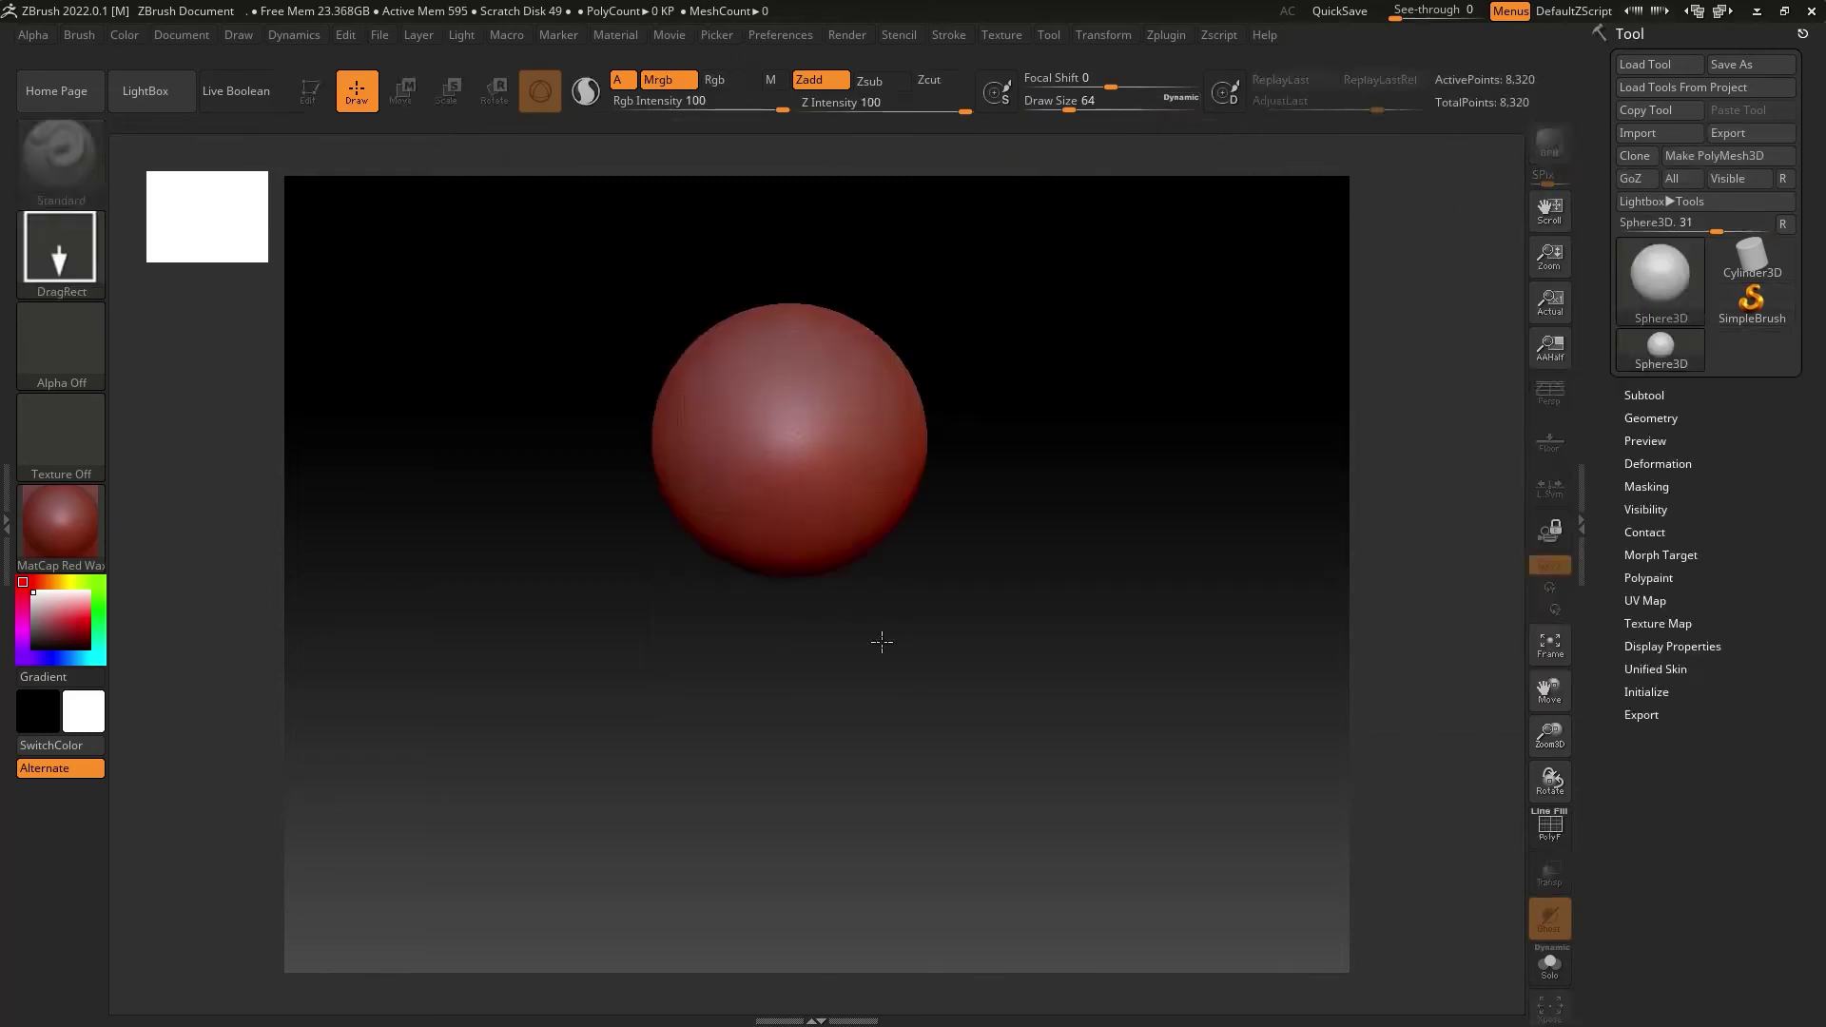
# Step: Select the Move brush and enlarge its draw size to cover the sphere
pyautogui.press('b')
pyautogui.press('m')
pyautogui.press('l')
pyautogui.click(1010, 631)
pyautogui.press('b')
pyautogui.press('m')
pyautogui.press('v')
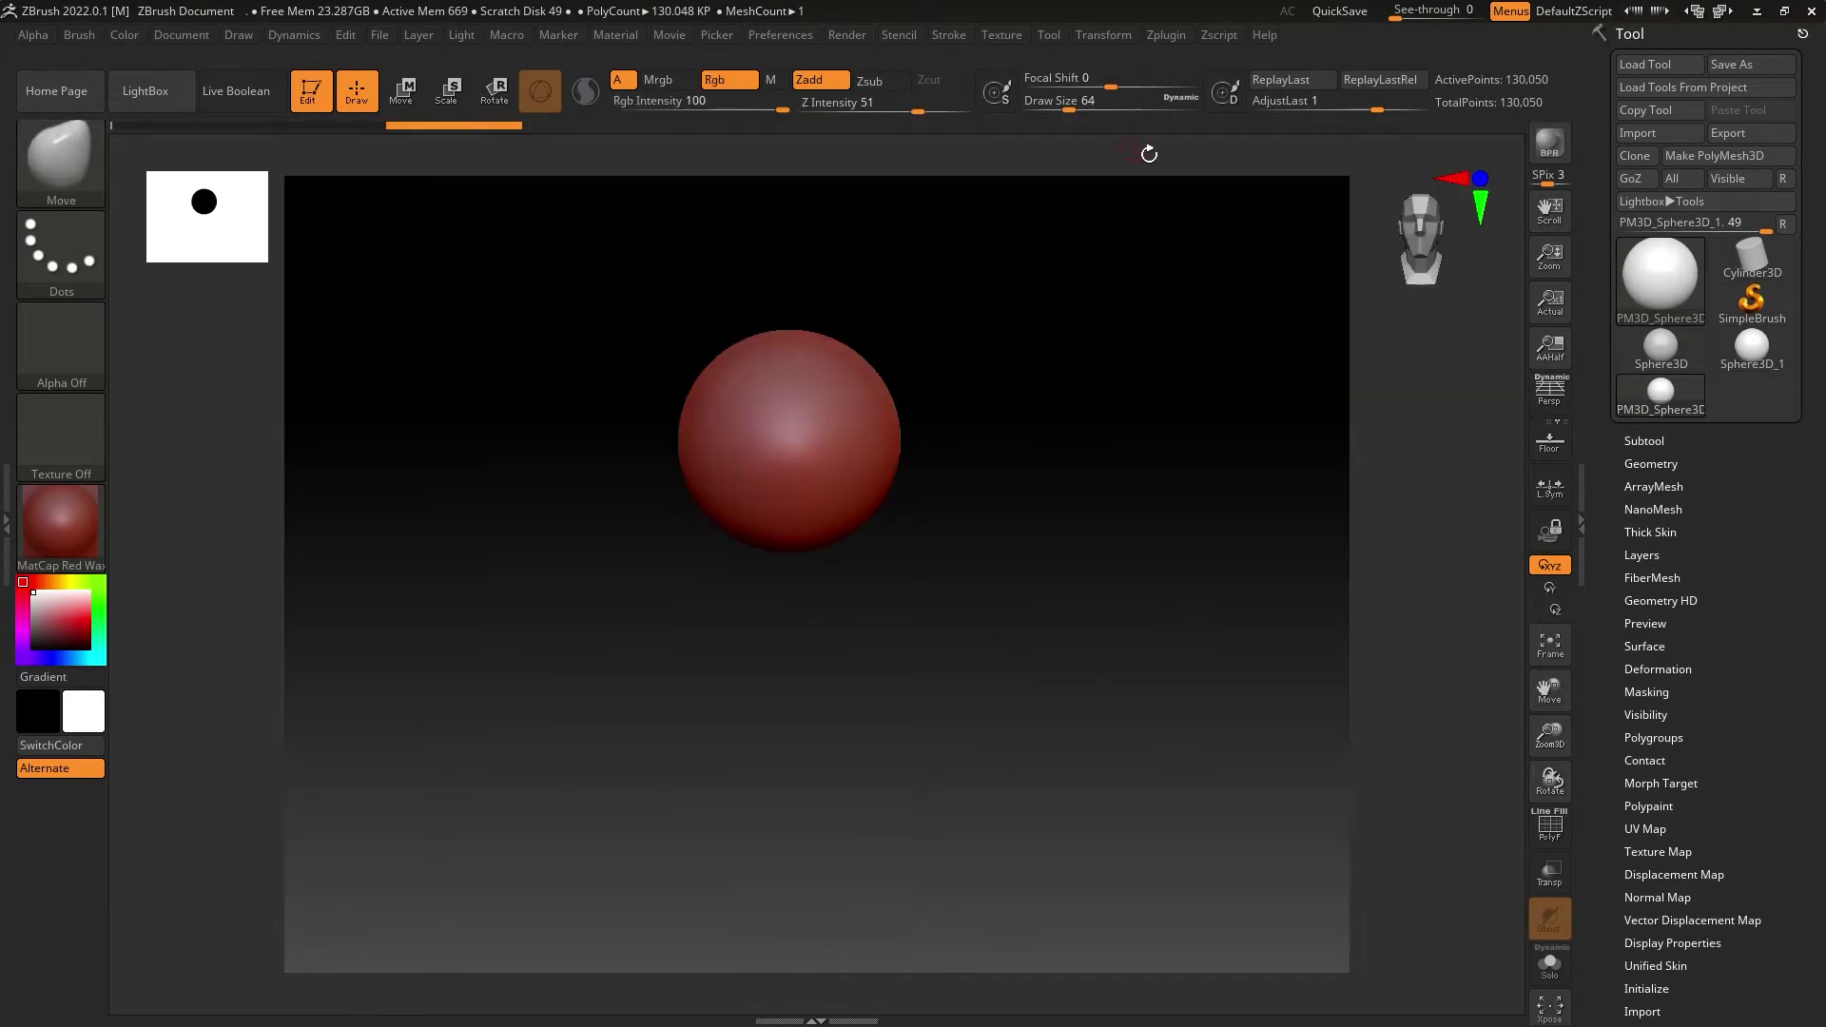
# Step: Pull the sphere into a tall egg shape and rotate to check its side profile
pyautogui.moveTo(1069, 110); pyautogui.dragTo(1168, 109)
pyautogui.moveTo(856, 433)
pyautogui.mouseDown()
pyautogui.moveTo(881, 396)
pyautogui.moveTo(868, 505)
pyautogui.moveTo(980, 533)
pyautogui.moveTo(959, 612)
pyautogui.mouseUp()
pyautogui.press('space')
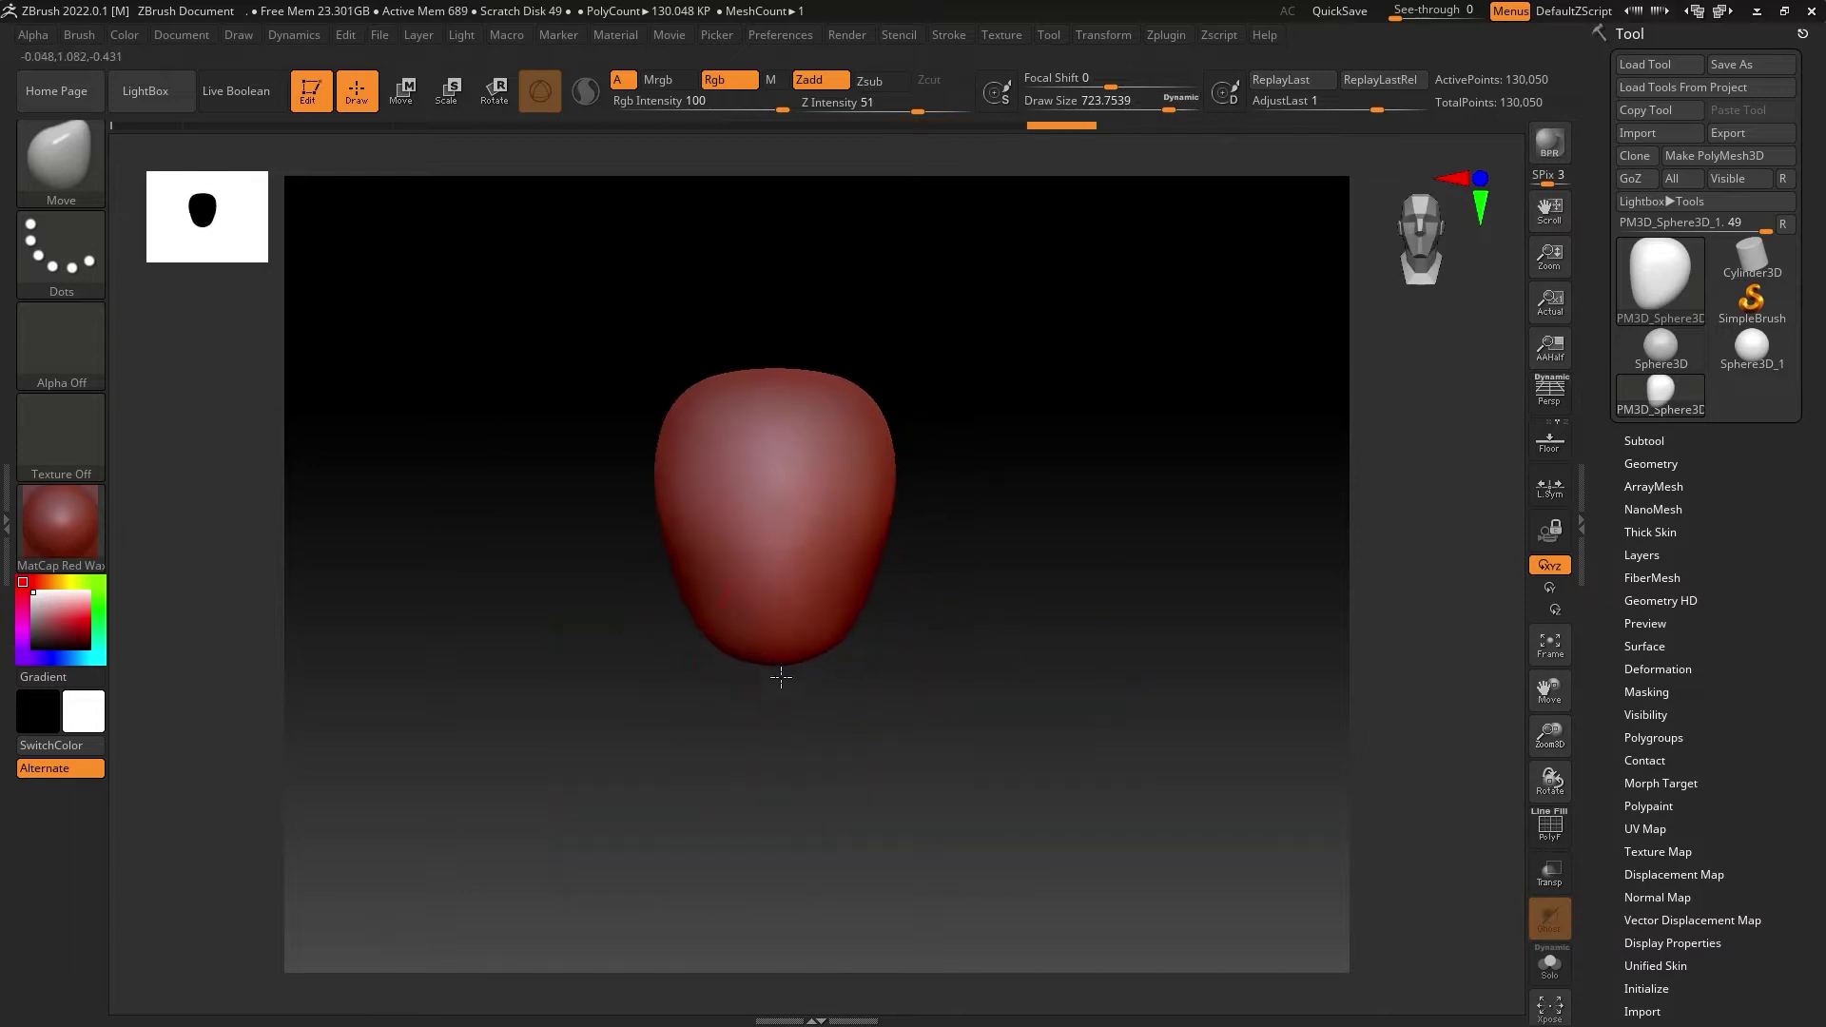
pyautogui.moveTo(666, 380); pyautogui.dragTo(890, 377)
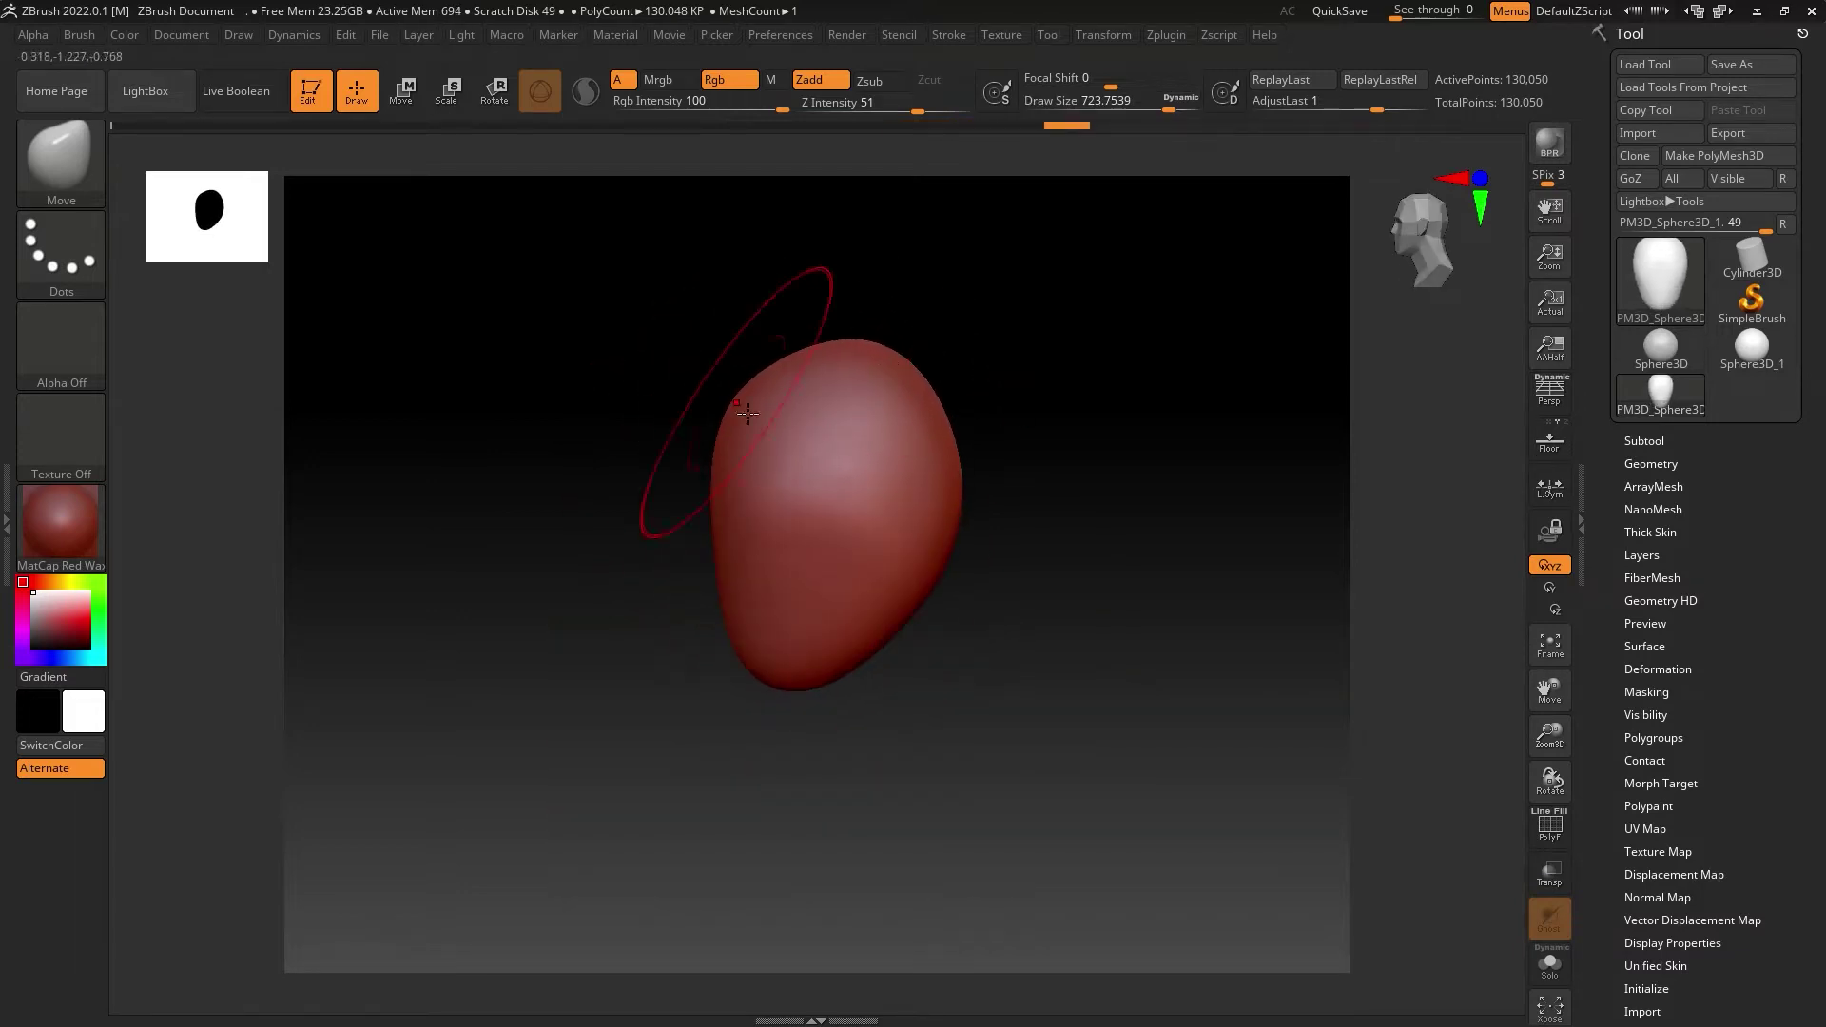
pyautogui.moveTo(990, 409); pyautogui.dragTo(977, 529)
pyautogui.moveTo(969, 395); pyautogui.dragTo(932, 521)
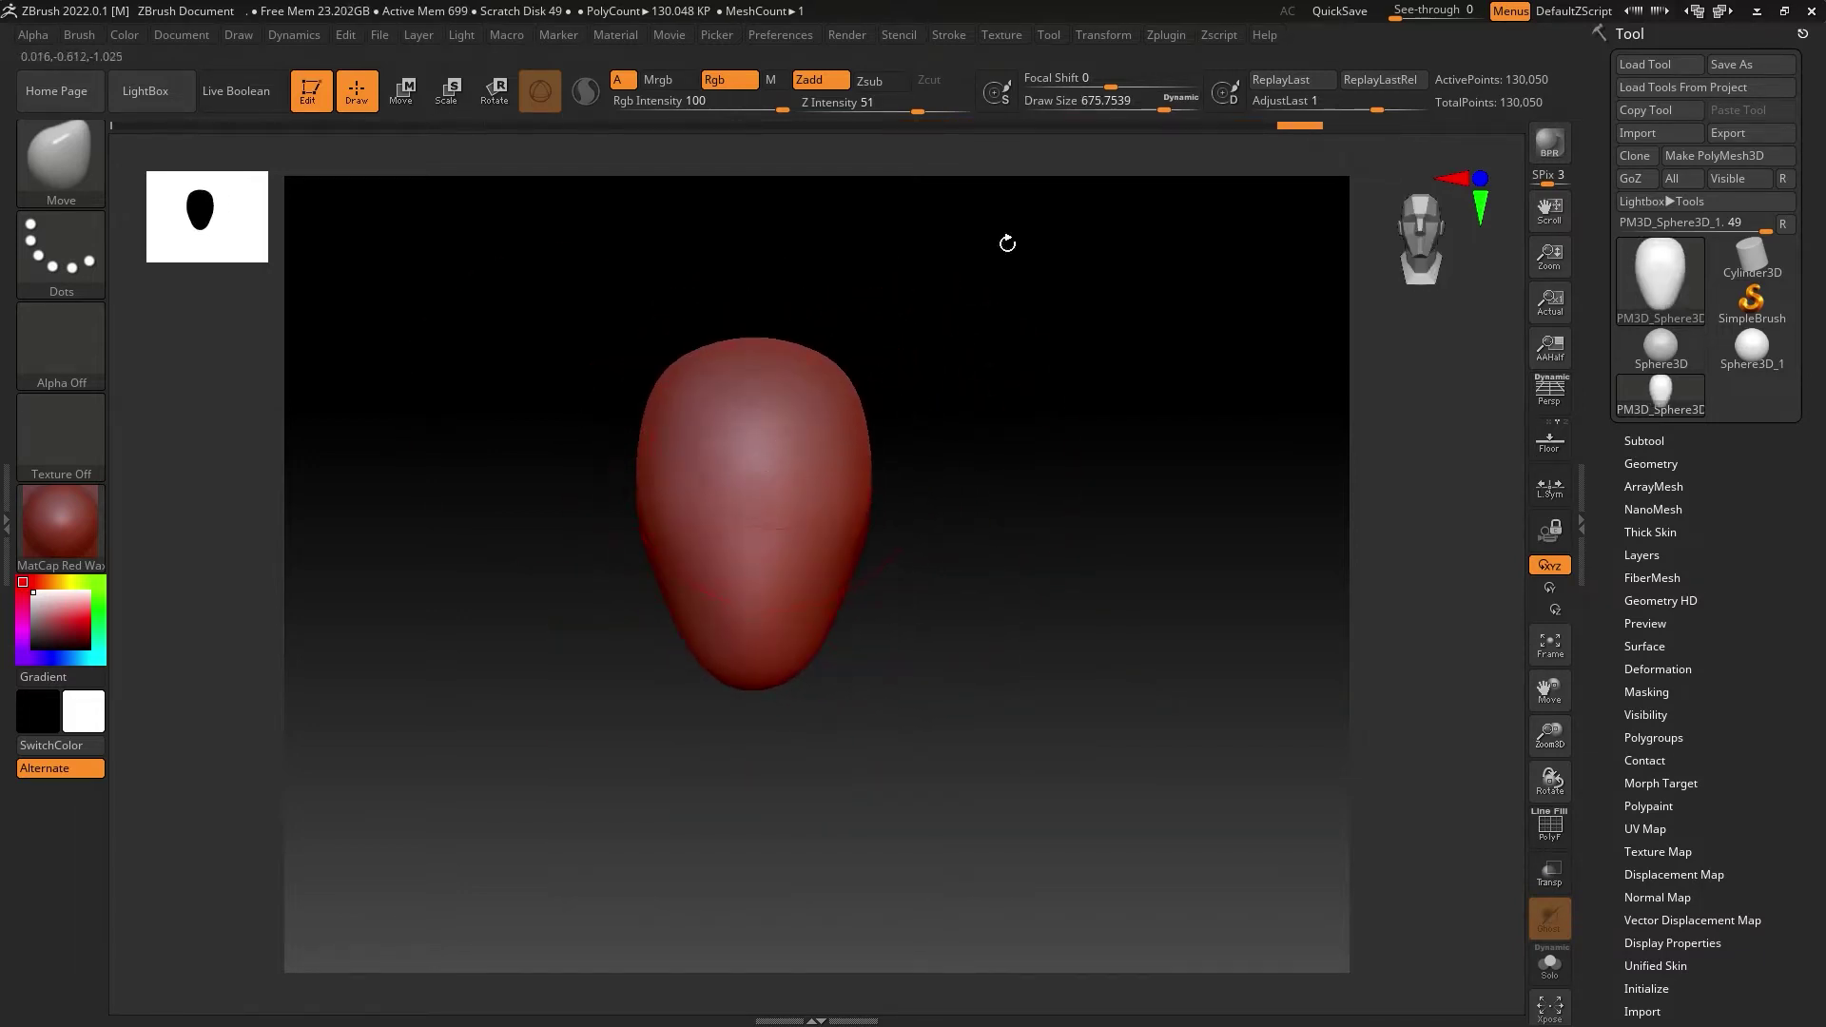
pyautogui.press('b')
pyautogui.press('c')
pyautogui.press('l')
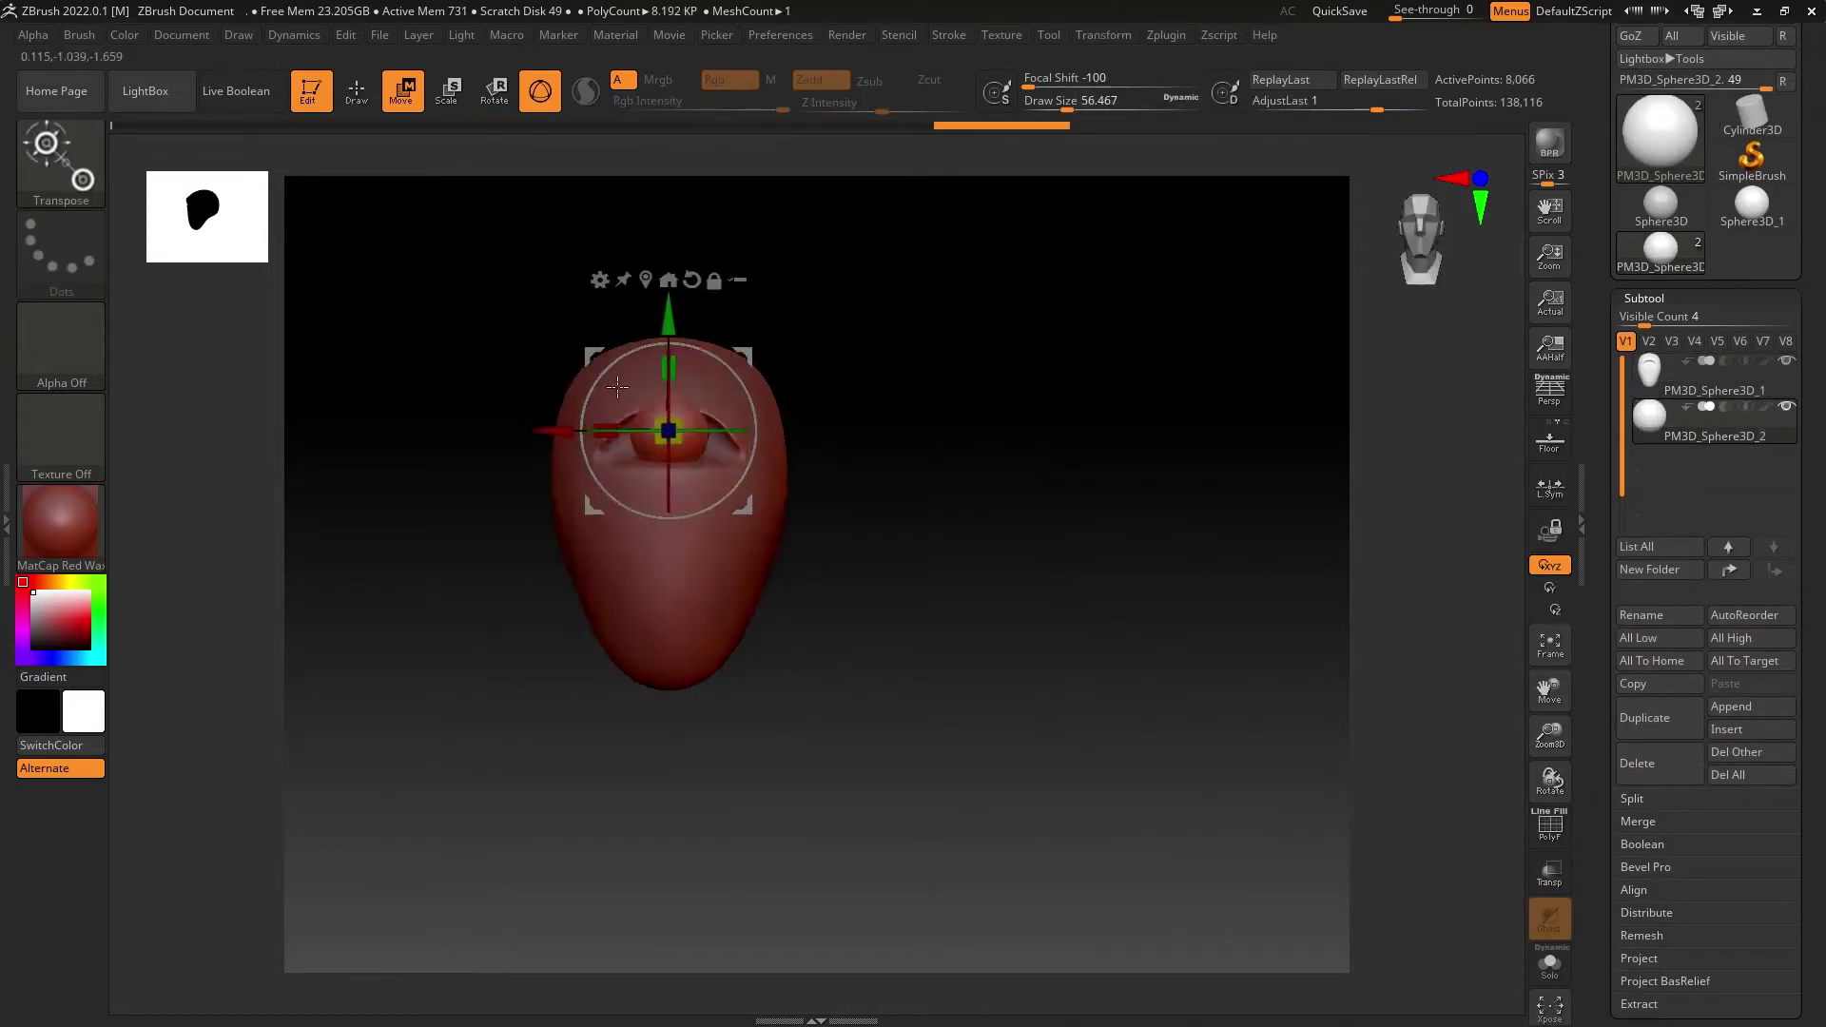
# Step: Orbit to check the eyeball in its socket, then return to editing the head subtool
pyautogui.moveTo(617, 387); pyautogui.dragTo(689, 343)
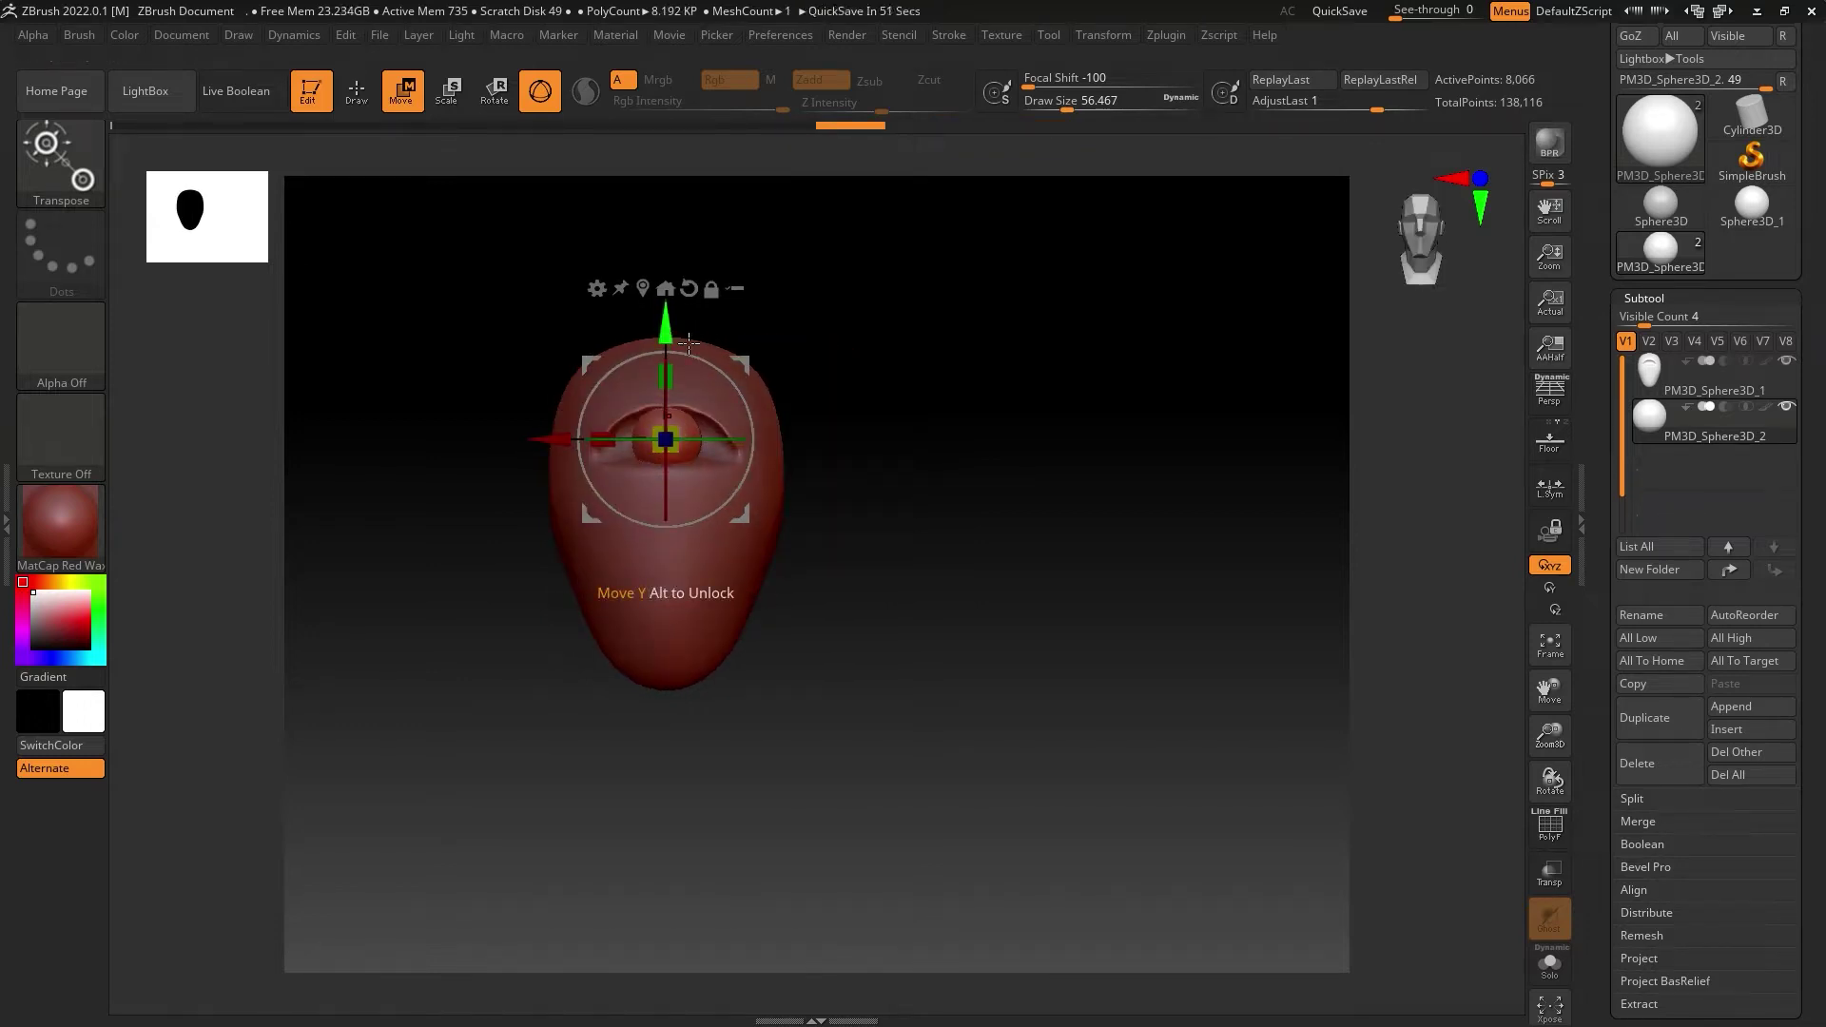
pyautogui.hotkey('ctrl', 'z')
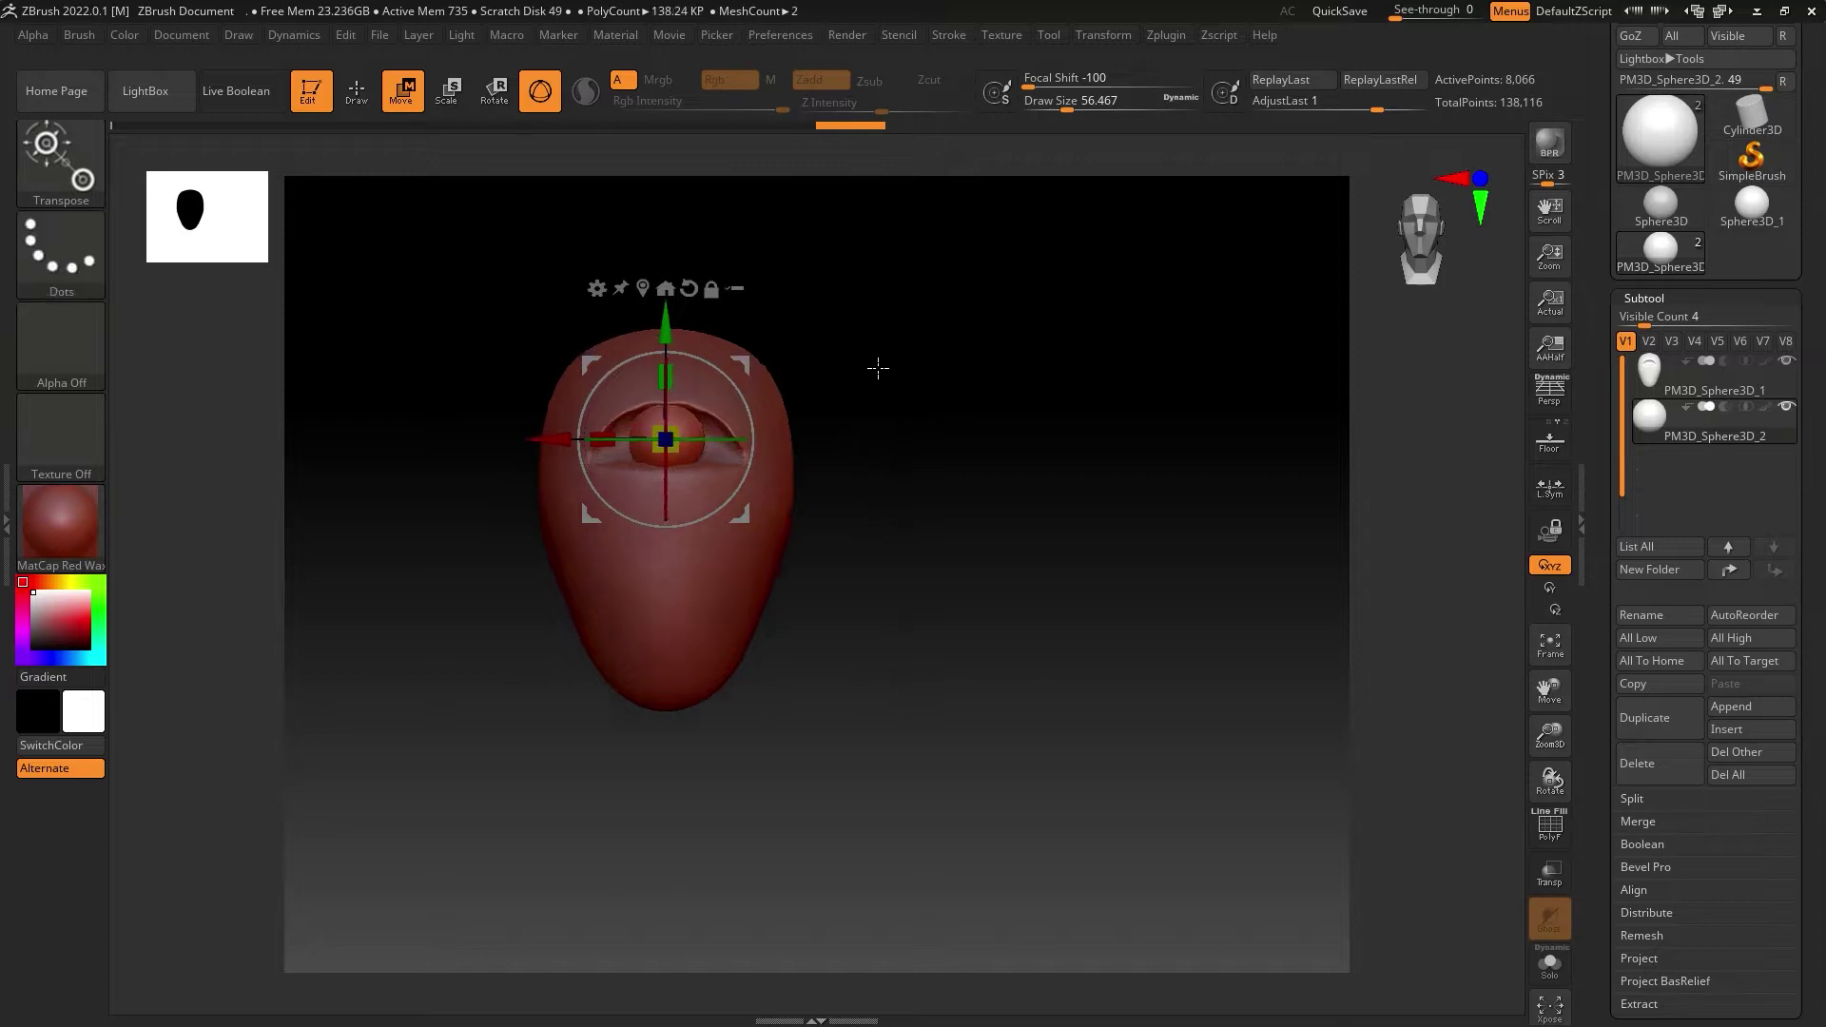
pyautogui.hotkey('ctrl', 'z')
pyautogui.hotkey('ctrl', 'z')
pyautogui.hotkey('ctrl', 'z')
# Step: Hide the eyeball, mask around the eye socket, and switch back to the head subtool
pyautogui.press('q')
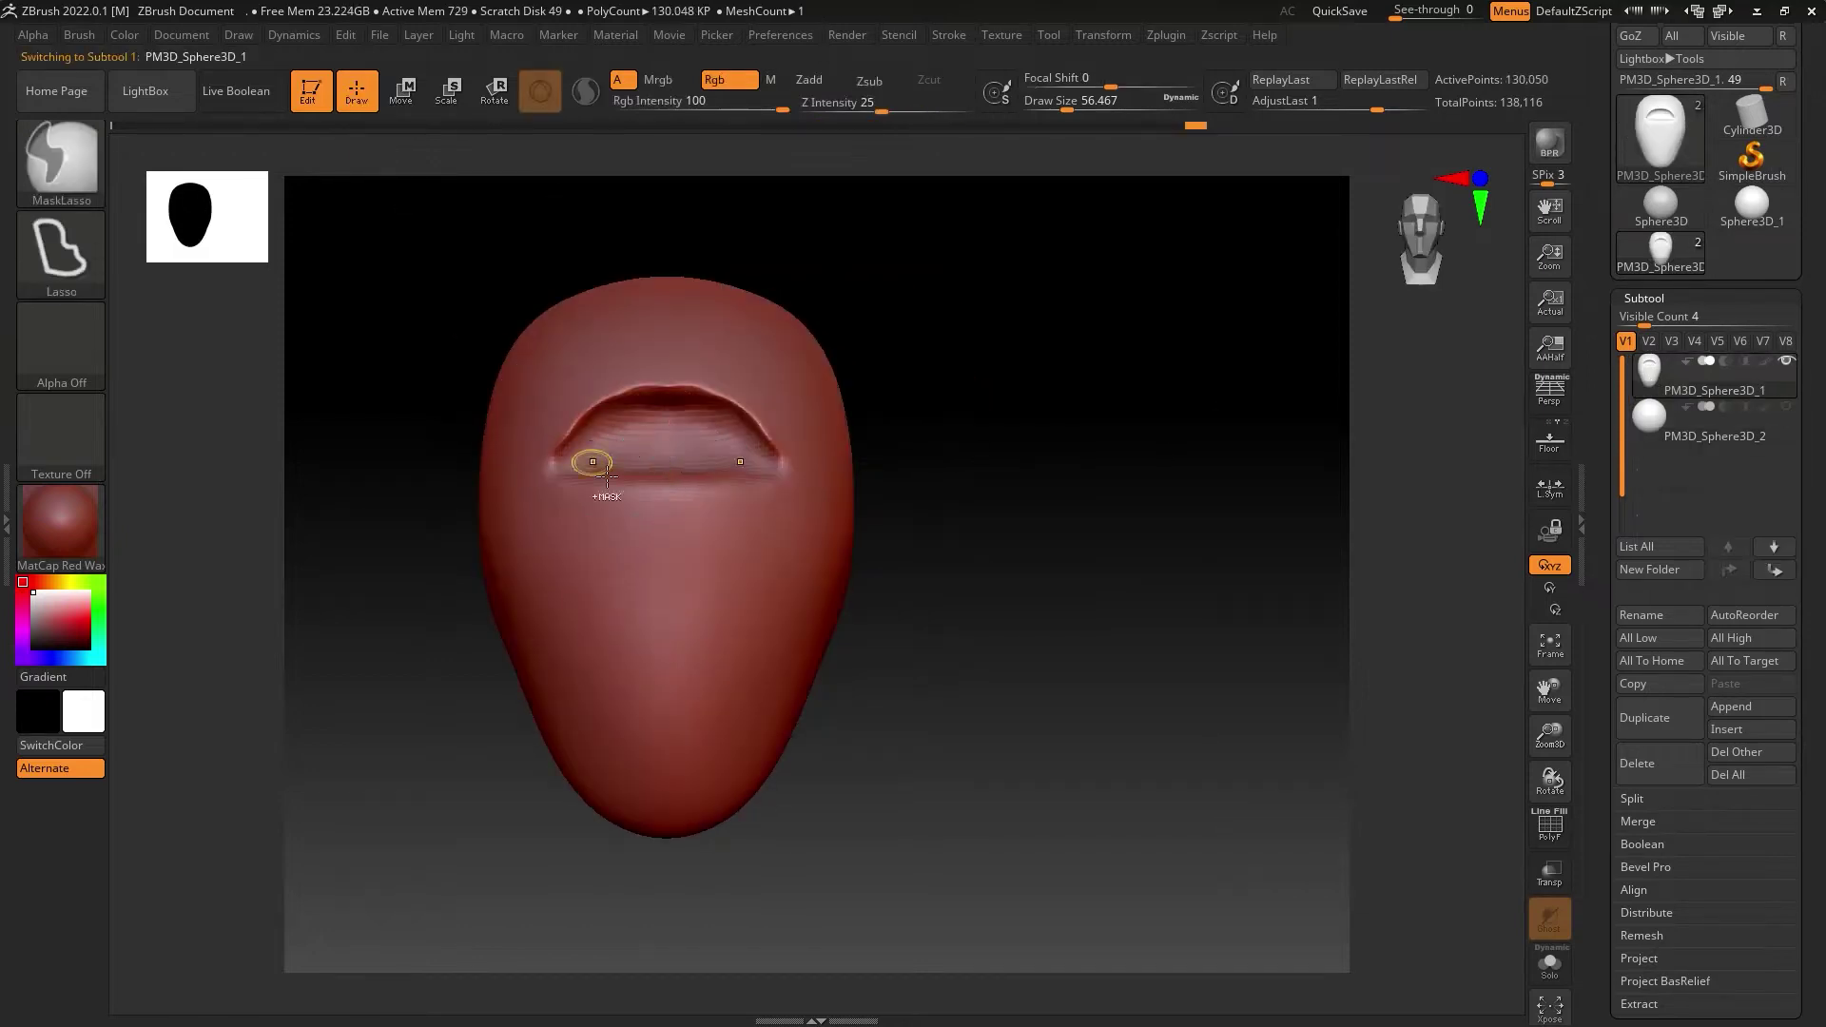
pyautogui.keyDown('ctrl'); pyautogui.moveTo(572, 448); pyautogui.dragTo(584, 458); pyautogui.keyUp('ctrl')
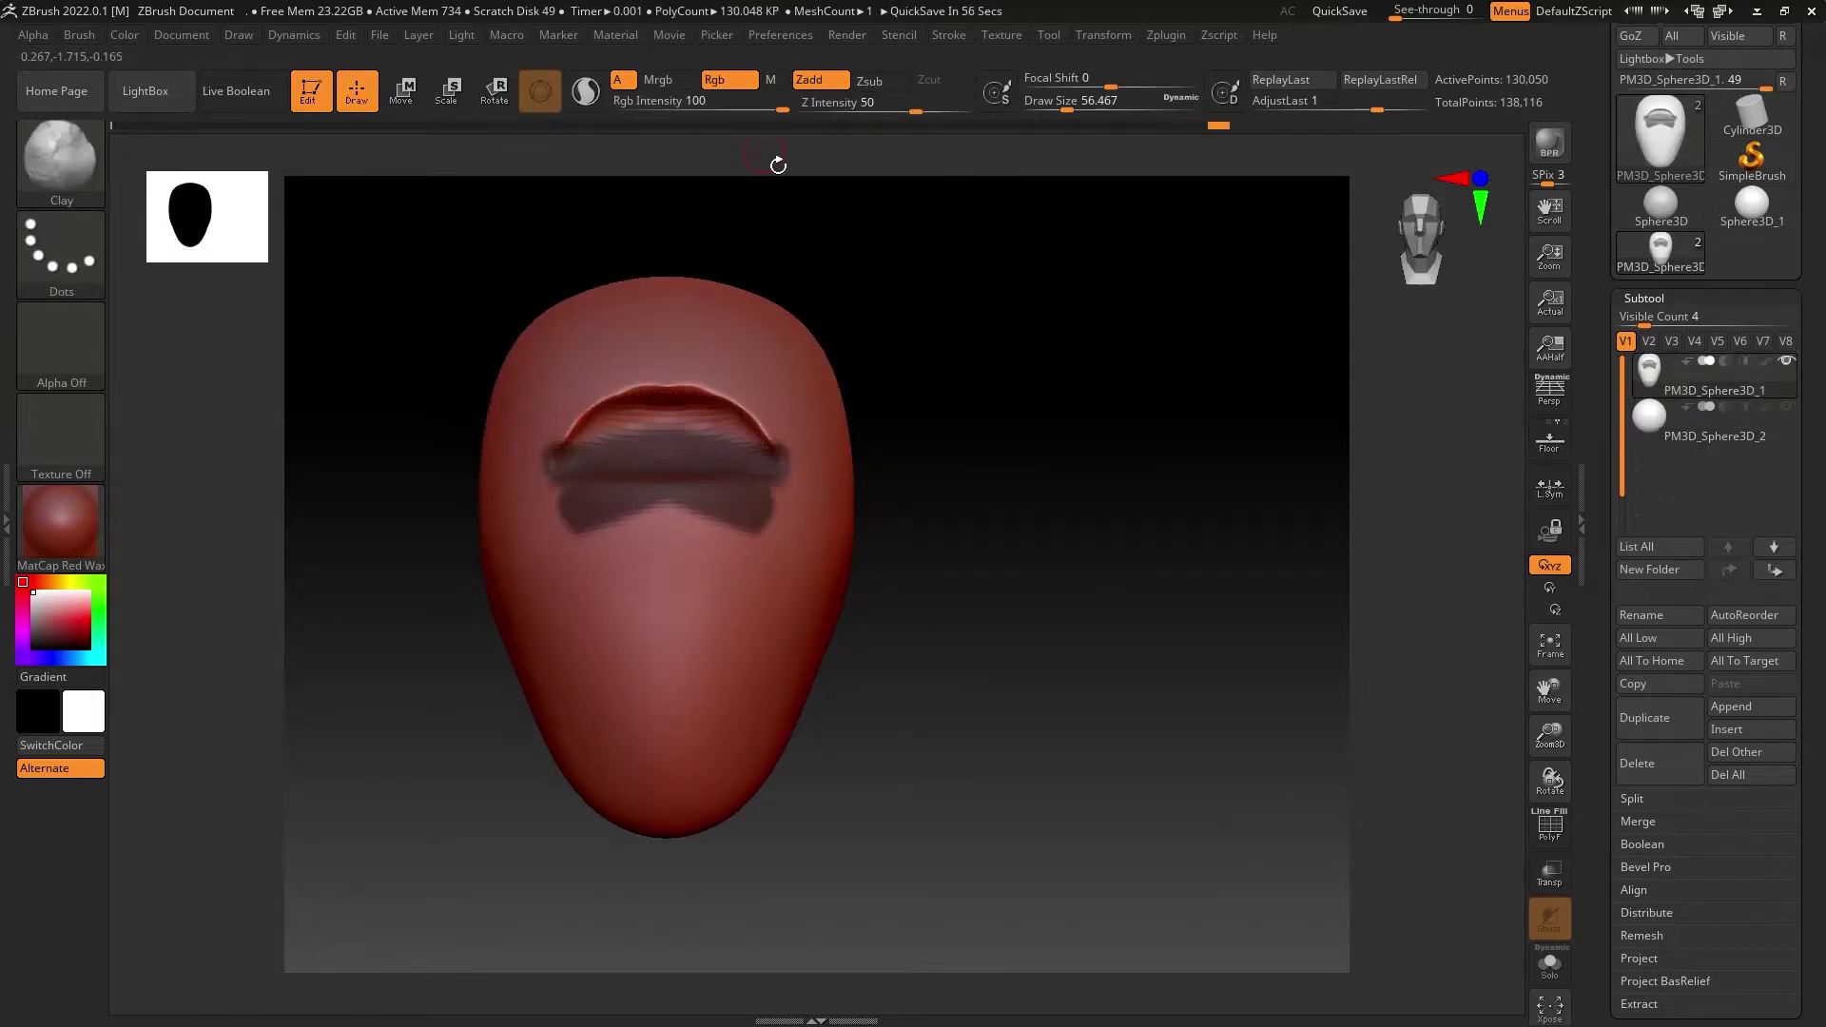
pyautogui.press('ctrl')
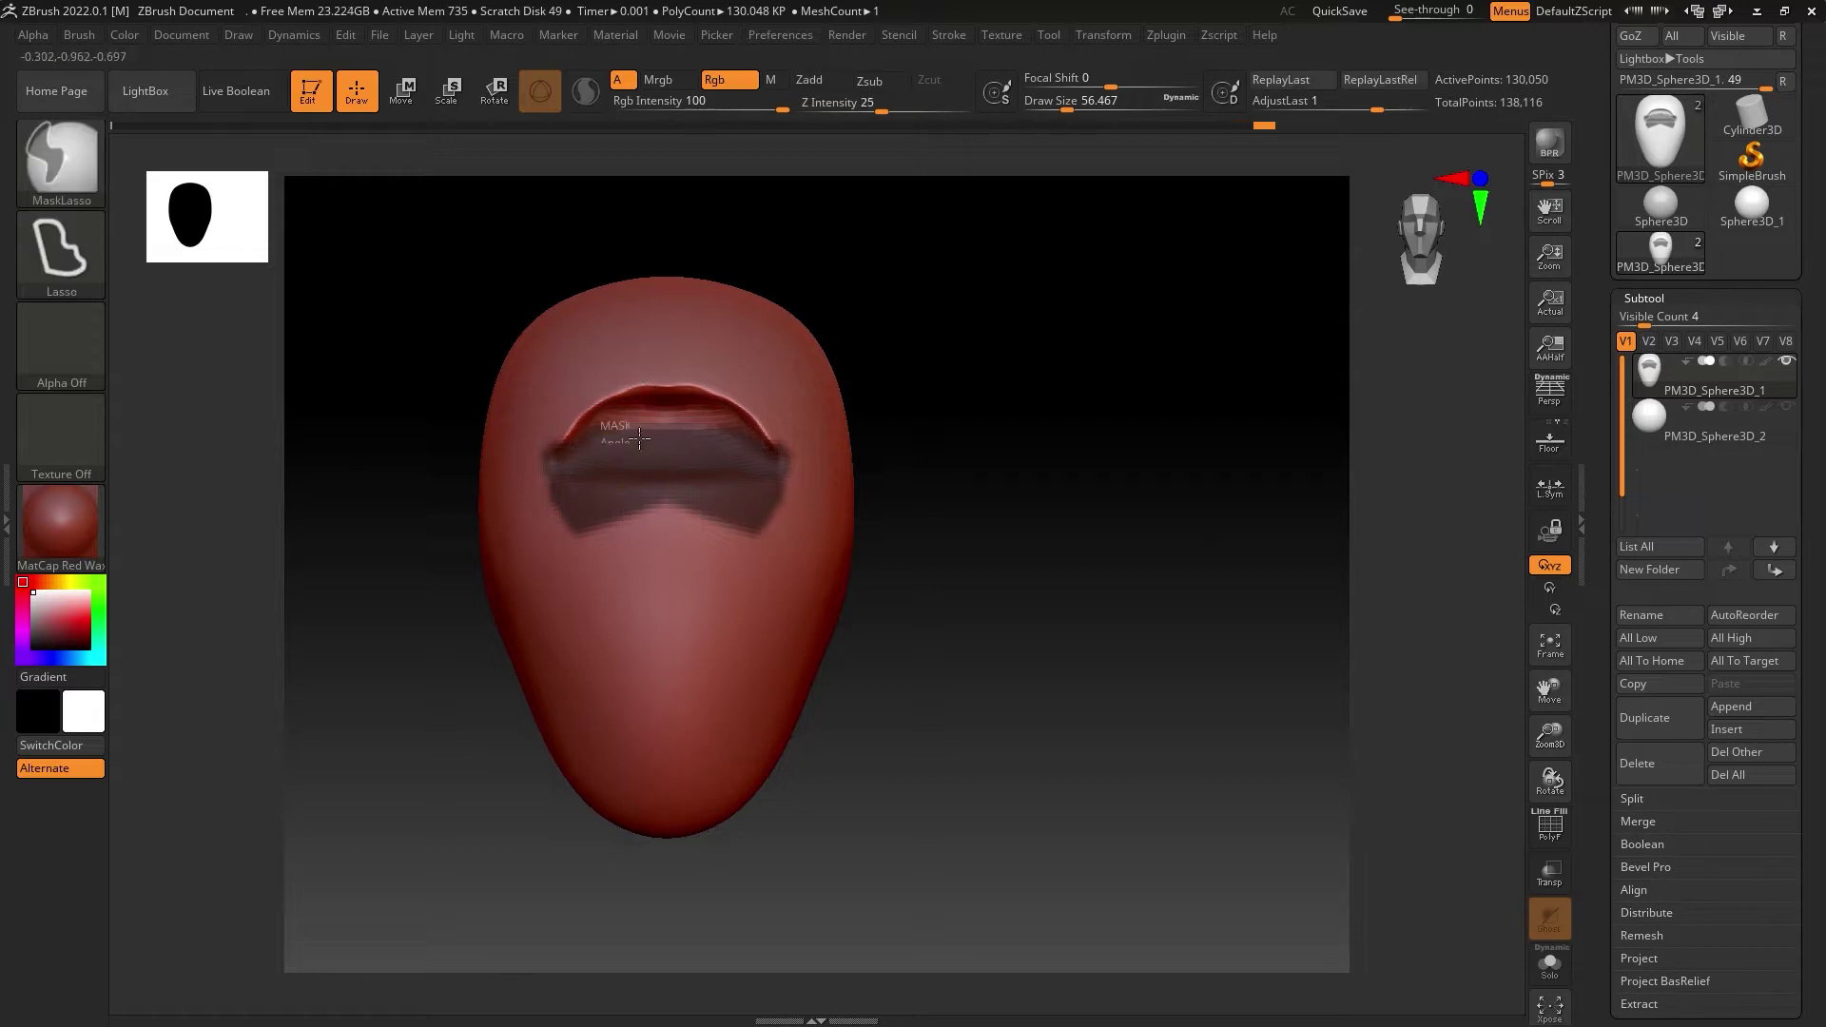
pyautogui.click(1712, 430)
pyautogui.click(1644, 297)
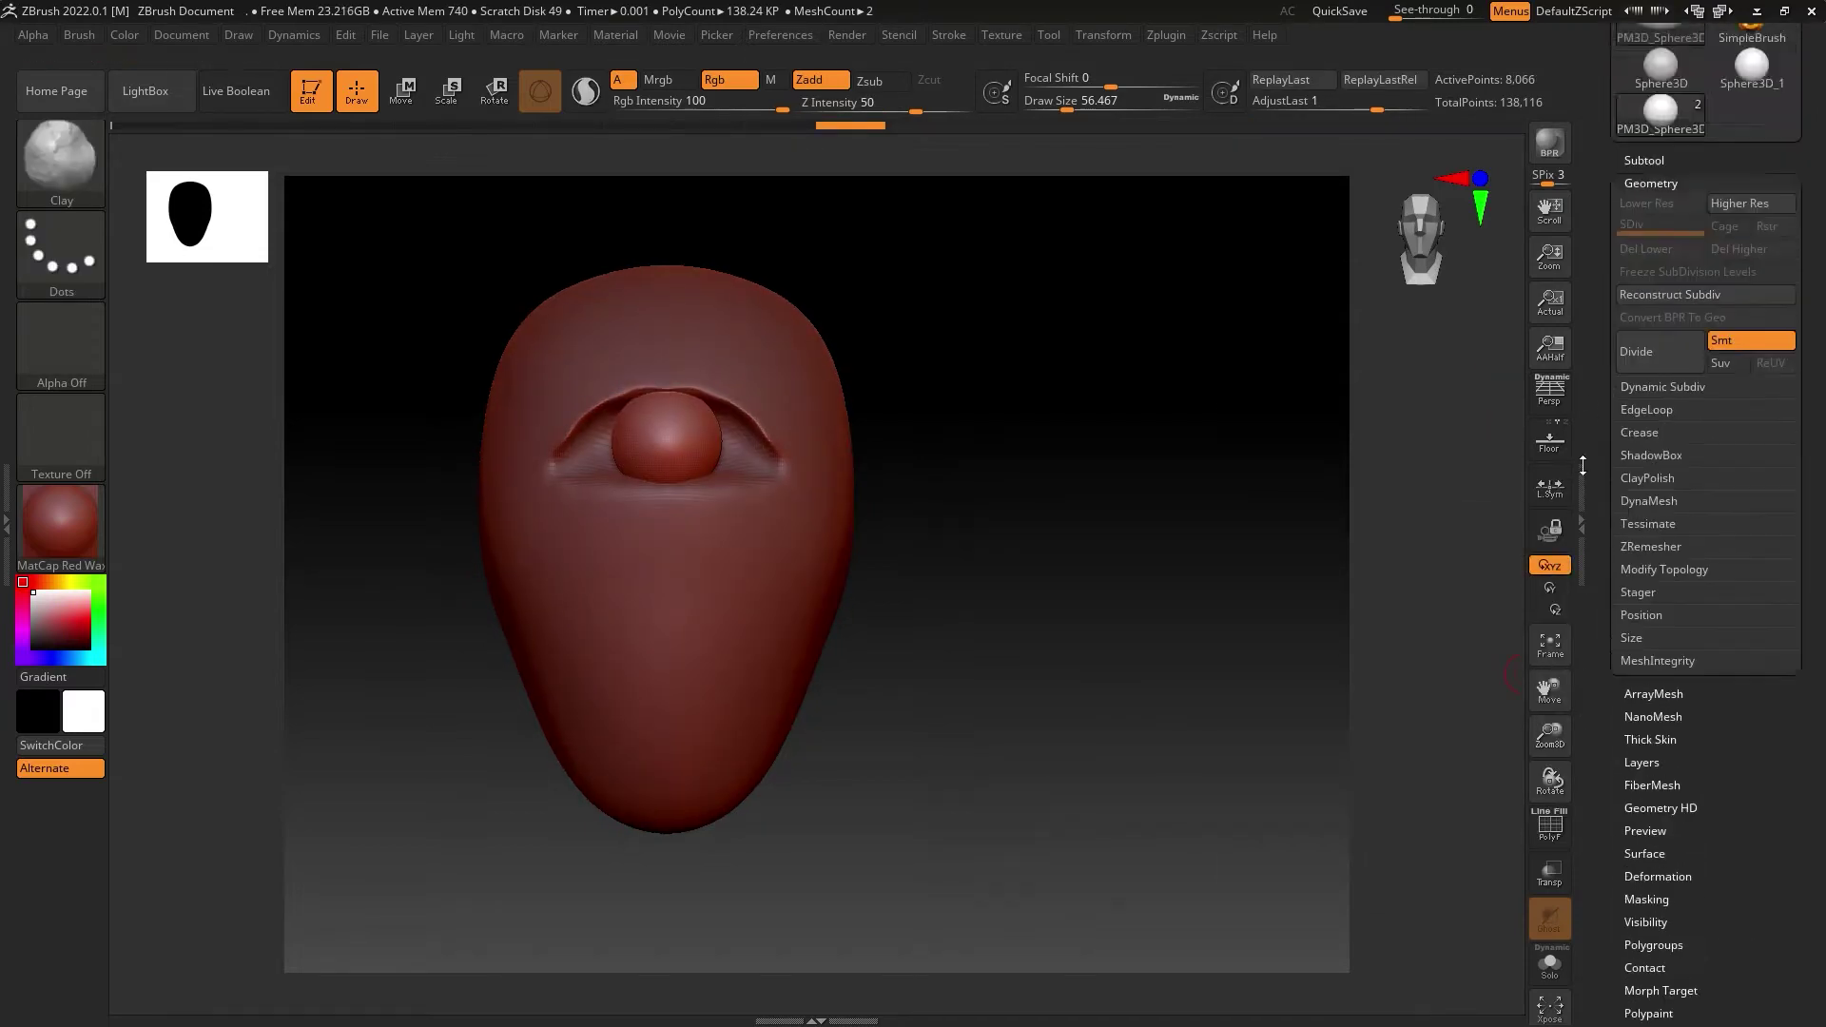
pyautogui.click(1651, 183)
pyautogui.click(1674, 314)
pyautogui.click(1646, 284)
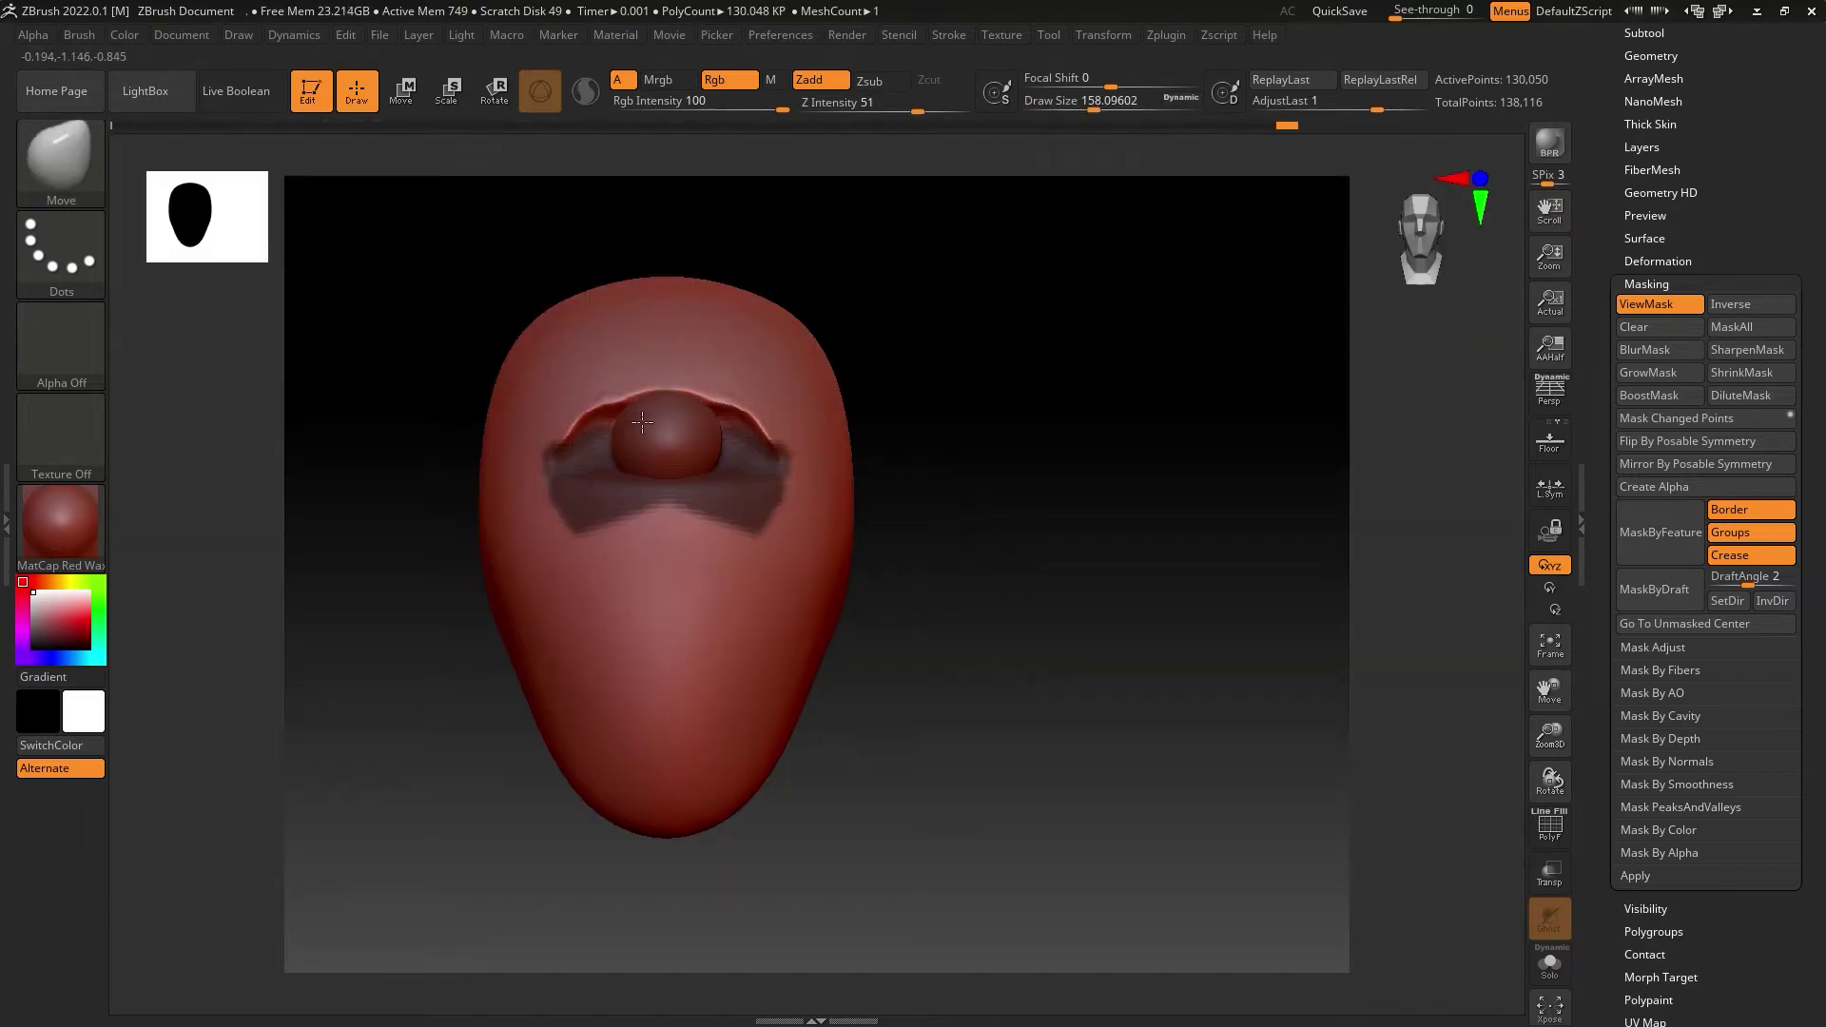
# Step: Lasso-mask a band at eye level and pull the lower eyelid into shape
pyautogui.moveTo(773, 436)
pyautogui.mouseDown(button='right')
pyautogui.moveTo(616, 407)
pyautogui.moveTo(522, 274)
pyautogui.mouseUp(button='right')
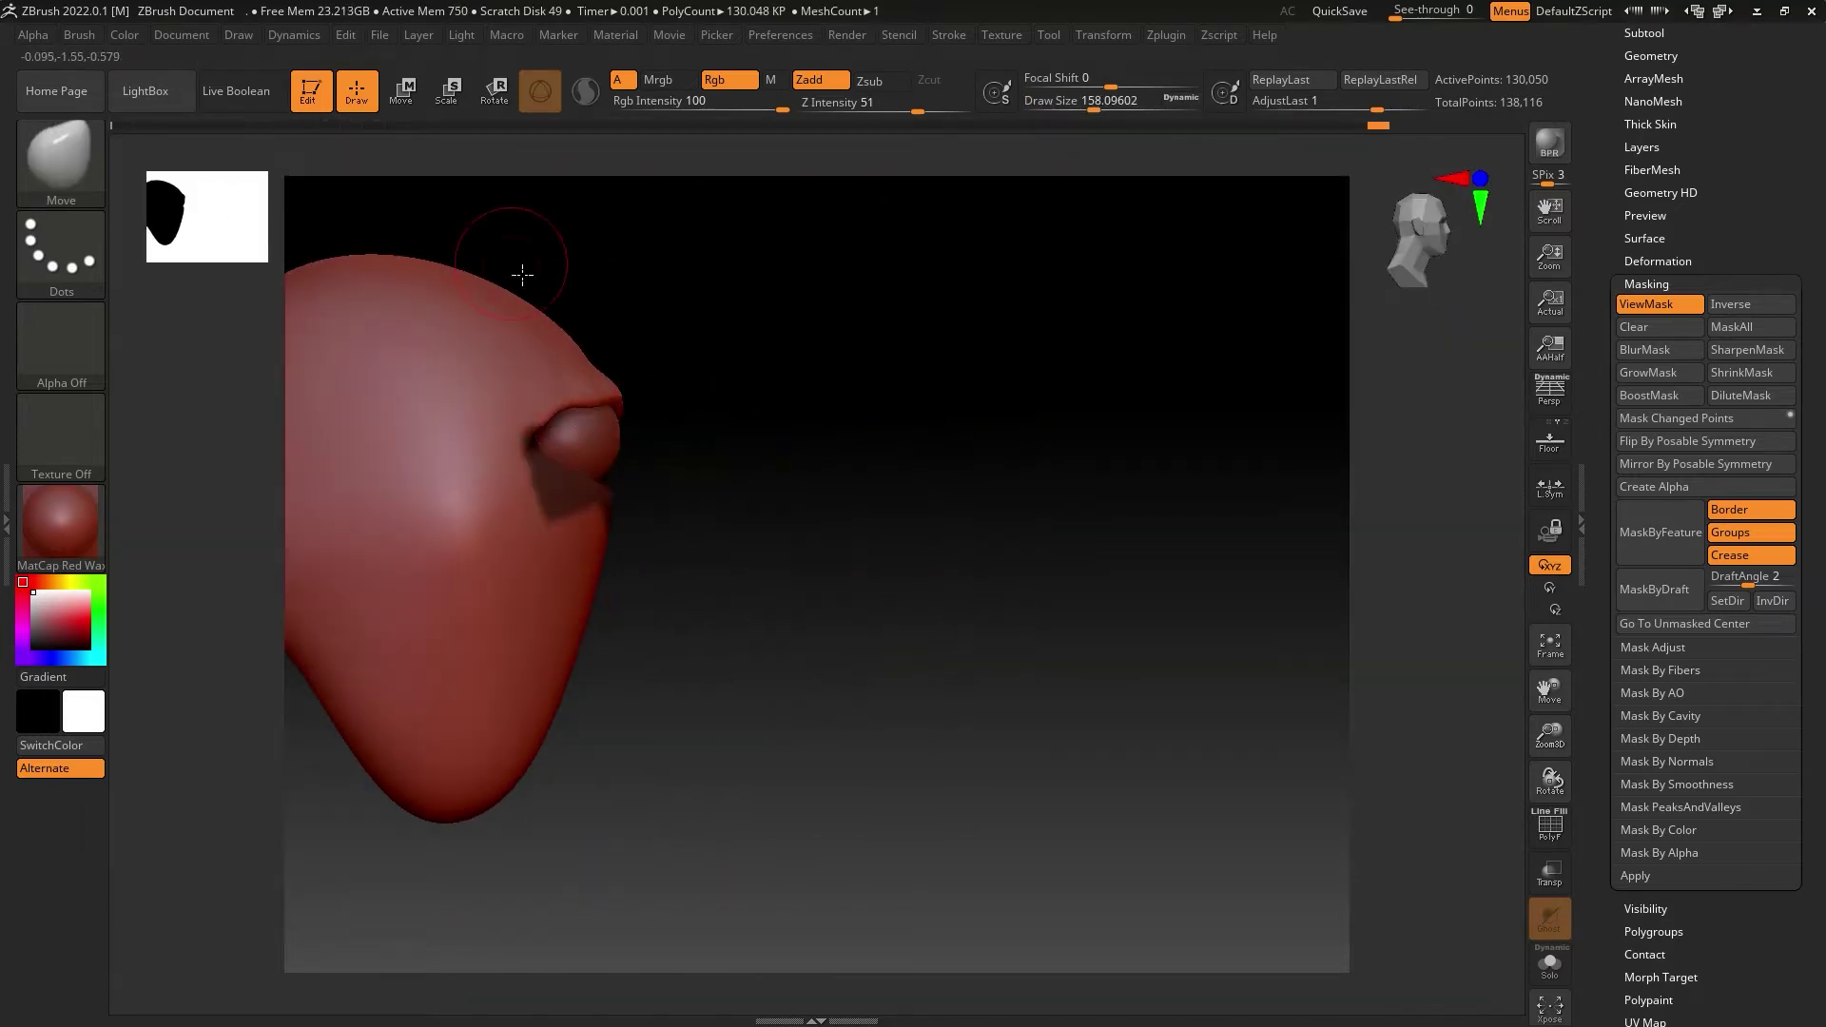
pyautogui.moveTo(742, 417)
pyautogui.mouseDown(button='right')
pyautogui.moveTo(699, 466)
pyautogui.moveTo(506, 359)
pyautogui.mouseUp(button='right')
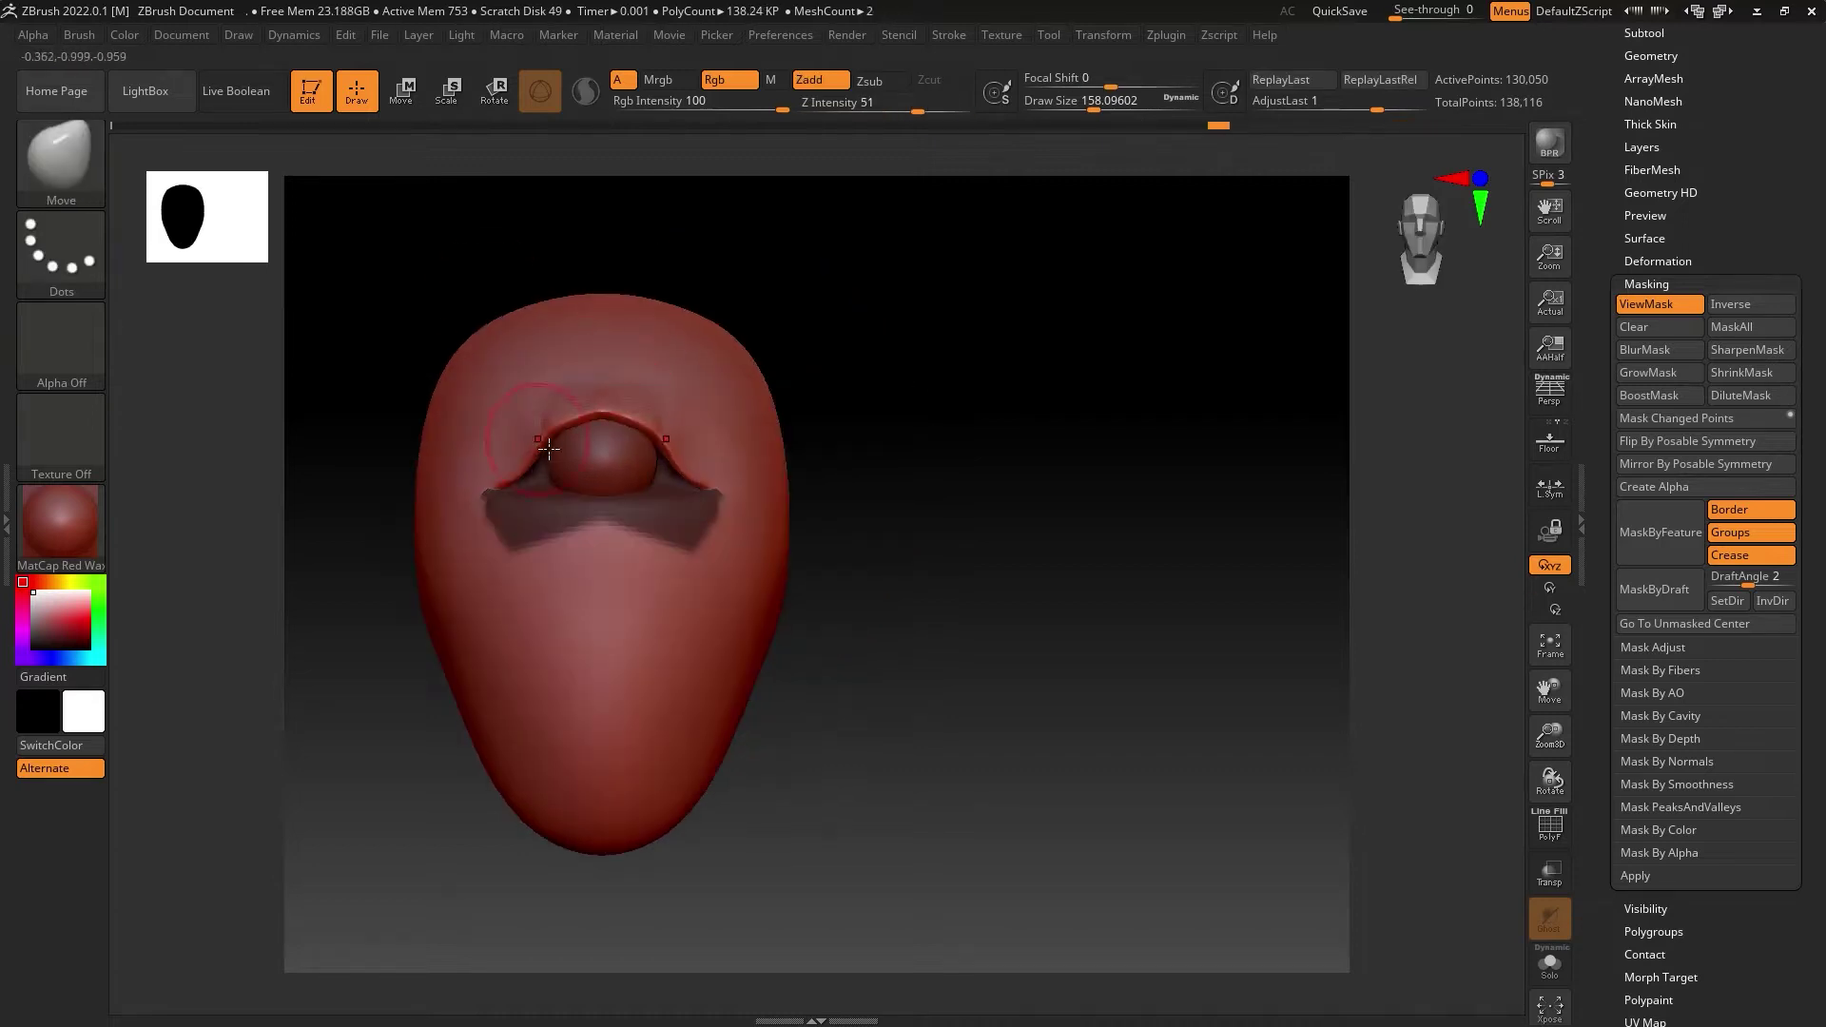
pyautogui.press('ctrl')
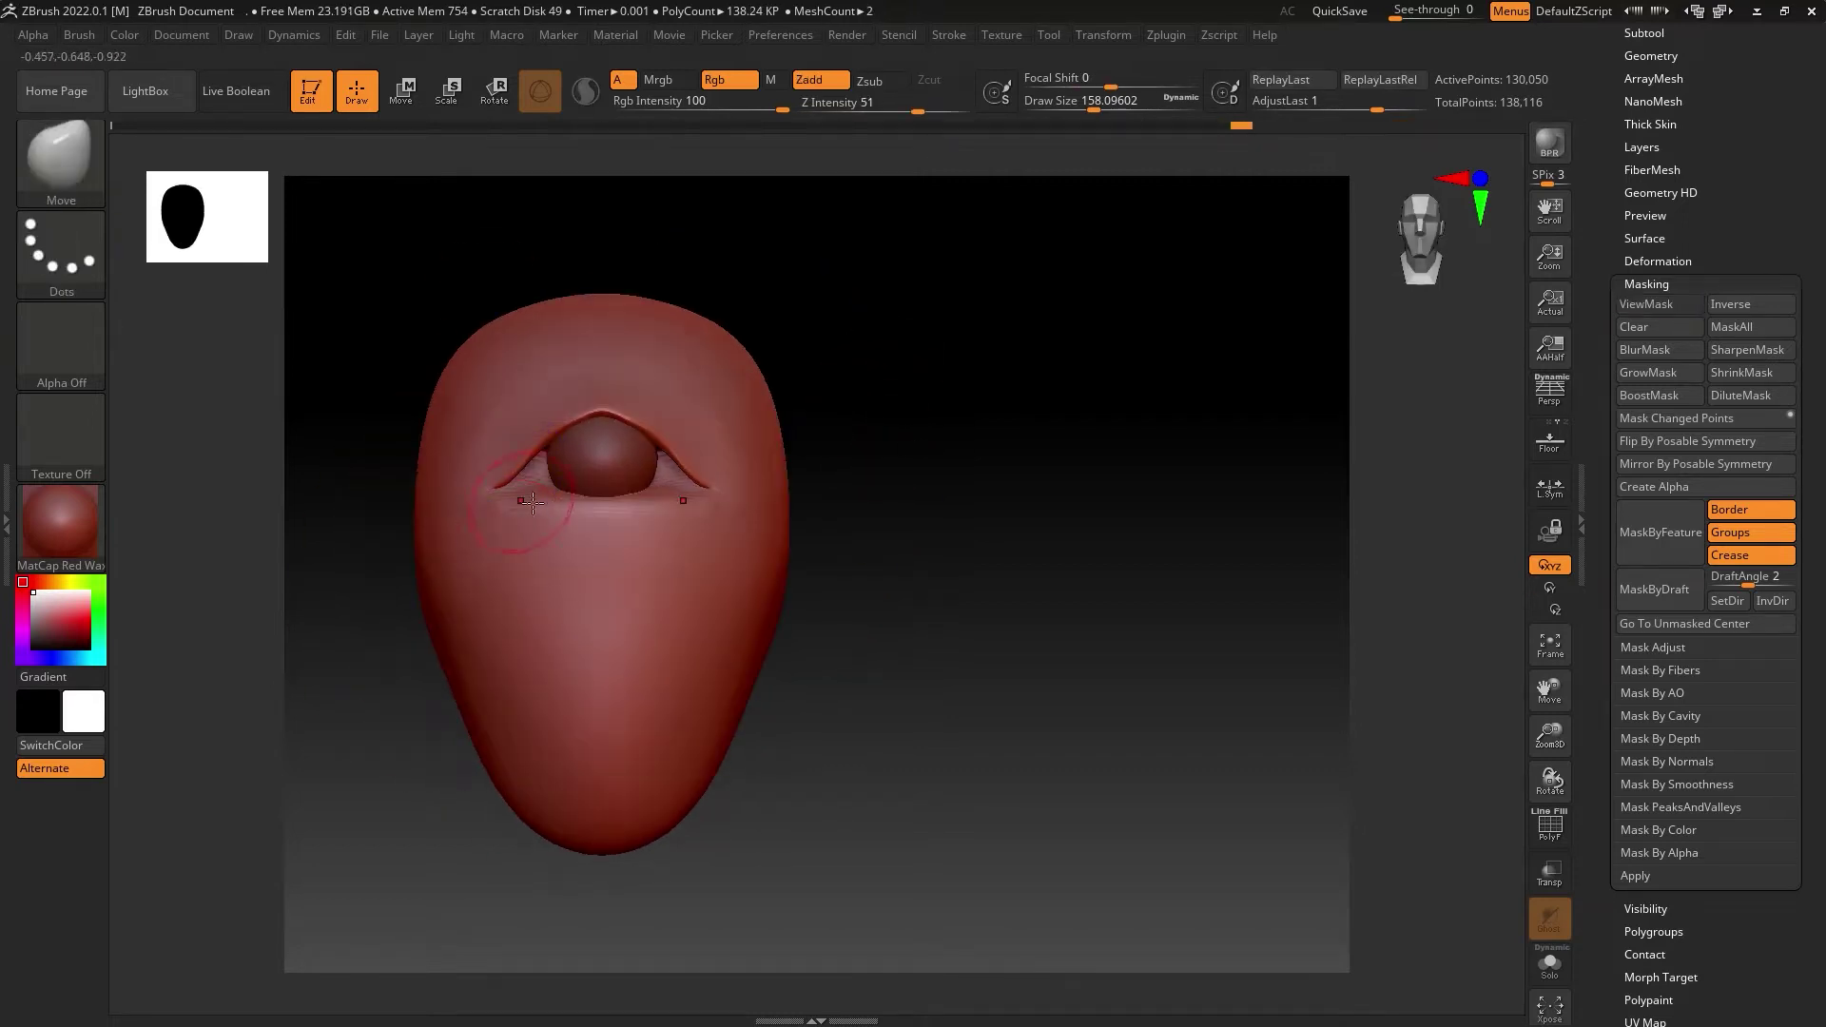
pyautogui.moveTo(929, 414)
pyautogui.keyDown('ctrl'); pyautogui.mouseDown()
pyautogui.moveTo(498, 496)
pyautogui.moveTo(723, 380)
pyautogui.mouseUp(); pyautogui.keyUp('ctrl')
pyautogui.moveTo(856, 399); pyautogui.dragTo(683, 450)
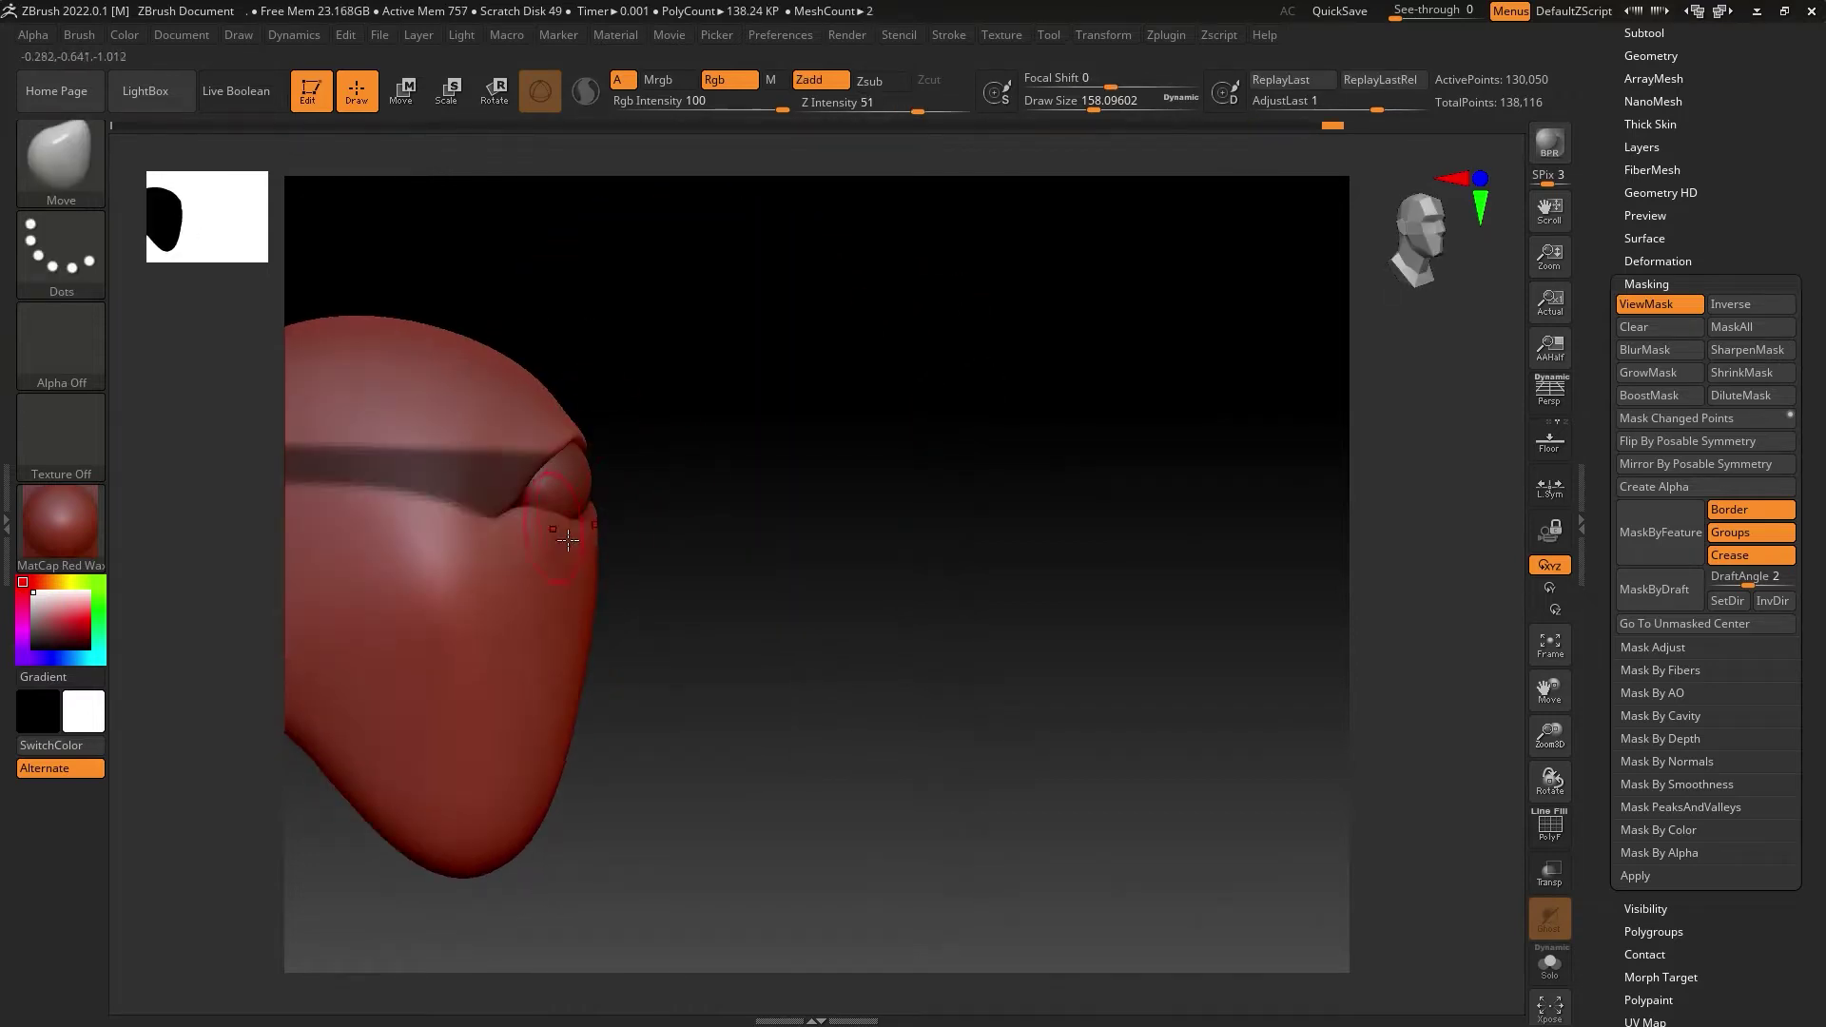
# Step: Step back and forward through history to settle on the final eyelid shape
pyautogui.moveTo(1355, 125)
pyautogui.mouseDown()
pyautogui.moveTo(1115, 129)
pyautogui.moveTo(1401, 124)
pyautogui.mouseUp()
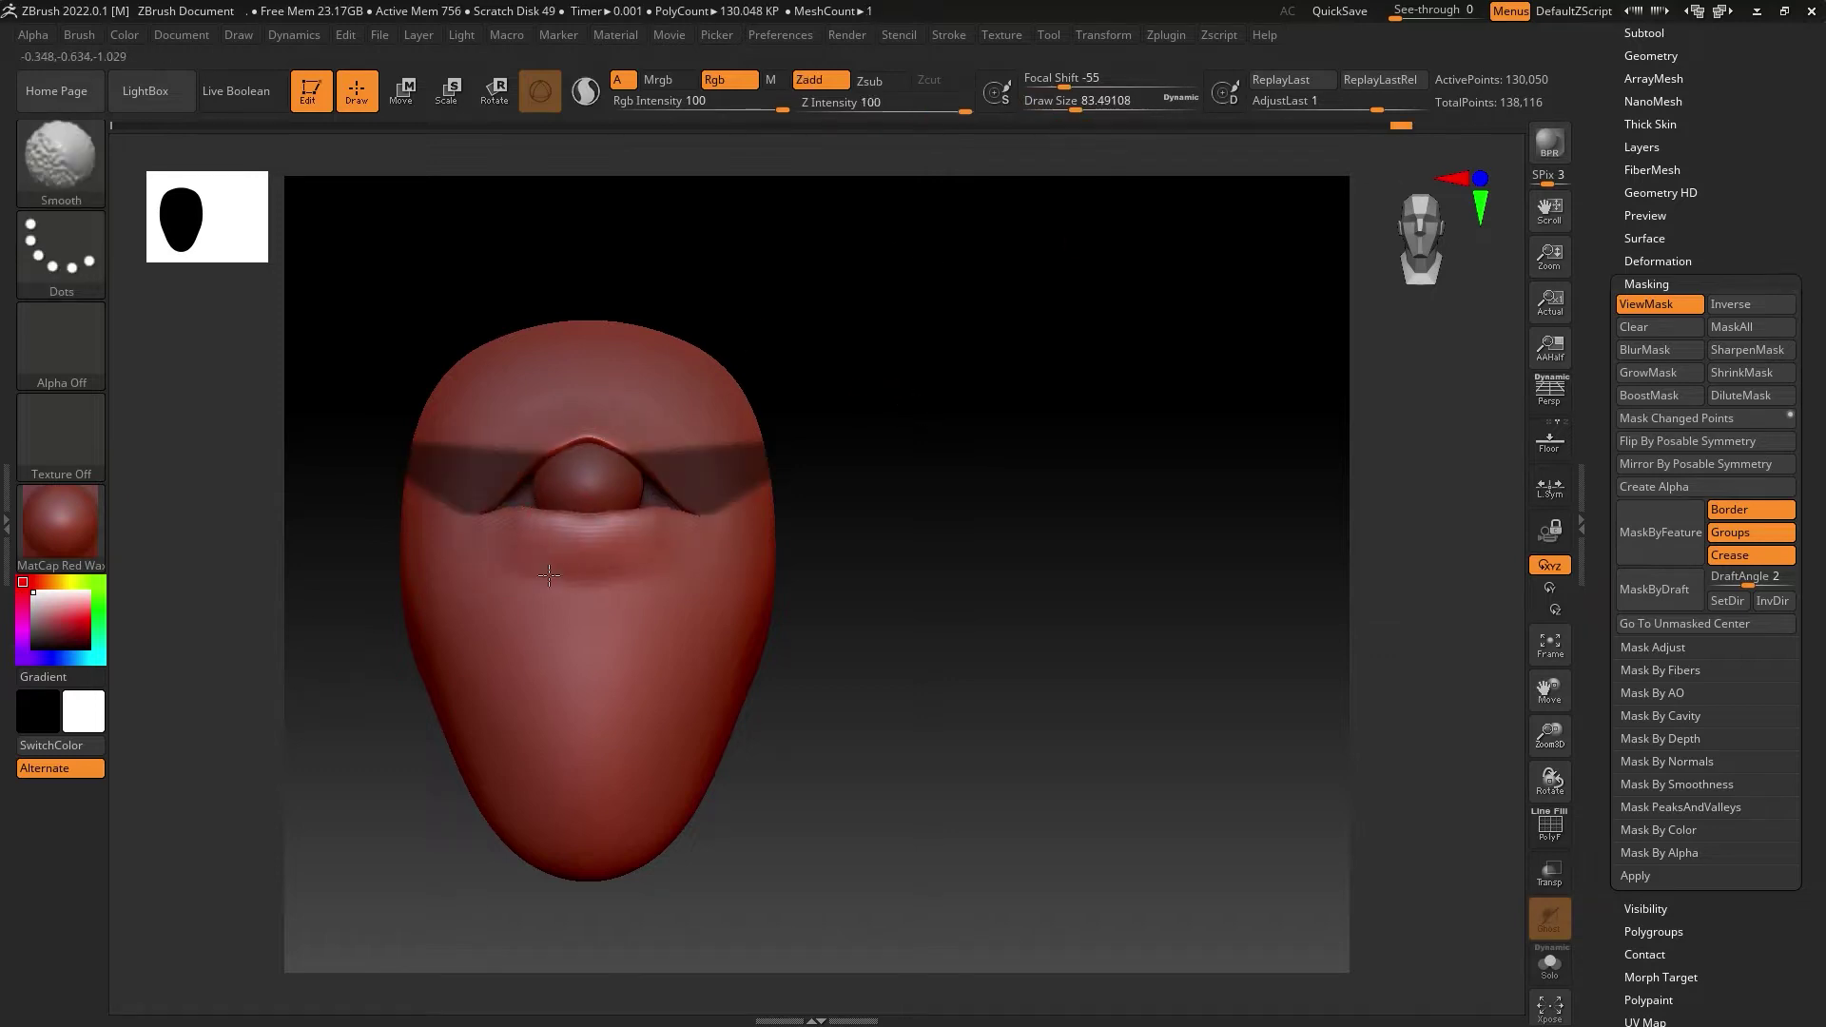
pyautogui.hotkey('ctrl', 'z')
pyautogui.hotkey('ctrl', 'z')
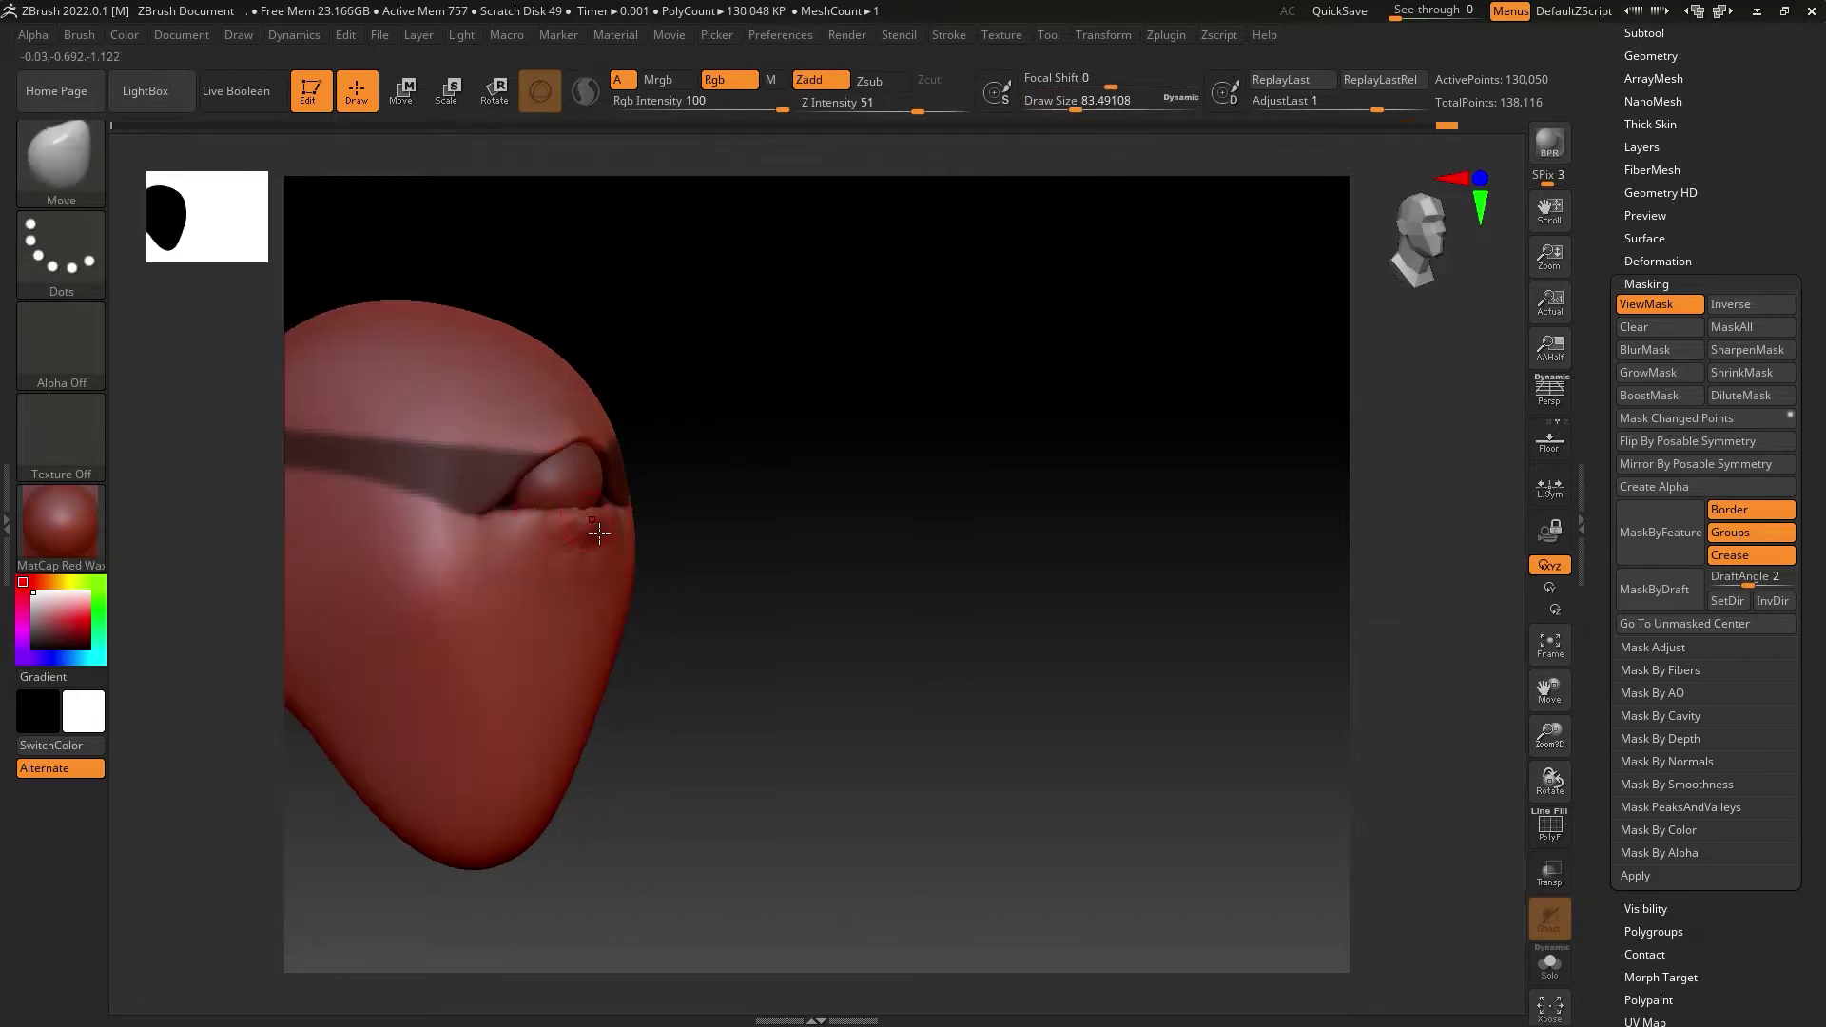
pyautogui.hotkey('ctrl', 'z')
pyautogui.hotkey('ctrl', 'shift', 'z')
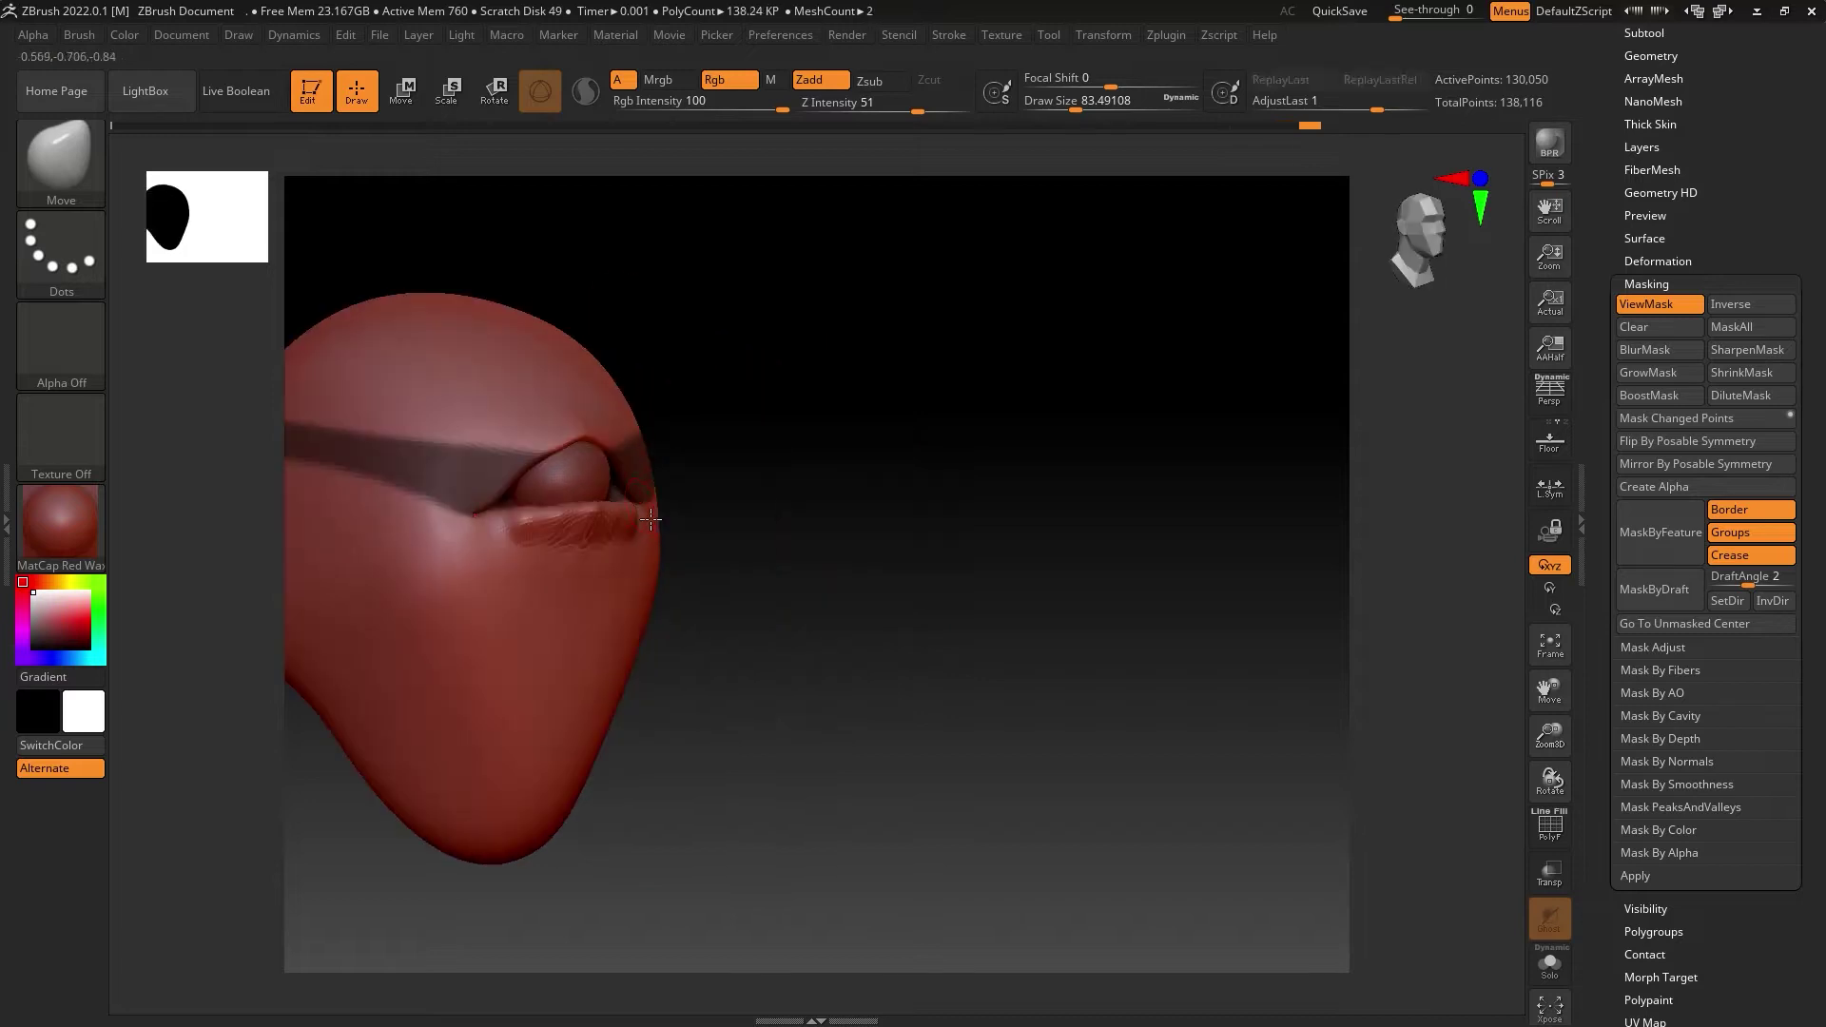
pyautogui.hotkey('ctrl', 'shift', 'z')
# Step: Build up a nose below the eye with clay strokes, undoing and redoing attempts
pyautogui.hotkey('ctrl', 'shift', 'z')
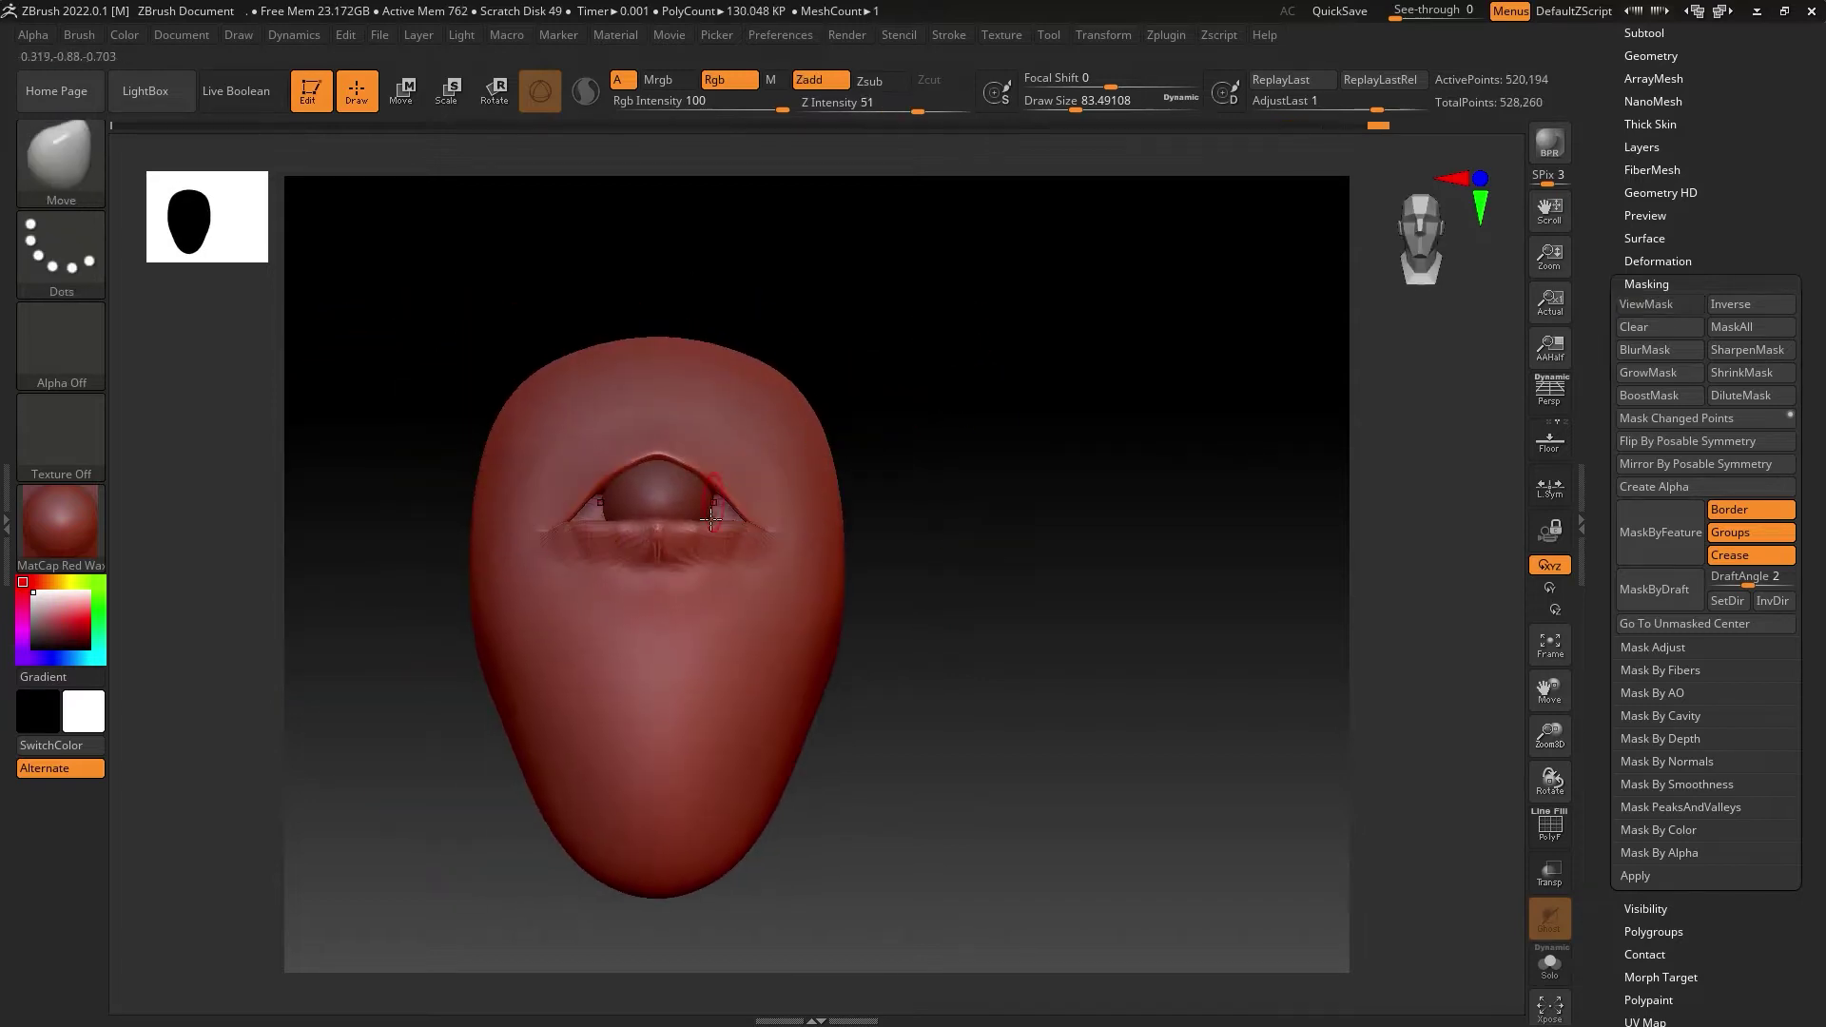
pyautogui.hotkey('ctrl', 'shift', 'z')
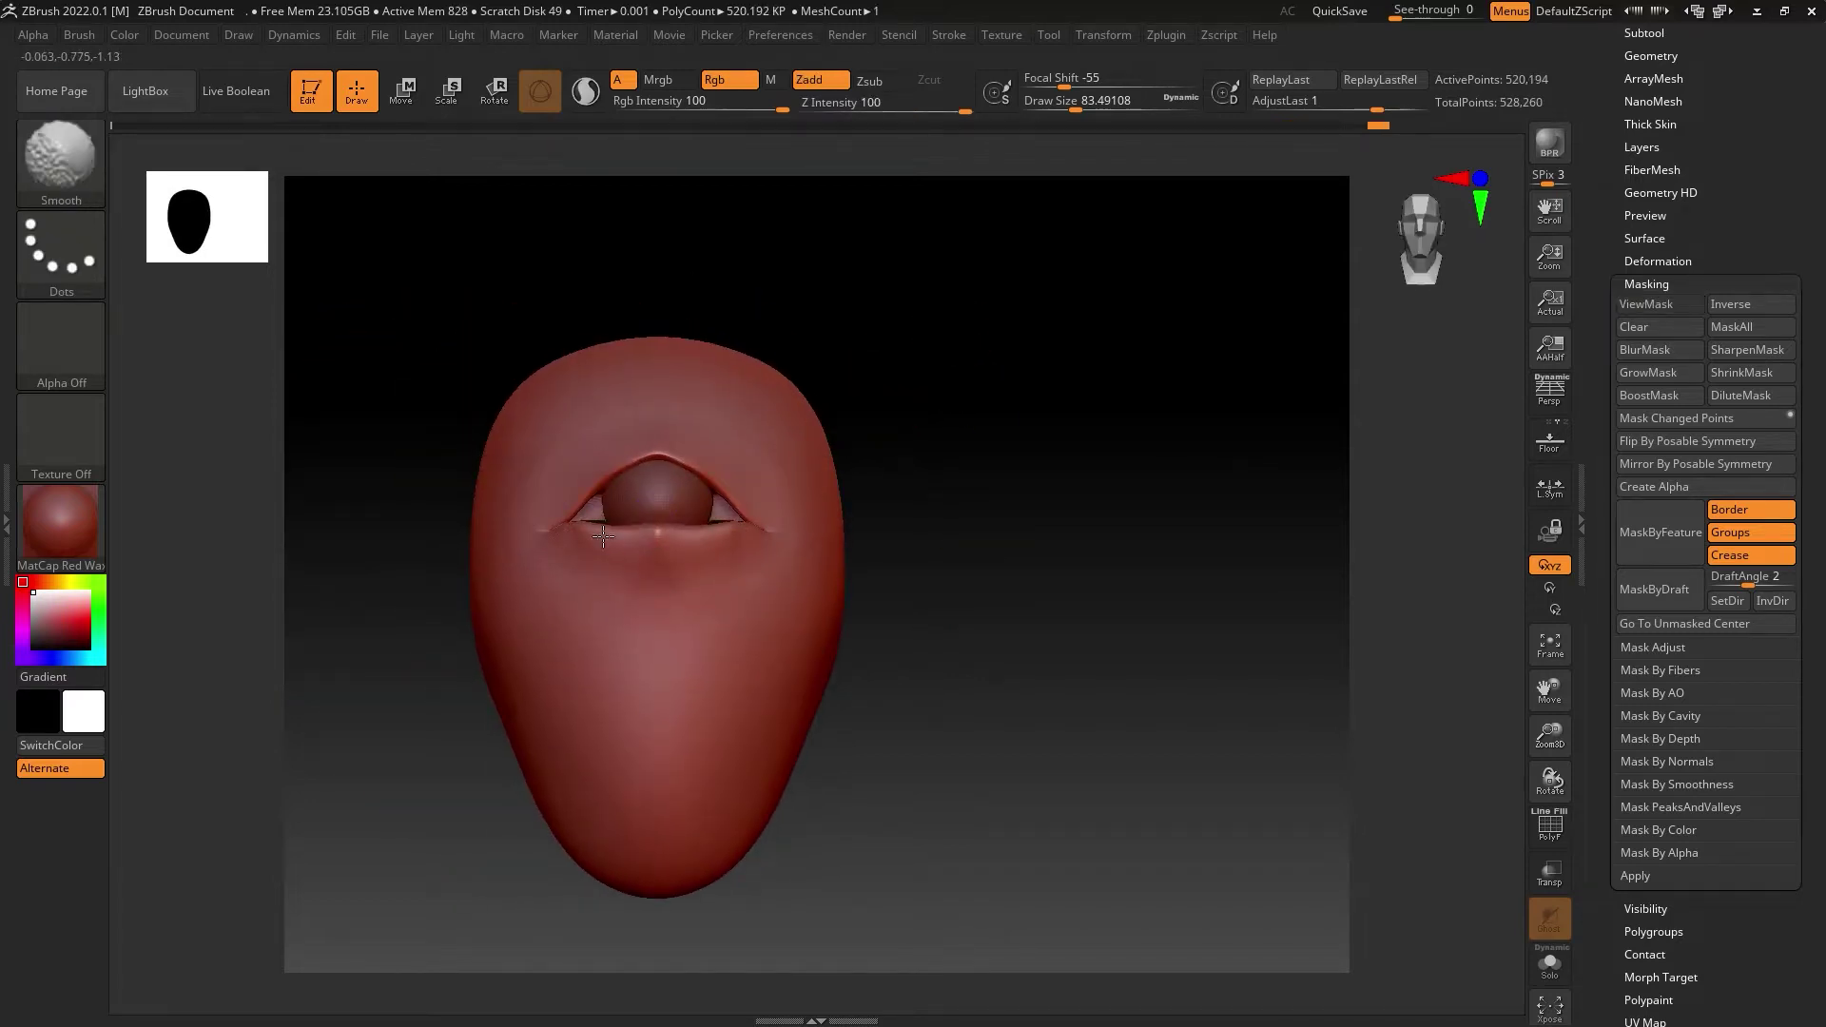
pyautogui.hotkey('ctrl', 'shift', 'z')
pyautogui.hotkey('ctrl', 'shift', 'z')
pyautogui.hotkey('ctrl', 'shift', 'z')
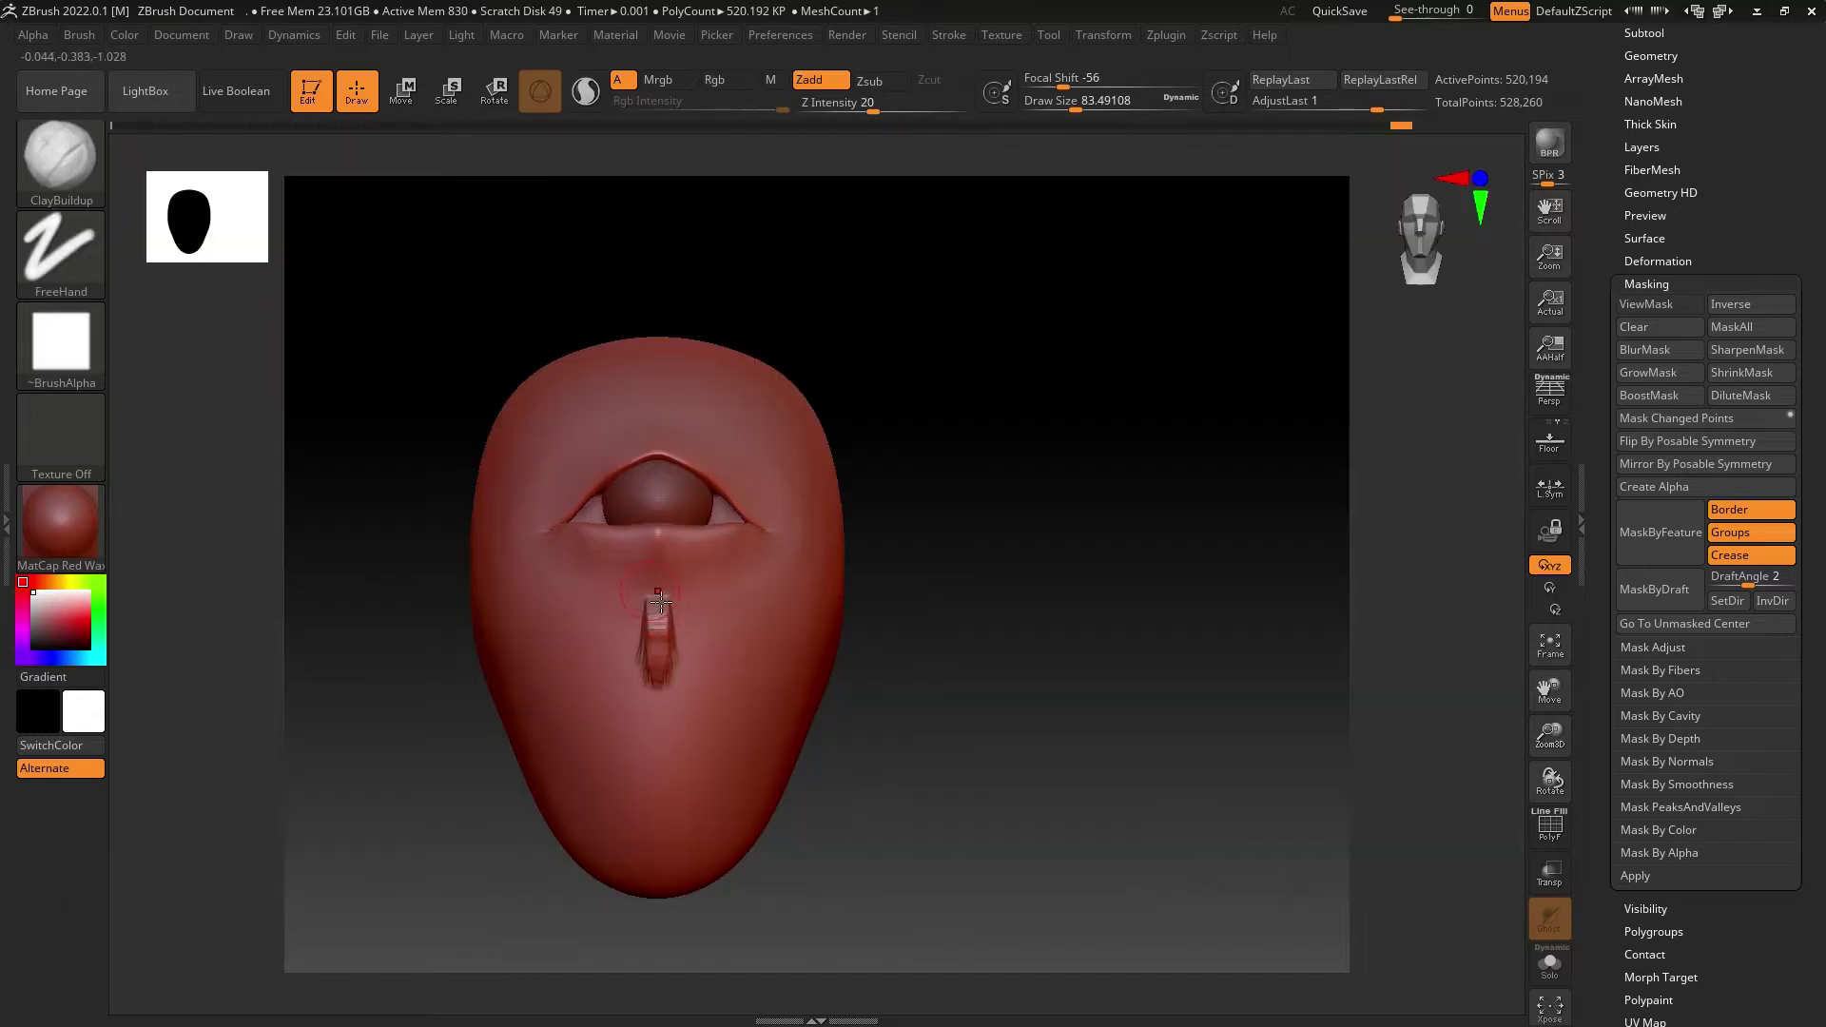
pyautogui.hotkey('ctrl', 'z')
pyautogui.hotkey('ctrl', 'shift', 'z')
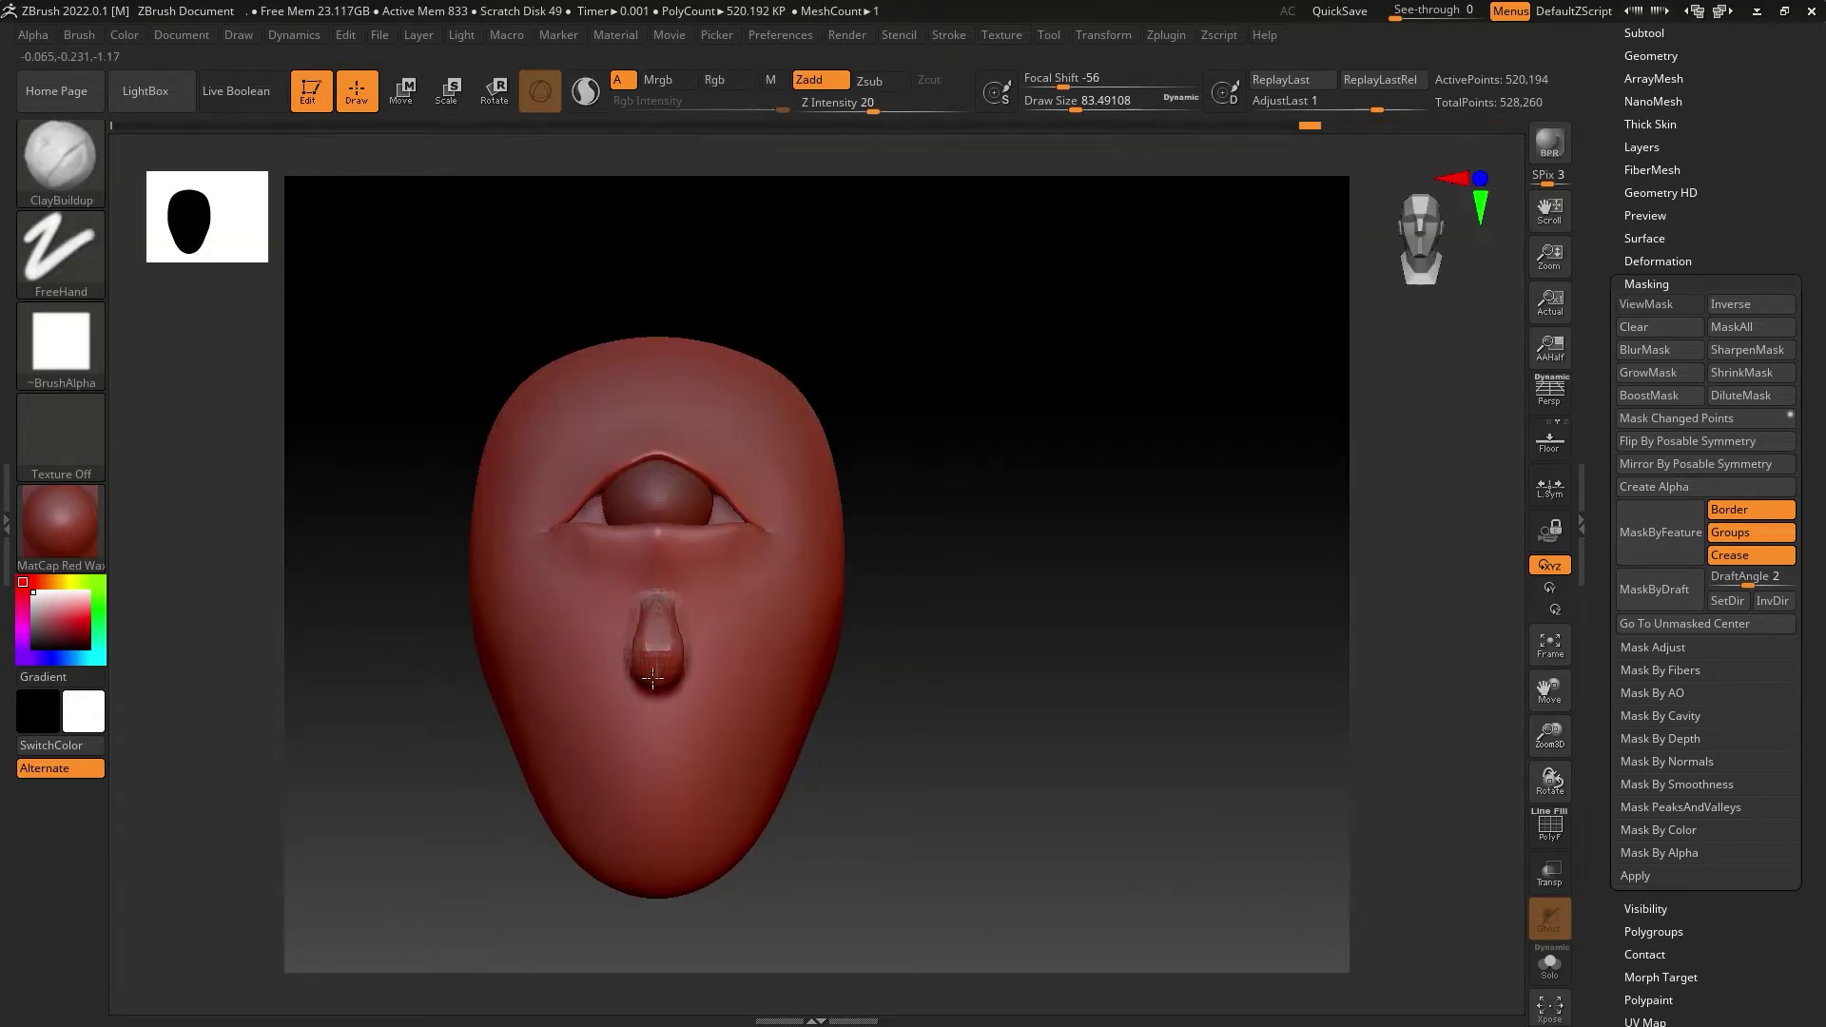
pyautogui.hotkey('ctrl', 'z')
# Step: Redo to the finished rounded nose and bring up the Geometry options
pyautogui.hotkey('ctrl', 'shift', 'z')
pyautogui.hotkey('ctrl', 'z')
pyautogui.hotkey('ctrl', 'shift', 'z')
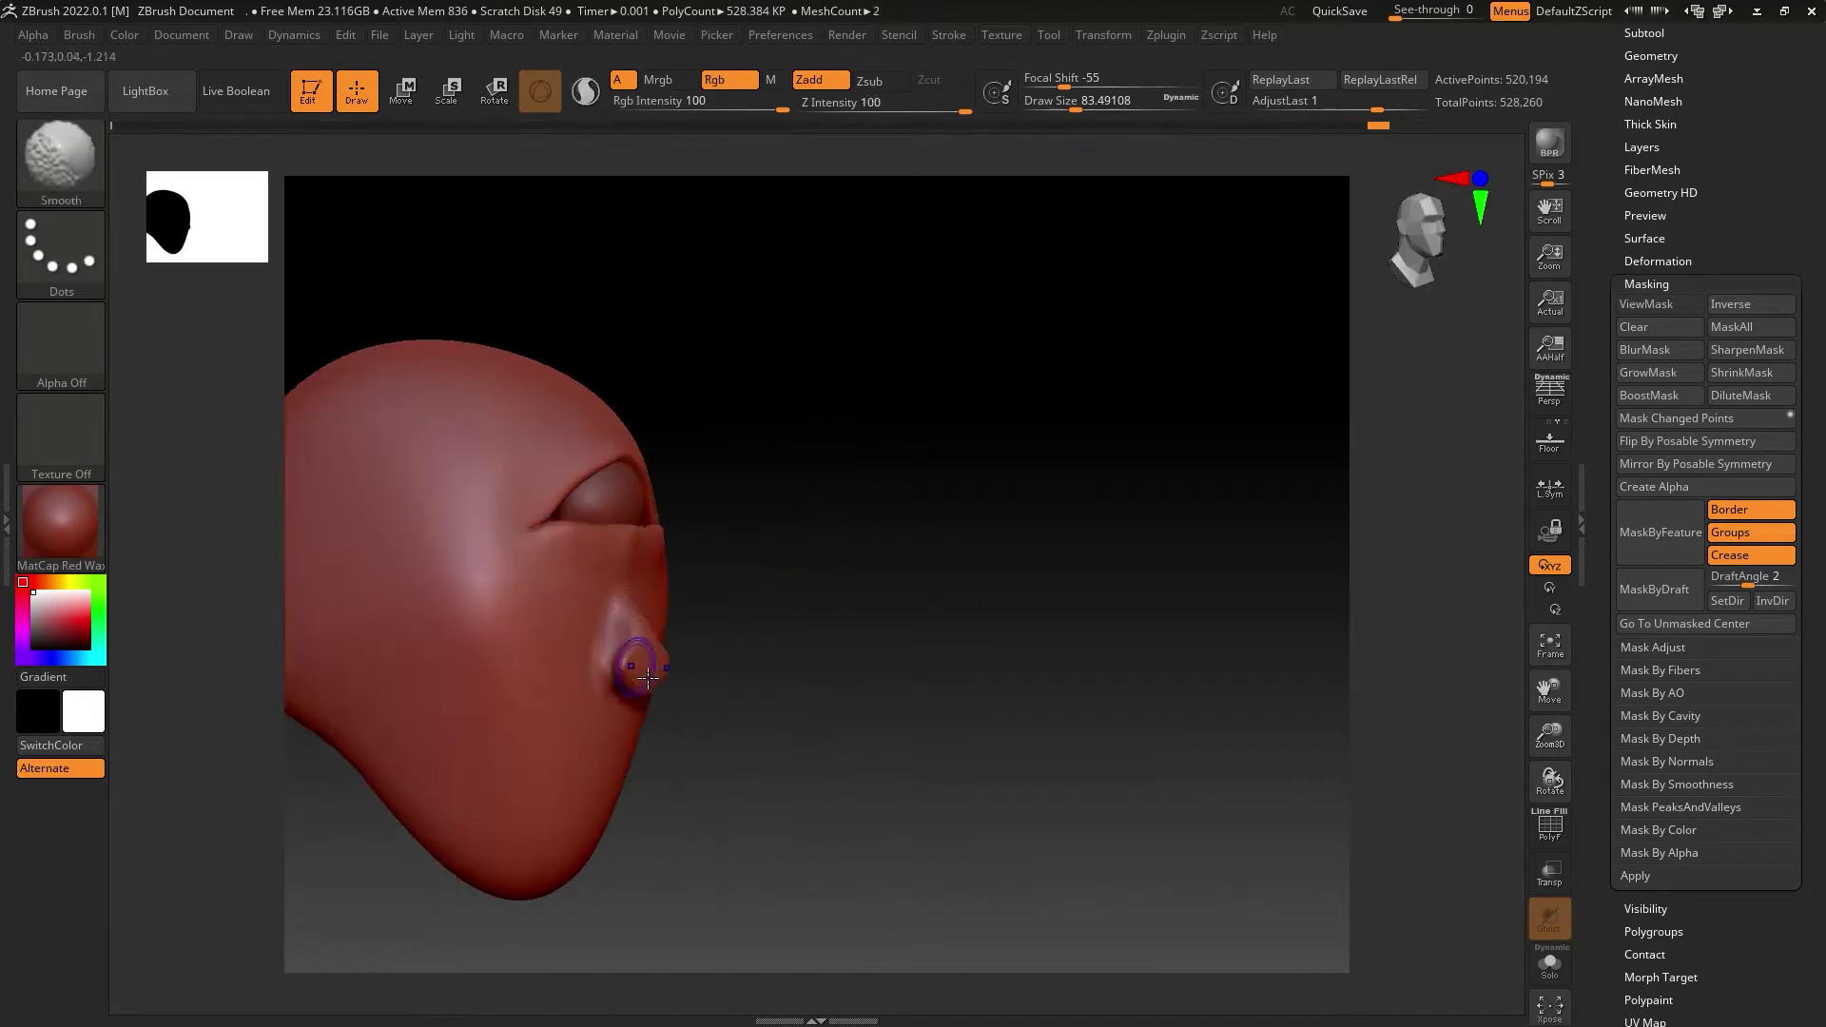
pyautogui.hotkey('ctrl', 'shift', 'z')
pyautogui.hotkey('ctrl', 'shift', 'z')
pyautogui.hotkey('ctrl', 'shift', 'z')
pyautogui.hotkey('ctrl', 'shift', 'z')
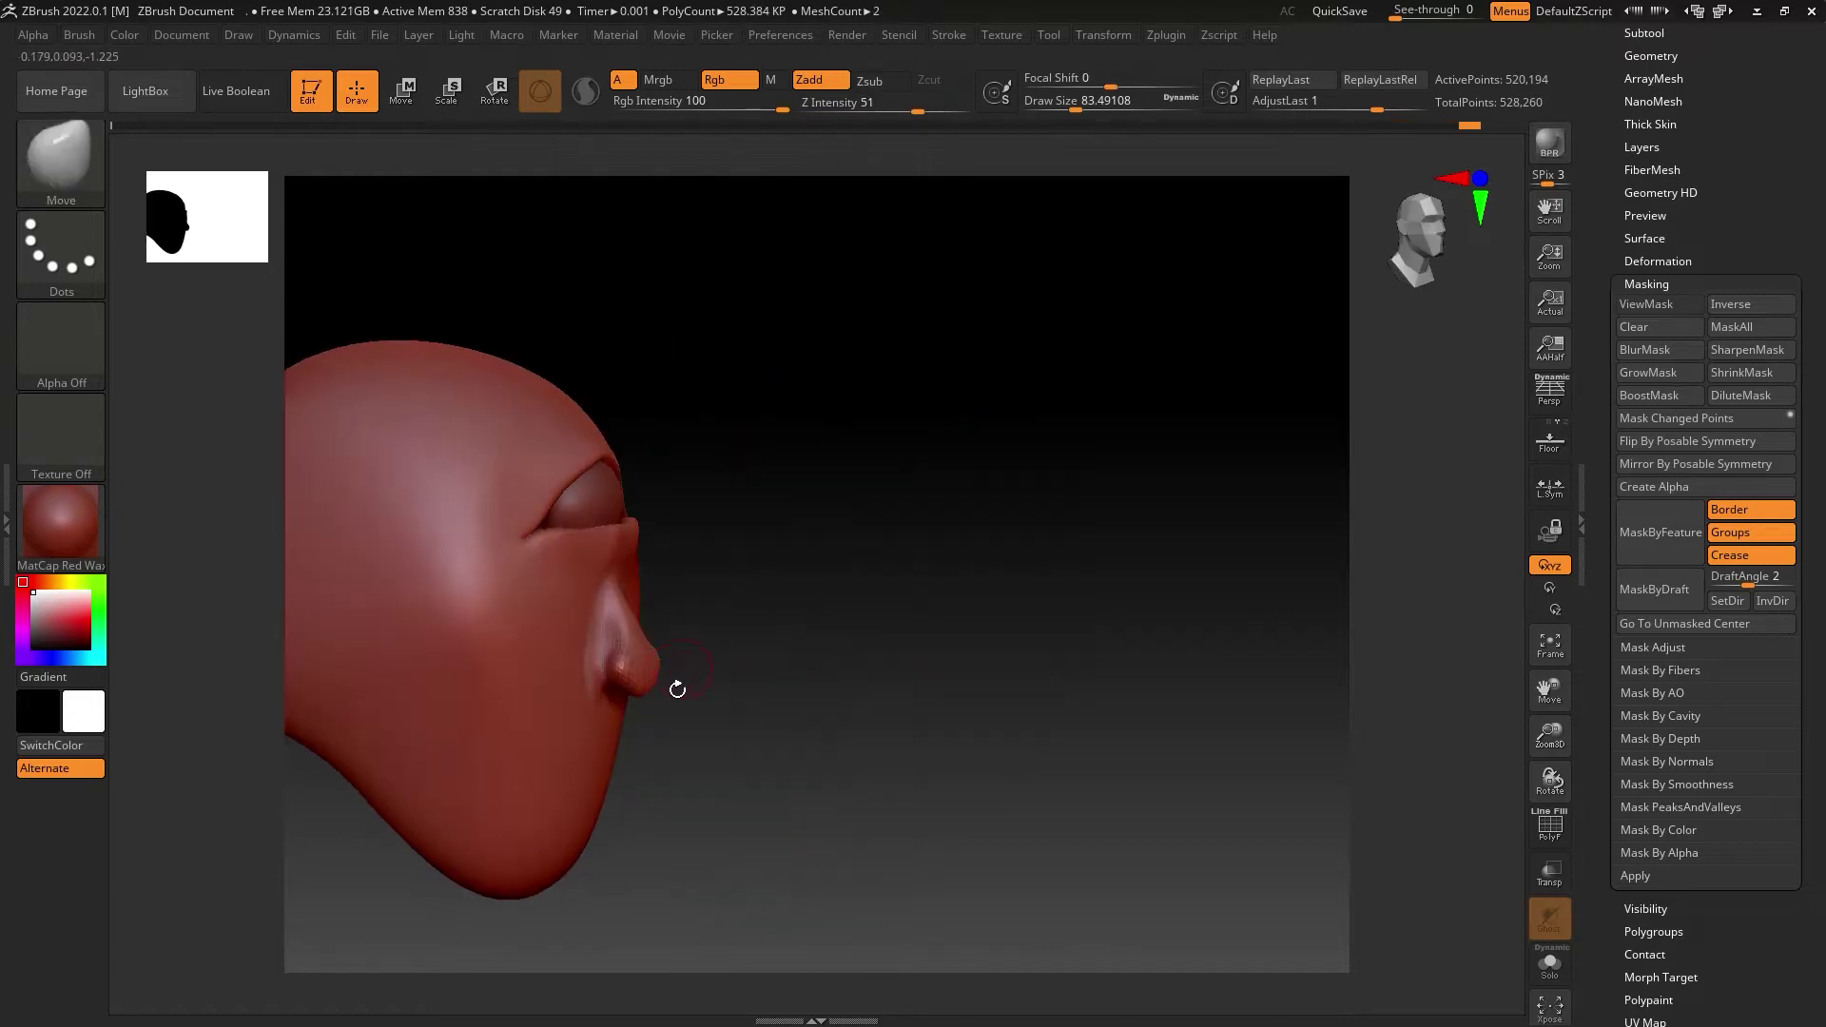
pyautogui.hotkey('ctrl', 'shift', 'z')
pyautogui.hotkey('ctrl', 'shift', 'z')
pyautogui.click(1650, 55)
# Step: DynaMesh the head at resolution 128 and check it from below
pyautogui.click(1648, 489)
pyautogui.click(1660, 524)
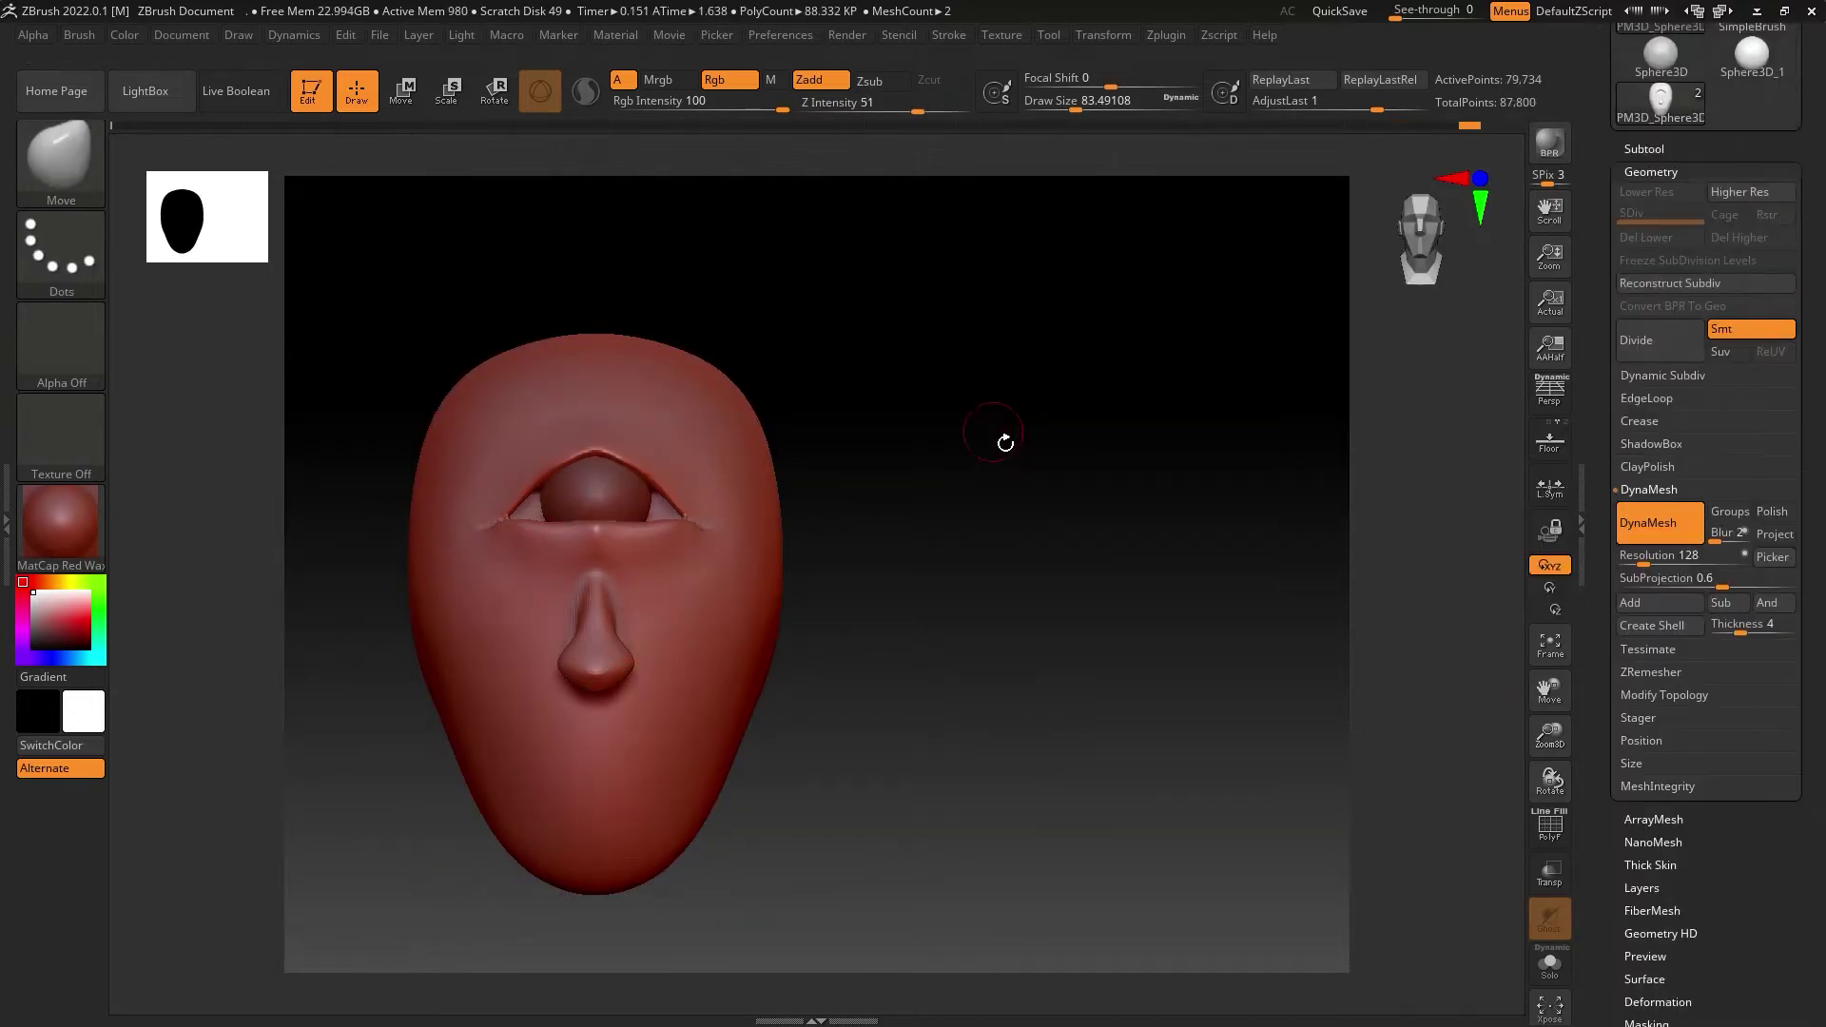
pyautogui.moveTo(917, 432); pyautogui.dragTo(861, 437)
pyautogui.hotkey('ctrl', 'shift', 'z')
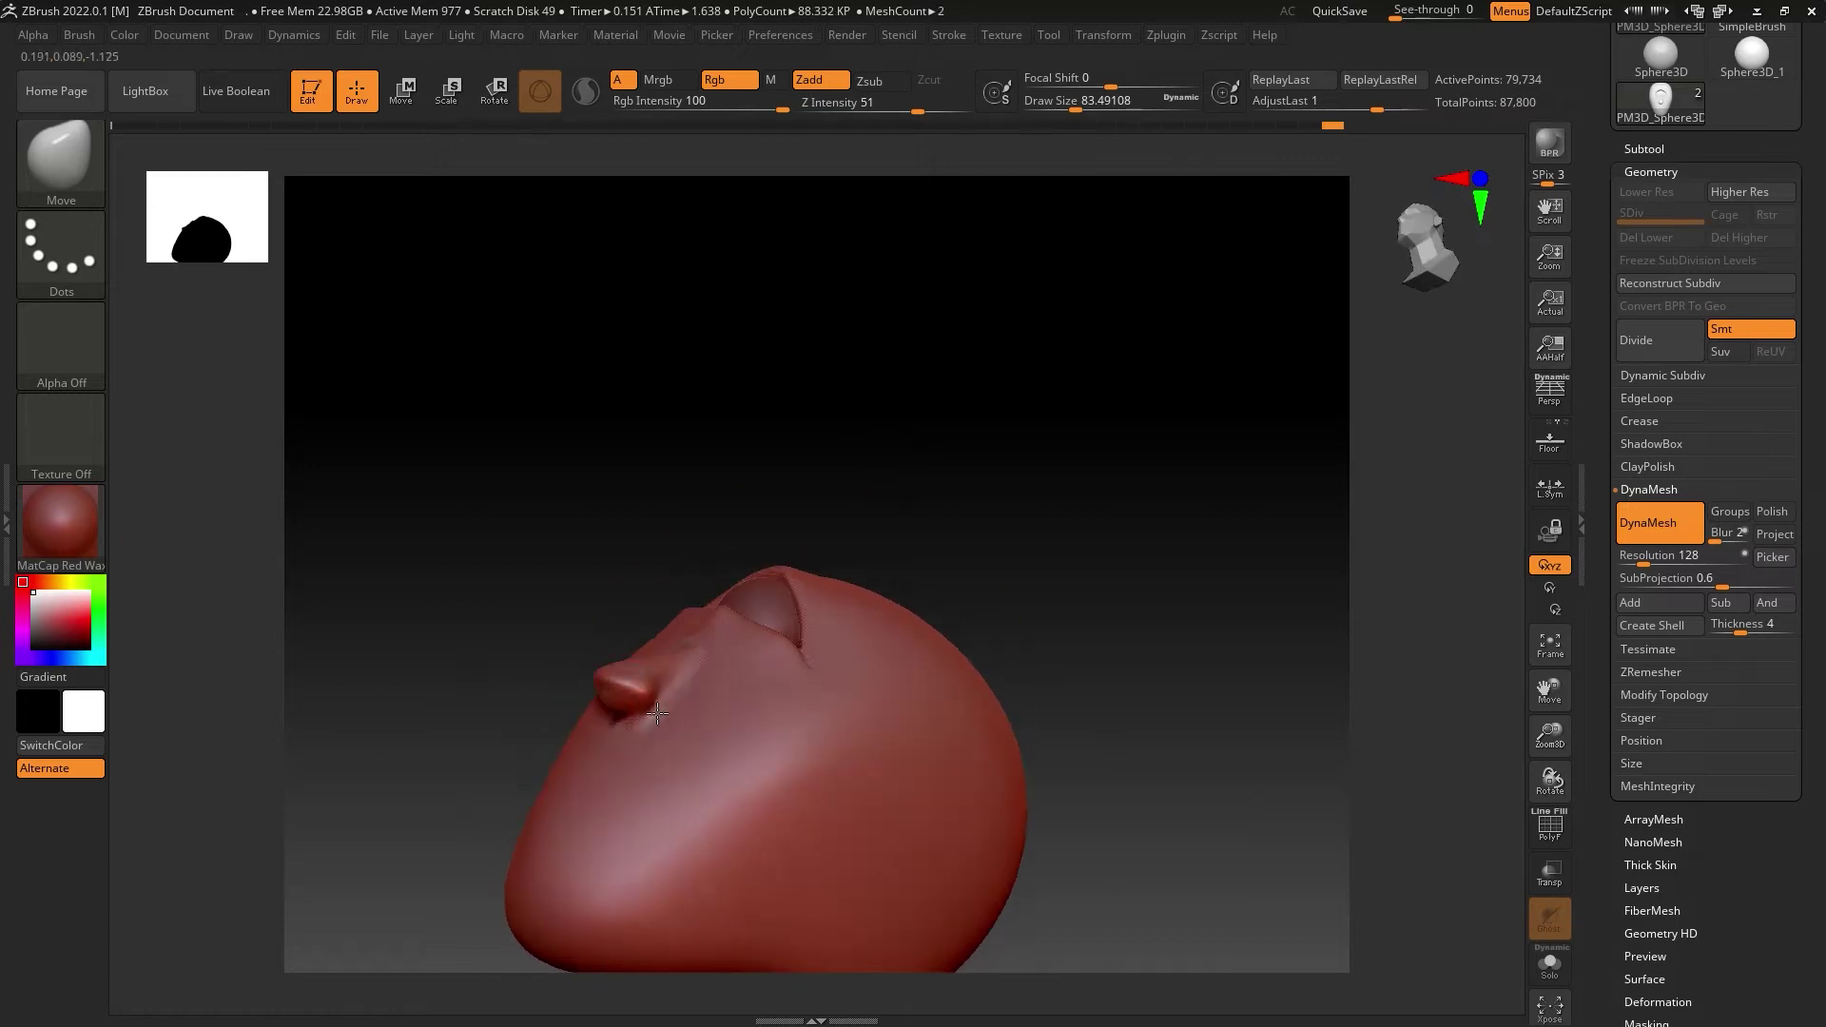
pyautogui.hotkey('ctrl', 'shift', 'z')
pyautogui.hotkey('ctrl', 'shift', 'z')
pyautogui.hotkey('ctrl', 'shift', 'z')
pyautogui.hotkey('ctrl', 'shift', 'z')
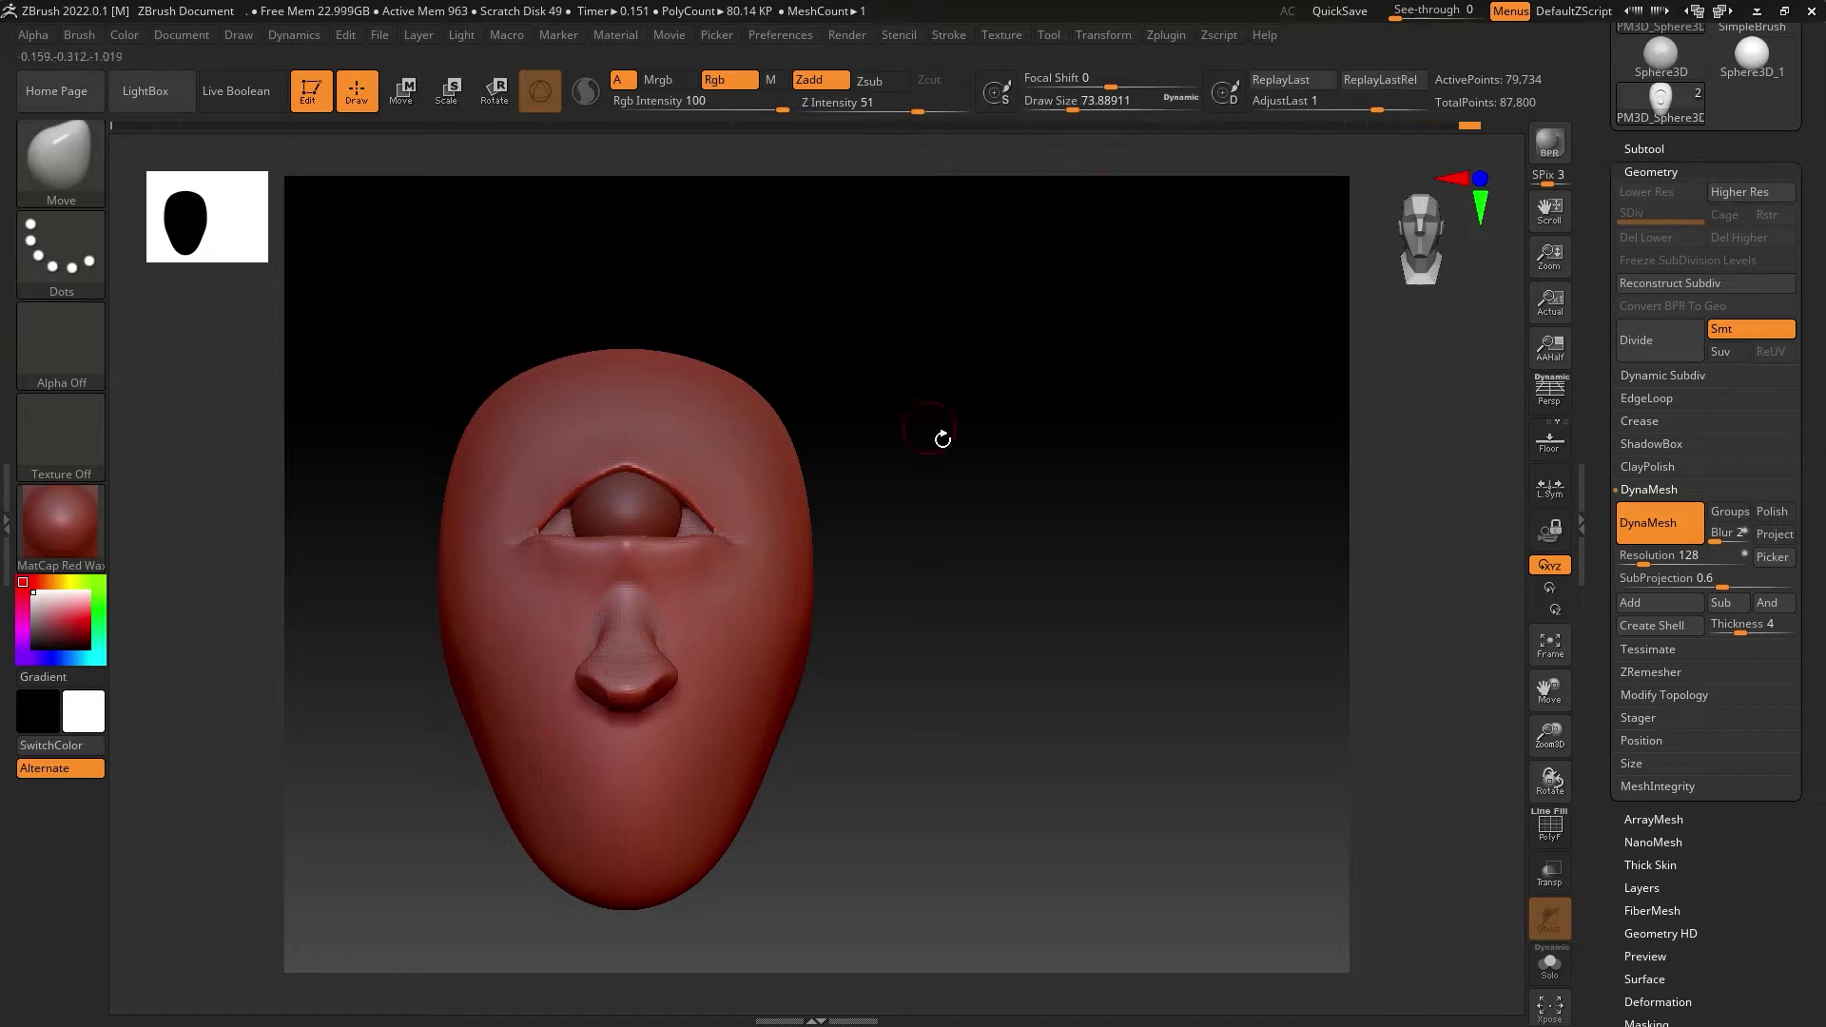
# Step: Subdivide the head to level 2 and sculpt nostrils and lips with ClayBuildup
pyautogui.press('b')
pyautogui.press('c')
pyautogui.press('l')
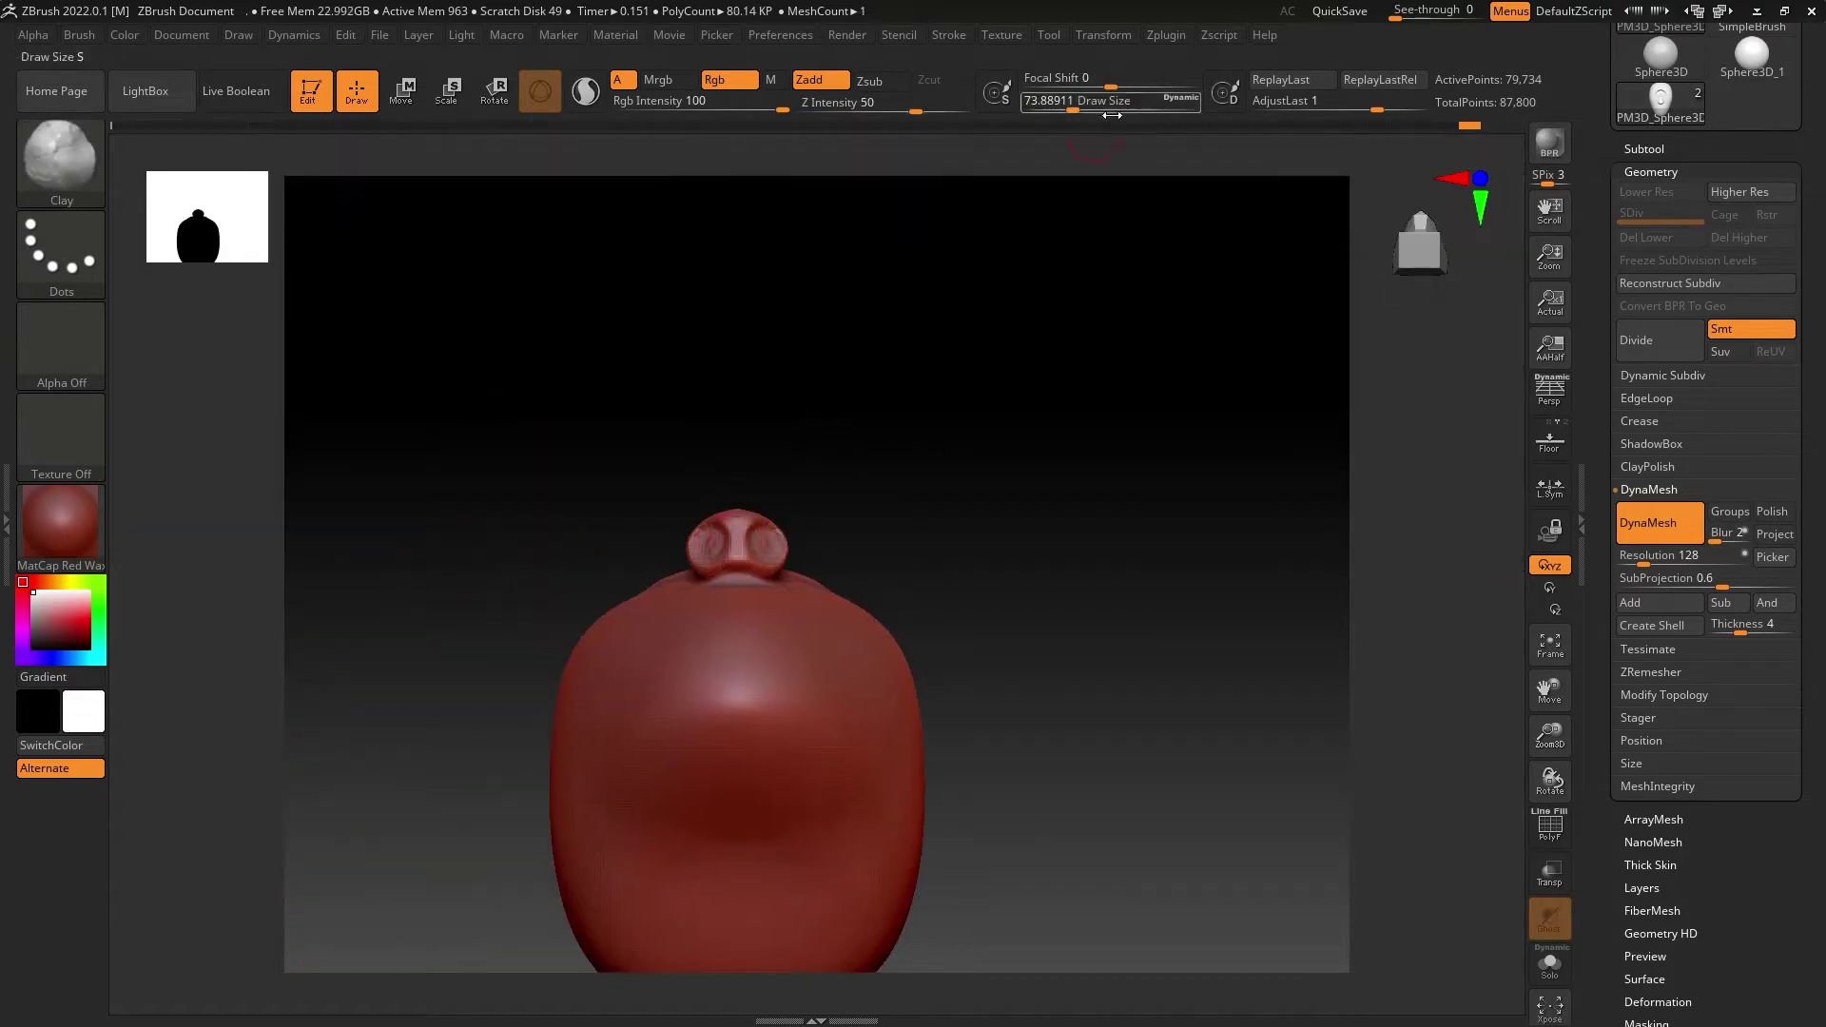
pyautogui.hotkey('ctrl', 'shift', 'z')
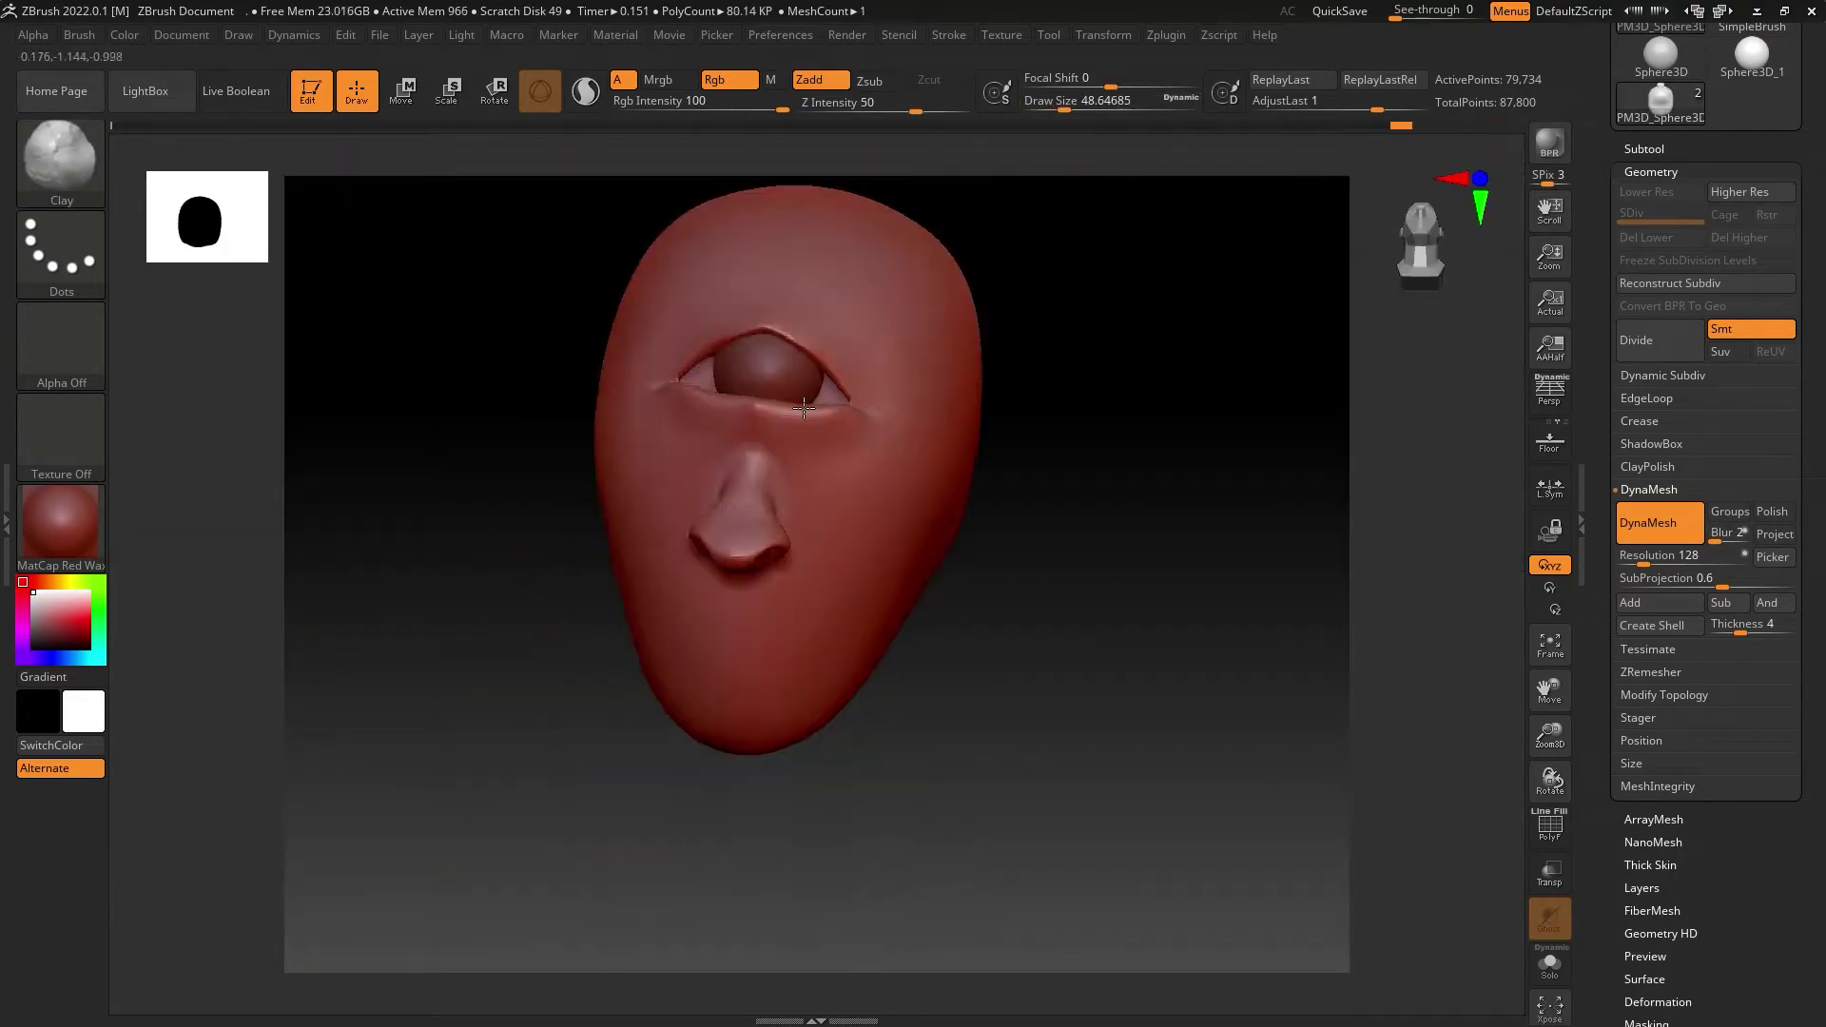
pyautogui.hotkey('ctrl', 'shift', 'z')
pyautogui.hotkey('ctrl', 'shift', 'z')
pyautogui.hotkey('ctrl', 'shift', 'z')
pyautogui.hotkey('ctrl', 'shift', 'z')
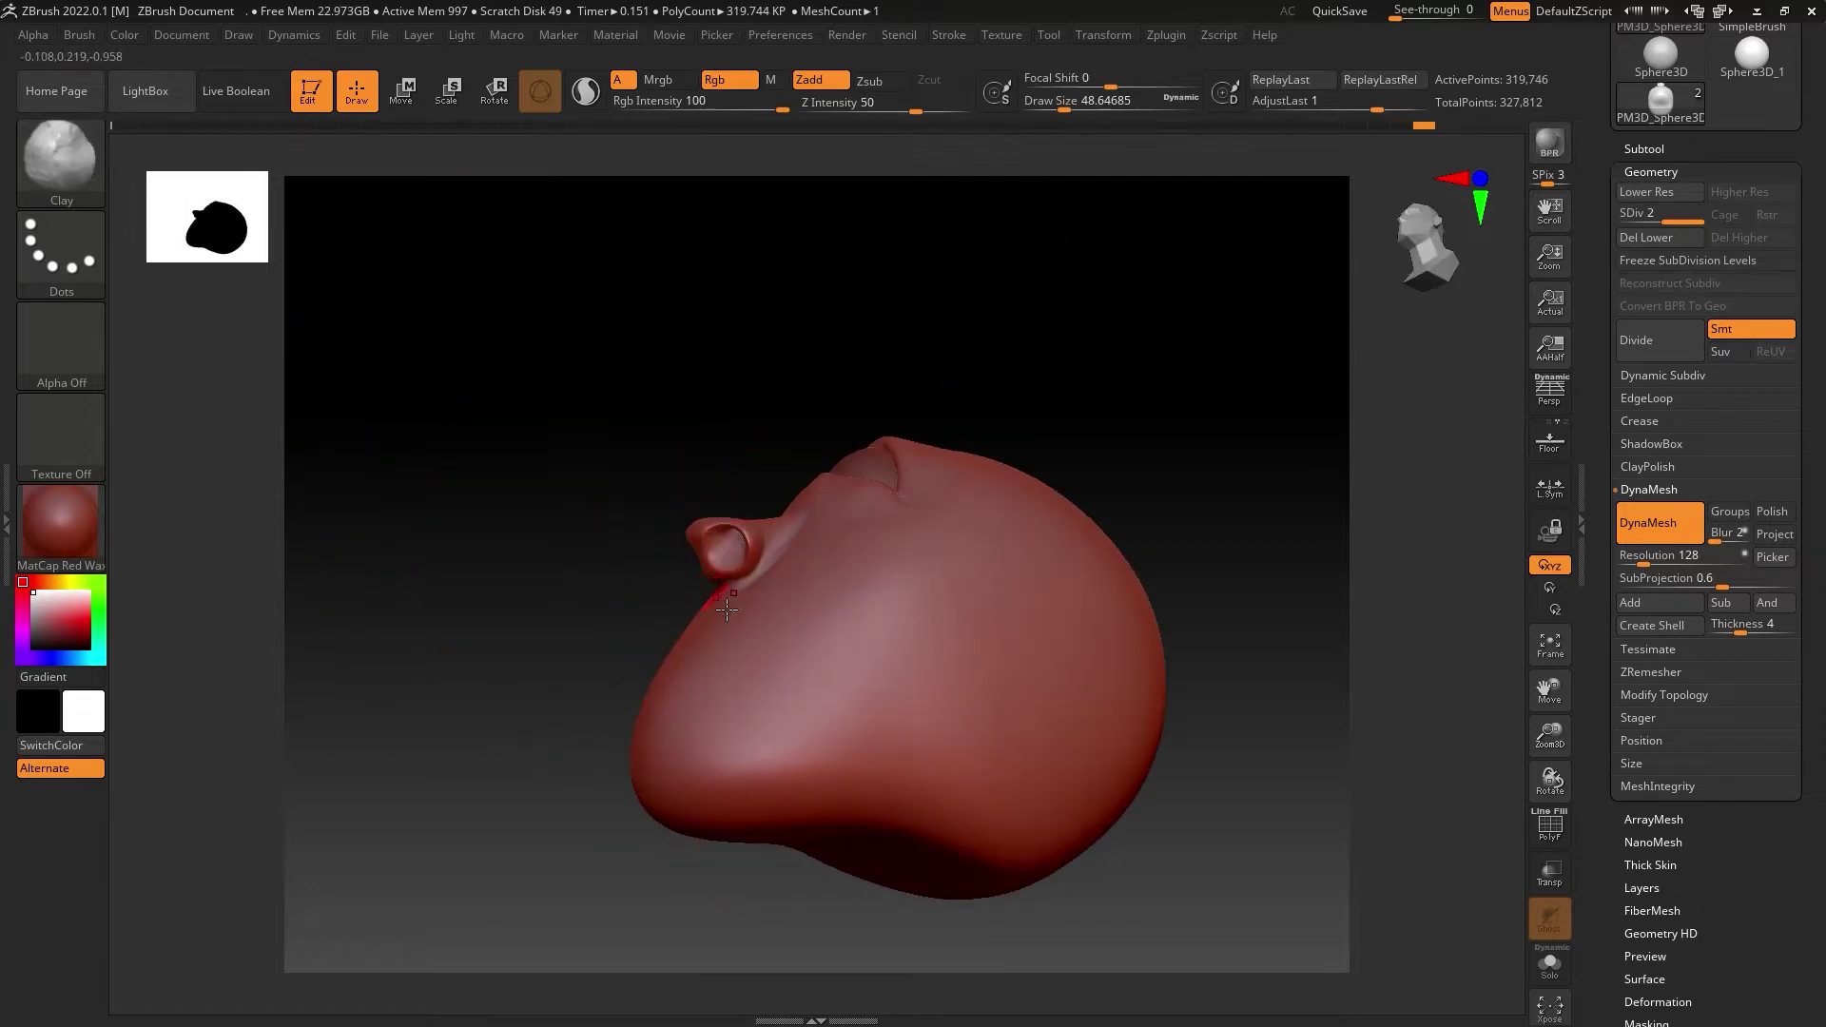
pyautogui.hotkey('ctrl', 'shift', 'z')
pyautogui.hotkey('ctrl', 'shift', 'z')
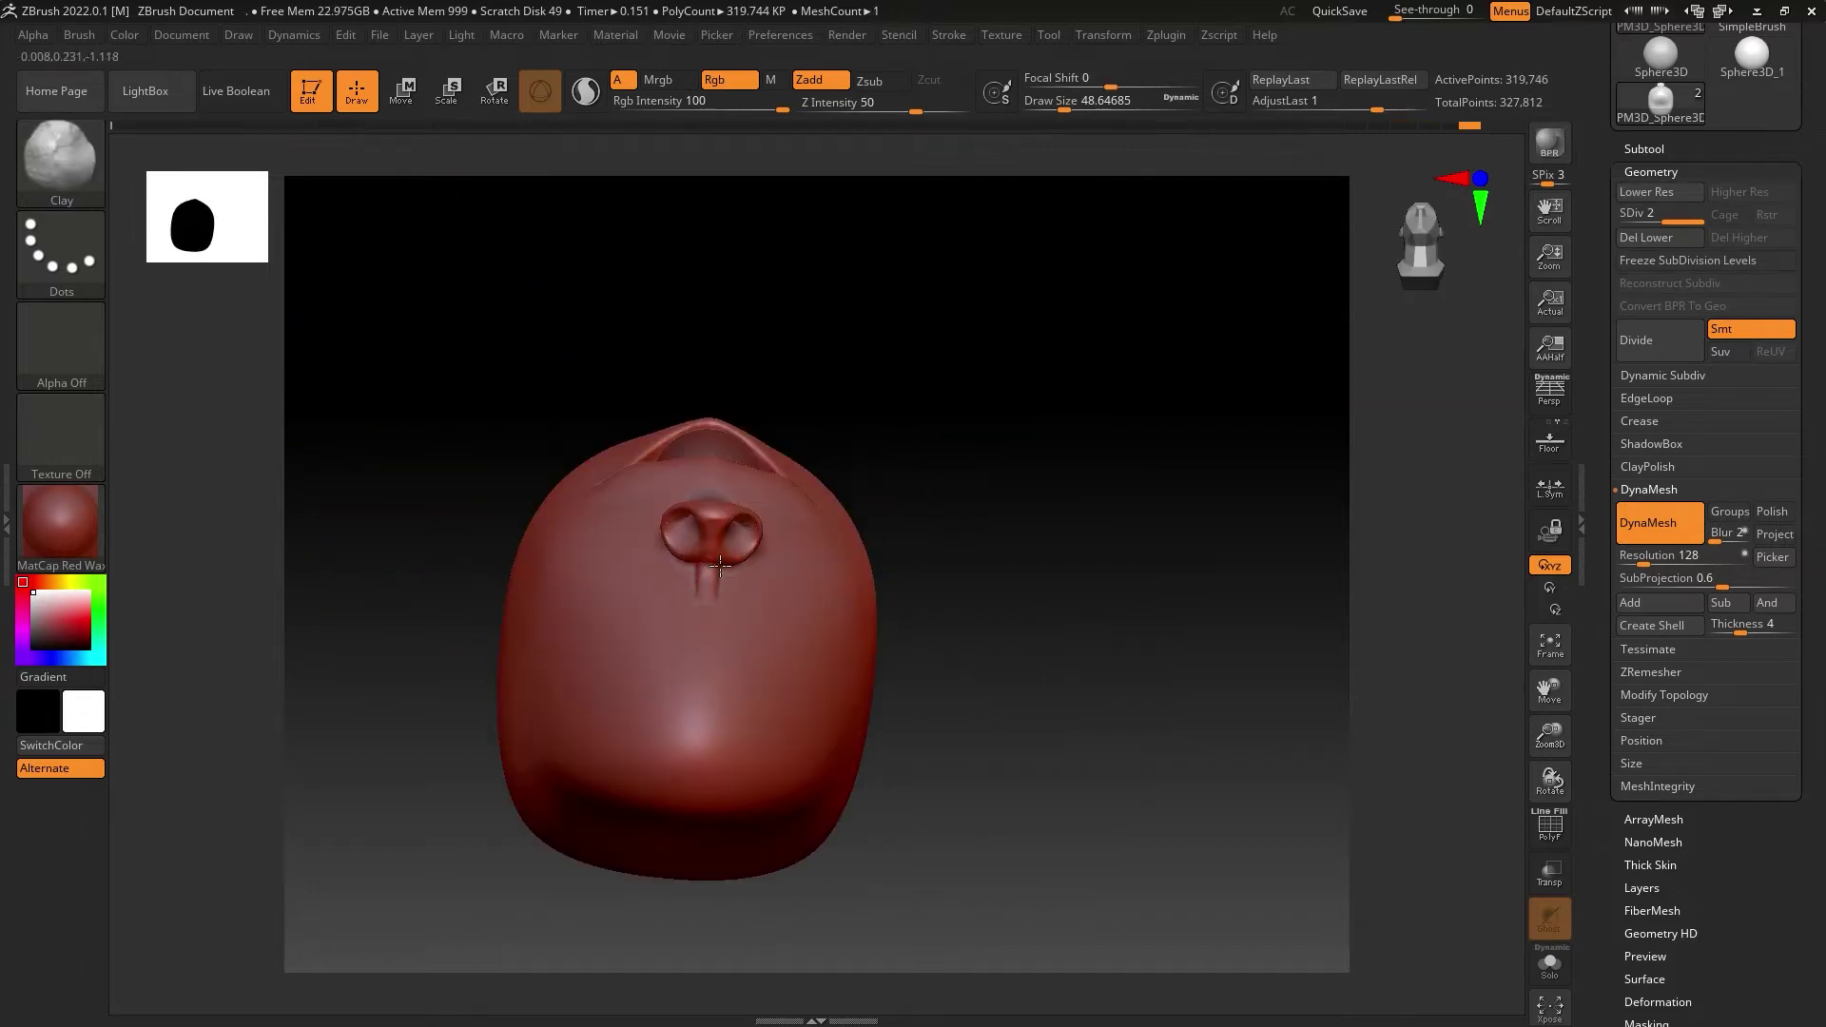
pyautogui.hotkey('ctrl', 'shift', 'z')
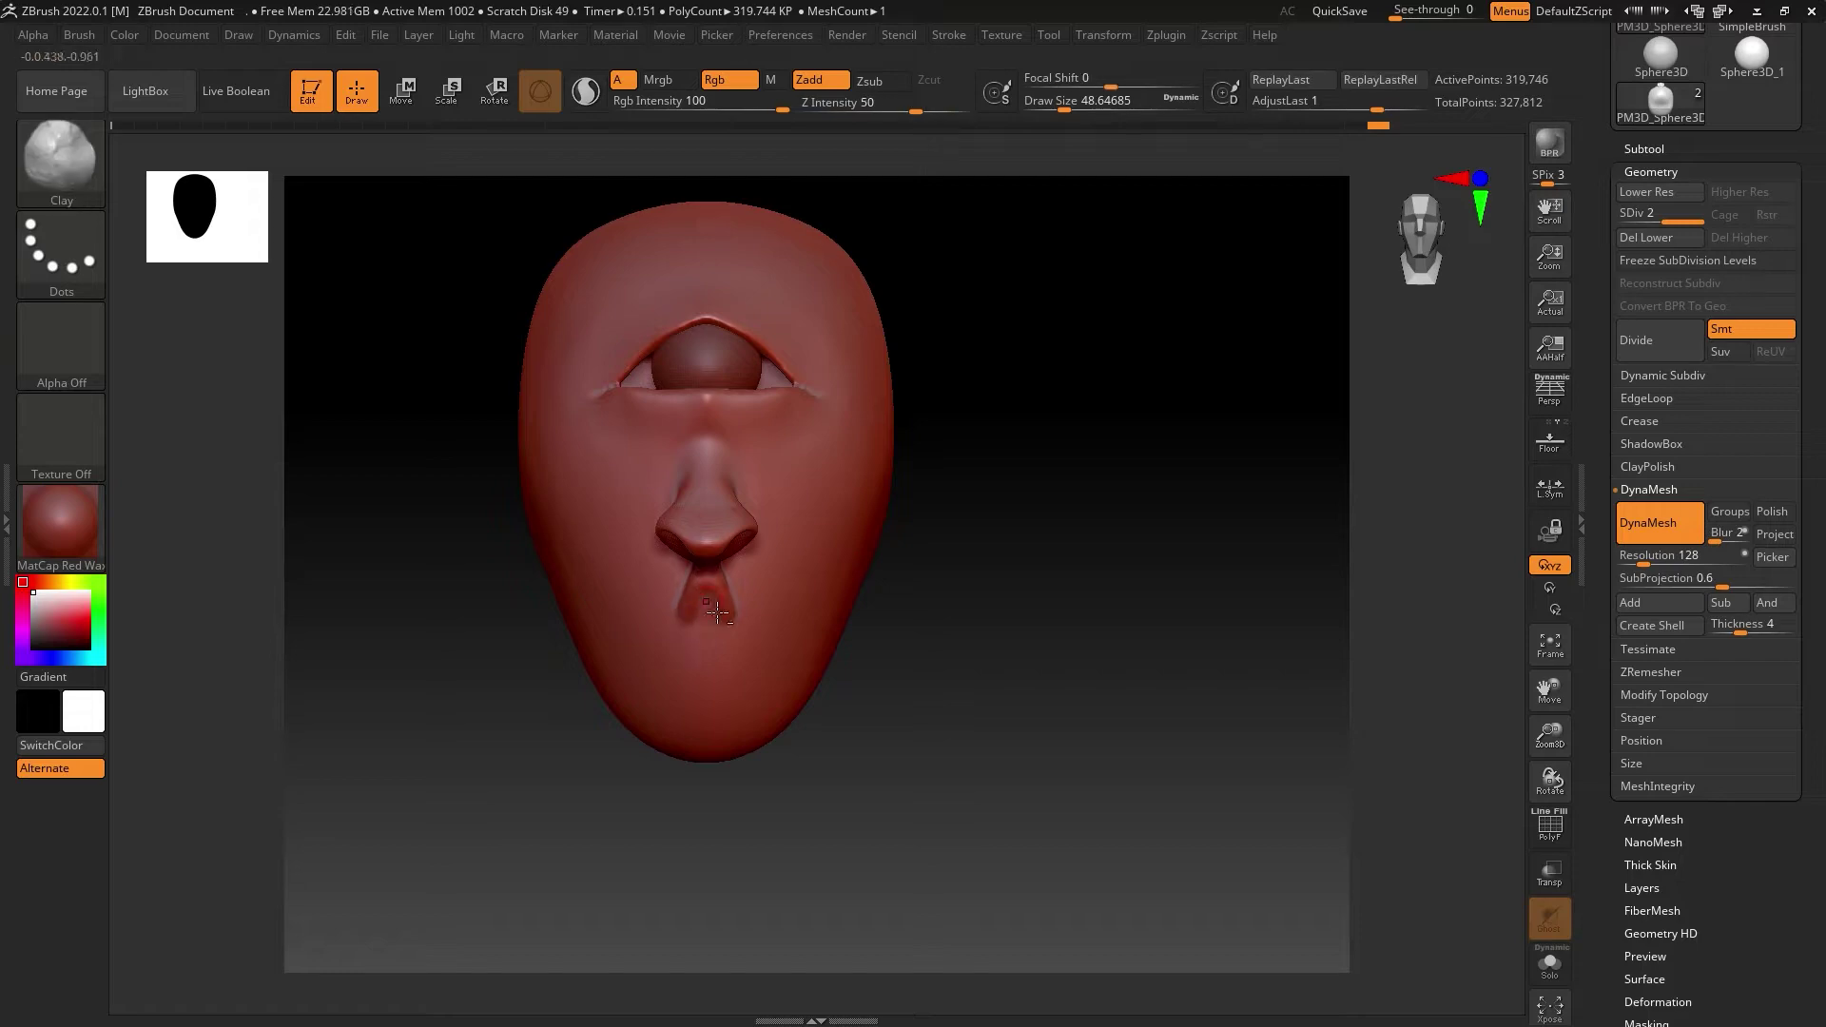
pyautogui.hotkey('ctrl', 'shift', 'z')
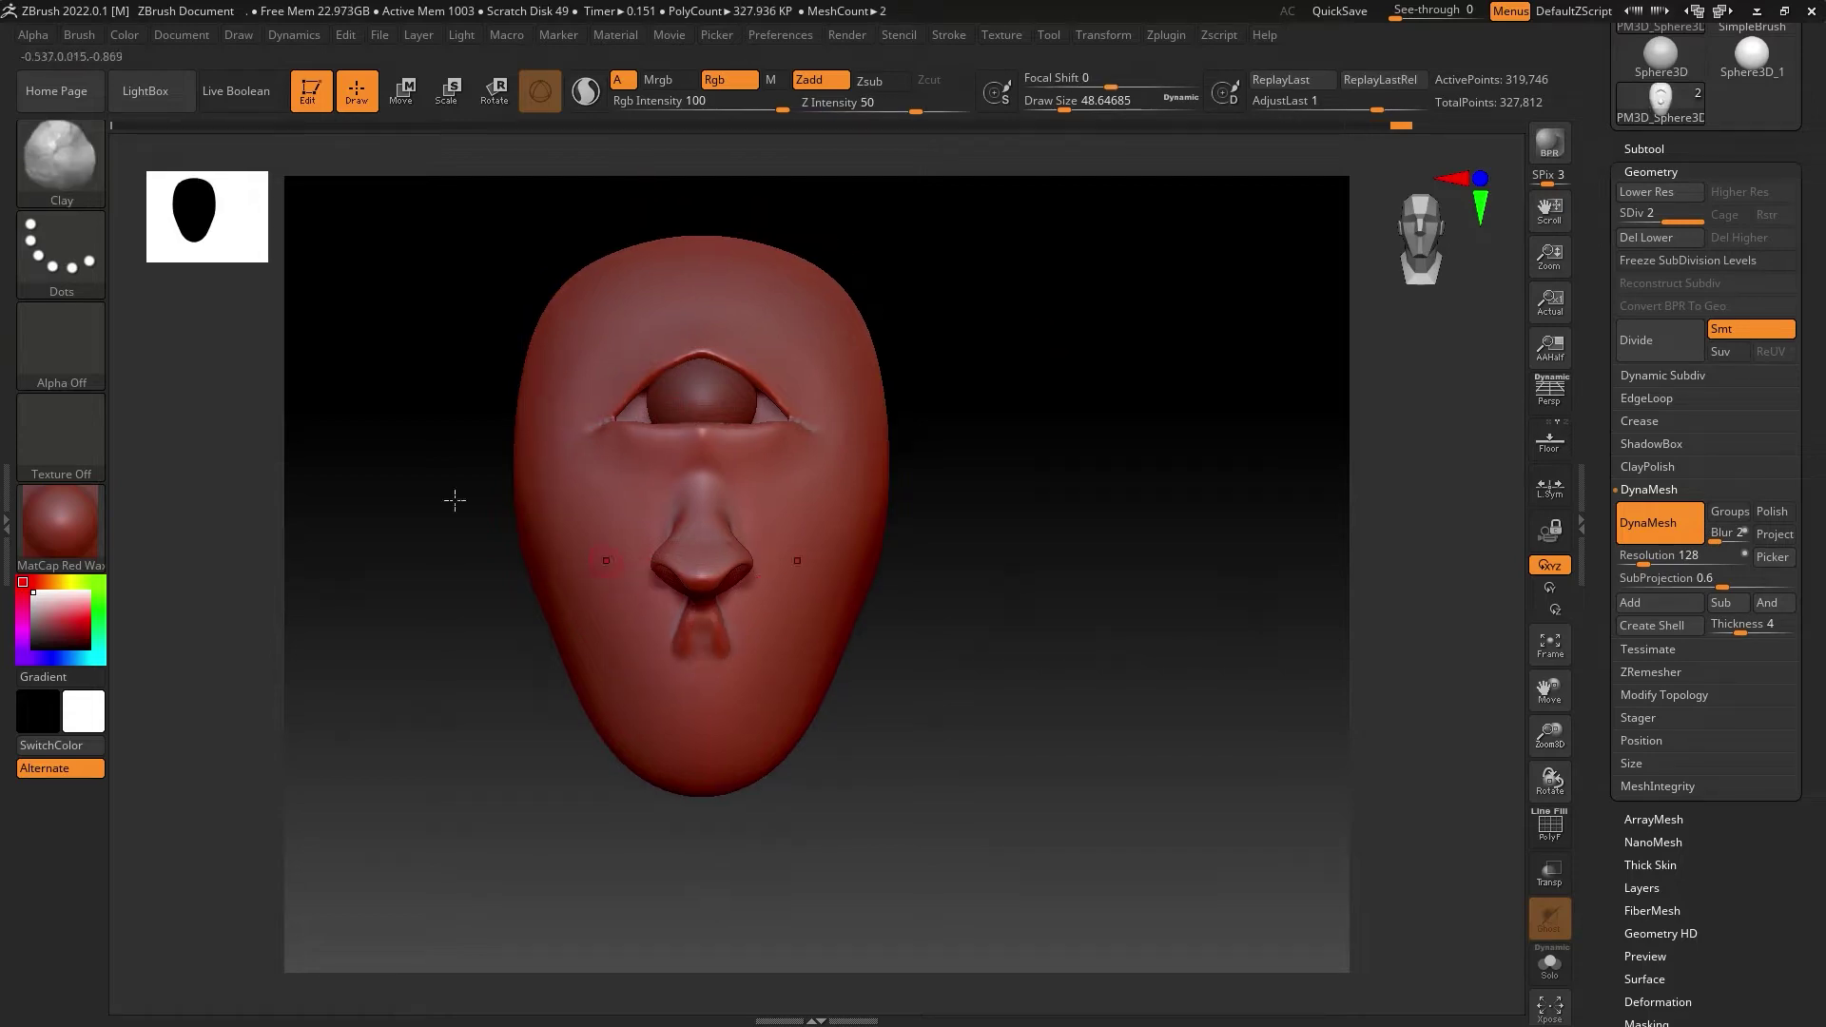
pyautogui.hotkey('ctrl', 'shift', 'z')
pyautogui.hotkey('ctrl', 'shift', 'z')
pyautogui.hotkey('ctrl', 'shift', 'z')
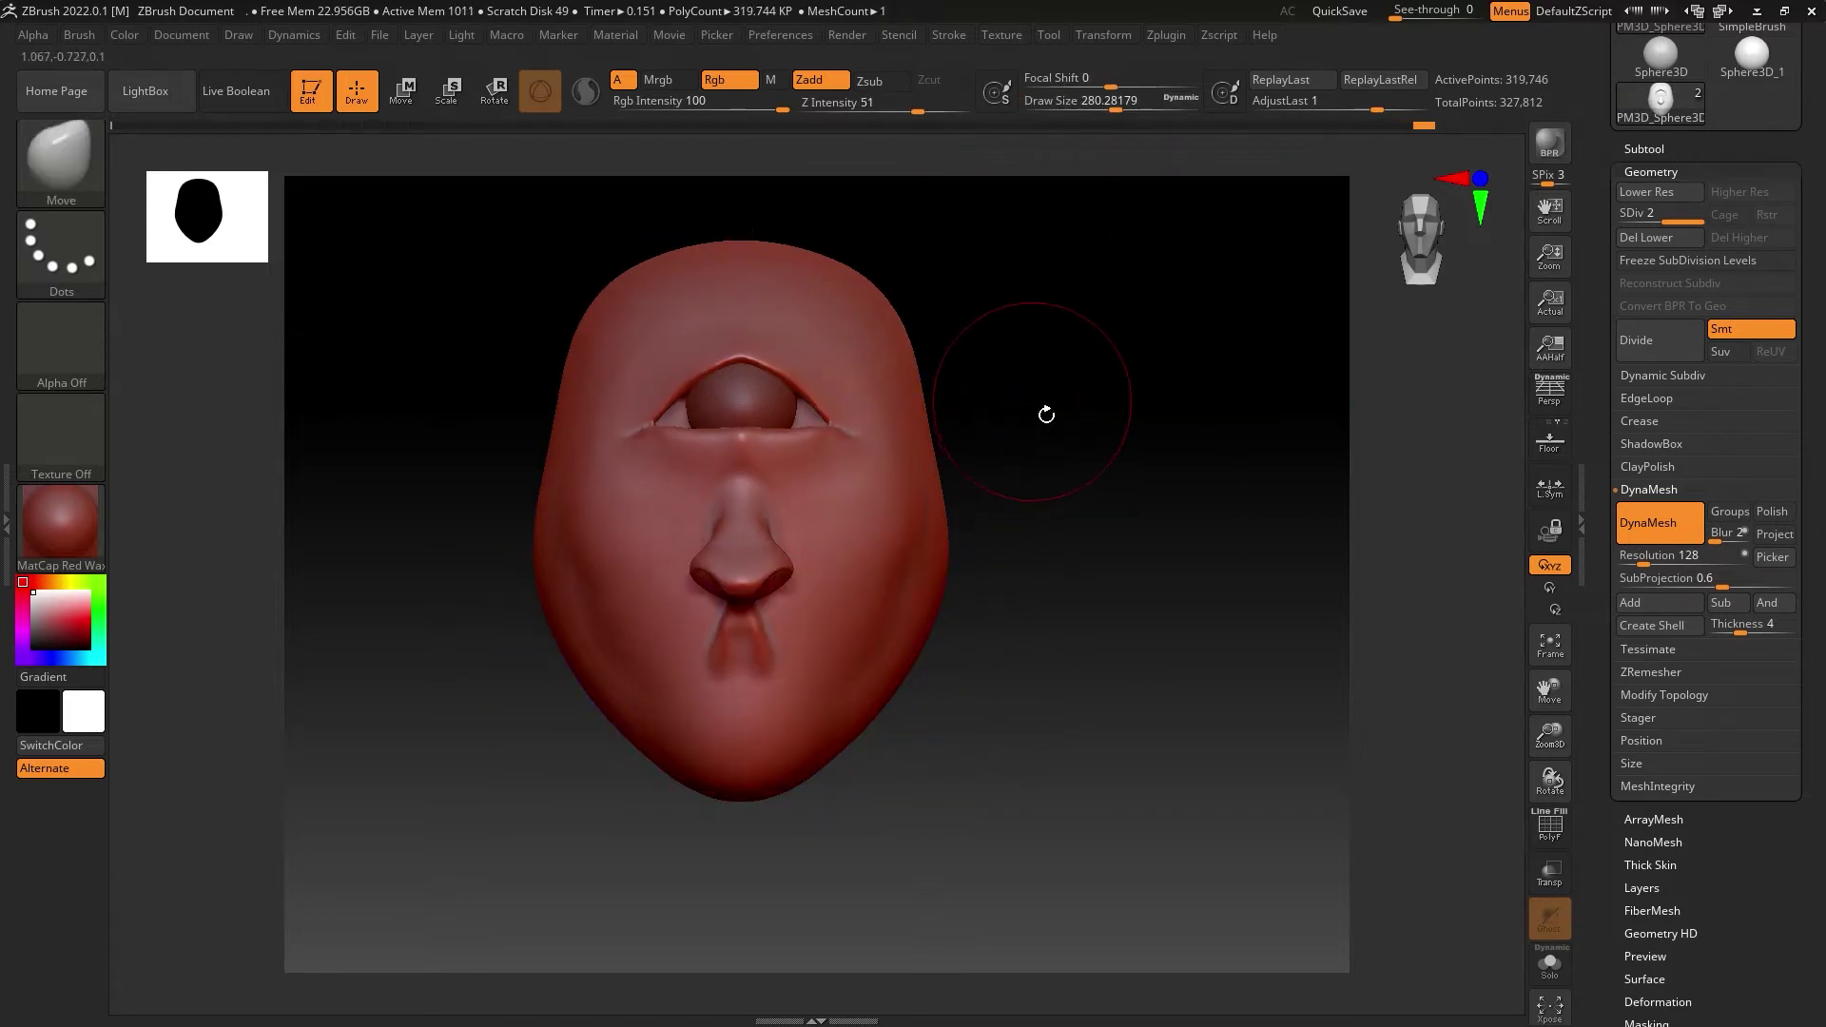
# Step: Enlarge the brush and insert pointed Ear02 ears on both sides of the head
pyautogui.hotkey('ctrl', 'shift', 'z')
pyautogui.hotkey('ctrl', 'shift', 'z')
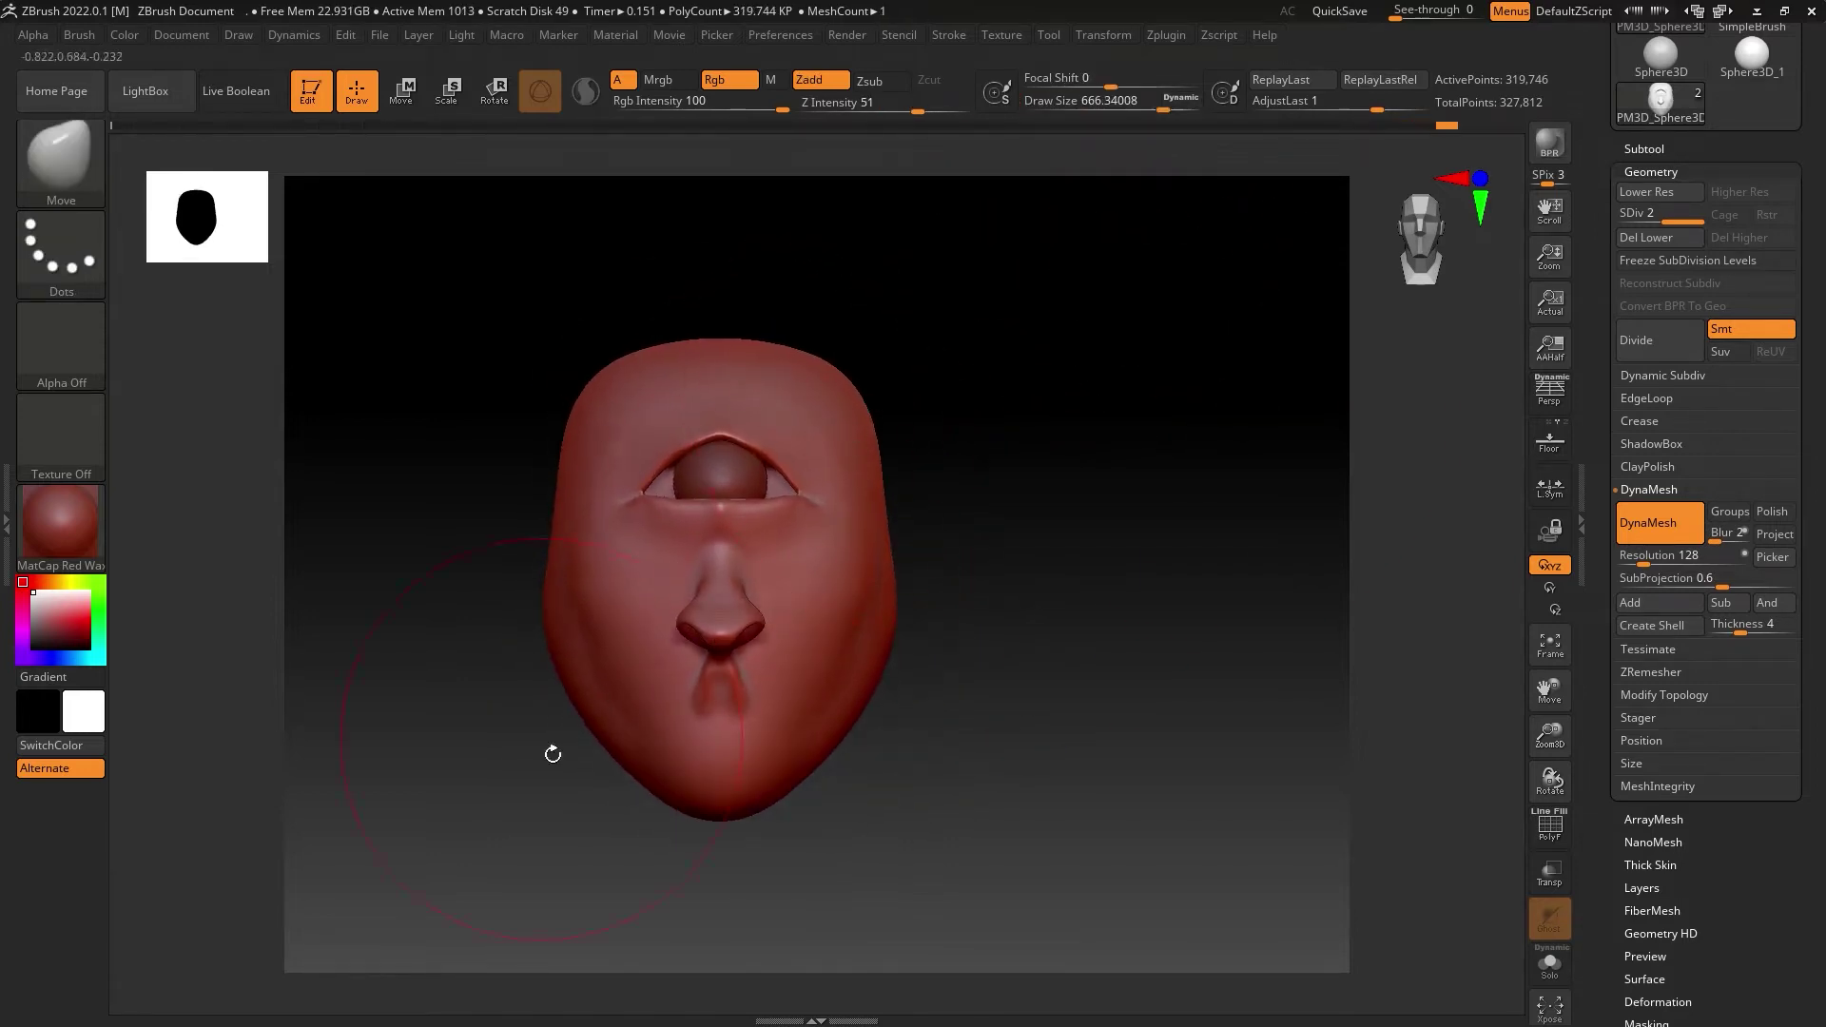
pyautogui.moveTo(494, 546)
pyautogui.mouseDown()
pyautogui.moveTo(1141, 624)
pyautogui.moveTo(865, 653)
pyautogui.moveTo(993, 628)
pyautogui.moveTo(856, 664)
pyautogui.mouseUp()
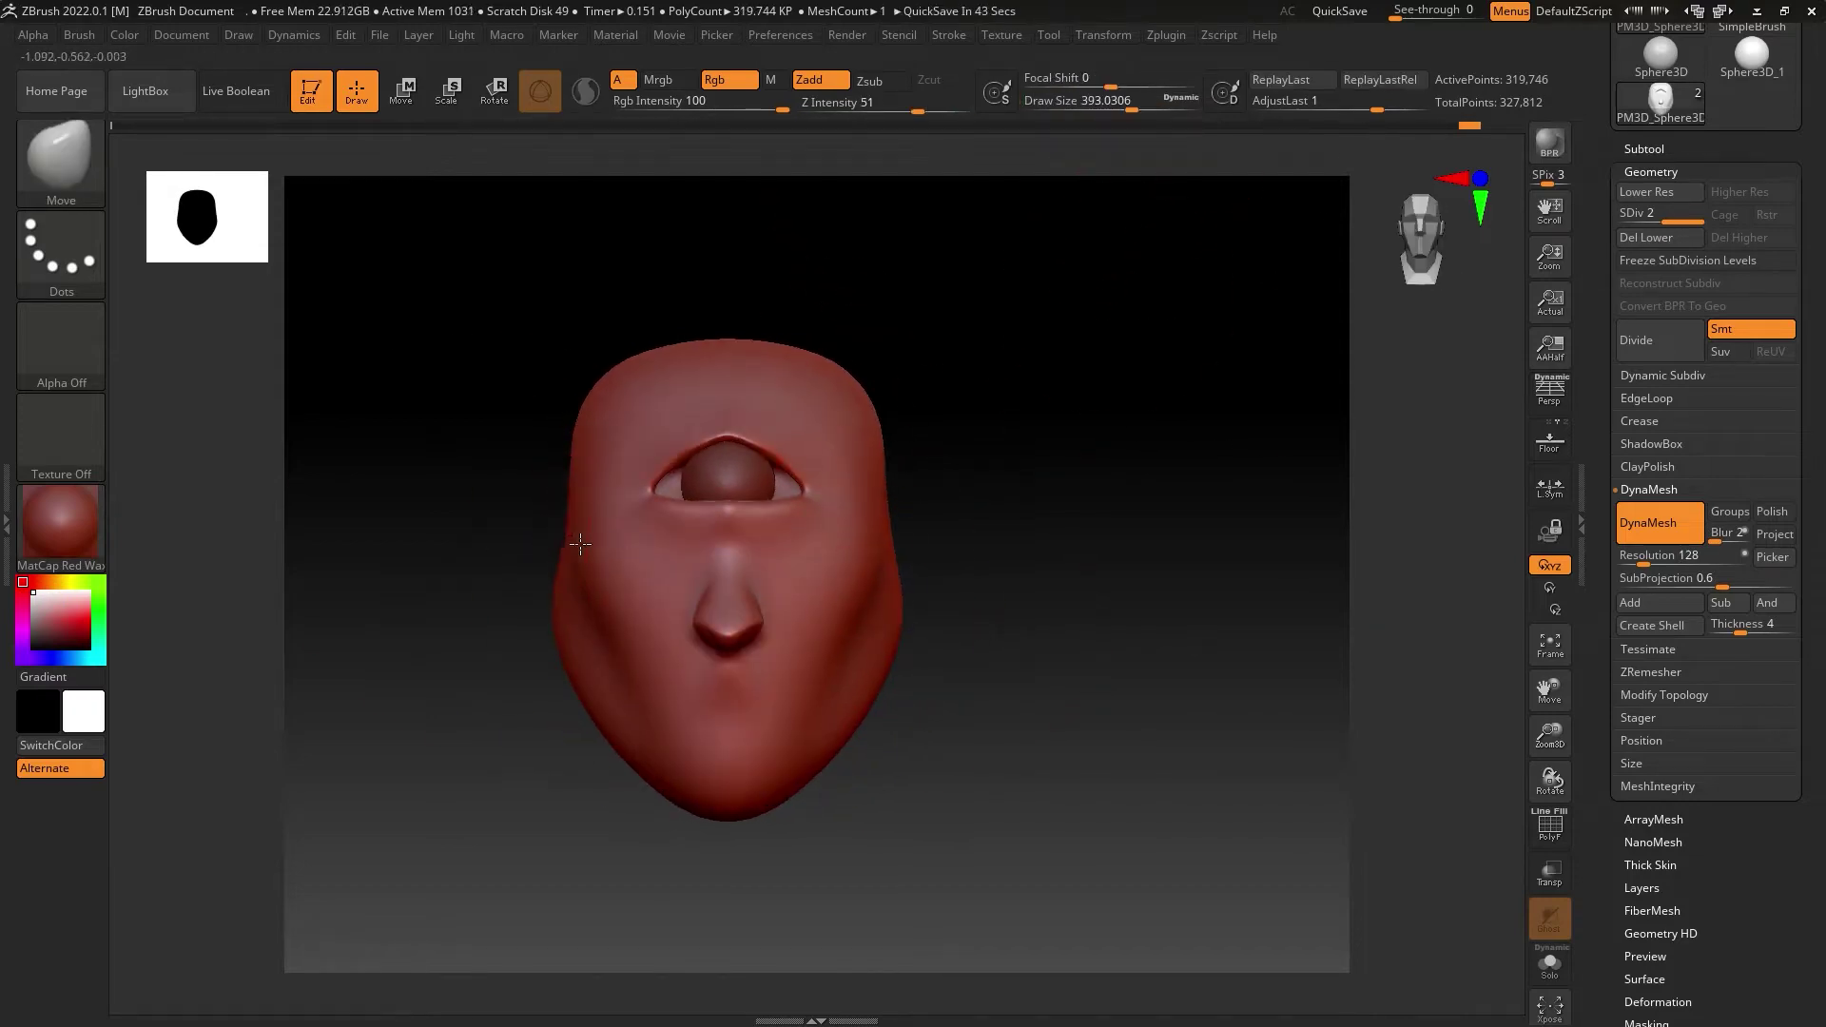
pyautogui.click(37, 162)
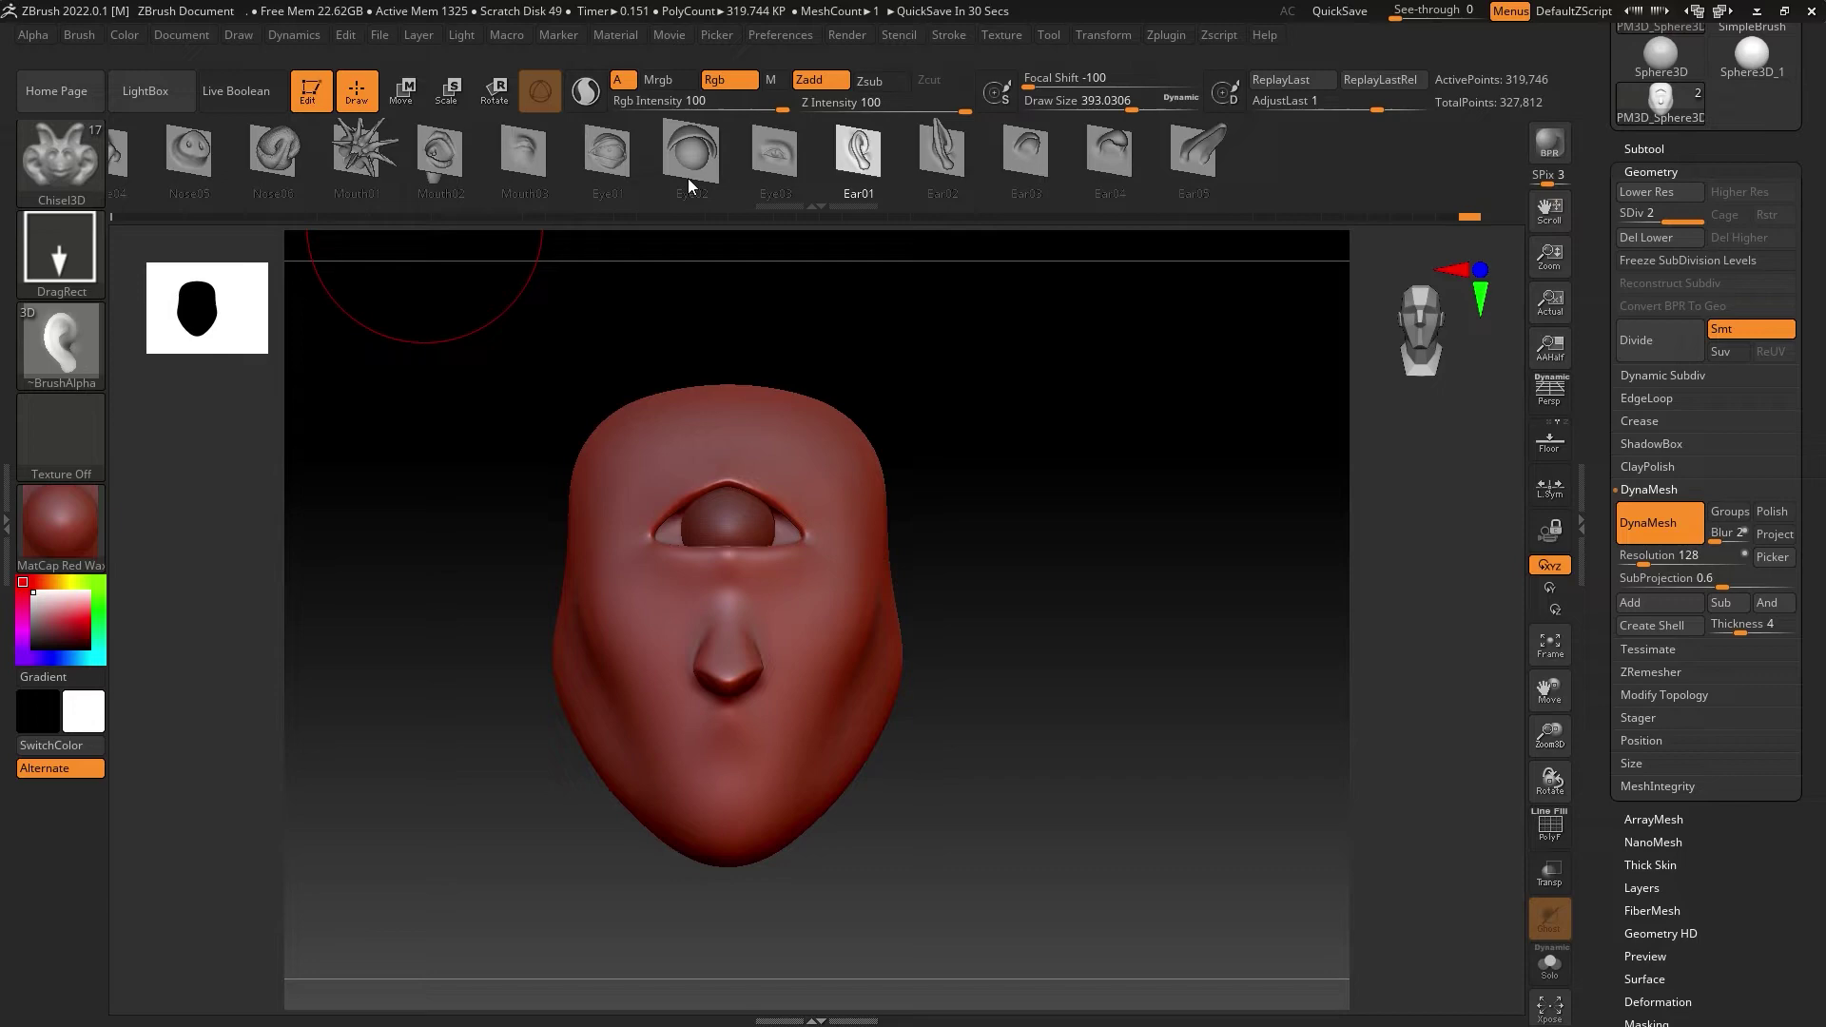
pyautogui.click(942, 152)
pyautogui.moveTo(380, 456)
pyautogui.mouseDown()
pyautogui.moveTo(801, 444)
pyautogui.moveTo(647, 247)
pyautogui.mouseUp()
pyautogui.hotkey('ctrl', 'z')
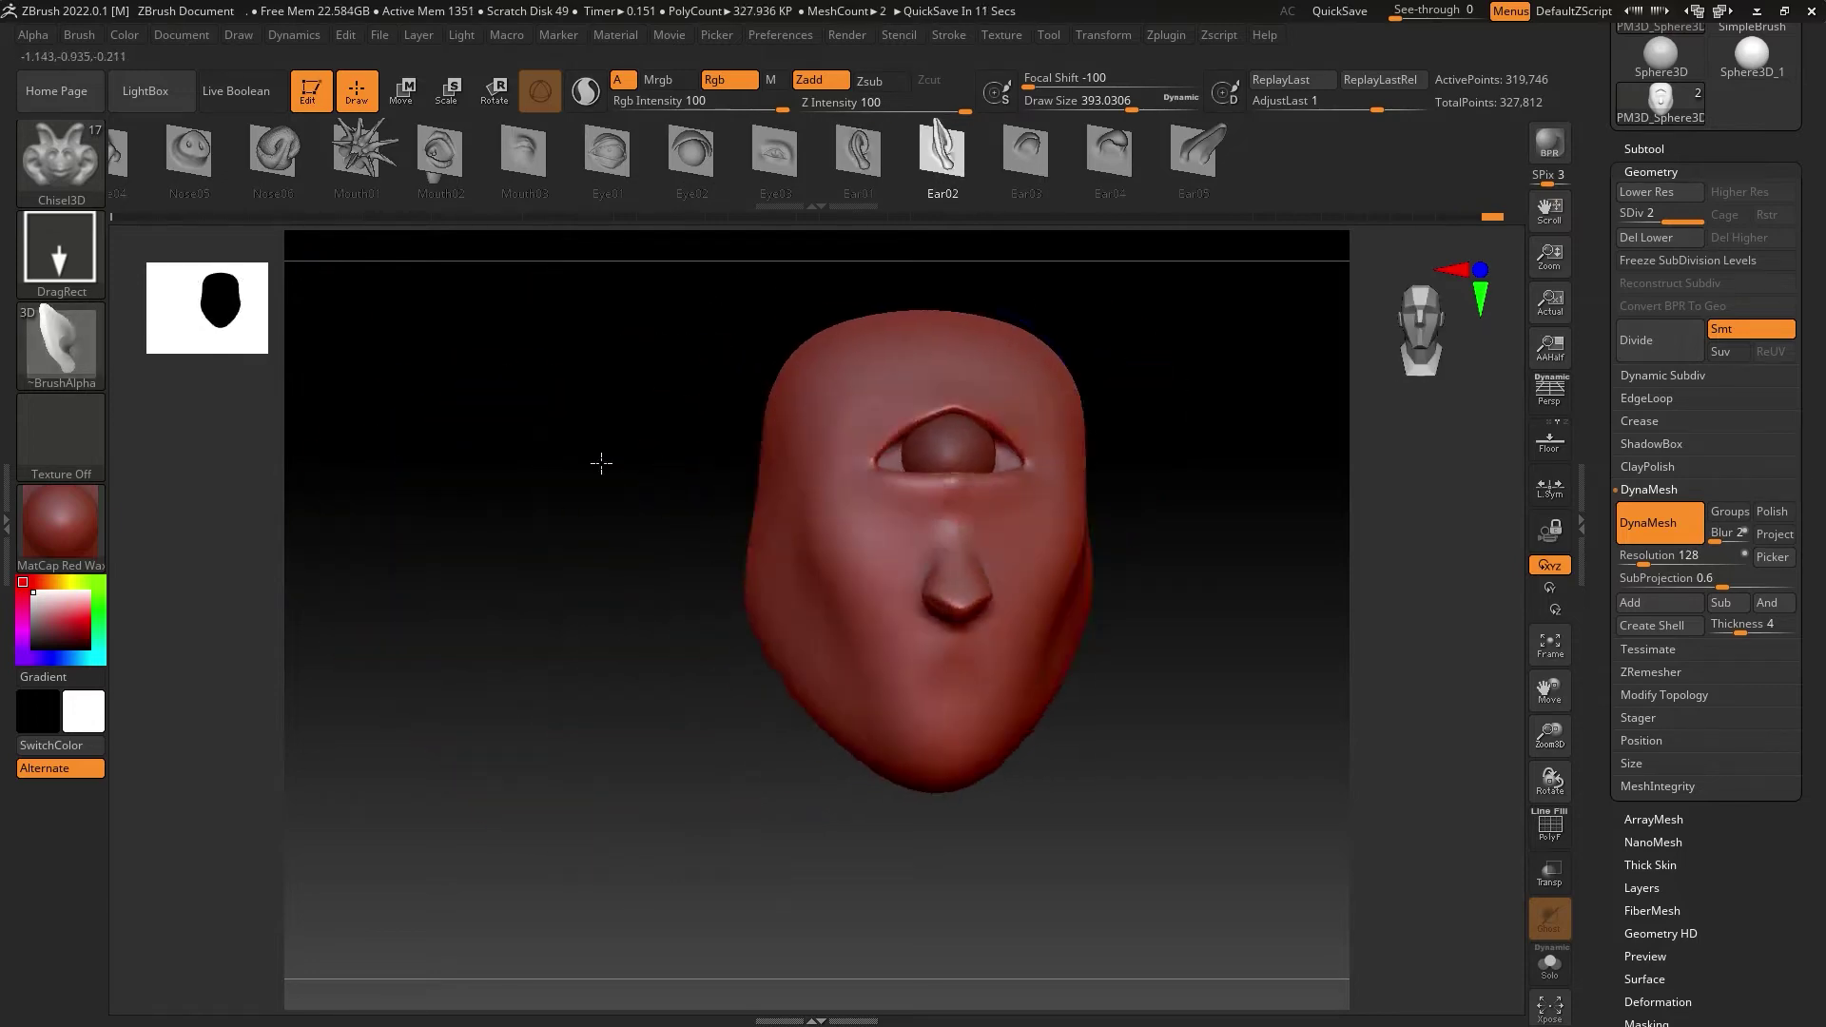
pyautogui.hotkey('ctrl', 'shift', 'z')
pyautogui.moveTo(727, 519); pyautogui.dragTo(722, 342)
pyautogui.moveTo(990, 473); pyautogui.dragTo(285, 290)
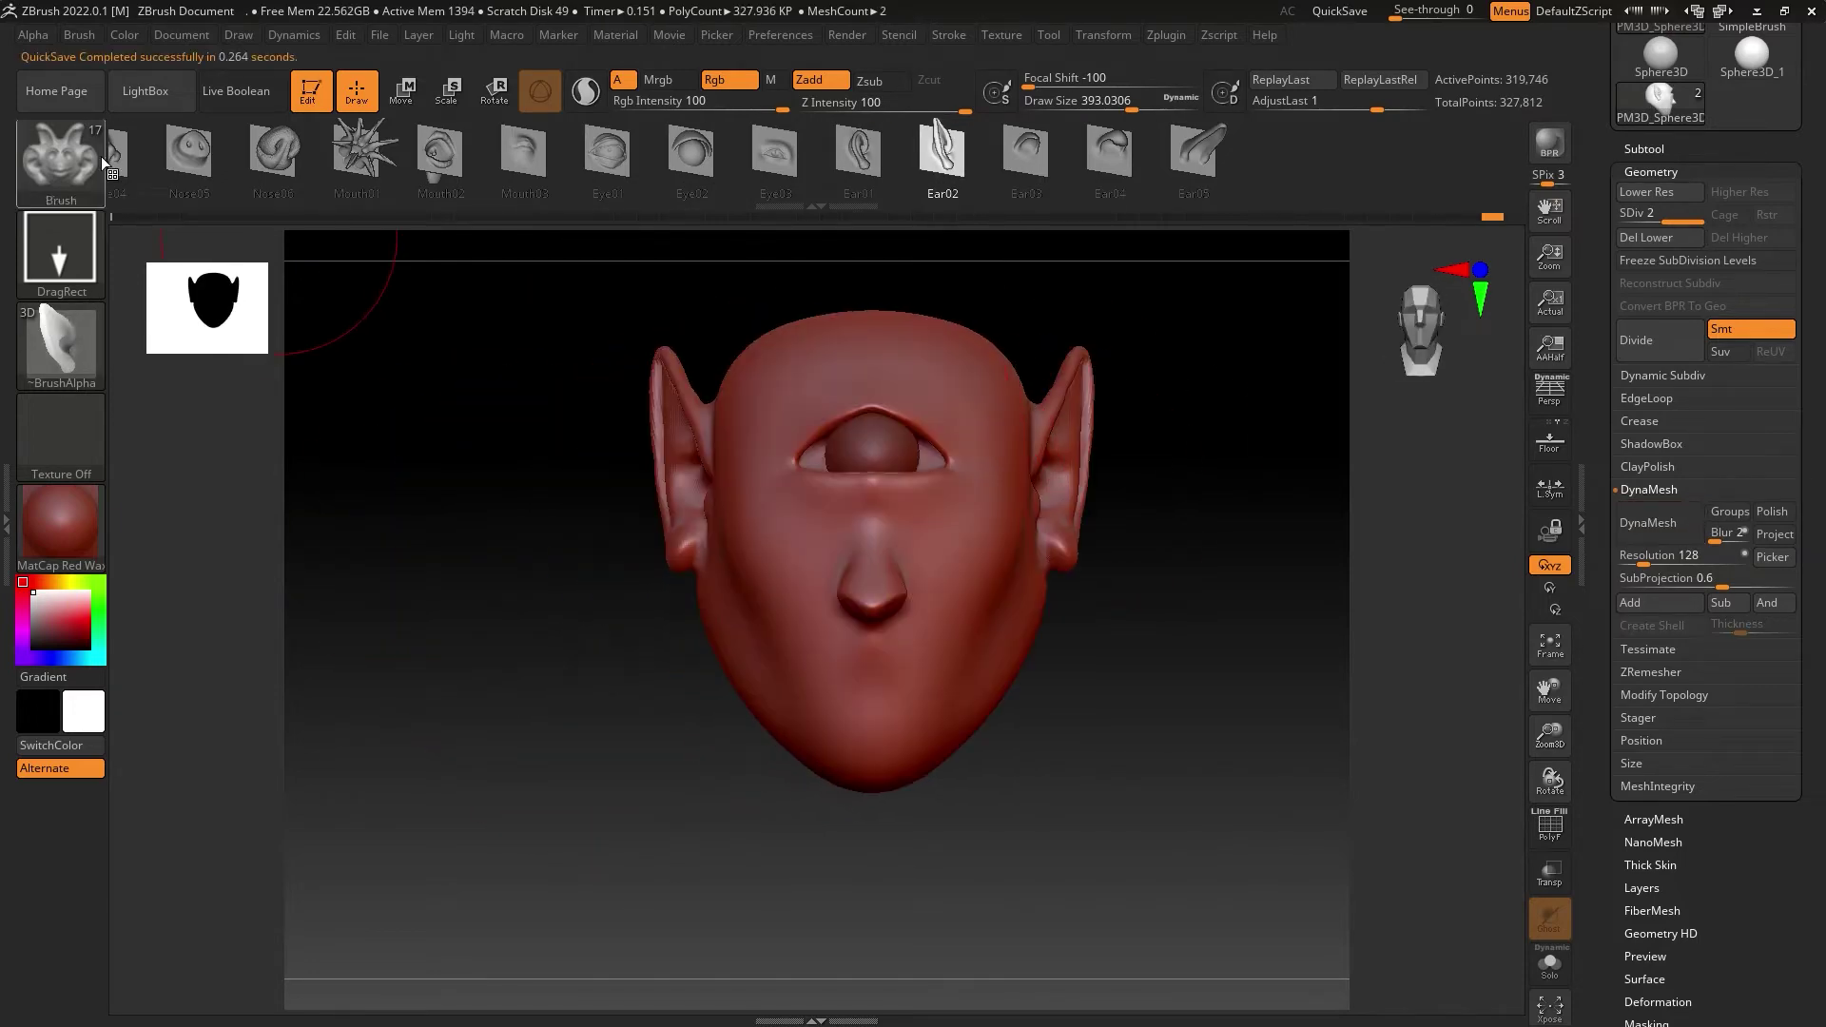
# Step: Switch to the Move brush, square up the front view, and mask the forehead above the eye
pyautogui.press('b')
pyautogui.press('c')
pyautogui.press('l')
pyautogui.press('b')
pyautogui.press('m')
pyautogui.press('v')
pyautogui.moveTo(1231, 285); pyautogui.dragTo(1058, 456)
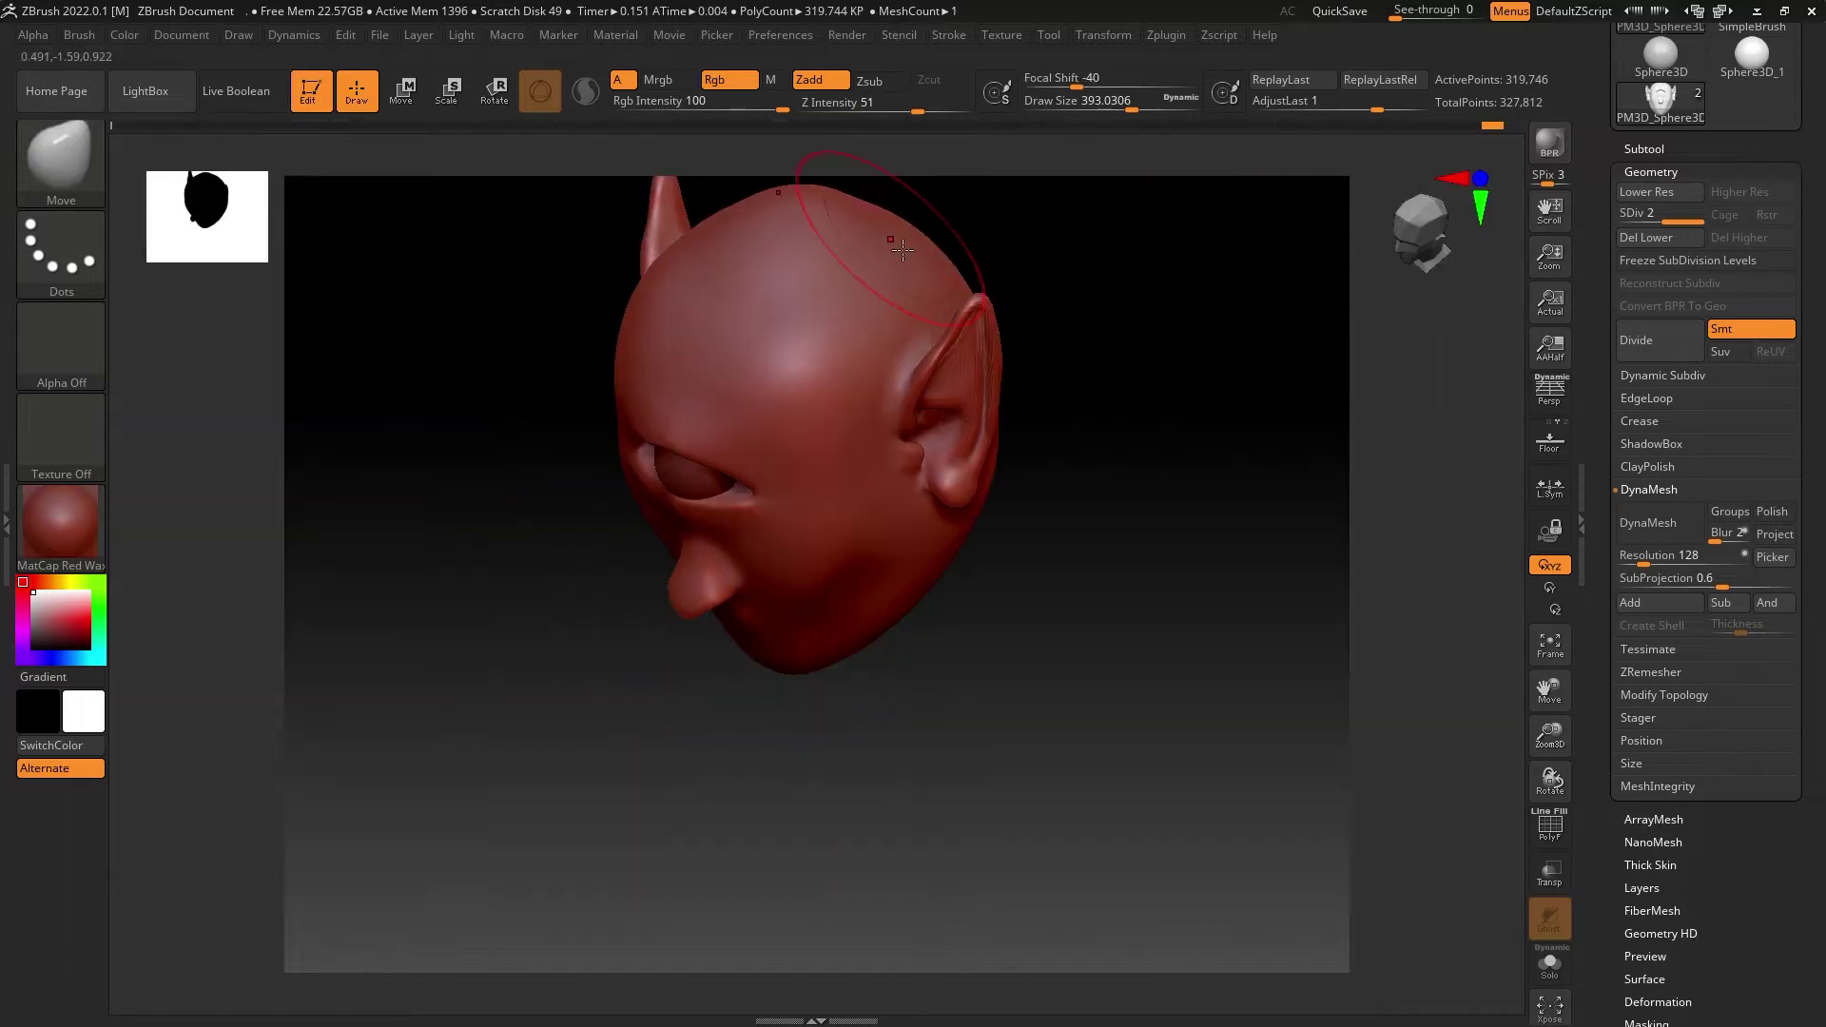
pyautogui.keyDown('shift'); pyautogui.moveTo(1013, 352); pyautogui.dragTo(1026, 359); pyautogui.keyUp('shift')
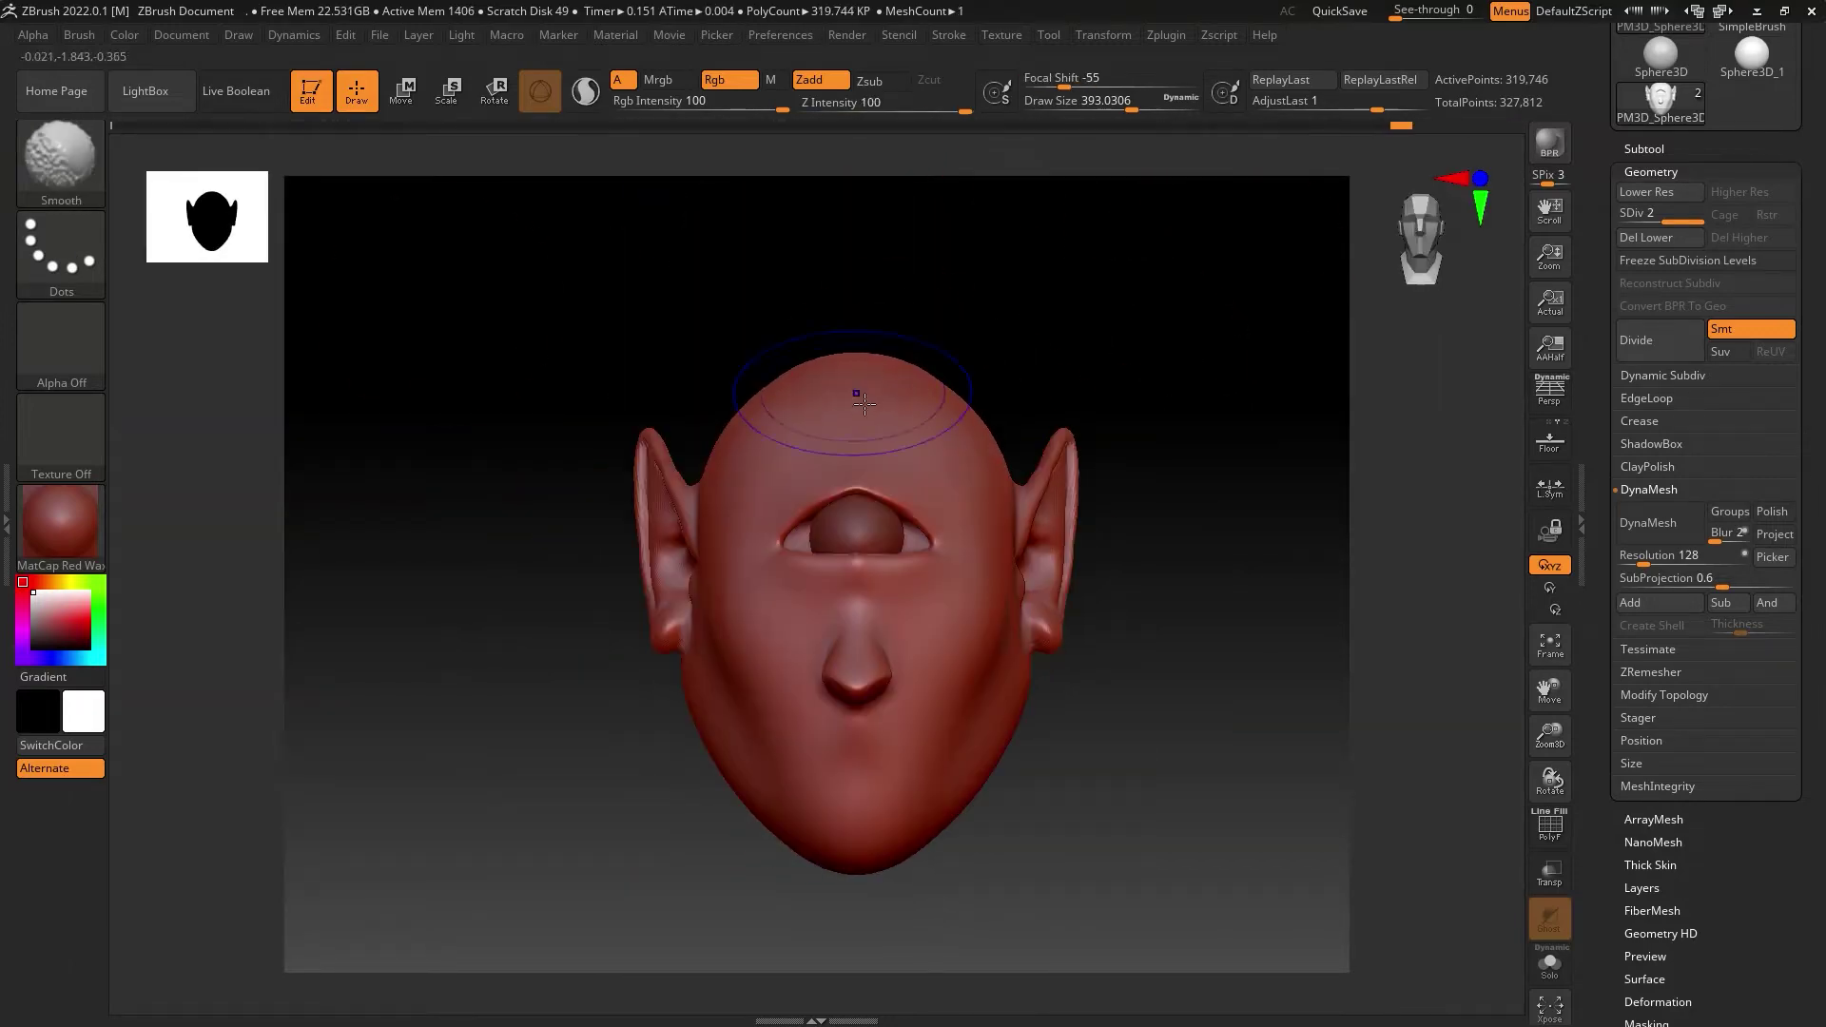
pyautogui.keyDown('ctrl'); pyautogui.moveTo(632, 509); pyautogui.dragTo(884, 558); pyautogui.keyUp('ctrl')
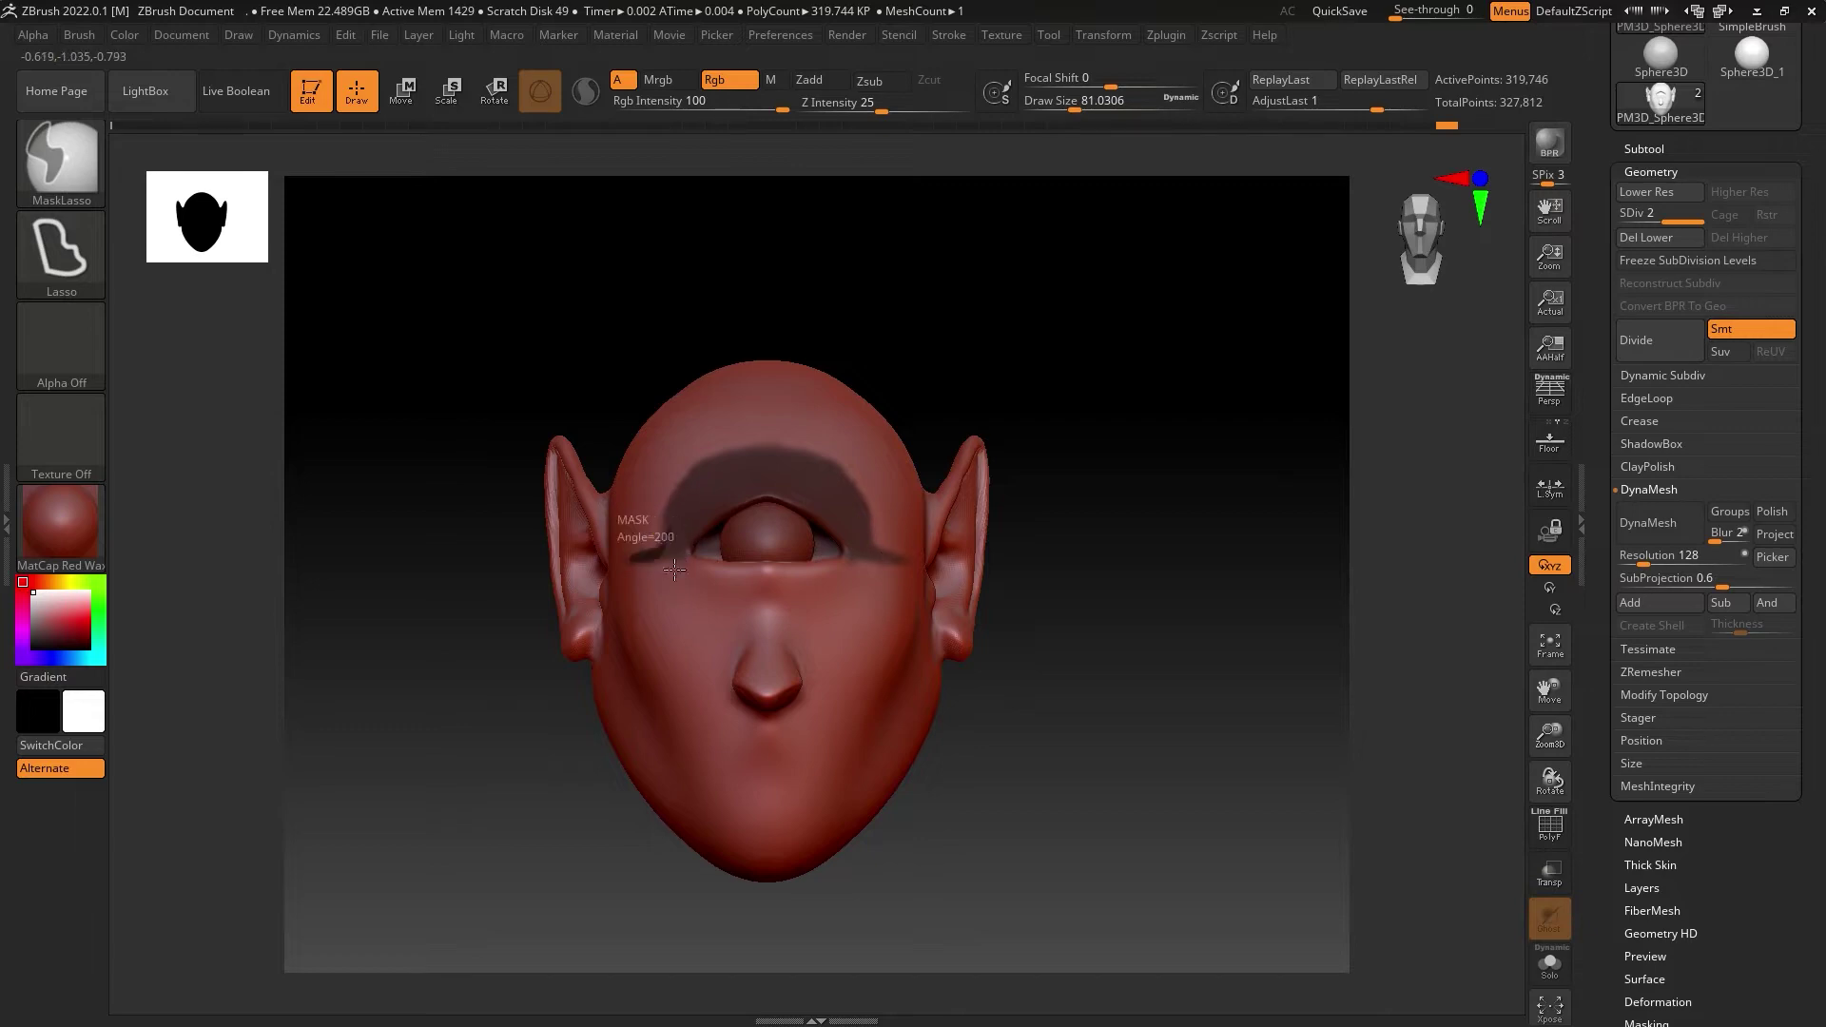
# Step: Build the brow ridge with the Standard brush and smooth it above the eye
pyautogui.press('b')
pyautogui.press('s')
pyautogui.press('t')
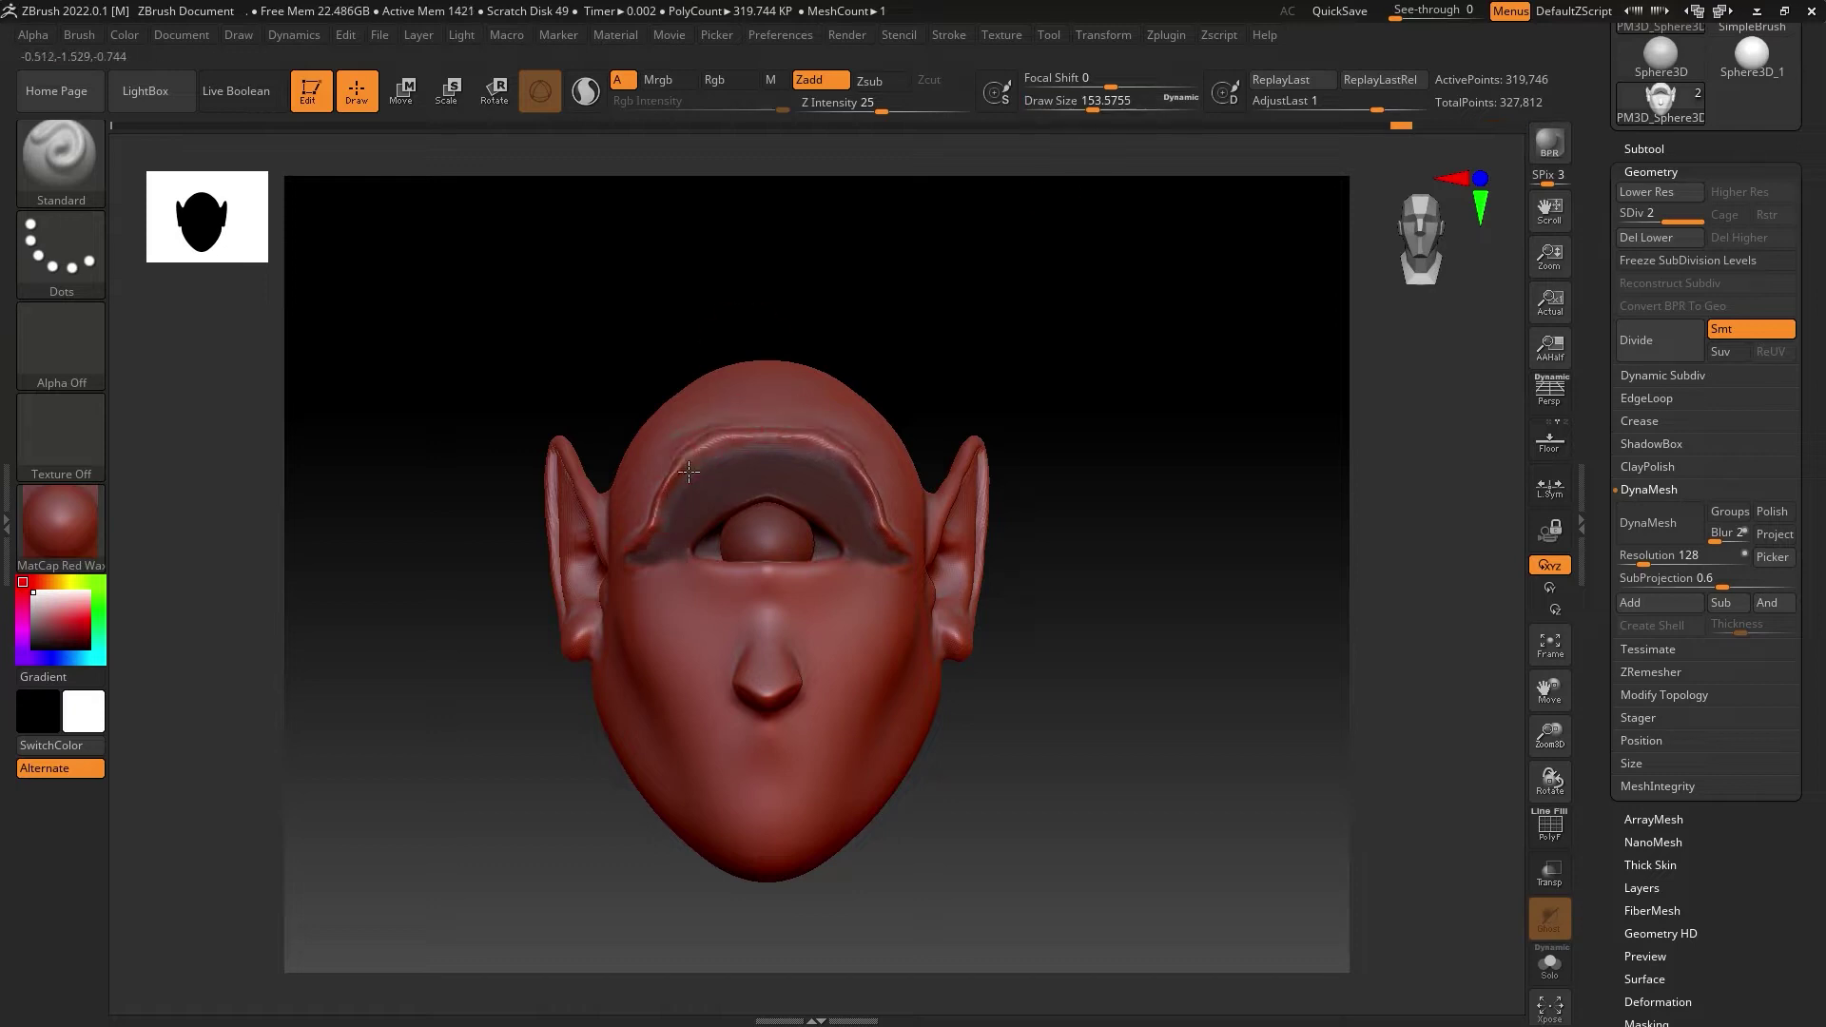
pyautogui.keyDown('shift'); pyautogui.moveTo(688, 471); pyautogui.dragTo(678, 492); pyautogui.keyUp('shift')
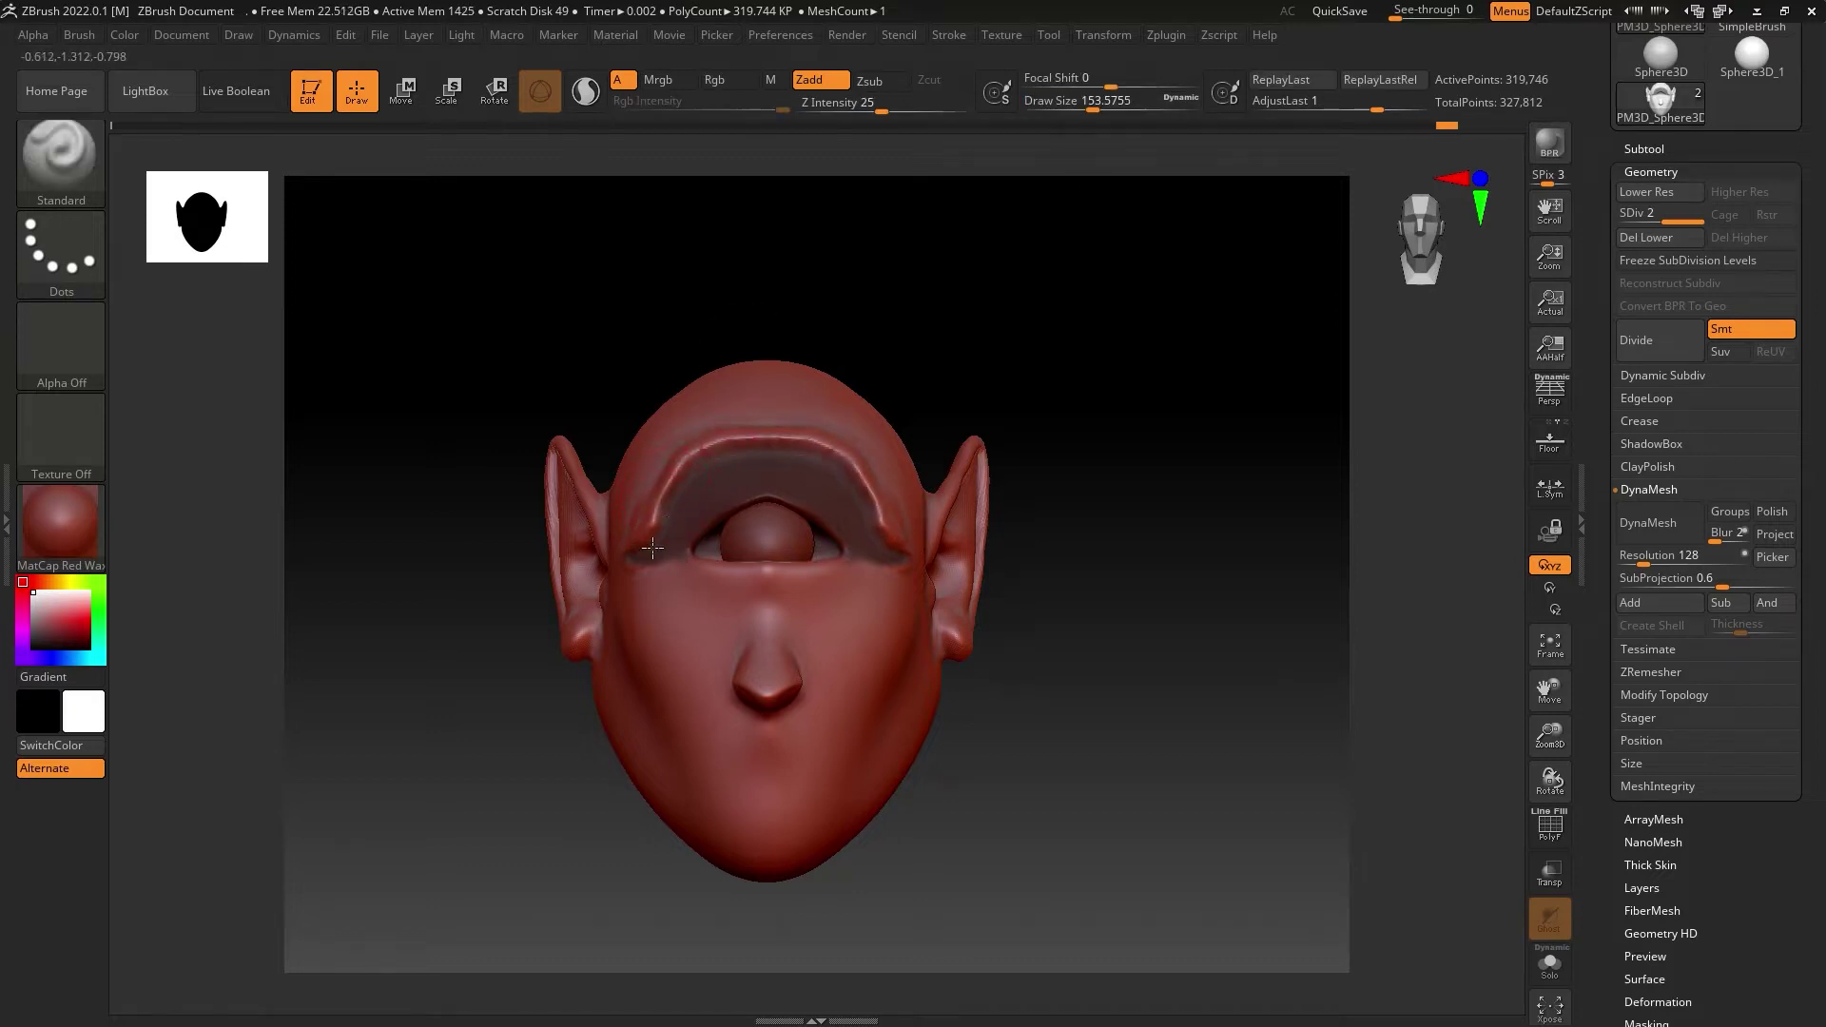
pyautogui.moveTo(881, 367)
pyautogui.keyDown('shift'); pyautogui.mouseDown()
pyautogui.moveTo(1011, 334)
pyautogui.moveTo(999, 367)
pyautogui.moveTo(951, 323)
pyautogui.mouseUp(); pyautogui.keyUp('shift')
# Step: Mask the area just above the eye to add folds, then clear the mask
pyautogui.moveTo(671, 556)
pyautogui.keyDown('ctrl'); pyautogui.mouseDown()
pyautogui.moveTo(653, 530)
pyautogui.moveTo(855, 571)
pyautogui.moveTo(652, 551)
pyautogui.mouseUp(); pyautogui.keyUp('ctrl')
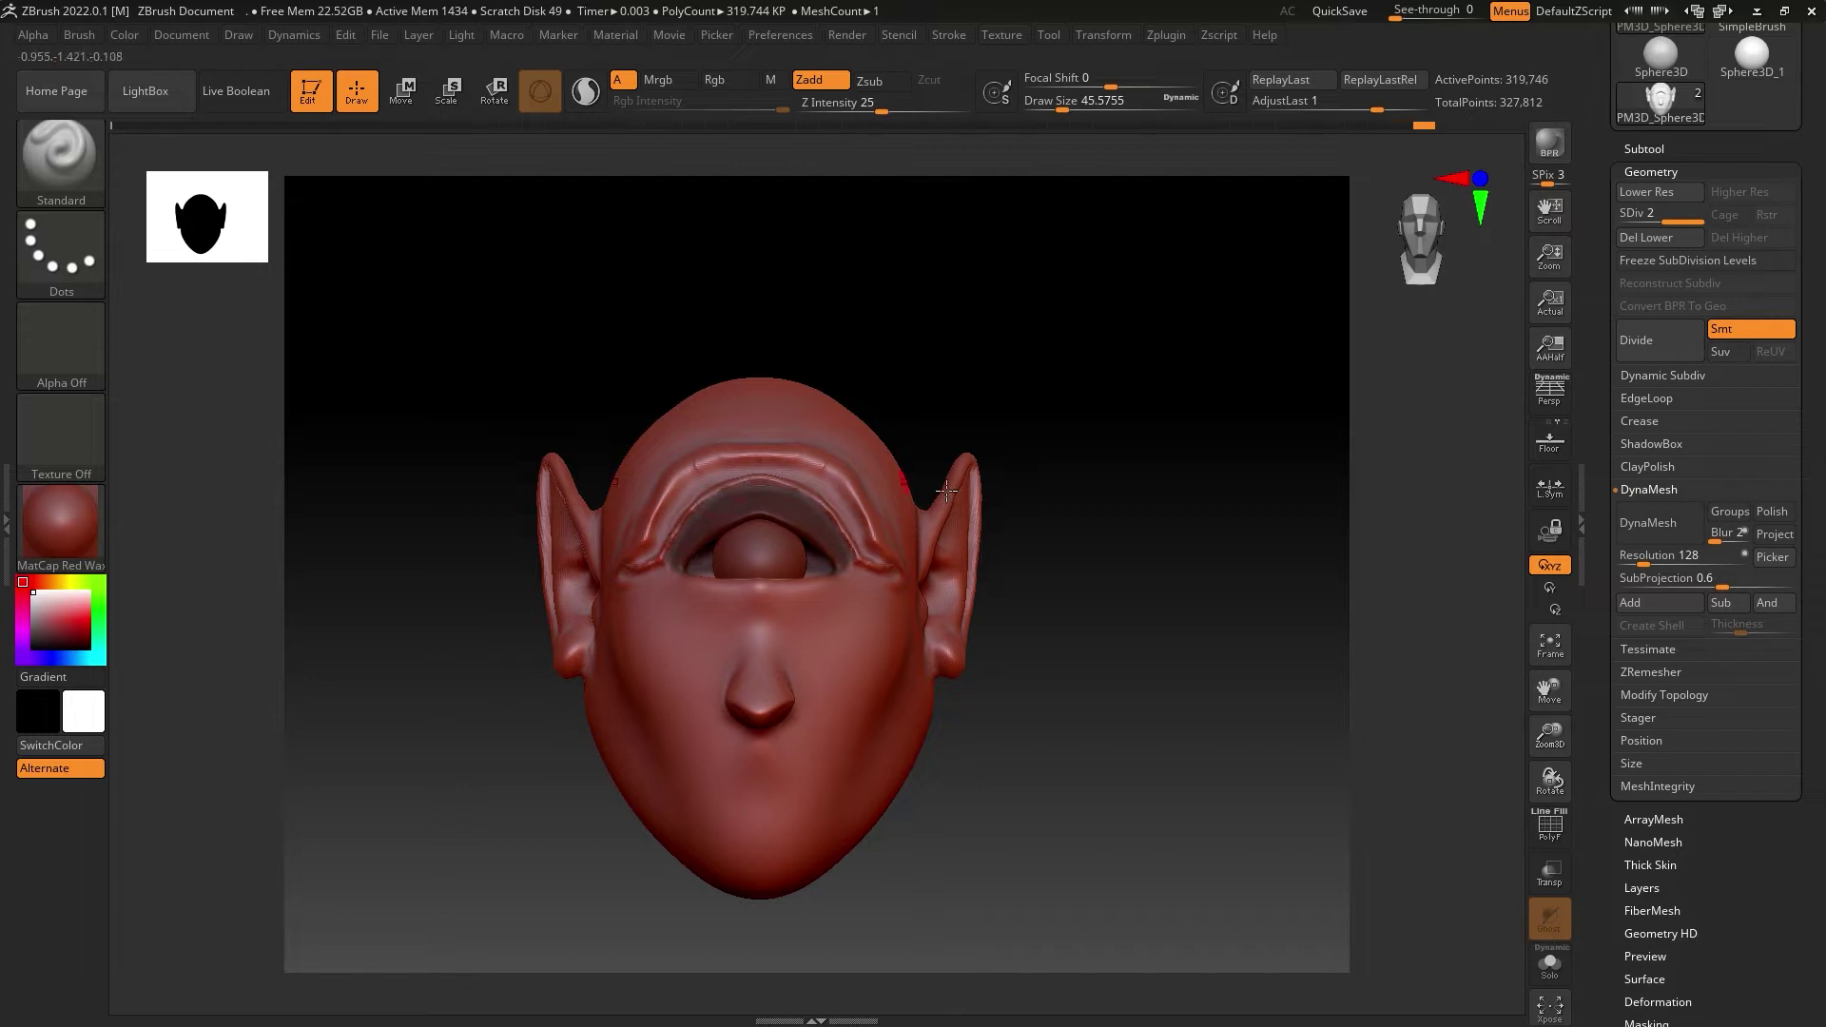
pyautogui.keyDown('ctrl'); pyautogui.moveTo(746, 491); pyautogui.dragTo(758, 514); pyautogui.keyUp('ctrl')
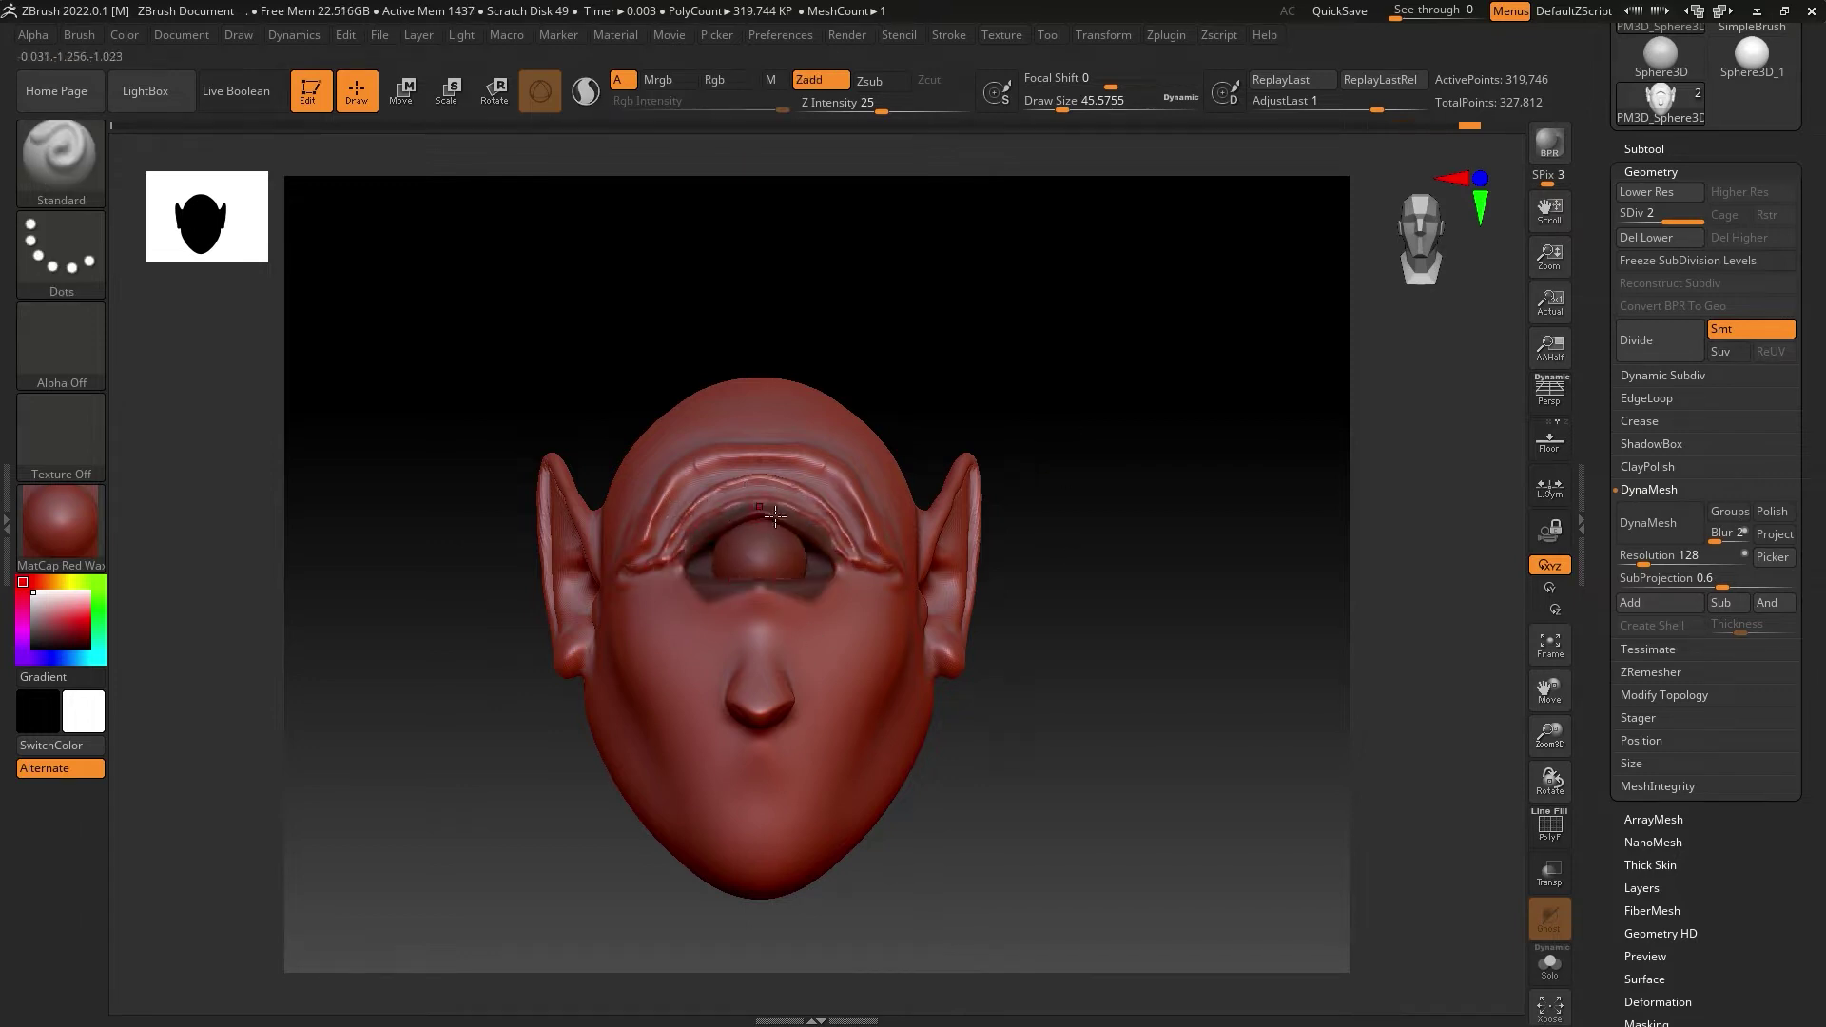
pyautogui.keyDown('ctrl'); pyautogui.moveTo(691, 565); pyautogui.dragTo(748, 529); pyautogui.keyUp('ctrl')
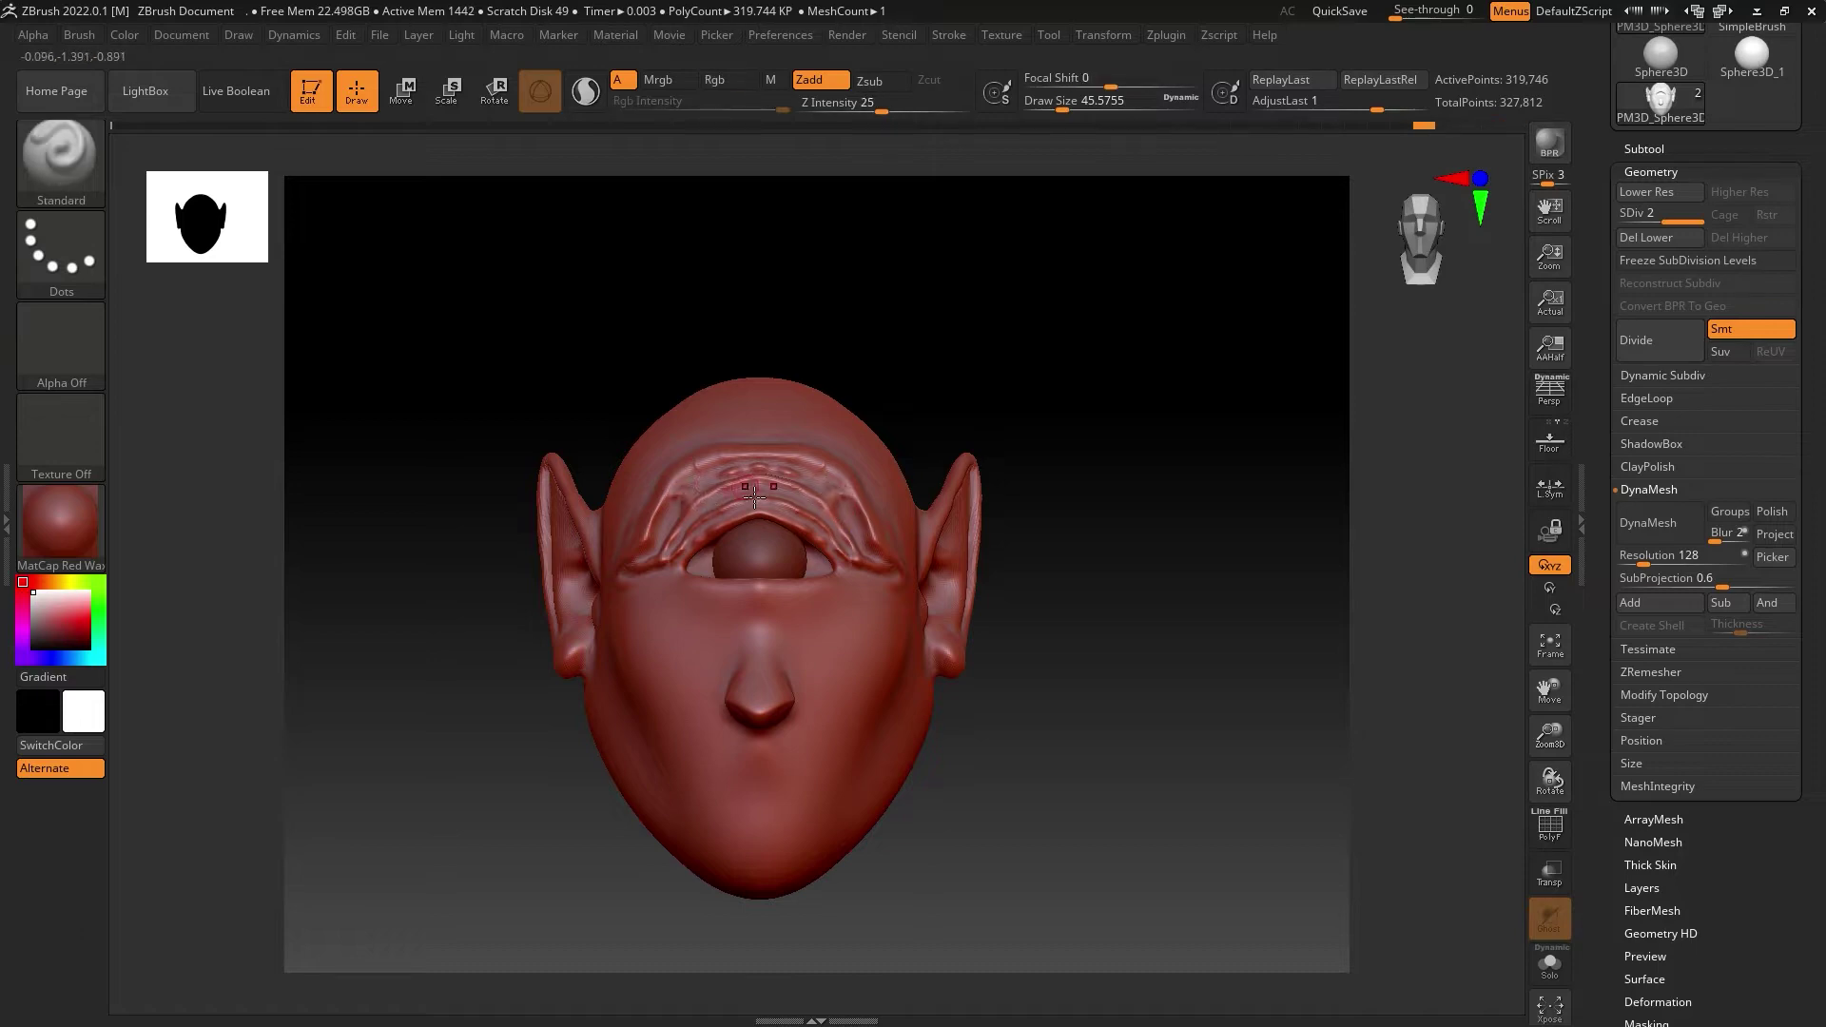
pyautogui.moveTo(684, 566)
pyautogui.mouseDown(button='right')
pyautogui.moveTo(723, 532)
pyautogui.moveTo(930, 571)
pyautogui.mouseUp(button='right')
pyautogui.press('b')
pyautogui.press('m')
pyautogui.press('v')
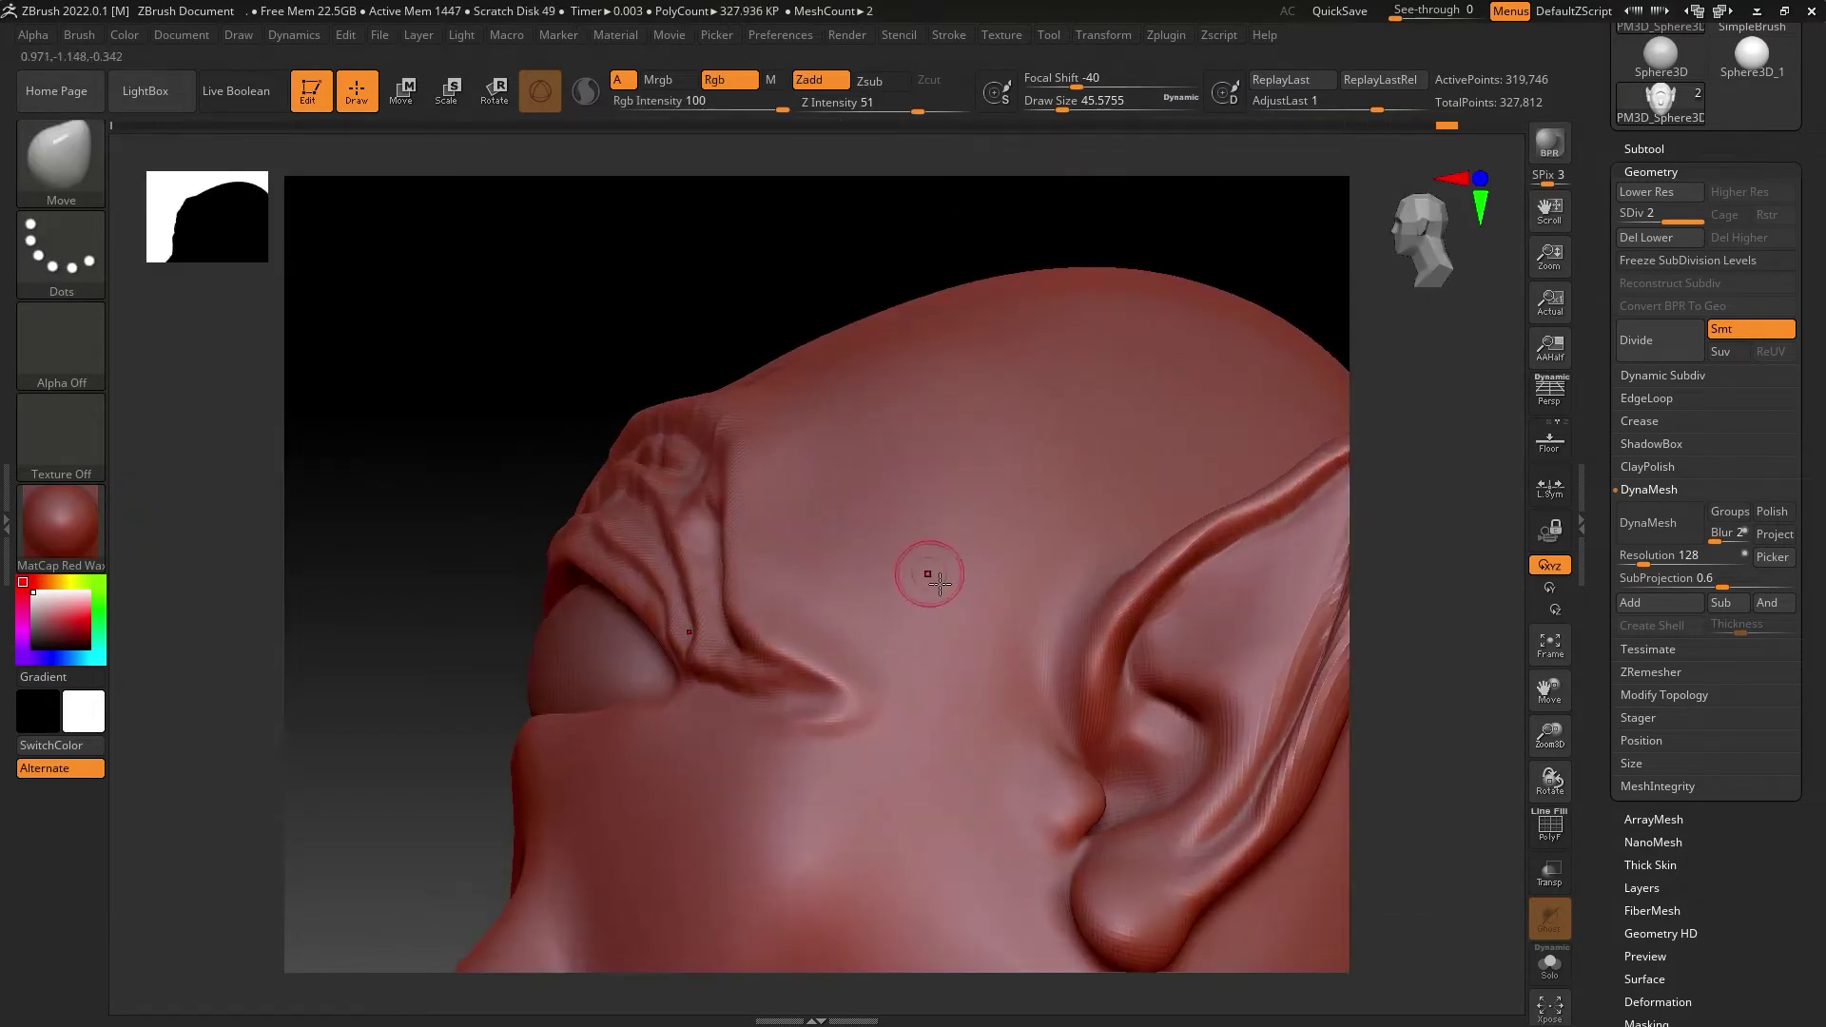
# Step: Paint a symmetric mask band along the brow ridge folds, checking both sides from several angles
pyautogui.keyDown('shift'); pyautogui.moveTo(684, 577); pyautogui.dragTo(396, 672, button='right'); pyautogui.keyUp('shift')
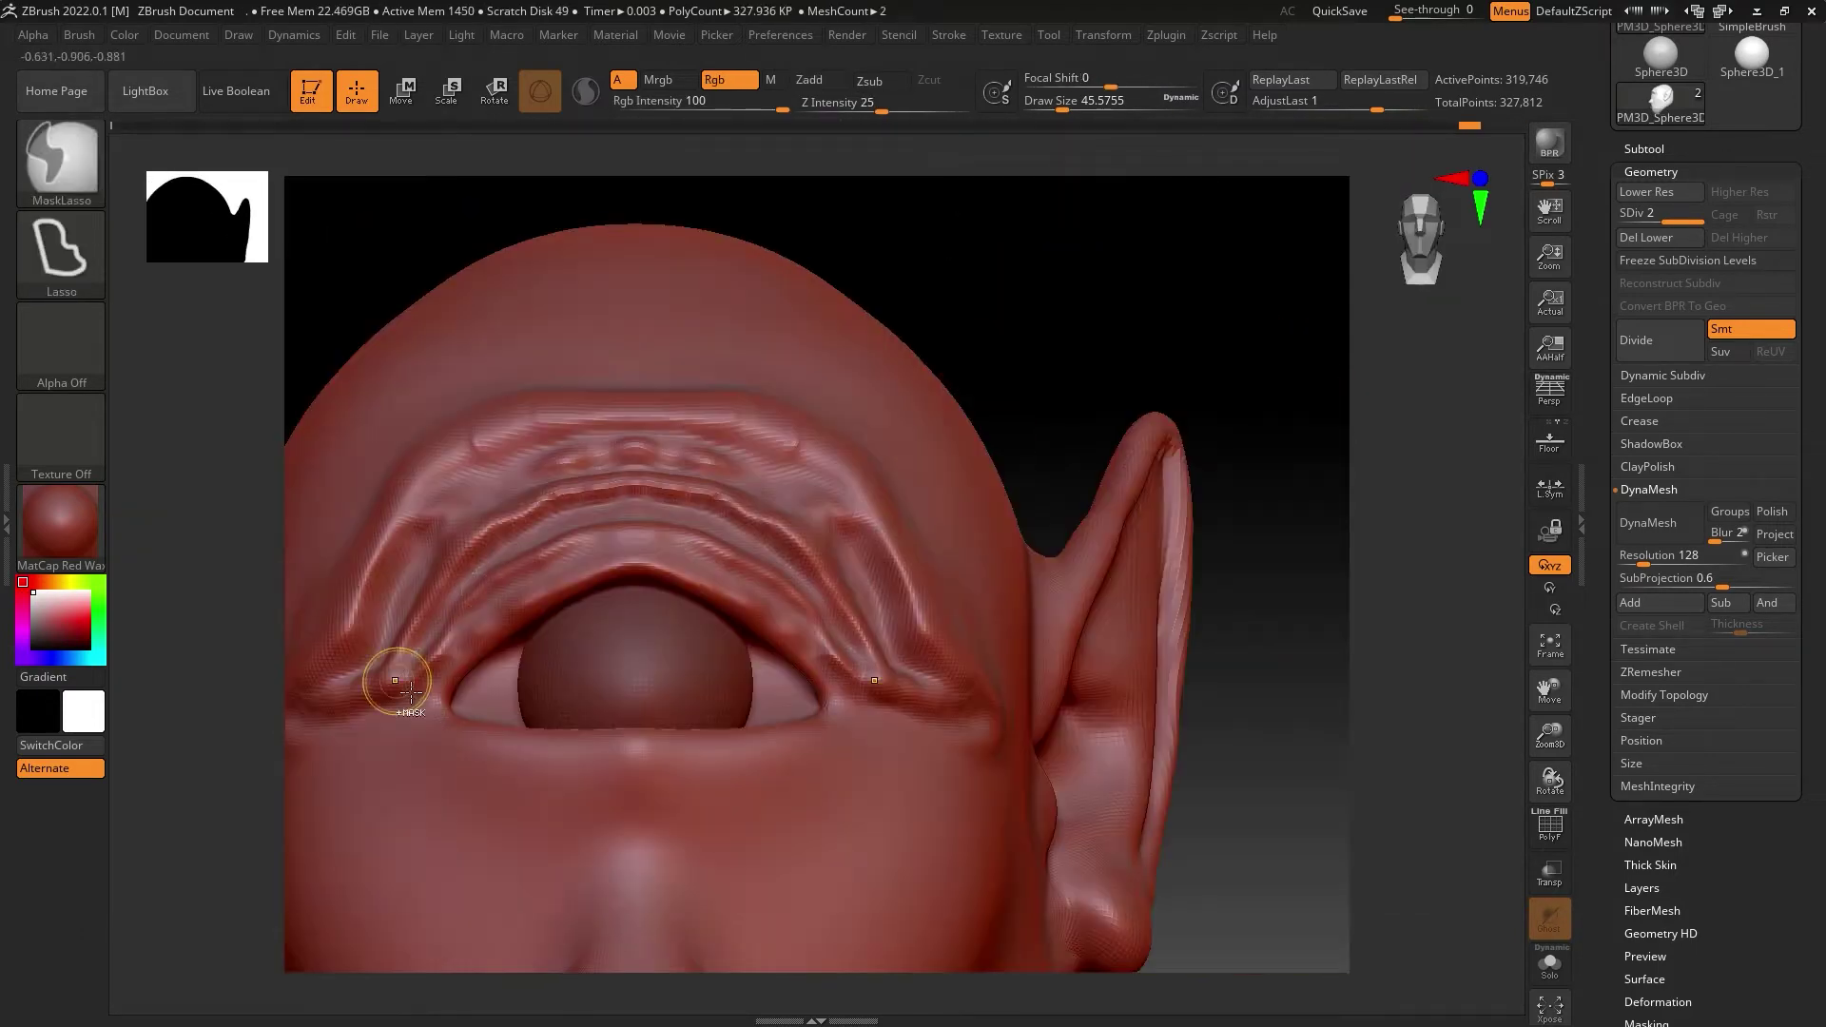
pyautogui.moveTo(594, 515)
pyautogui.mouseDown(button='right')
pyautogui.moveTo(637, 520)
pyautogui.moveTo(803, 355)
pyautogui.moveTo(733, 407)
pyautogui.moveTo(609, 585)
pyautogui.mouseUp(button='right')
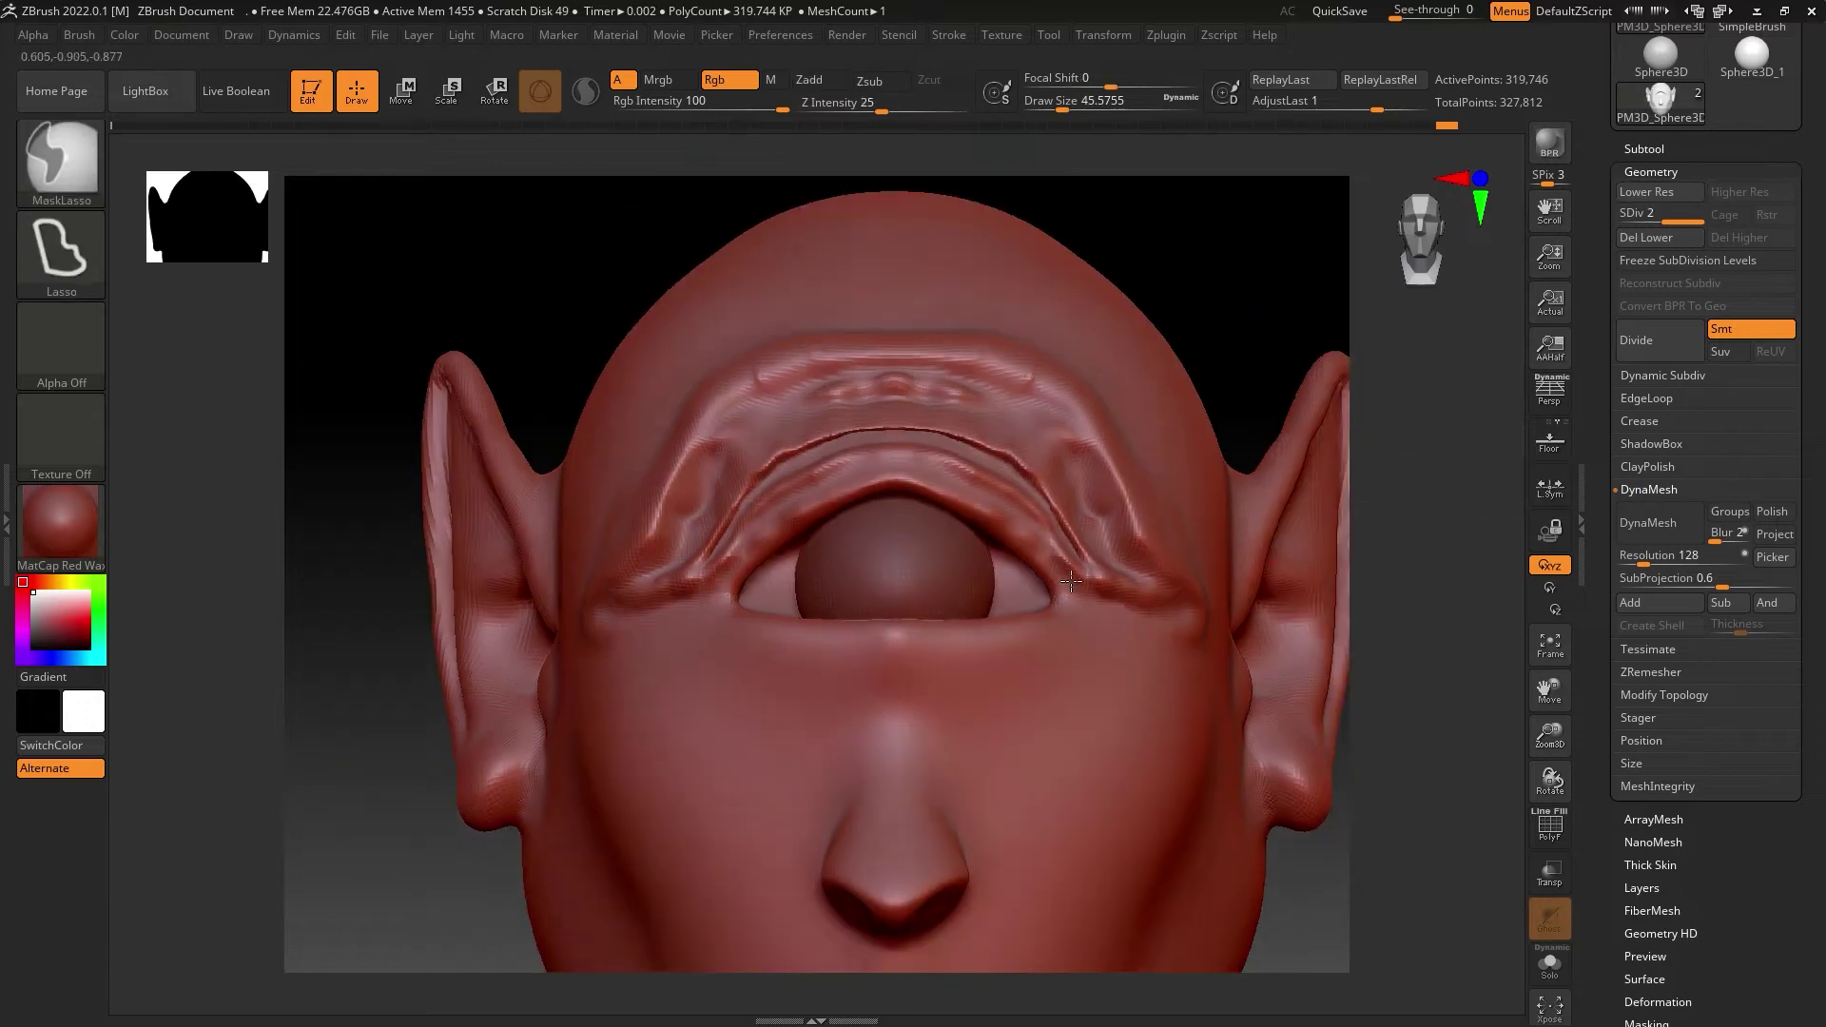
pyautogui.moveTo(609, 585)
pyautogui.keyDown('ctrl'); pyautogui.mouseDown()
pyautogui.moveTo(848, 512)
pyautogui.moveTo(662, 562)
pyautogui.mouseUp(); pyautogui.keyUp('ctrl')
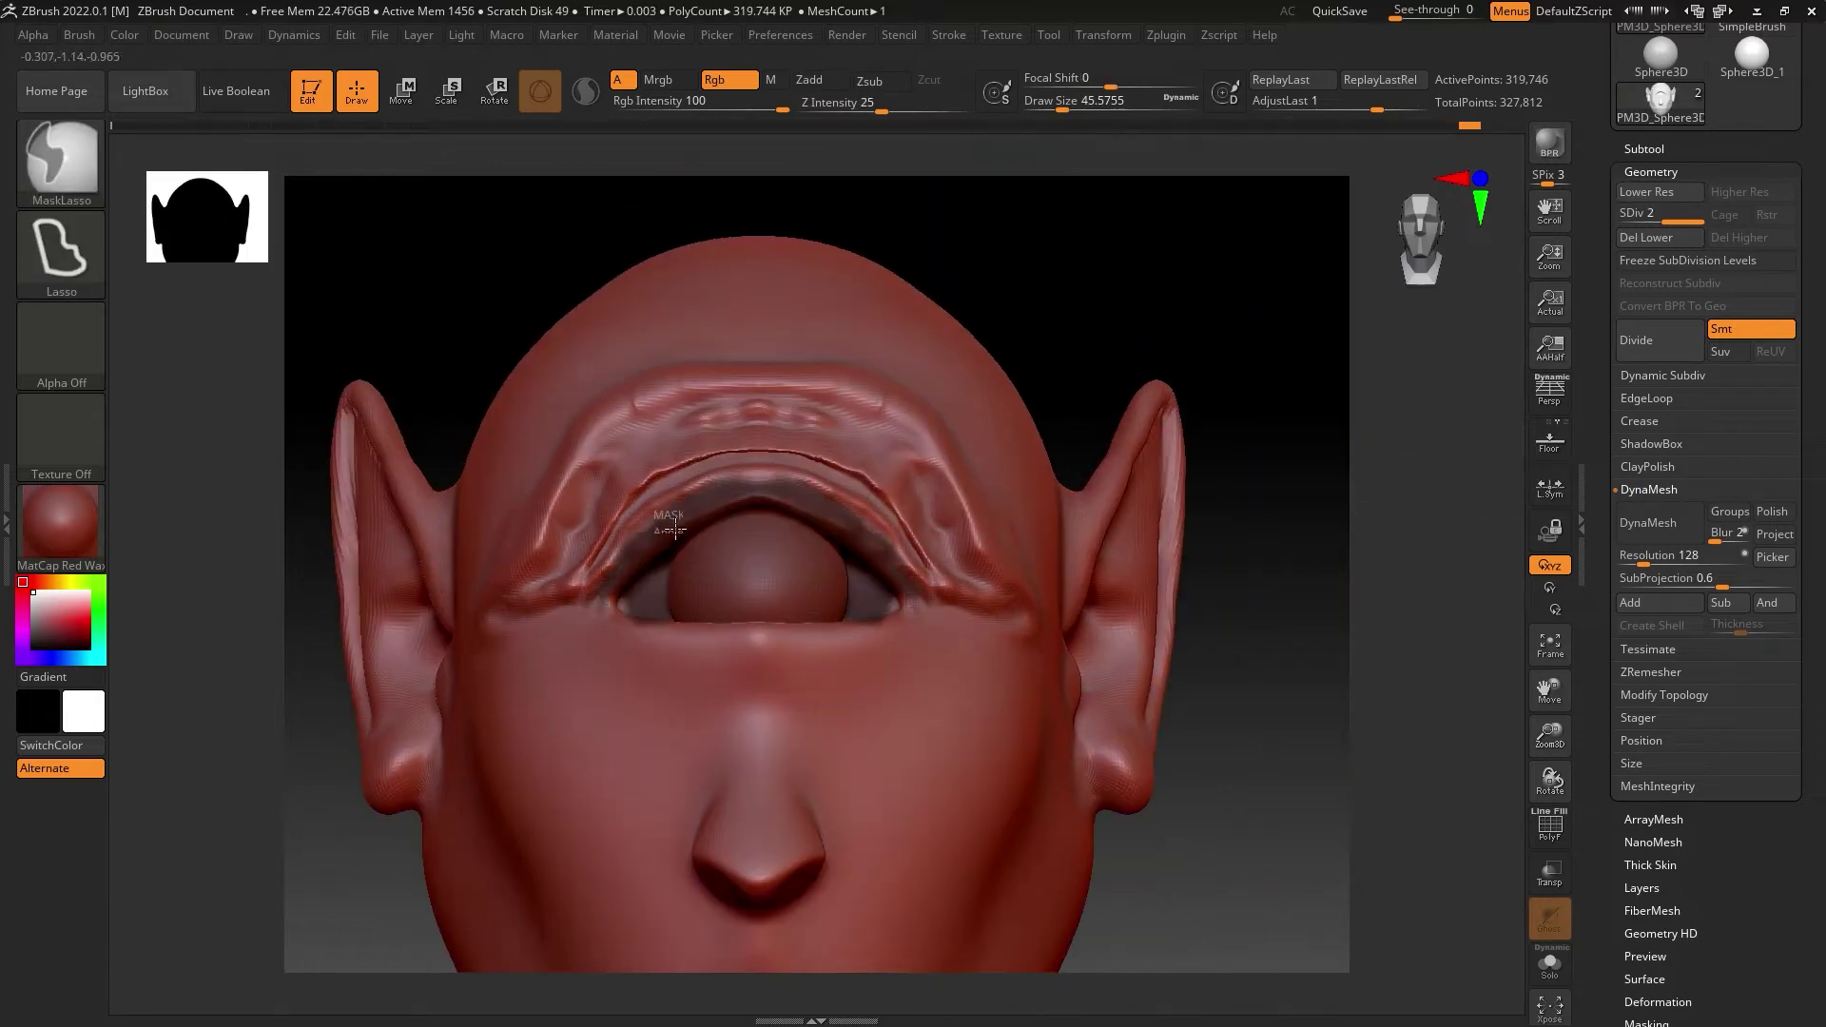
pyautogui.moveTo(675, 529); pyautogui.dragTo(950, 346, button='right')
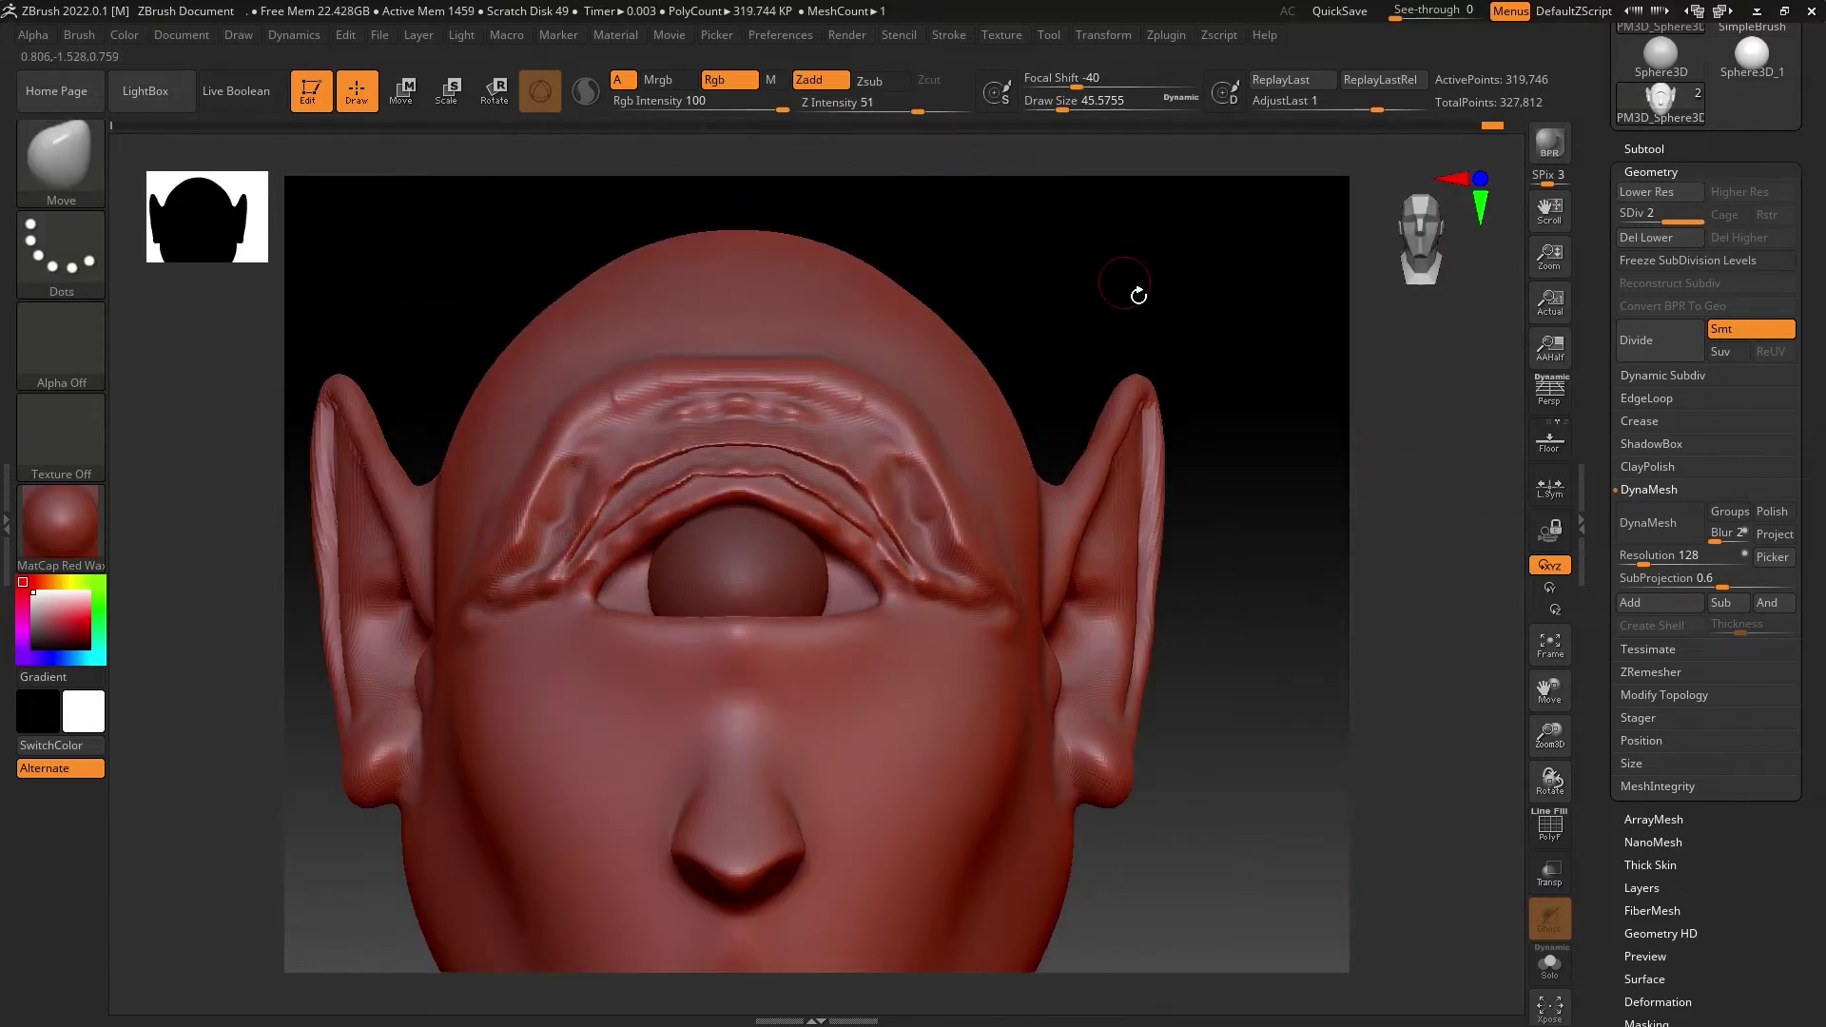
pyautogui.moveTo(598, 606)
pyautogui.keyDown('ctrl'); pyautogui.mouseDown()
pyautogui.moveTo(758, 466)
pyautogui.moveTo(1031, 619)
pyautogui.mouseUp(); pyautogui.keyUp('ctrl')
pyautogui.moveTo(1031, 619)
pyautogui.mouseDown(button='right')
pyautogui.moveTo(1072, 163)
pyautogui.moveTo(695, 483)
pyautogui.mouseUp(button='right')
pyautogui.moveTo(526, 485); pyautogui.dragTo(1078, 284)
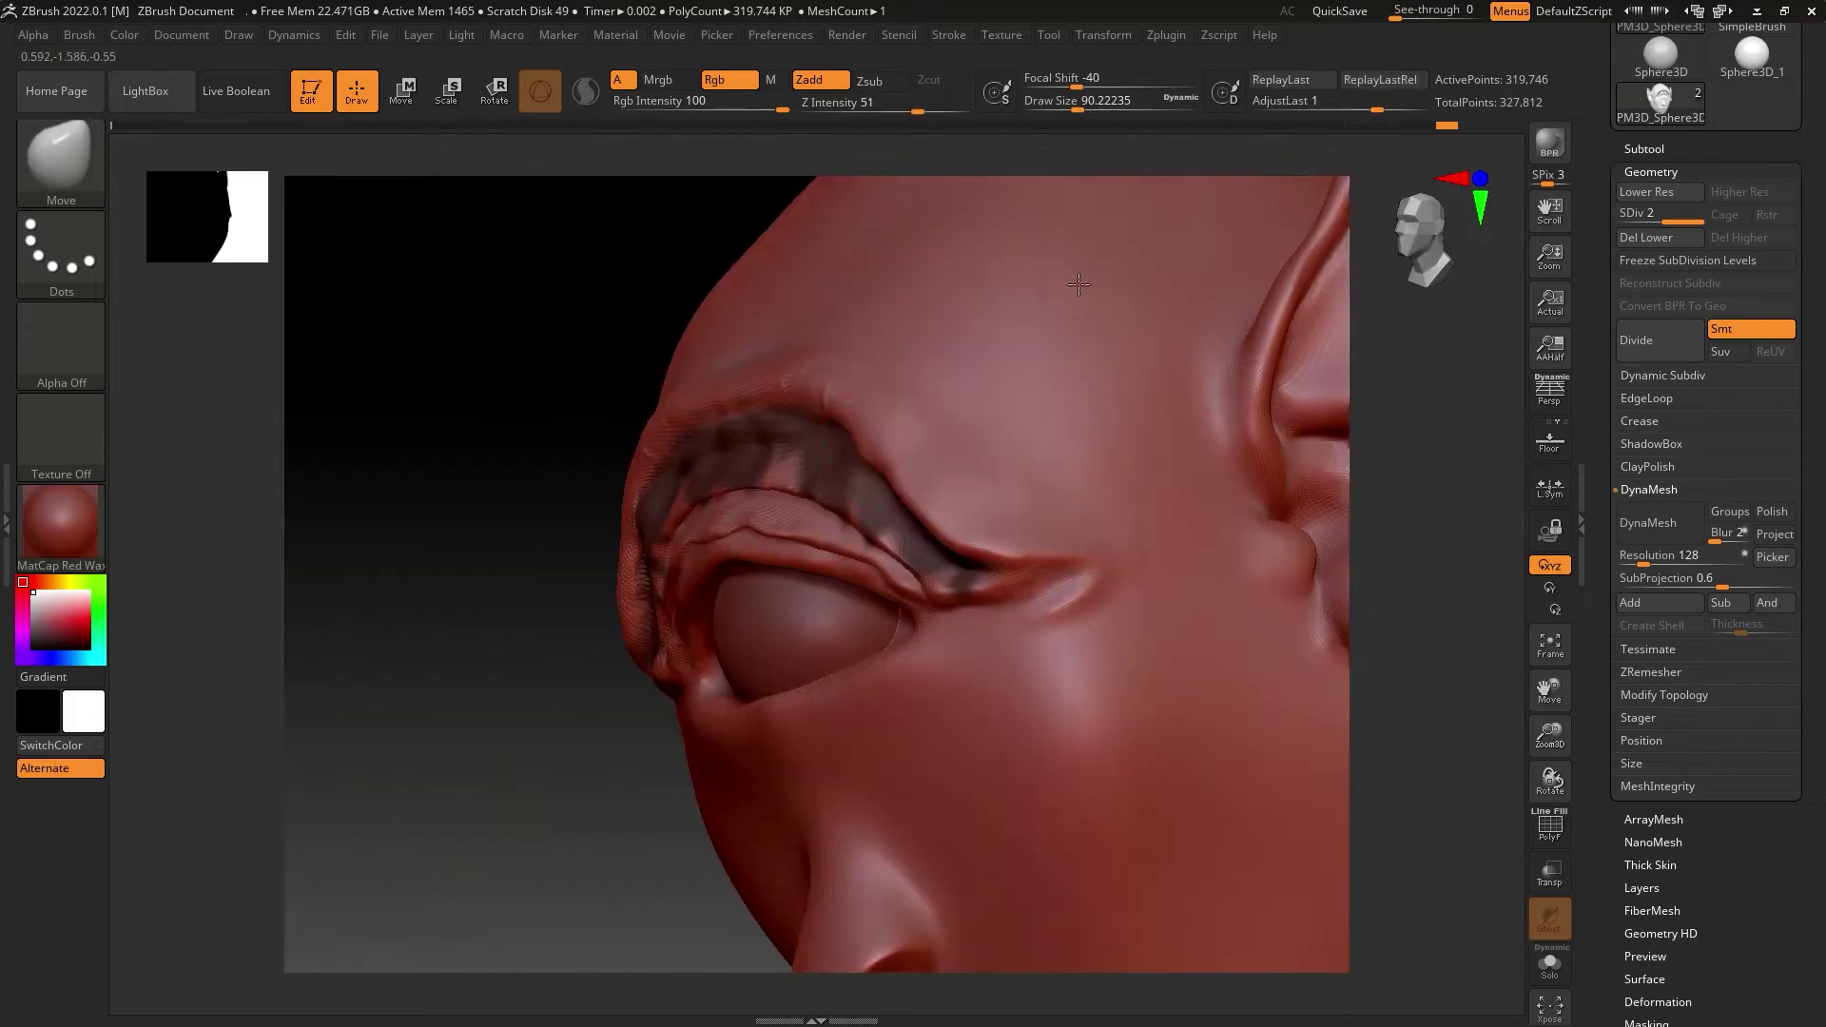
pyautogui.moveTo(1078, 284)
pyautogui.mouseDown(button='right')
pyautogui.moveTo(1092, 497)
pyautogui.moveTo(642, 525)
pyautogui.mouseUp(button='right')
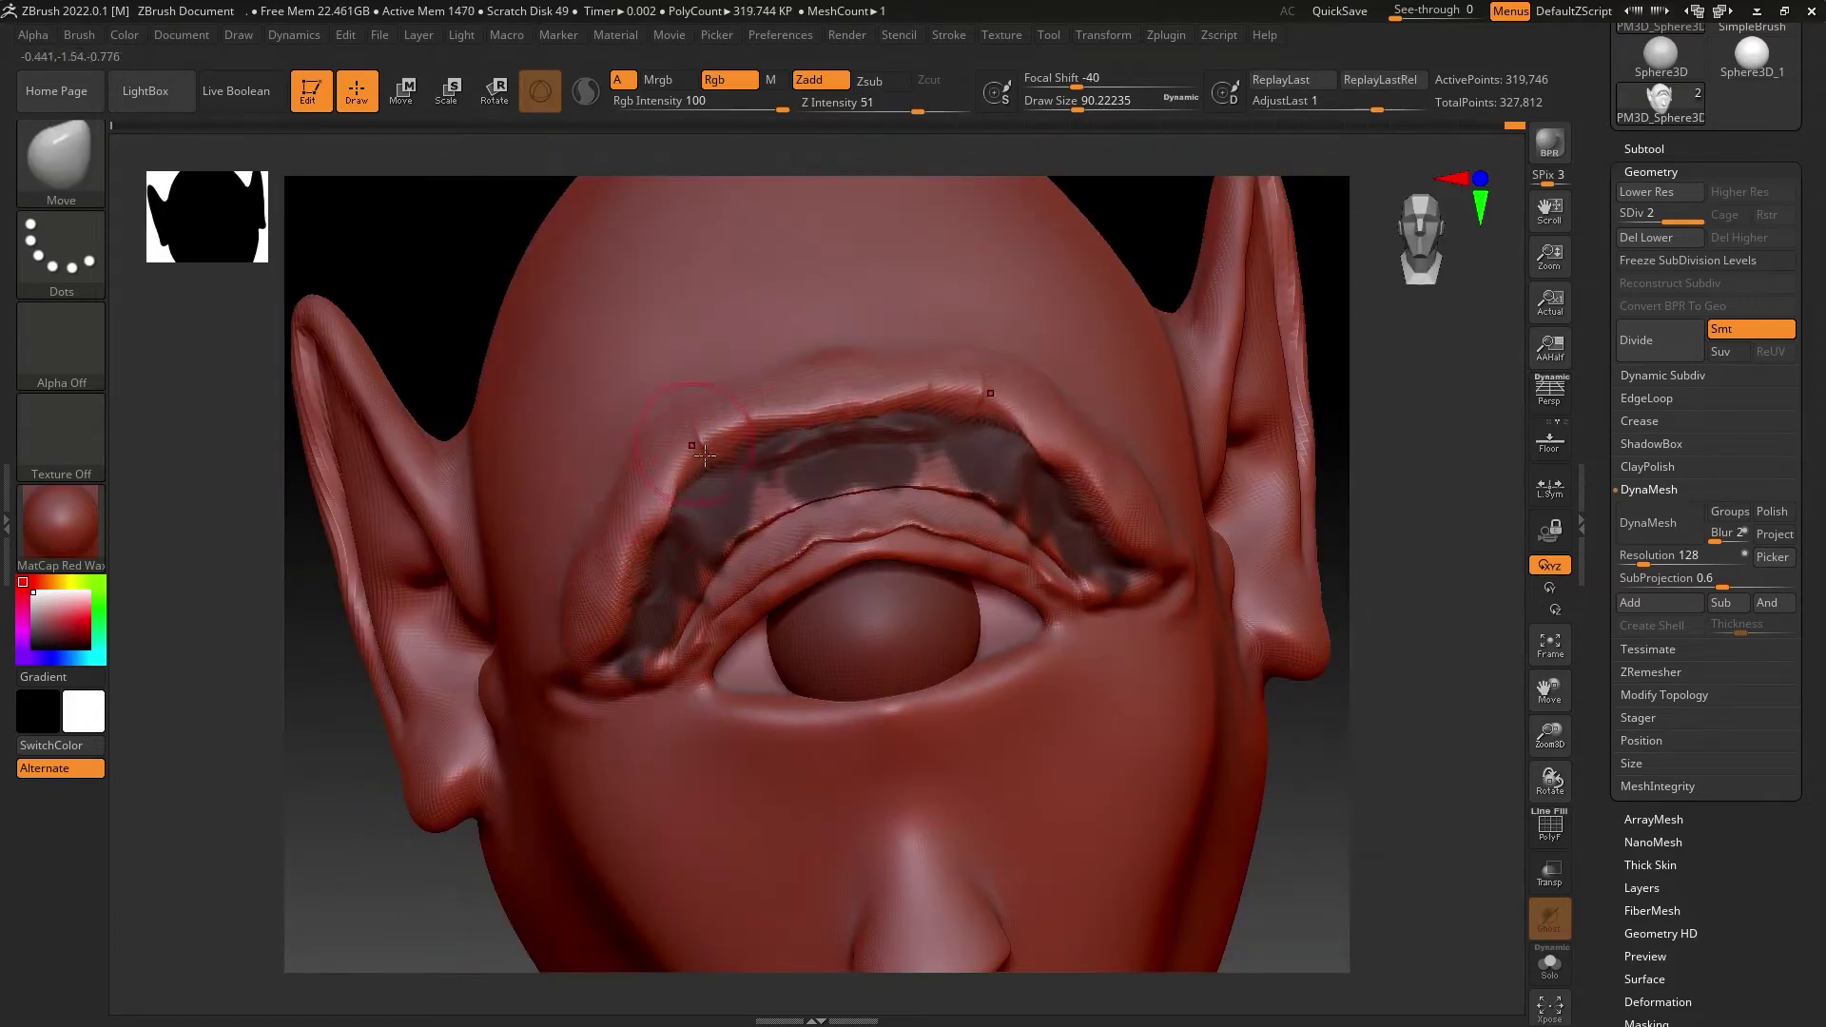
pyautogui.moveTo(1182, 261)
pyautogui.mouseDown(button='right')
pyautogui.moveTo(1058, 317)
pyautogui.moveTo(795, 326)
pyautogui.moveTo(734, 387)
pyautogui.moveTo(1225, 515)
pyautogui.mouseUp(button='right')
# Step: Remesh the head evenly and turn the view back toward the face
pyautogui.click(1660, 524)
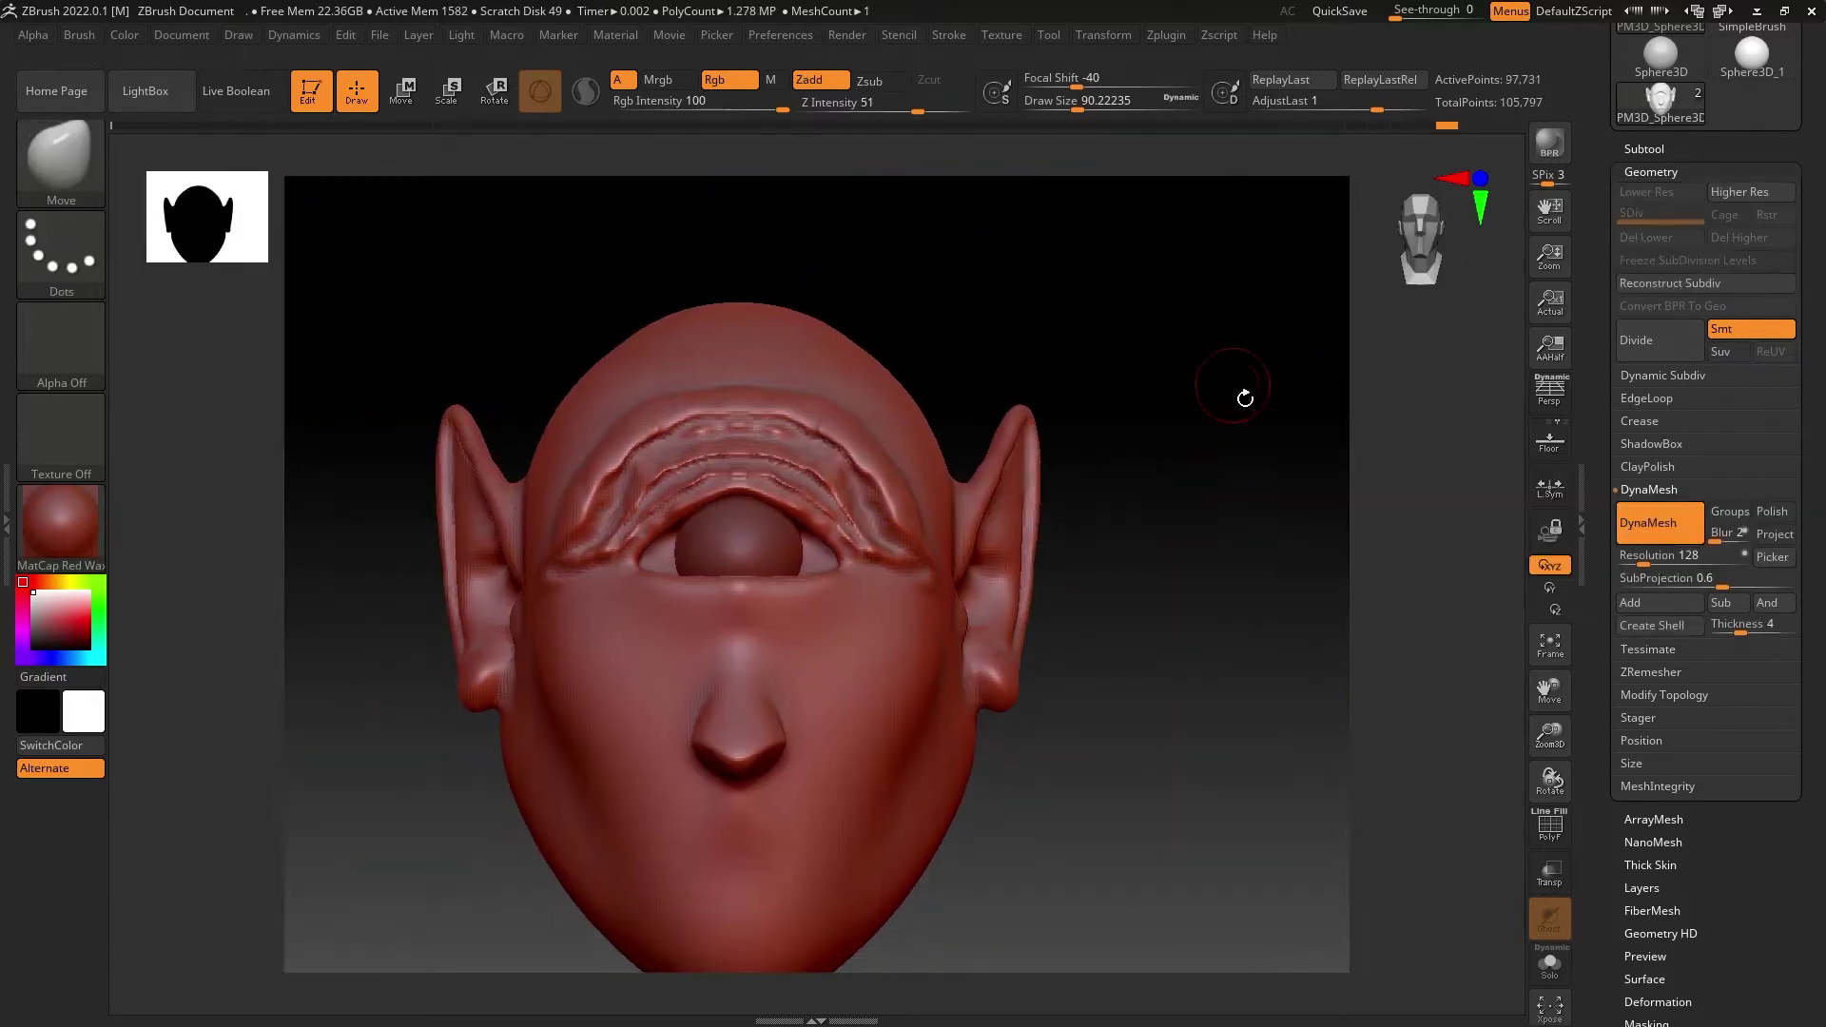
pyautogui.moveTo(1243, 394)
pyautogui.mouseDown(button='right')
pyautogui.moveTo(1106, 304)
pyautogui.moveTo(521, 499)
pyautogui.mouseUp(button='right')
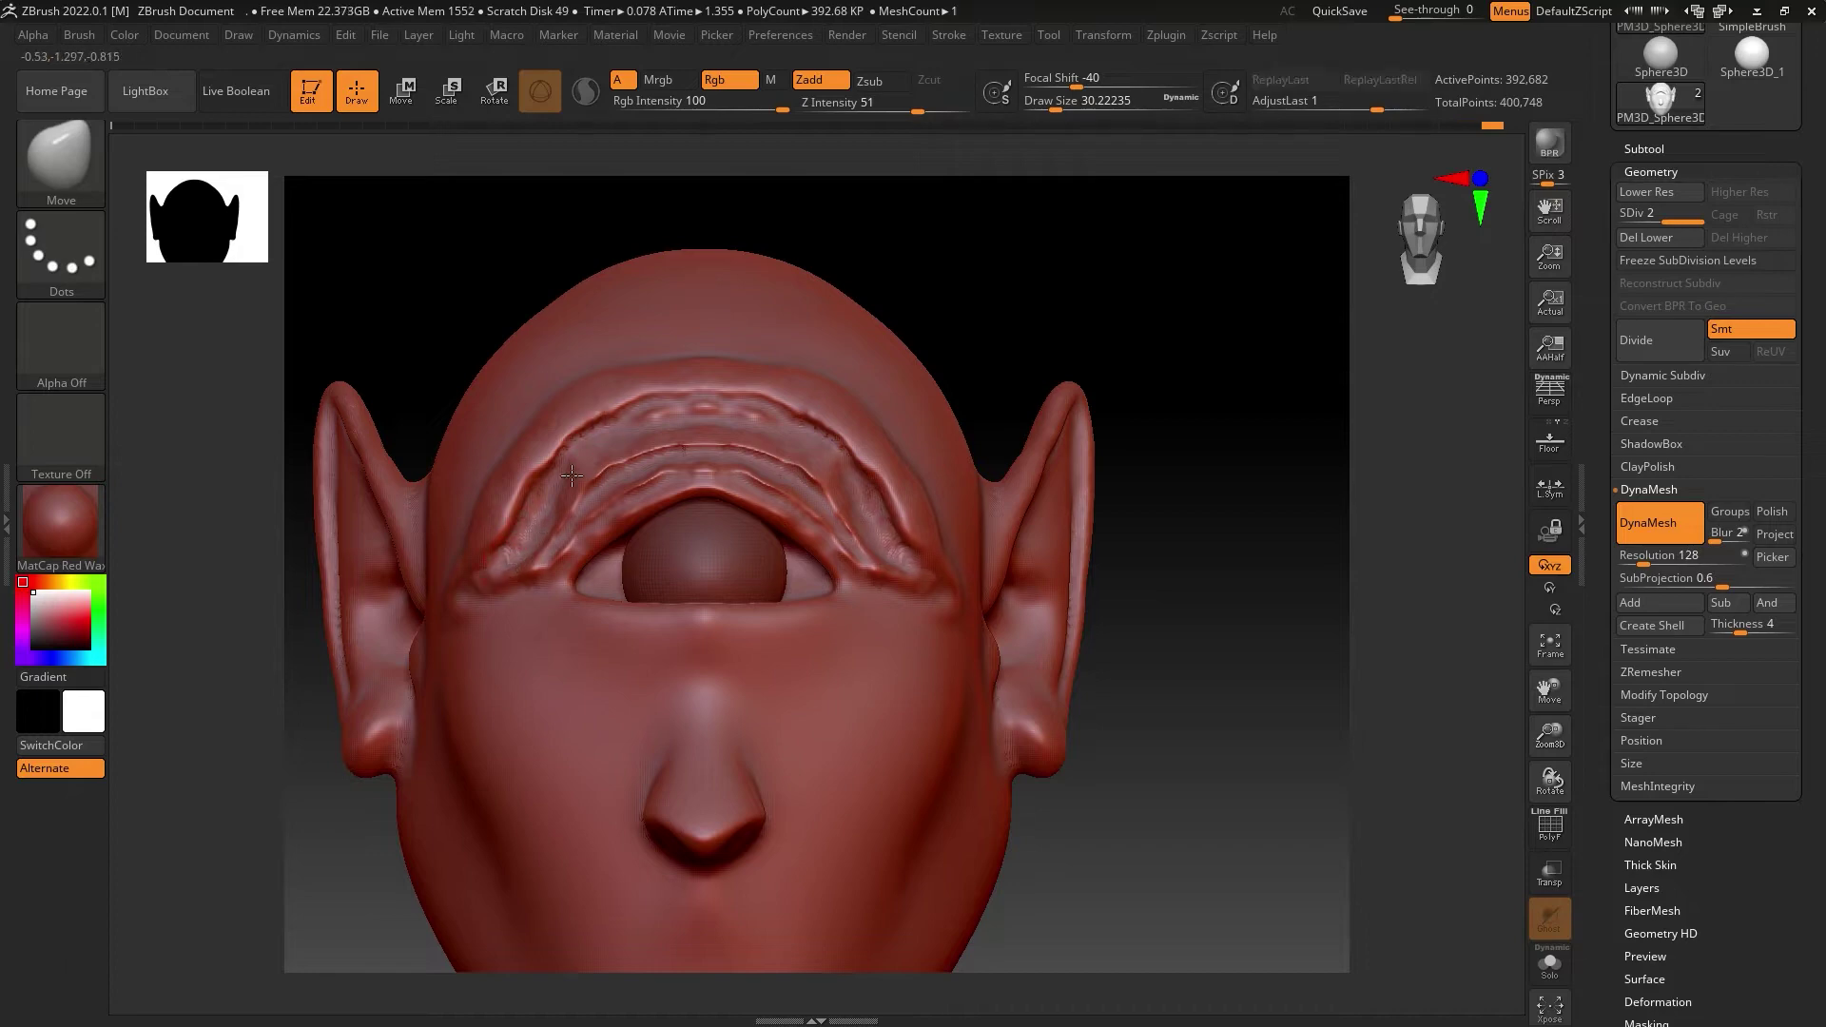
pyautogui.press('b')
pyautogui.press('c')
pyautogui.press('l')
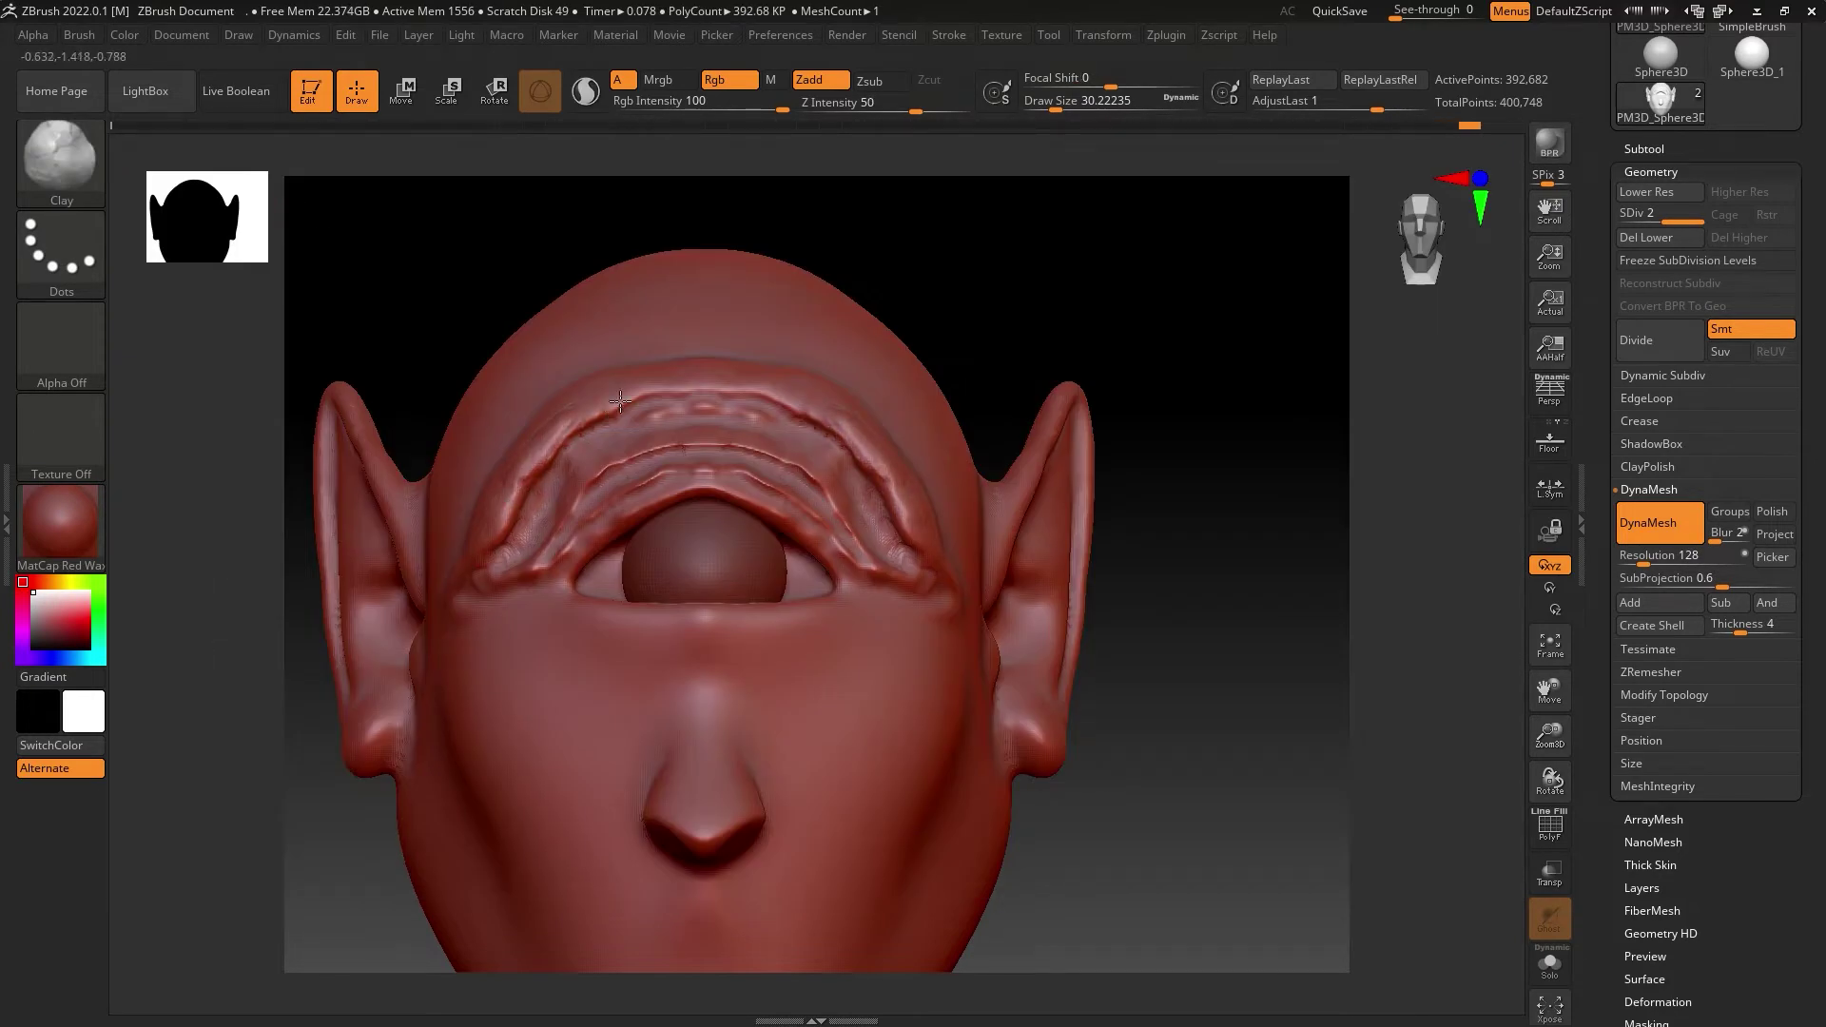
# Step: Lasso-mask the outer brow fold ends to soften them, then clear the mask
pyautogui.press('ctrl')
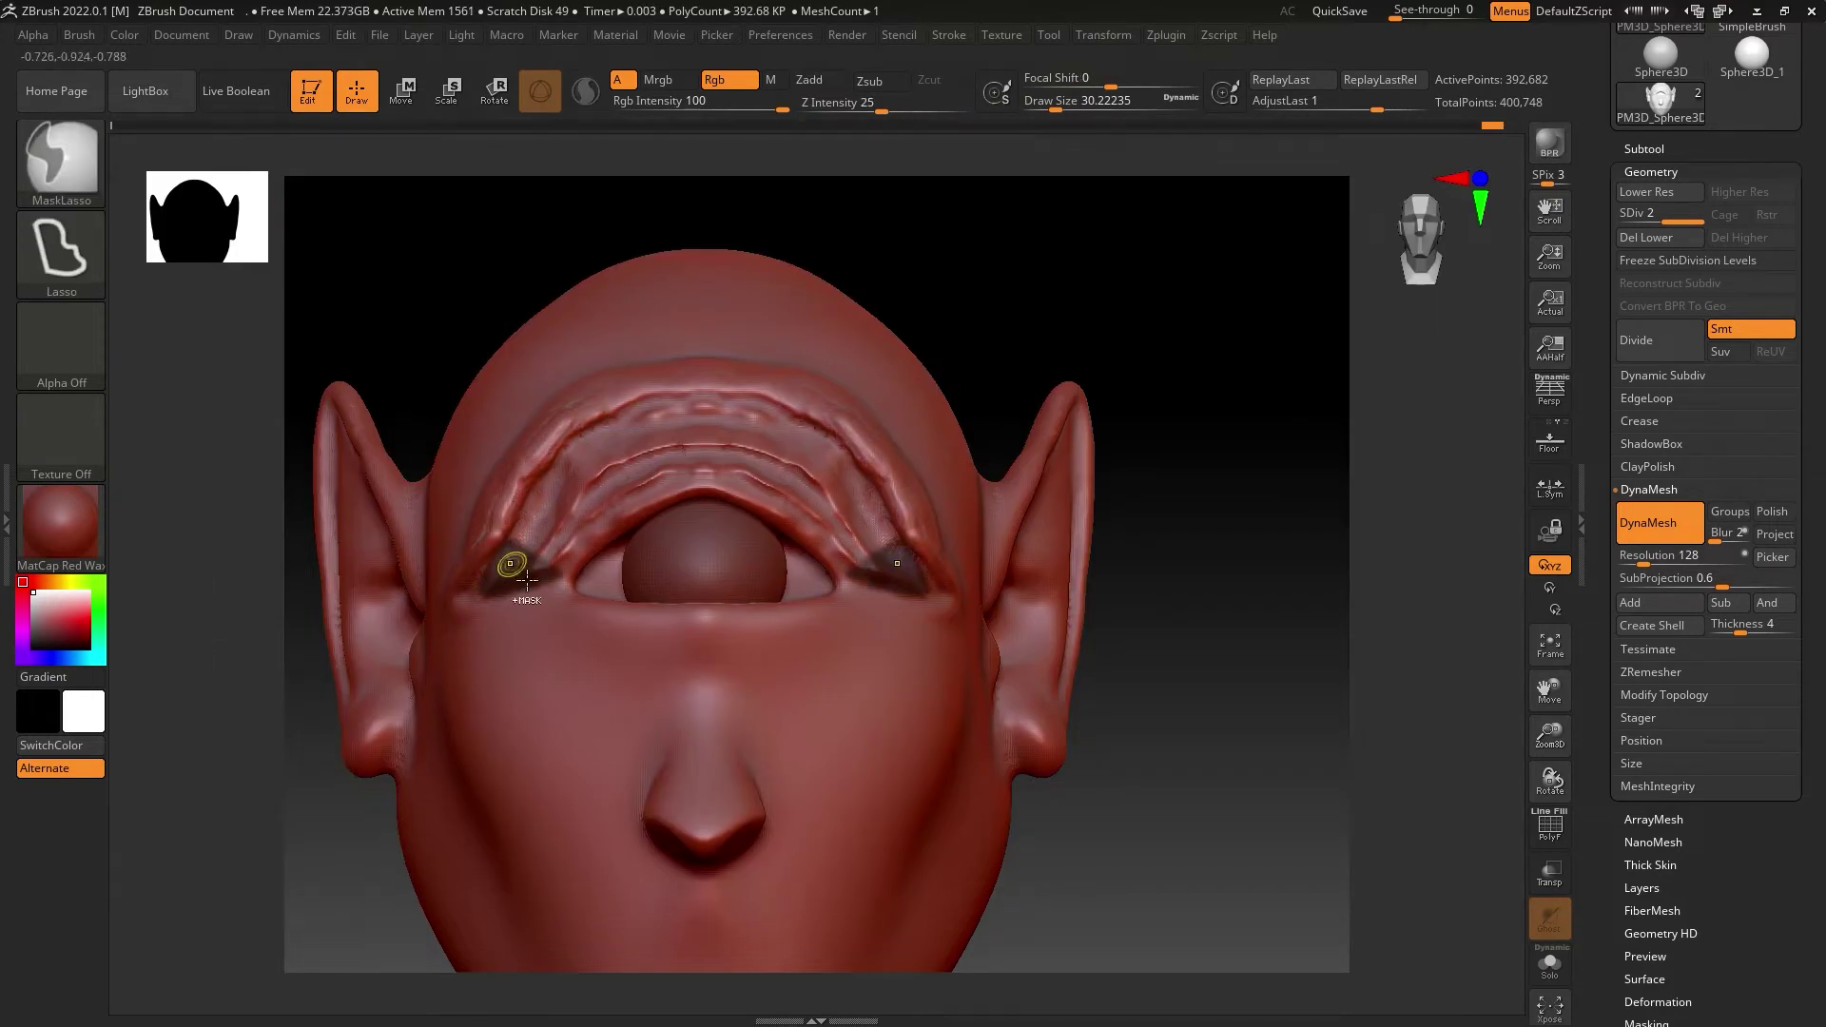
pyautogui.moveTo(503, 567)
pyautogui.mouseDown(button='right')
pyautogui.moveTo(558, 530)
pyautogui.moveTo(555, 425)
pyautogui.mouseUp(button='right')
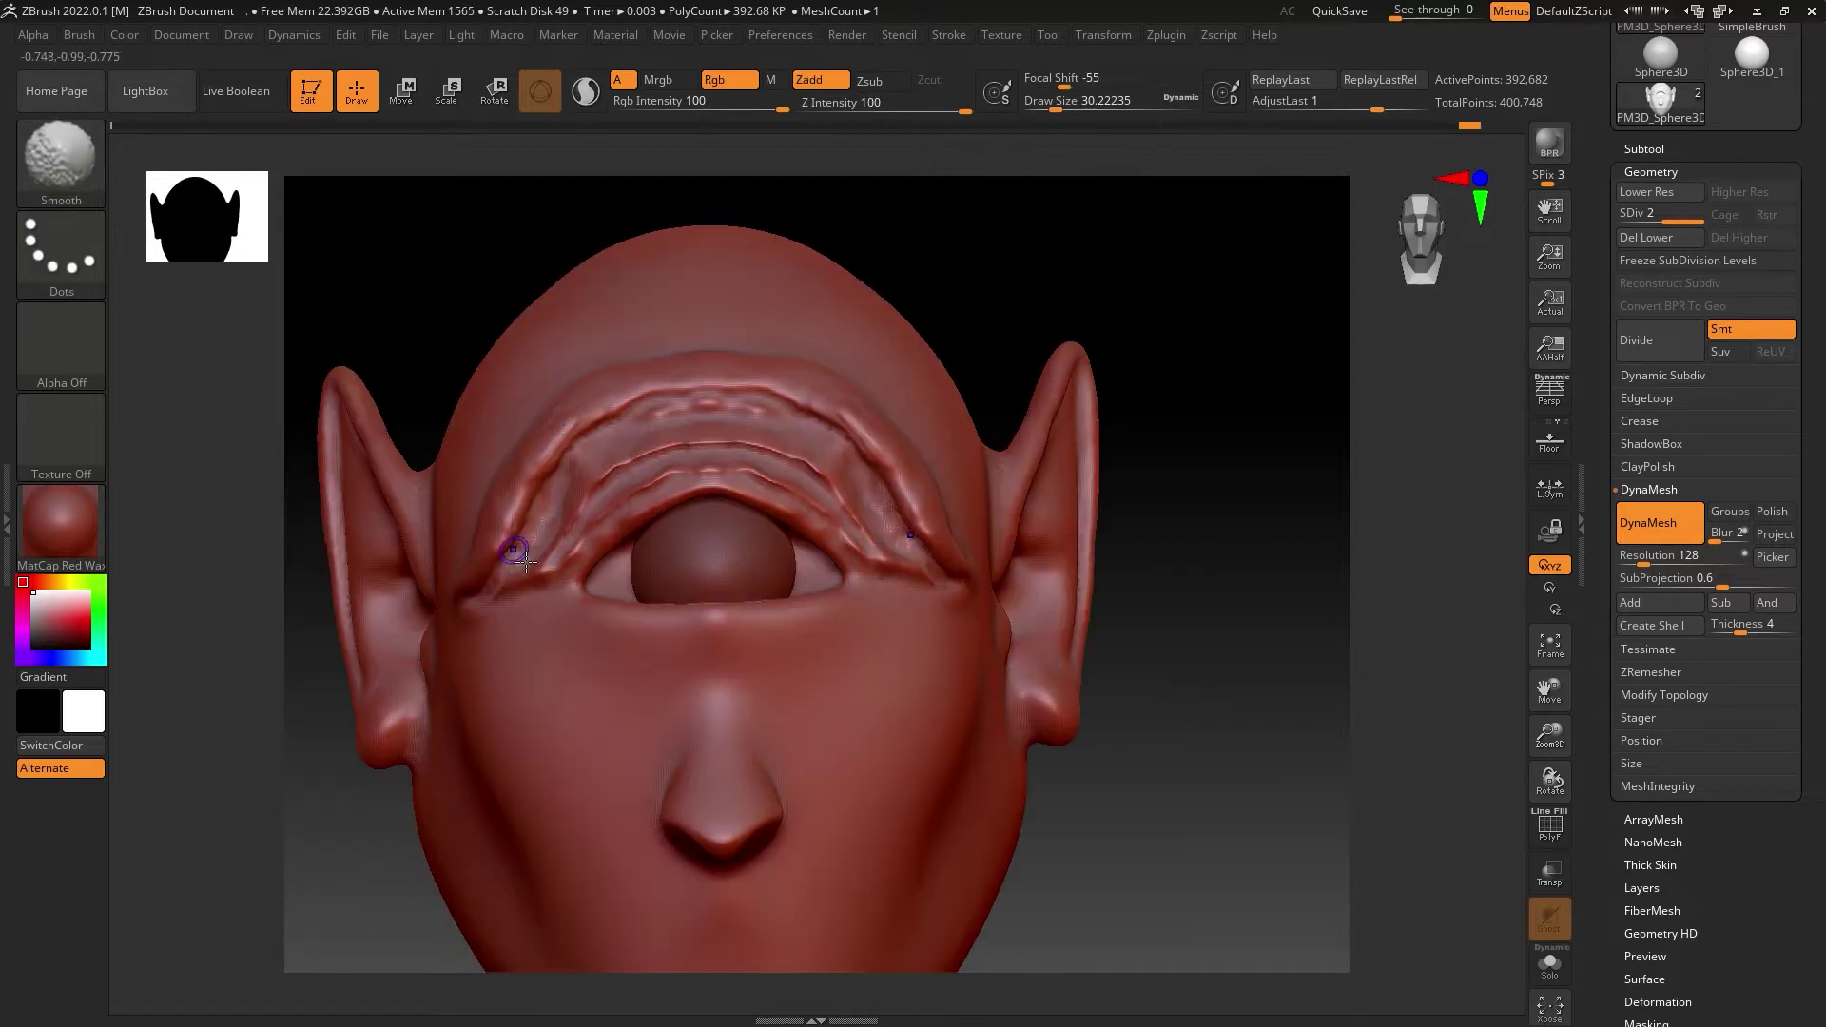
pyautogui.keyDown('ctrl'); pyautogui.moveTo(562, 480); pyautogui.dragTo(525, 563); pyautogui.keyUp('ctrl')
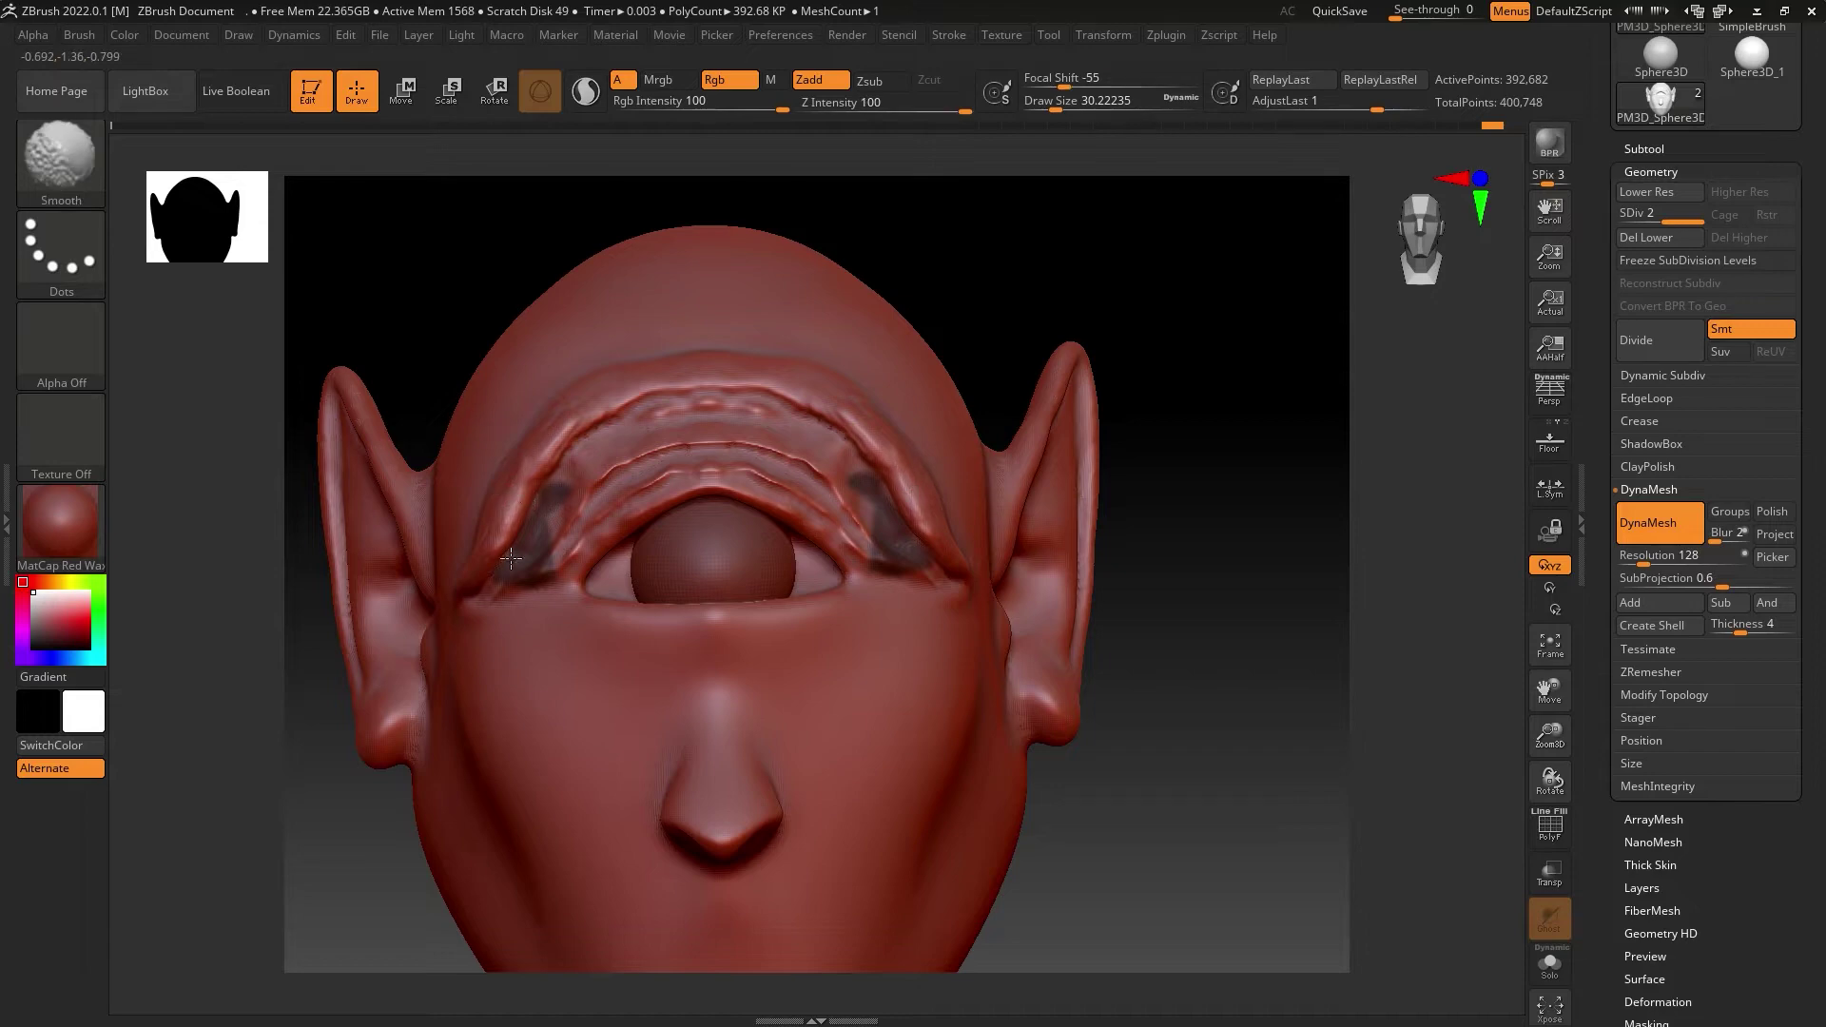
pyautogui.hotkey('ctrl', 'shift', 'a')
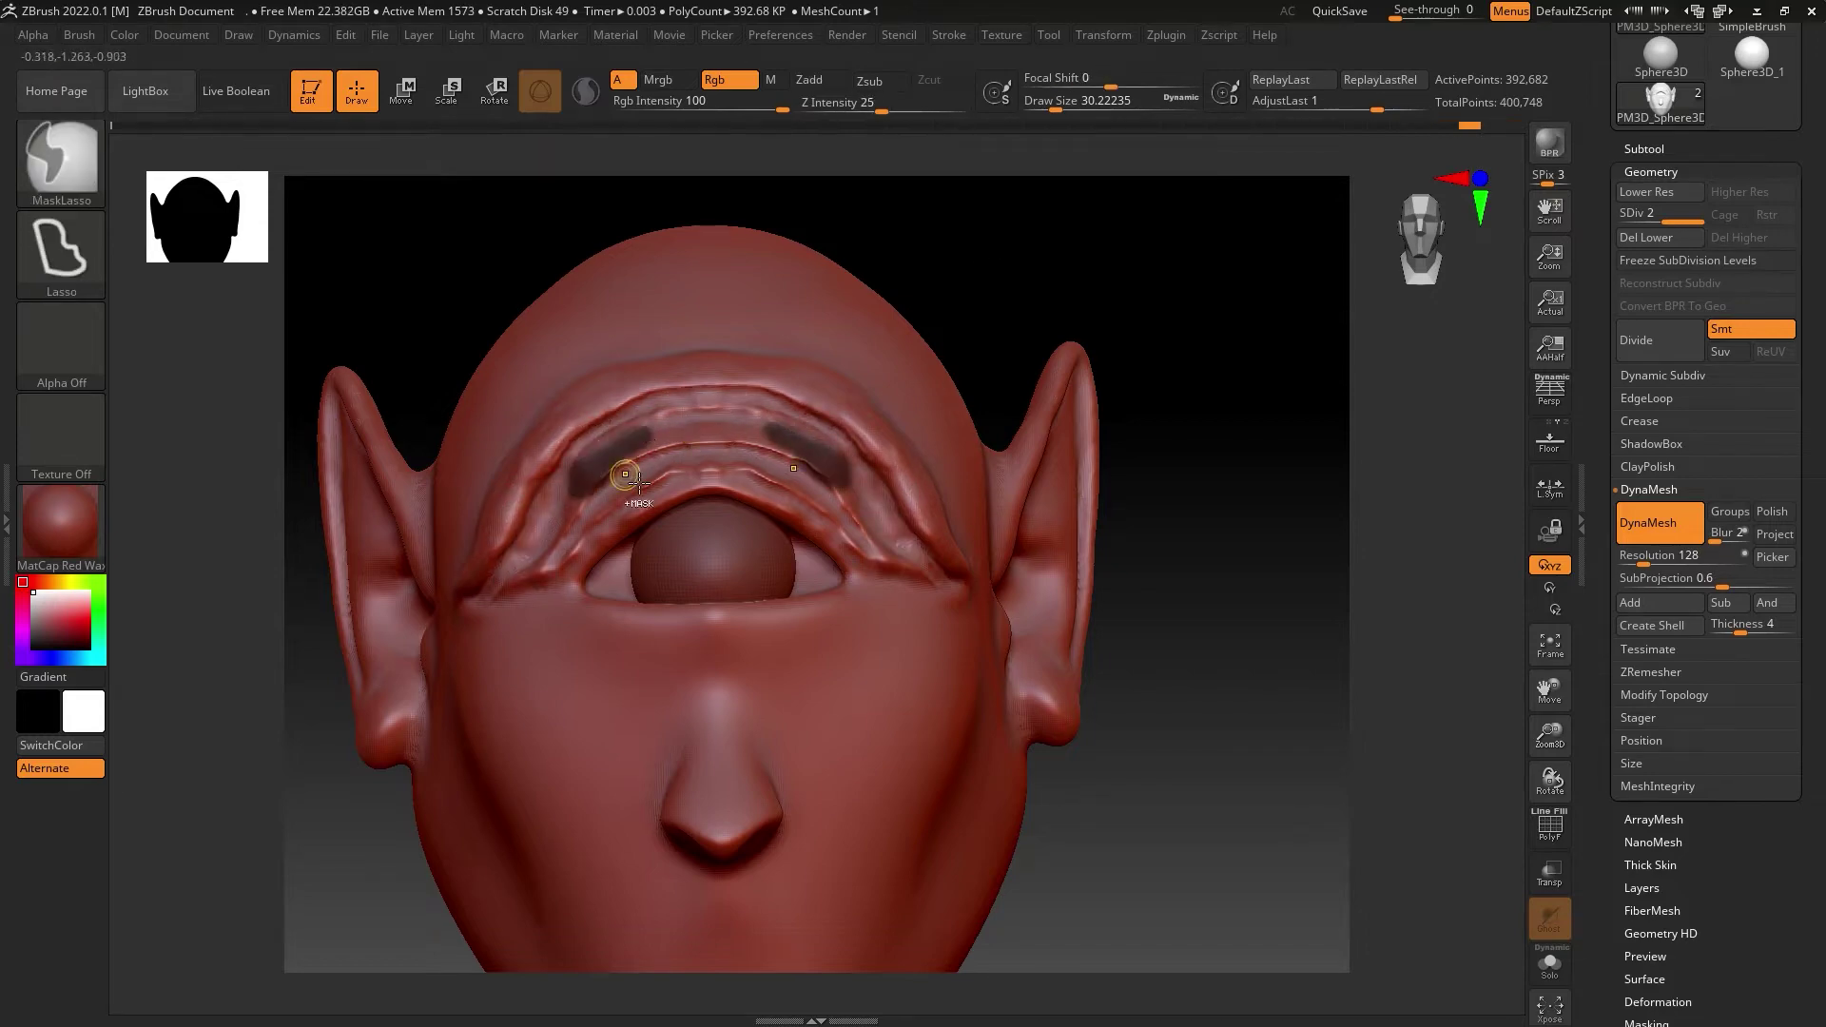
# Step: With the Standard brush, lay an insert curve strip along the lower eye edge
pyautogui.press('b')
pyautogui.press('s')
pyautogui.press('t')
pyautogui.keyDown('ctrl'); pyautogui.moveTo(642, 435); pyautogui.dragTo(593, 469); pyautogui.keyUp('ctrl')
pyautogui.moveTo(1093, 285); pyautogui.dragTo(1016, 342)
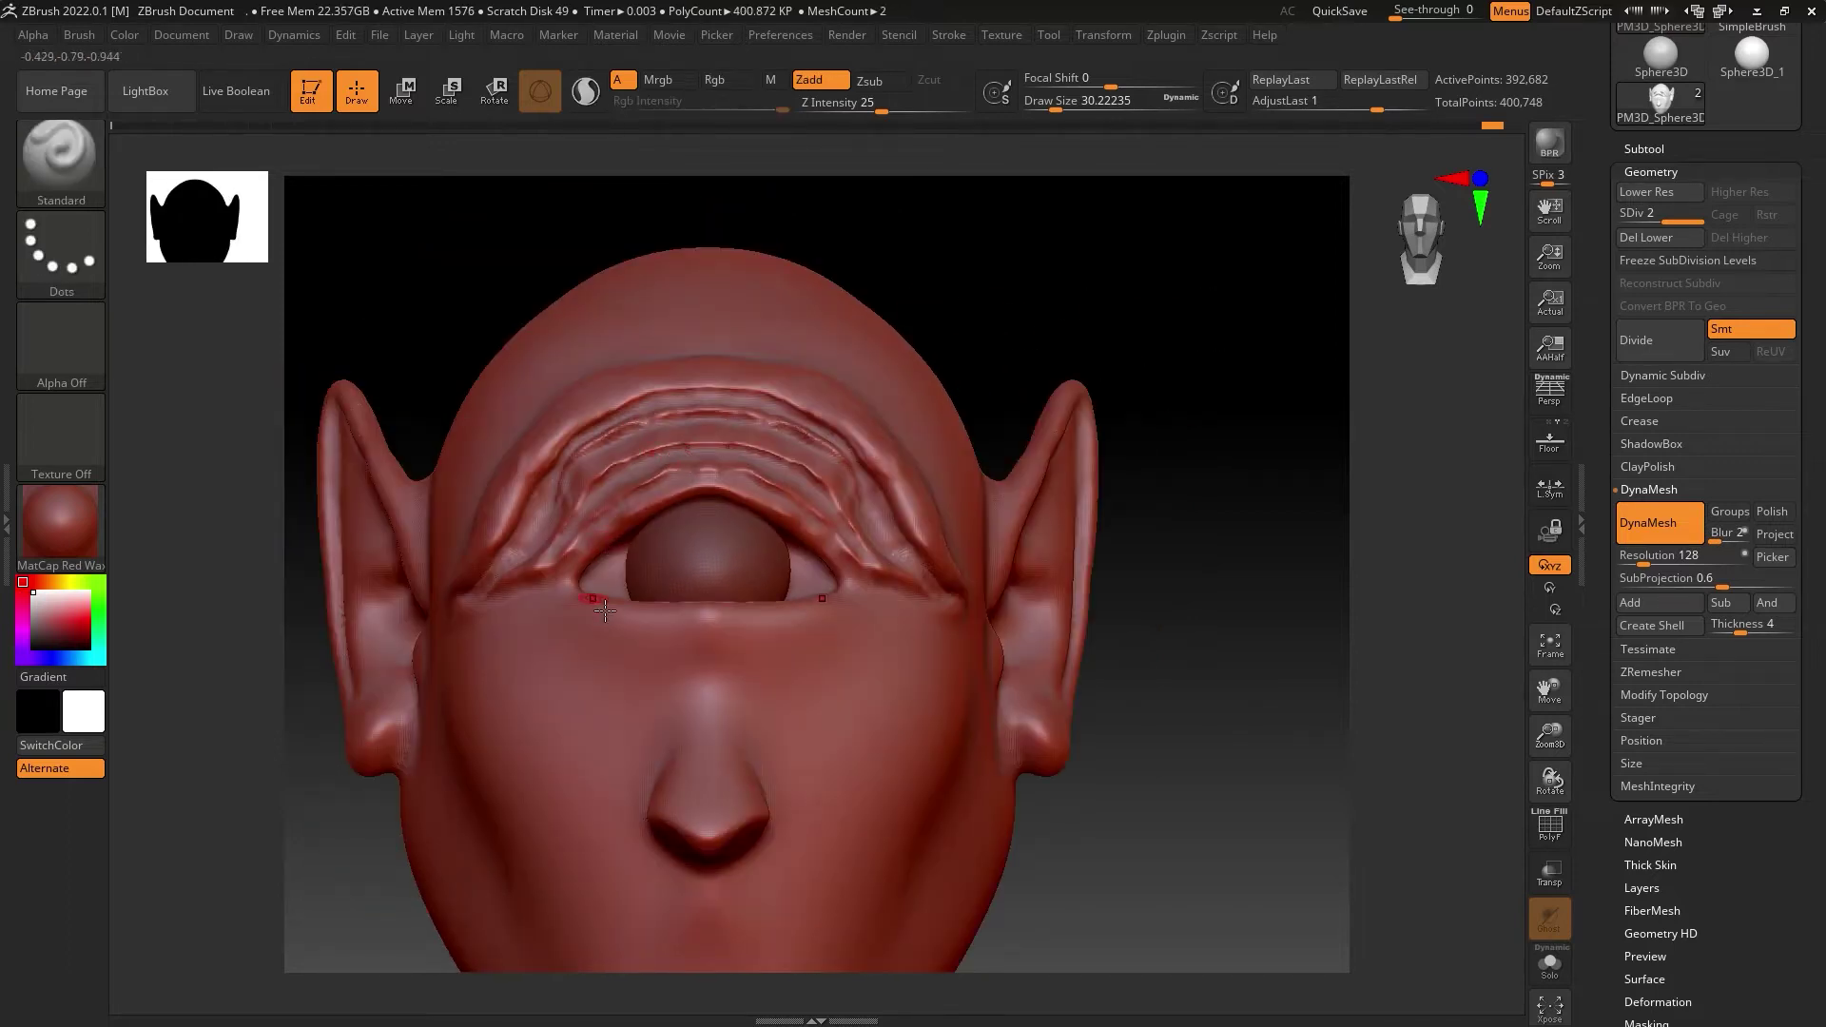
# Step: Reshape the lower-eyelid fold under the eye, undoing and redoing until it fits
pyautogui.moveTo(594, 619); pyautogui.dragTo(566, 601)
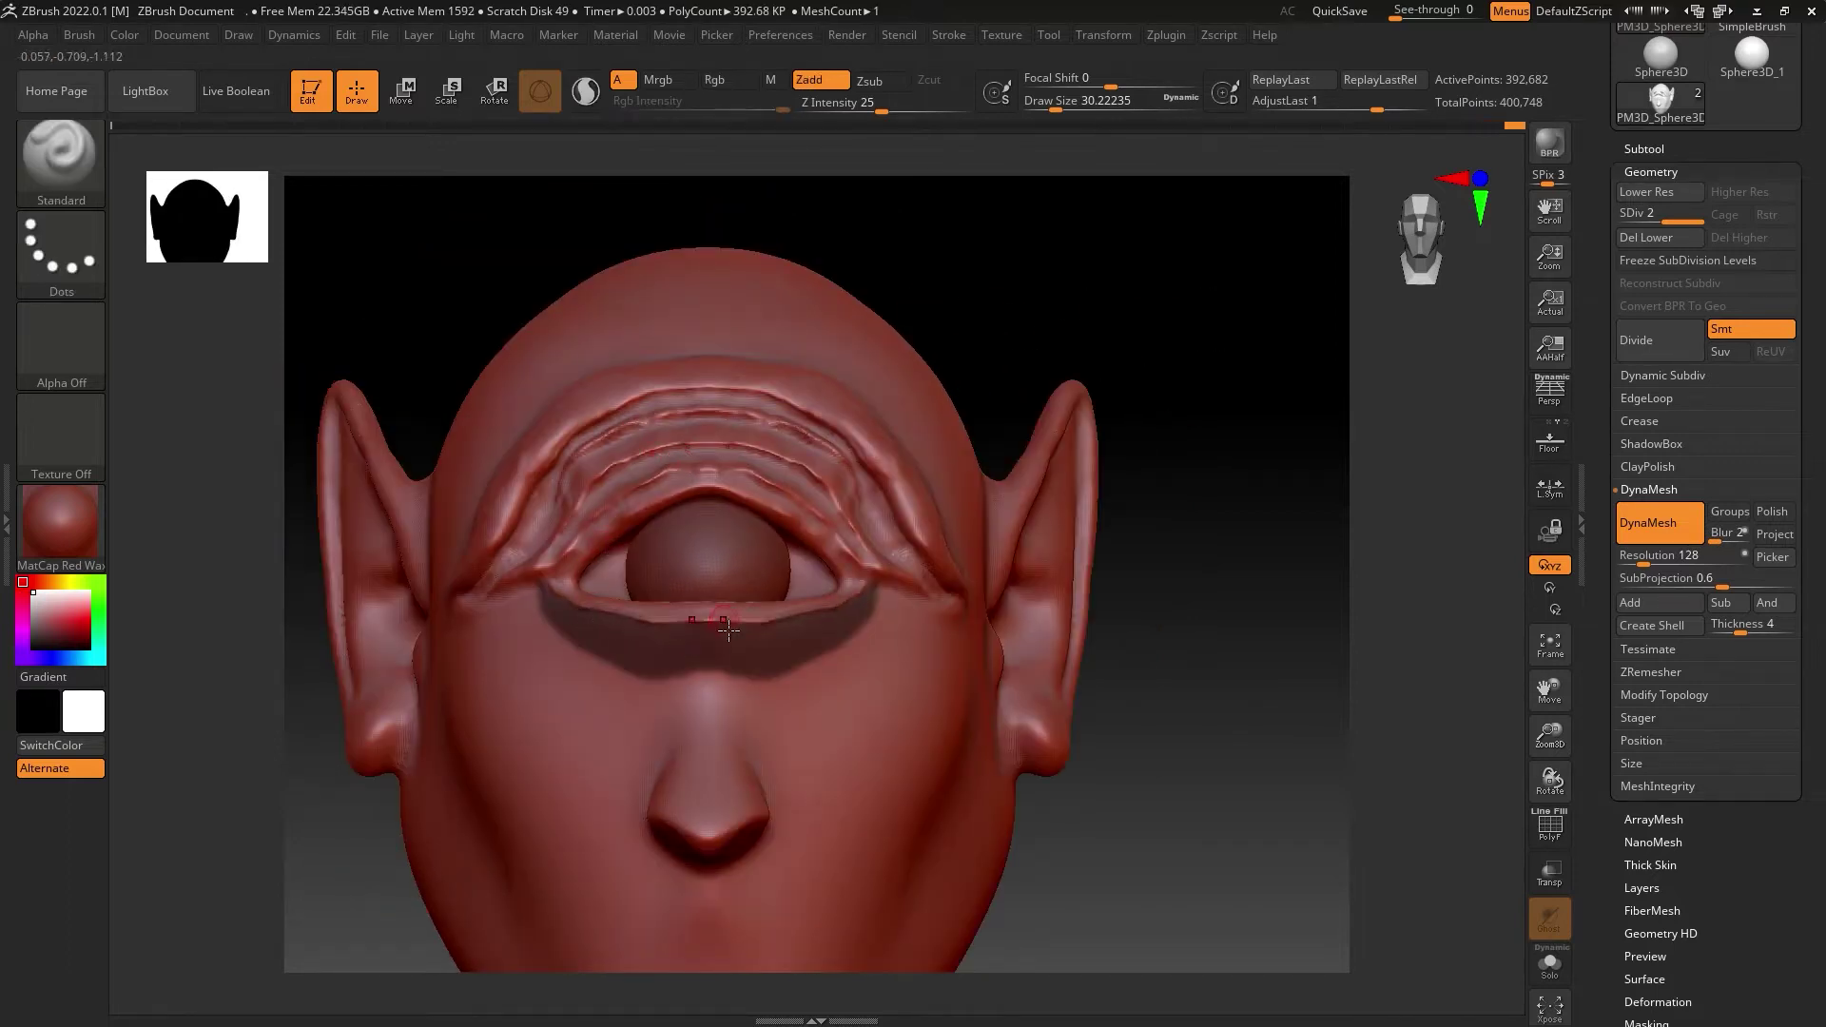
pyautogui.hotkey('ctrl', 'z')
pyautogui.hotkey('ctrl', 'z')
pyautogui.hotkey('ctrl', 'z')
pyautogui.hotkey('ctrl', 'z')
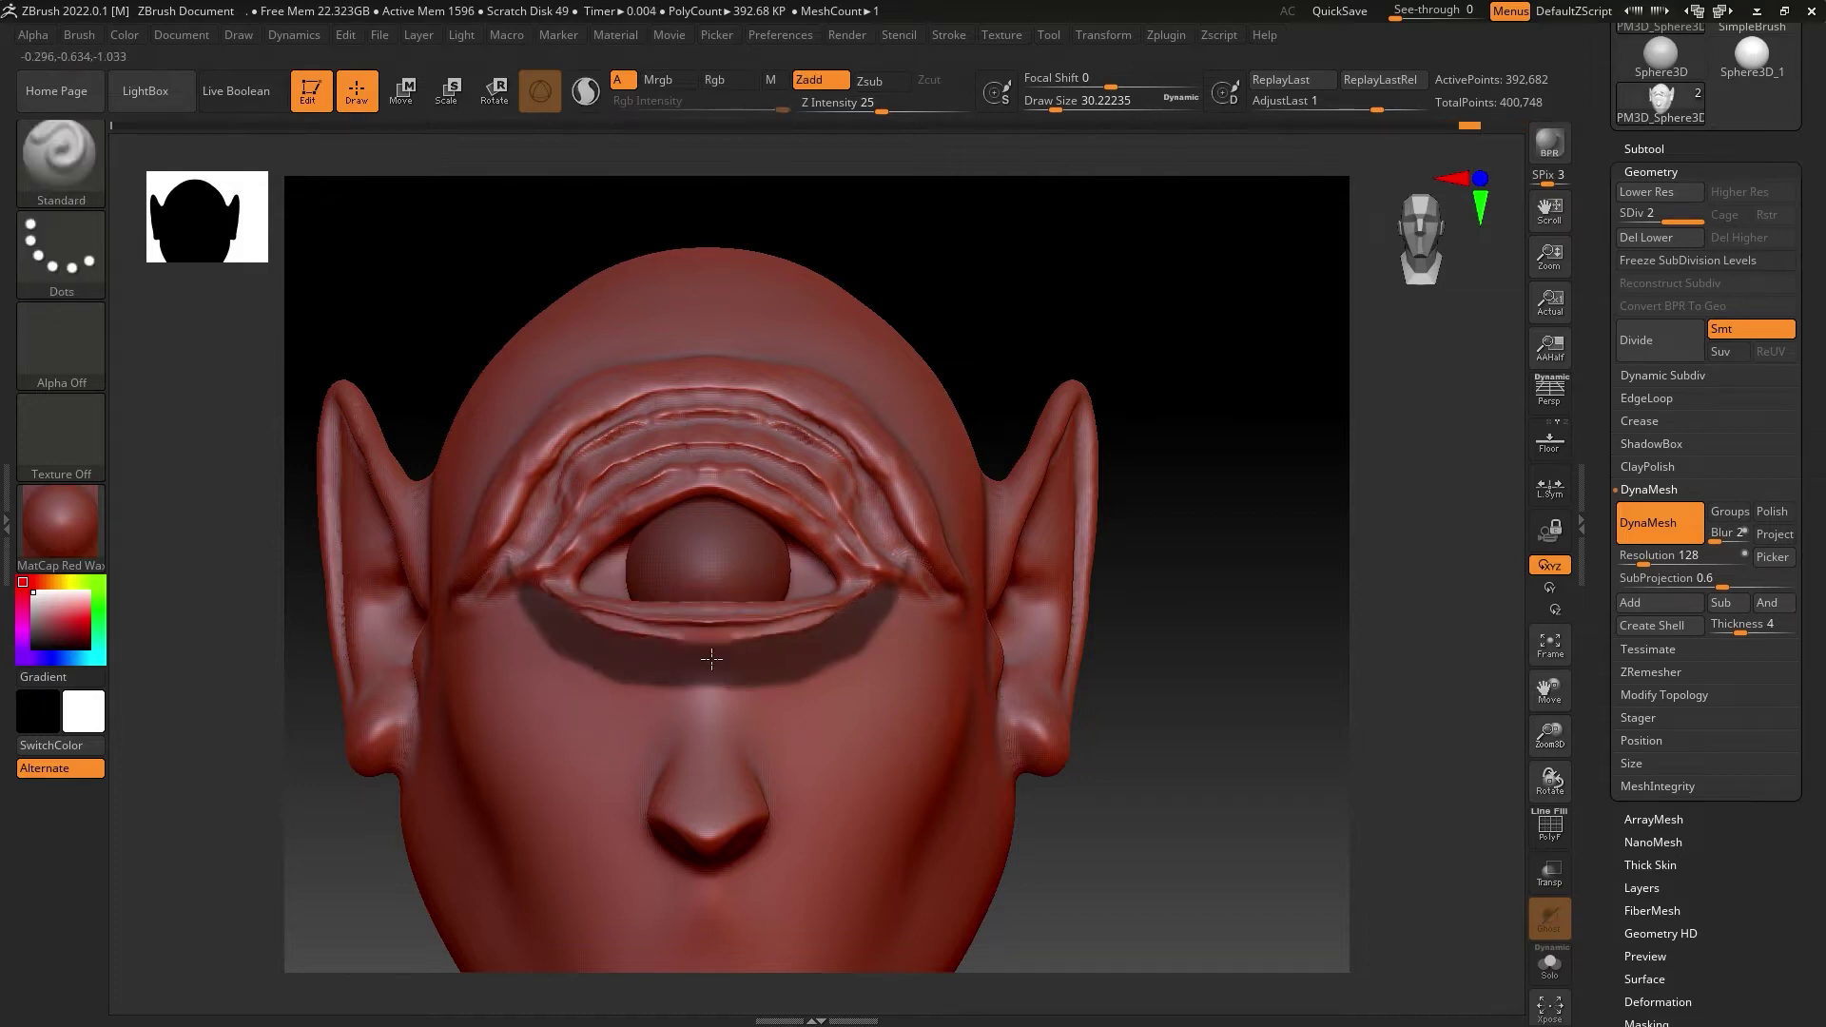
pyautogui.hotkey('ctrl', 'z')
pyautogui.hotkey('ctrl', 'z')
pyautogui.hotkey('ctrl', 'z')
pyautogui.hotkey('ctrl', 'z')
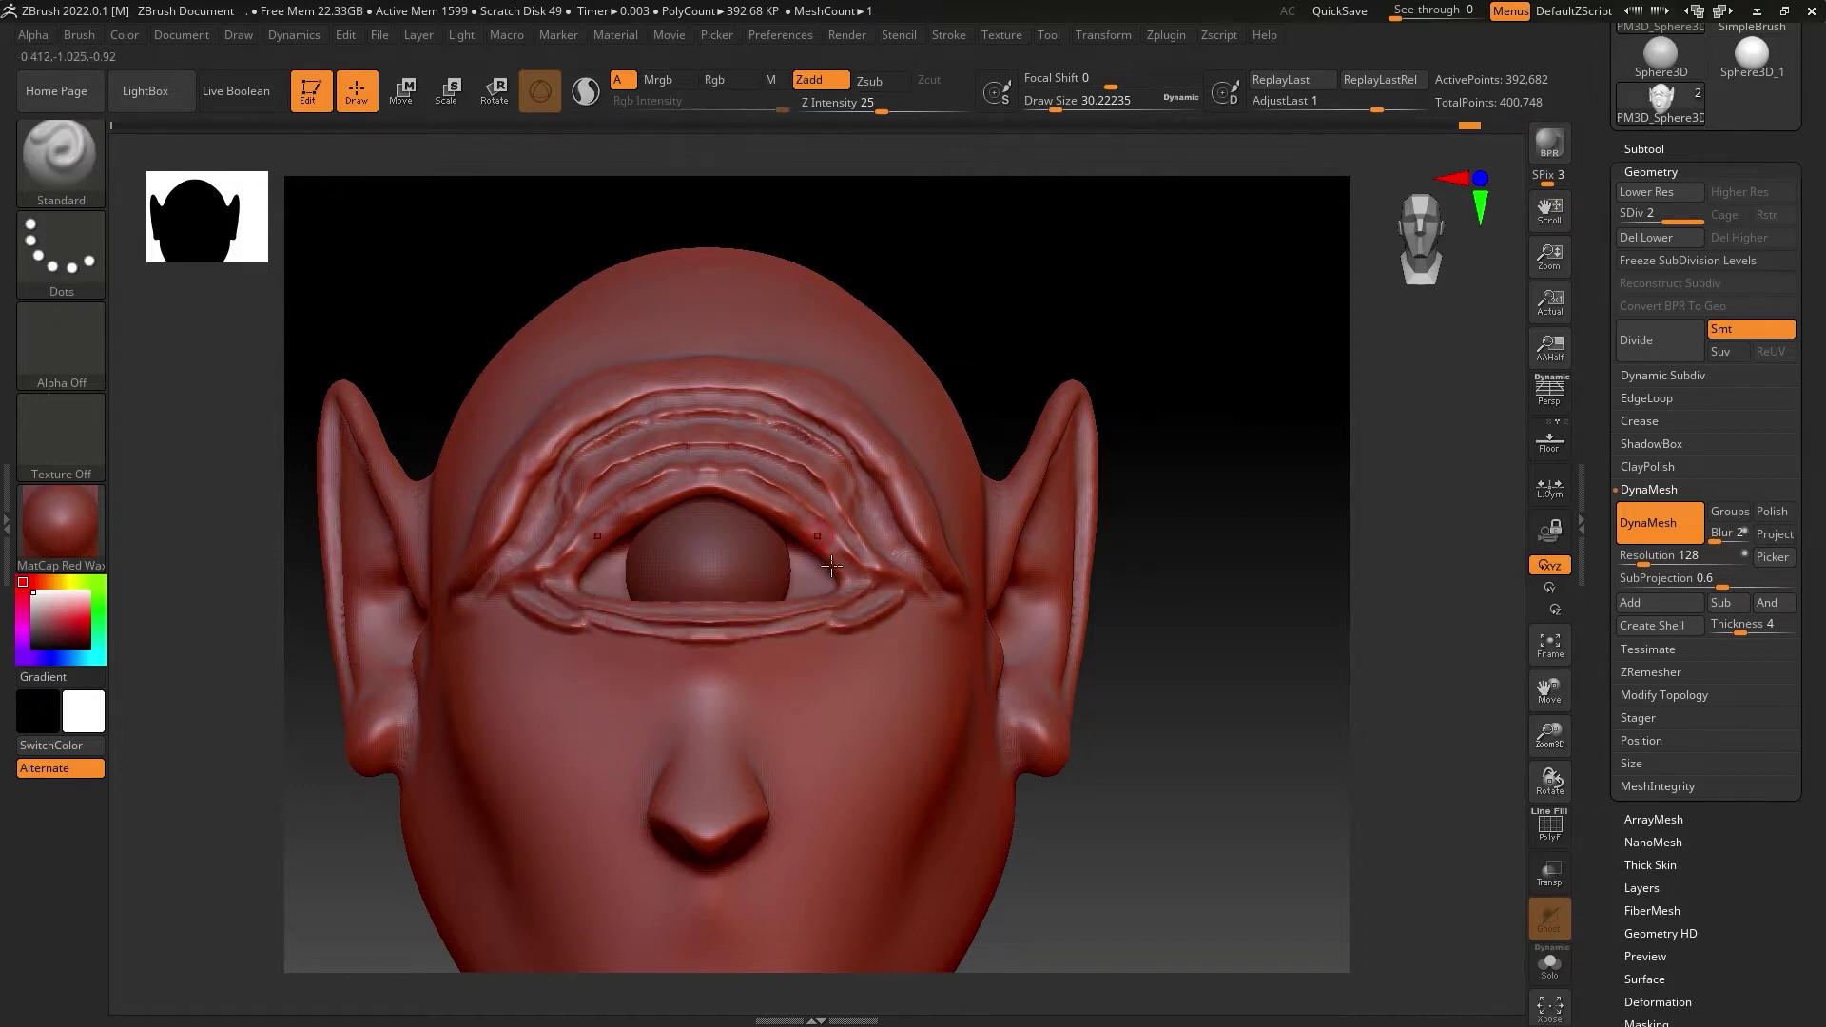
pyautogui.hotkey('ctrl', 'z')
pyautogui.hotkey('ctrl', 'z')
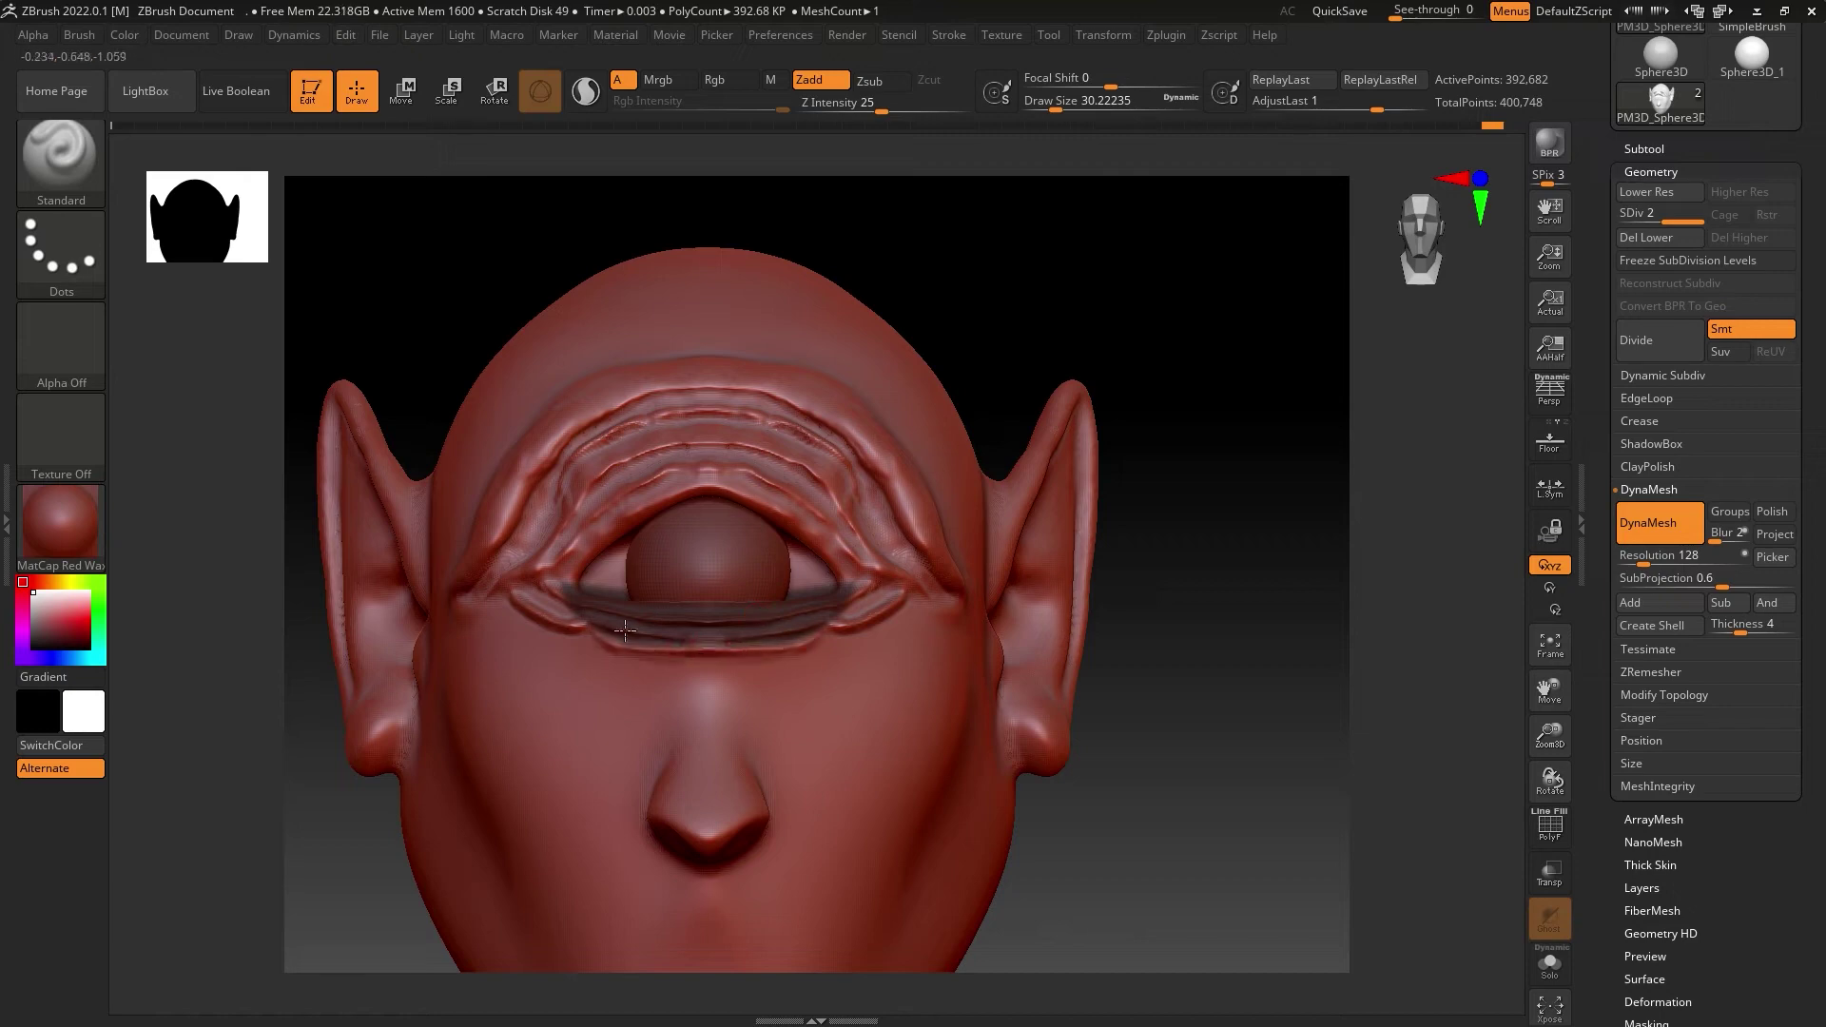
pyautogui.hotkey('ctrl', 'z')
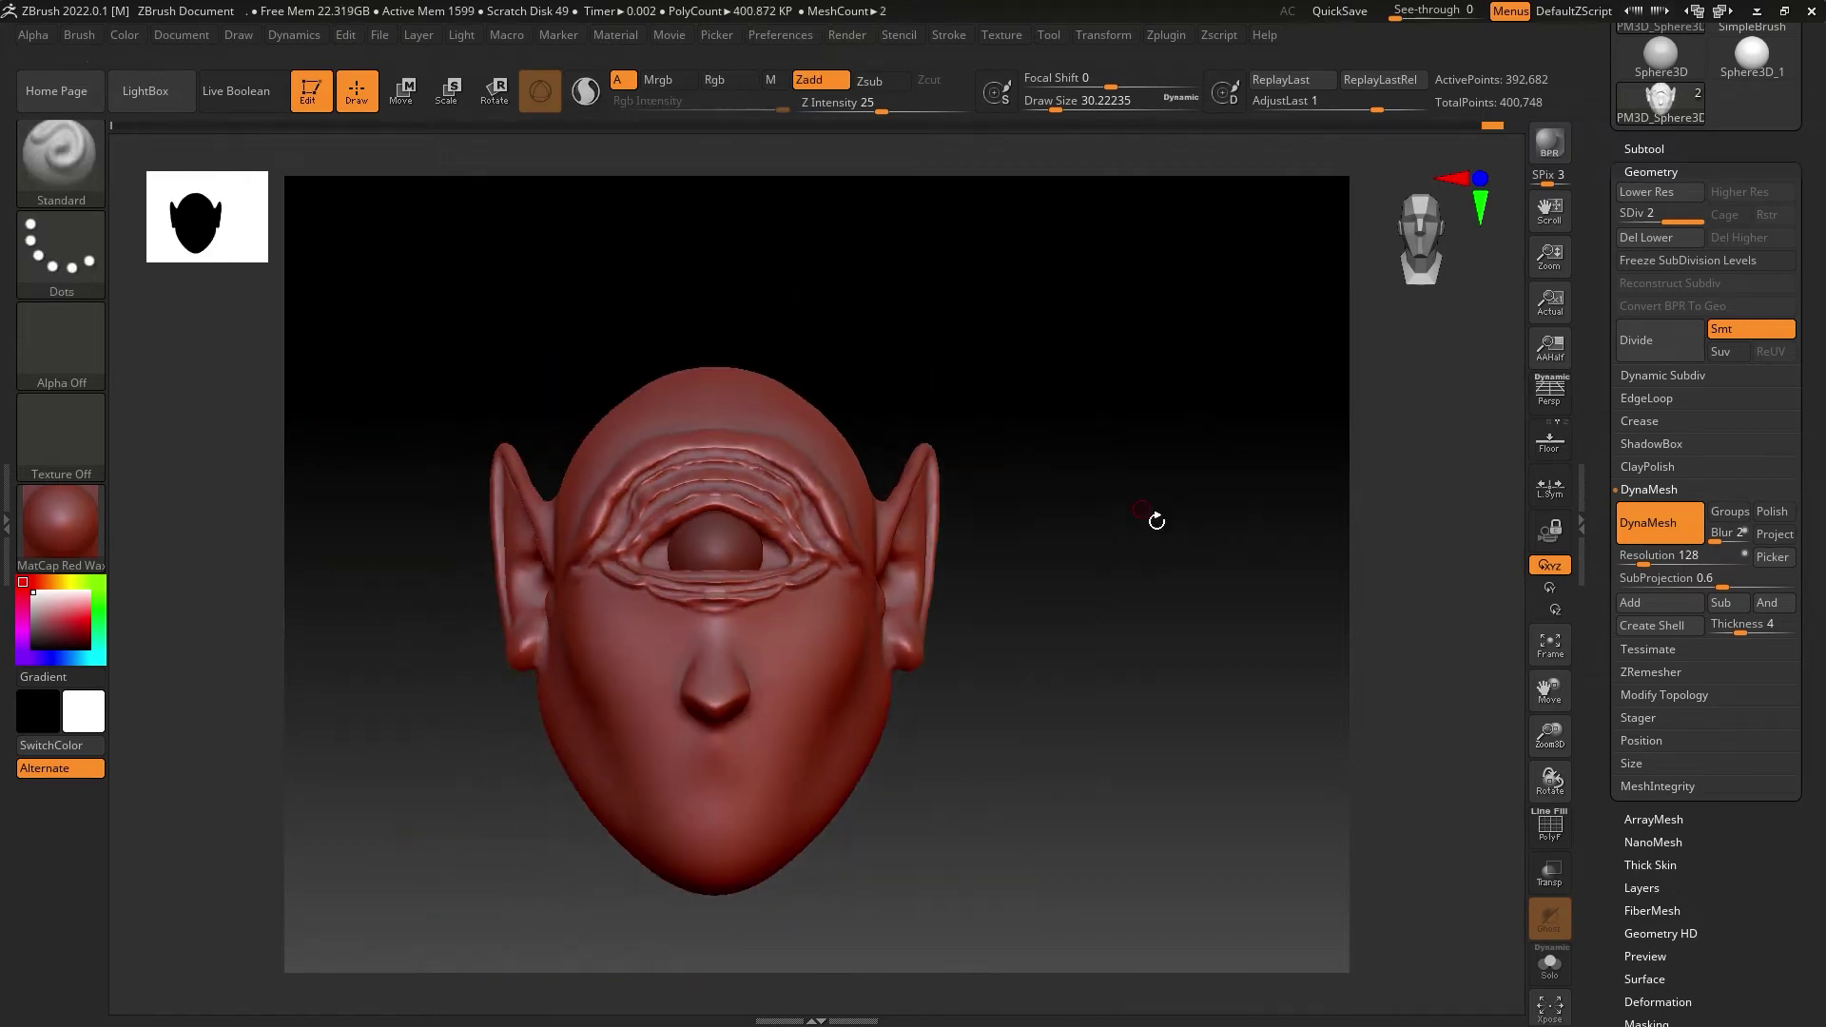
# Step: Select the DamStandard crease brush
pyautogui.press('b')
pyautogui.press('d')
pyautogui.press('s')
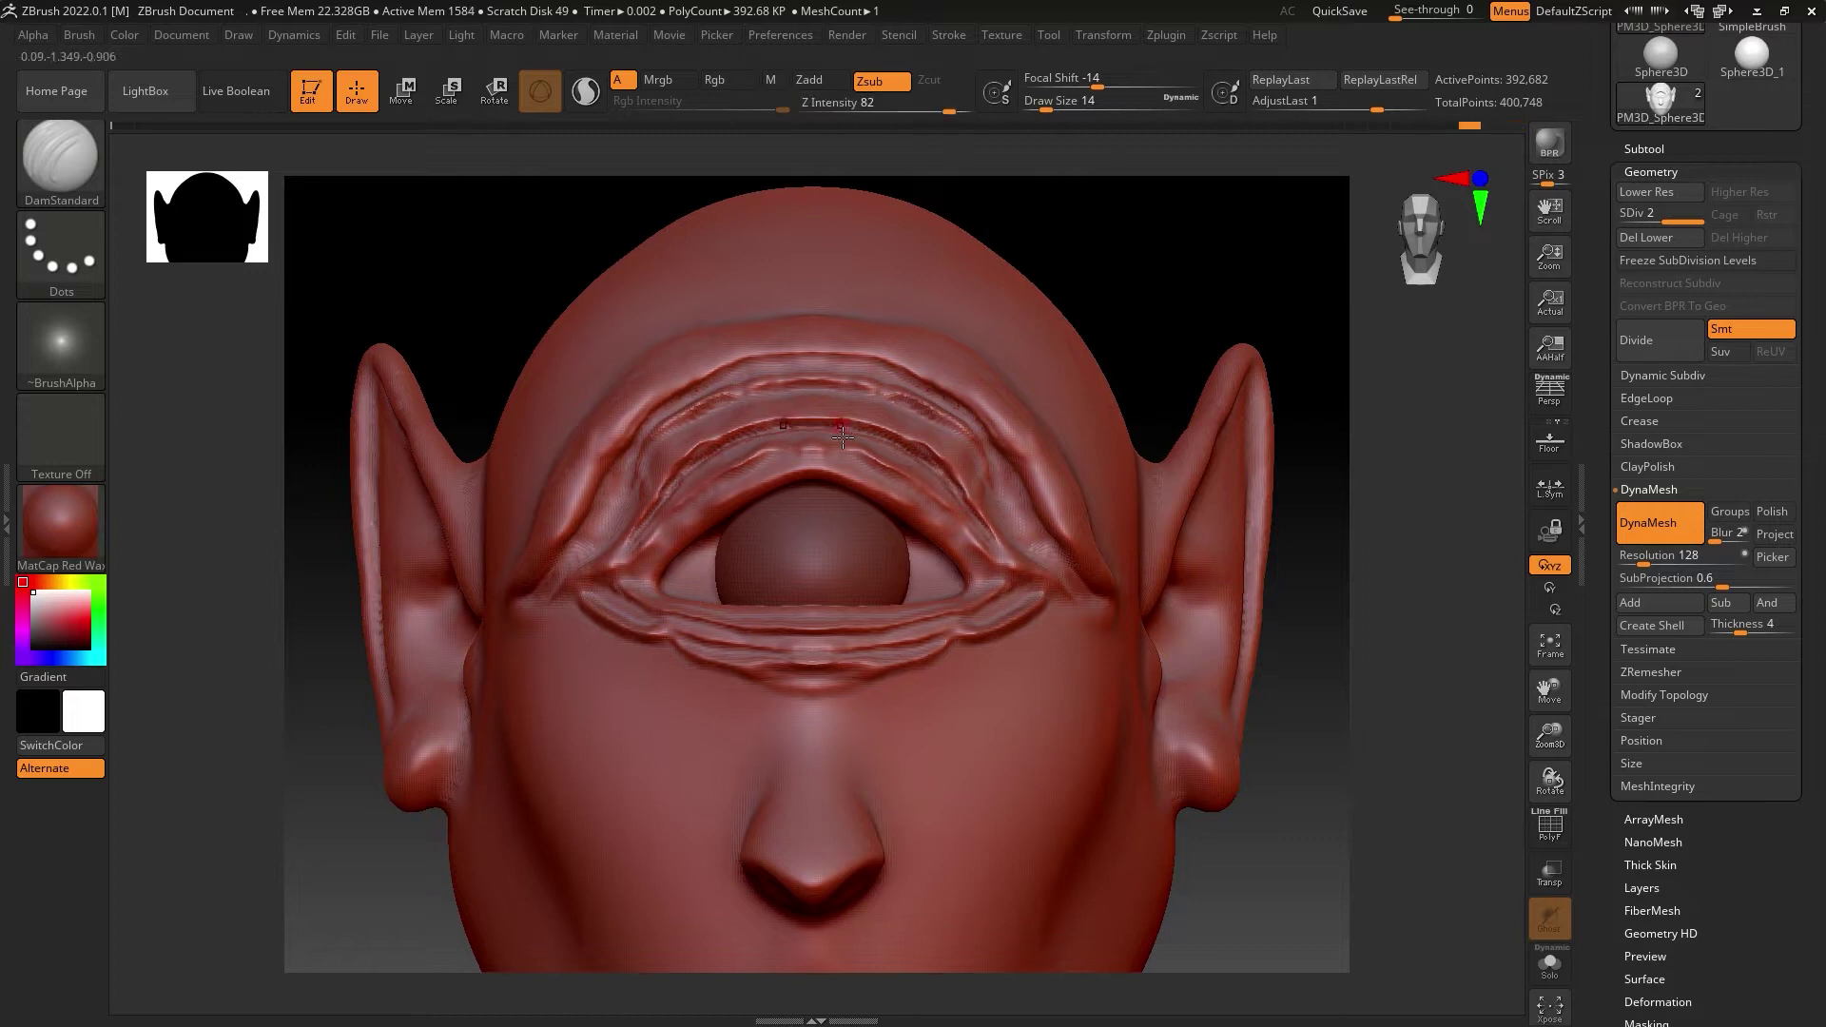
# Step: Carve a DamStandard crease along the upper brow fold, then smooth the eyelid and eye-corner folds
pyautogui.moveTo(723, 382); pyautogui.dragTo(907, 391)
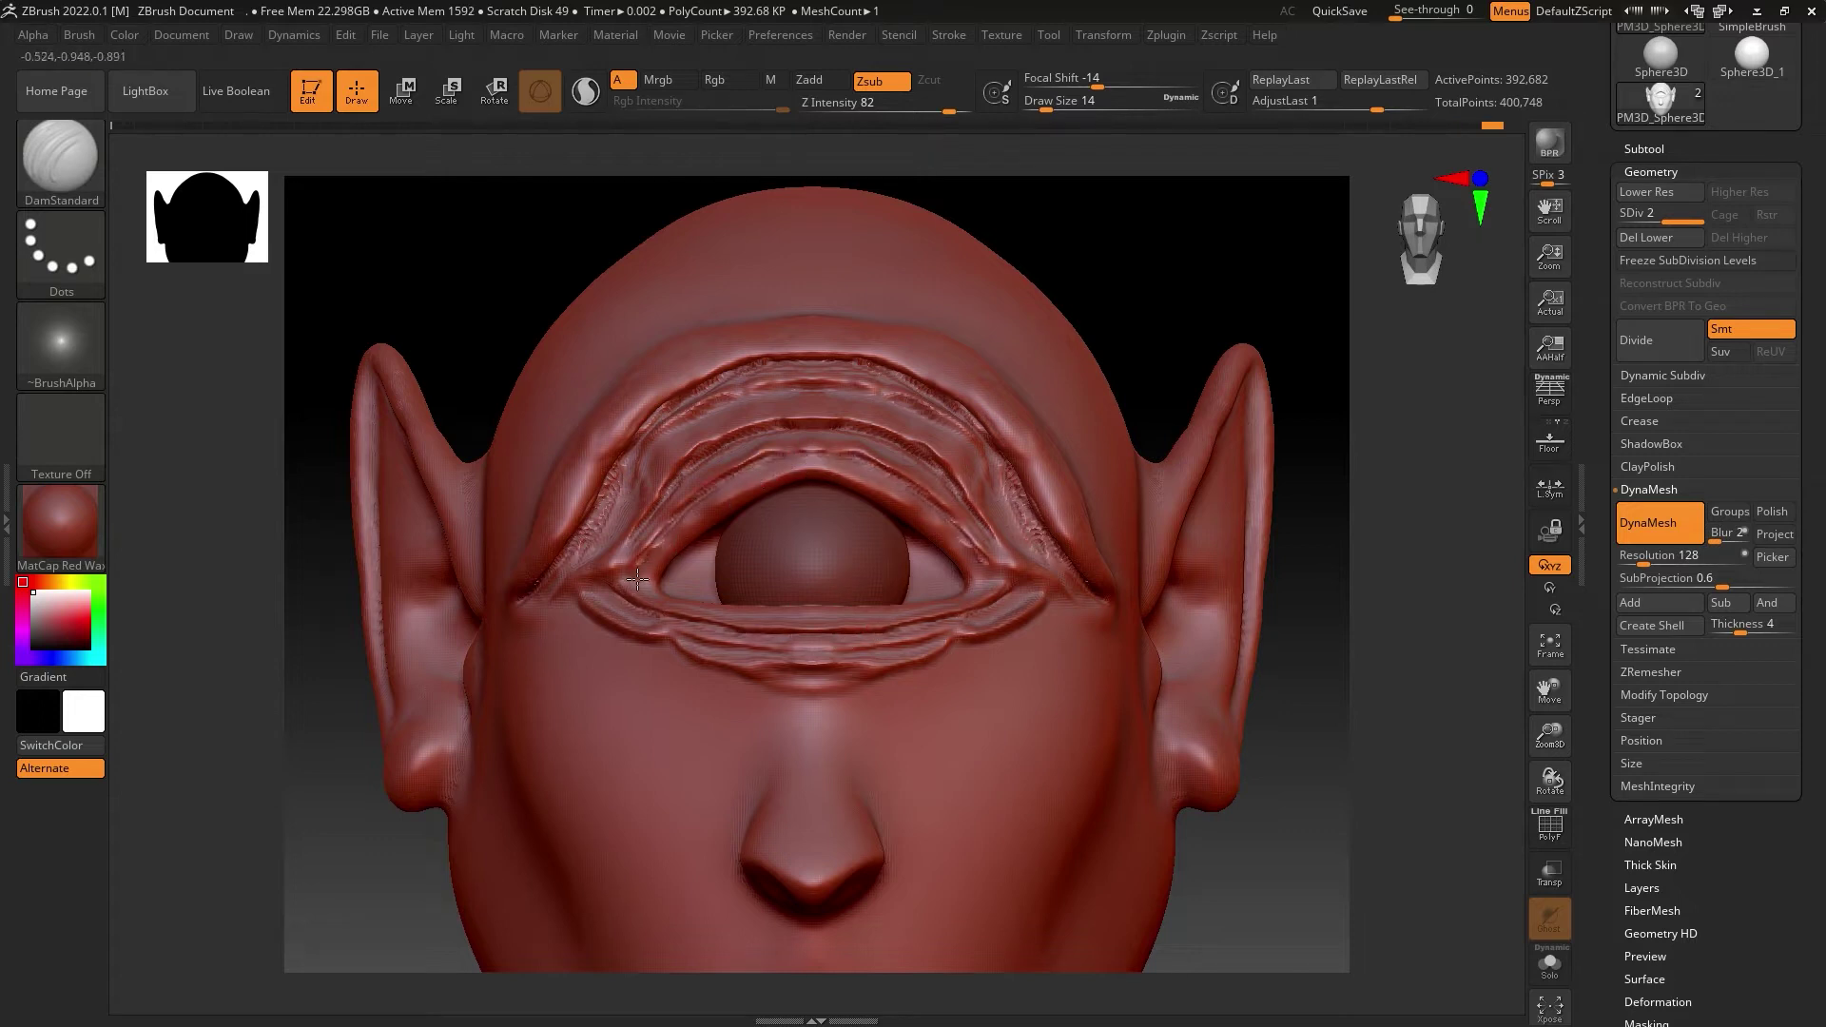
pyautogui.keyDown('shift'); pyautogui.moveTo(590, 523); pyautogui.dragTo(586, 555); pyautogui.keyUp('shift')
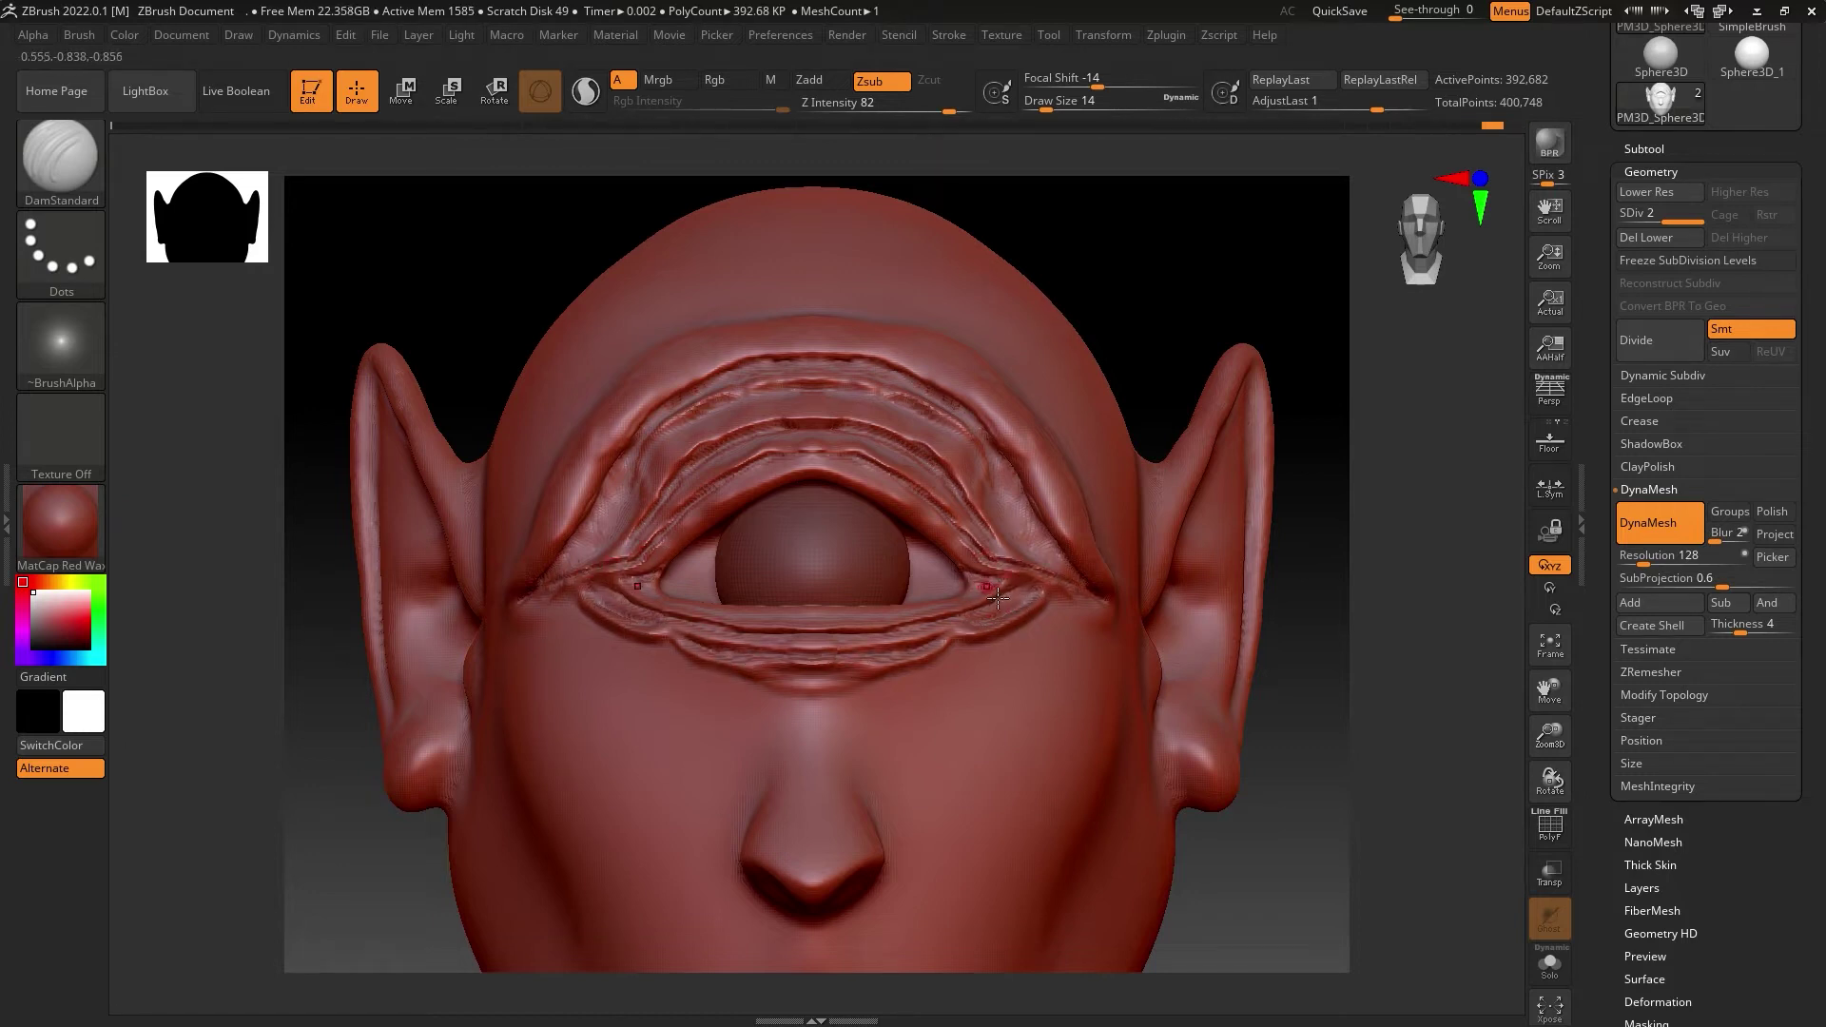
pyautogui.keyDown('shift'); pyautogui.moveTo(705, 677); pyautogui.dragTo(686, 561); pyautogui.keyUp('shift')
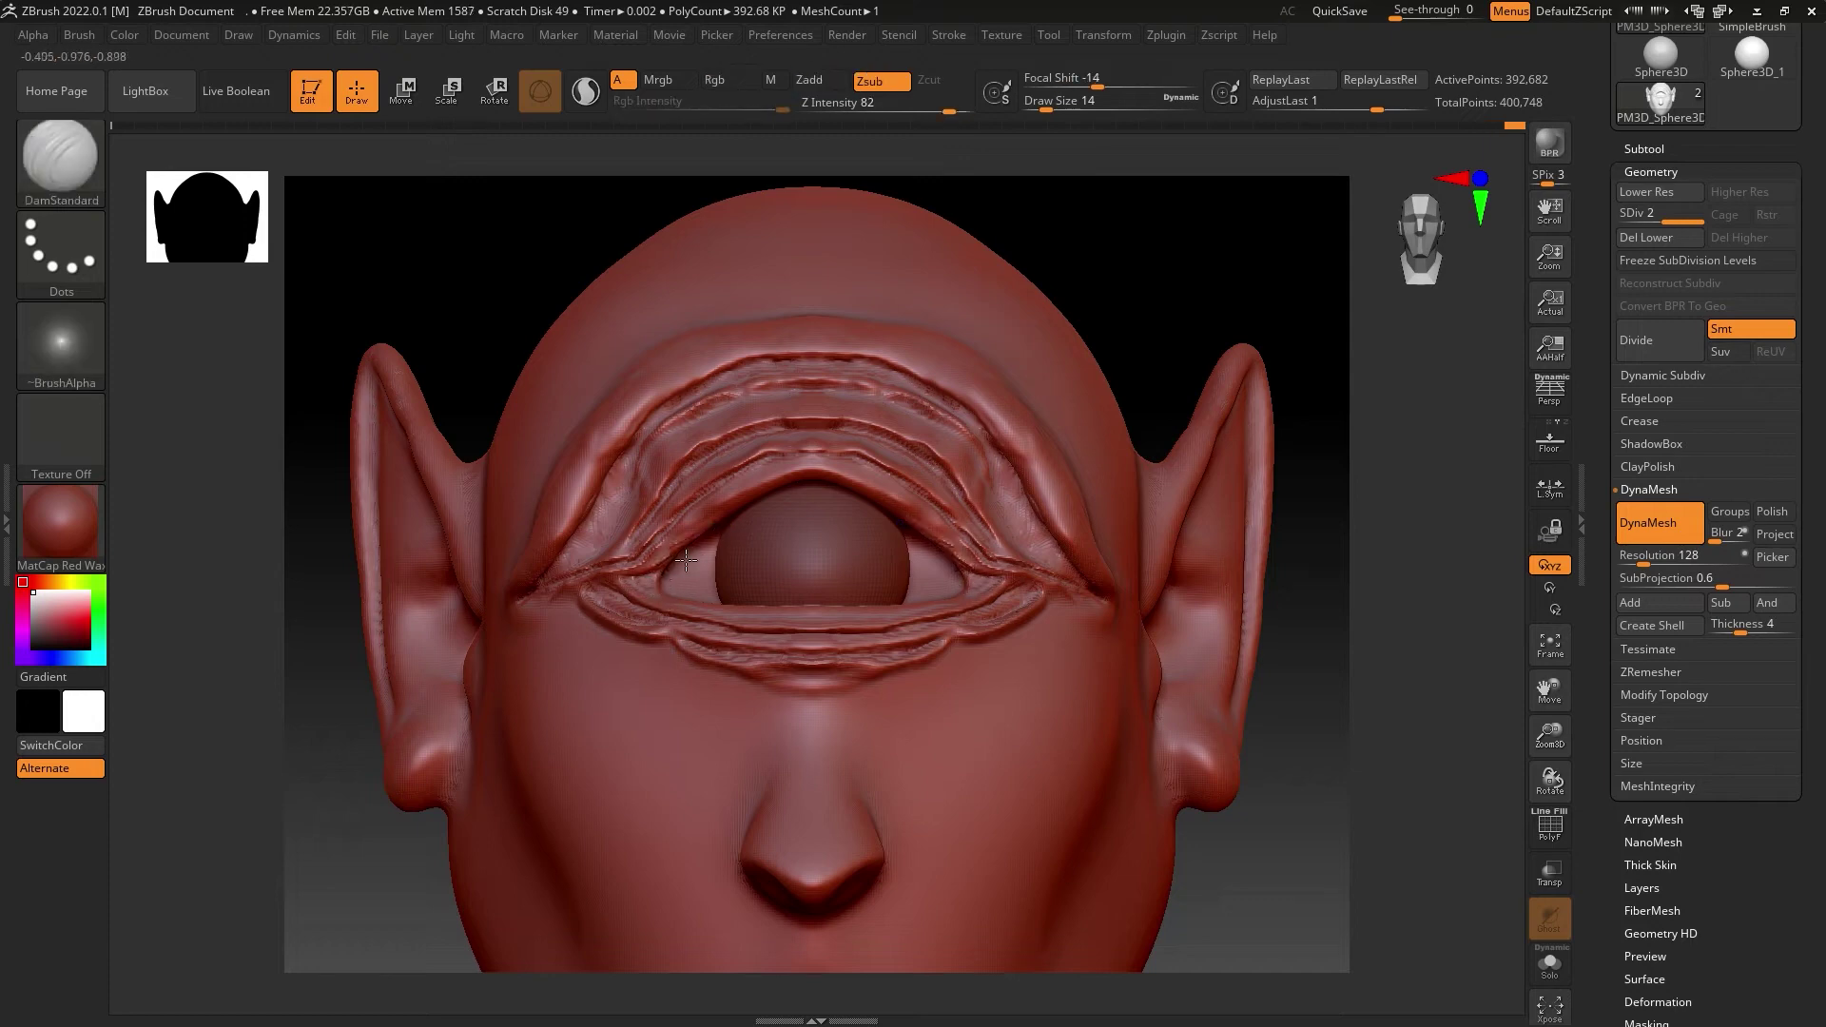
pyautogui.keyDown('shift'); pyautogui.moveTo(799, 490); pyautogui.dragTo(695, 549); pyautogui.keyUp('shift')
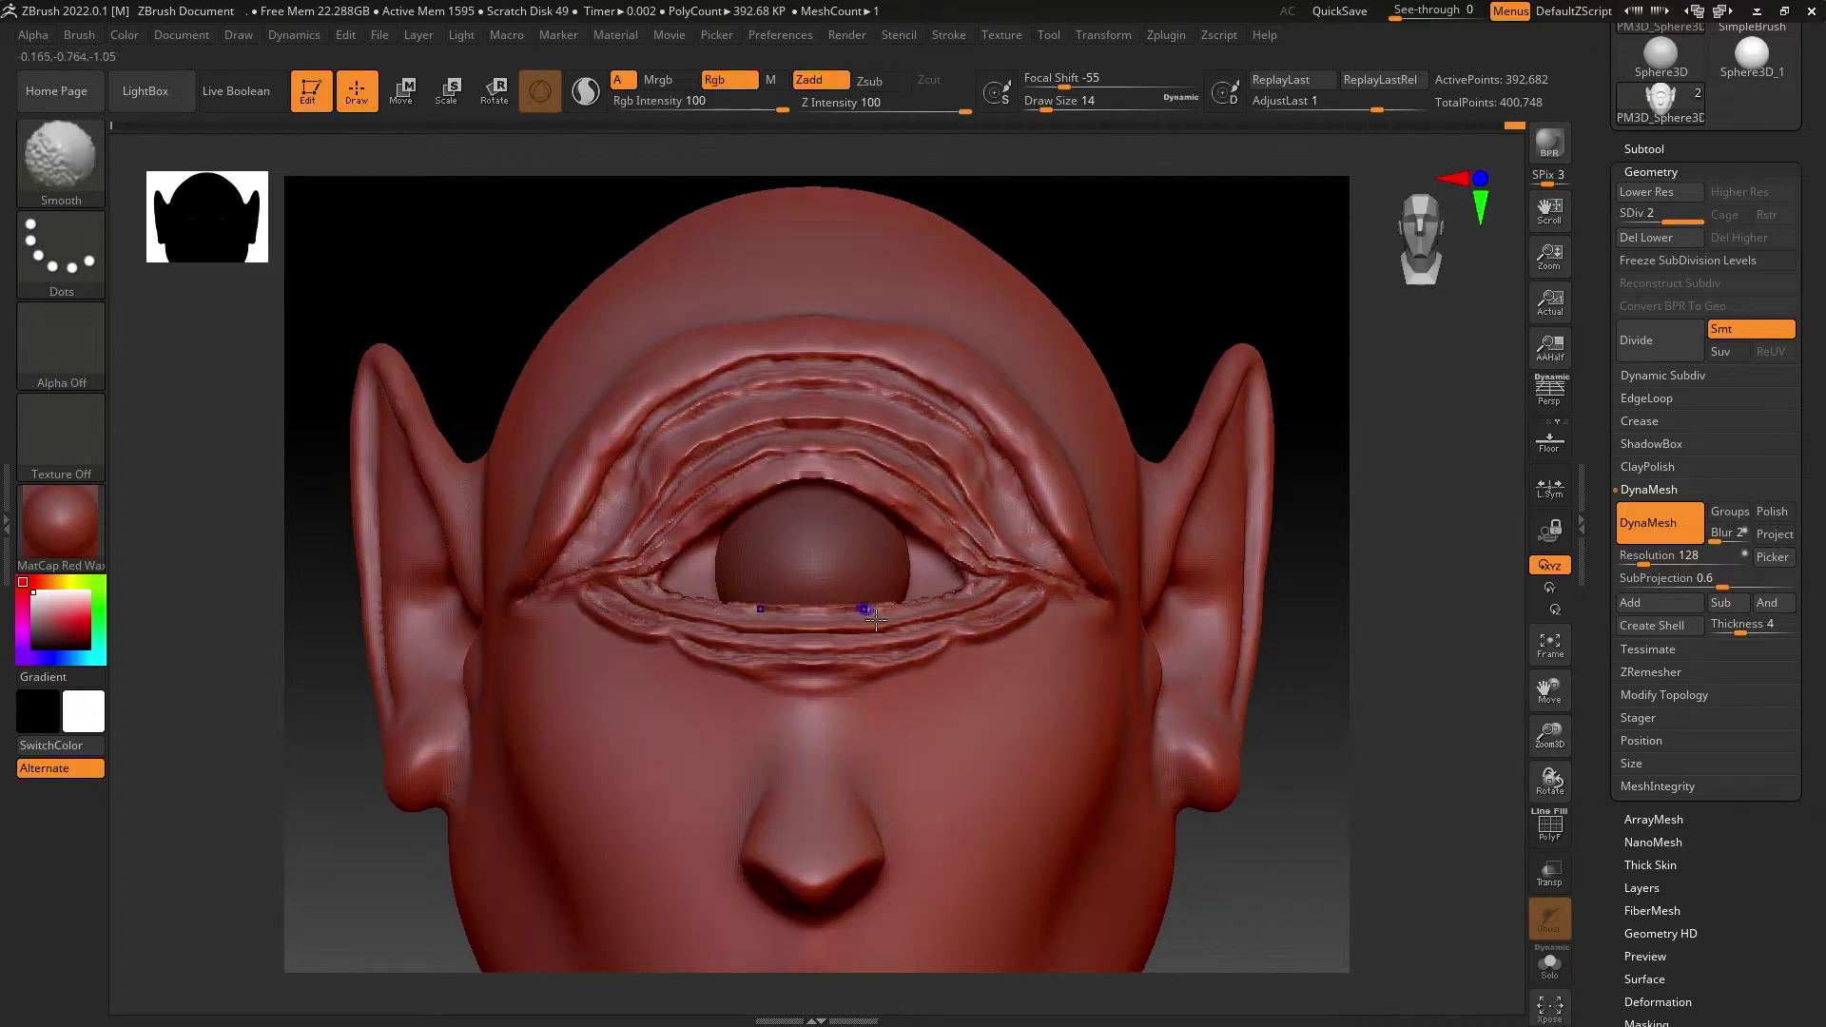
# Step: Pull the nose tip and sides outward with the Move brush, checking side and underside views
pyautogui.moveTo(1008, 447); pyautogui.dragTo(1050, 431)
pyautogui.press('b')
pyautogui.press('m')
pyautogui.press('v')
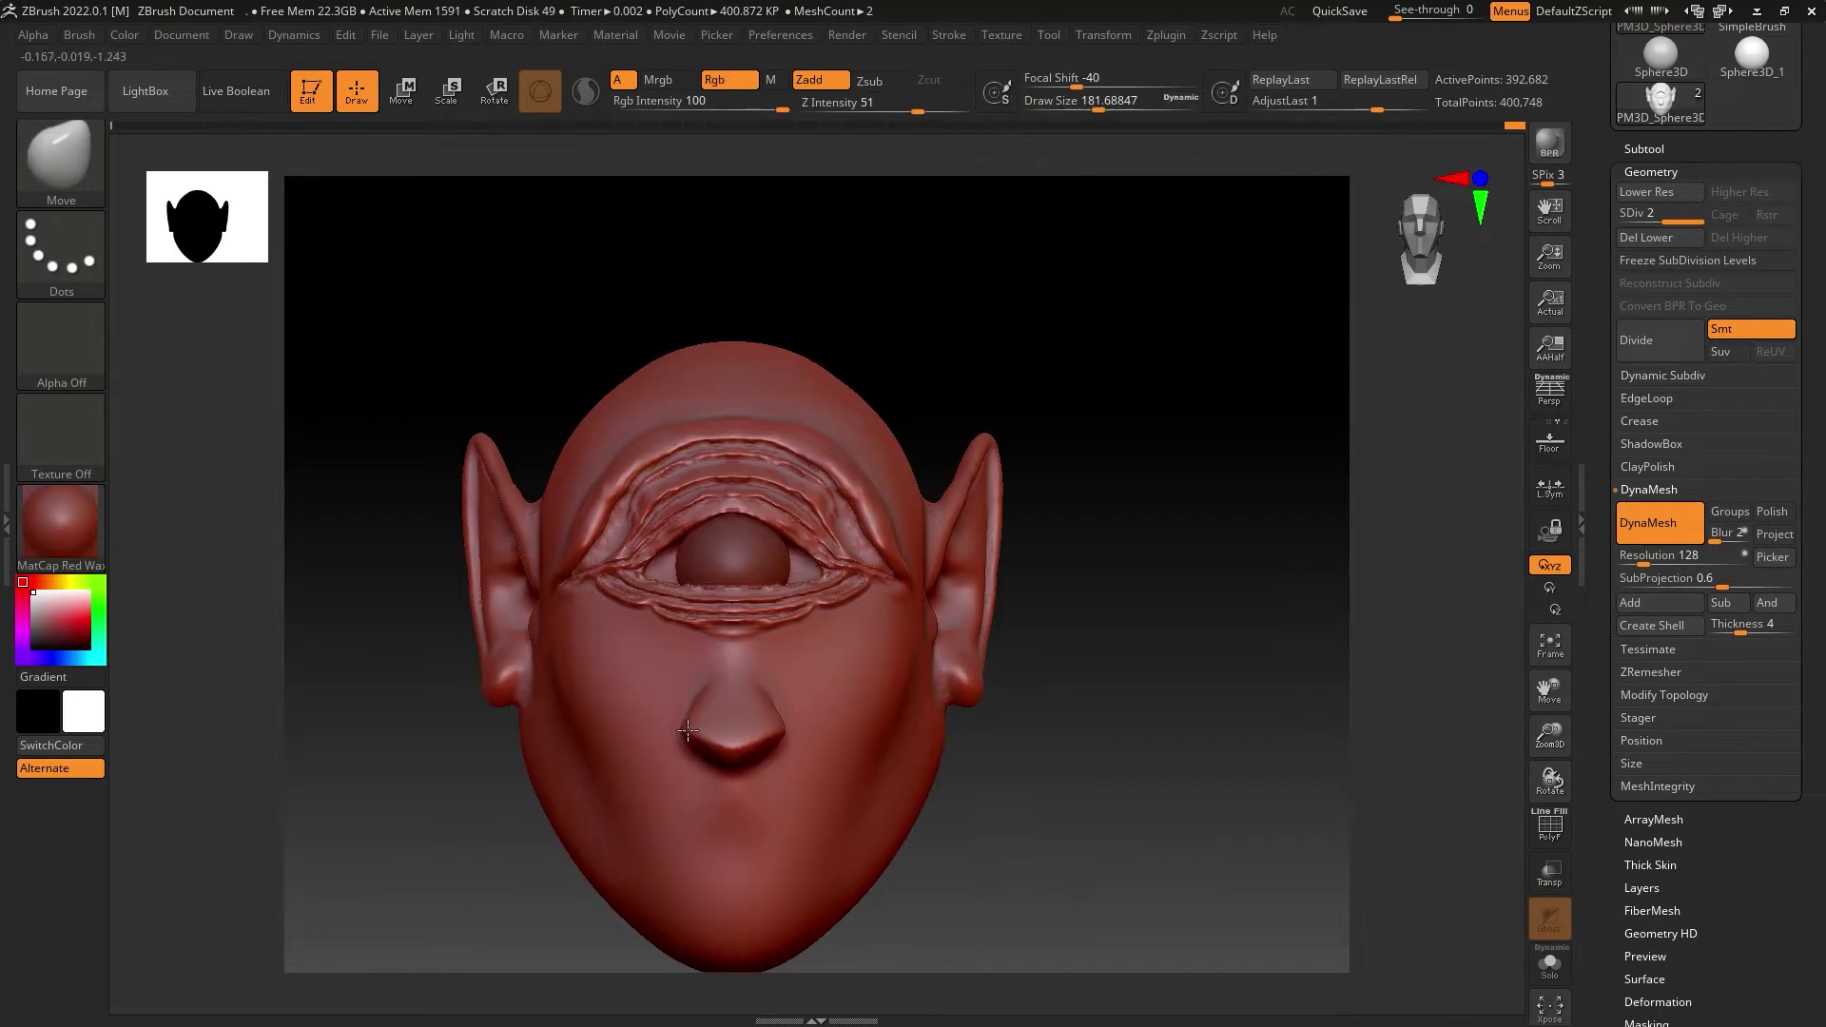
pyautogui.moveTo(1094, 618); pyautogui.dragTo(1237, 619)
pyautogui.moveTo(680, 689); pyautogui.dragTo(737, 699)
pyautogui.moveTo(1236, 618); pyautogui.dragTo(1093, 619)
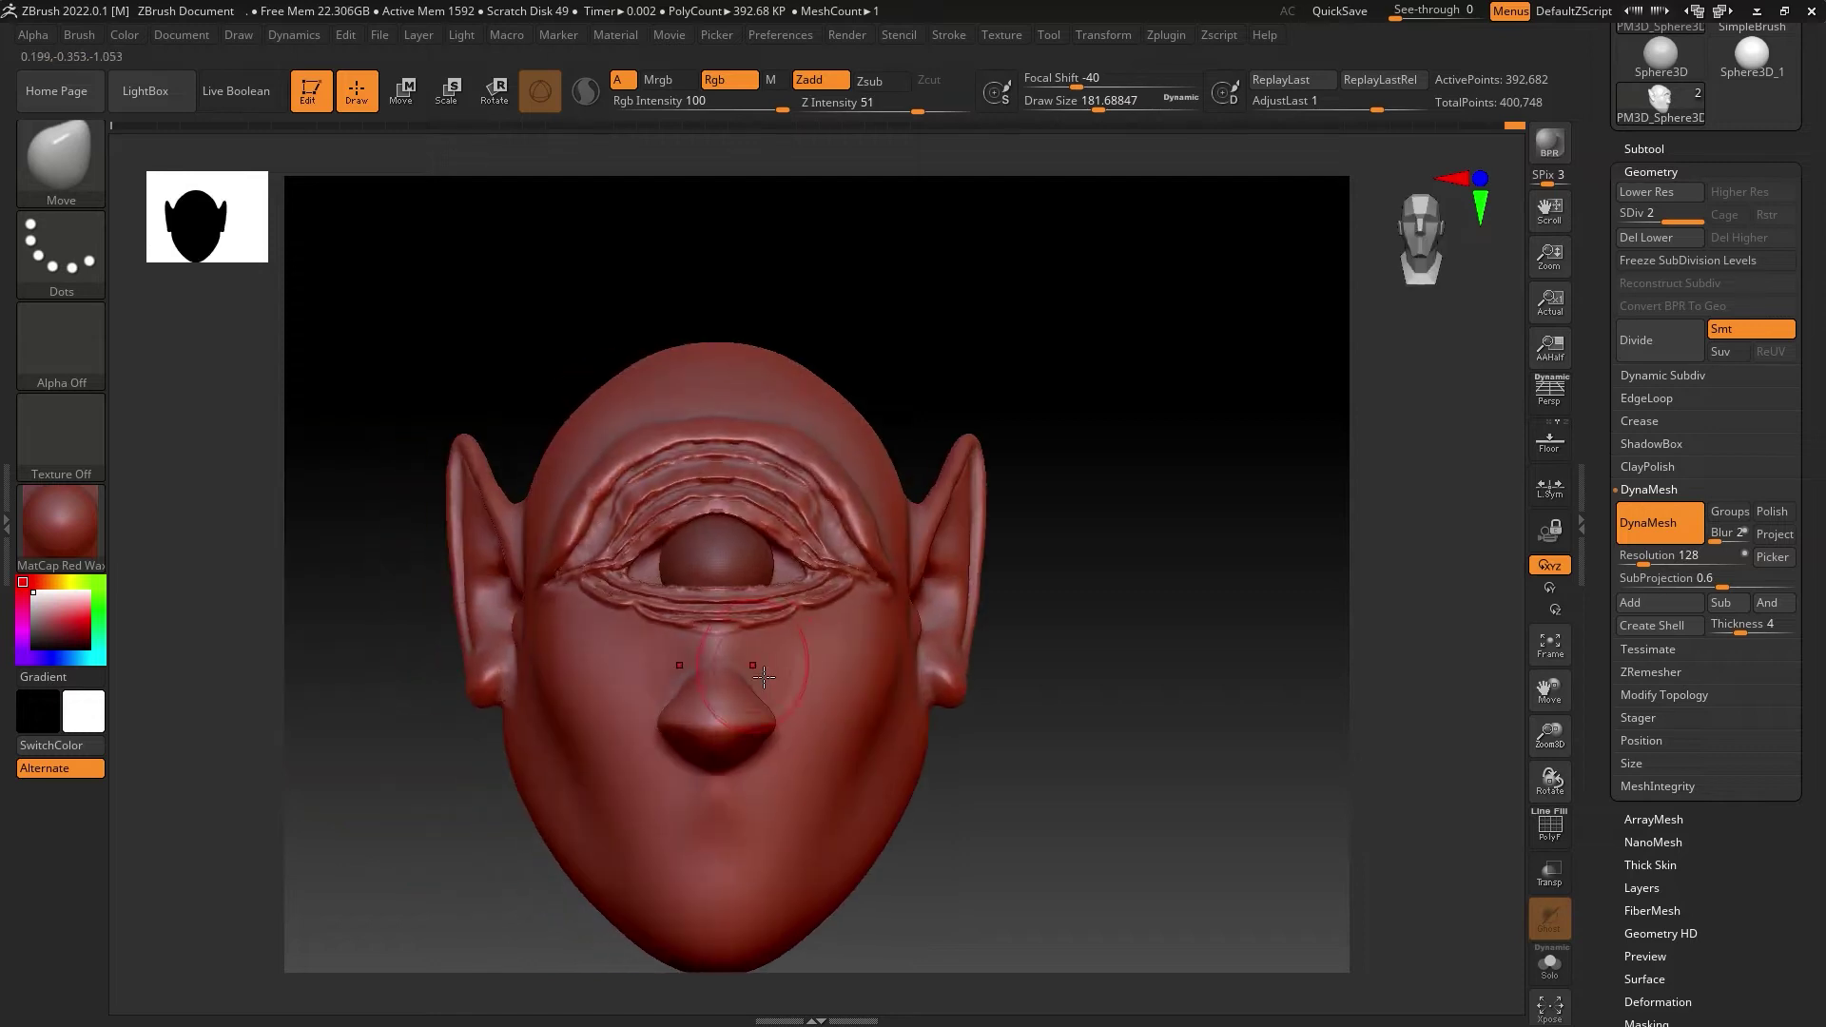
pyautogui.moveTo(1101, 110); pyautogui.dragTo(1075, 110)
pyautogui.moveTo(668, 706)
pyautogui.keyDown('shift'); pyautogui.mouseDown(button='right')
pyautogui.moveTo(713, 705)
pyautogui.moveTo(741, 799)
pyautogui.moveTo(912, 426)
pyautogui.mouseUp(button='right'); pyautogui.keyUp('shift')
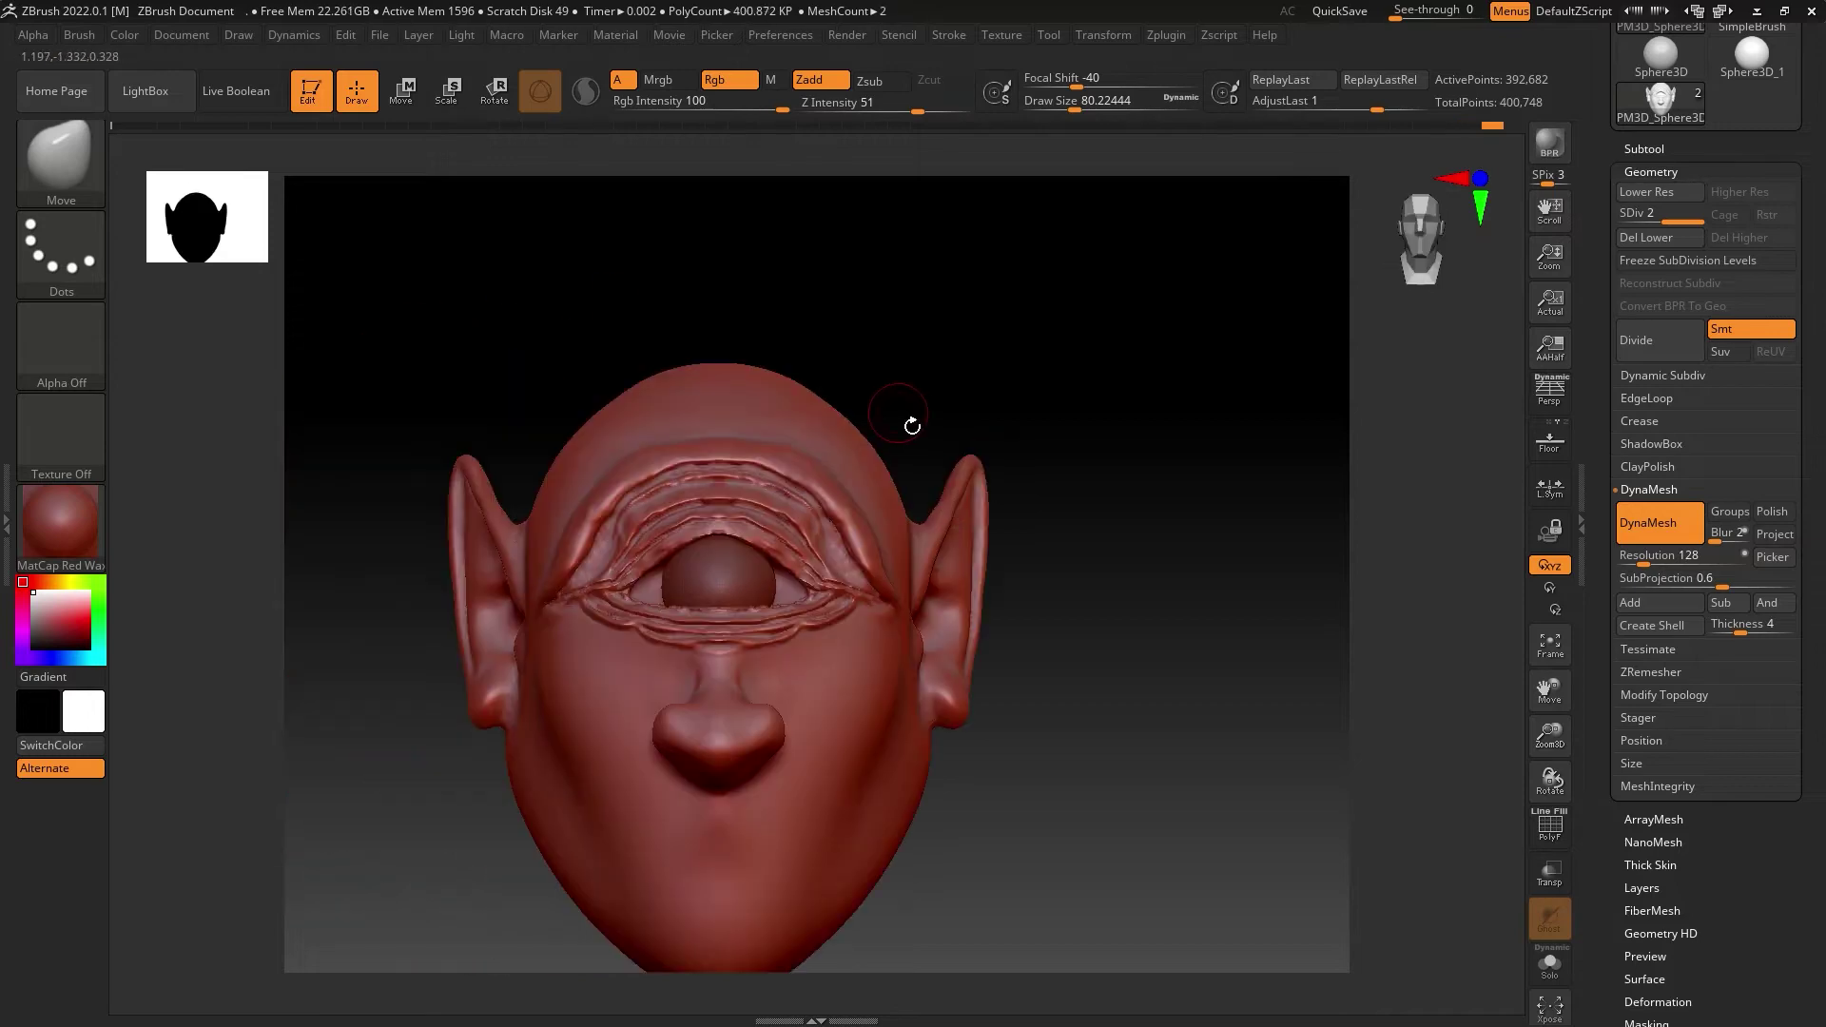
pyautogui.moveTo(681, 771); pyautogui.dragTo(700, 756, button='right')
# Step: With Clay active, subdivide the head to SDiv 3 at about 1.57 million points
pyautogui.press('b')
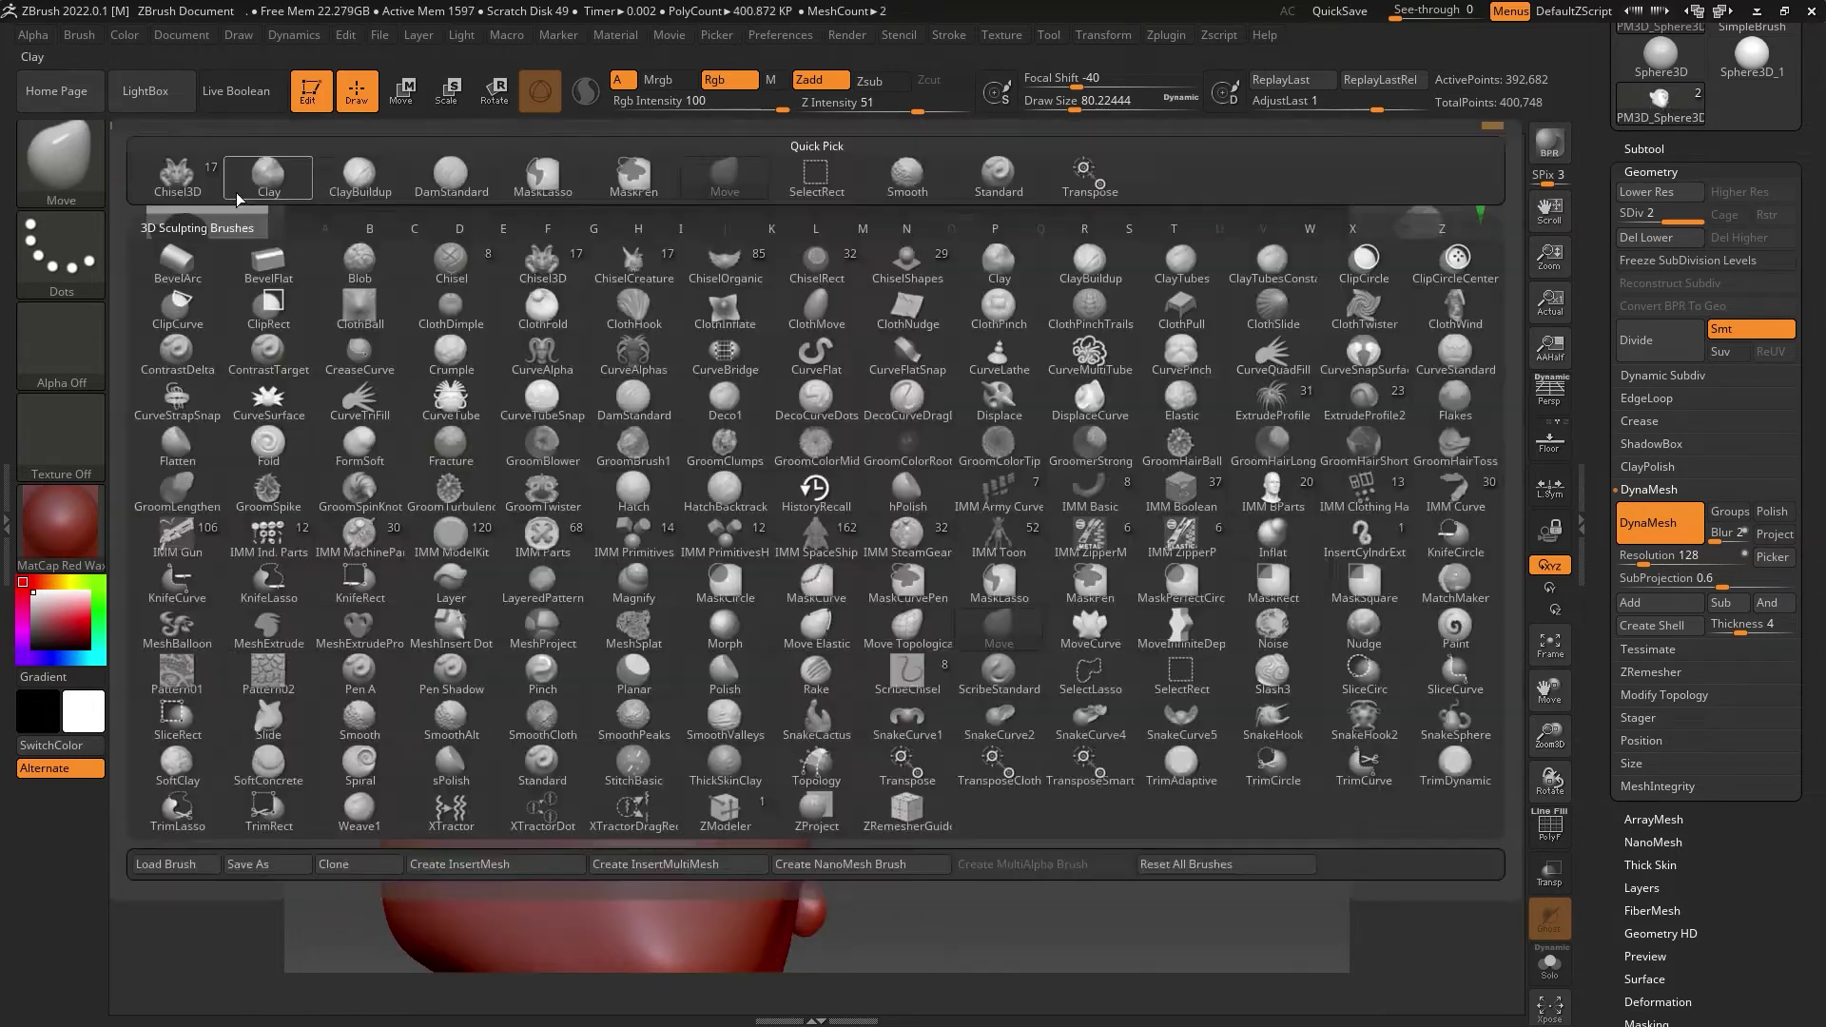
pyautogui.press('c')
pyautogui.press('l')
pyautogui.moveTo(702, 754)
pyautogui.keyDown('shift'); pyautogui.mouseDown(button='right')
pyautogui.moveTo(905, 404)
pyautogui.moveTo(949, 461)
pyautogui.moveTo(873, 521)
pyautogui.moveTo(859, 383)
pyautogui.moveTo(770, 396)
pyautogui.moveTo(824, 537)
pyautogui.mouseUp(button='right'); pyautogui.keyUp('shift')
pyautogui.press('ctrl')
pyautogui.hotkey('ctrl', 'd')
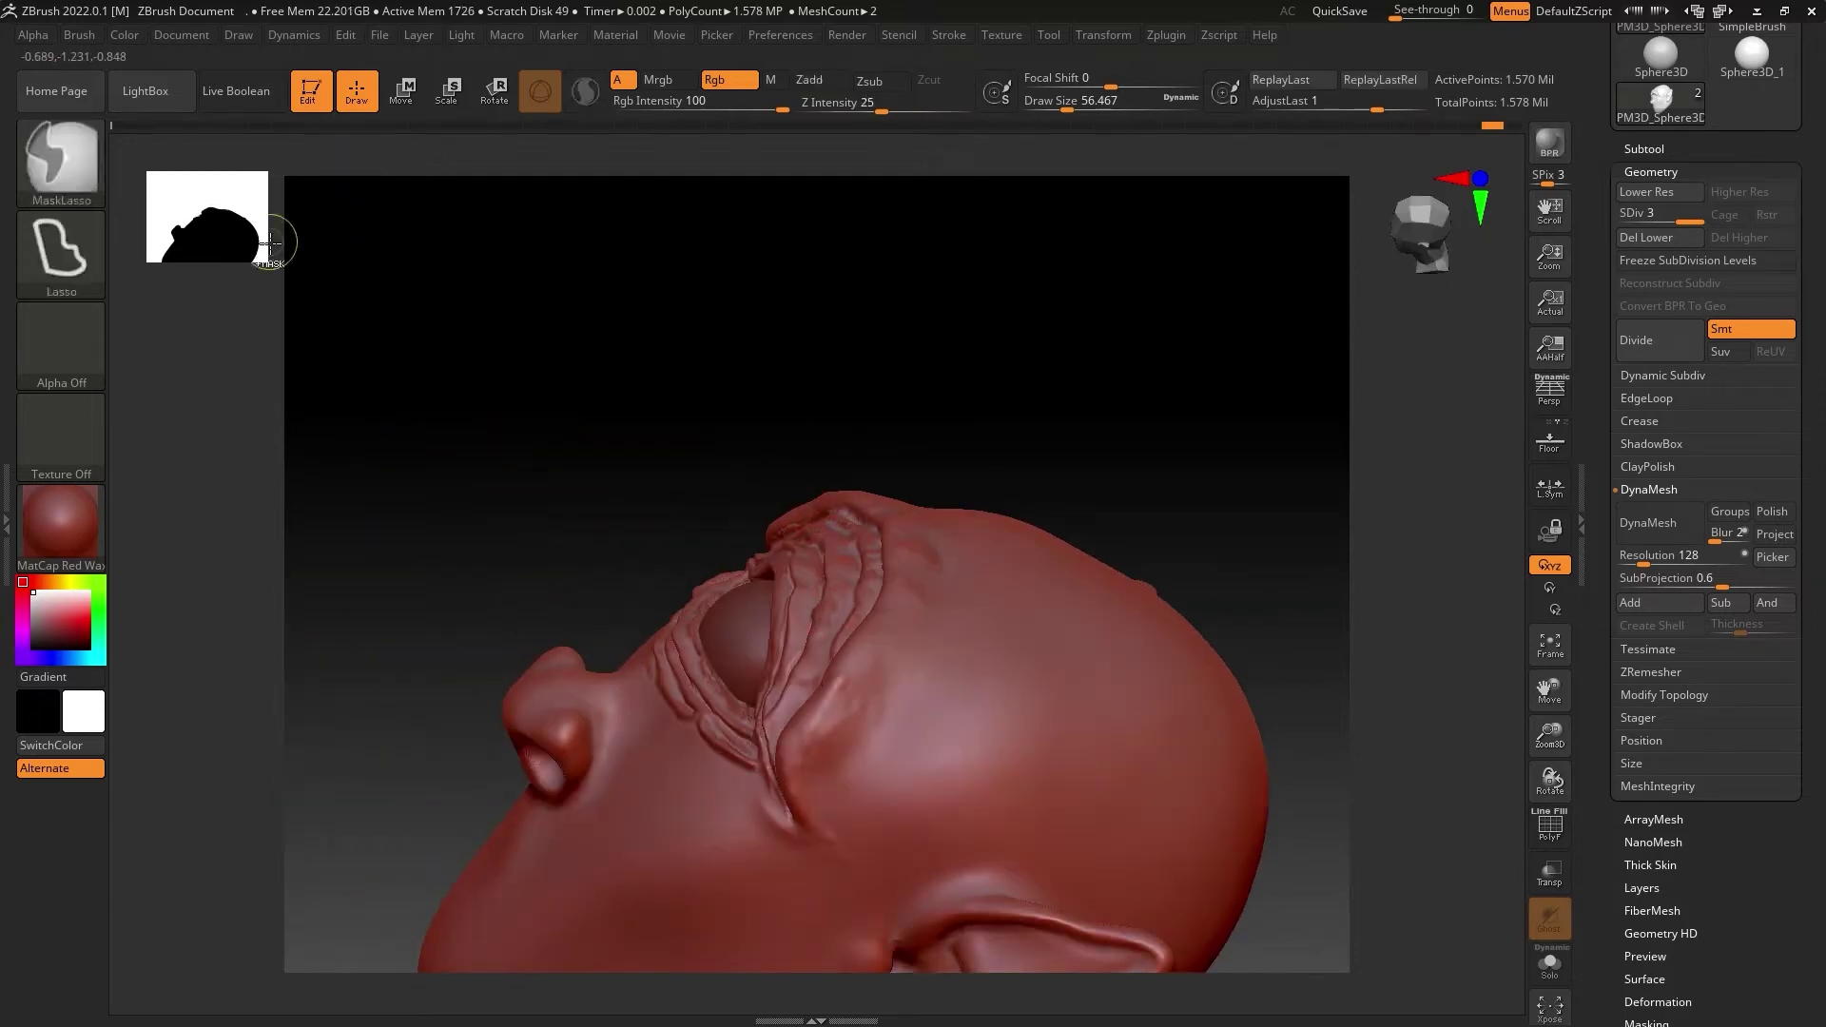
# Step: Shape the nostril wings with the Move brush, then pick the Standard brush
pyautogui.press('b')
pyautogui.press('m')
pyautogui.press('v')
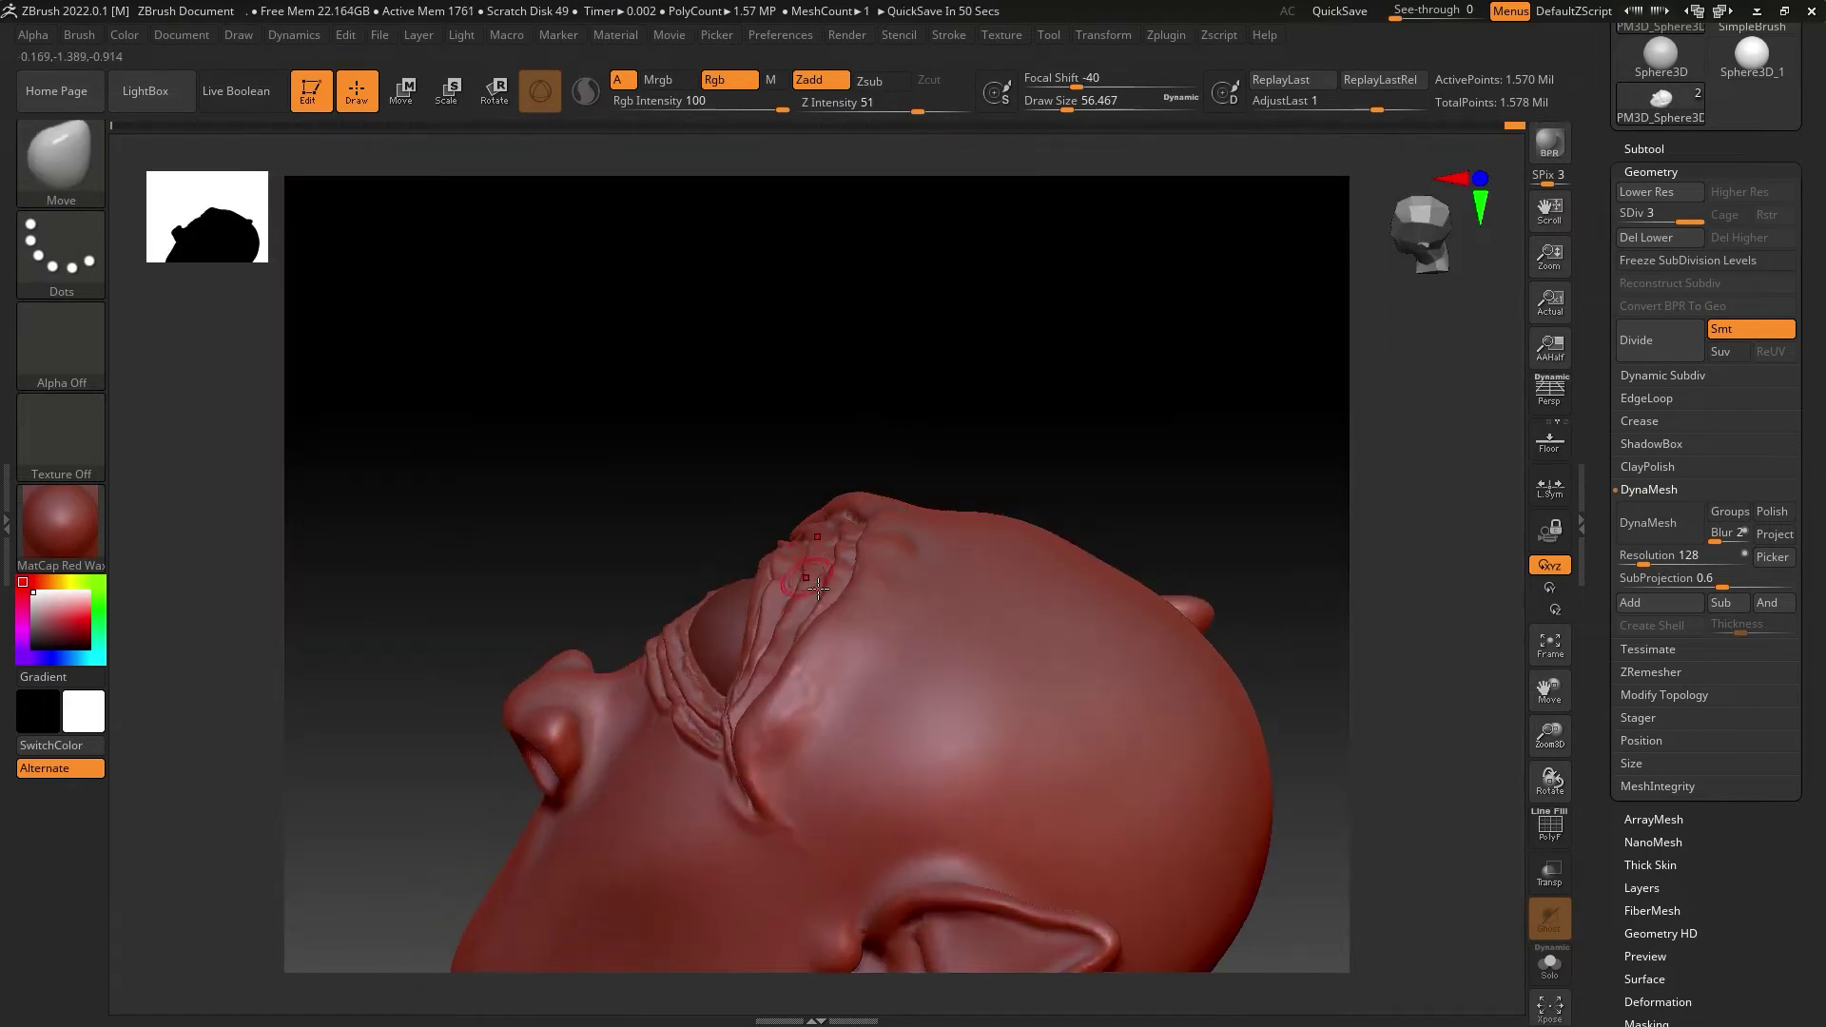
pyautogui.moveTo(870, 539)
pyautogui.mouseDown(button='right')
pyautogui.moveTo(823, 567)
pyautogui.moveTo(651, 547)
pyautogui.mouseUp(button='right')
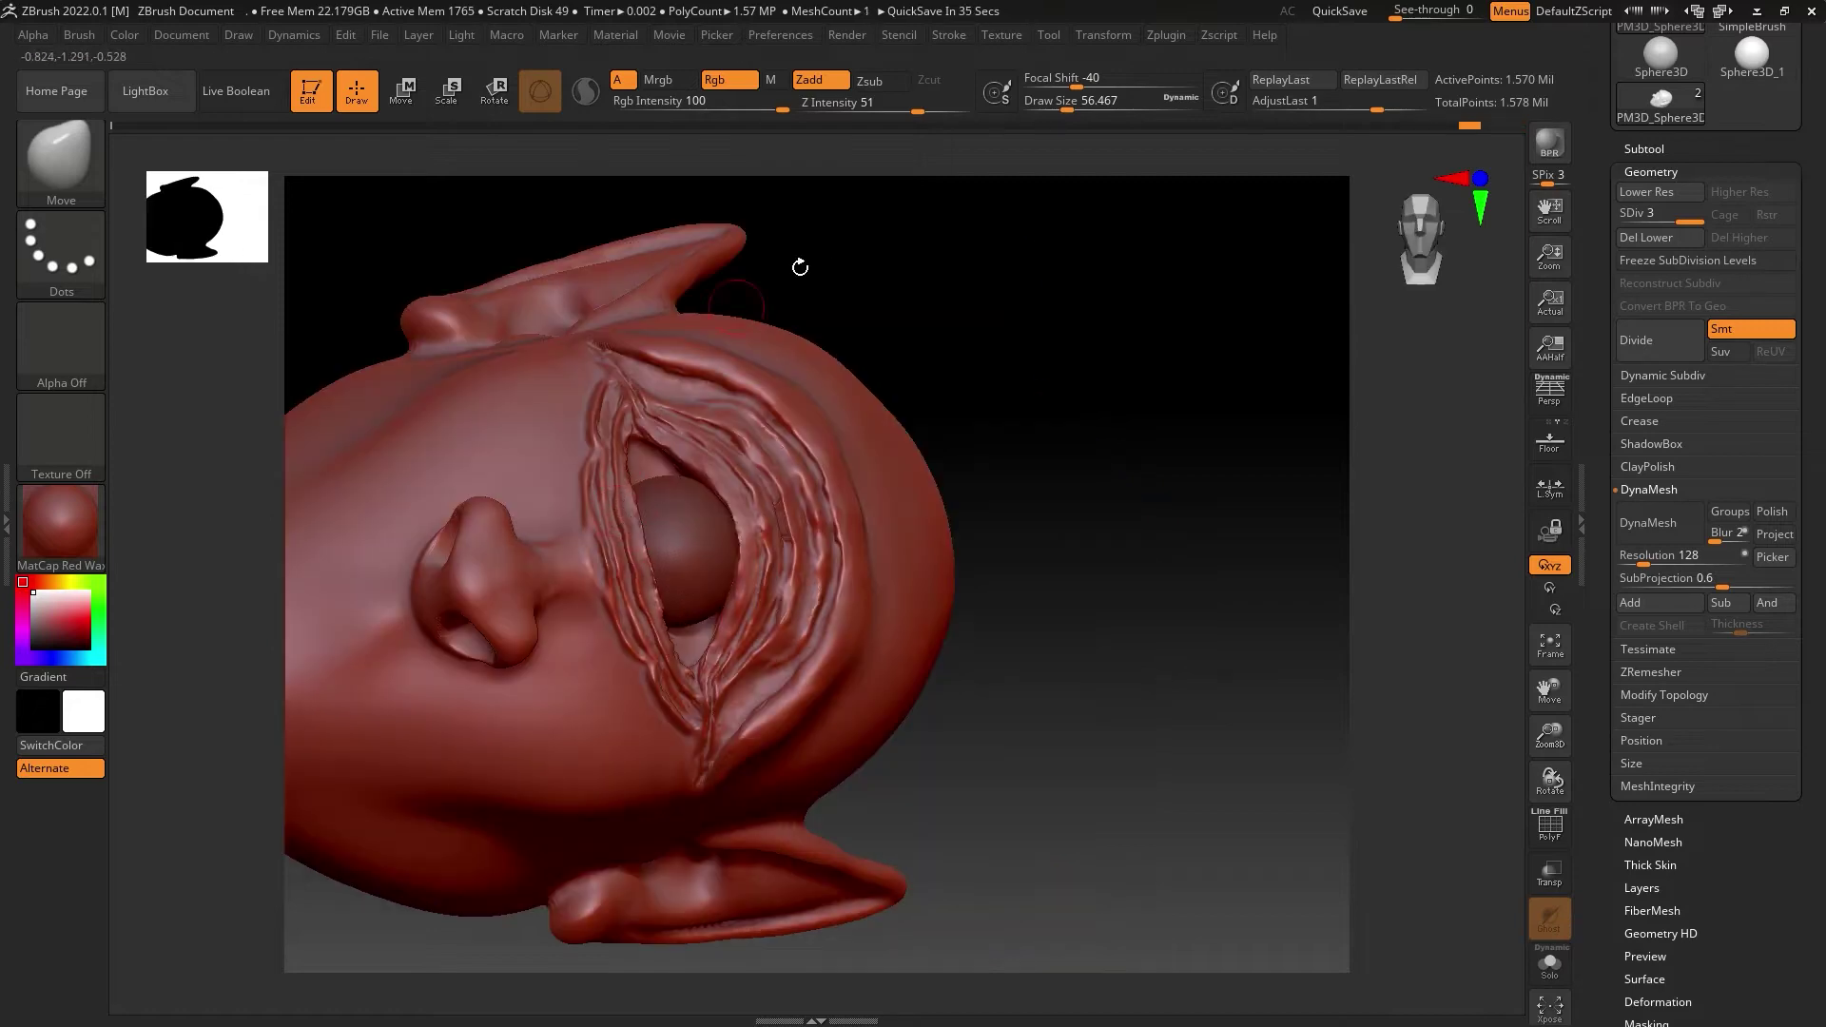
pyautogui.moveTo(800, 267); pyautogui.dragTo(951, 571, button='right')
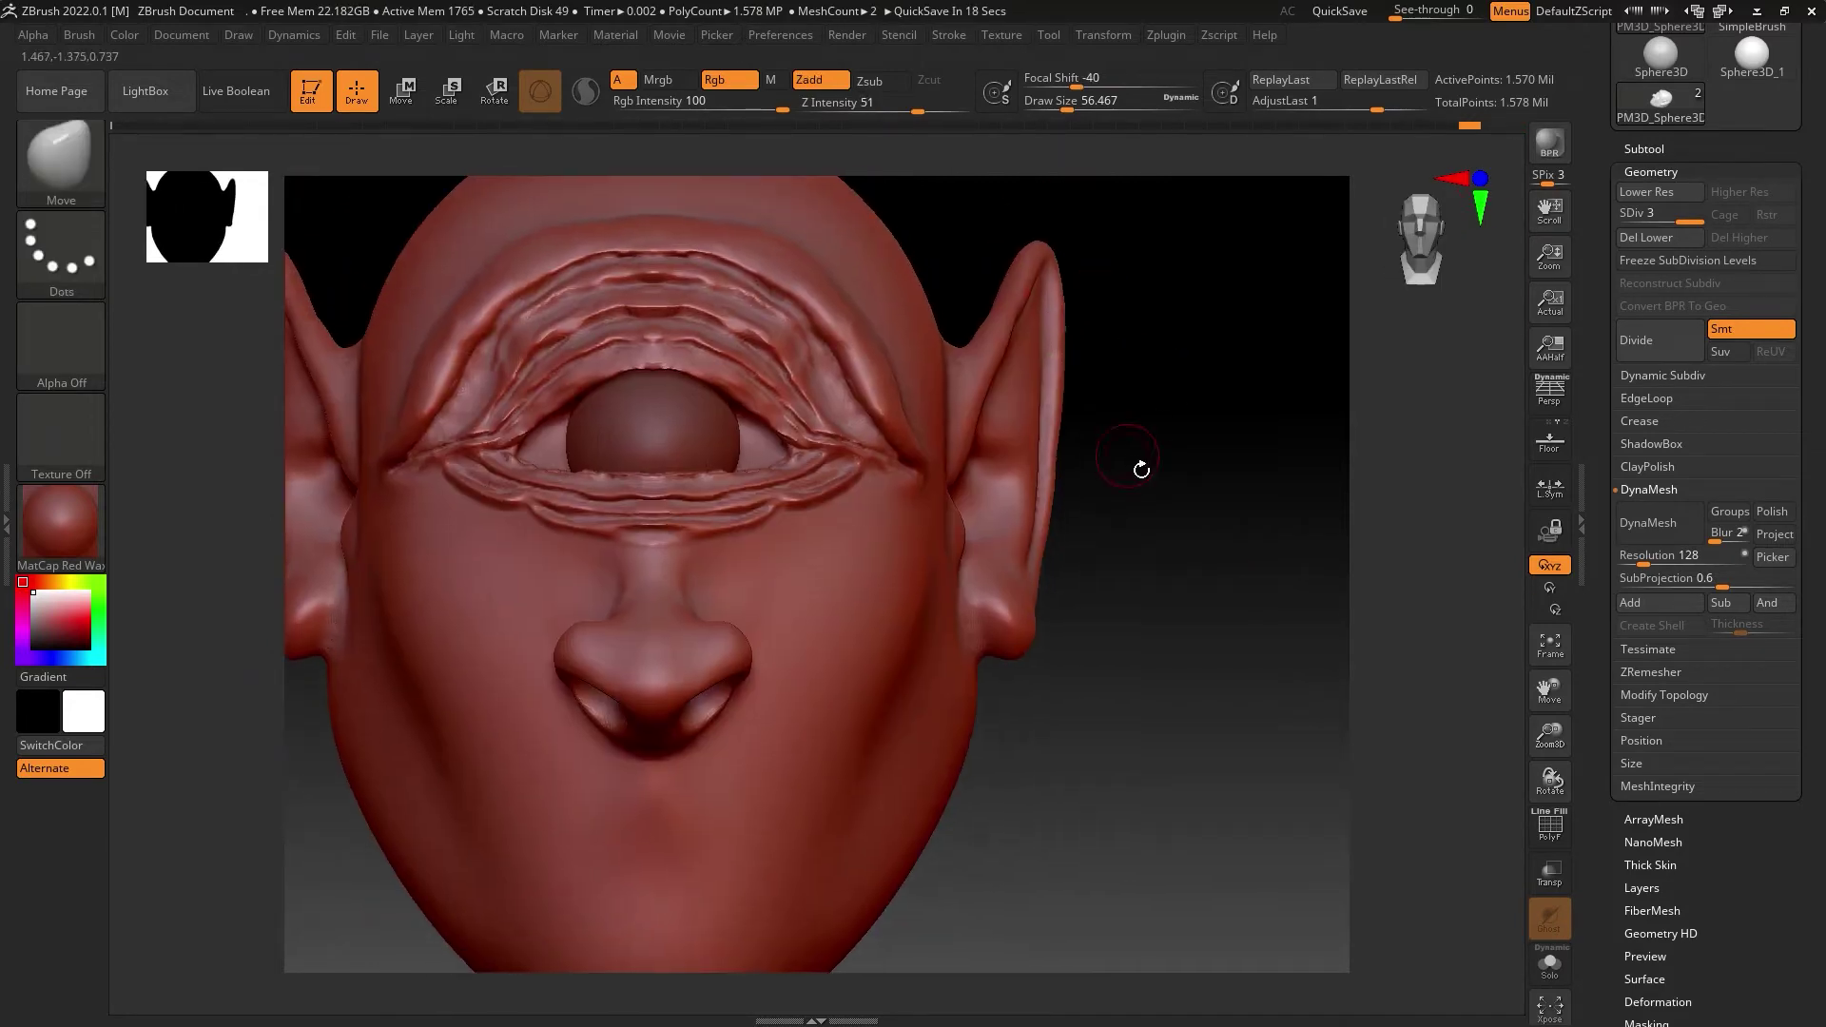
pyautogui.moveTo(1140, 470); pyautogui.dragTo(992, 186, button='right')
pyautogui.press('b')
pyautogui.press('s')
pyautogui.press('t')
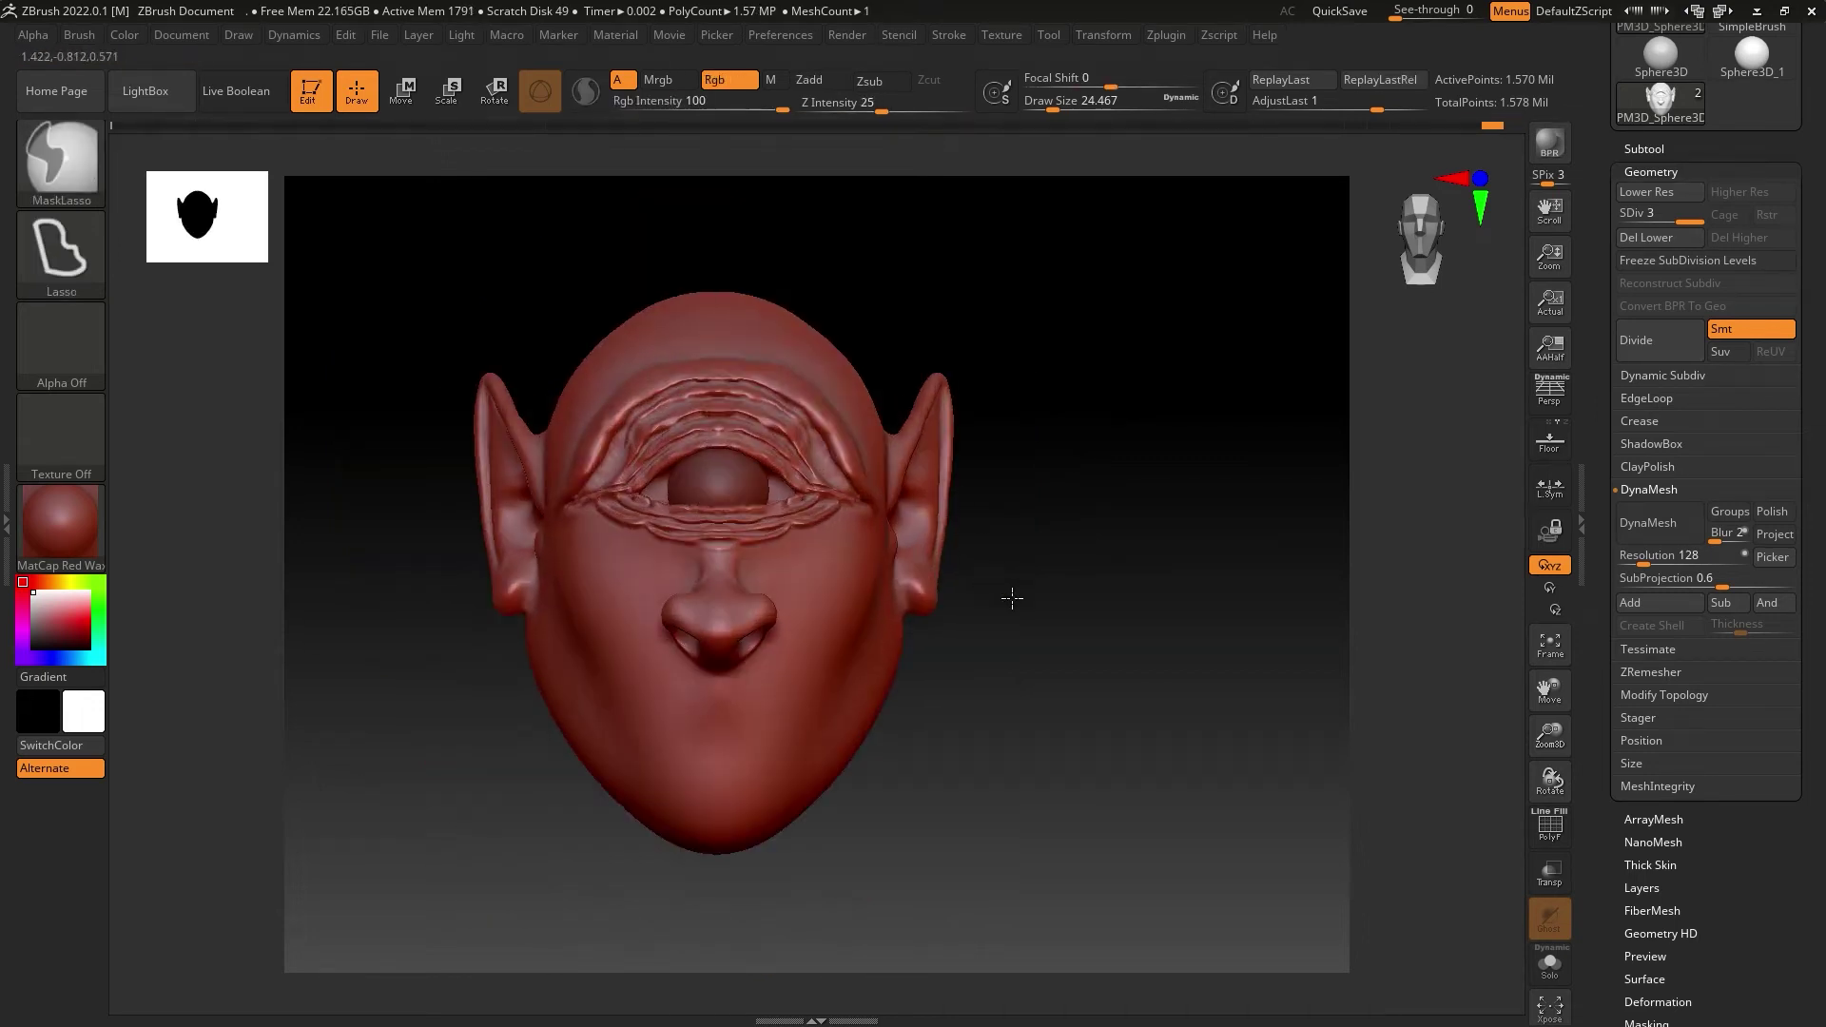
# Step: Mask around the mouth and smooth the upper lip area
pyautogui.moveTo(951, 570); pyautogui.dragTo(1014, 600, button='right')
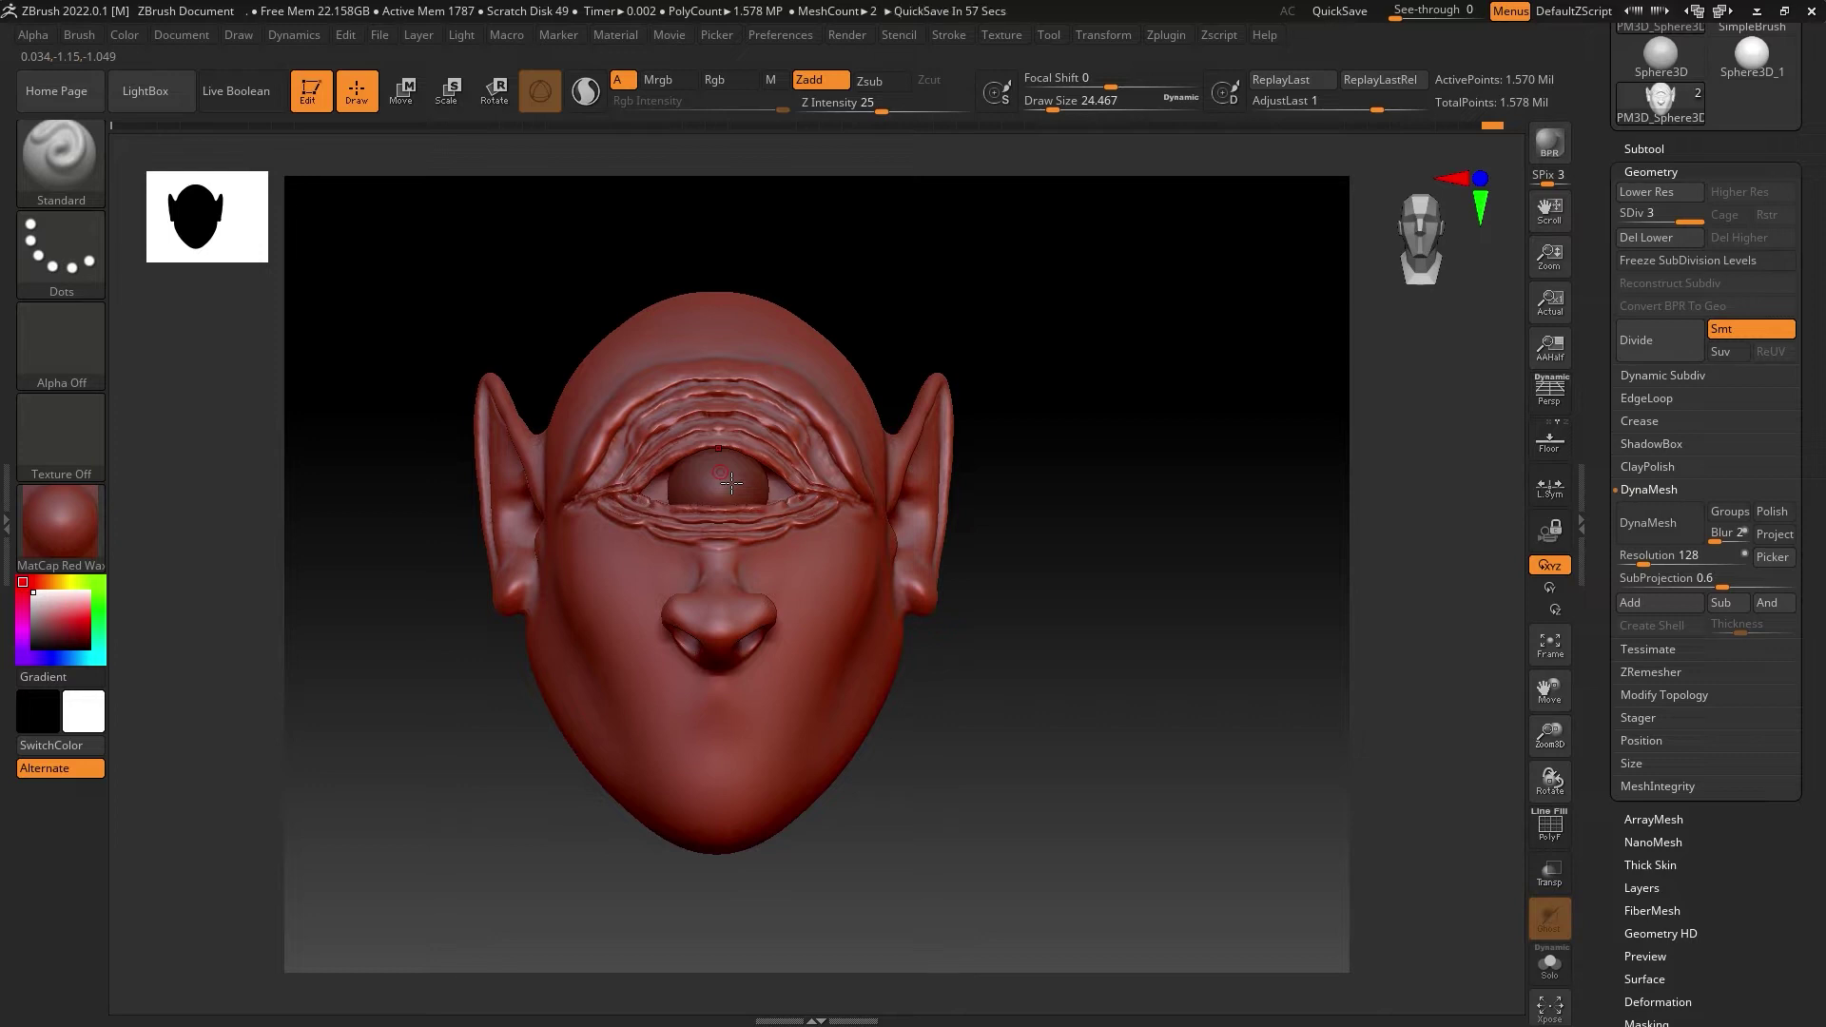
pyautogui.keyDown('ctrl'); pyautogui.moveTo(709, 640); pyautogui.dragTo(579, 582, button='right'); pyautogui.keyUp('ctrl')
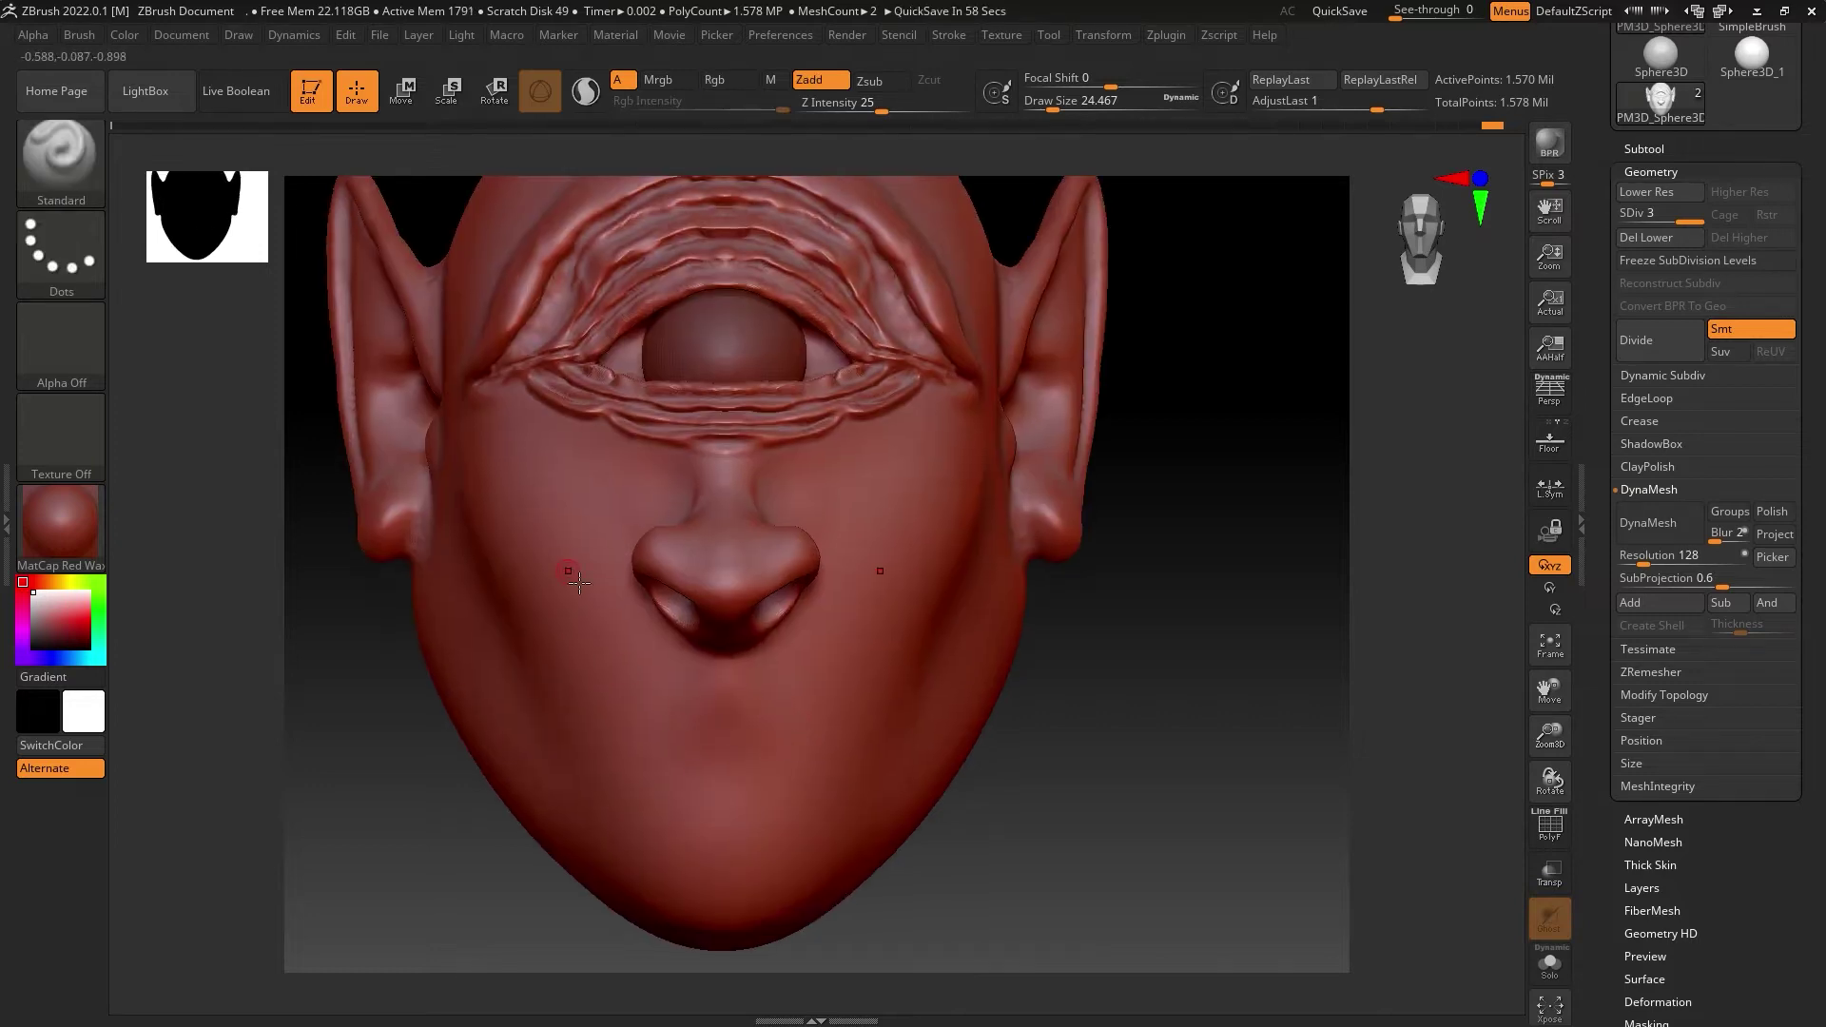
pyautogui.moveTo(713, 746)
pyautogui.keyDown('ctrl'); pyautogui.mouseDown()
pyautogui.moveTo(818, 766)
pyautogui.moveTo(611, 737)
pyautogui.moveTo(725, 738)
pyautogui.mouseUp(); pyautogui.keyUp('ctrl')
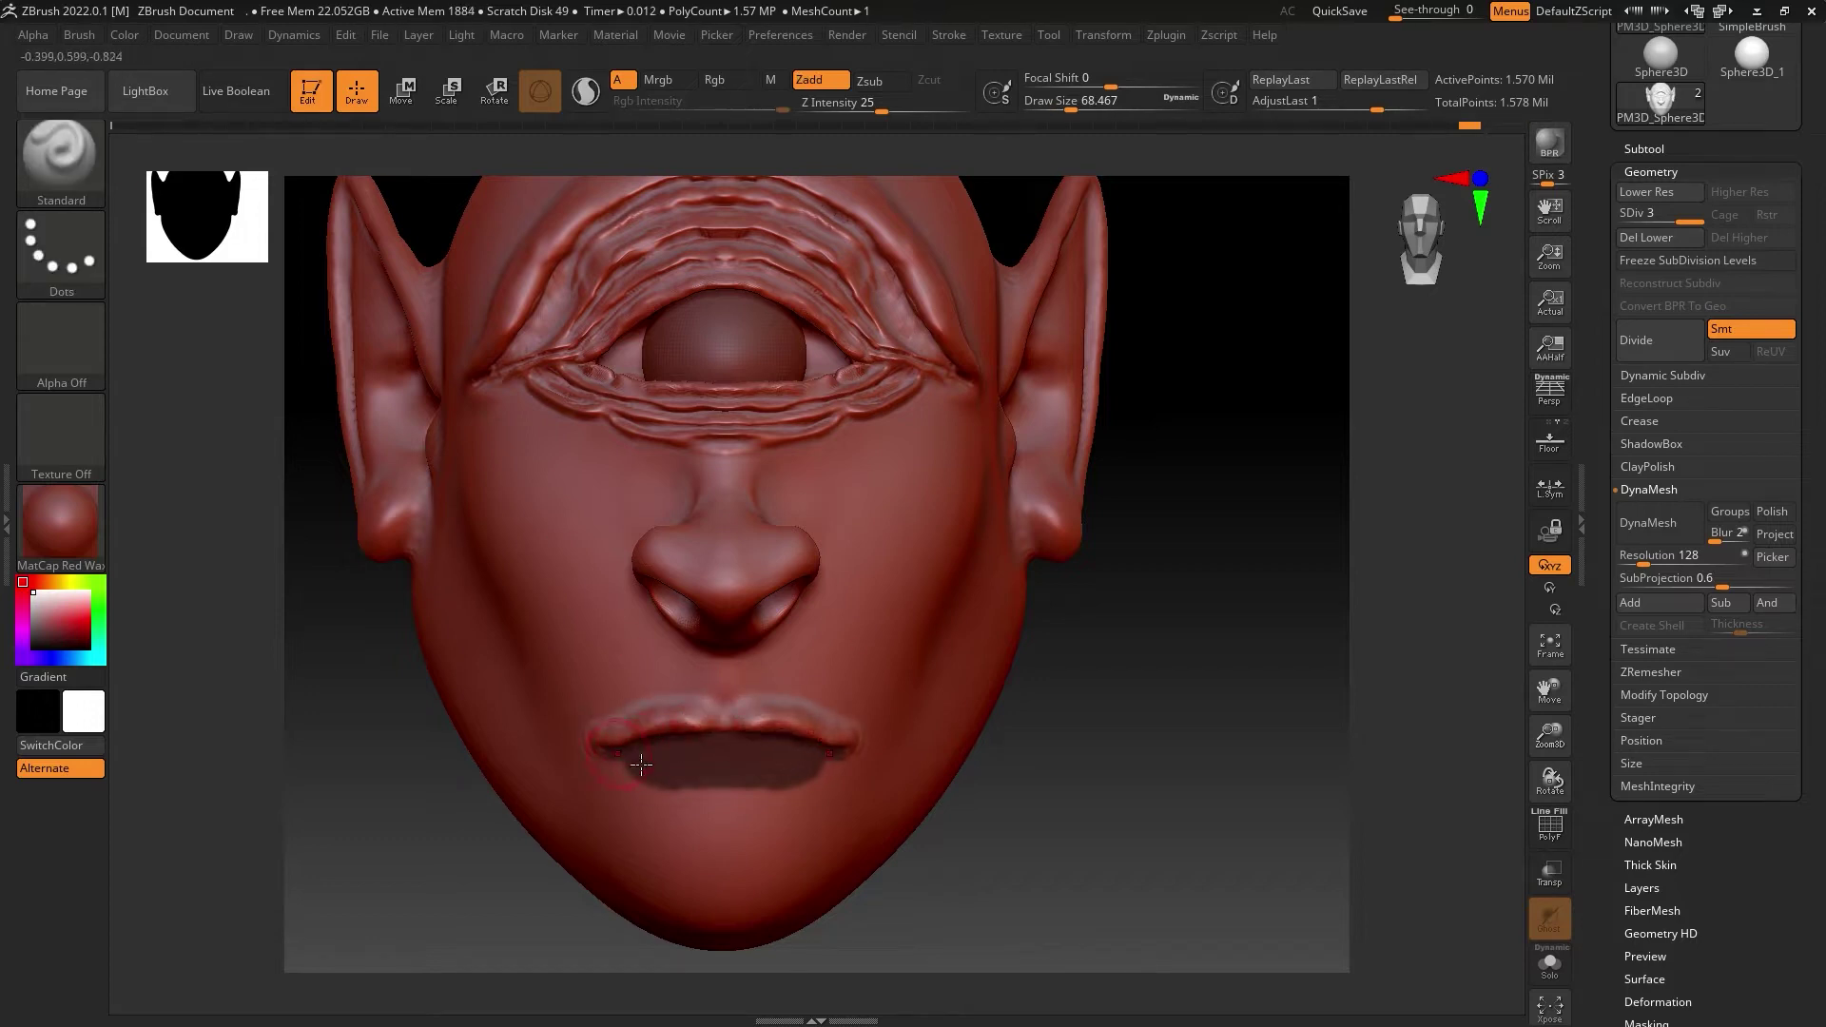
pyautogui.hotkey('ctrl', 'shift', 'a')
pyautogui.keyDown('ctrl'); pyautogui.moveTo(853, 721); pyautogui.dragTo(590, 737); pyautogui.keyUp('ctrl')
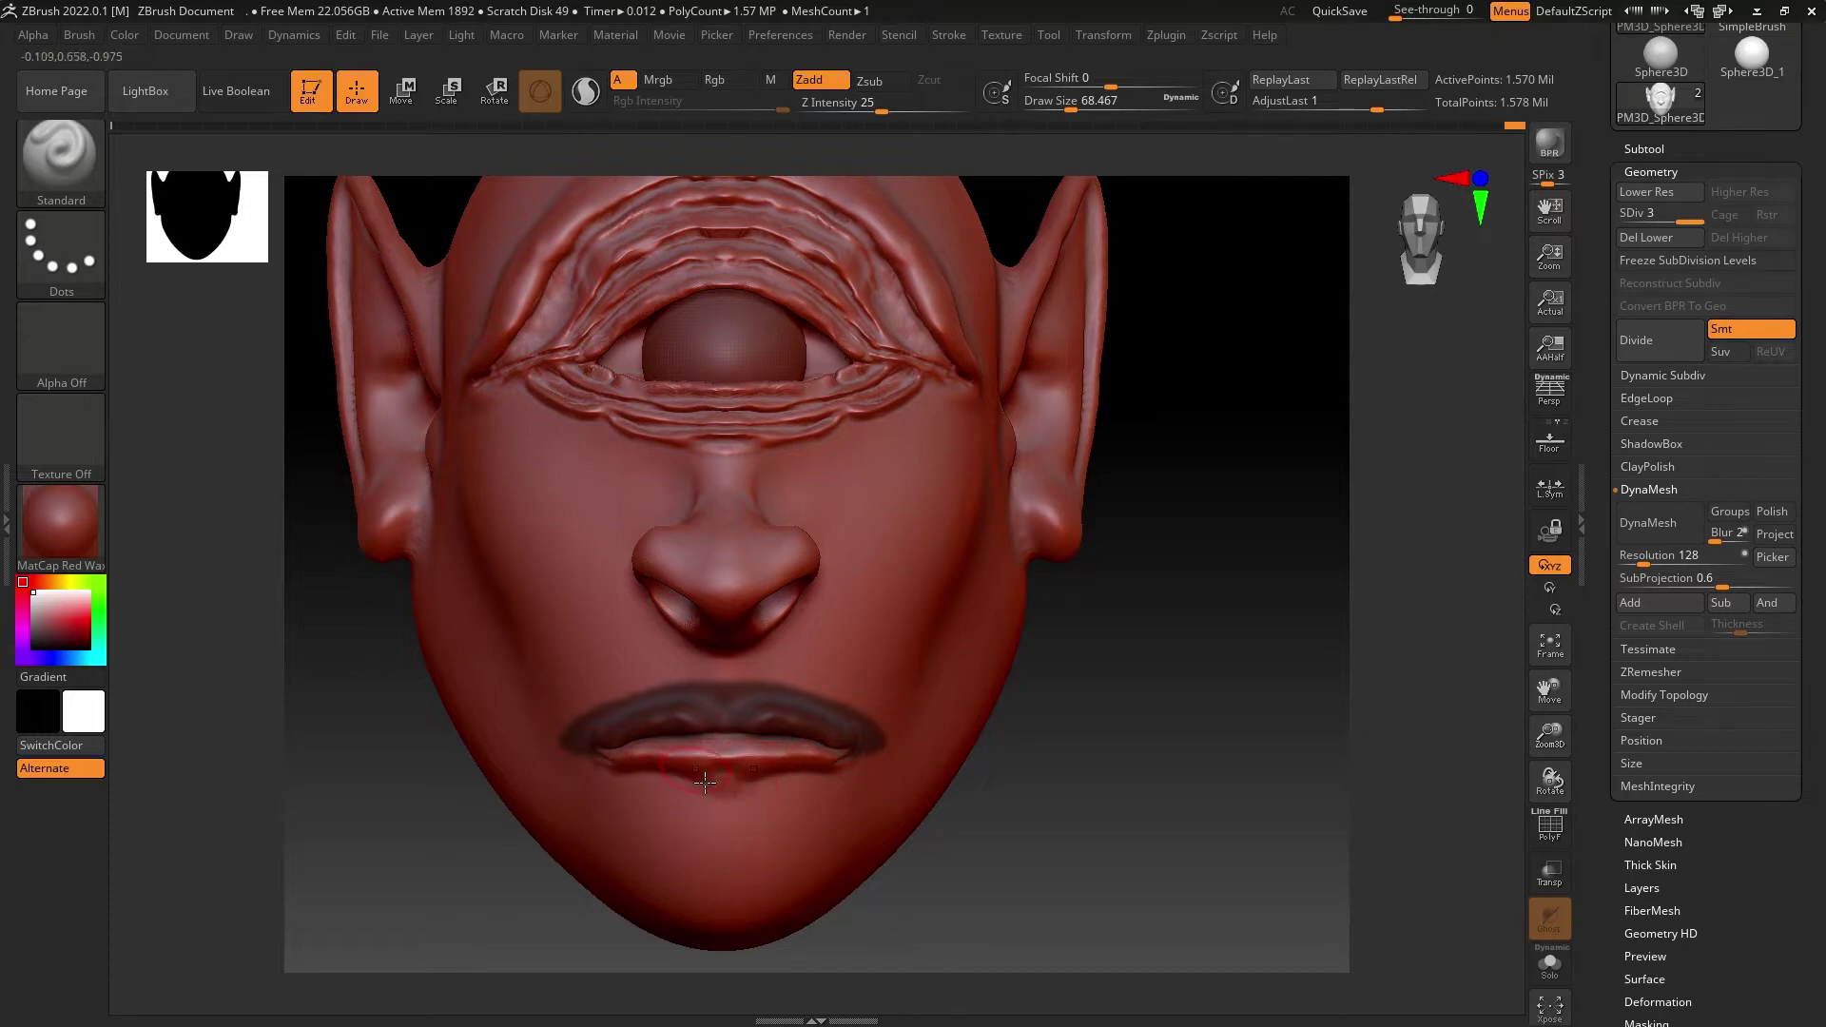
pyautogui.moveTo(1189, 808); pyautogui.dragTo(1046, 723)
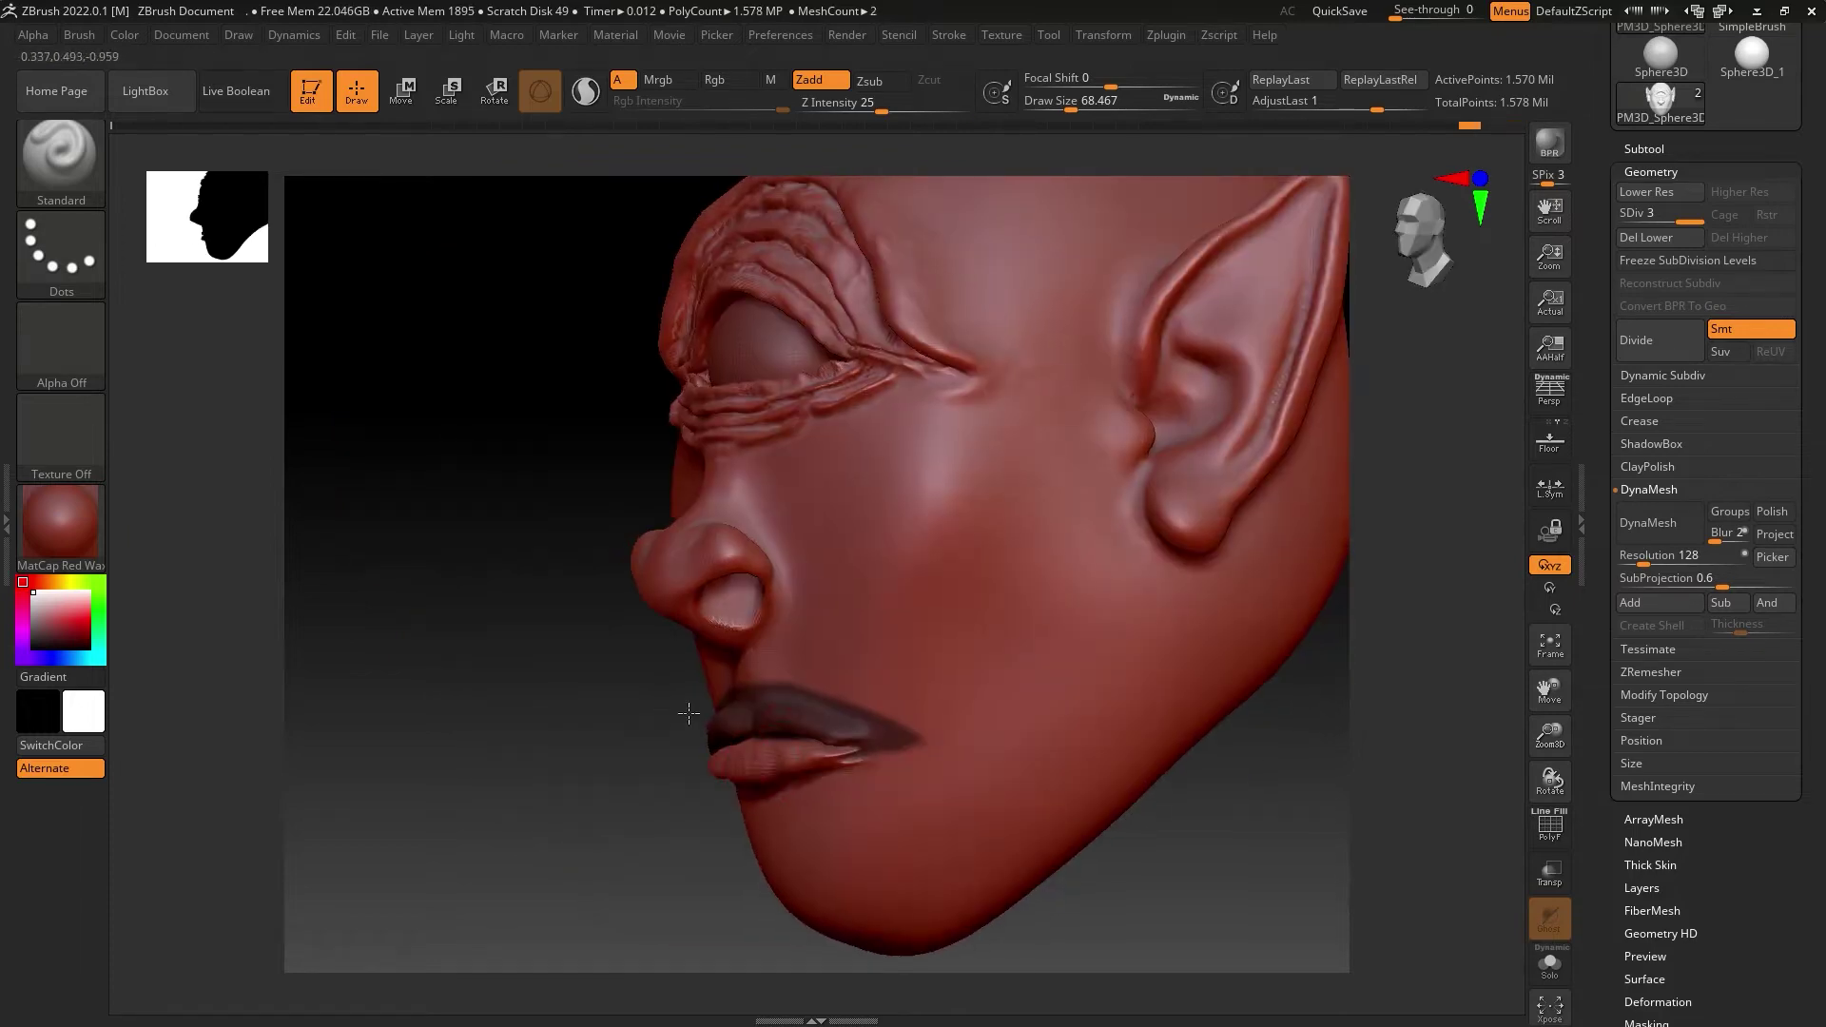
pyautogui.keyDown('ctrl'); pyautogui.click(1047, 703); pyautogui.keyUp('ctrl')
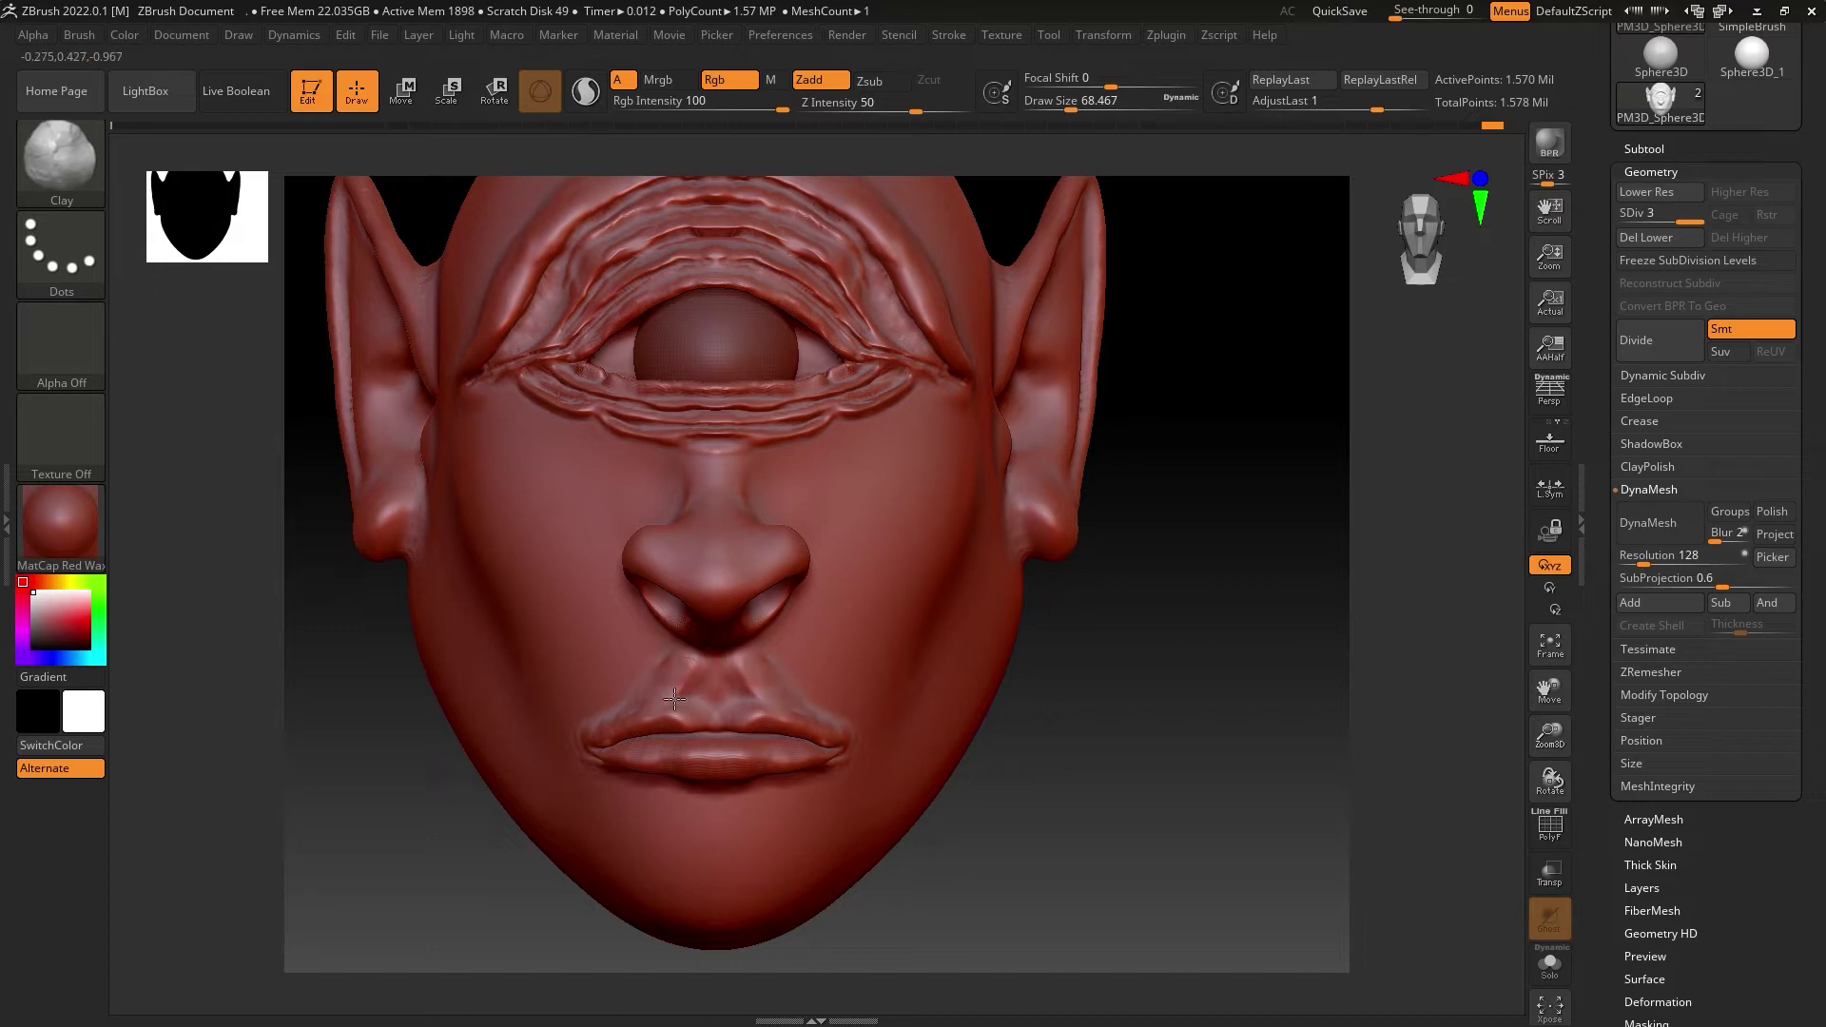
pyautogui.moveTo(690, 683)
pyautogui.mouseDown(button='right')
pyautogui.moveTo(682, 830)
pyautogui.moveTo(980, 760)
pyautogui.mouseUp(button='right')
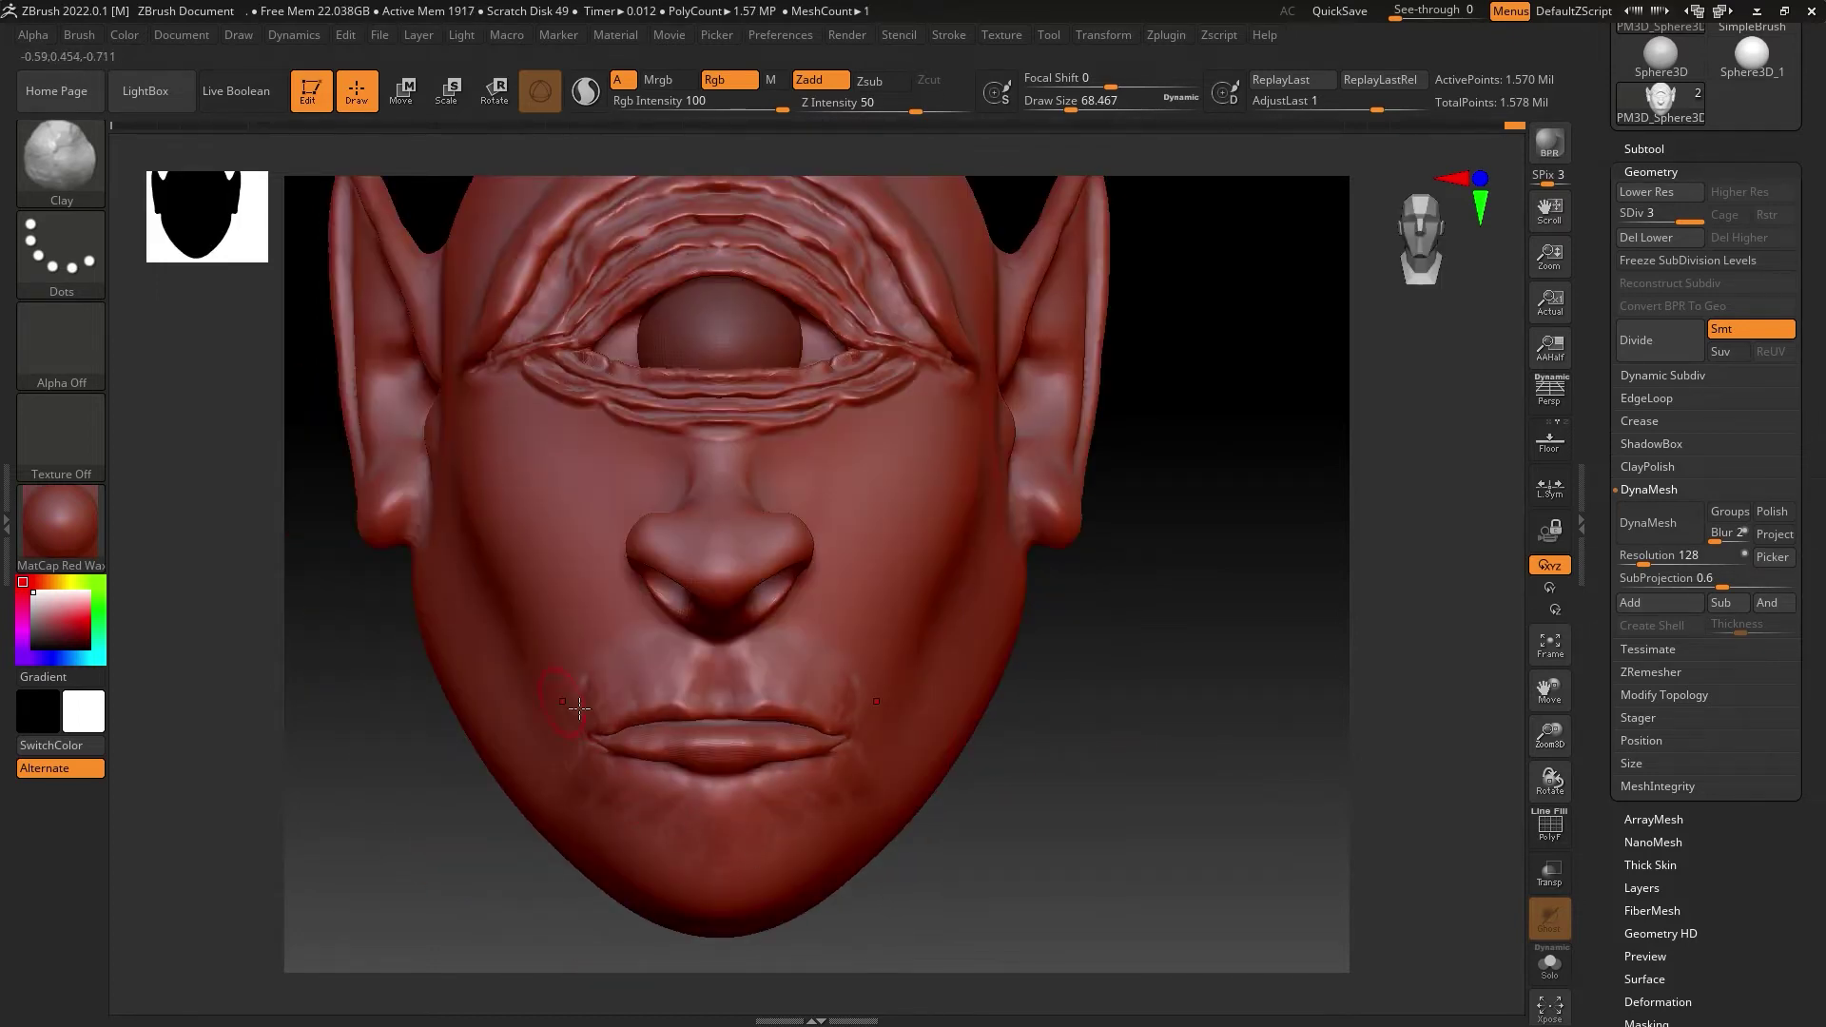
pyautogui.keyDown('shift'); pyautogui.moveTo(578, 709); pyautogui.dragTo(655, 691); pyautogui.keyUp('shift')
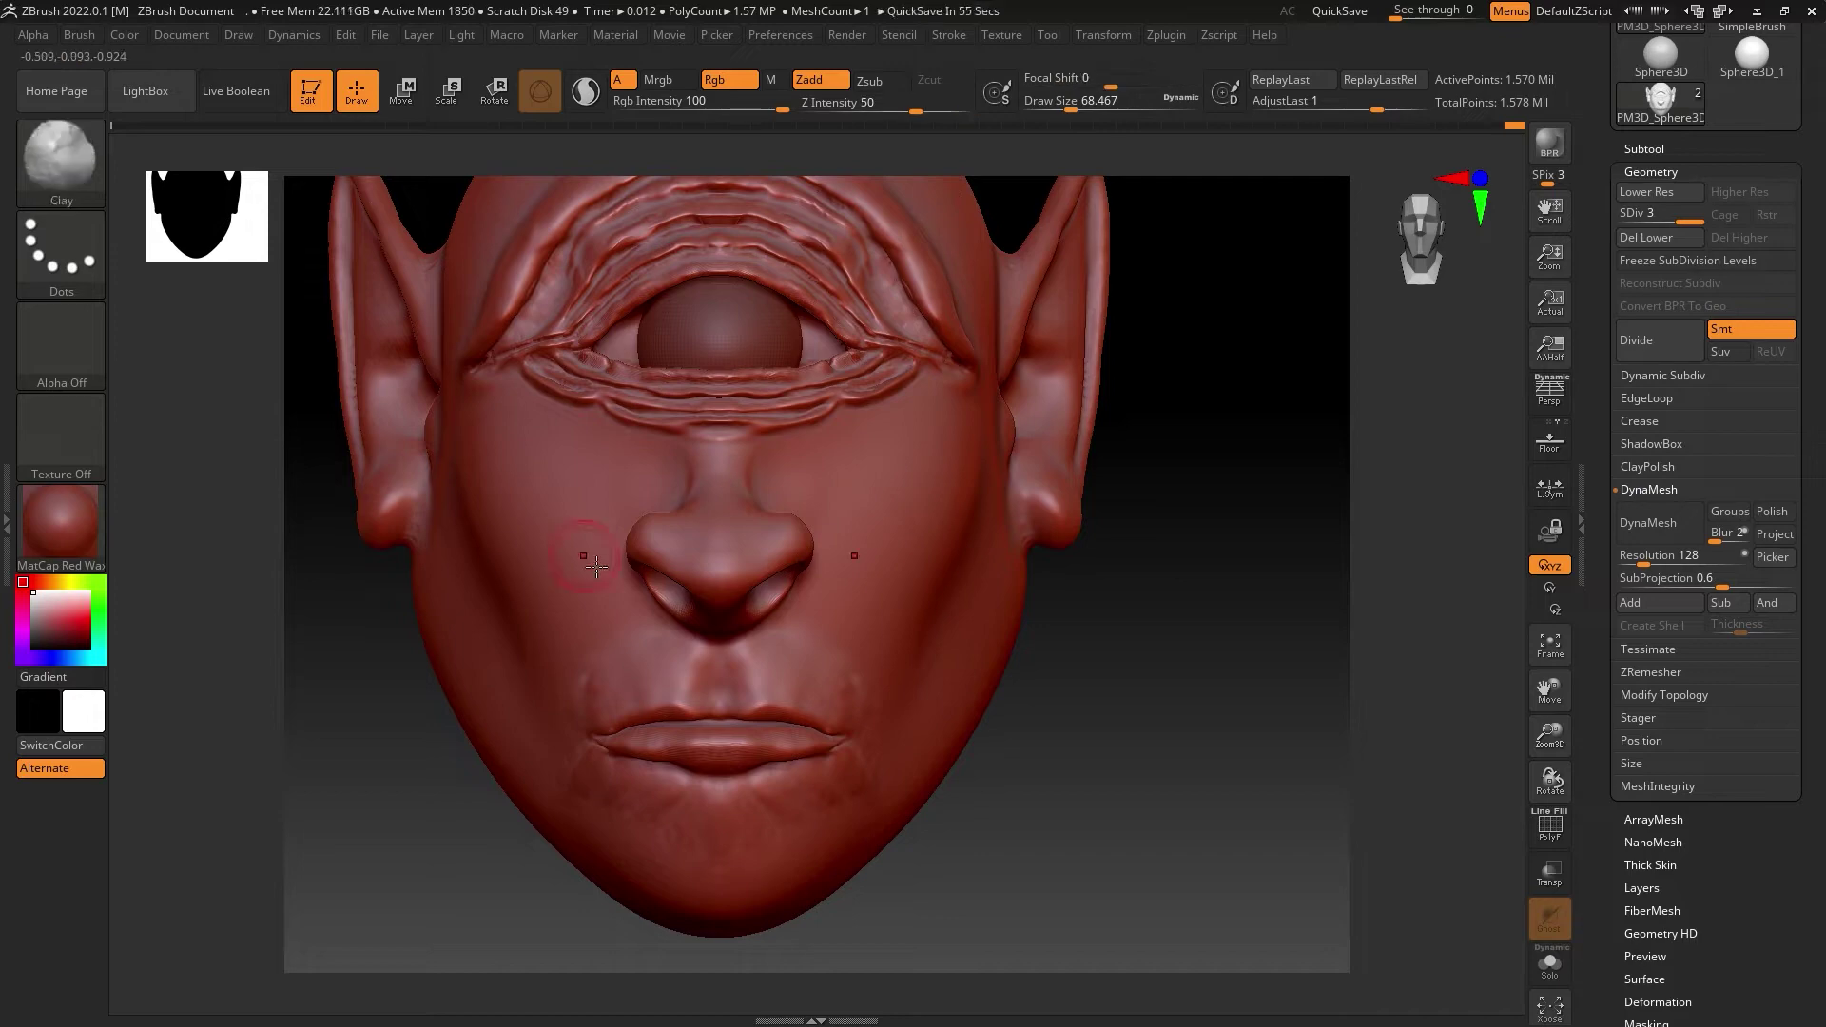
pyautogui.keyDown('shift'); pyautogui.moveTo(709, 706); pyautogui.dragTo(705, 704); pyautogui.keyUp('shift')
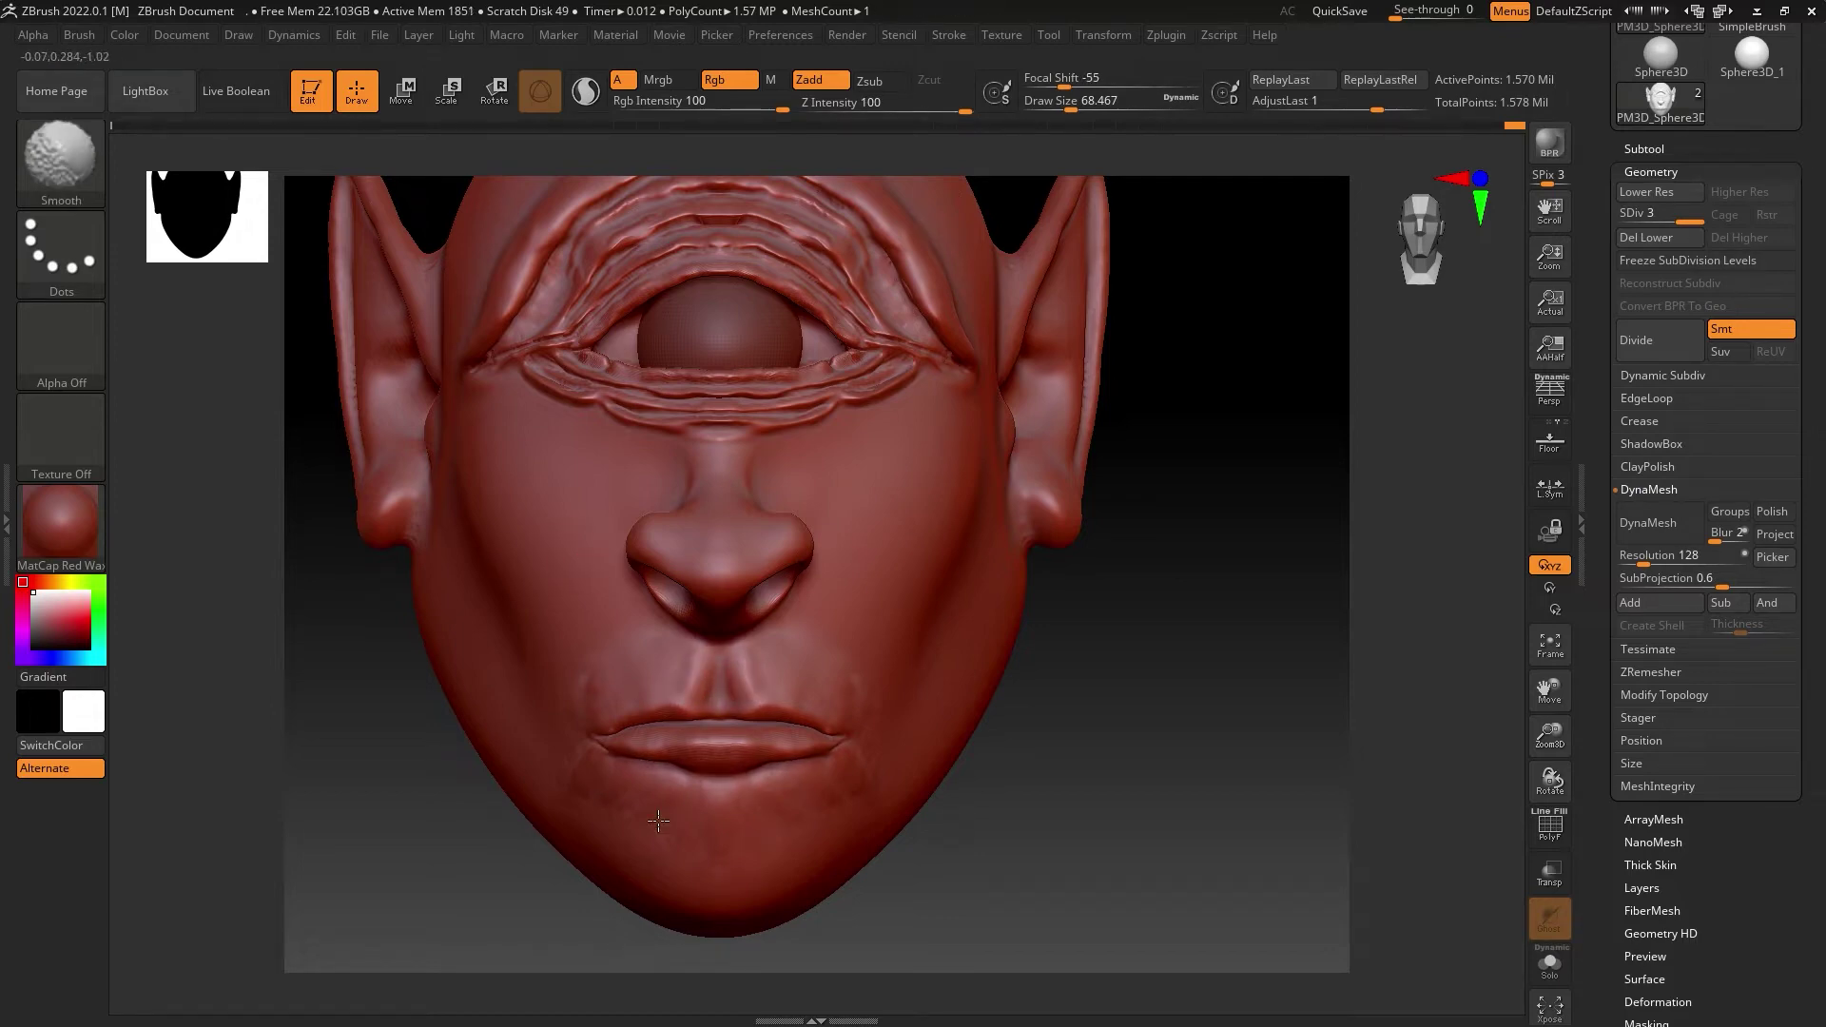
# Step: Pull the lower lip outward with the Move brush and soften the lip corner
pyautogui.press('b')
pyautogui.press('m')
pyautogui.press('v')
pyautogui.moveTo(874, 711)
pyautogui.mouseDown(button='right')
pyautogui.moveTo(663, 764)
pyautogui.moveTo(735, 729)
pyautogui.moveTo(714, 716)
pyautogui.moveTo(732, 709)
pyautogui.mouseUp(button='right')
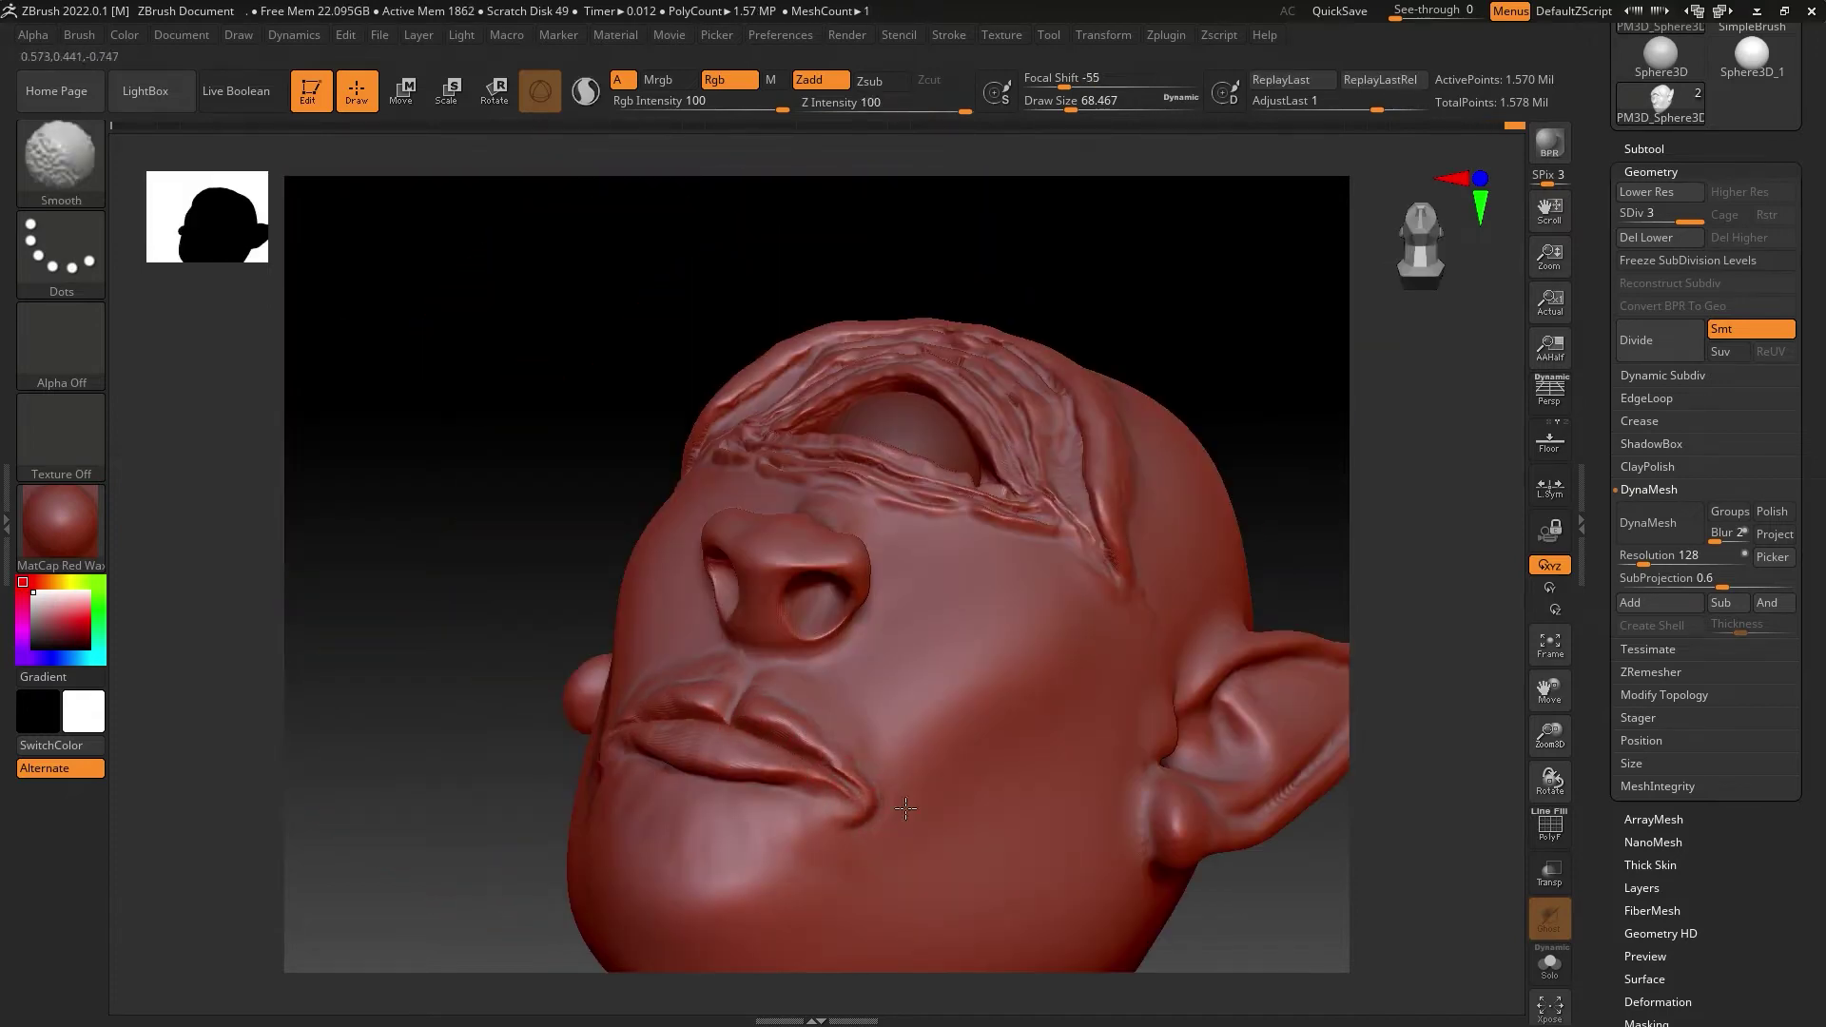
pyautogui.moveTo(889, 810); pyautogui.dragTo(628, 708, button='right')
pyautogui.keyDown('shift'); pyautogui.moveTo(627, 709); pyautogui.dragTo(643, 733); pyautogui.keyUp('shift')
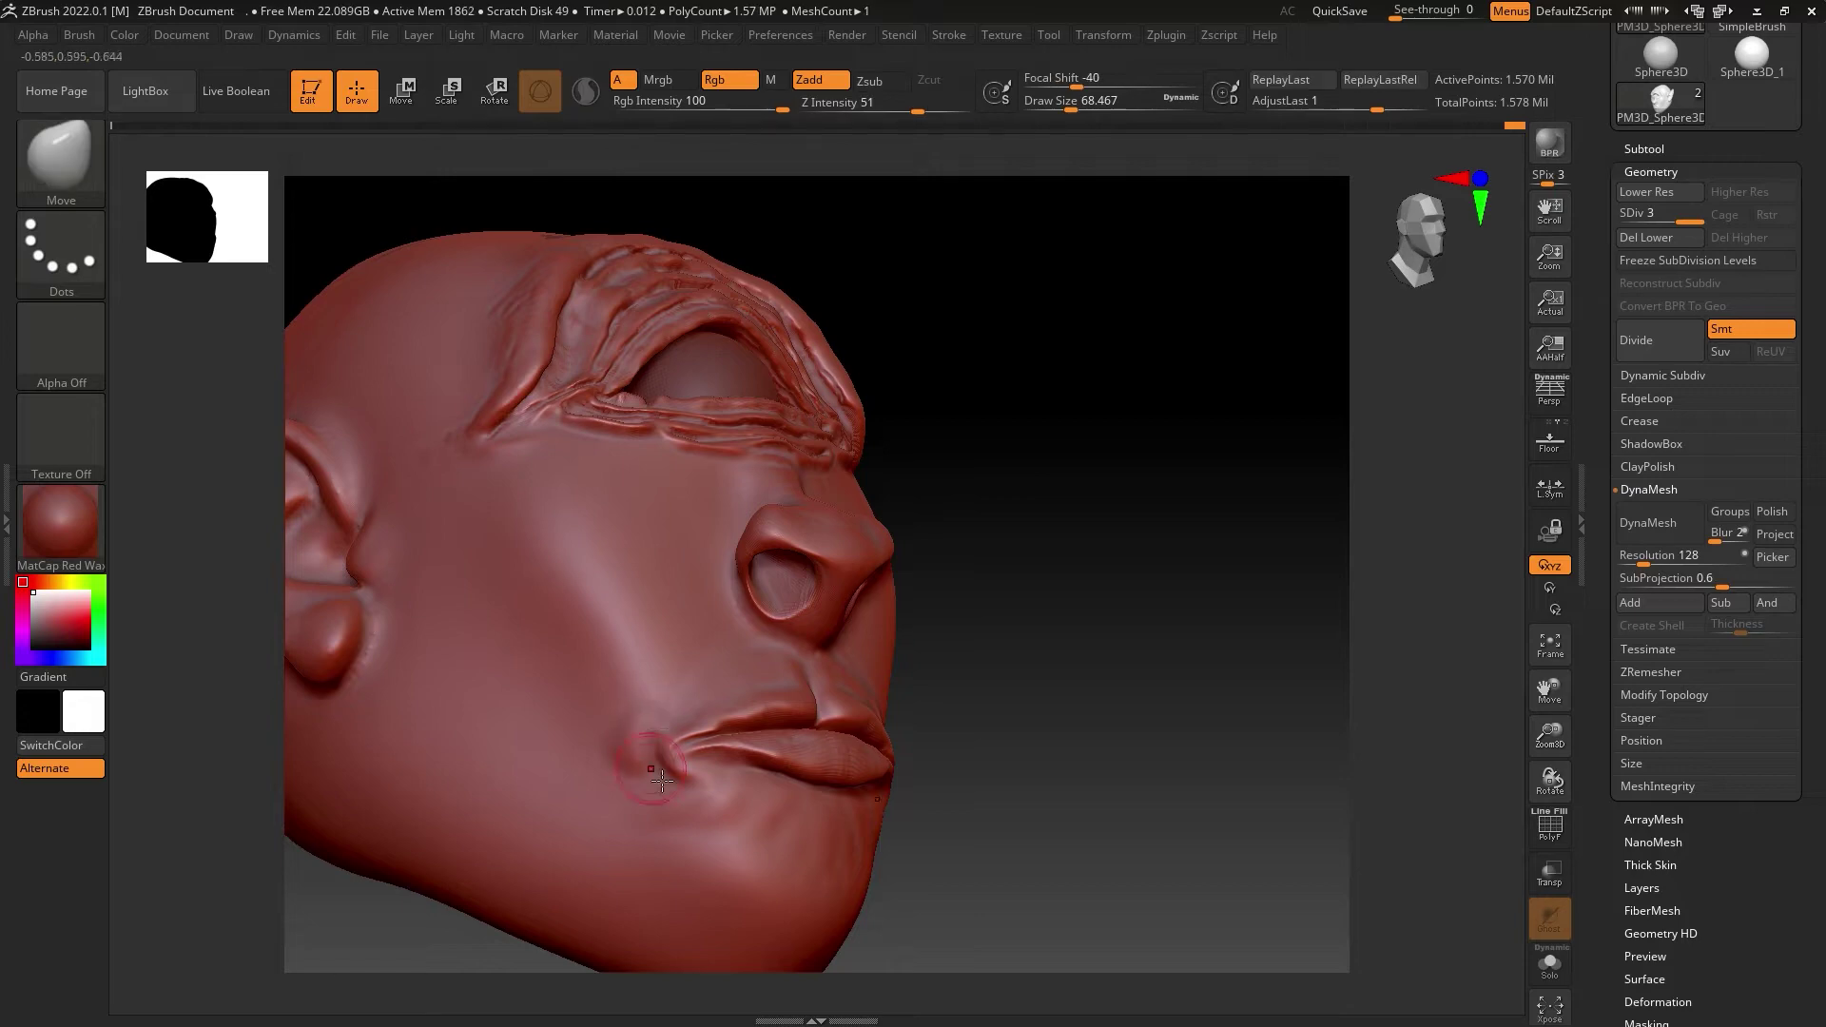
pyautogui.moveTo(835, 655)
pyautogui.mouseDown(button='right')
pyautogui.moveTo(509, 482)
pyautogui.moveTo(761, 665)
pyautogui.moveTo(897, 725)
pyautogui.moveTo(723, 722)
pyautogui.moveTo(846, 728)
pyautogui.mouseUp(button='right')
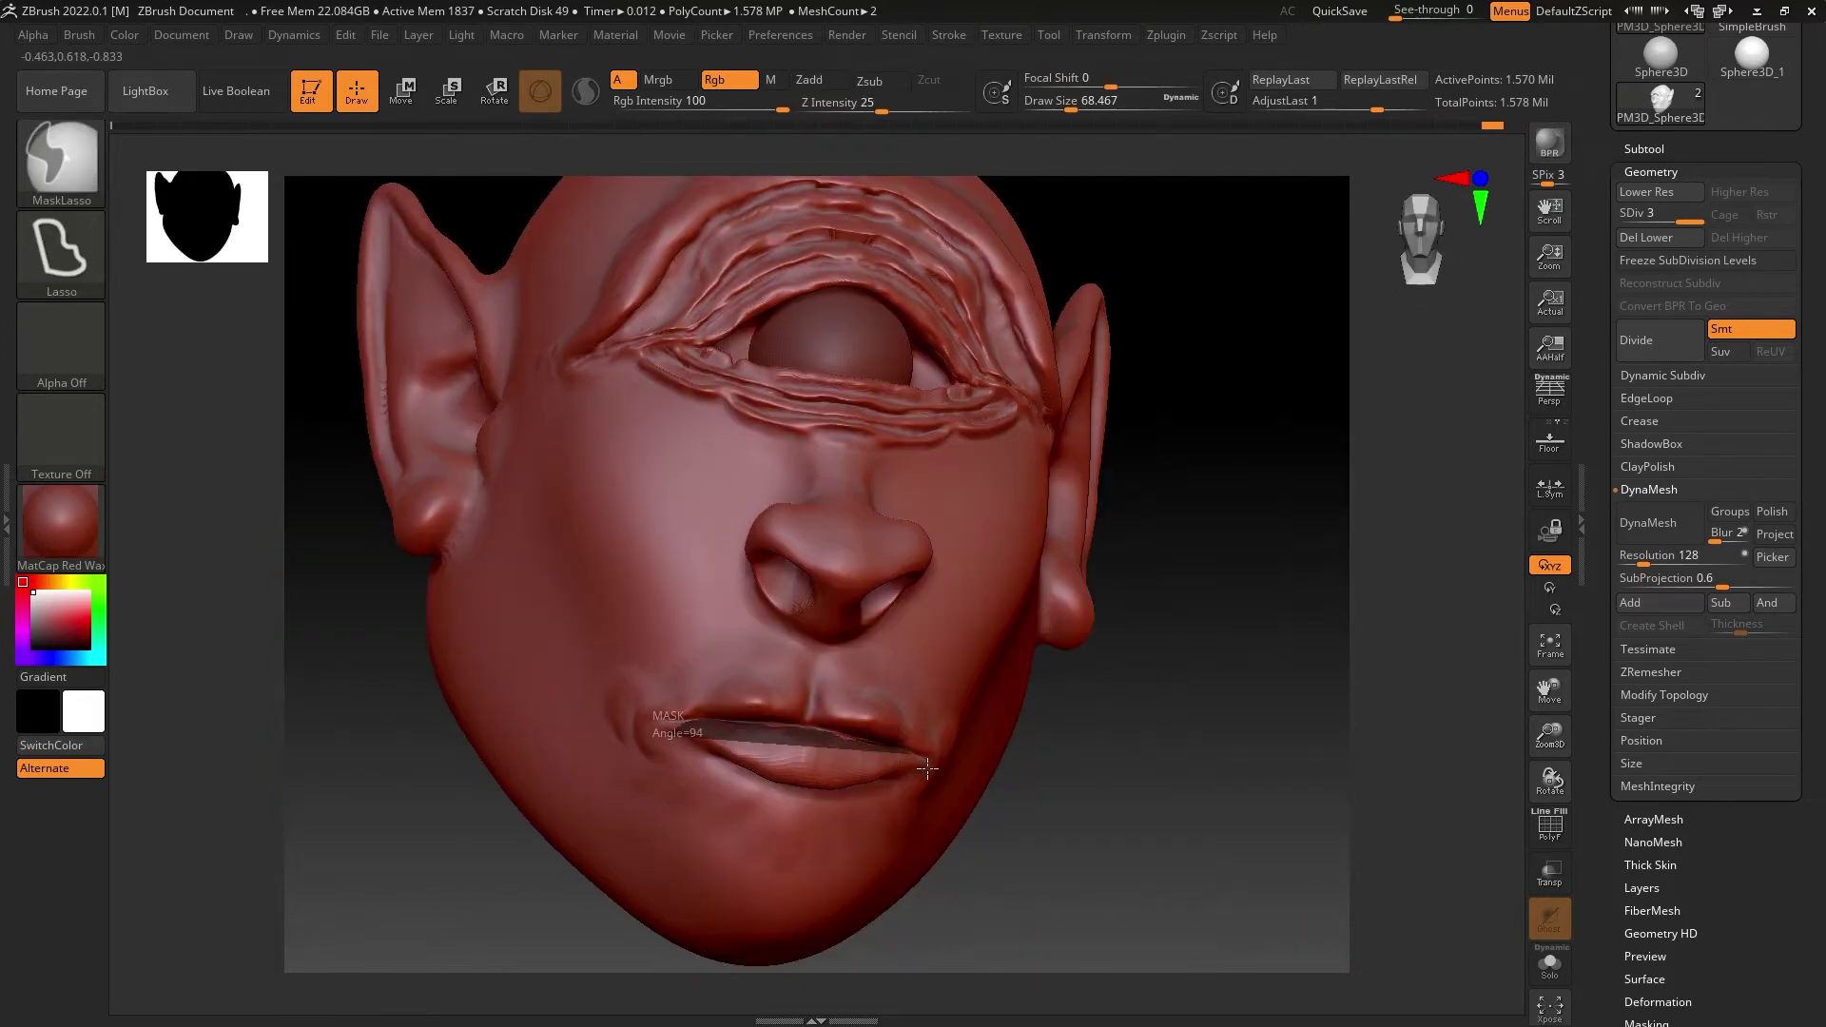
pyautogui.moveTo(846, 727); pyautogui.dragTo(868, 746)
pyautogui.moveTo(868, 745)
pyautogui.mouseDown(button='right')
pyautogui.moveTo(840, 706)
pyautogui.moveTo(723, 704)
pyautogui.moveTo(838, 705)
pyautogui.mouseUp(button='right')
# Step: Smooth the lip surface and the middle of the upper lip
pyautogui.keyDown('shift'); pyautogui.moveTo(896, 703); pyautogui.dragTo(1065, 780); pyautogui.keyUp('shift')
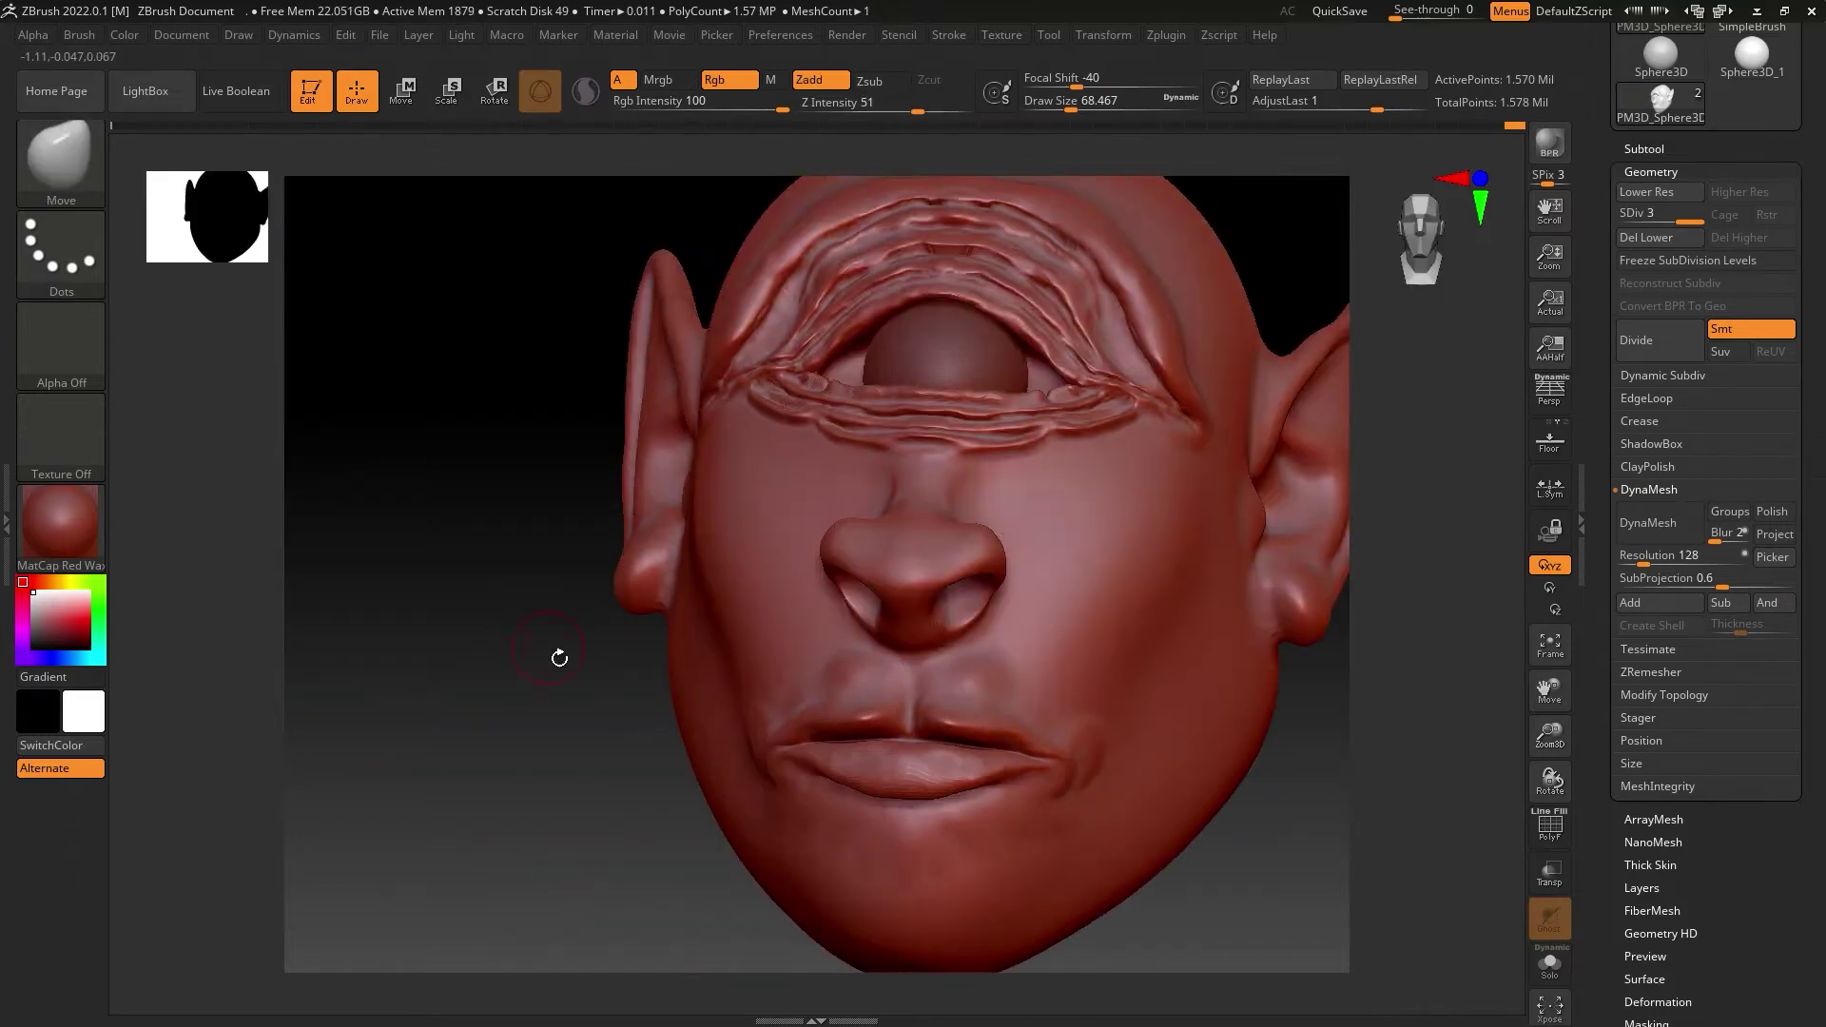
pyautogui.moveTo(558, 652); pyautogui.dragTo(1048, 713, button='right')
pyautogui.keyDown('shift'); pyautogui.moveTo(717, 678); pyautogui.dragTo(696, 669); pyautogui.keyUp('shift')
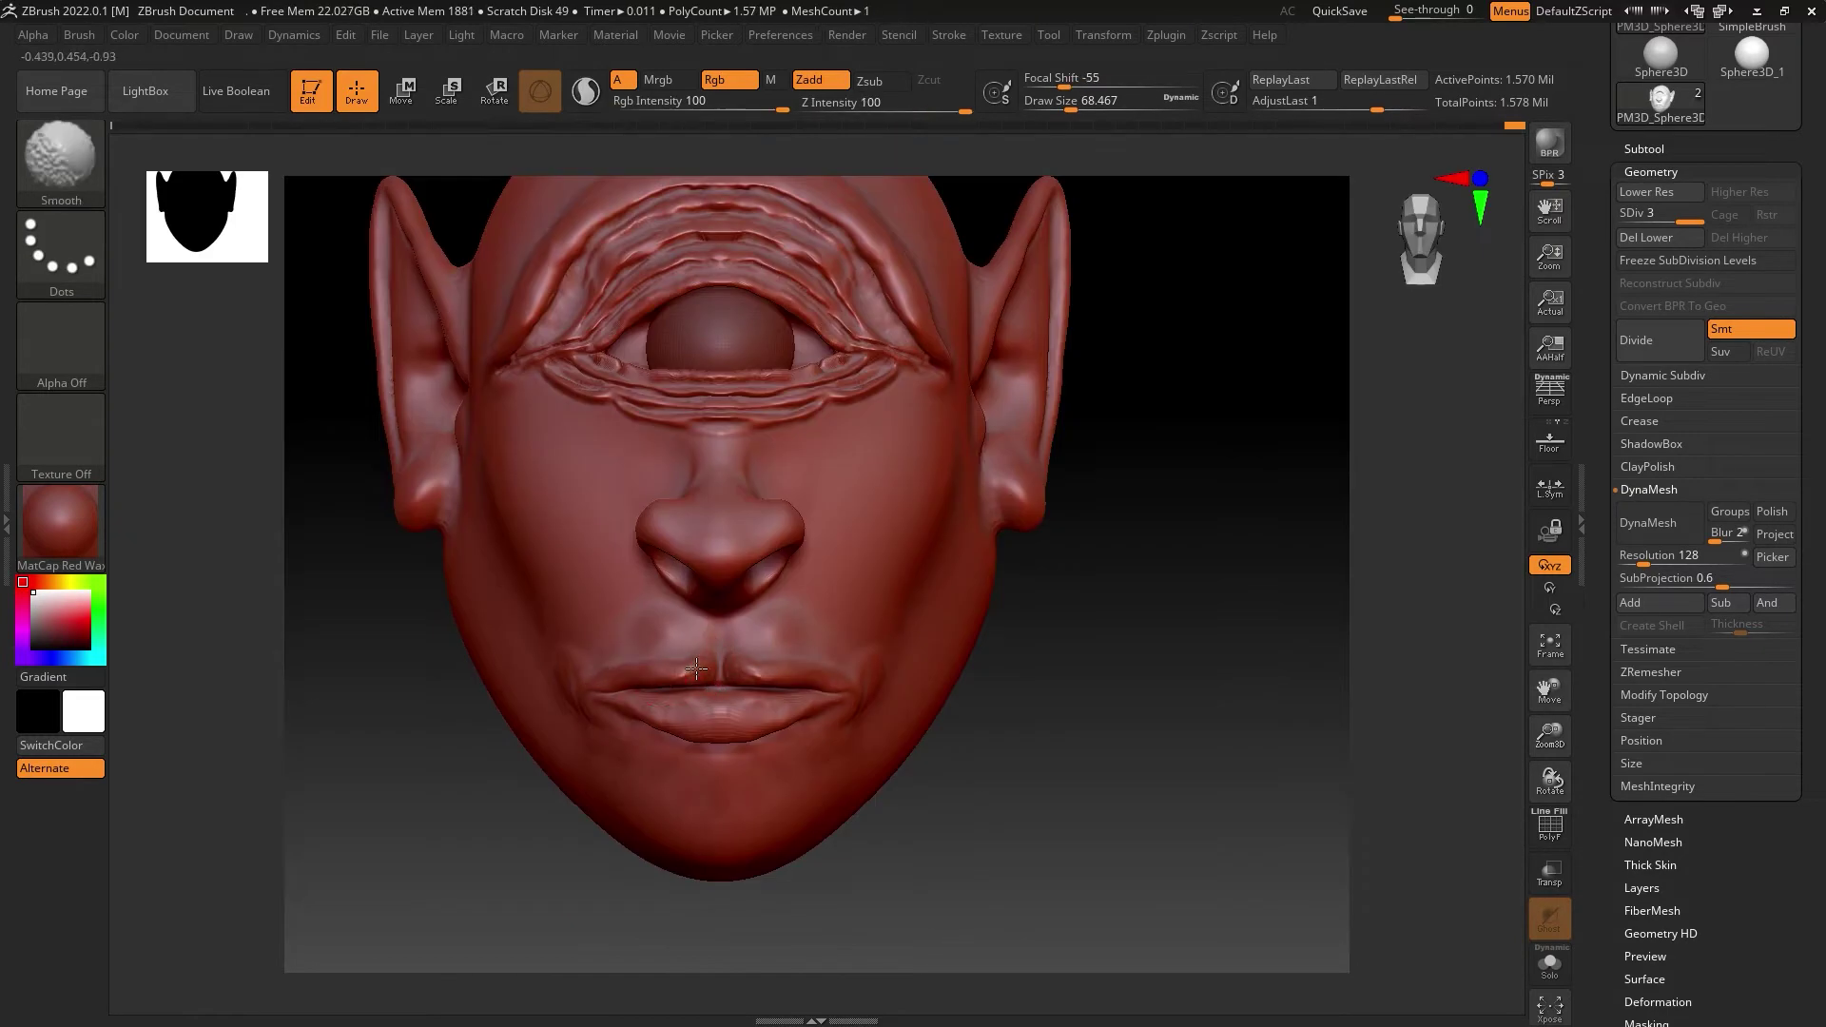
pyautogui.press('shift')
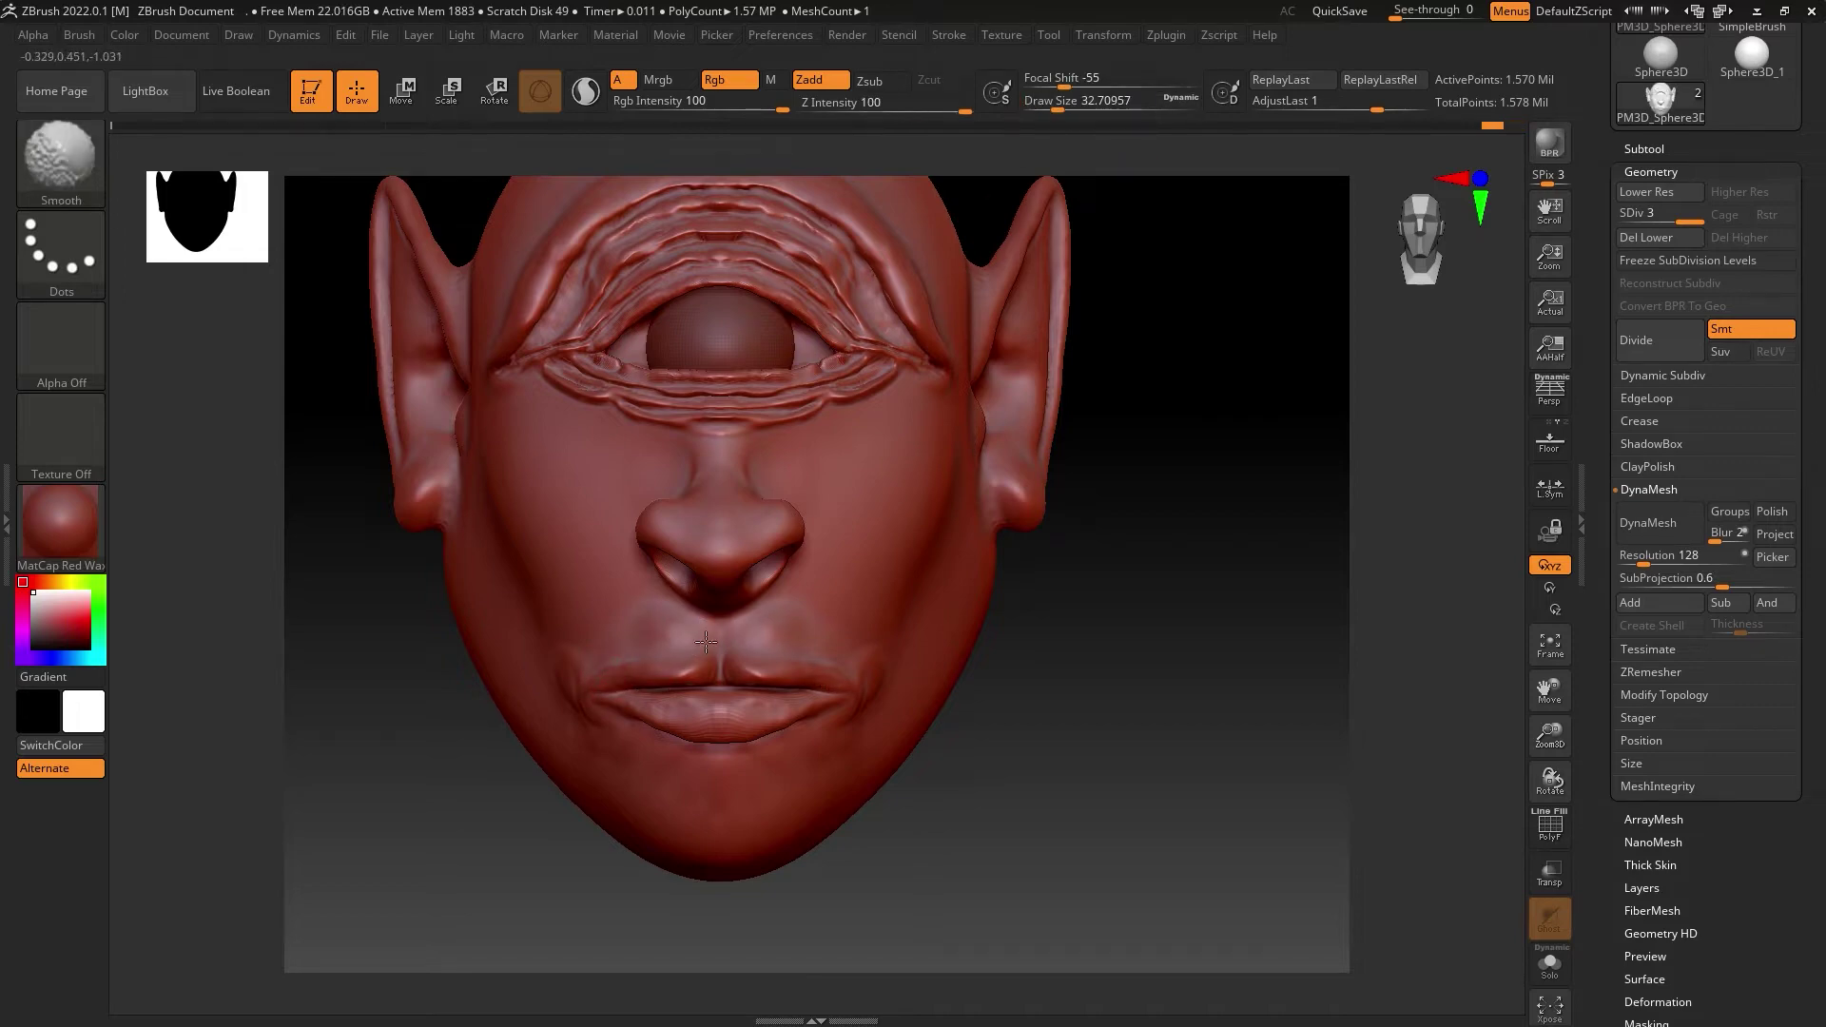
pyautogui.moveTo(647, 714); pyautogui.dragTo(724, 729, button='right')
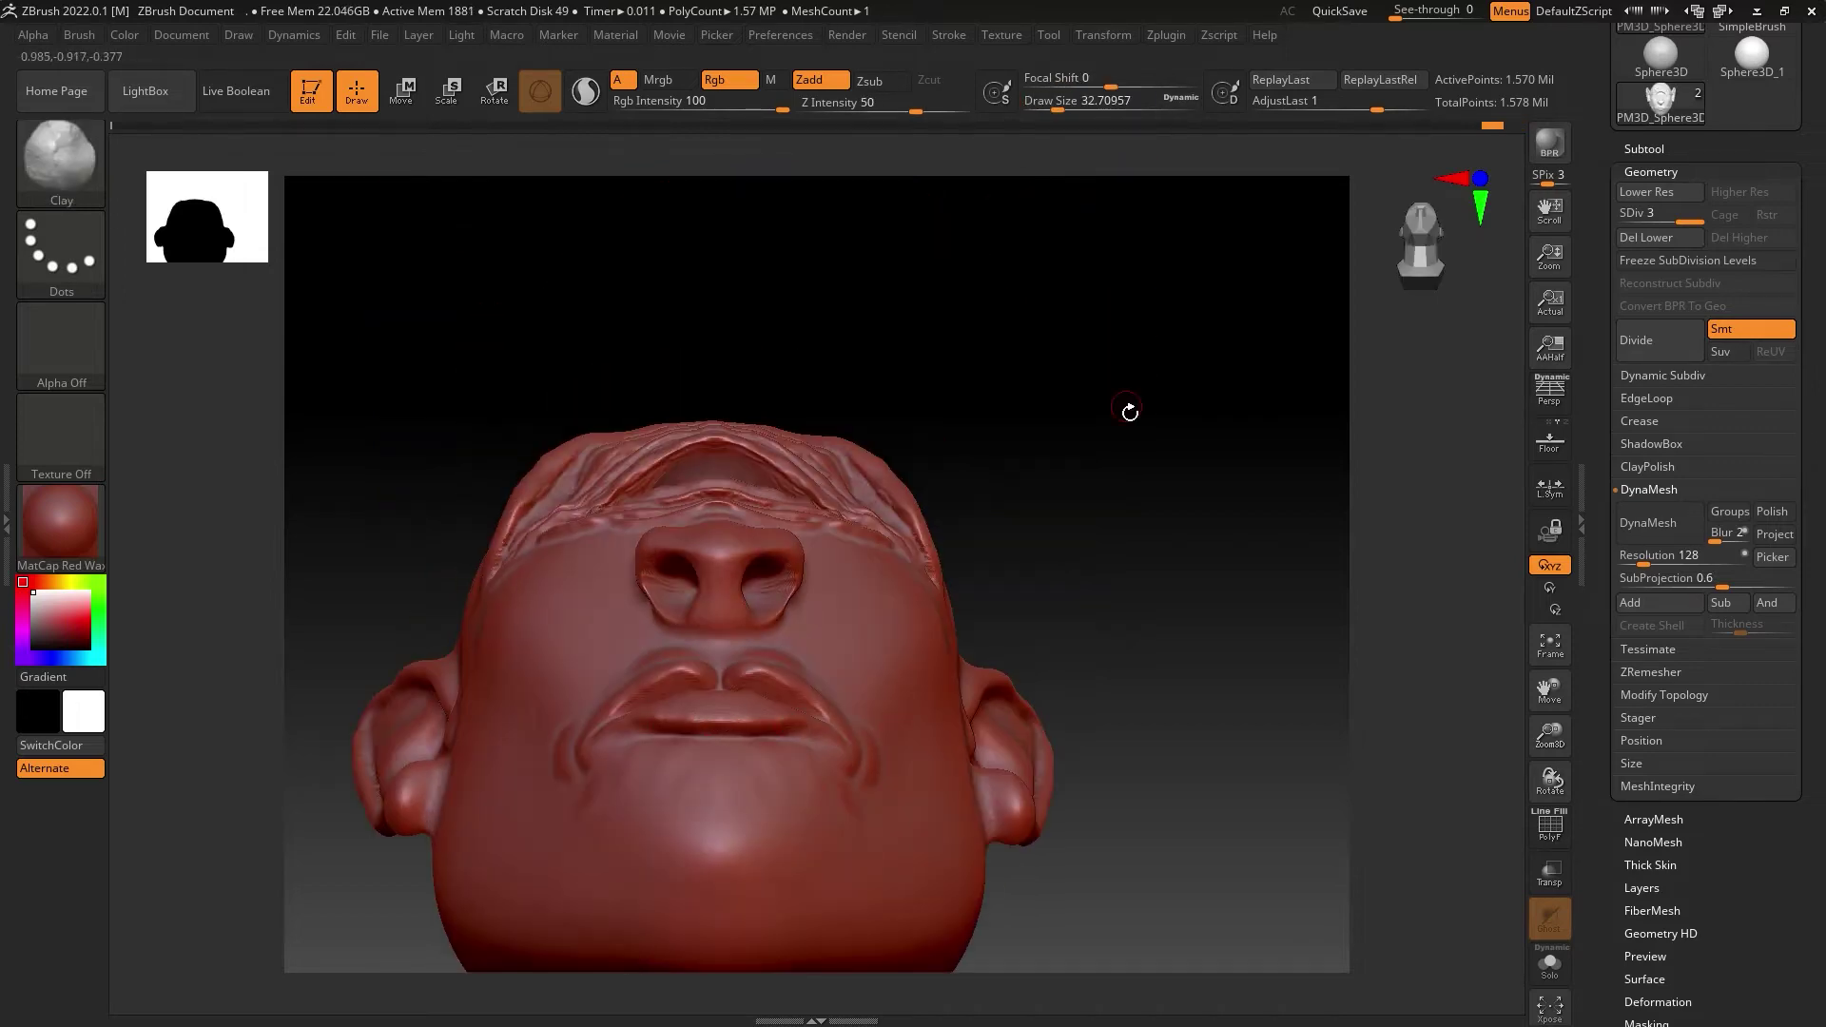
pyautogui.moveTo(1130, 411)
pyautogui.keyDown('shift'); pyautogui.mouseDown(button='right')
pyautogui.moveTo(814, 699)
pyautogui.moveTo(991, 721)
pyautogui.moveTo(1067, 538)
pyautogui.moveTo(639, 264)
pyautogui.mouseUp(button='right'); pyautogui.keyUp('shift')
# Step: Insert a horn on top of the head with the ChiselCreature IMM brush
pyautogui.press('b')
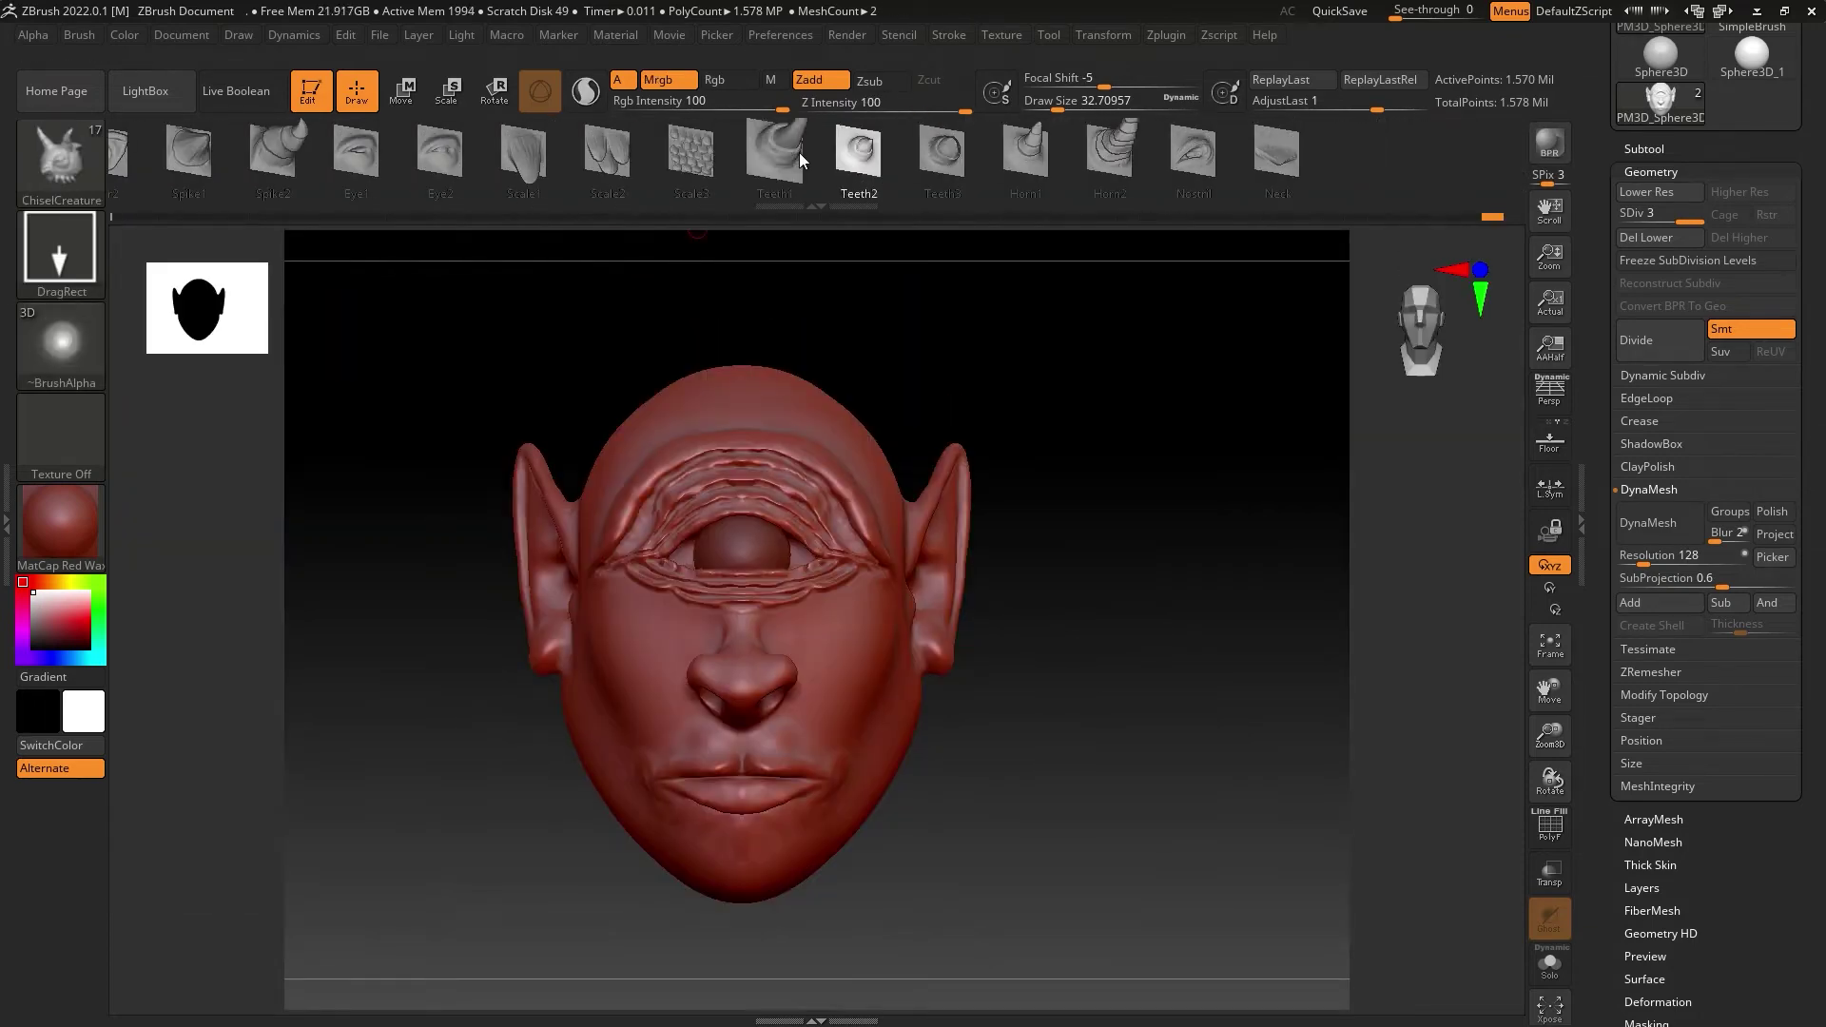
pyautogui.keyDown('shift'); pyautogui.moveTo(856, 304); pyautogui.dragTo(1126, 66, button='right'); pyautogui.keyUp('shift')
pyautogui.moveTo(1032, 115); pyautogui.dragTo(1108, 115)
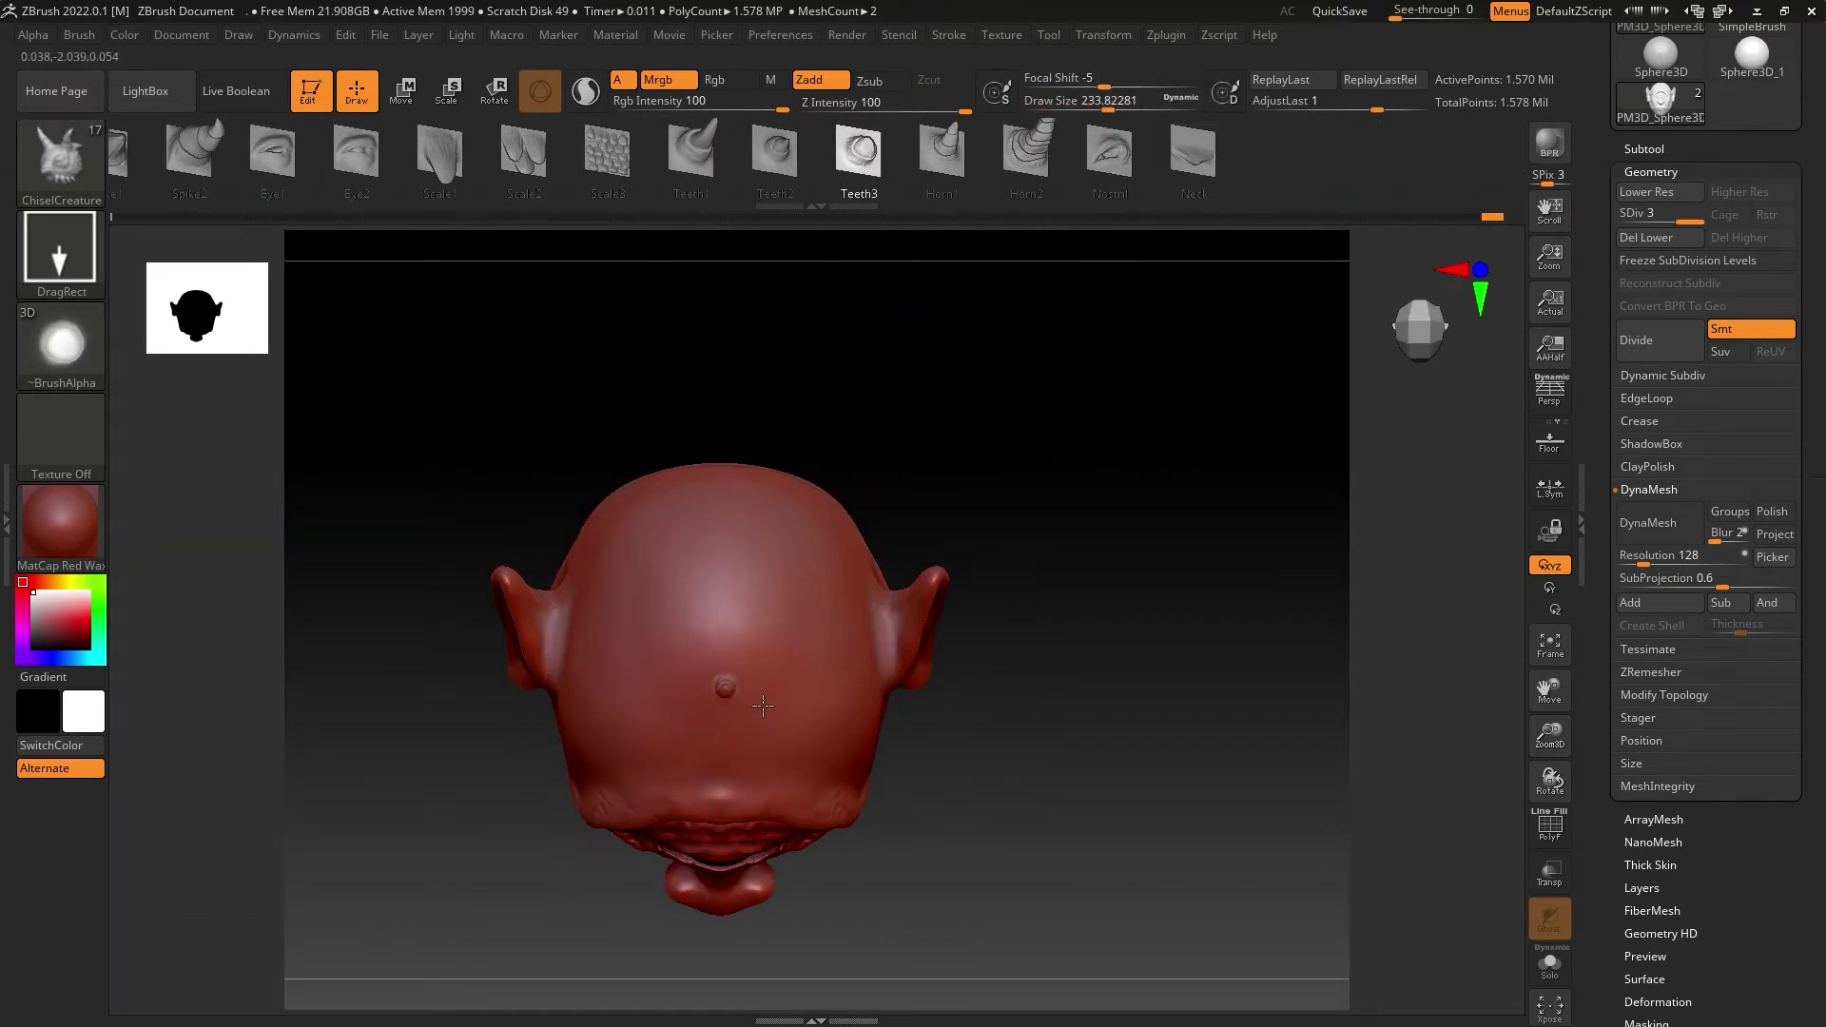
pyautogui.moveTo(818, 428)
pyautogui.mouseDown(button='right')
pyautogui.moveTo(823, 728)
pyautogui.moveTo(495, 562)
pyautogui.moveTo(755, 562)
pyautogui.moveTo(692, 438)
pyautogui.moveTo(810, 601)
pyautogui.moveTo(807, 297)
pyautogui.moveTo(888, 526)
pyautogui.mouseUp(button='right')
# Step: Pull the horn tip higher with the Move brush
pyautogui.press('b')
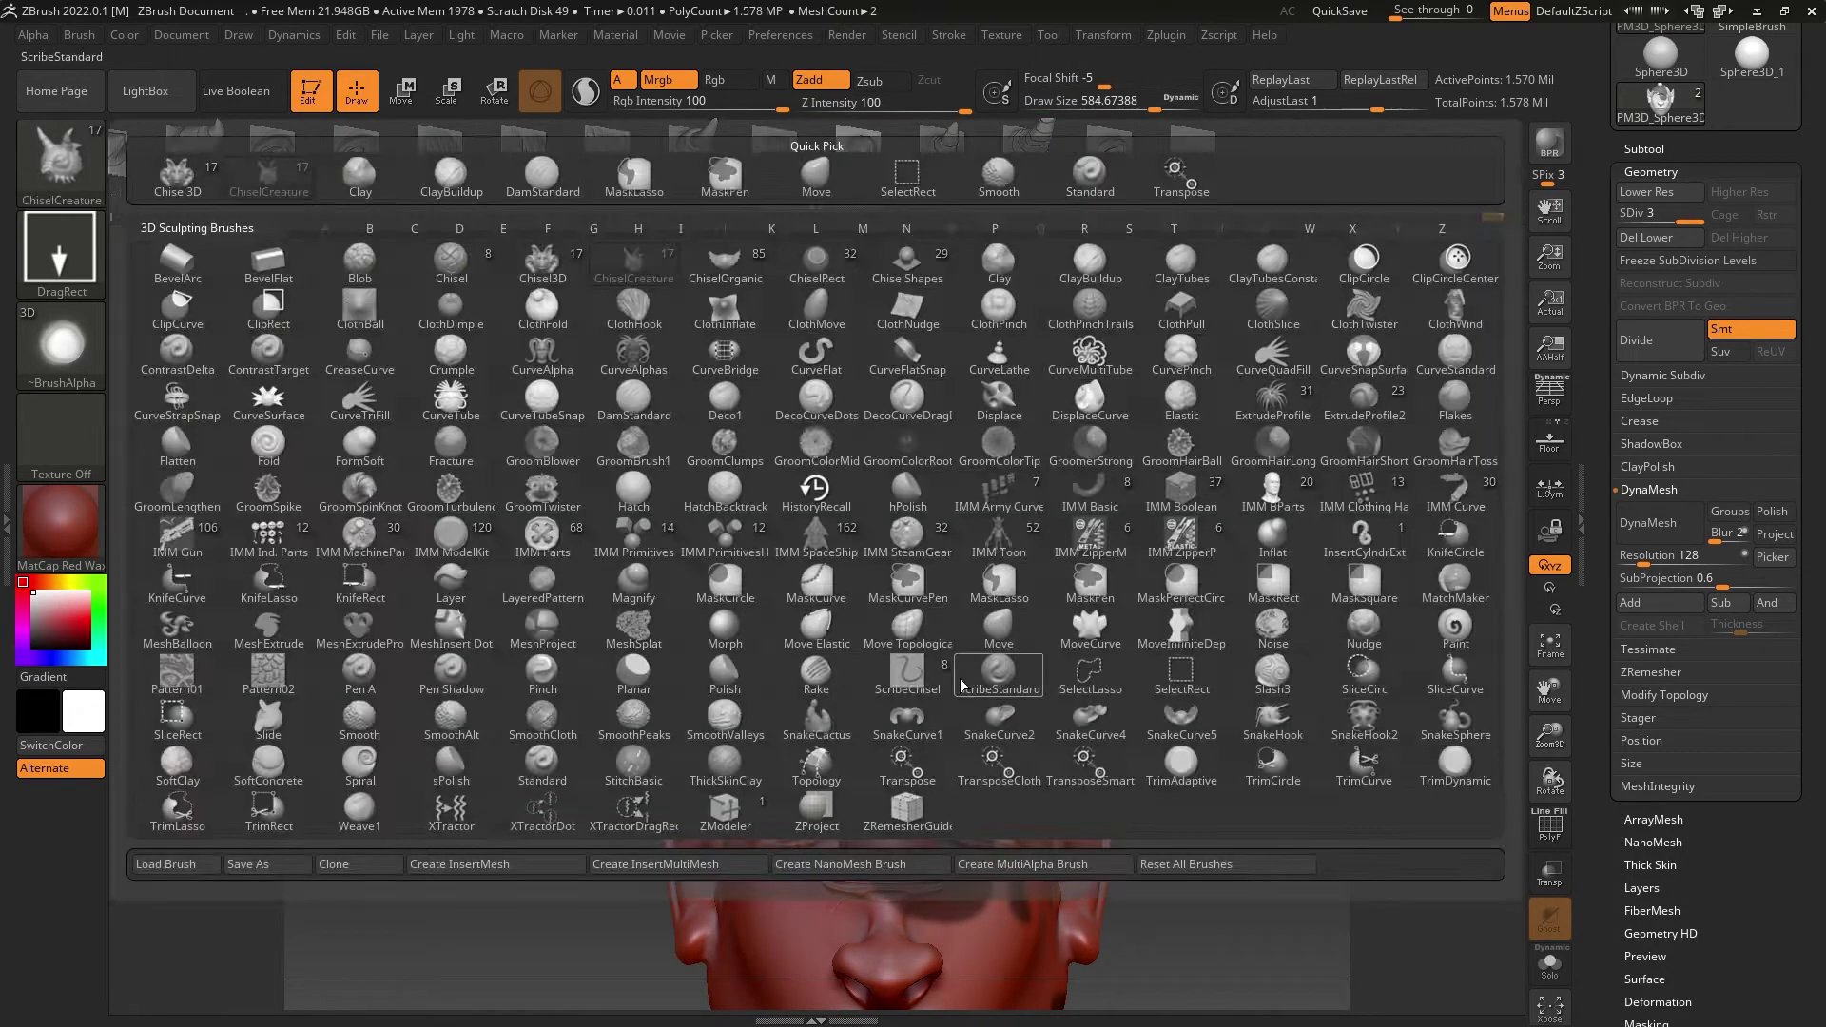
pyautogui.press('m')
pyautogui.press('v')
pyautogui.moveTo(873, 403); pyautogui.dragTo(871, 379)
pyautogui.press('[')
pyautogui.press('[')
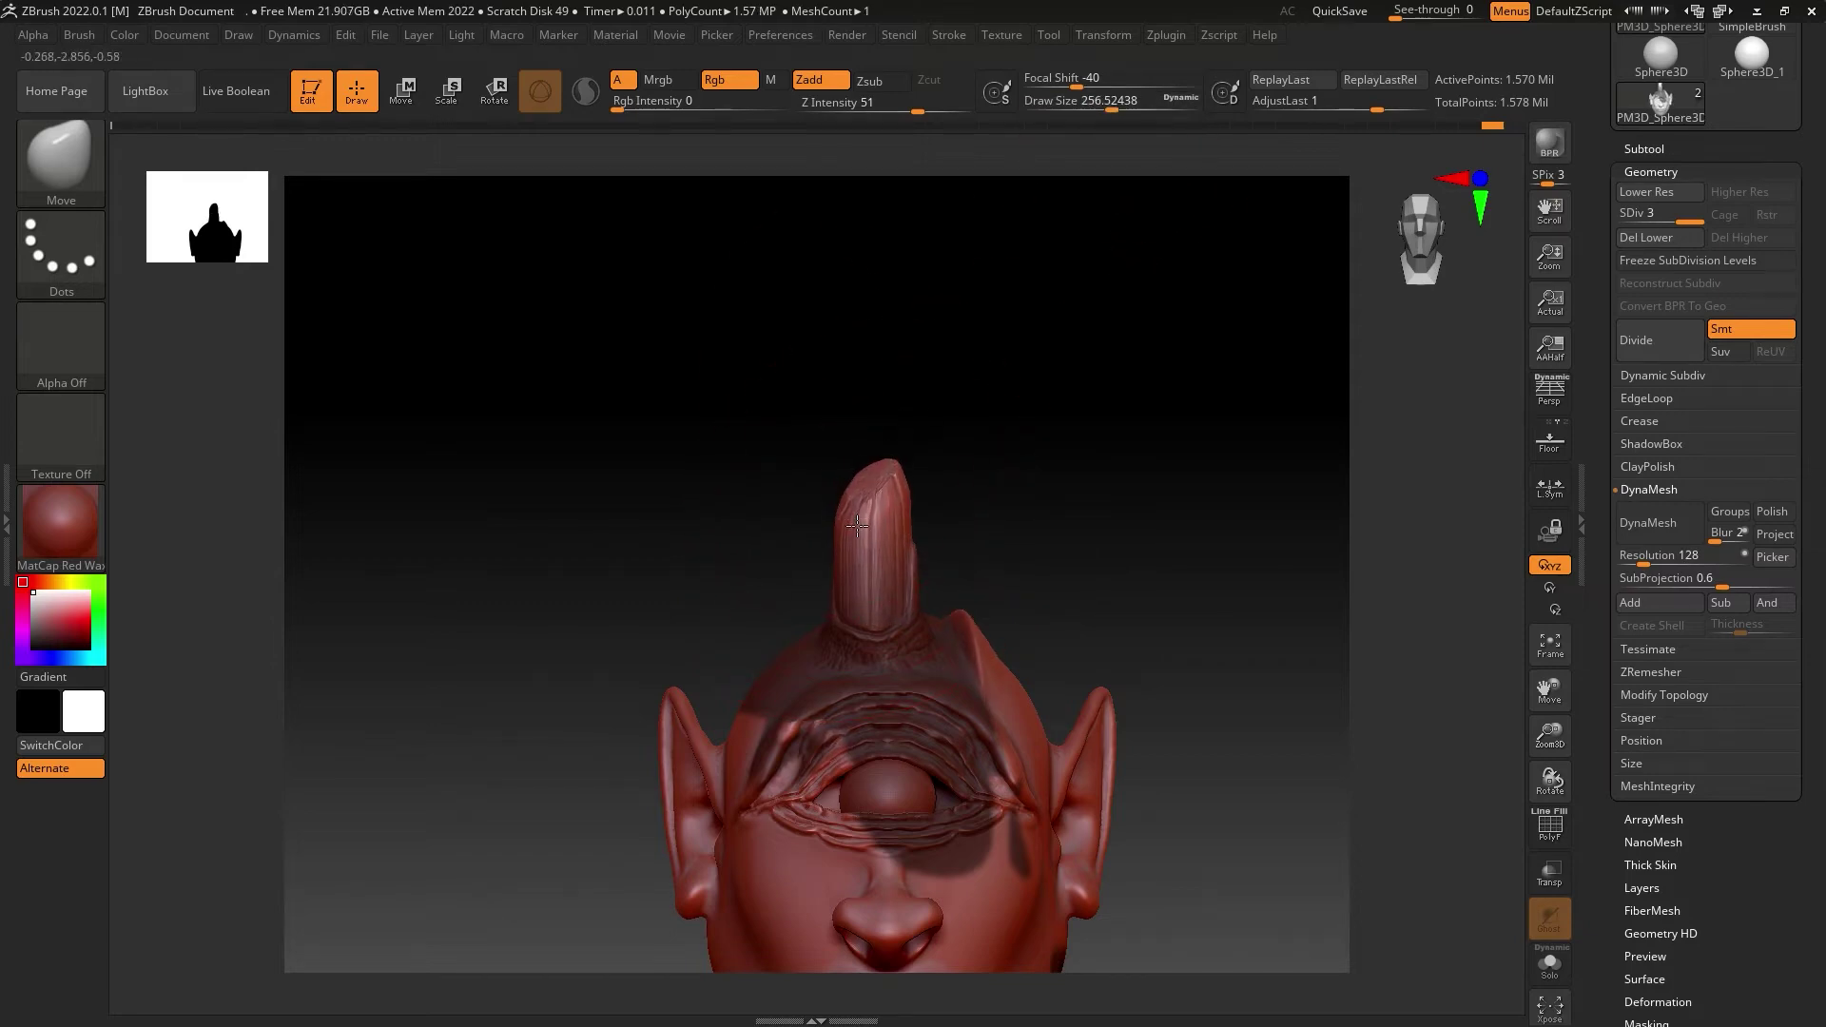
pyautogui.press(']')
pyautogui.moveTo(857, 526); pyautogui.dragTo(865, 494)
pyautogui.moveTo(859, 483)
pyautogui.mouseDown(button='right')
pyautogui.moveTo(999, 497)
pyautogui.moveTo(1036, 403)
pyautogui.mouseUp(button='right')
pyautogui.press(']')
# Step: Apply the grey ReflectedPlastic material and shrink the brush for fine detail
pyautogui.press('m')
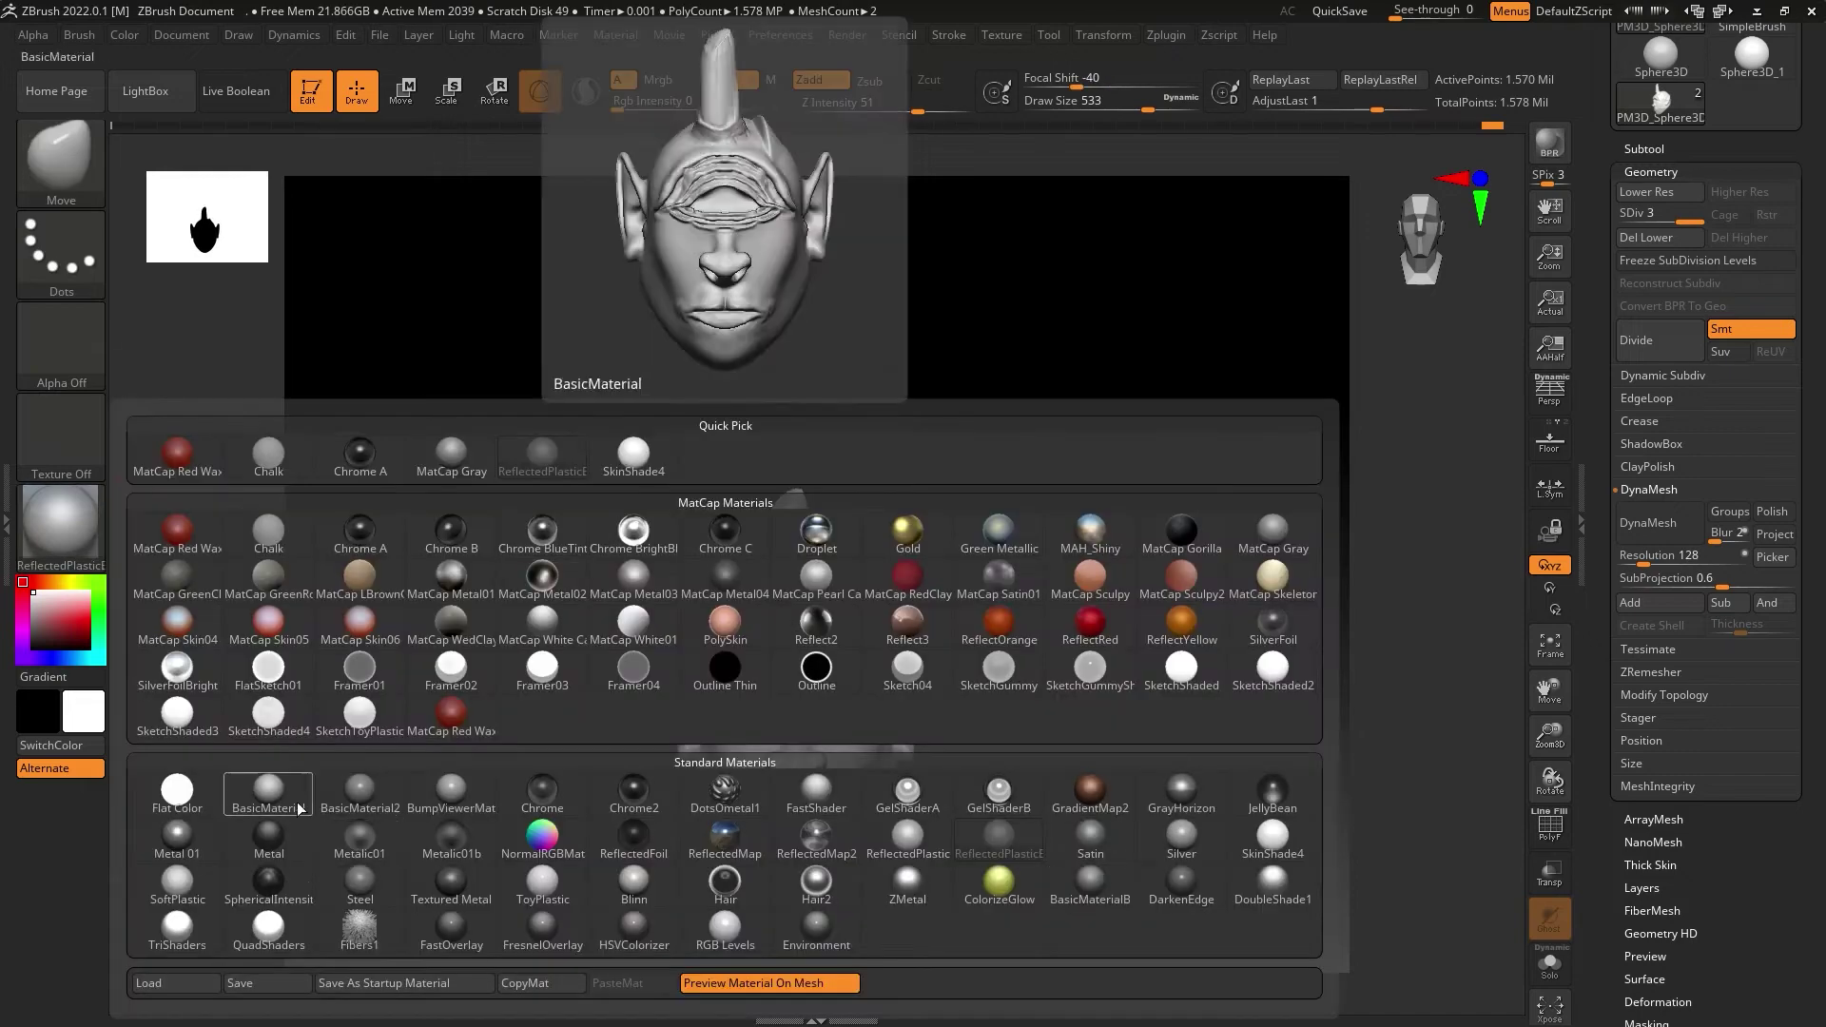
pyautogui.keyDown('ctrl'); pyautogui.moveTo(1041, 775); pyautogui.dragTo(955, 302, button='right'); pyautogui.keyUp('ctrl')
pyautogui.press('[')
pyautogui.press('[')
pyautogui.press('[')
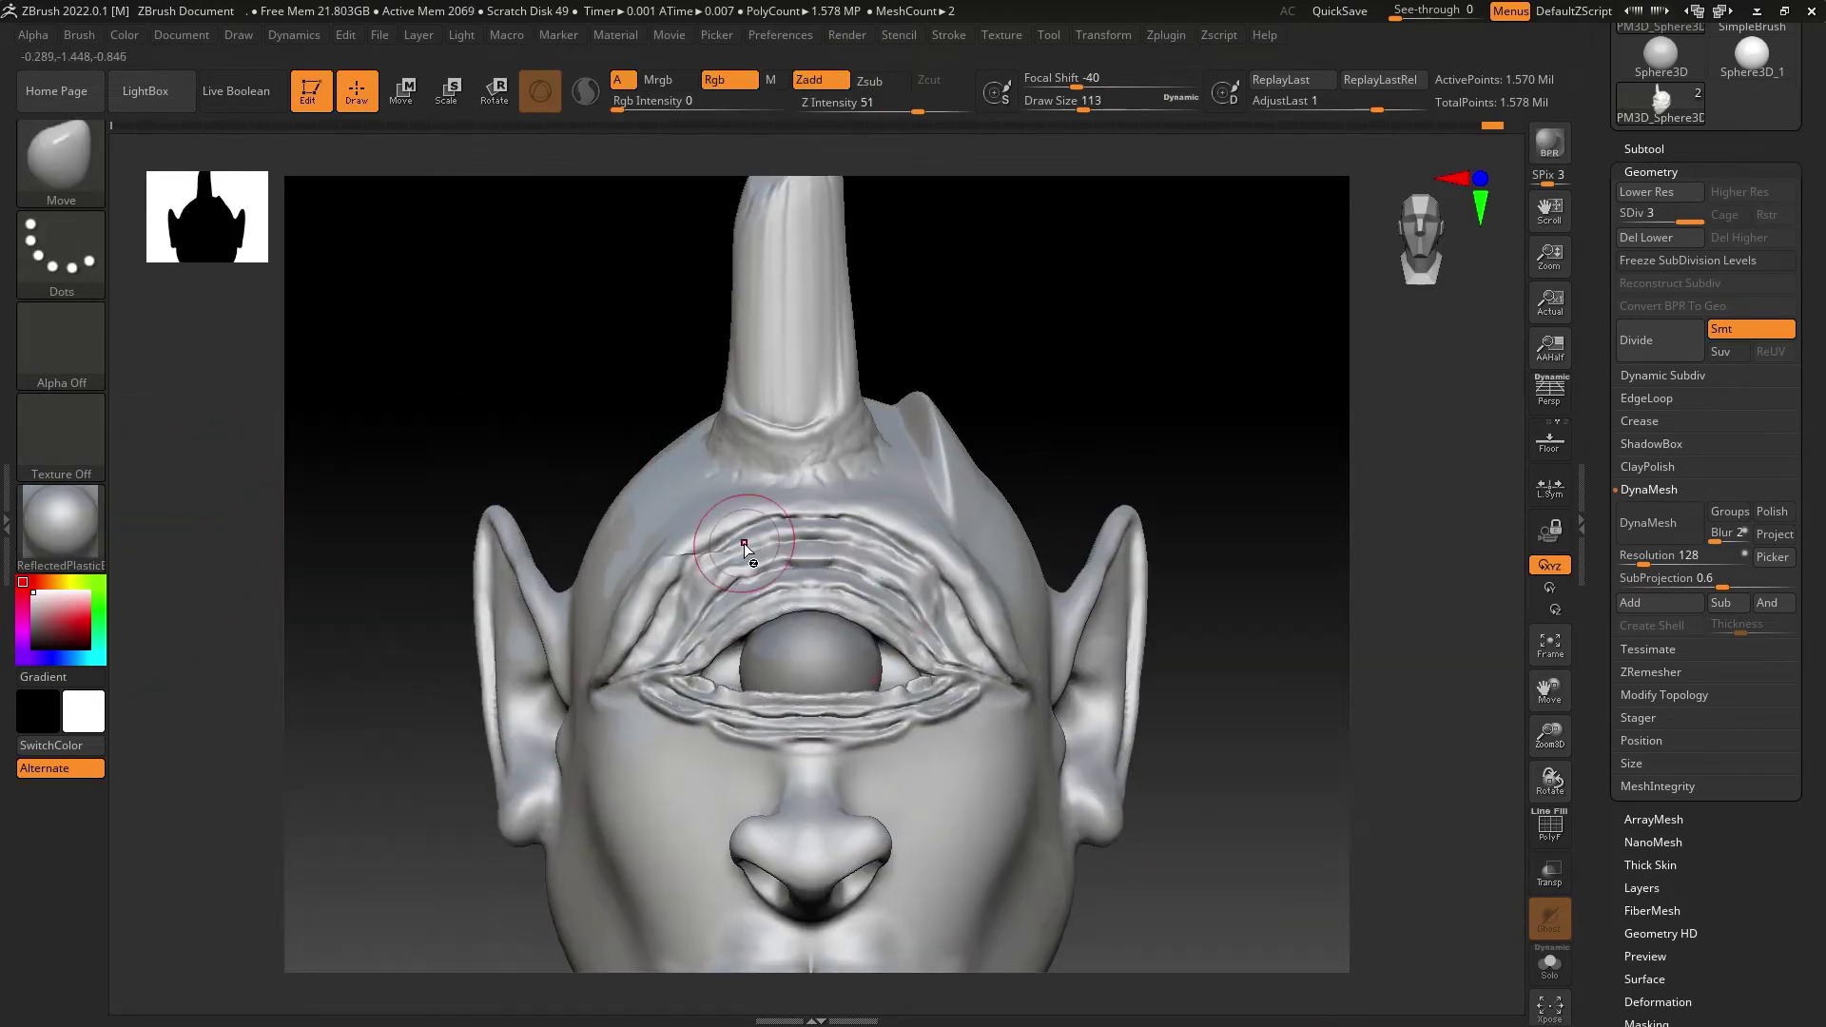
pyautogui.moveTo(723, 533)
pyautogui.mouseDown(button='right')
pyautogui.moveTo(656, 561)
pyautogui.moveTo(789, 512)
pyautogui.mouseUp(button='right')
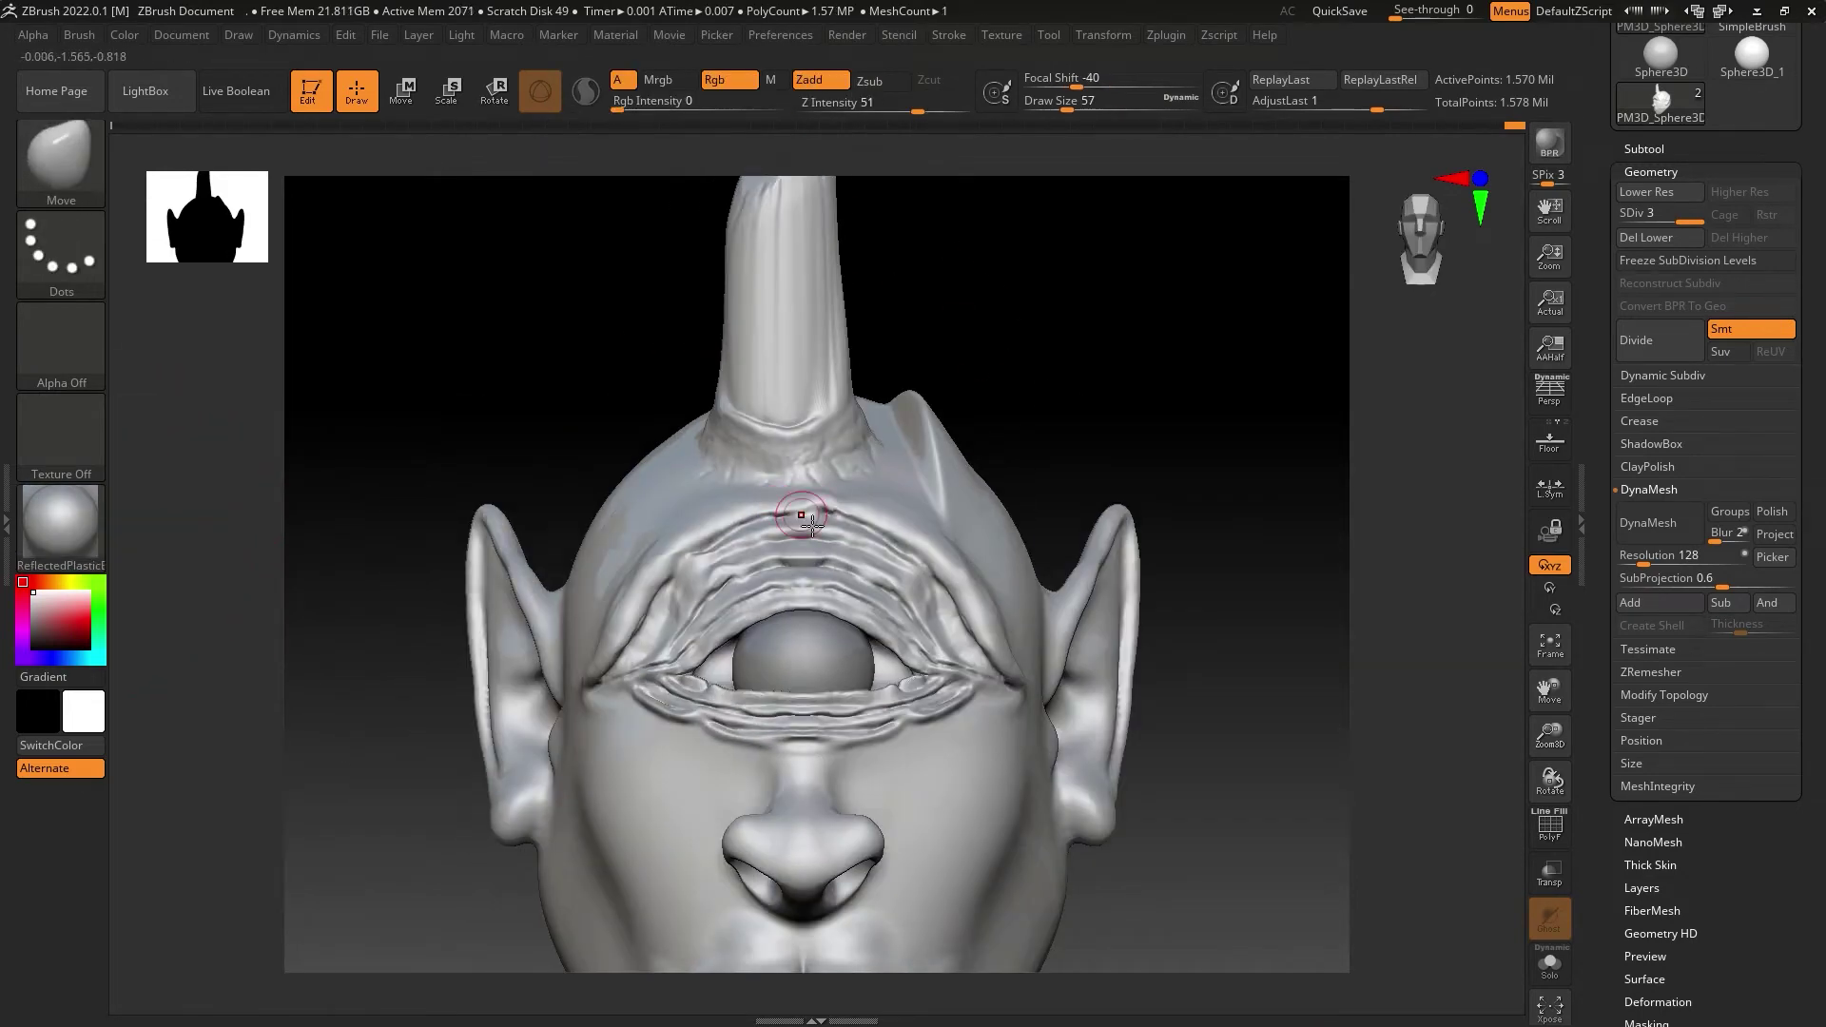
# Step: Carve the forehead creases with DamStandard and smooth the fold near the eye corner
pyautogui.press('b')
pyautogui.press('d')
pyautogui.press('s')
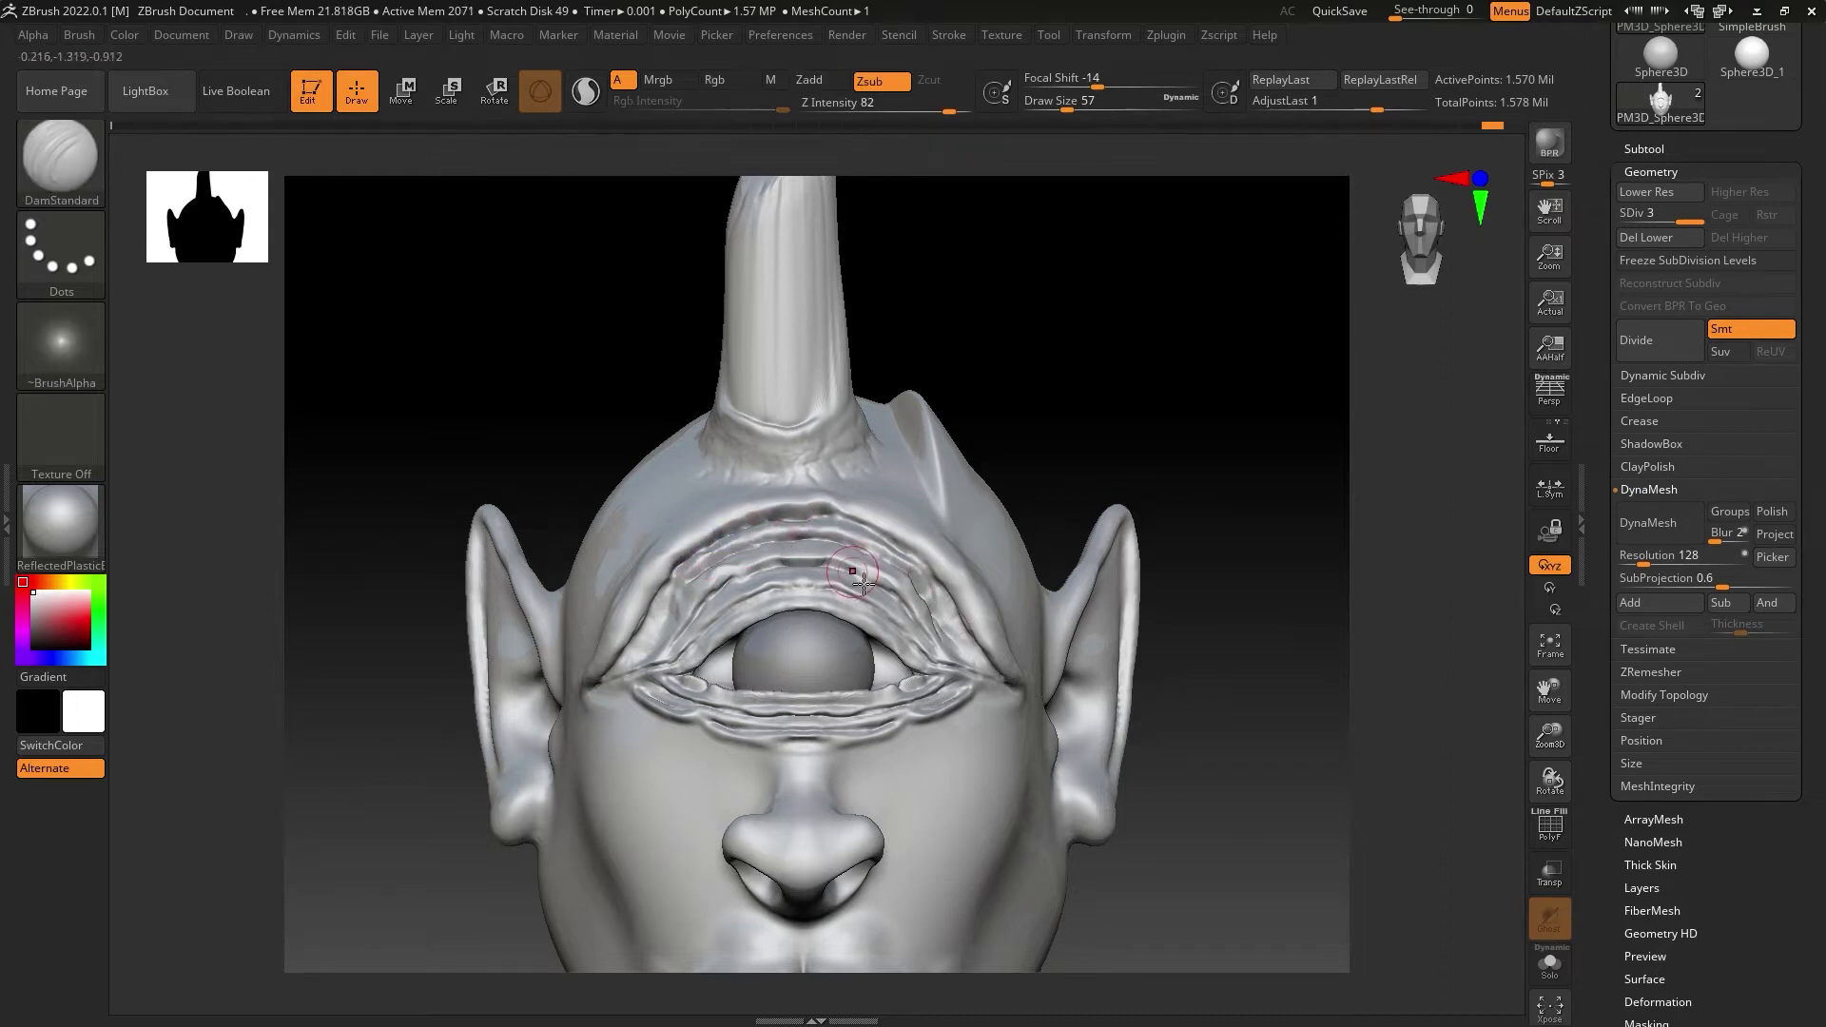
pyautogui.press('shift')
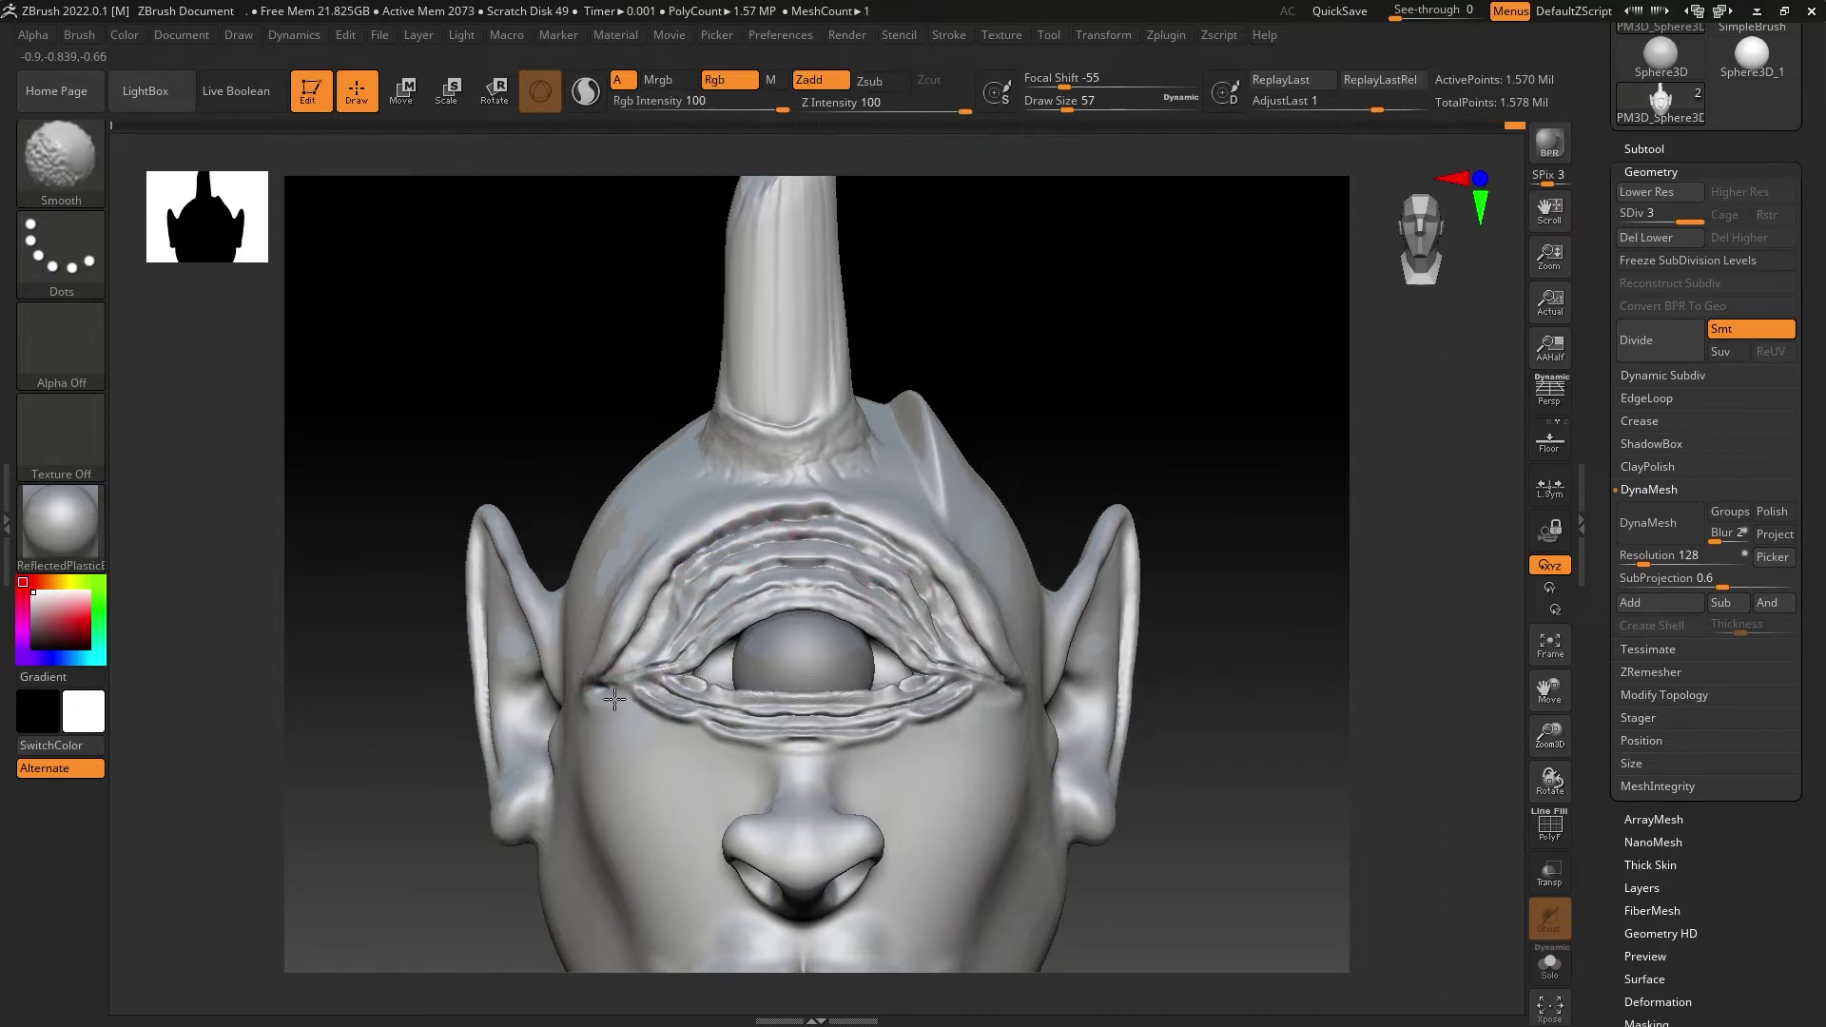
pyautogui.moveTo(614, 699); pyautogui.dragTo(953, 586)
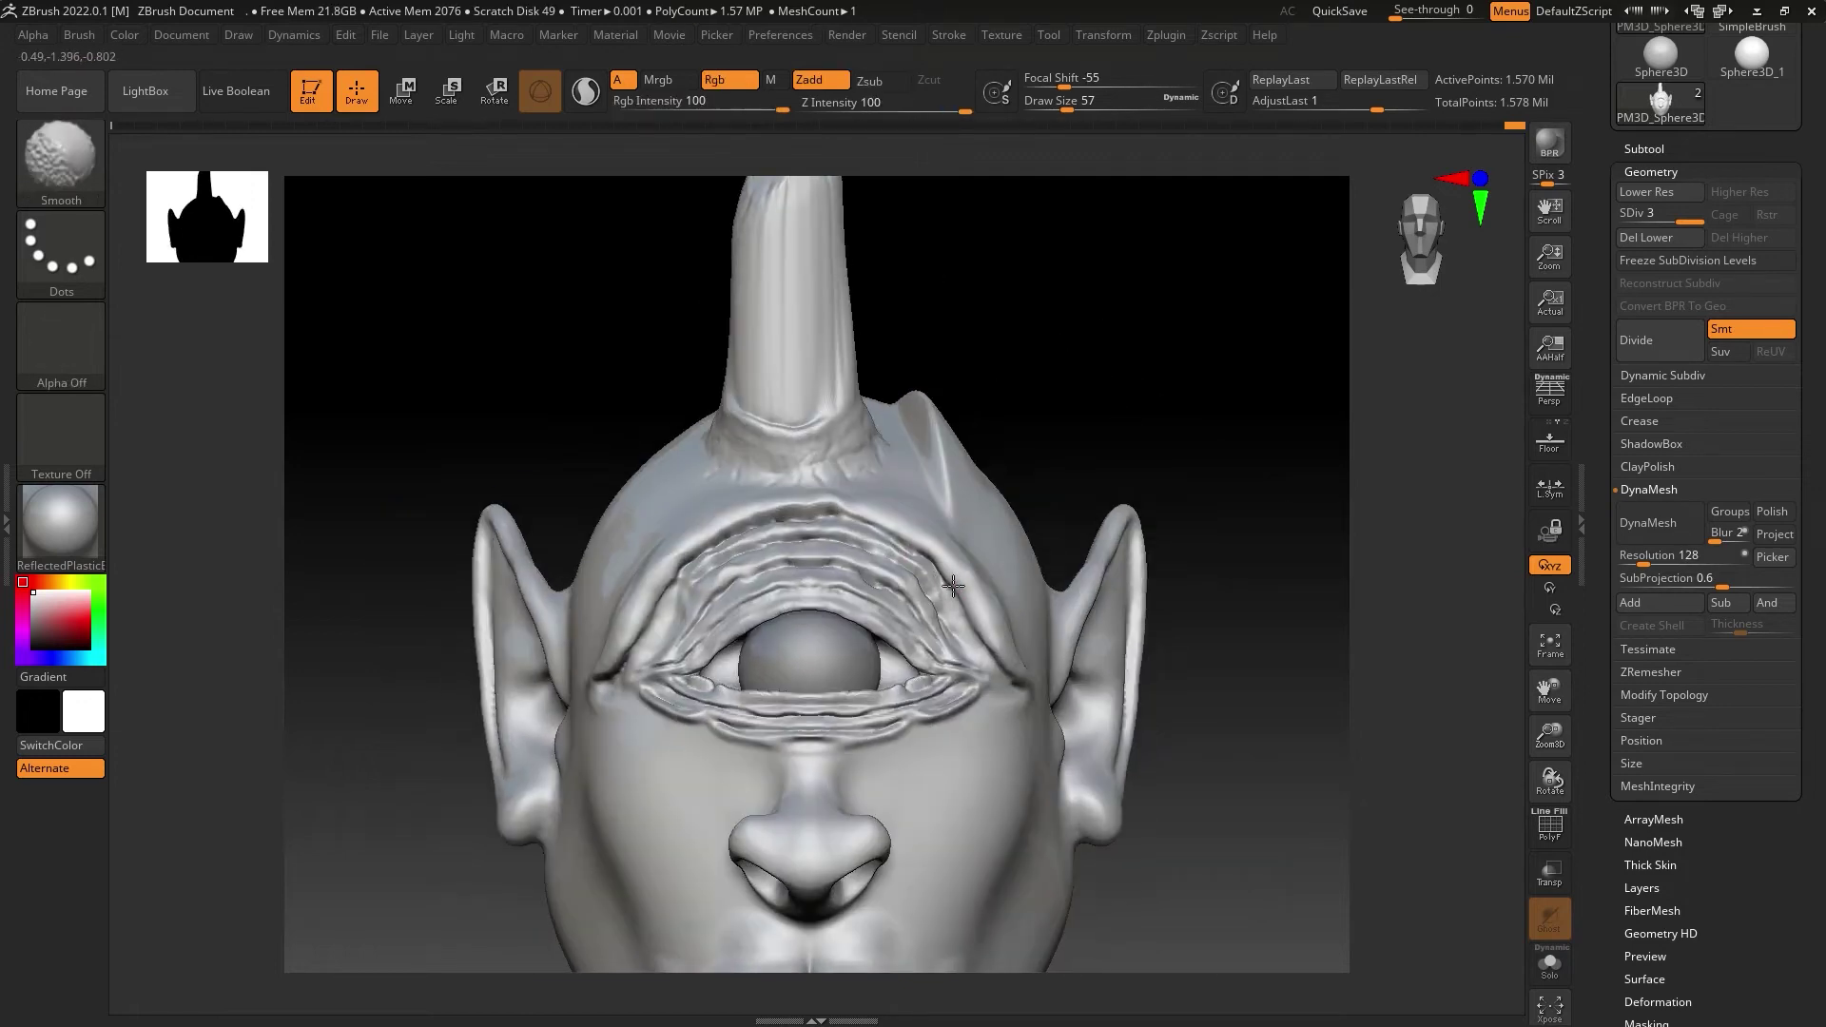
pyautogui.keyDown('alt'); pyautogui.moveTo(1079, 415); pyautogui.dragTo(1039, 571); pyautogui.keyUp('alt')
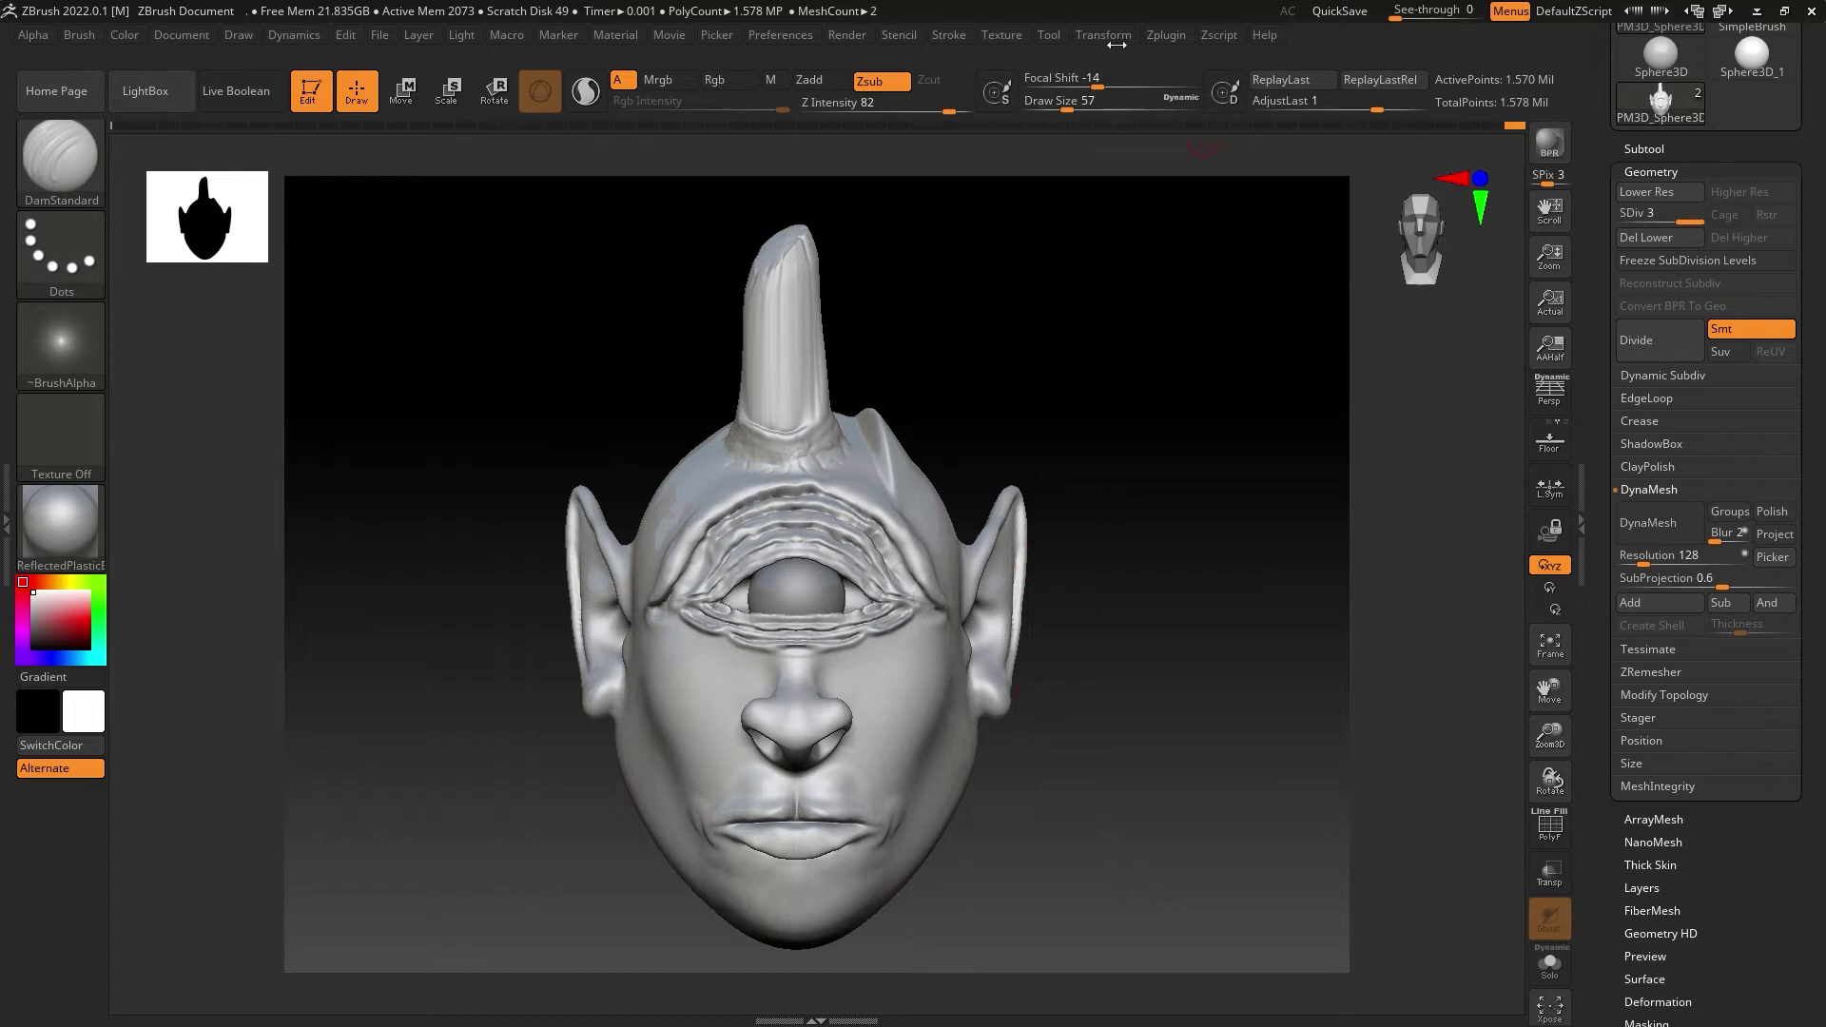
# Step: Choose the Teeth1 part from the creature insert brushes
pyautogui.press('b')
pyautogui.press('c')
pyautogui.press('c')
pyautogui.click(691, 152)
pyautogui.moveTo(1094, 475)
pyautogui.mouseDown()
pyautogui.moveTo(1157, 735)
pyautogui.moveTo(1124, 788)
pyautogui.moveTo(1227, 780)
pyautogui.mouseUp()
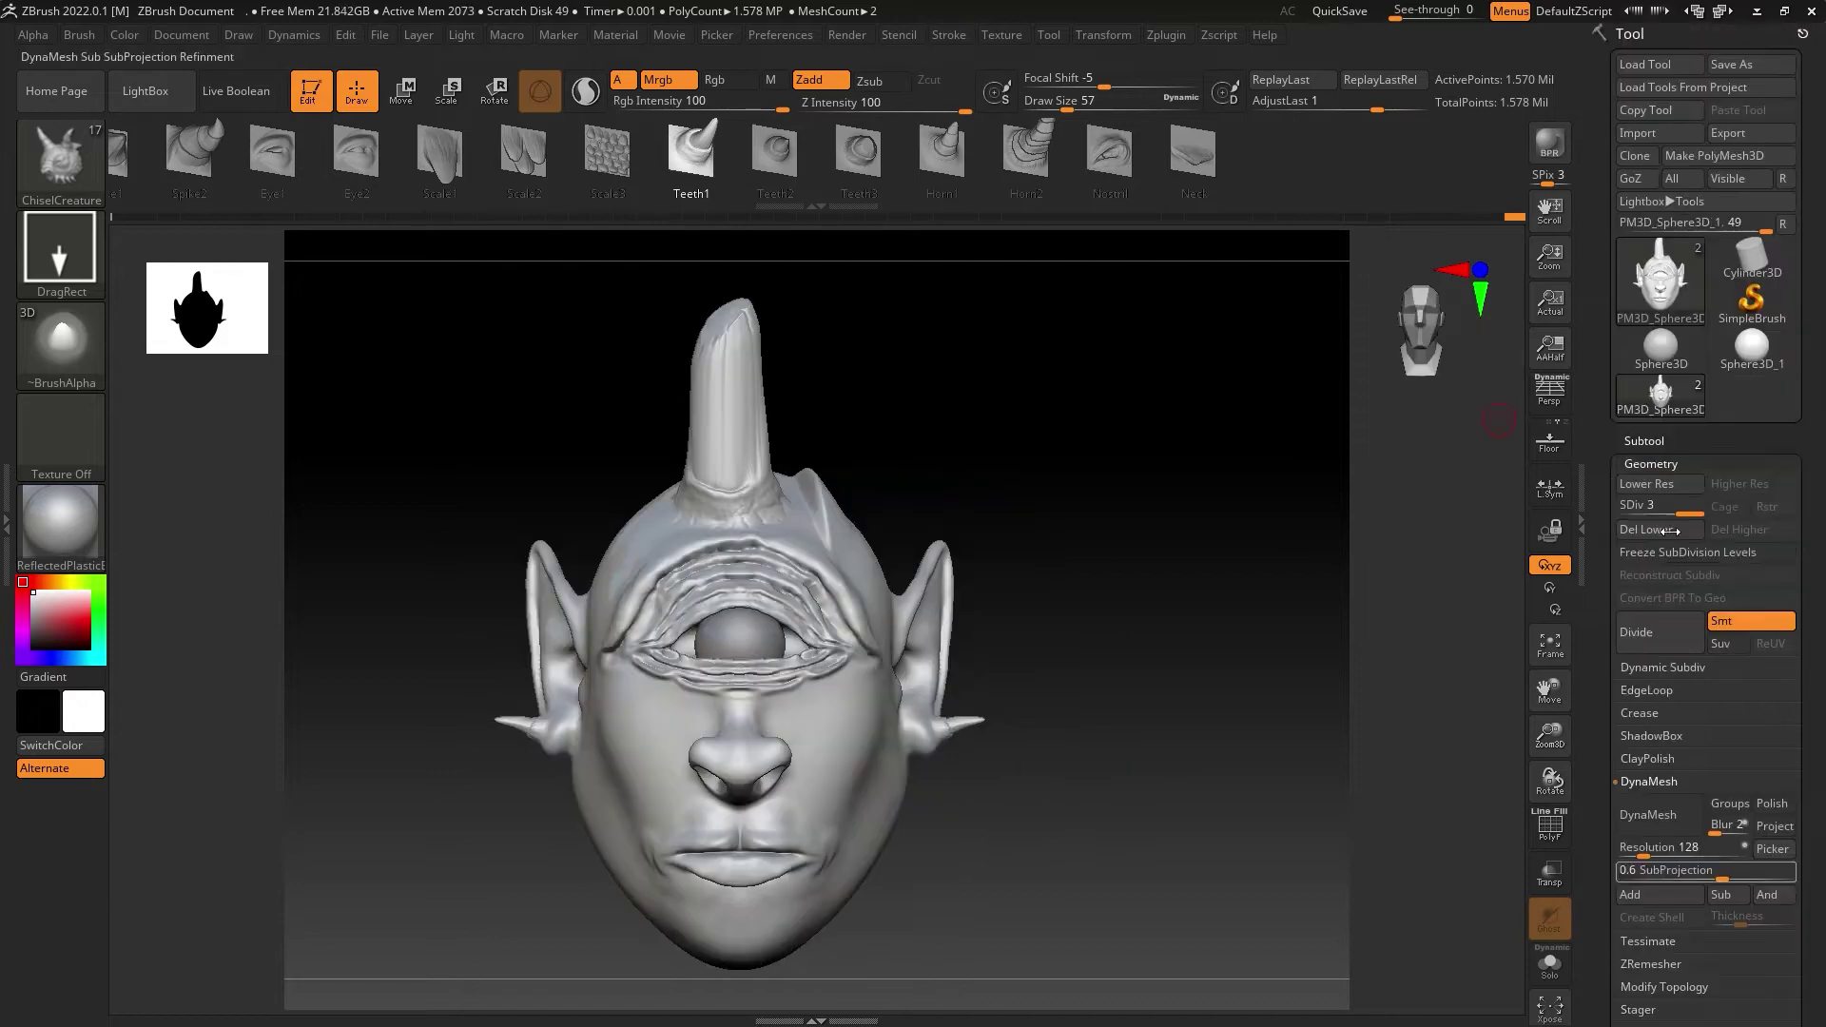
# Step: Add a cylinder subtool and move it out to the right of the head
pyautogui.click(1751, 706)
pyautogui.click(1177, 688)
pyautogui.press('w')
pyautogui.keyDown('alt'); pyautogui.click(737, 761); pyautogui.keyUp('alt')
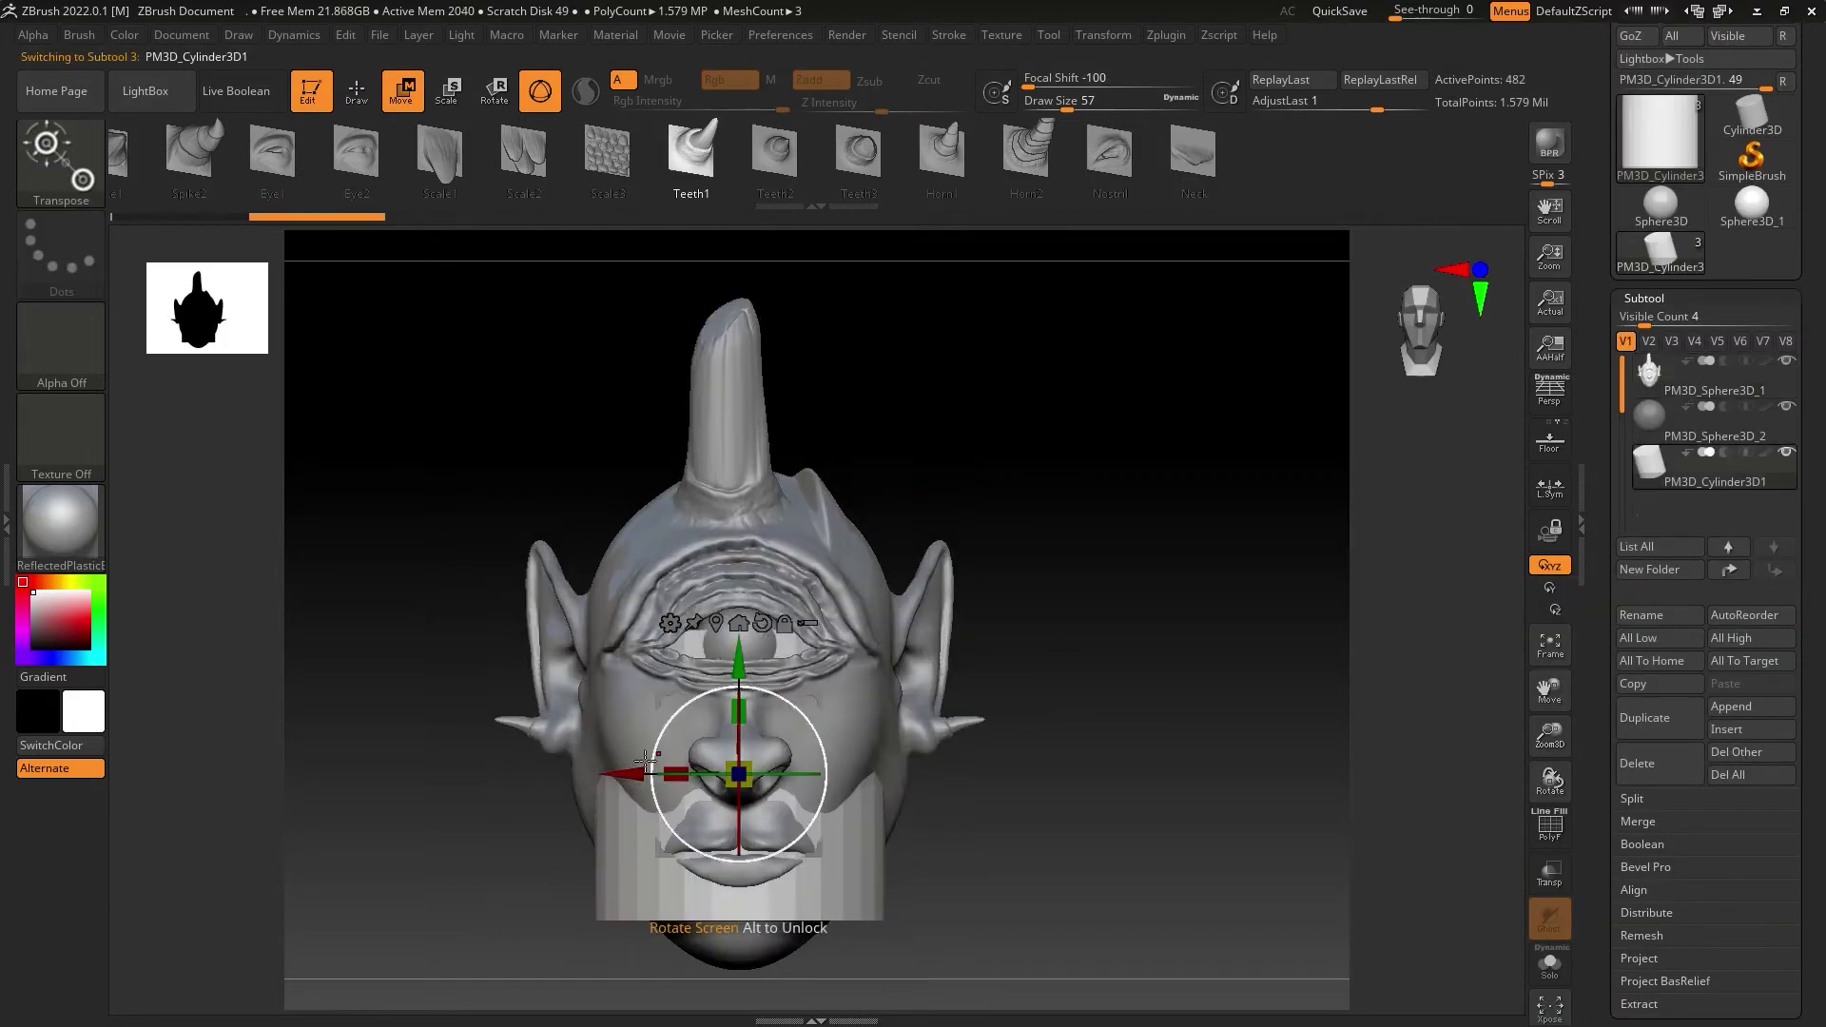
pyautogui.moveTo(696, 723); pyautogui.dragTo(903, 662)
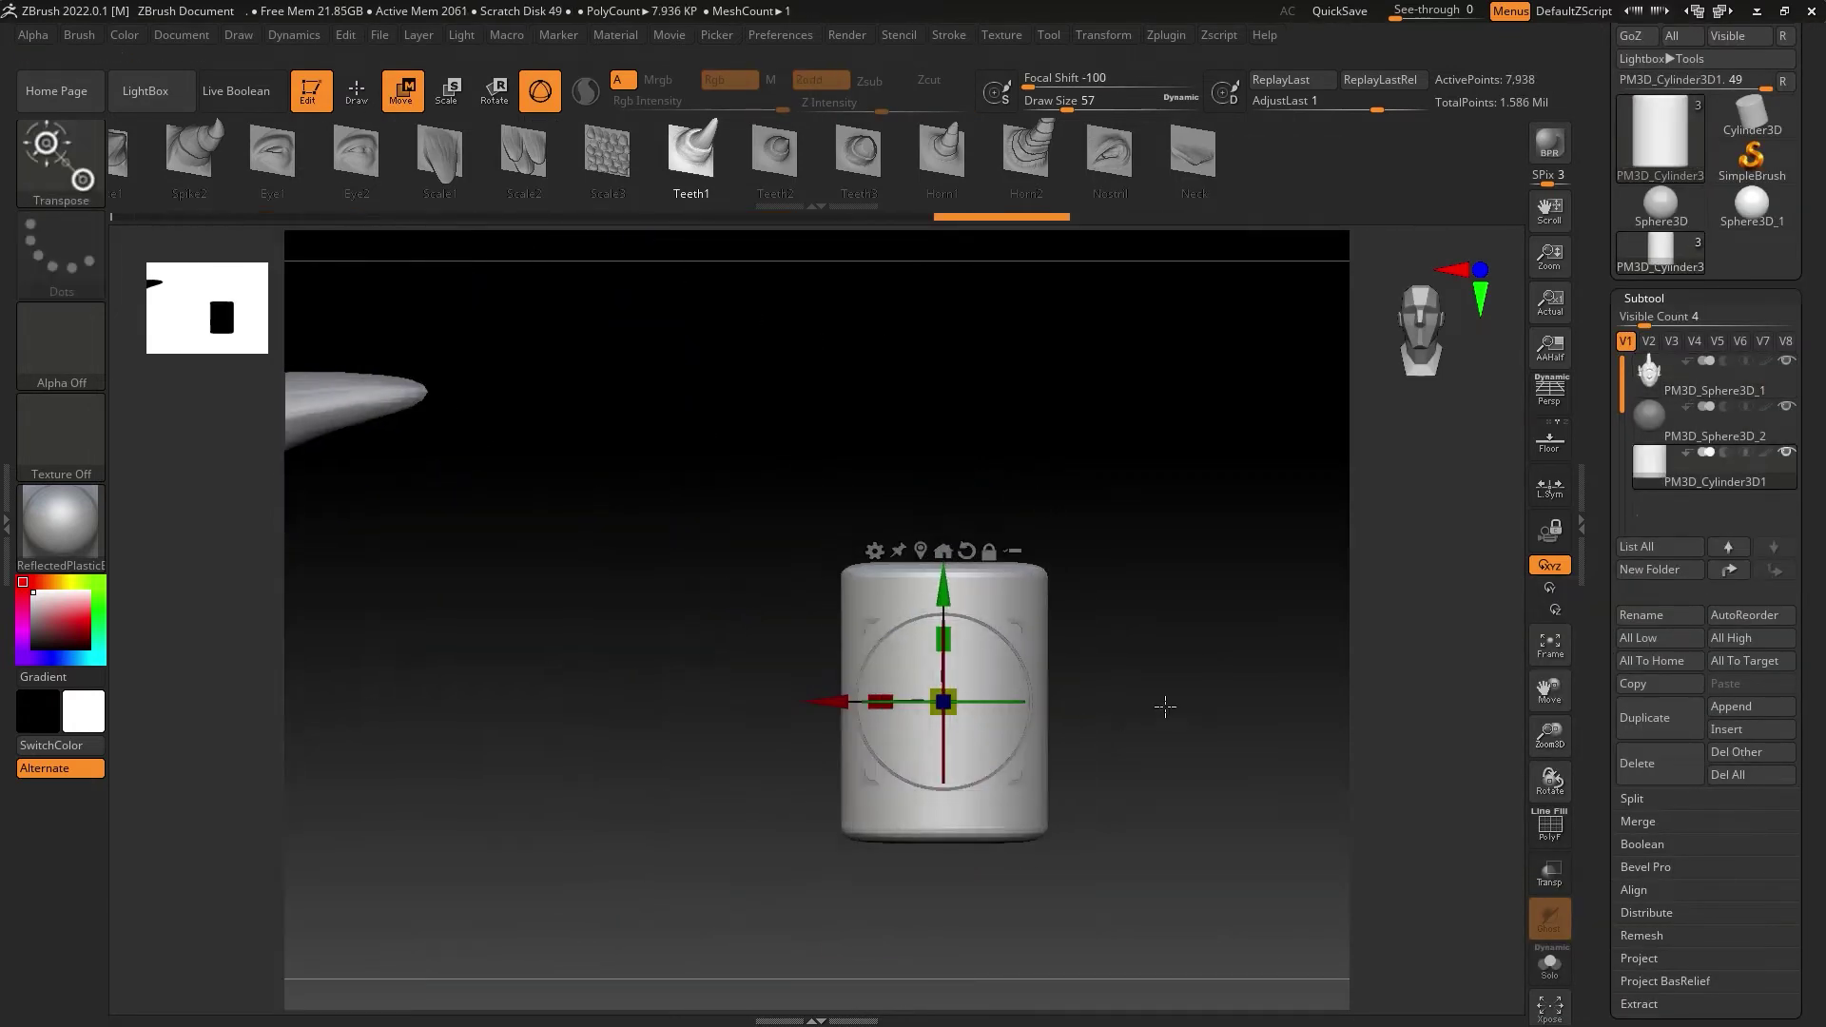
pyautogui.press('q')
# Step: Solo the cylinder, smooth its top, DynaMesh it, pull the top up and subdivide
pyautogui.click(1103, 35)
pyautogui.moveTo(1046, 590)
pyautogui.mouseDown()
pyautogui.moveTo(951, 447)
pyautogui.moveTo(1028, 570)
pyautogui.mouseUp()
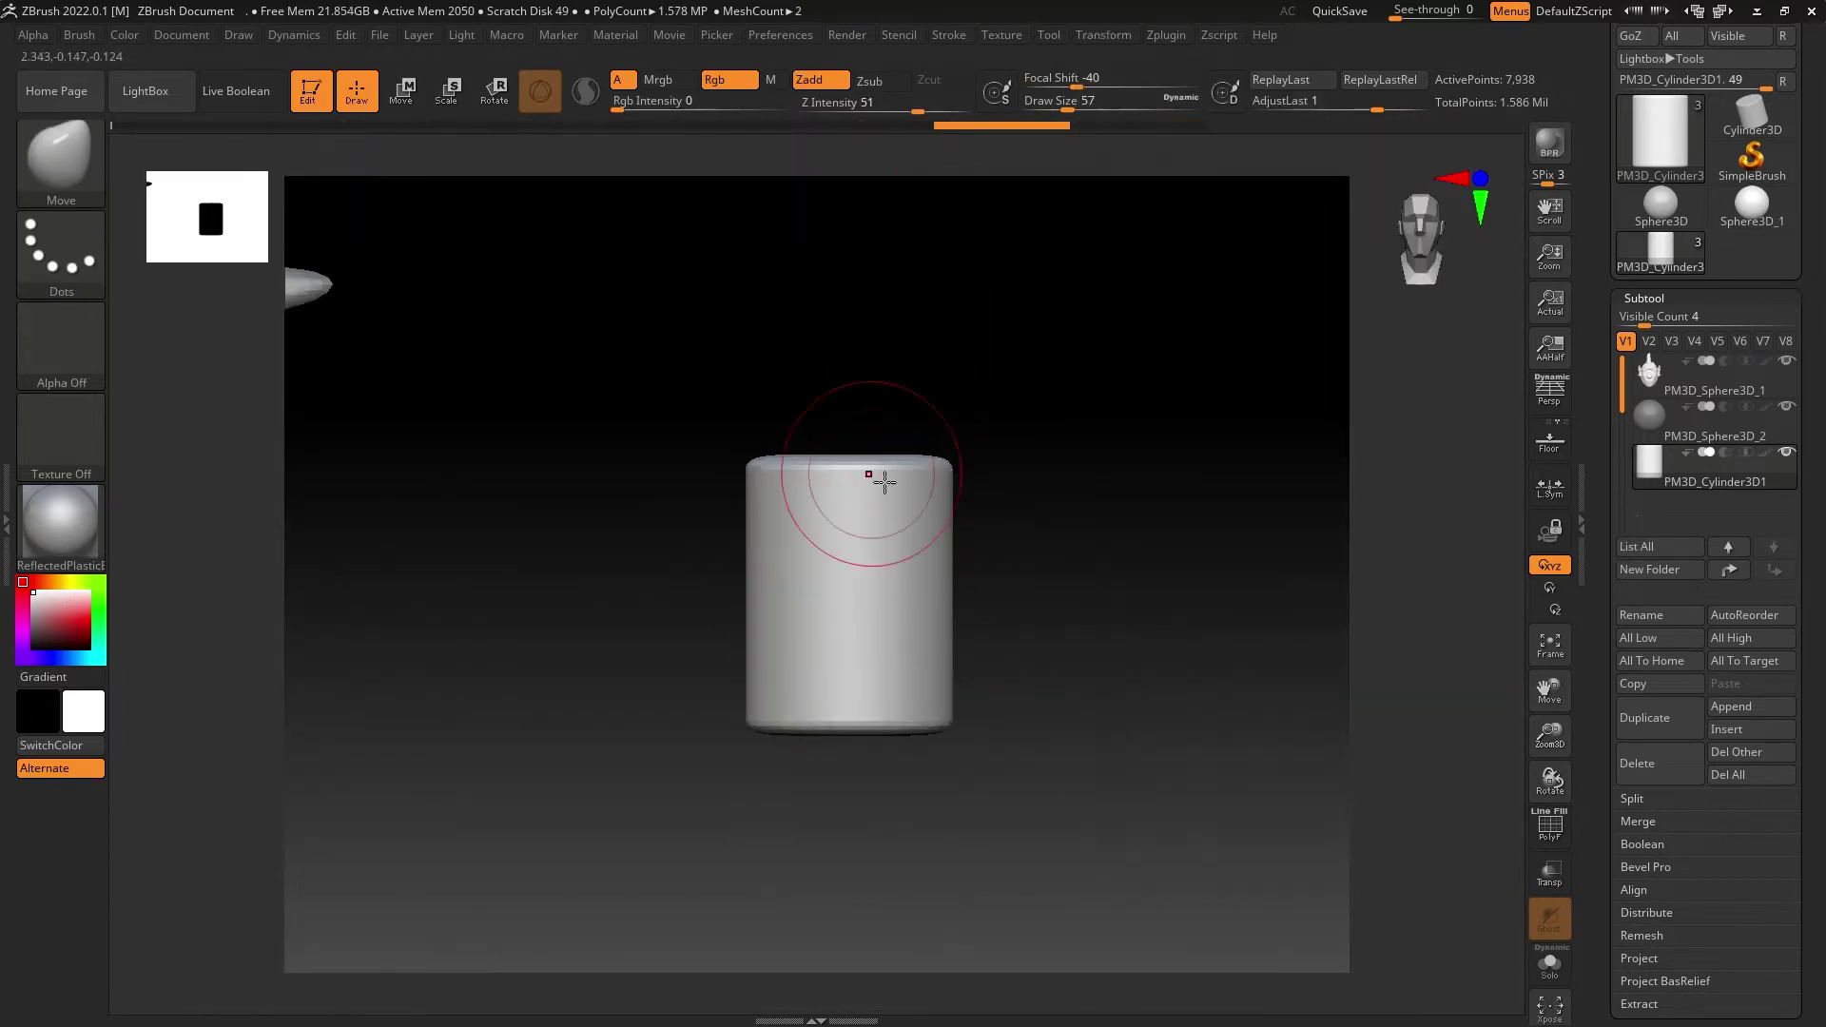
pyautogui.moveTo(868, 454); pyautogui.dragTo(931, 485)
pyautogui.press('space')
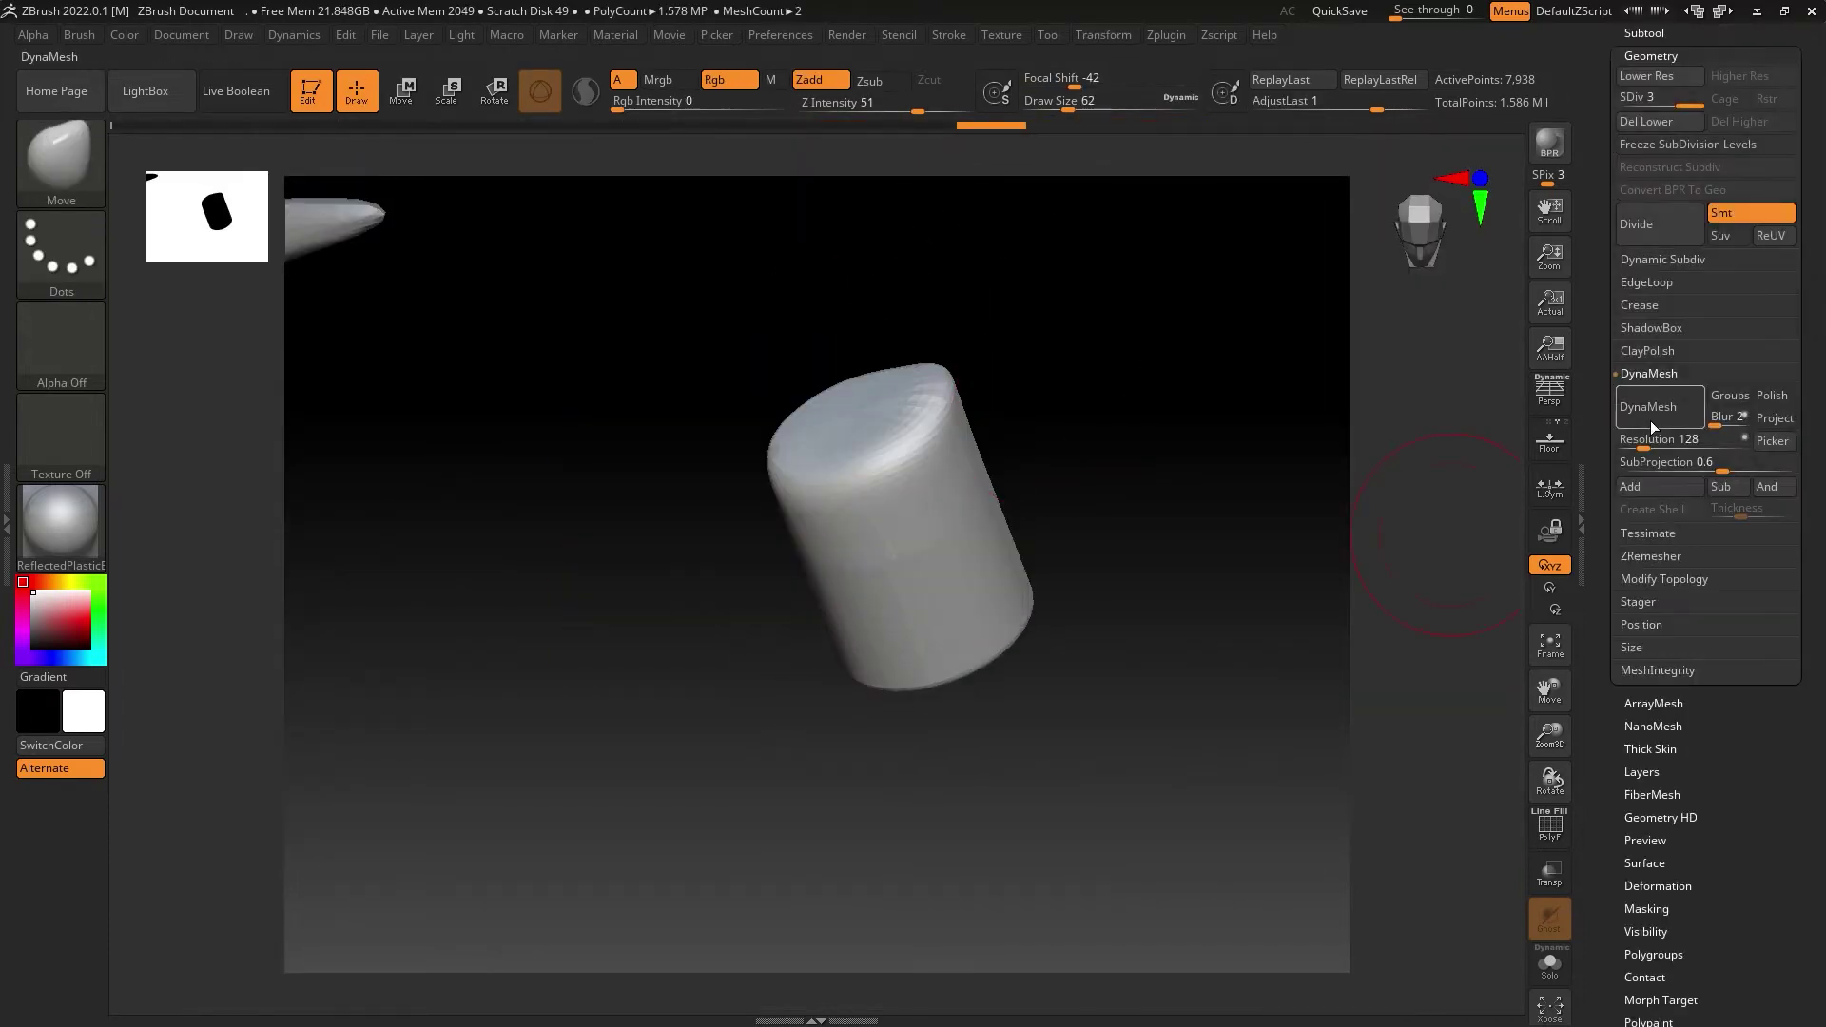
pyautogui.click(1651, 406)
pyautogui.moveTo(876, 408)
pyautogui.mouseDown()
pyautogui.moveTo(853, 395)
pyautogui.moveTo(877, 424)
pyautogui.mouseUp()
pyautogui.hotkey('ctrl', 'd')
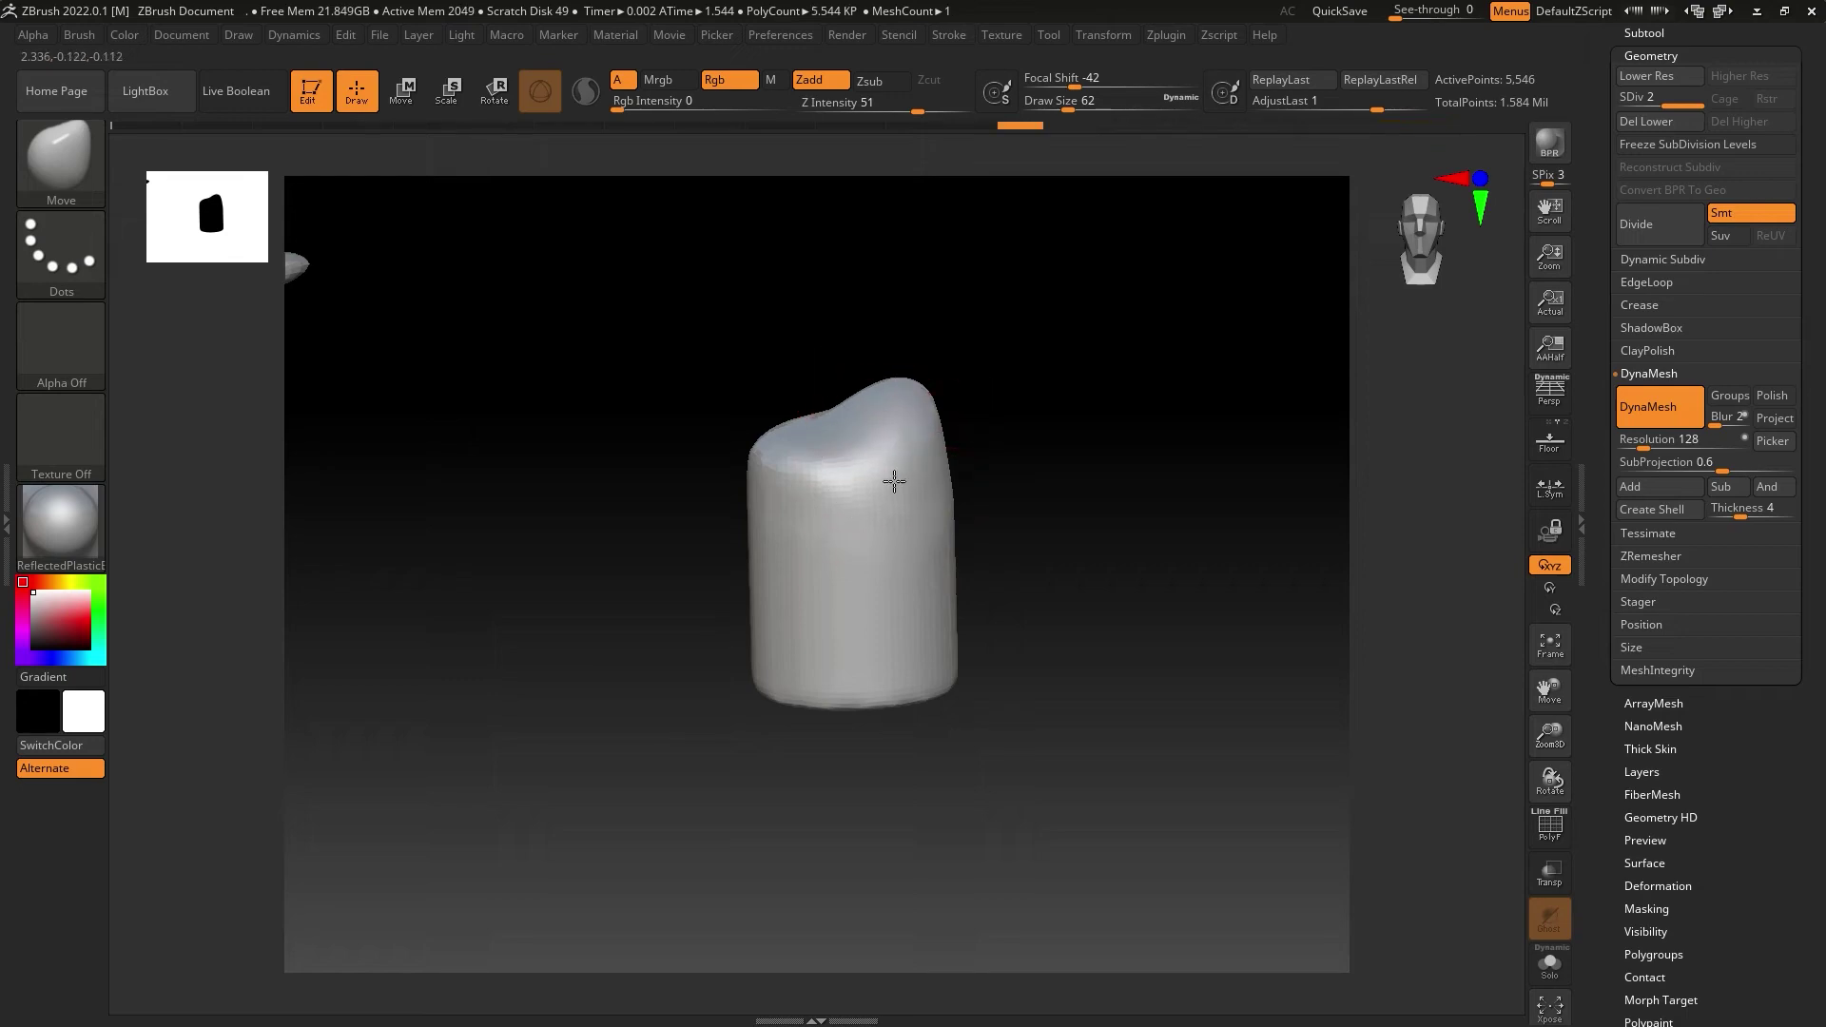
# Step: Carve creases and small details into the piece's top with DamStandard
pyautogui.moveTo(983, 594); pyautogui.dragTo(942, 533)
pyautogui.press('b')
pyautogui.press('d')
pyautogui.press('s')
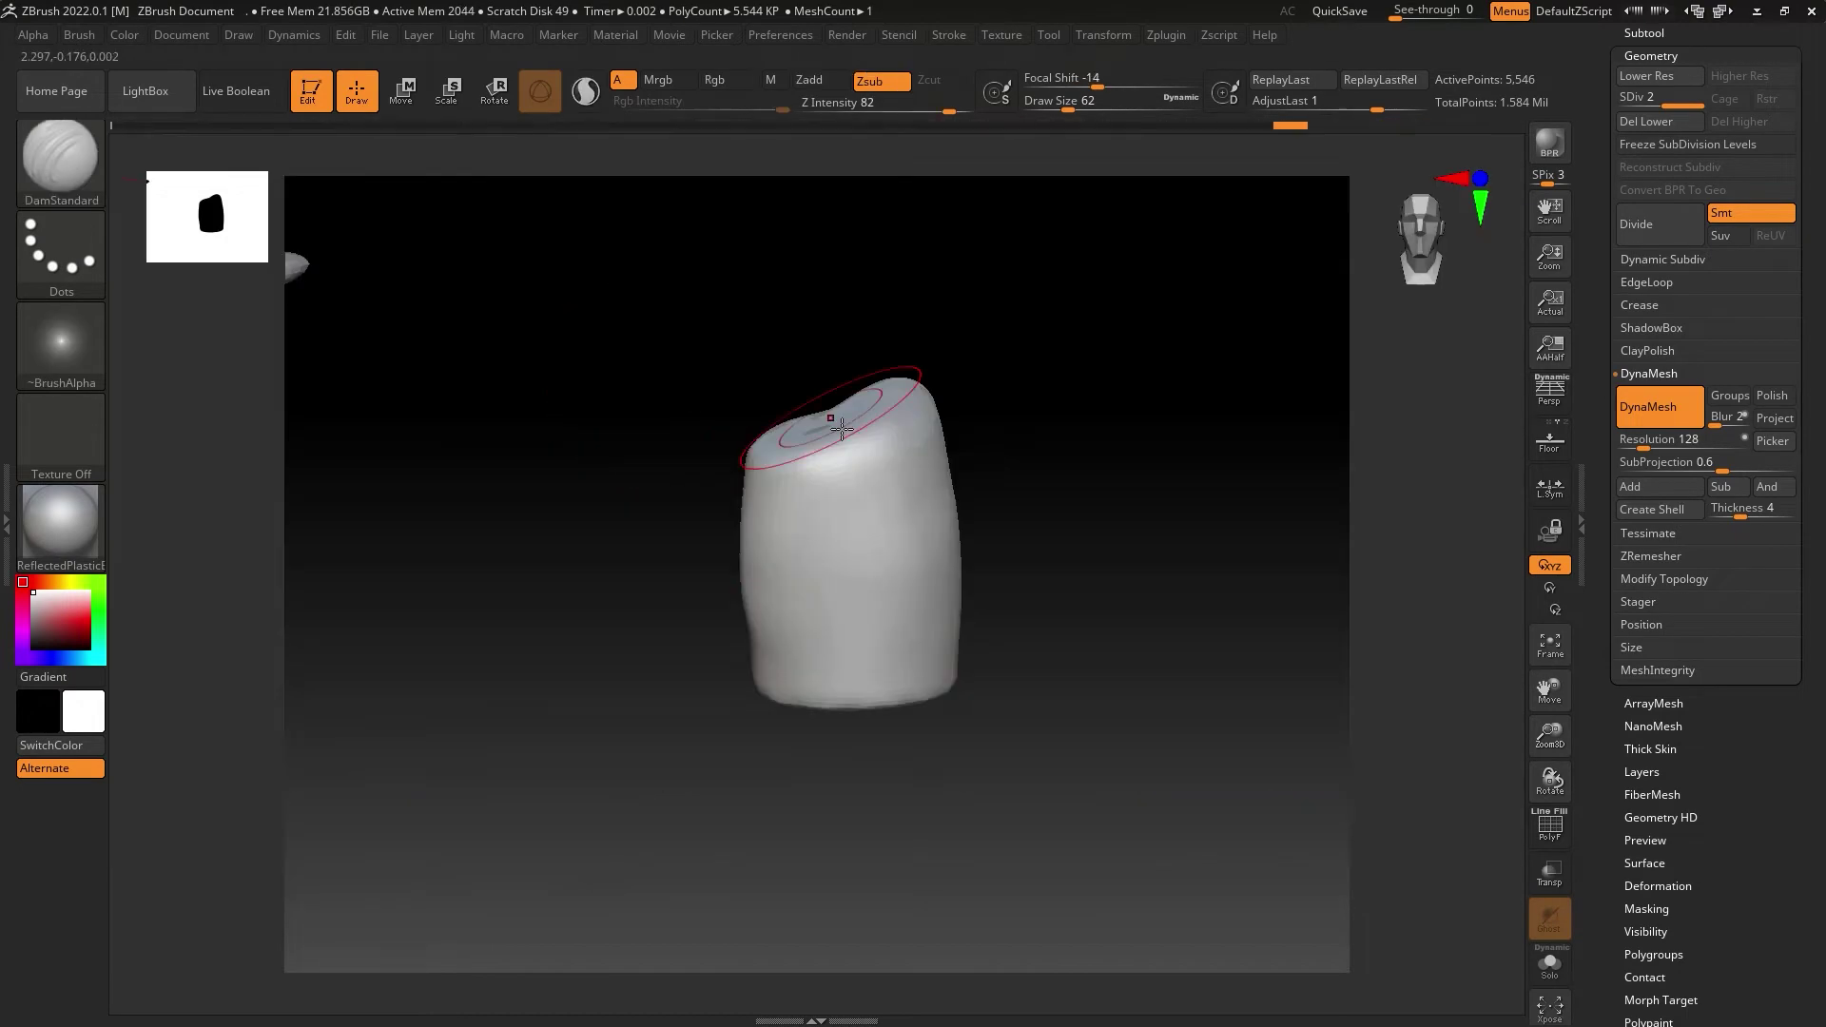
pyautogui.moveTo(892, 446); pyautogui.dragTo(892, 519)
pyautogui.moveTo(1008, 532)
pyautogui.mouseDown()
pyautogui.moveTo(703, 400)
pyautogui.moveTo(808, 390)
pyautogui.moveTo(990, 318)
pyautogui.mouseUp()
pyautogui.moveTo(816, 381); pyautogui.dragTo(827, 418)
pyautogui.keyDown('alt'); pyautogui.moveTo(761, 352); pyautogui.dragTo(780, 376); pyautogui.keyUp('alt')
pyautogui.moveTo(1027, 399)
pyautogui.mouseDown()
pyautogui.moveTo(946, 342)
pyautogui.moveTo(978, 396)
pyautogui.mouseUp()
# Step: Subdivide the piece again and add a small carved stroke lower down
pyautogui.hotkey('ctrl', 'd')
pyautogui.moveTo(1011, 489); pyautogui.dragTo(925, 397)
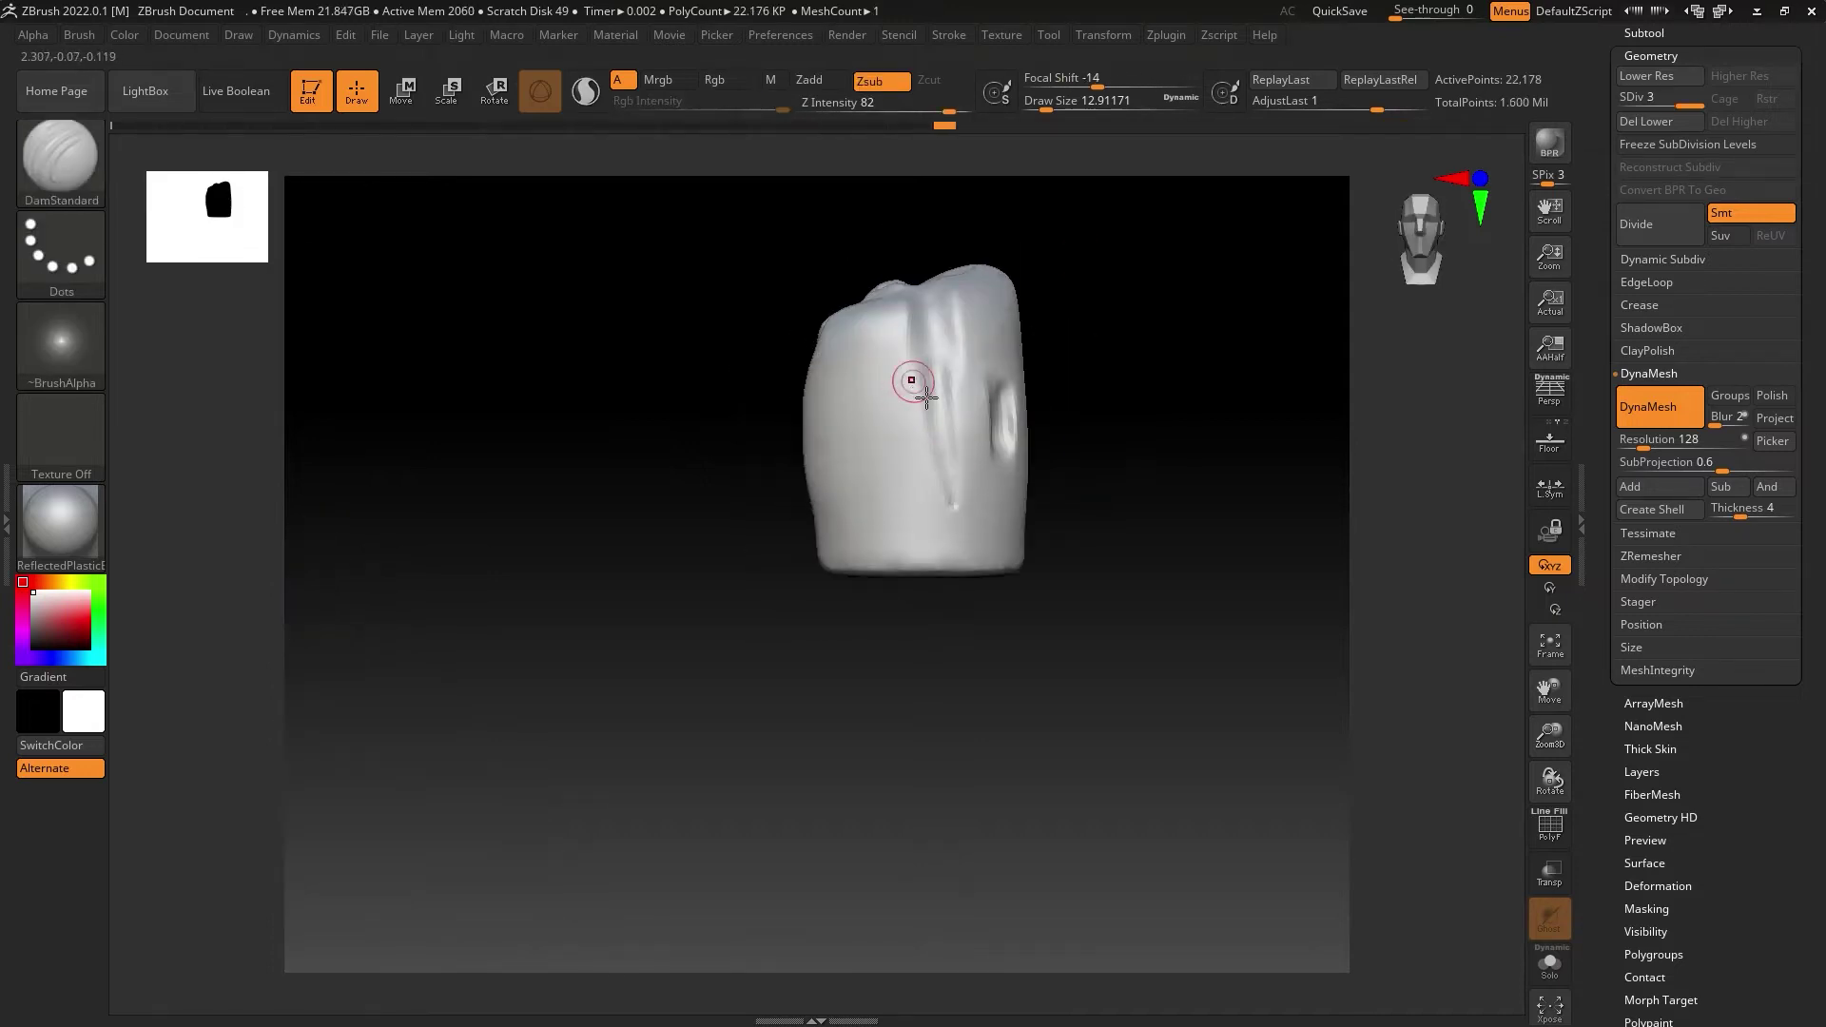
pyautogui.moveTo(878, 510); pyautogui.dragTo(851, 540)
pyautogui.moveTo(666, 665); pyautogui.dragTo(1060, 273)
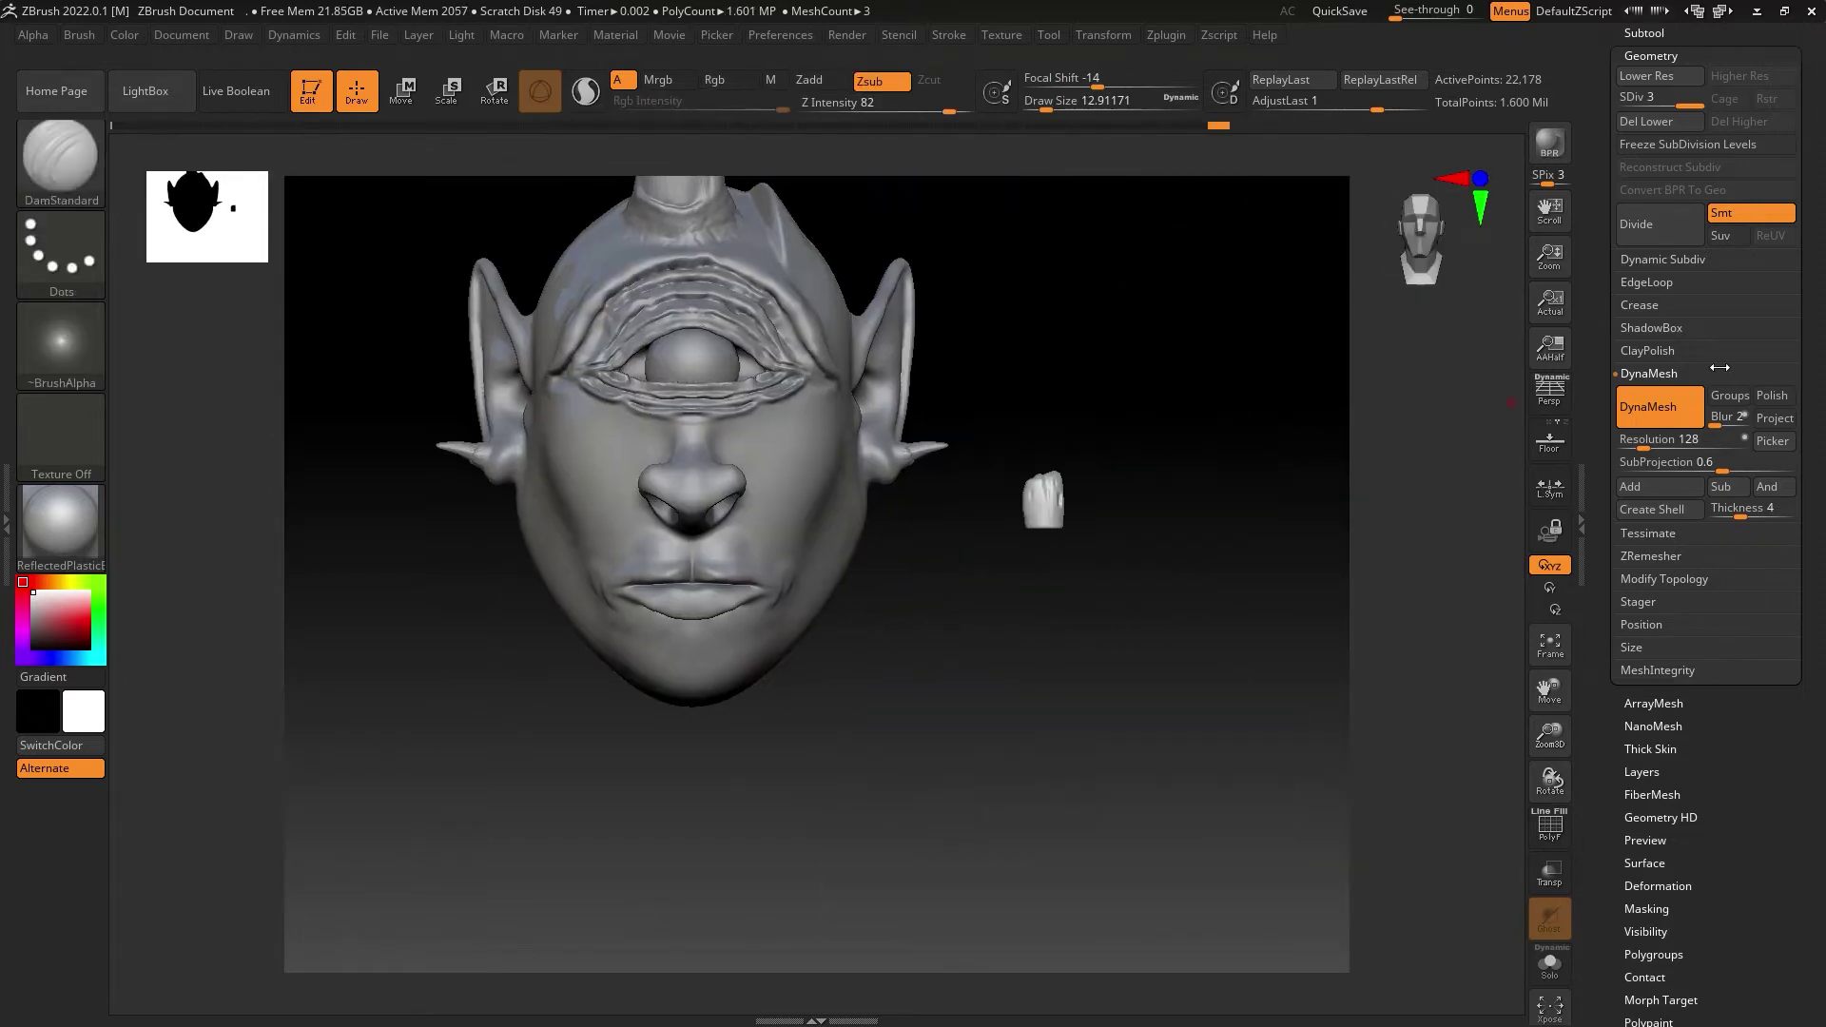
# Step: Duplicate the small piece and move the copy to the opposite mouth corner
pyautogui.press('w')
pyautogui.moveTo(951, 476)
pyautogui.mouseDown()
pyautogui.moveTo(598, 482)
pyautogui.moveTo(802, 652)
pyautogui.moveTo(720, 567)
pyautogui.moveTo(932, 590)
pyautogui.mouseUp()
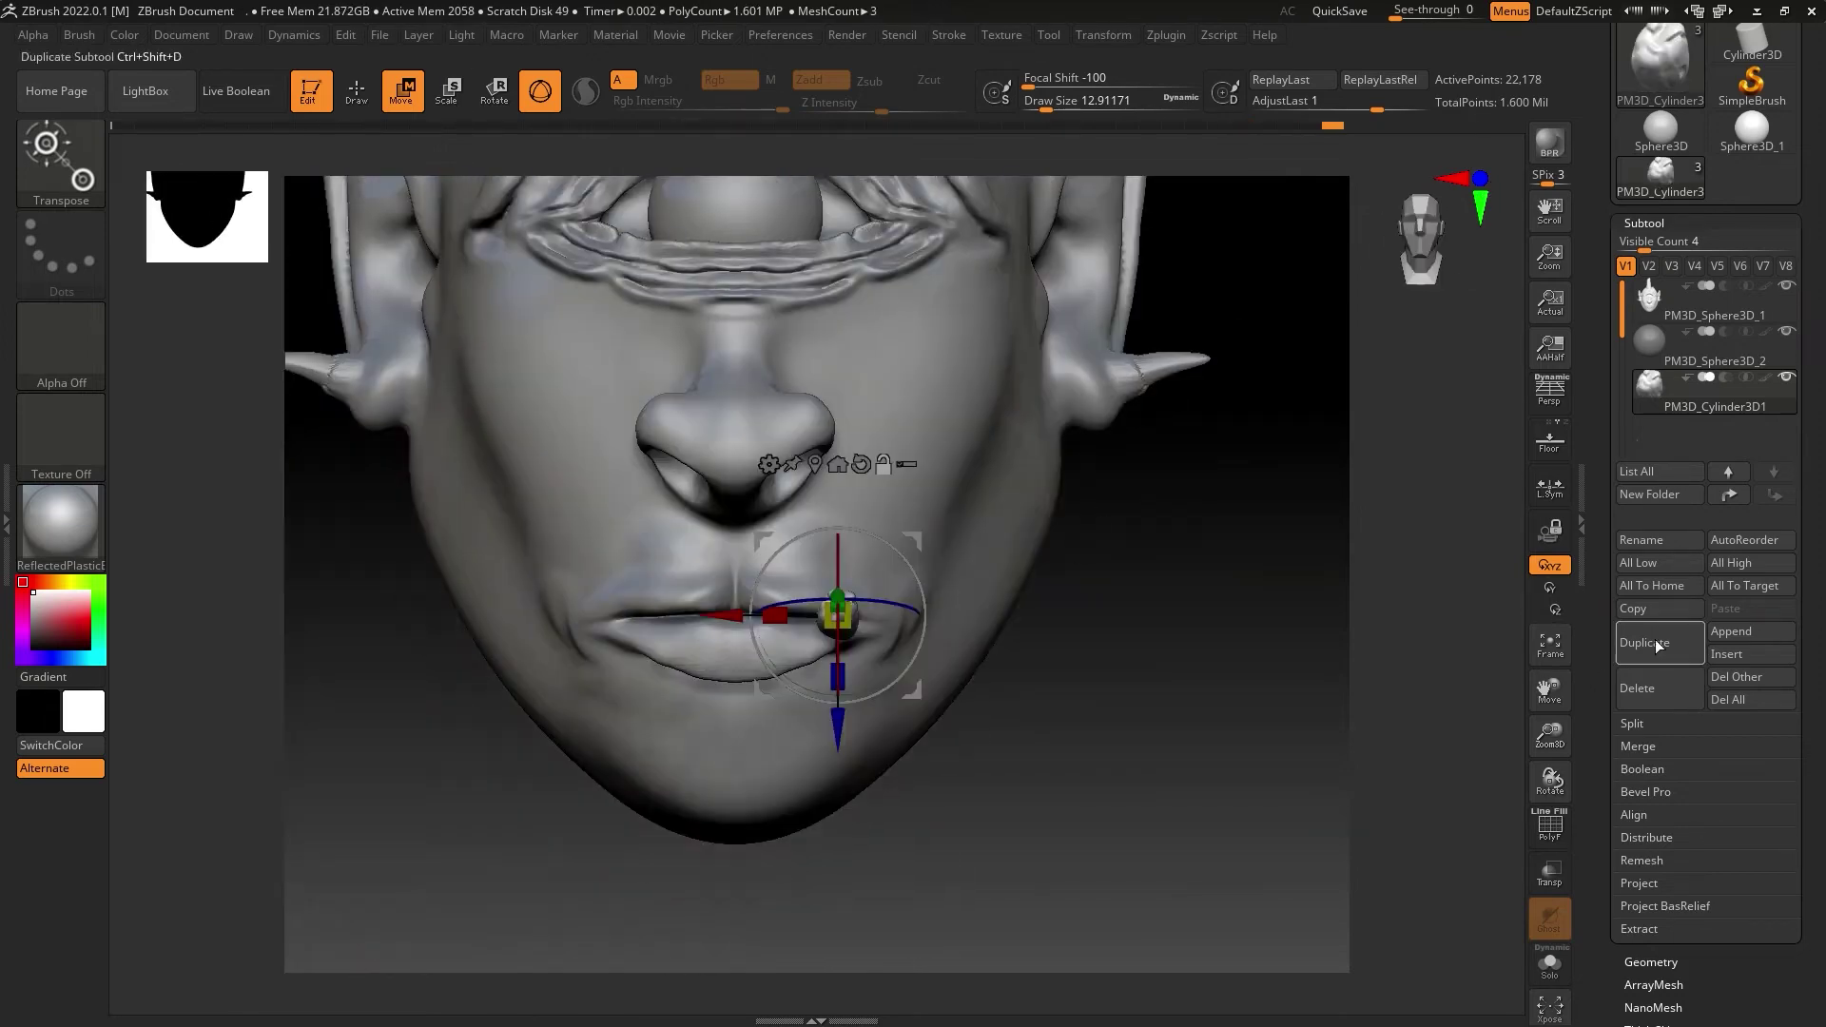
pyautogui.click(1656, 645)
pyautogui.moveTo(775, 615); pyautogui.dragTo(571, 613)
pyautogui.moveTo(952, 475); pyautogui.dragTo(666, 475)
pyautogui.moveTo(885, 561); pyautogui.dragTo(1018, 652)
pyautogui.press('q')
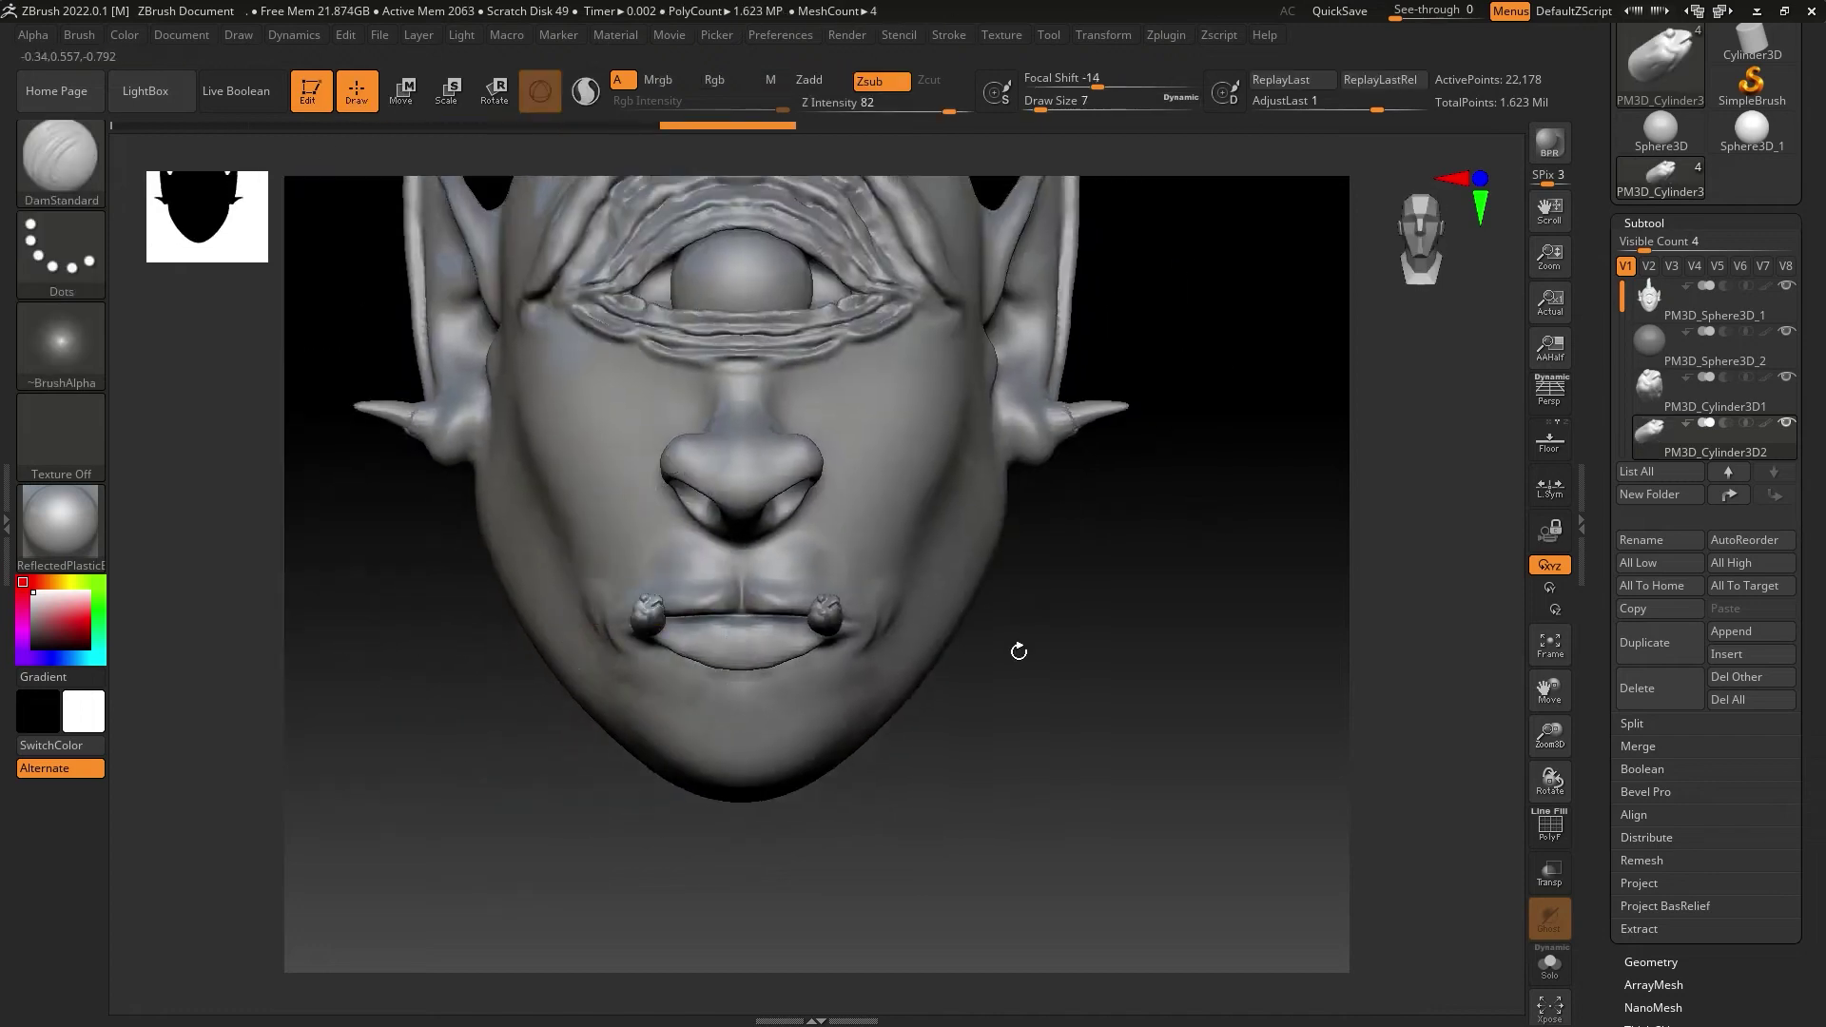
pyautogui.press('f')
# Step: Make the head active and smooth the ridged banding on the lower lip
pyautogui.click(1652, 314)
pyautogui.moveTo(1046, 570); pyautogui.dragTo(928, 392)
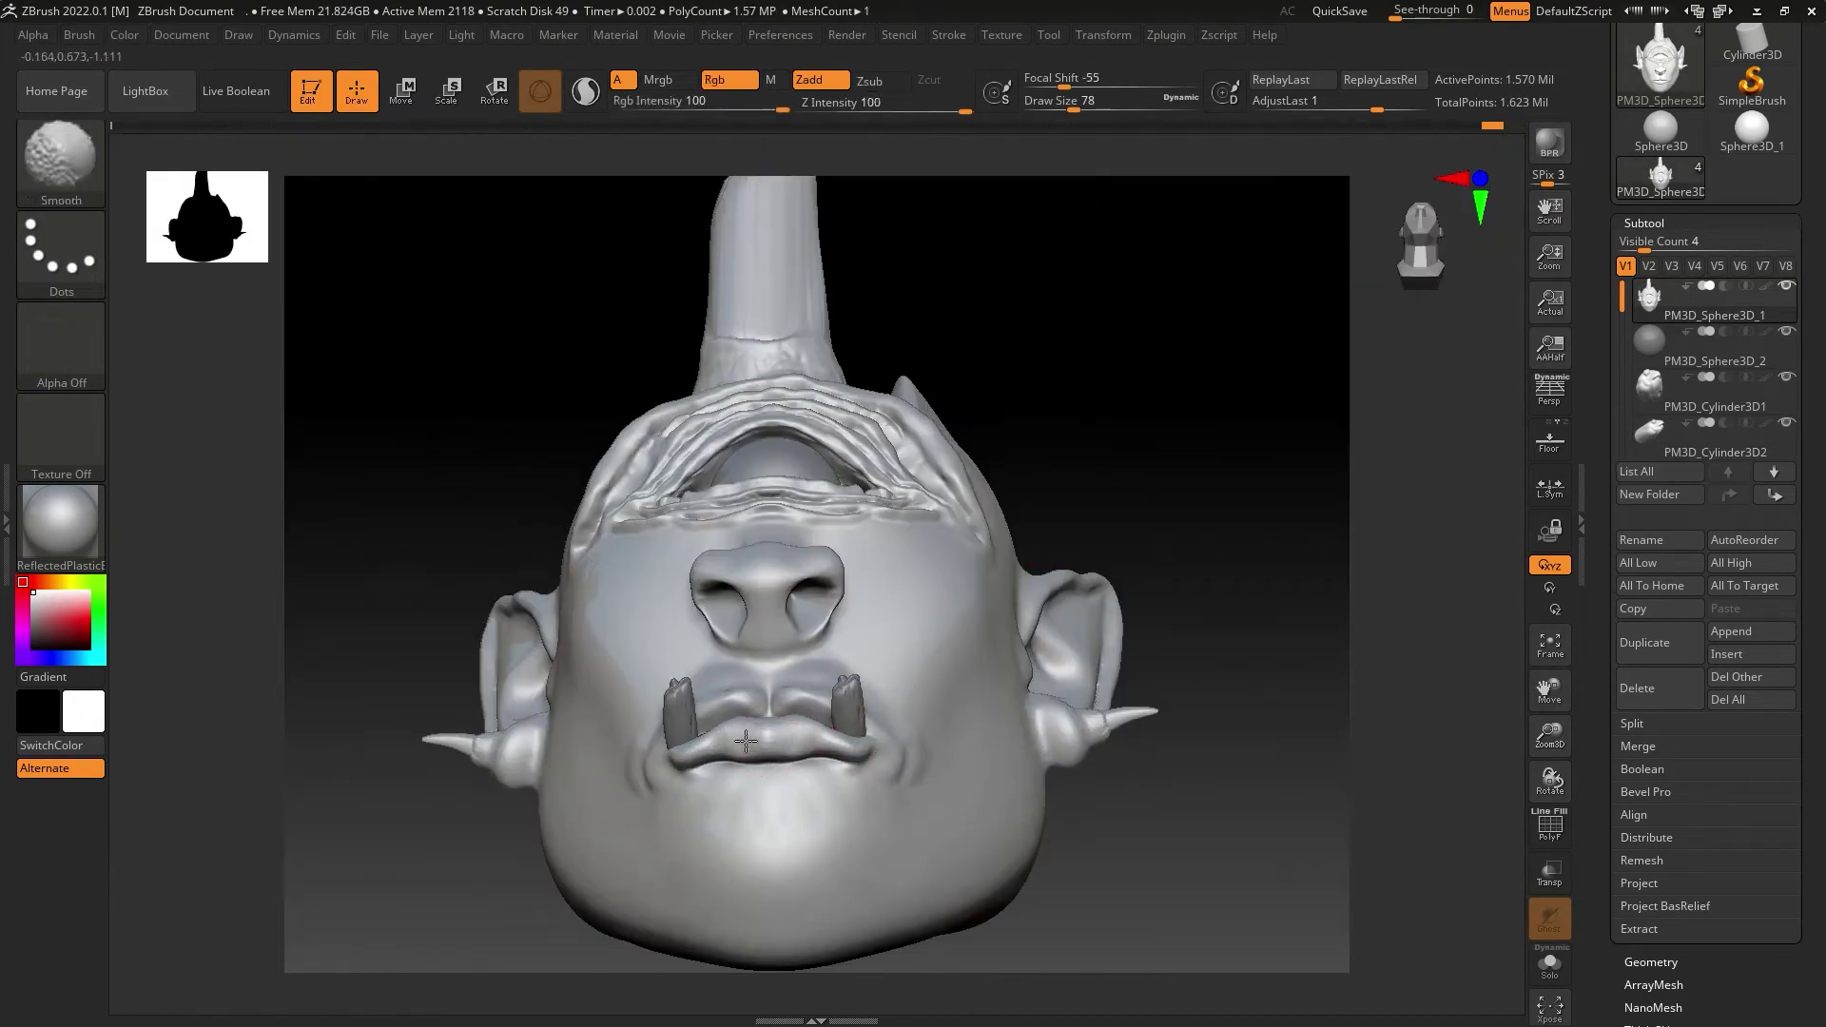
pyautogui.moveTo(510, 408)
pyautogui.mouseDown()
pyautogui.moveTo(730, 780)
pyautogui.moveTo(705, 780)
pyautogui.moveTo(870, 868)
pyautogui.mouseUp()
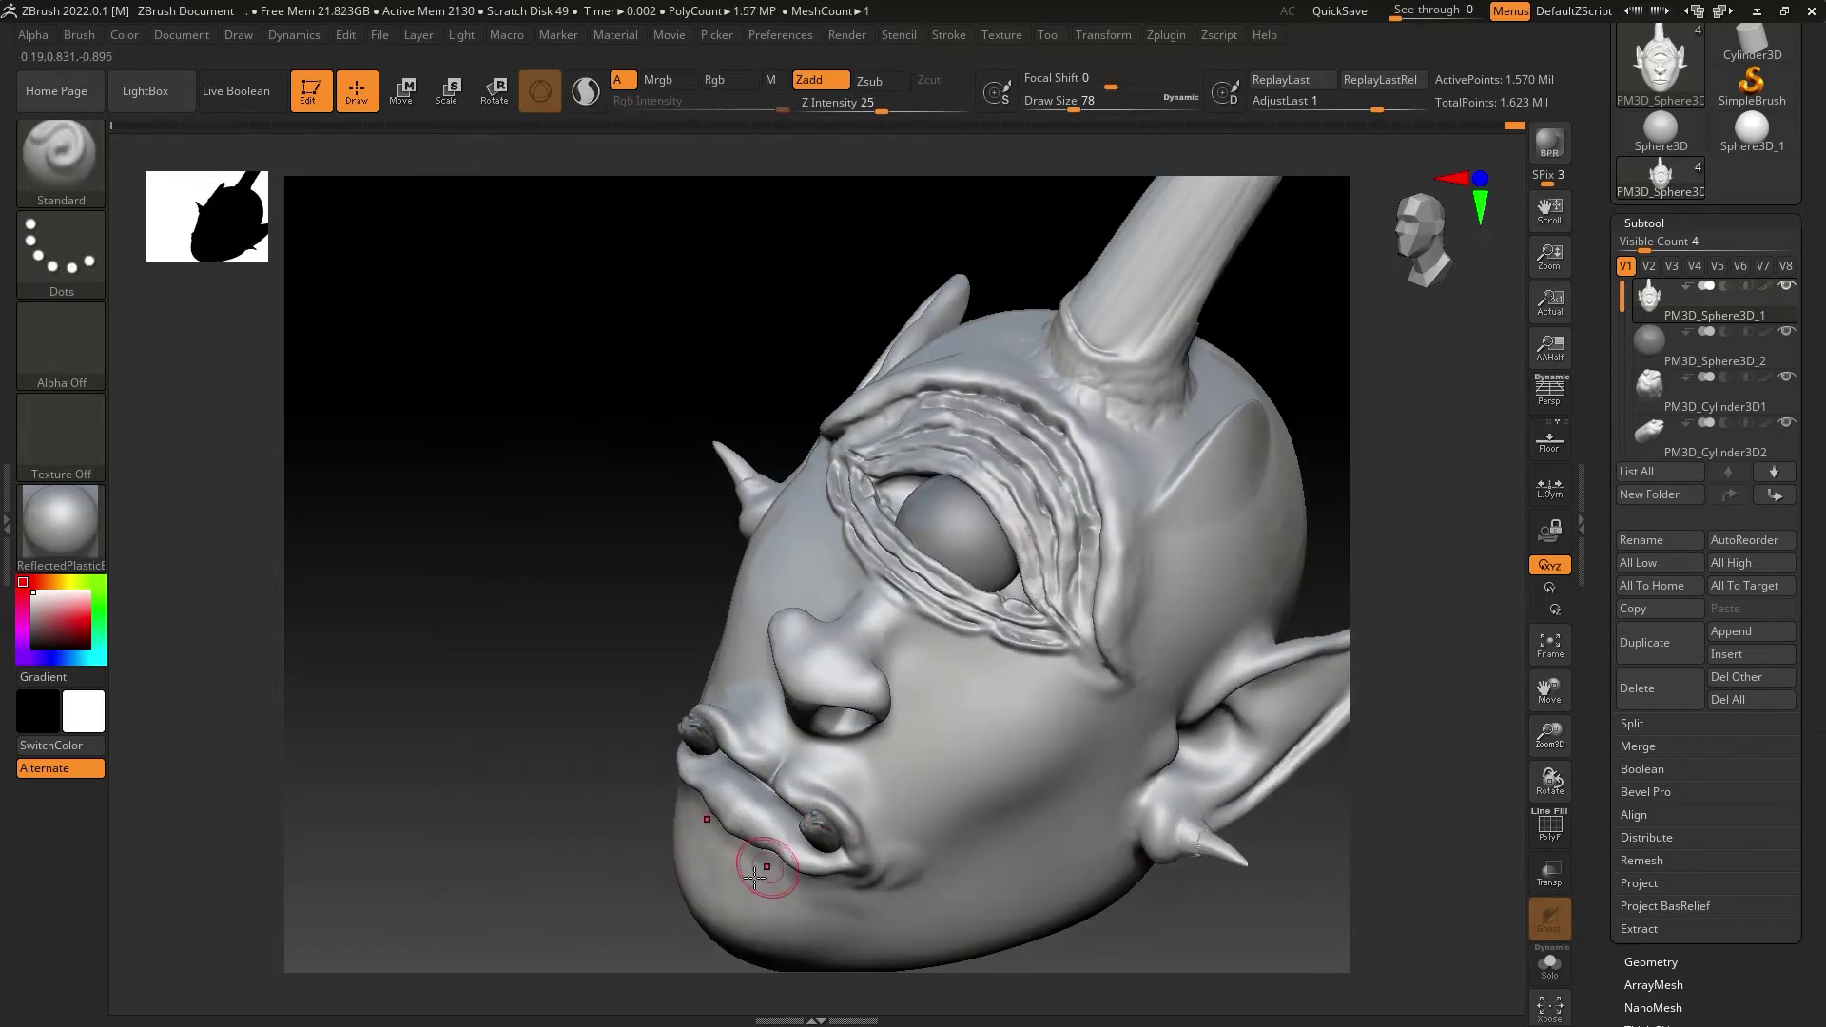
pyautogui.keyDown('shift'); pyautogui.moveTo(754, 875); pyautogui.dragTo(644, 889, button='right'); pyautogui.keyUp('shift')
pyautogui.keyDown('shift'); pyautogui.moveTo(806, 769); pyautogui.dragTo(737, 782); pyautogui.keyUp('shift')
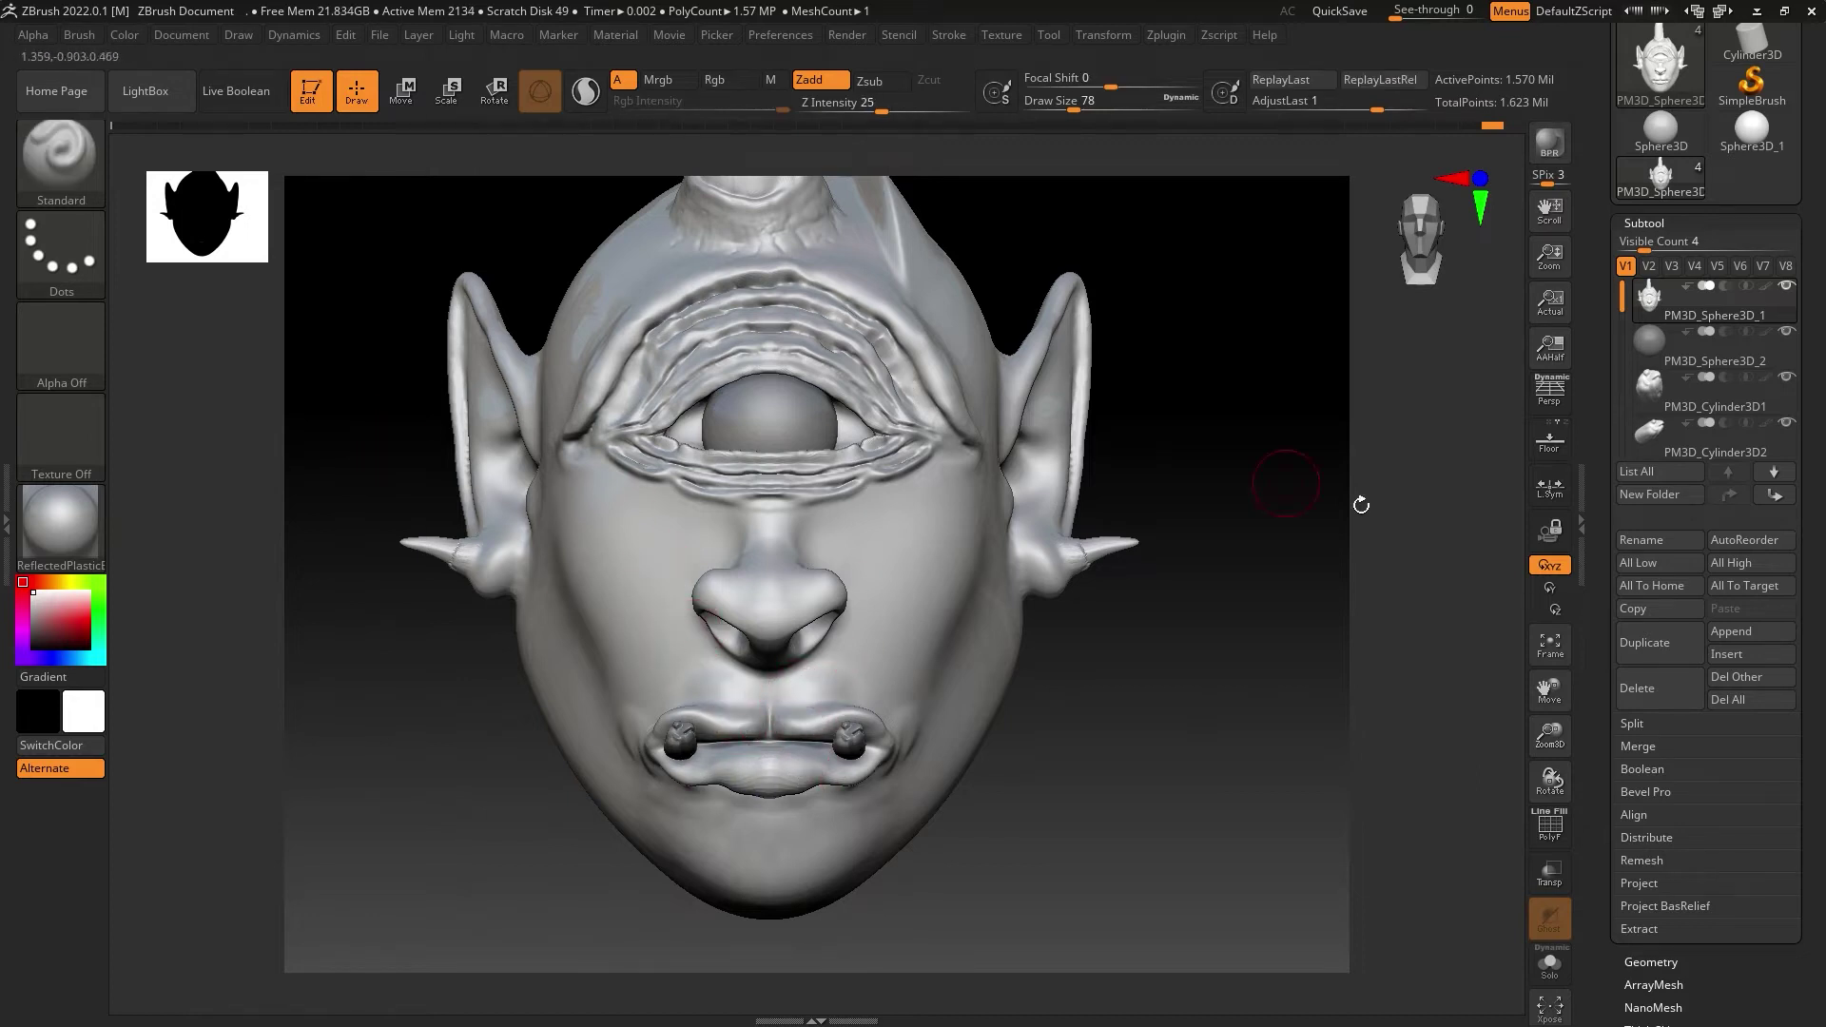
# Step: Slide the second lip stud to the left lip corner with the Transpose gizmo
pyautogui.press('w')
pyautogui.keyDown('alt'); pyautogui.click(850, 743); pyautogui.keyUp('alt')
pyautogui.moveTo(851, 745); pyautogui.dragTo(718, 747)
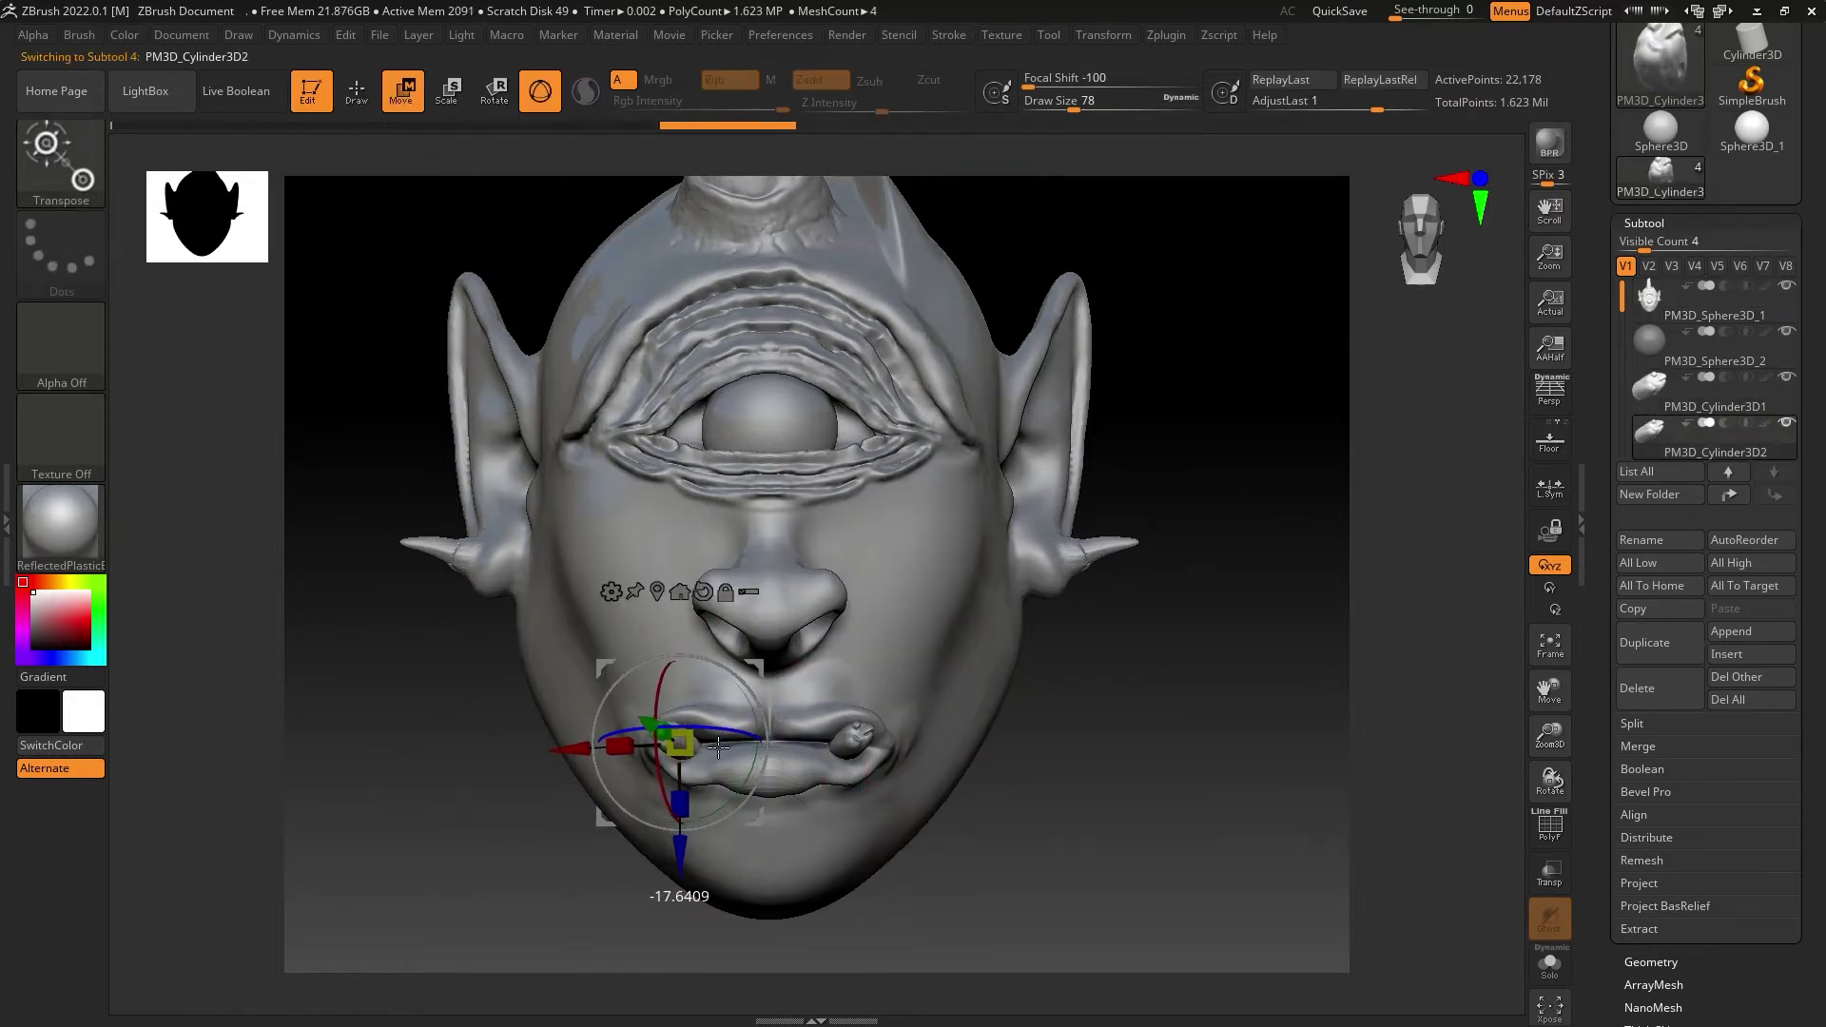
pyautogui.press('q')
pyautogui.moveTo(719, 747); pyautogui.dragTo(651, 708, button='right')
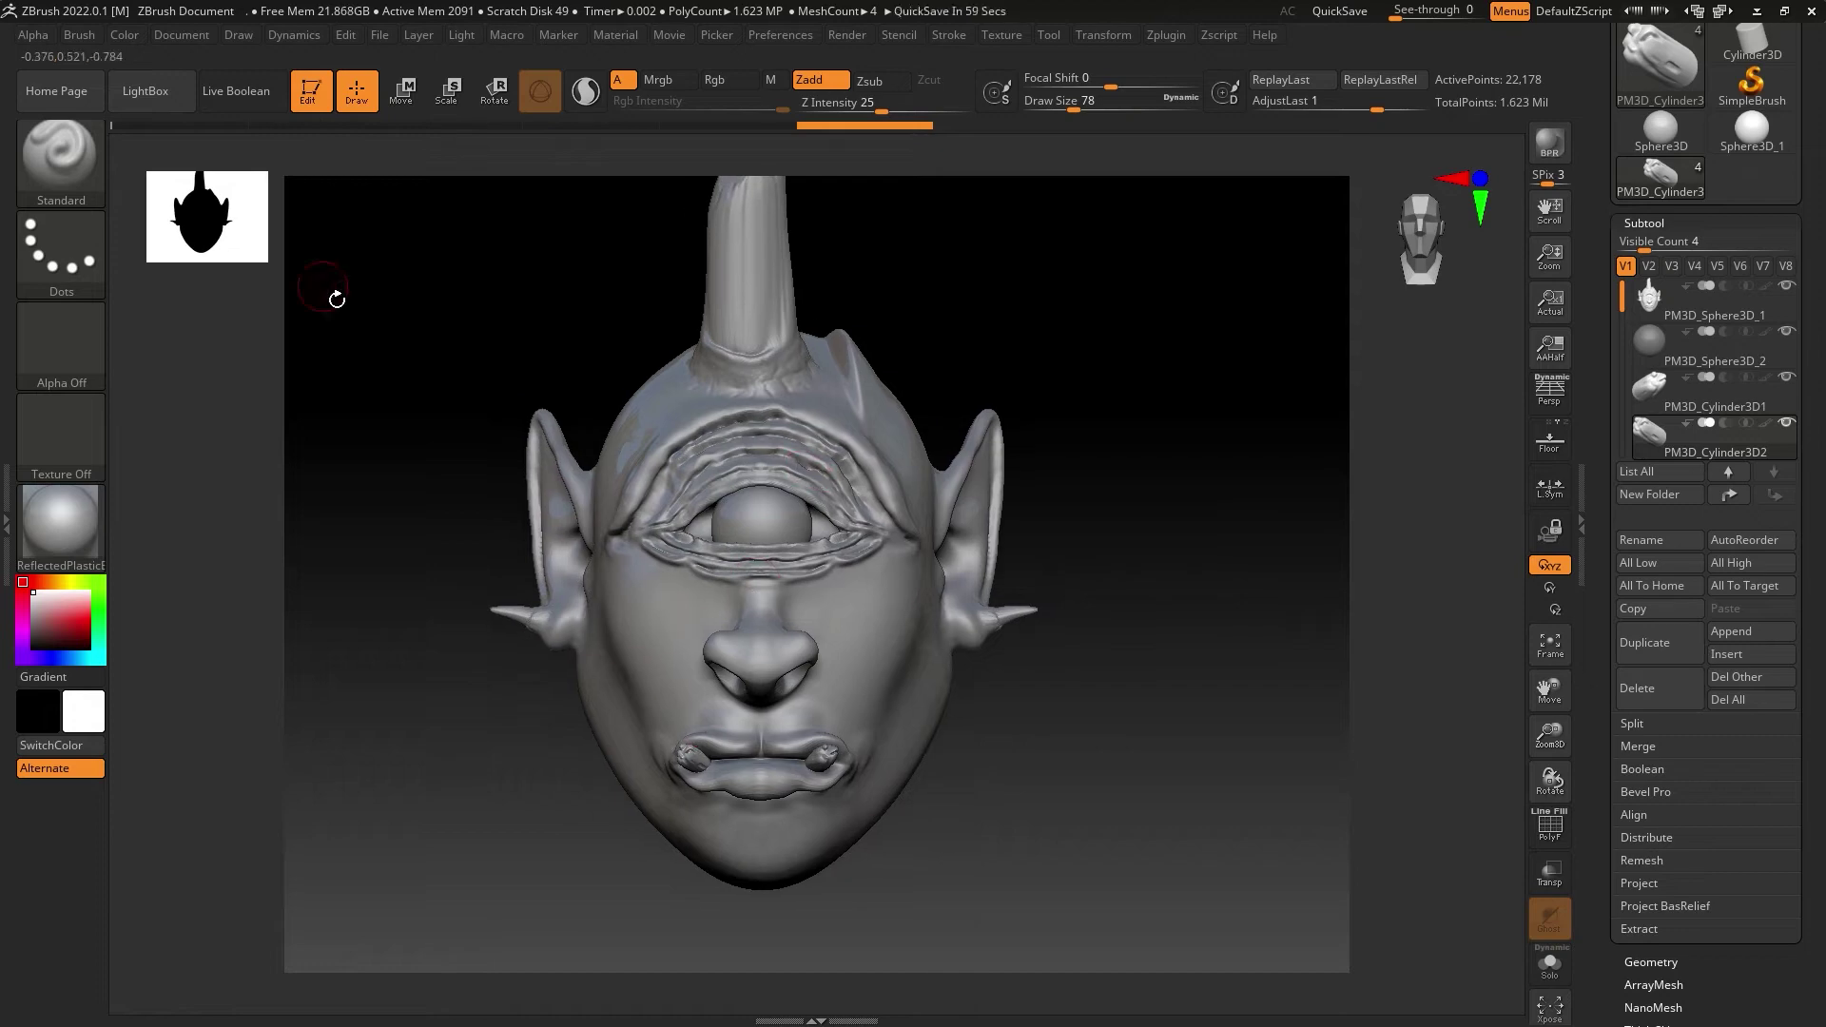
# Step: Pick the Move brush, enlarge it, and reselect the head subtool
pyautogui.press('b')
pyautogui.press('m')
pyautogui.press('v')
pyautogui.moveTo(1073, 110); pyautogui.dragTo(1128, 110)
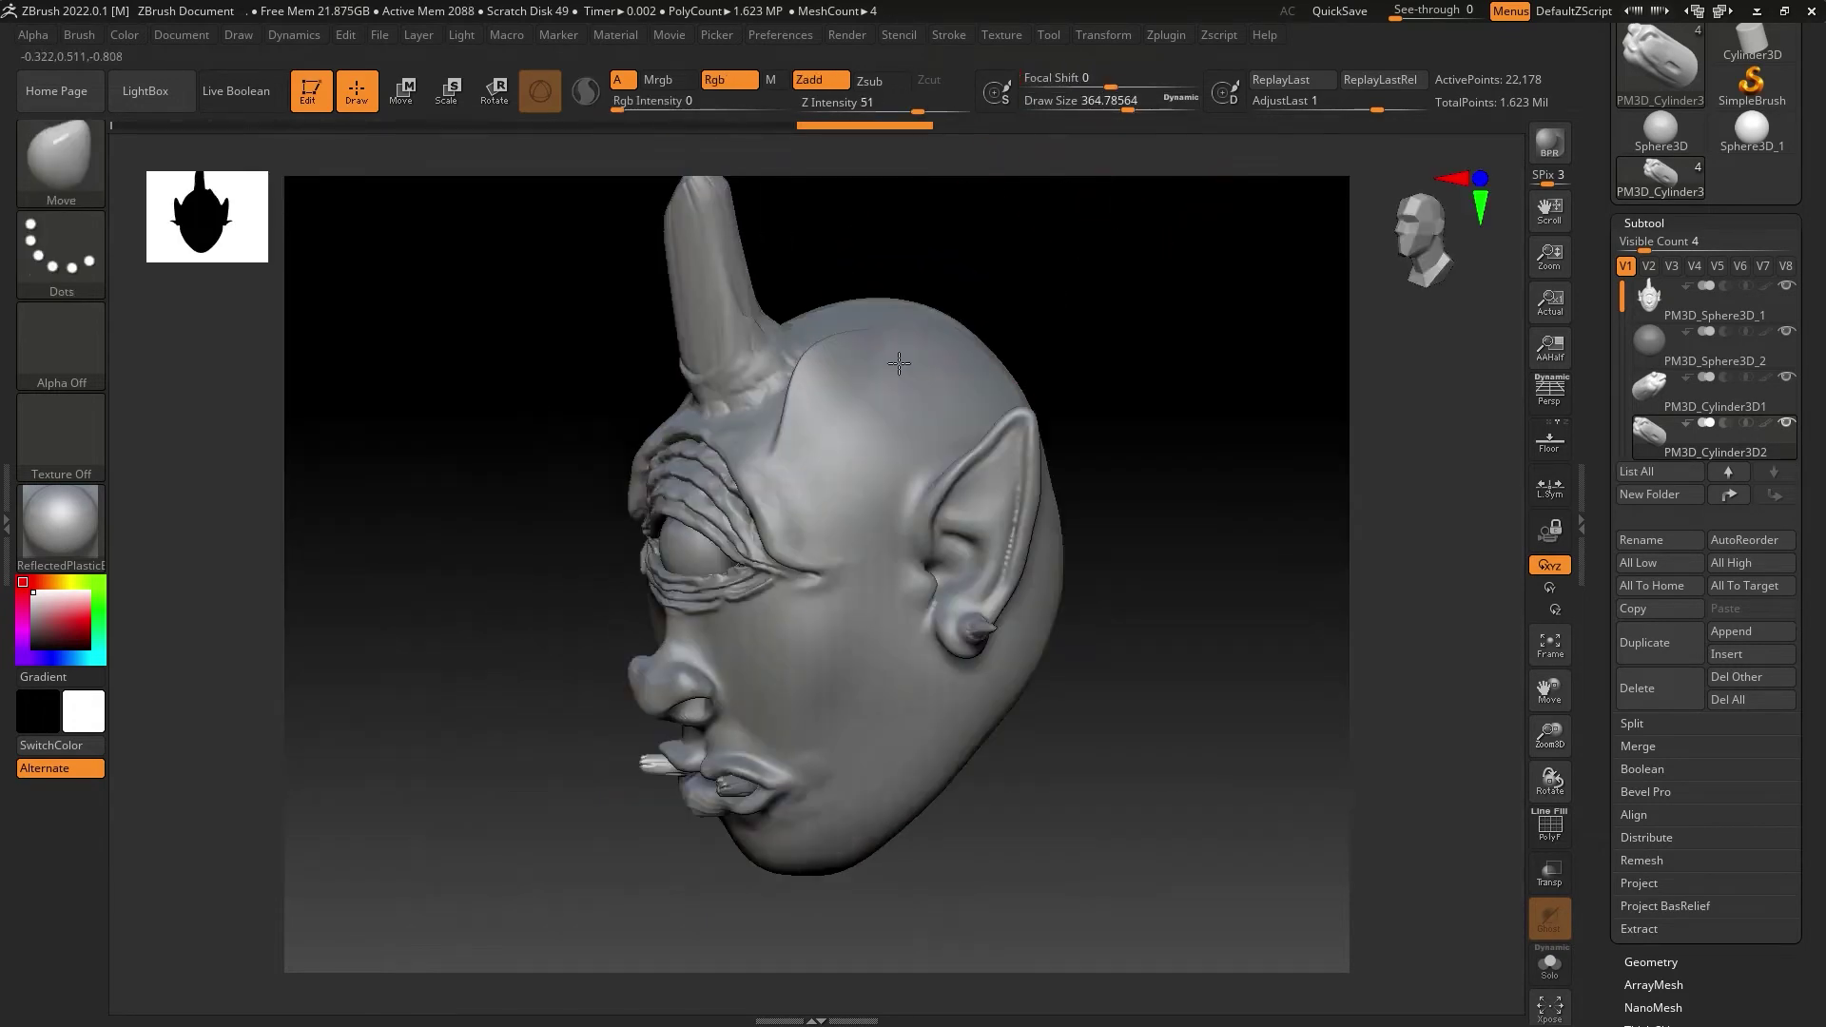
pyautogui.moveTo(936, 422); pyautogui.dragTo(1092, 334)
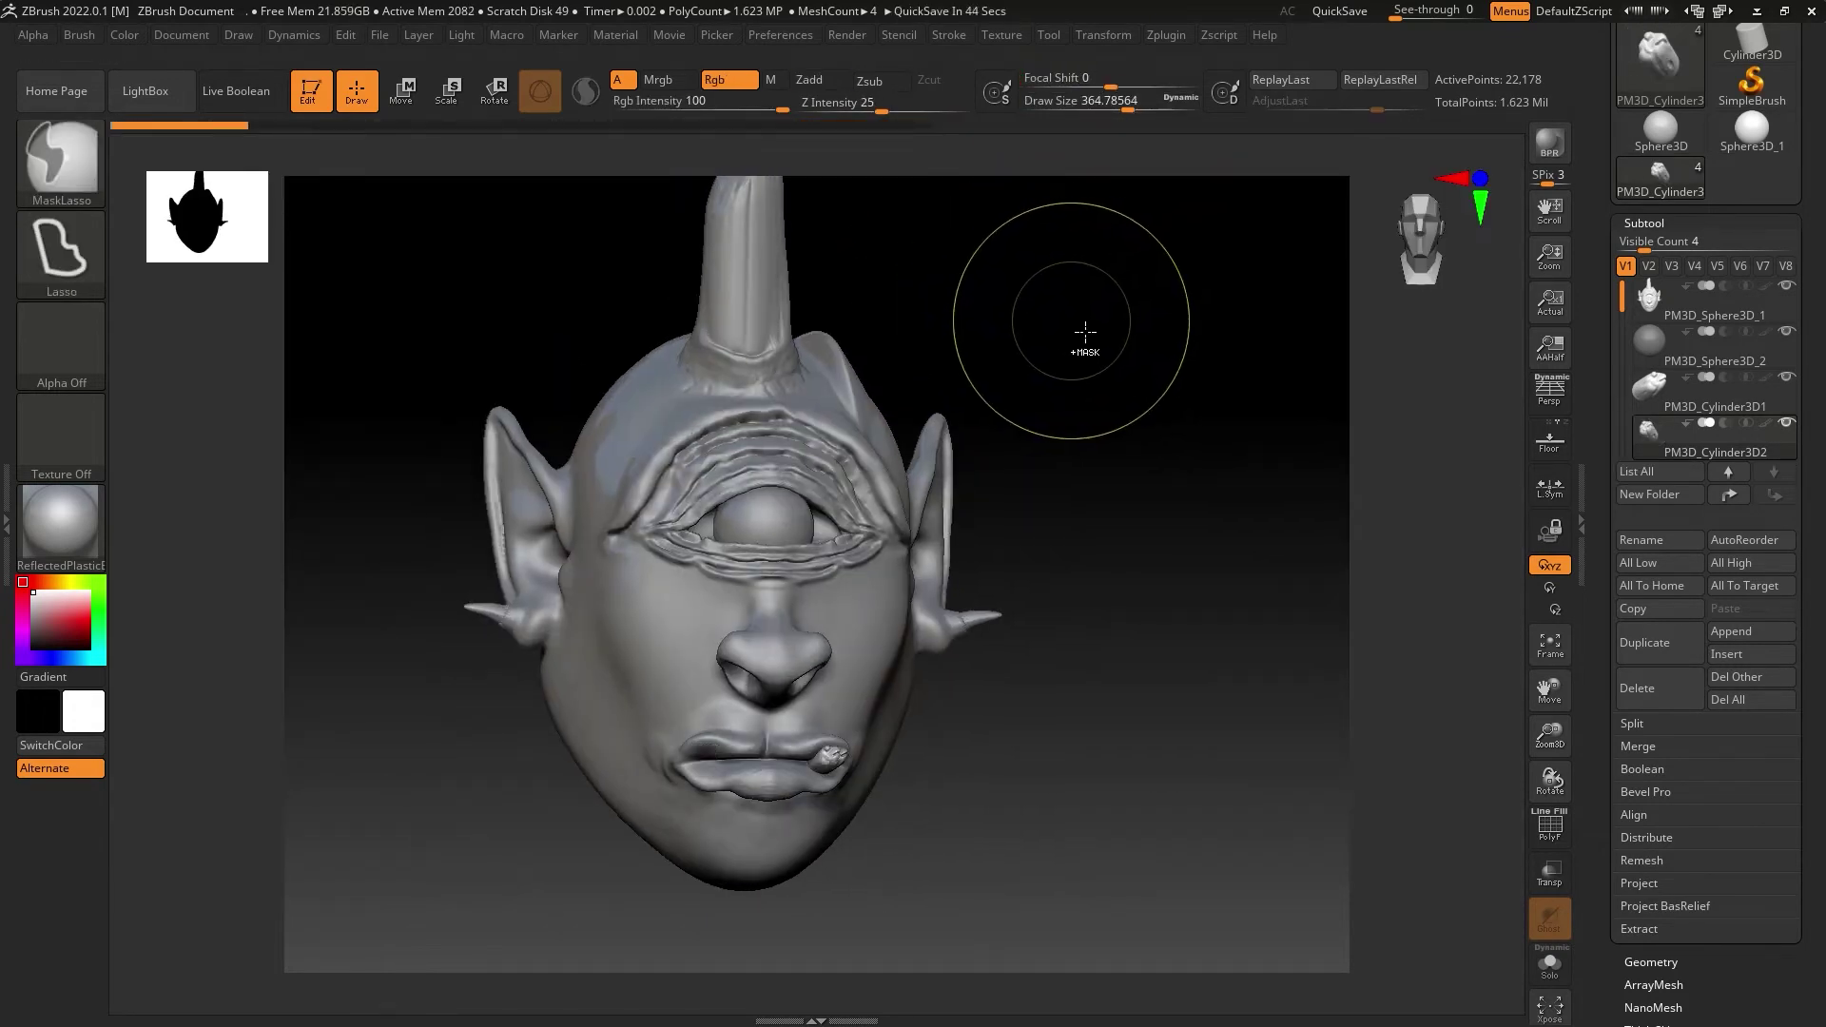
pyautogui.keyDown('alt'); pyautogui.click(879, 384); pyautogui.keyUp('alt')
# Step: Build up clay in the groove beside the horn base with the Clay brush
pyautogui.moveTo(1051, 351); pyautogui.dragTo(1120, 155)
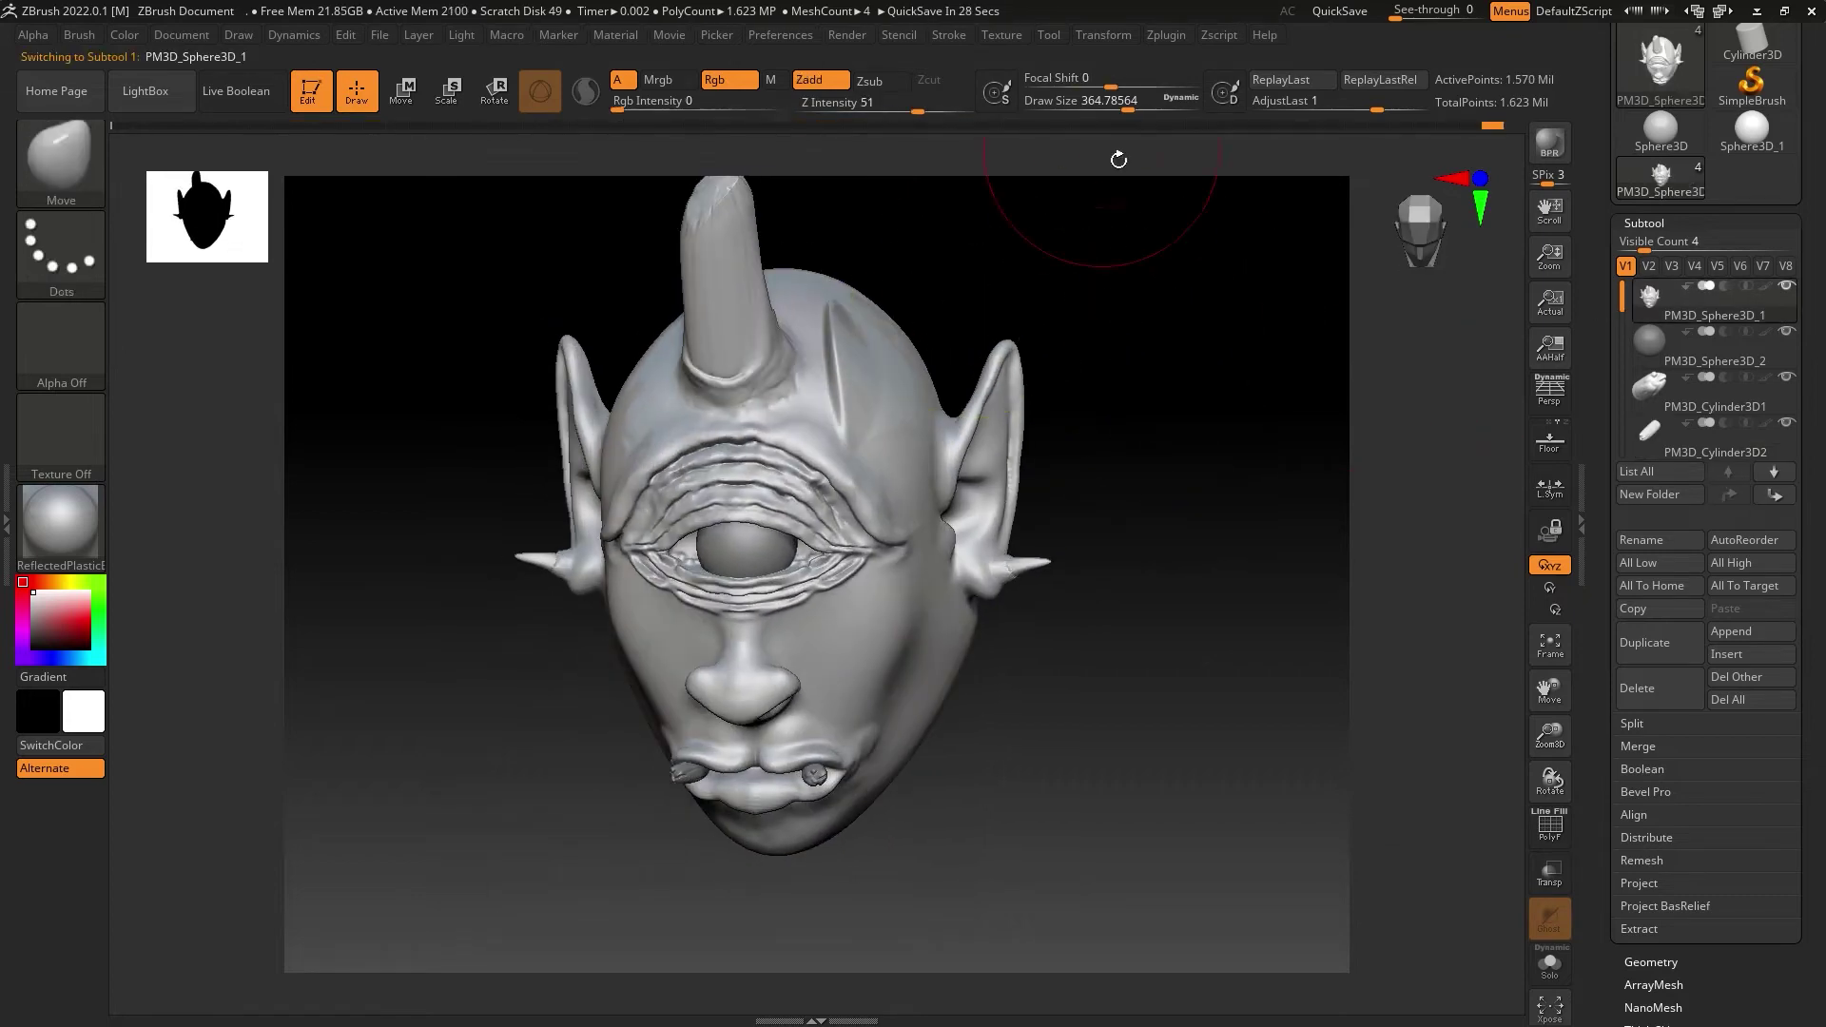
pyautogui.press('b')
pyautogui.press('m')
pyautogui.press('r')
pyautogui.click(820, 379)
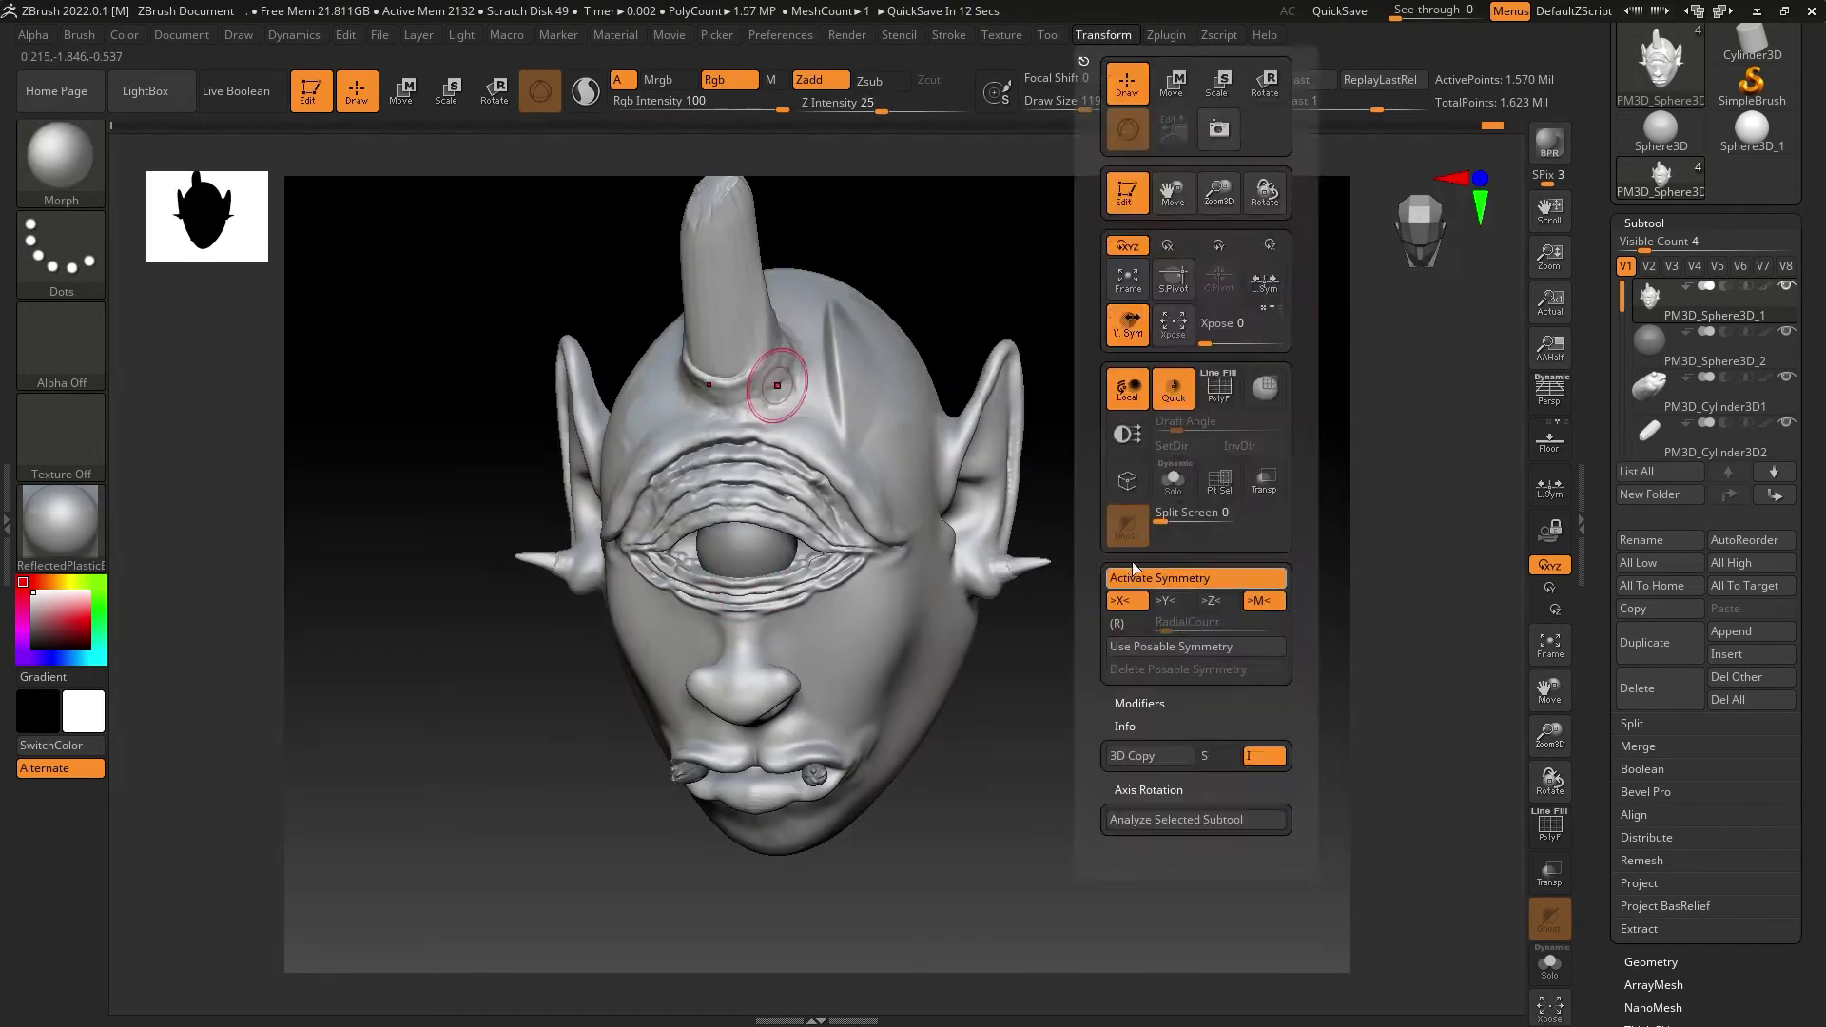
pyautogui.click(795, 391)
pyautogui.press('b')
pyautogui.press('c')
pyautogui.press('l')
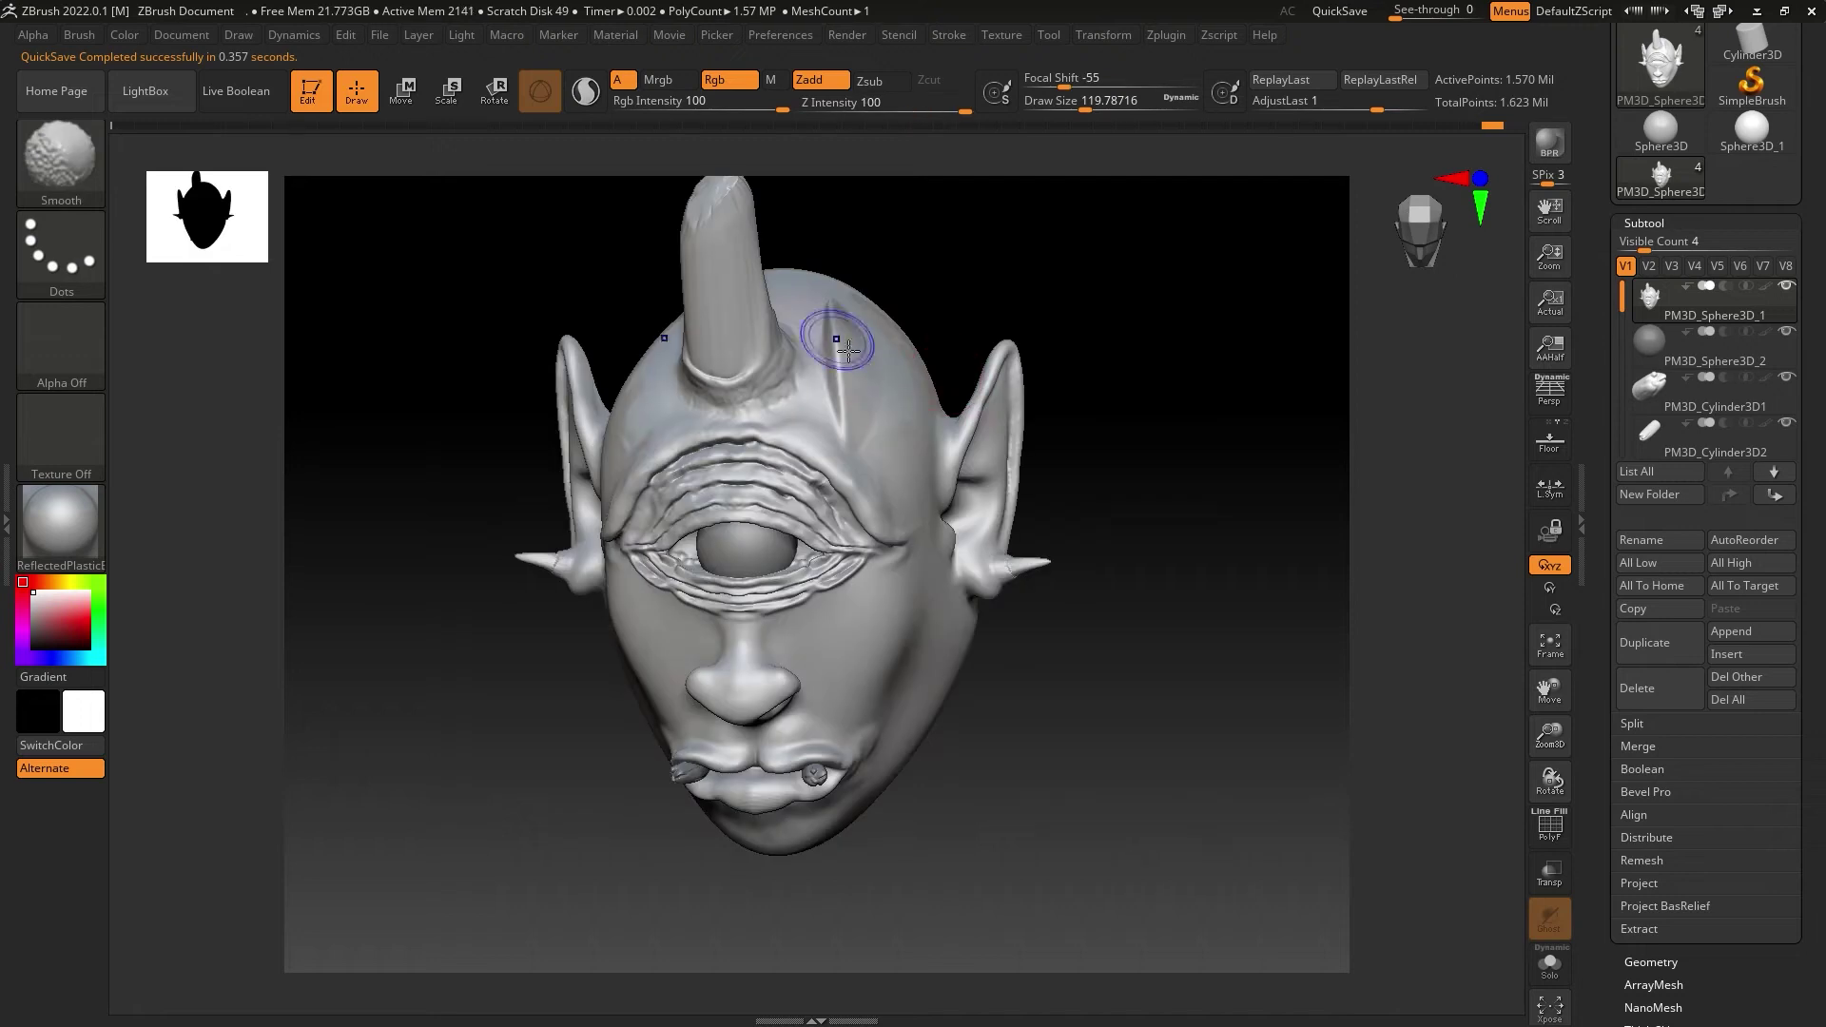
pyautogui.moveTo(846, 330); pyautogui.dragTo(860, 348)
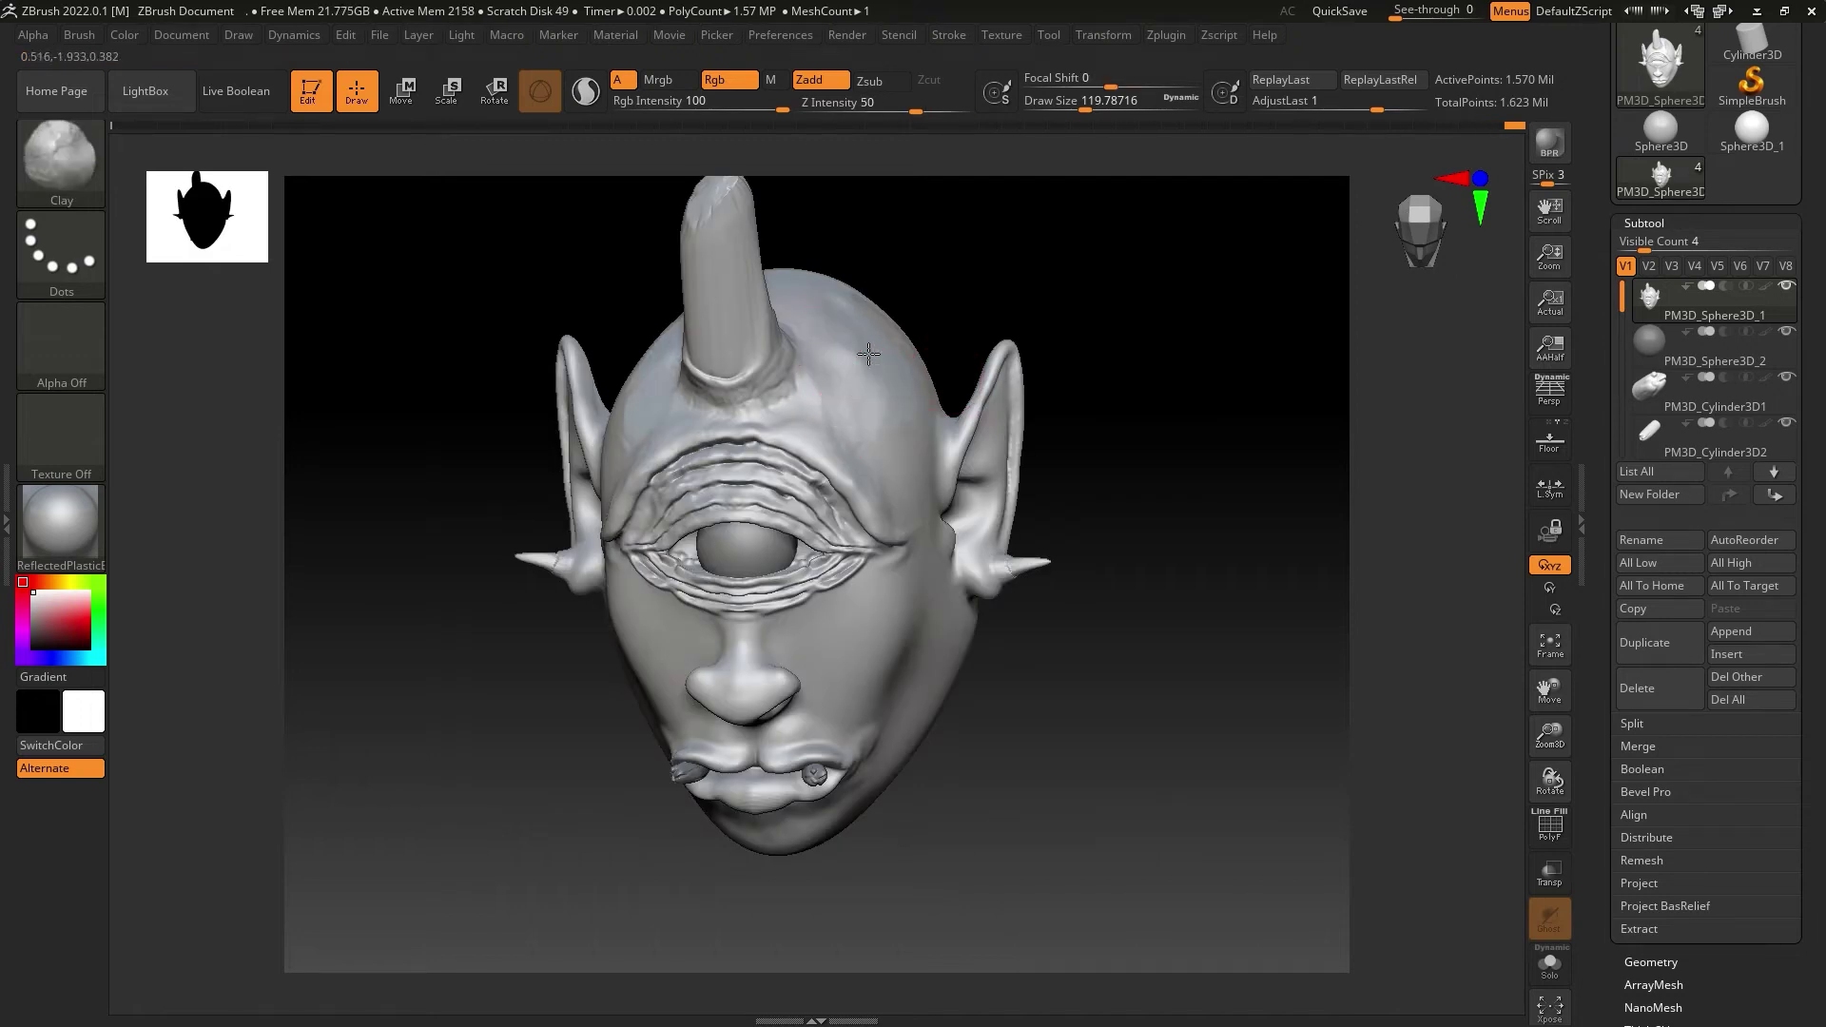
# Step: Apply the MatCap Red Wax material to the head
pyautogui.moveTo(930, 351); pyautogui.dragTo(922, 408, button='right')
pyautogui.press('shift')
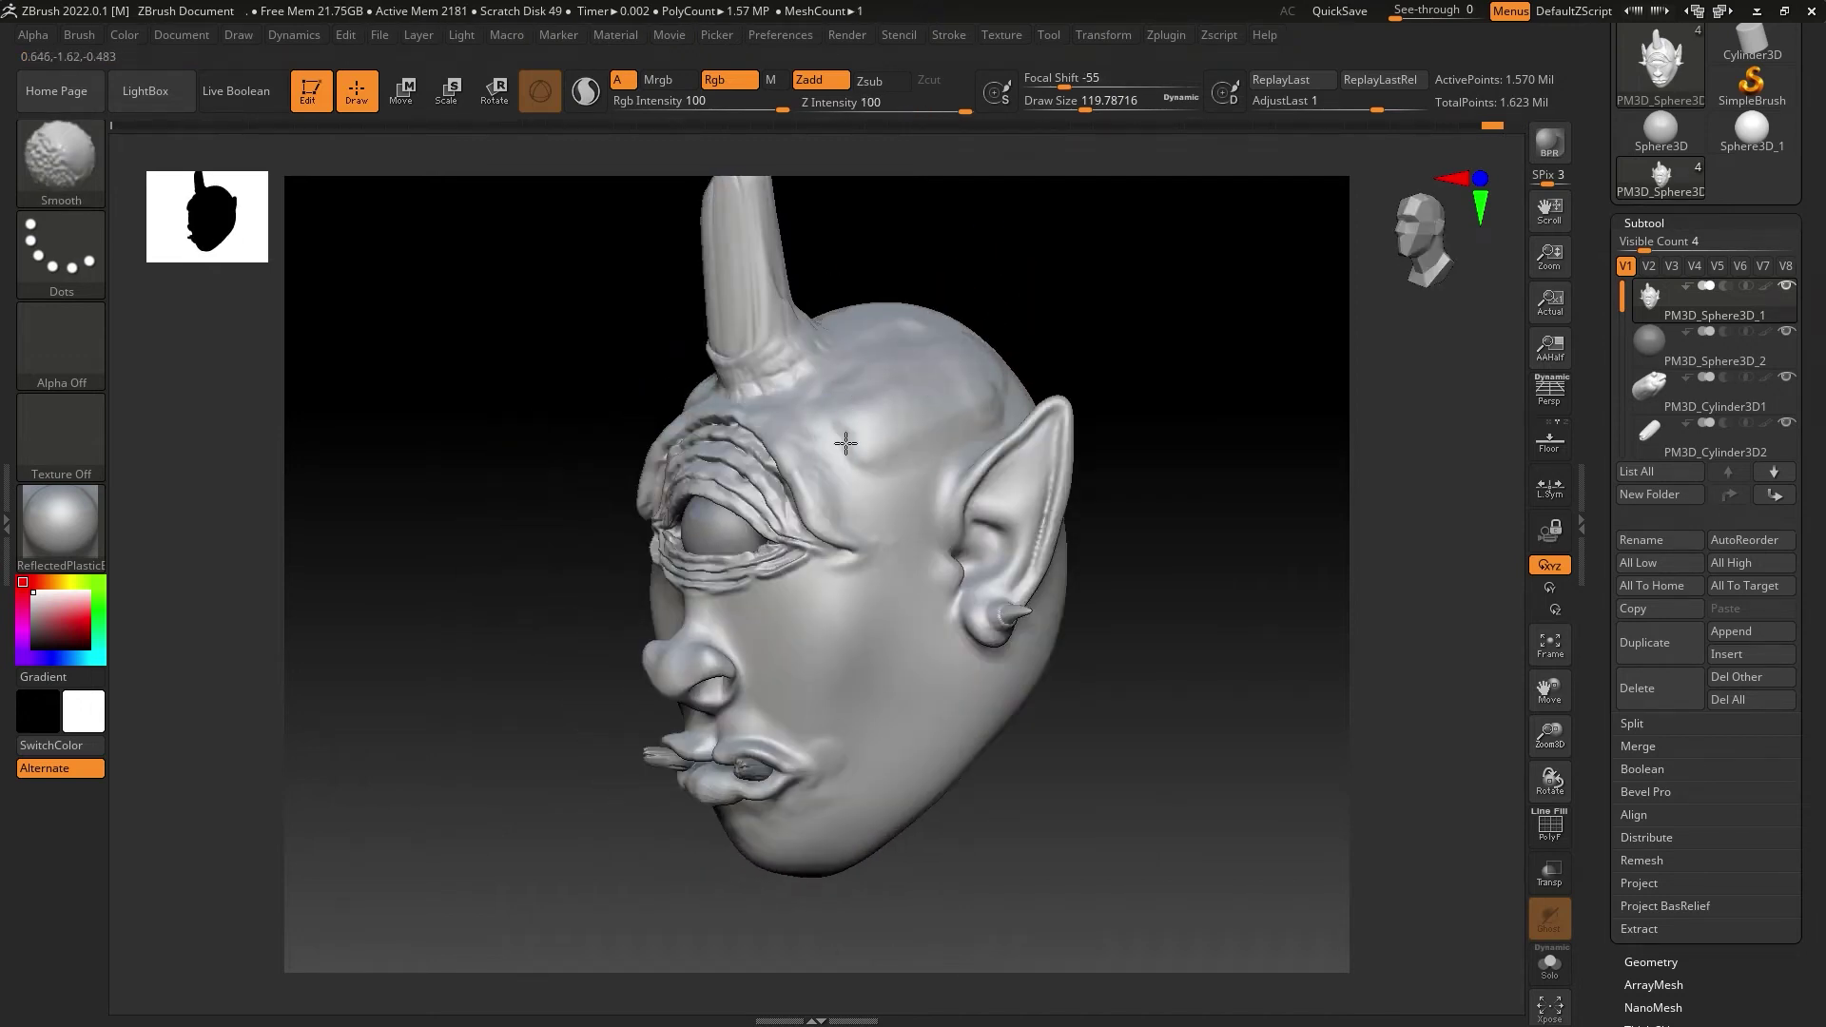
pyautogui.press('m')
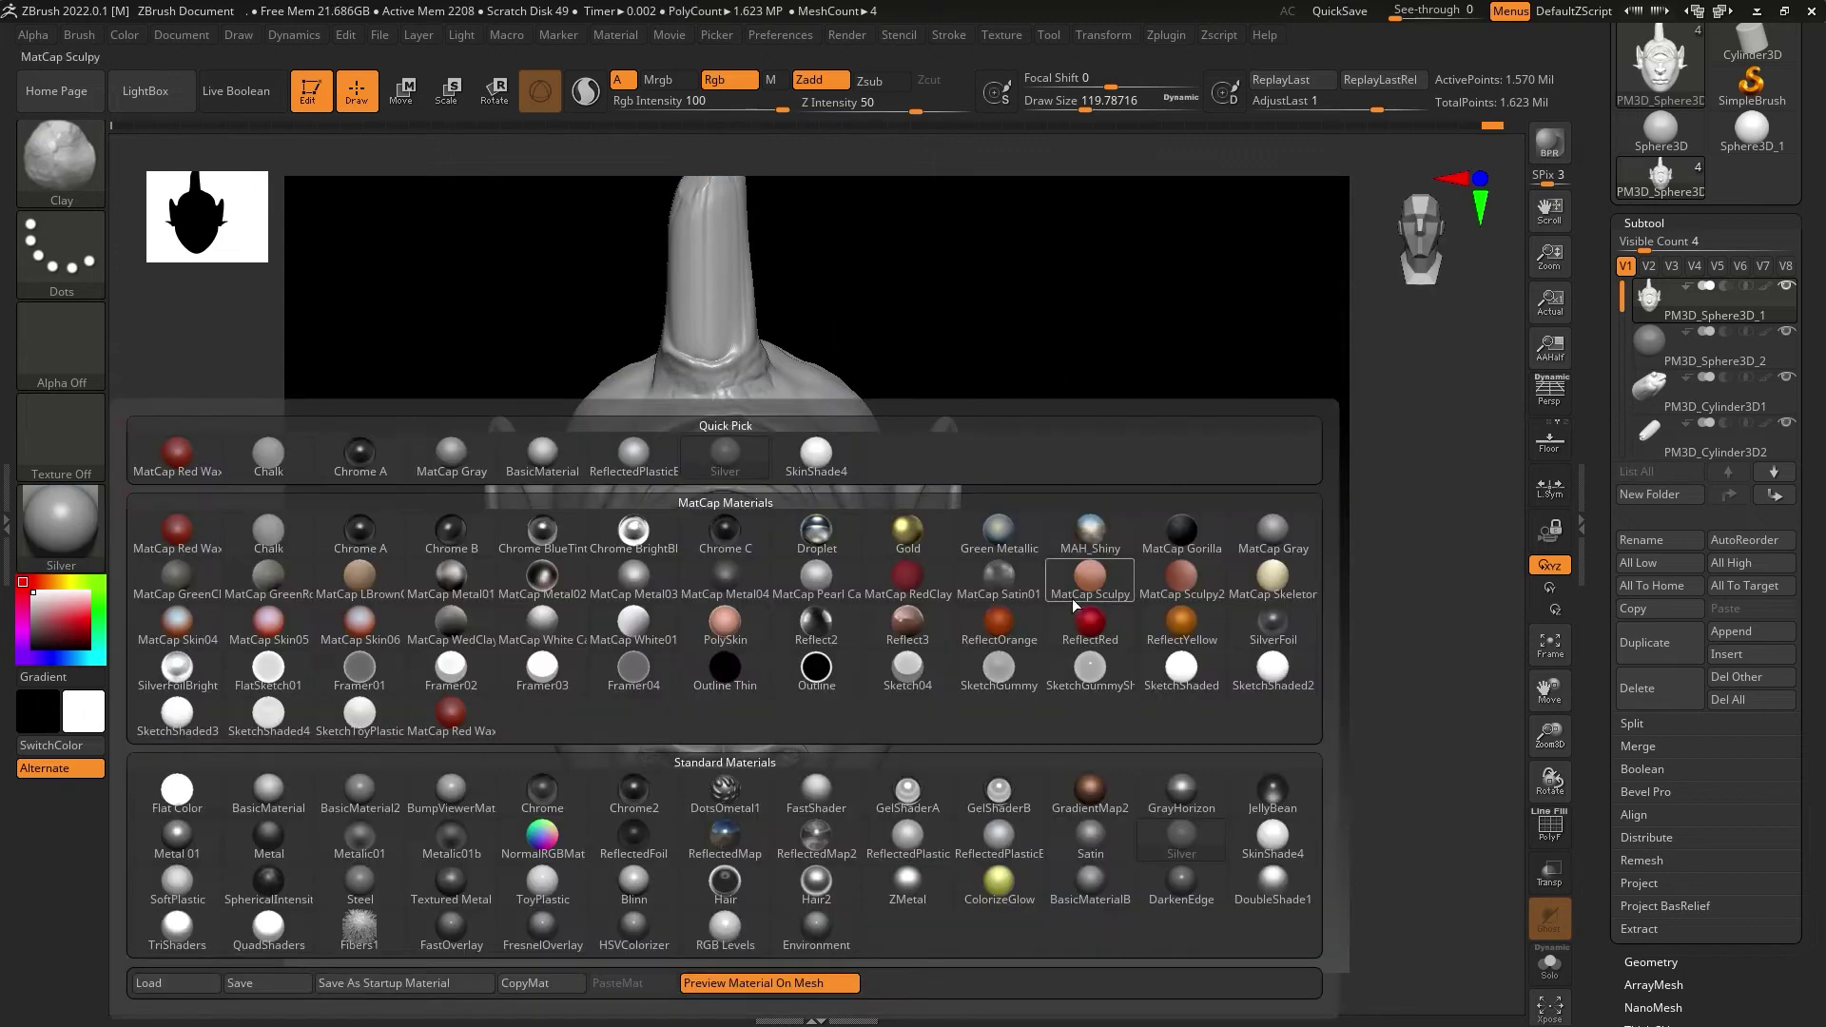
pyautogui.click(951, 449)
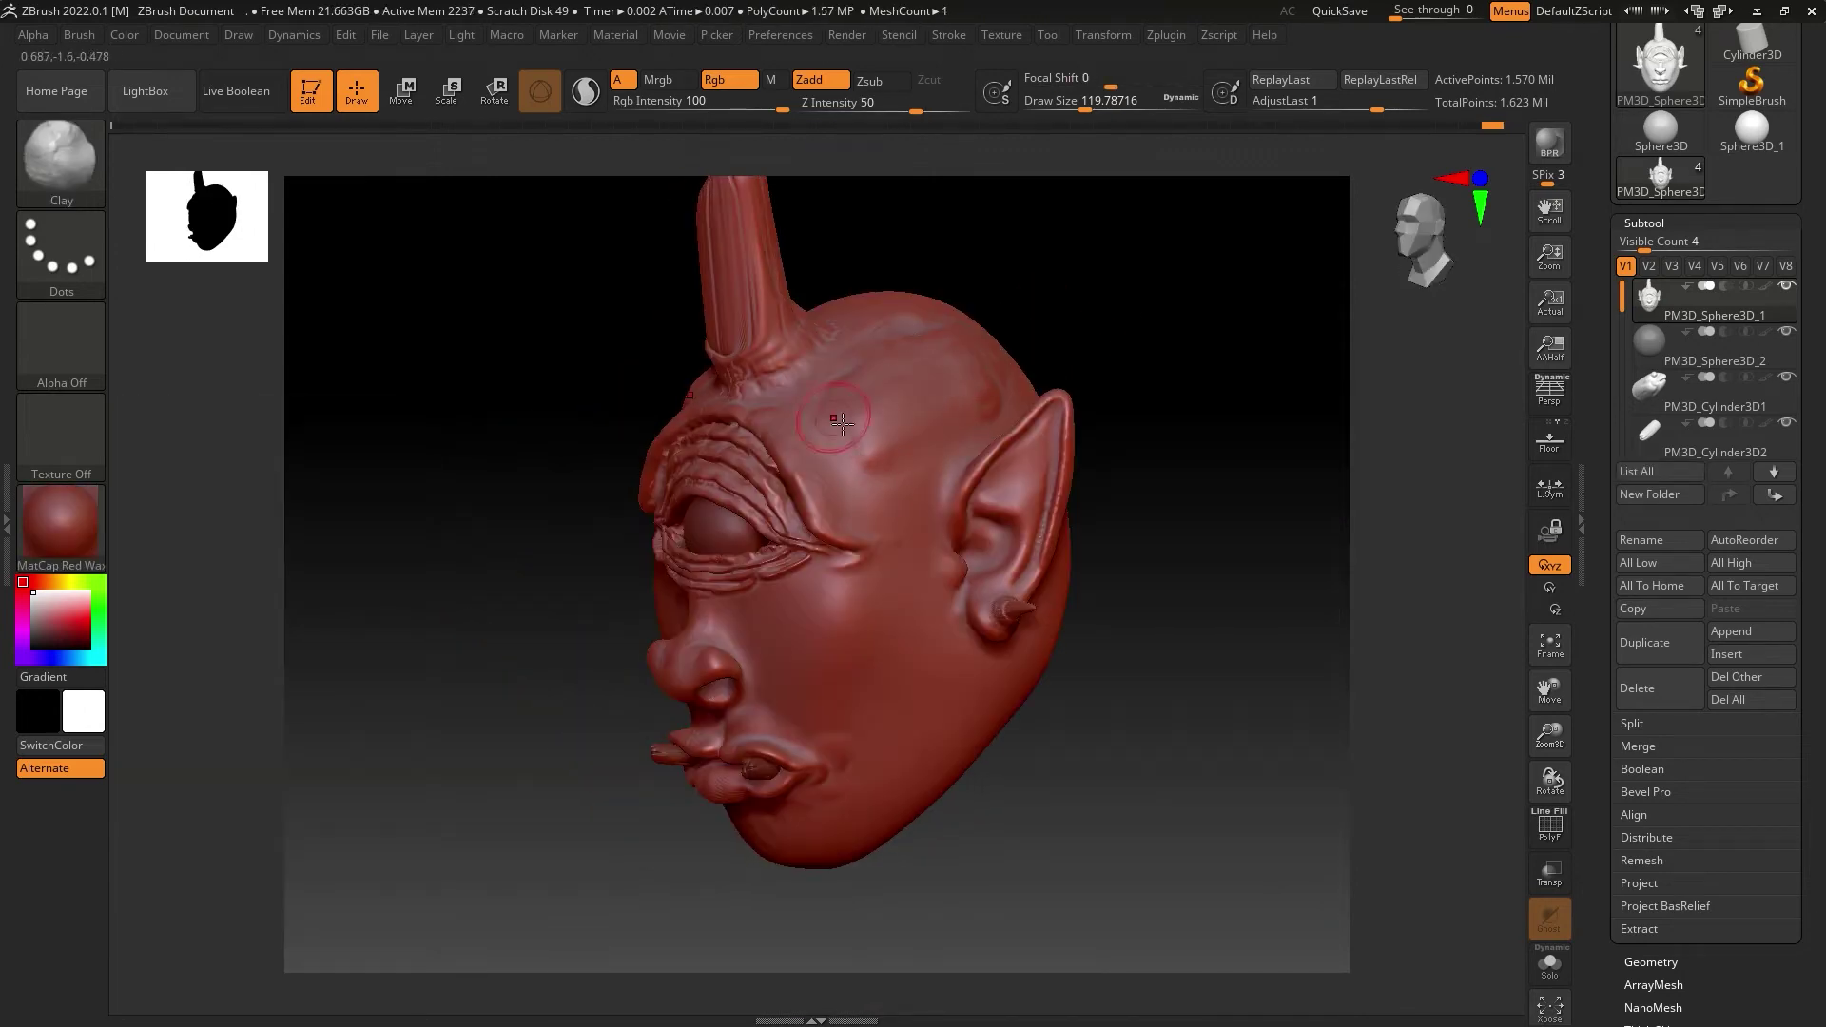
# Step: Select the Move brush and check the head from front and side views
pyautogui.press('shift')
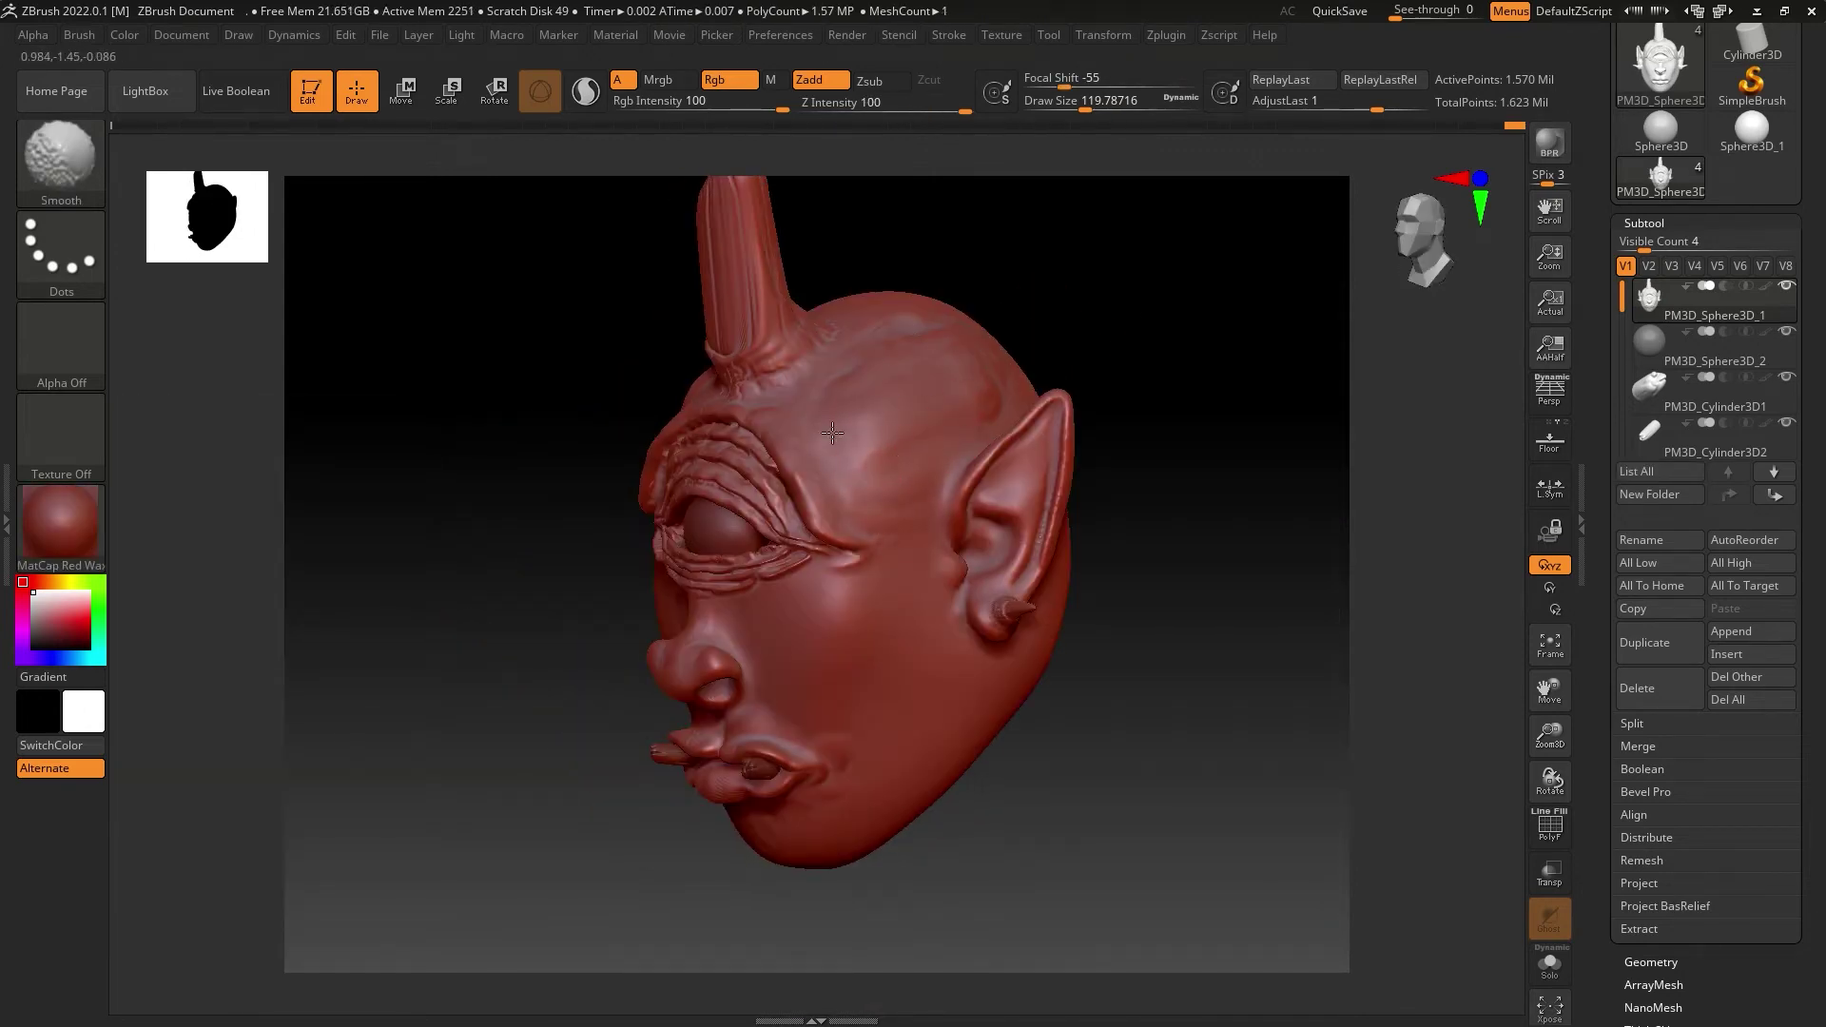
pyautogui.keyDown('shift'); pyautogui.moveTo(945, 348); pyautogui.dragTo(1095, 277, button='right'); pyautogui.keyUp('shift')
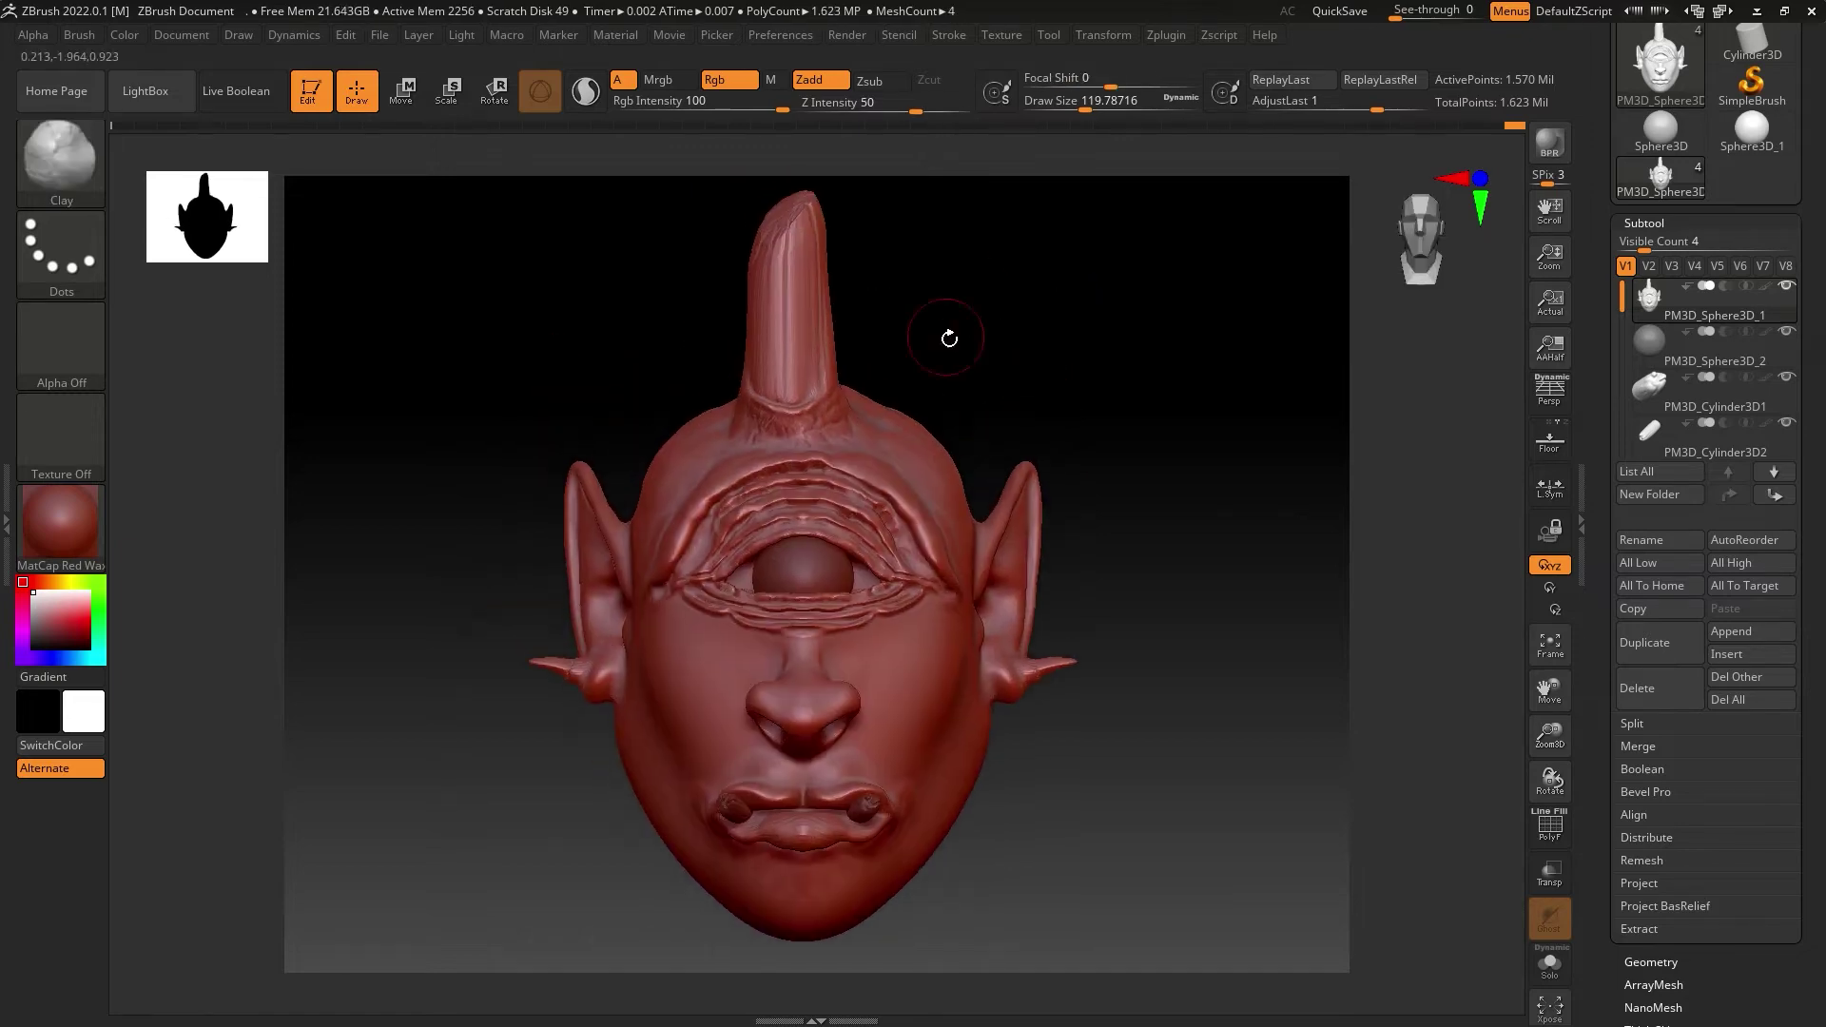
pyautogui.press('b')
pyautogui.press('m')
pyautogui.press('v')
pyautogui.moveTo(922, 423)
pyautogui.keyDown('shift'); pyautogui.mouseDown(button='right')
pyautogui.moveTo(1011, 318)
pyautogui.moveTo(1088, 346)
pyautogui.moveTo(1211, 351)
pyautogui.moveTo(951, 456)
pyautogui.mouseUp(button='right'); pyautogui.keyUp('shift')
pyautogui.keyDown('shift'); pyautogui.moveTo(893, 639); pyautogui.dragTo(1082, 415, button='right'); pyautogui.keyUp('shift')
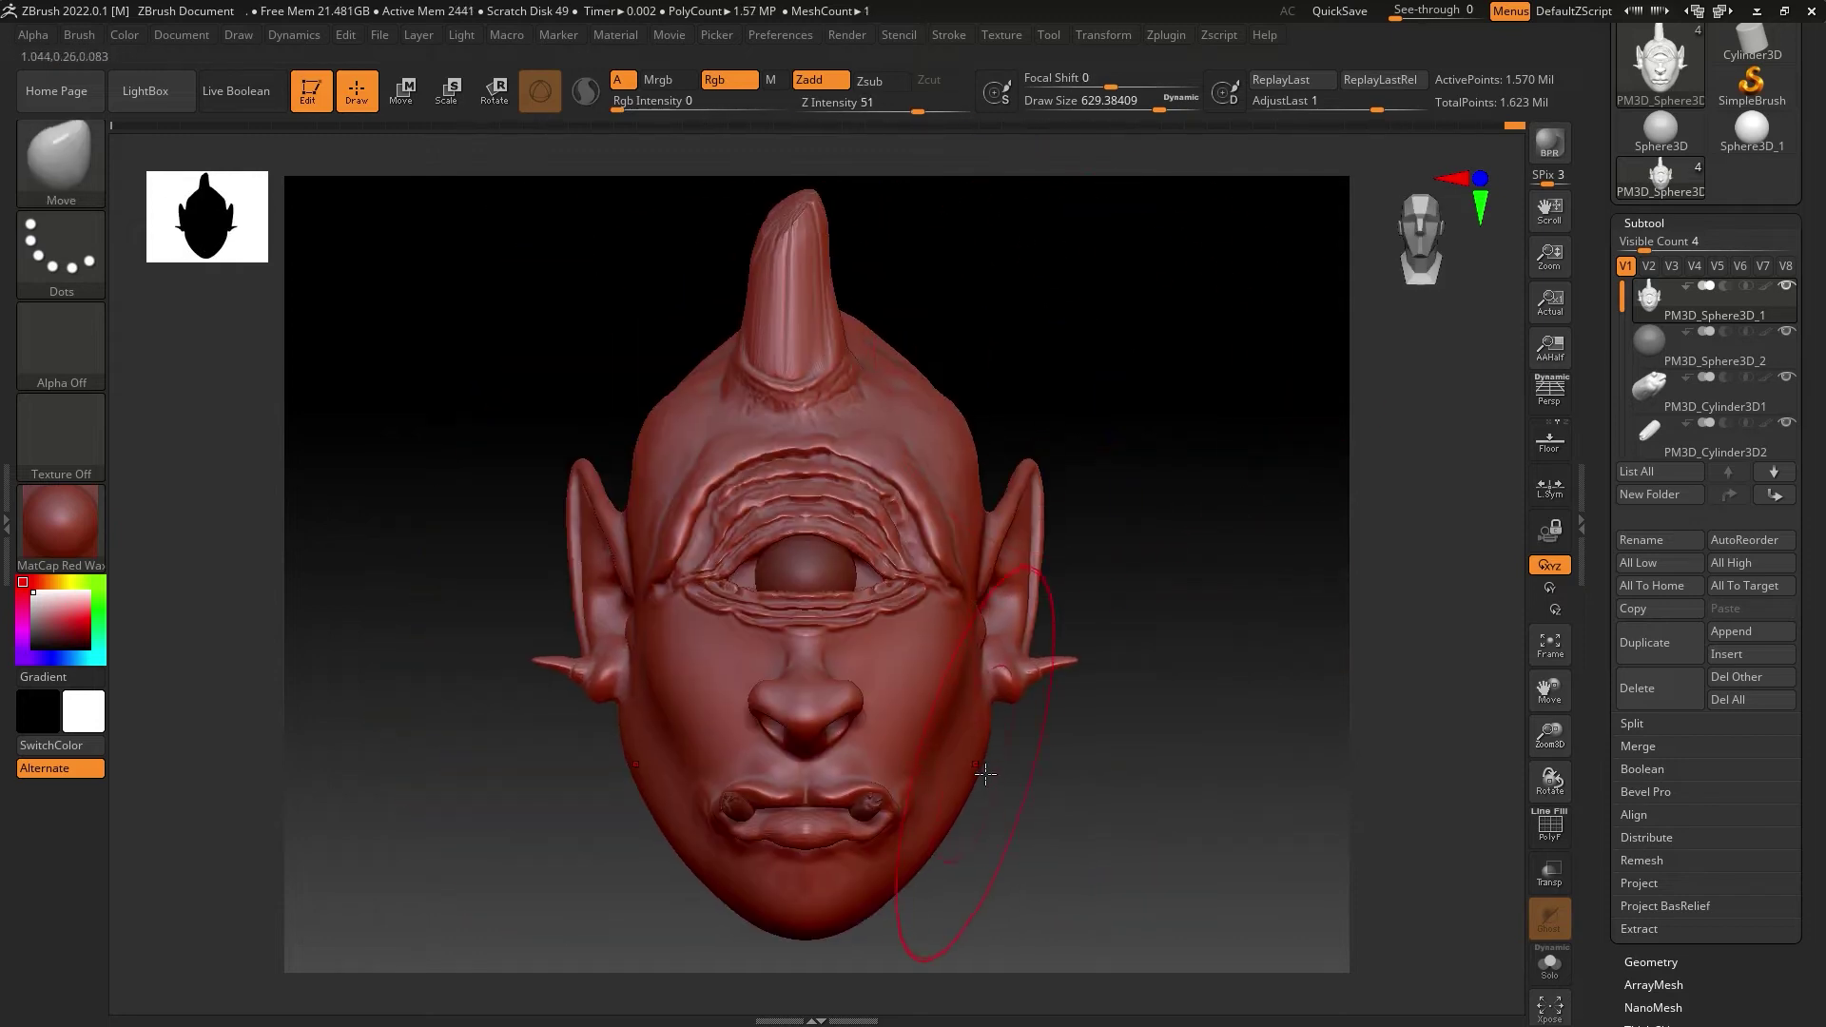
# Step: Shrink the Standard brush and sculpt small marks beside the nose bridge
pyautogui.moveTo(1159, 110); pyautogui.dragTo(1122, 110)
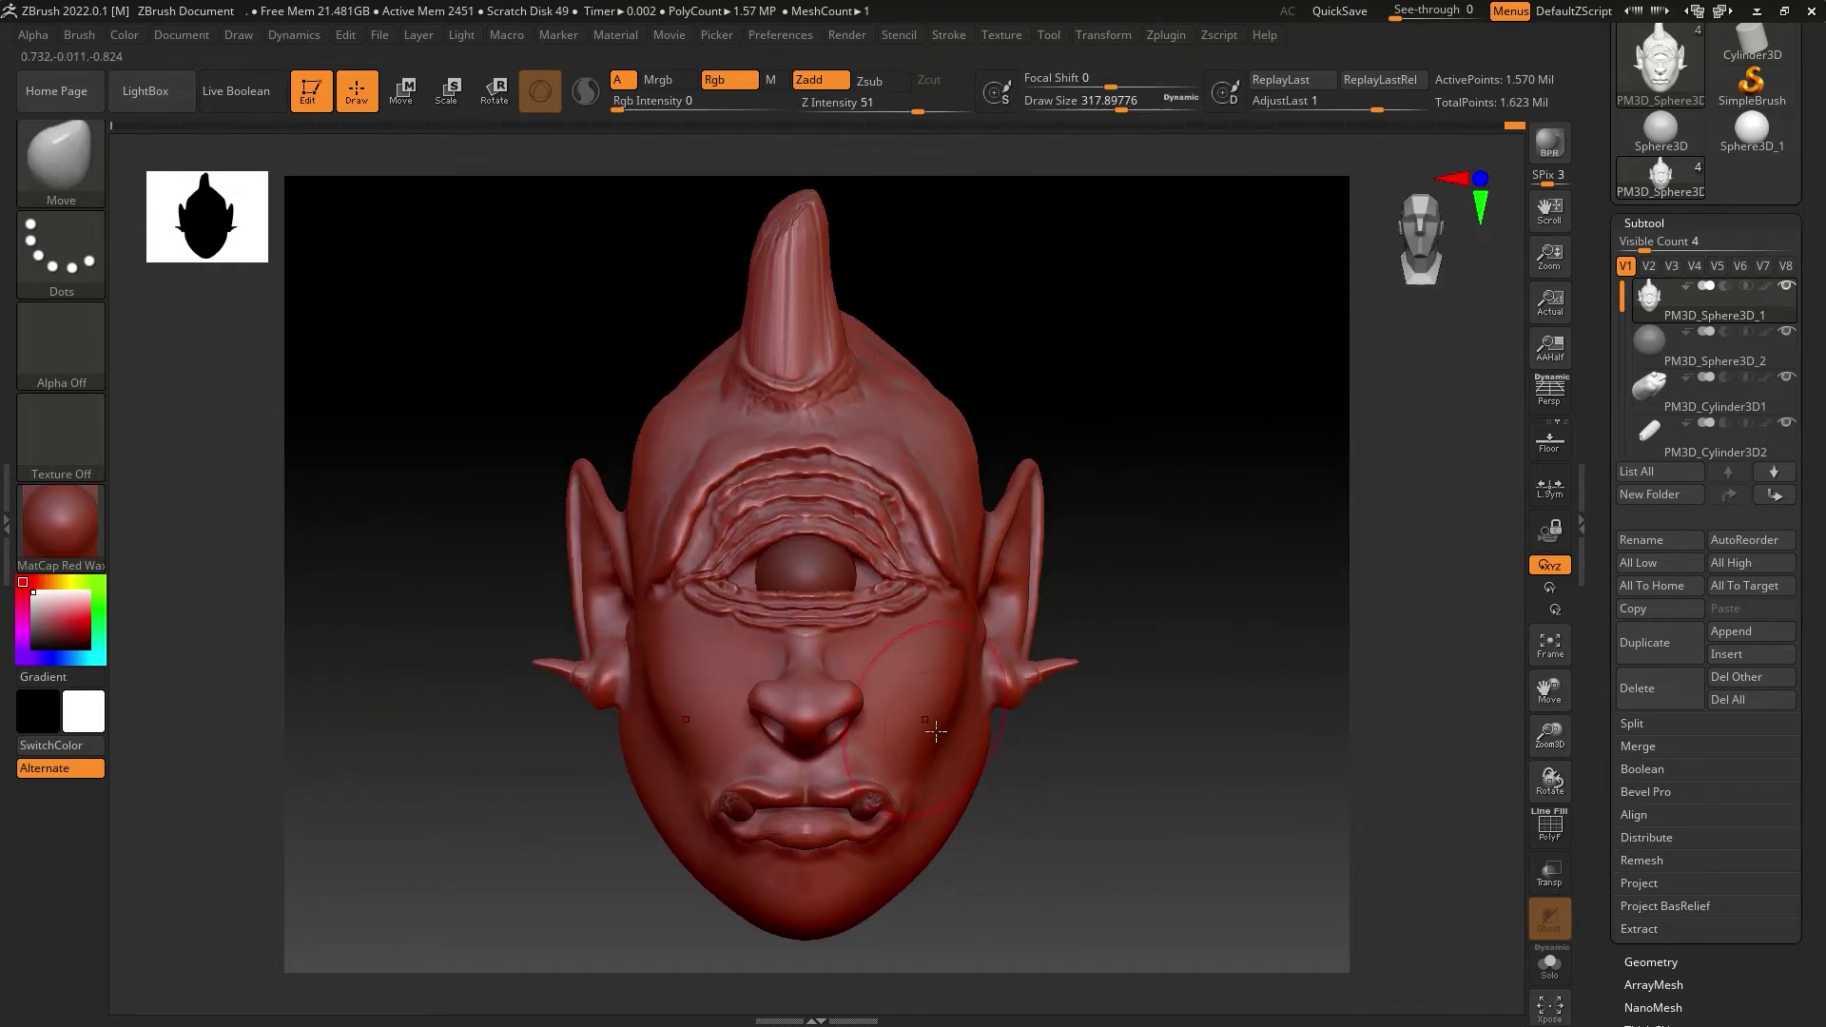
pyautogui.press('b')
pyautogui.press('s')
pyautogui.press('t')
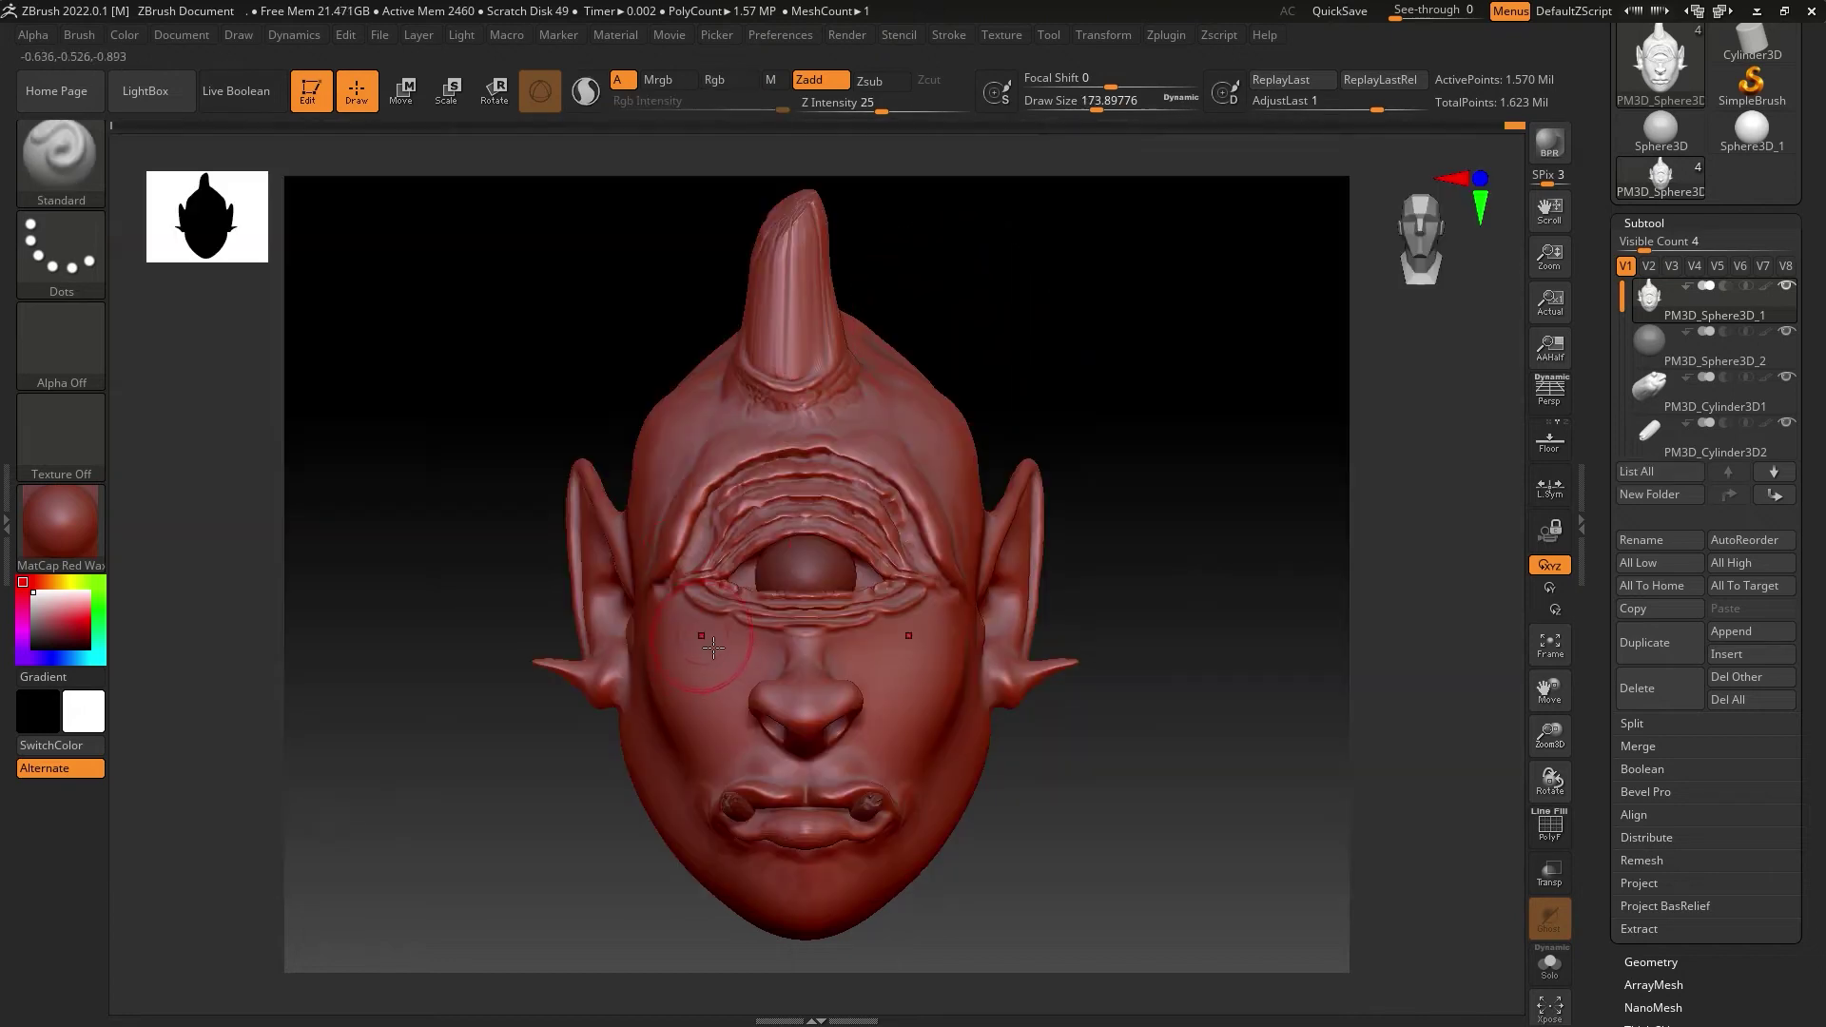
pyautogui.moveTo(718, 666); pyautogui.dragTo(686, 654, button='right')
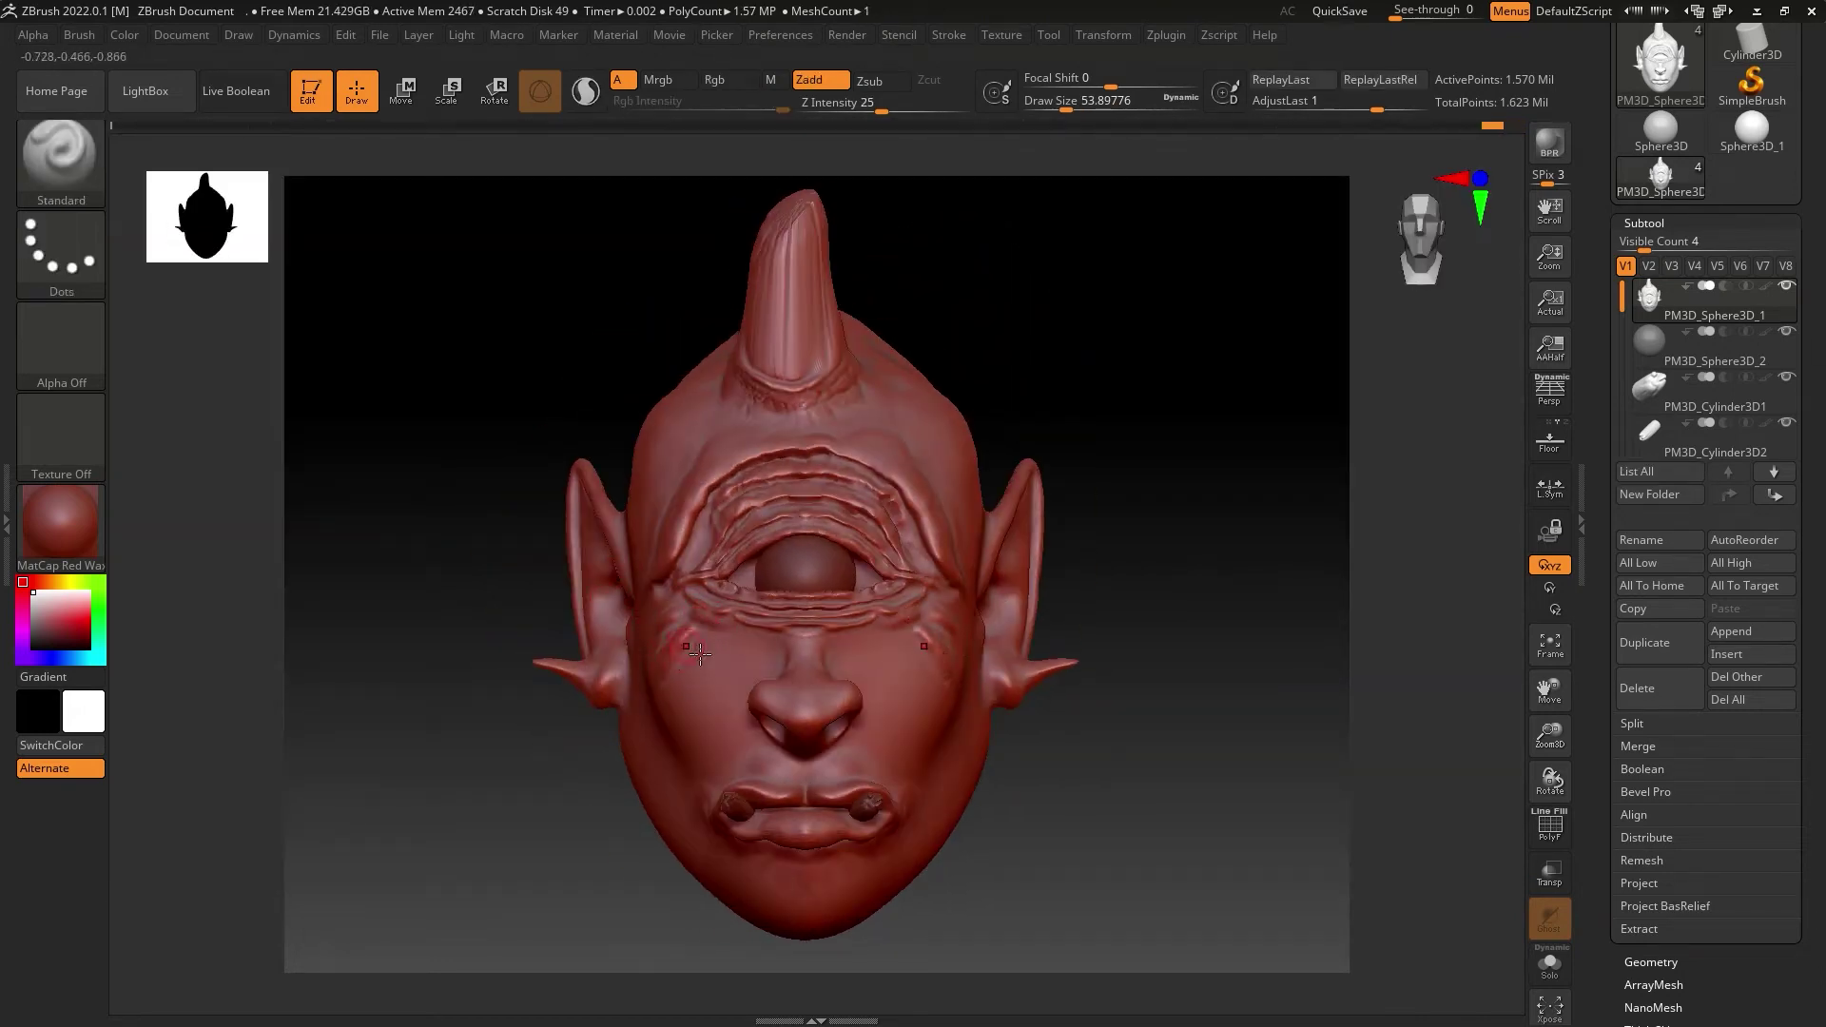
pyautogui.moveTo(699, 653); pyautogui.dragTo(769, 656, button='right')
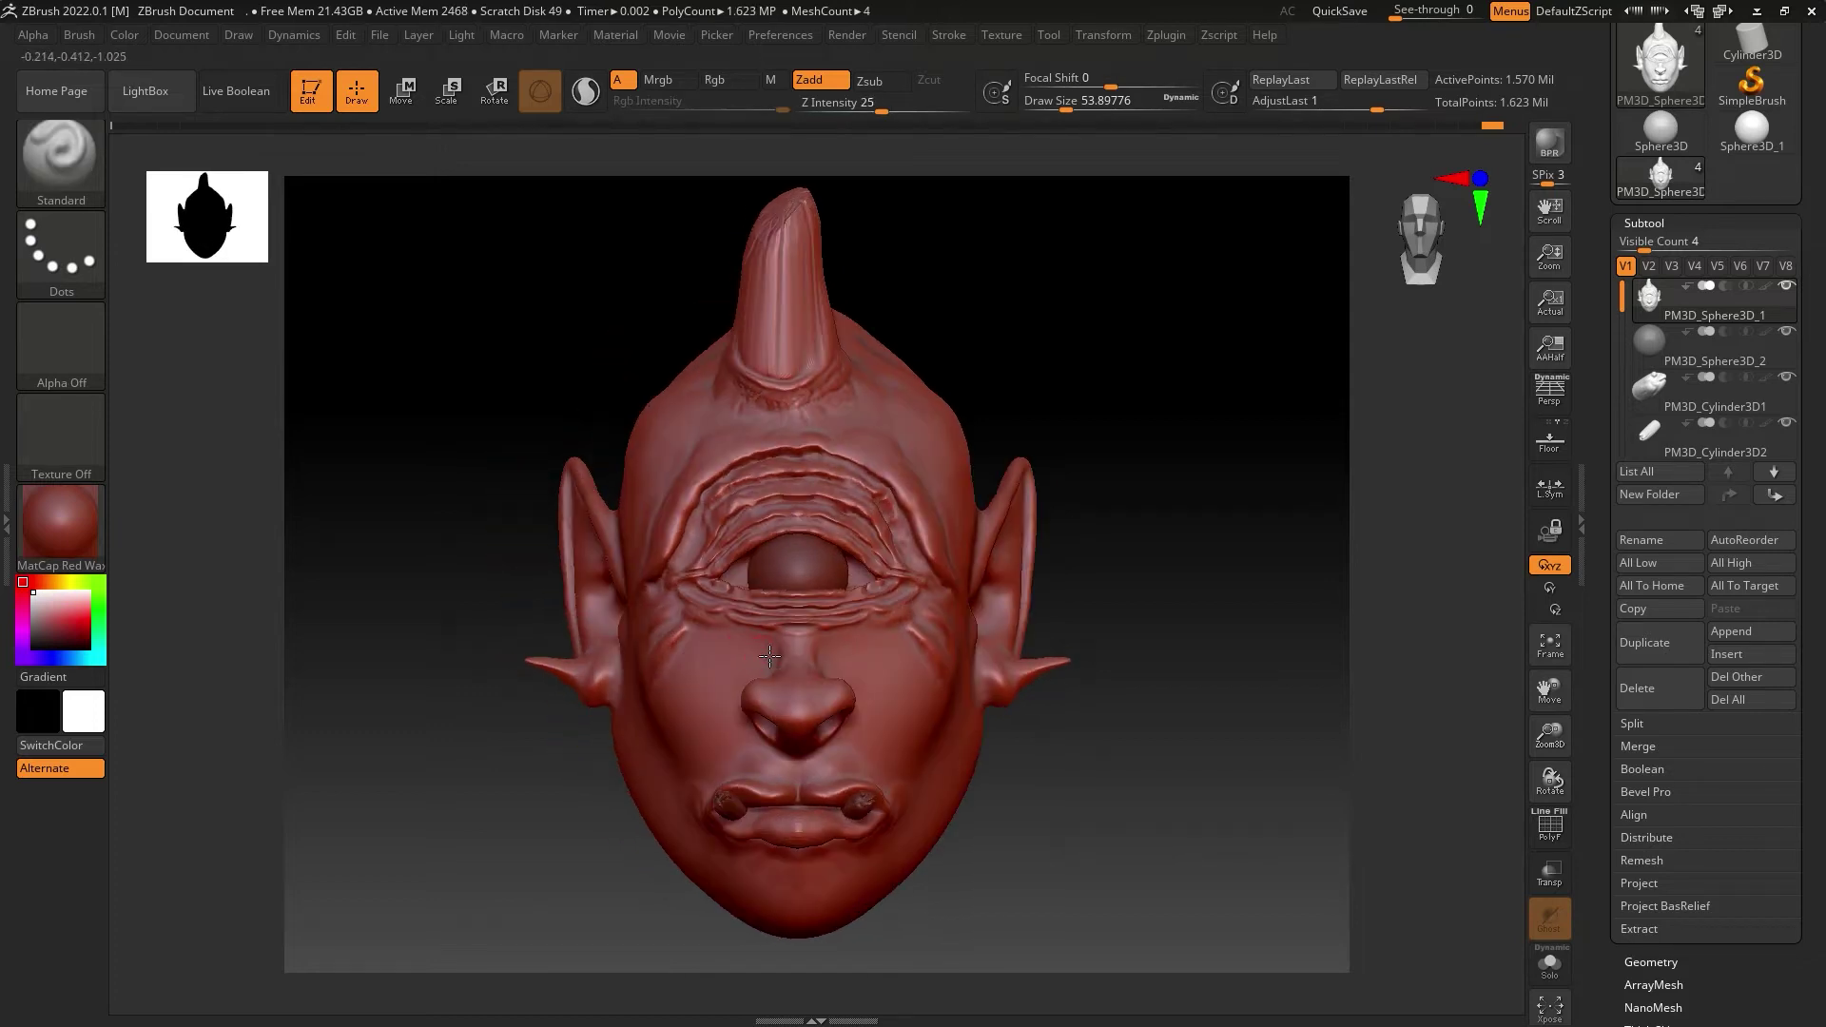
pyautogui.moveTo(770, 656); pyautogui.dragTo(782, 666)
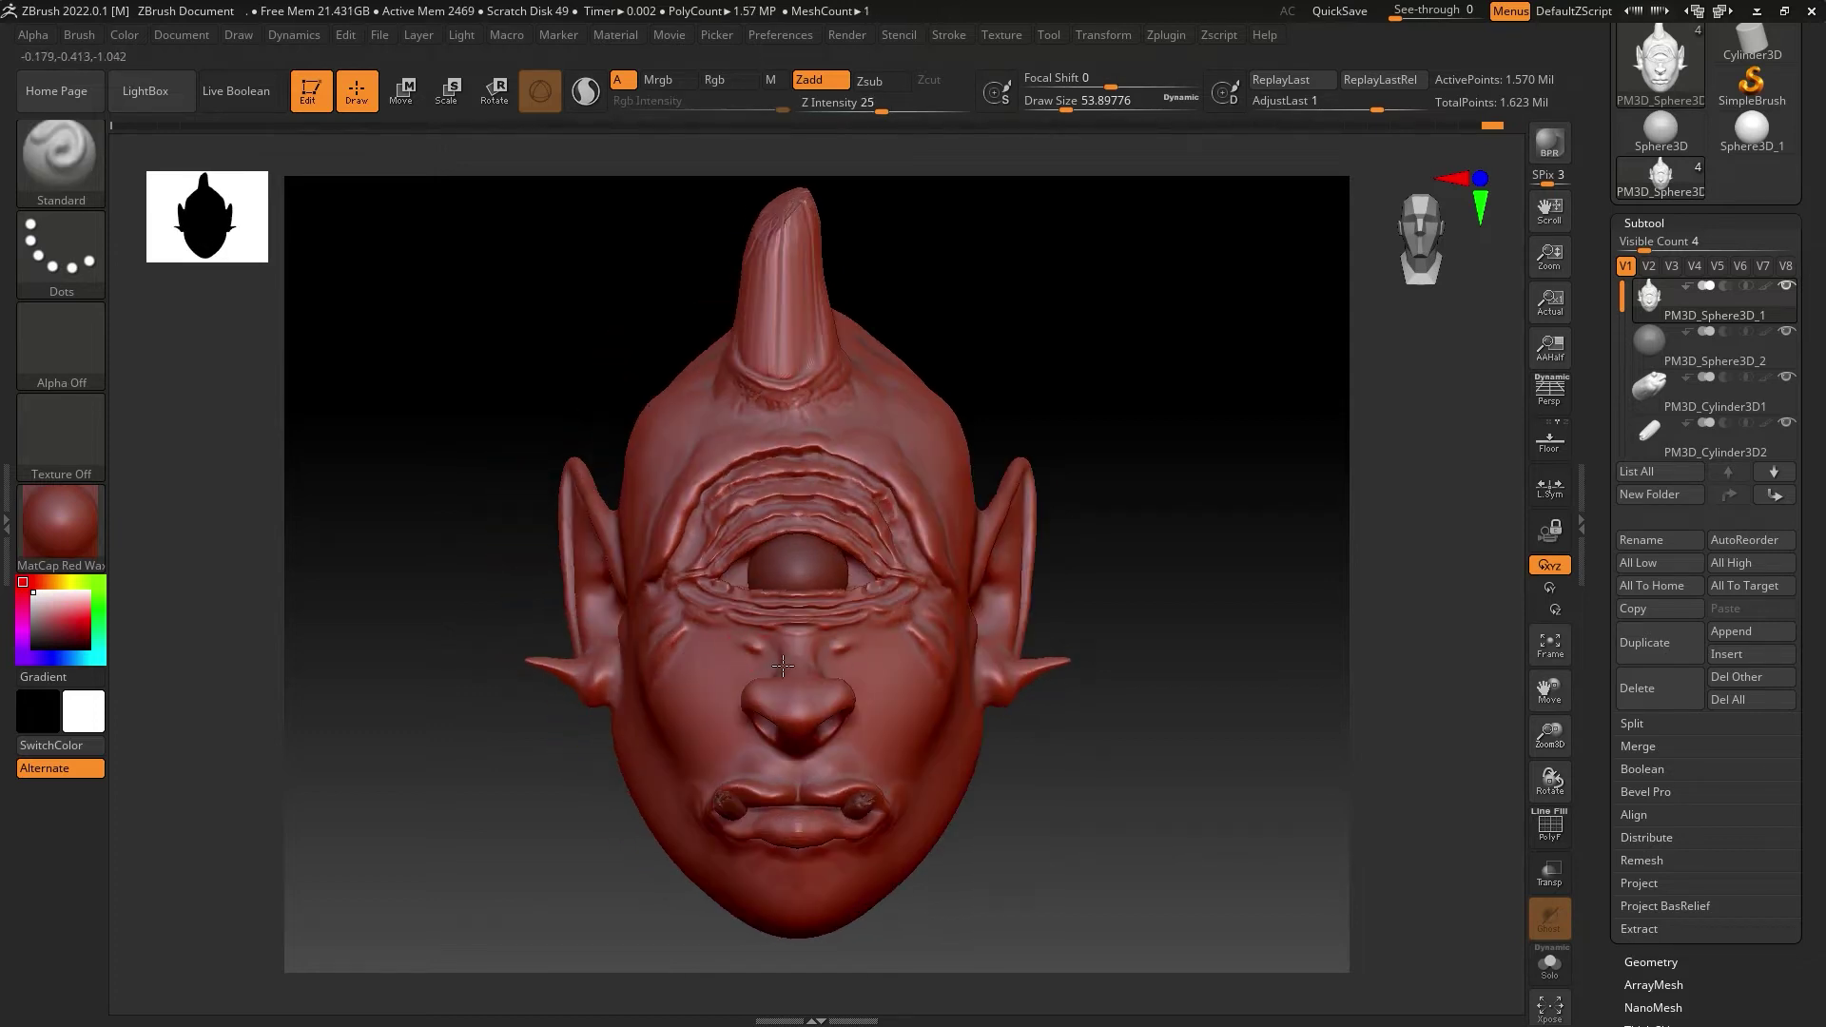
# Step: At strength 8, smooth the skin beside the nose and carve a crease near the bridge
pyautogui.press('u')
pyautogui.click(719, 668)
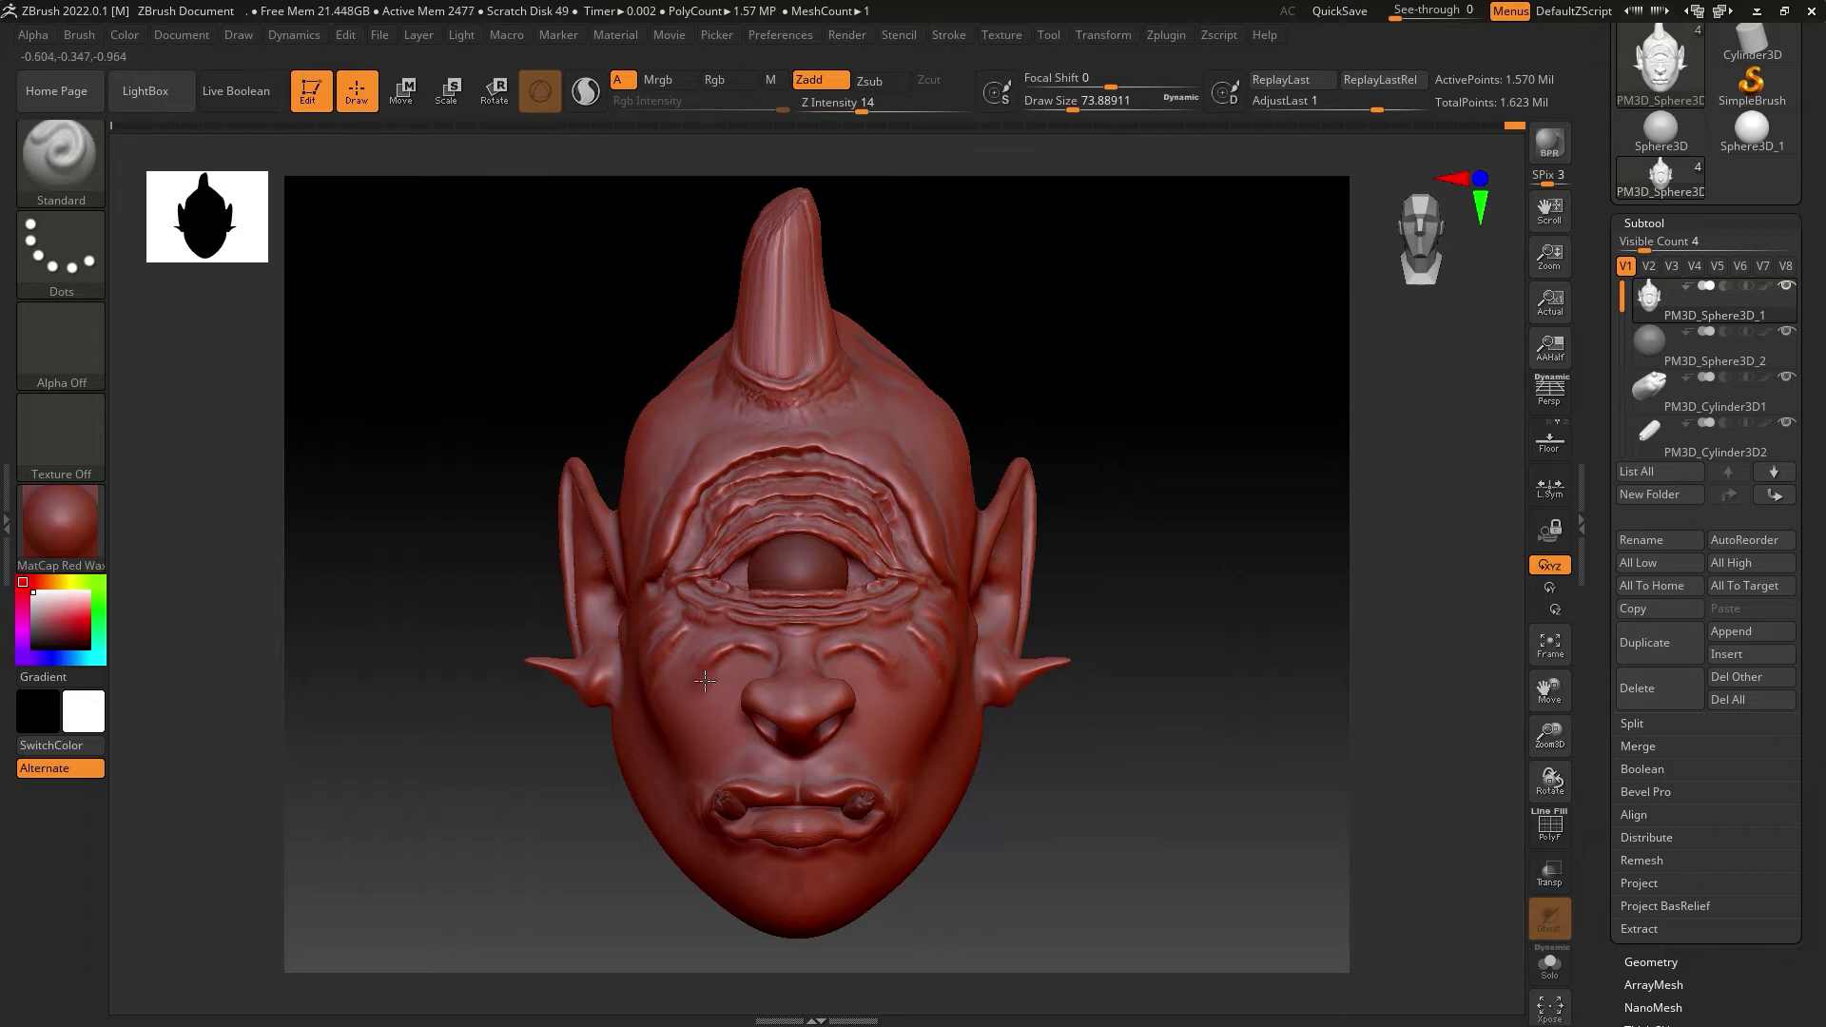
pyautogui.press('shift')
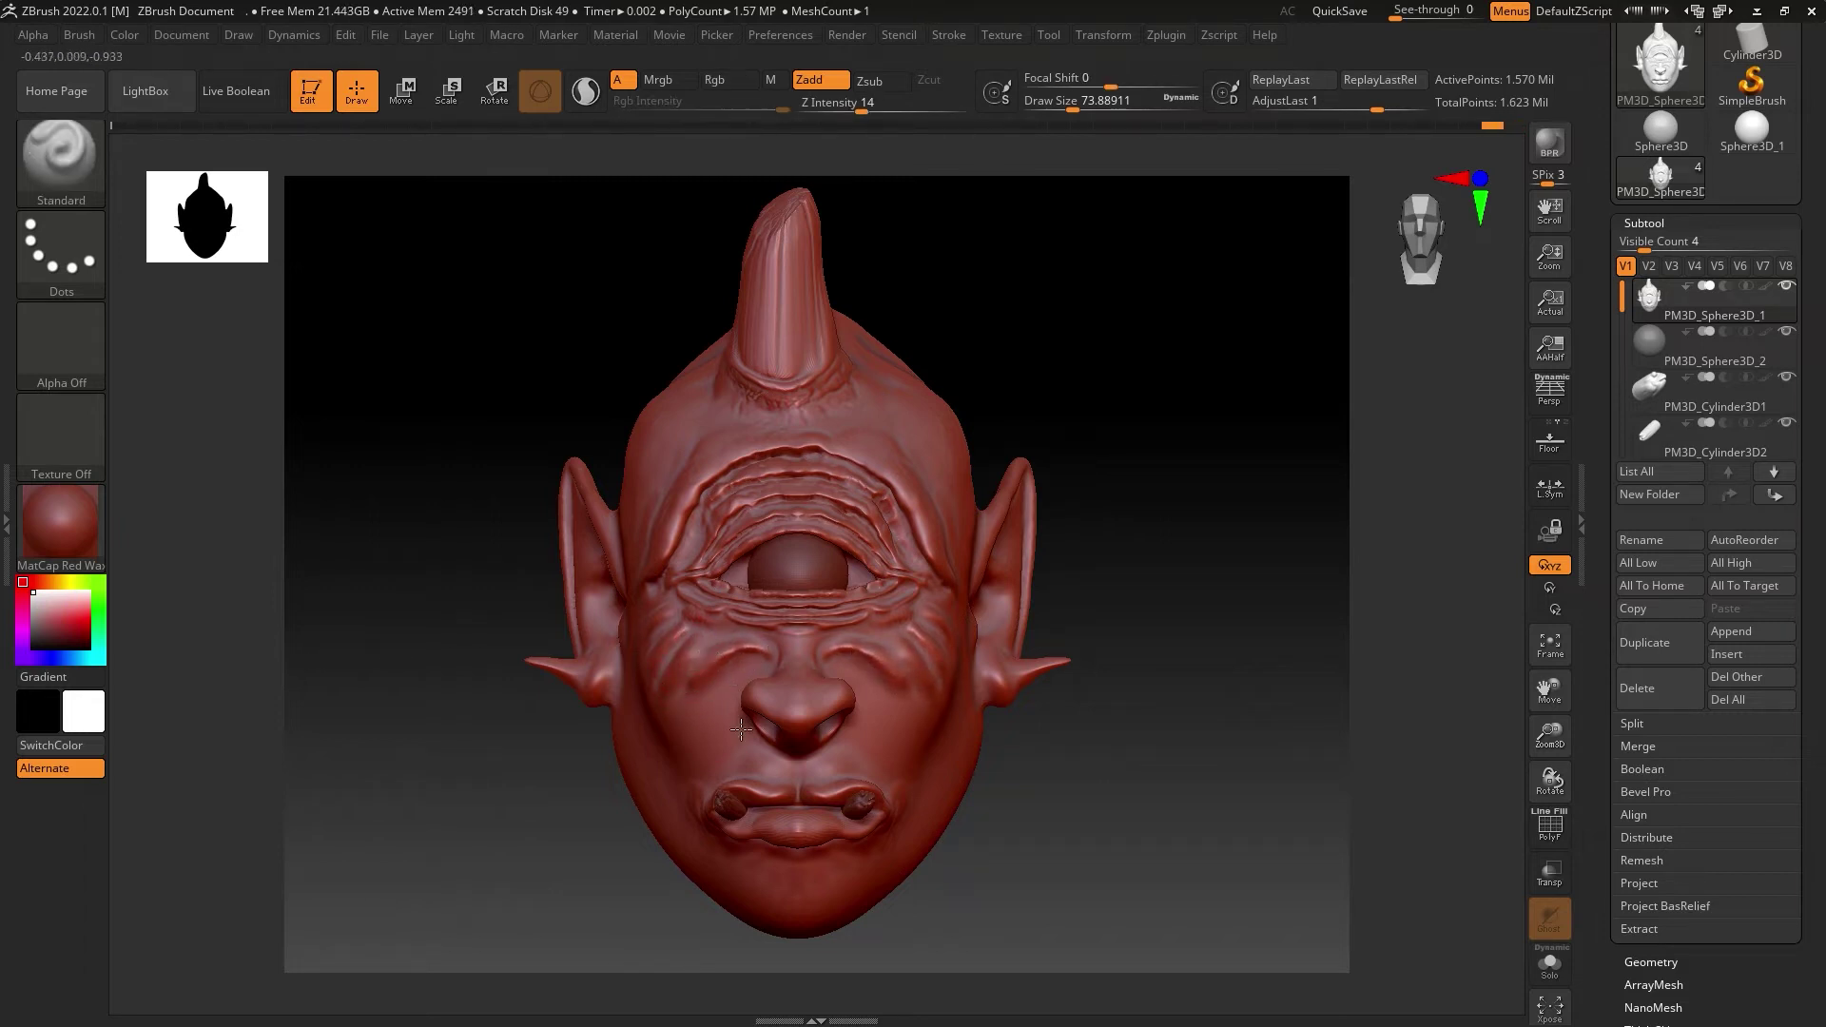
pyautogui.press(']')
pyautogui.press(']')
pyautogui.press(']')
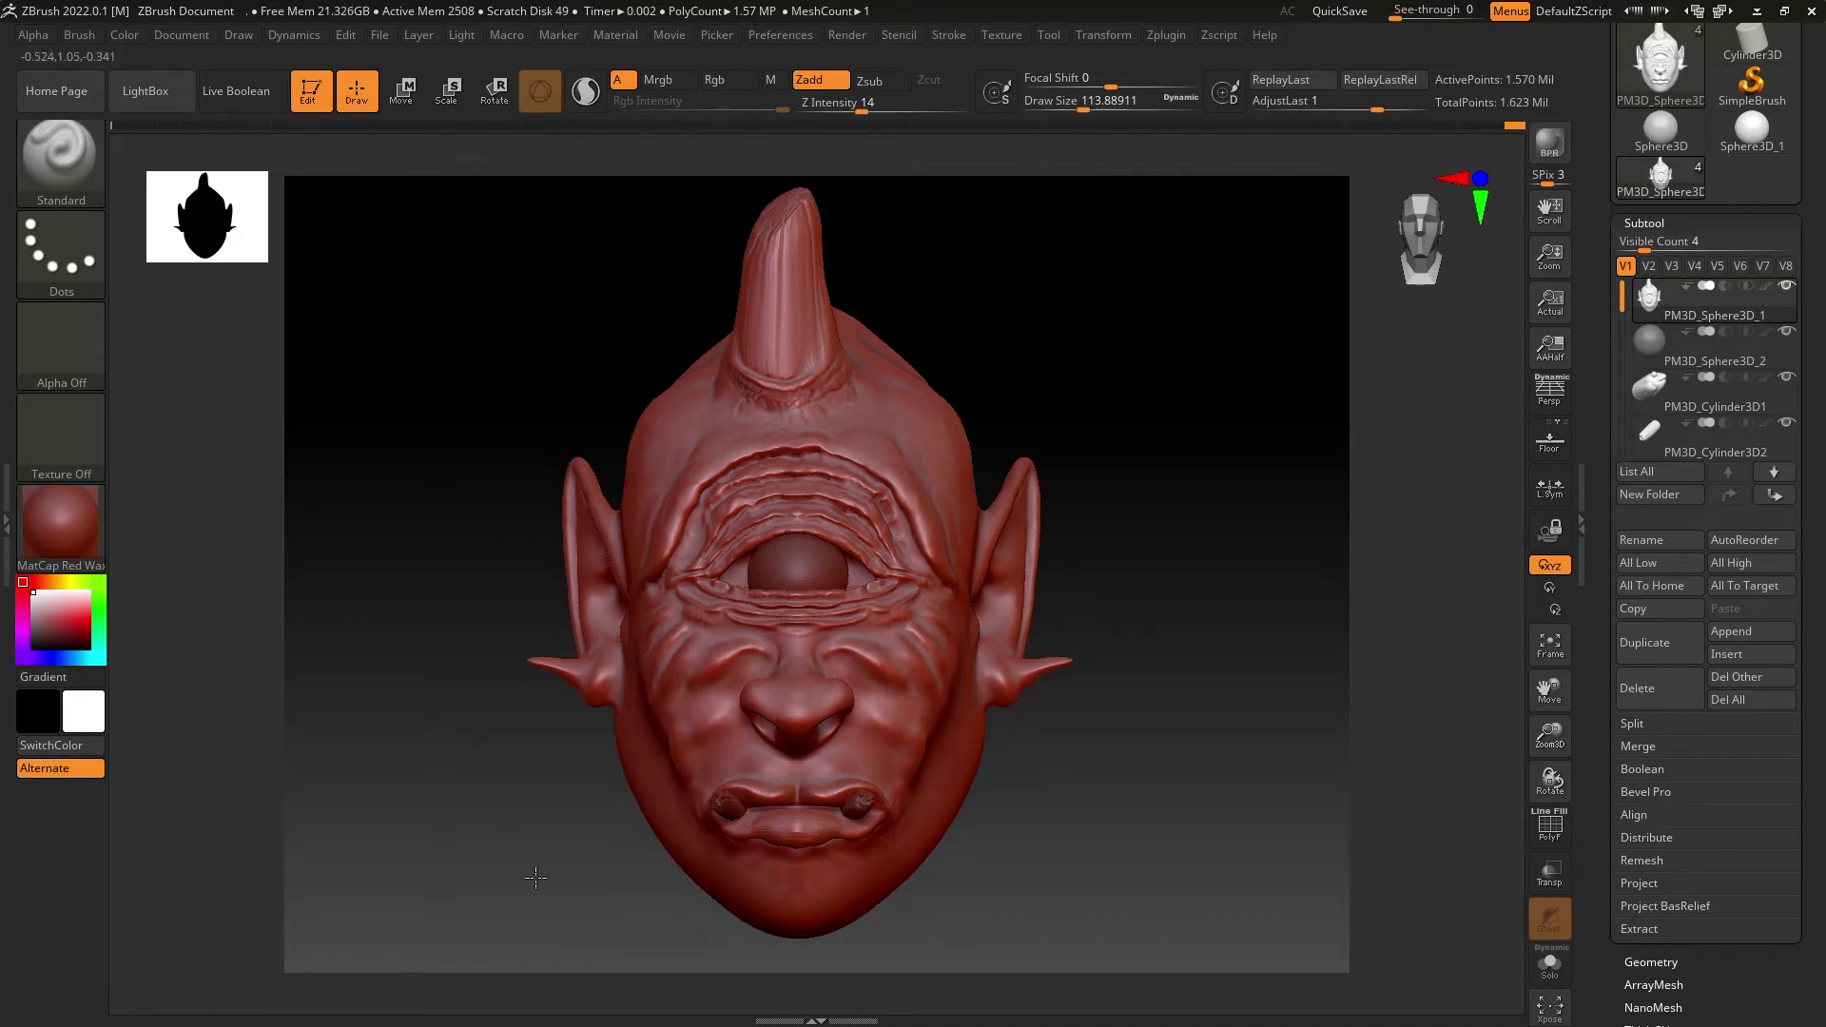
pyautogui.press('ctrl')
pyautogui.press('shift')
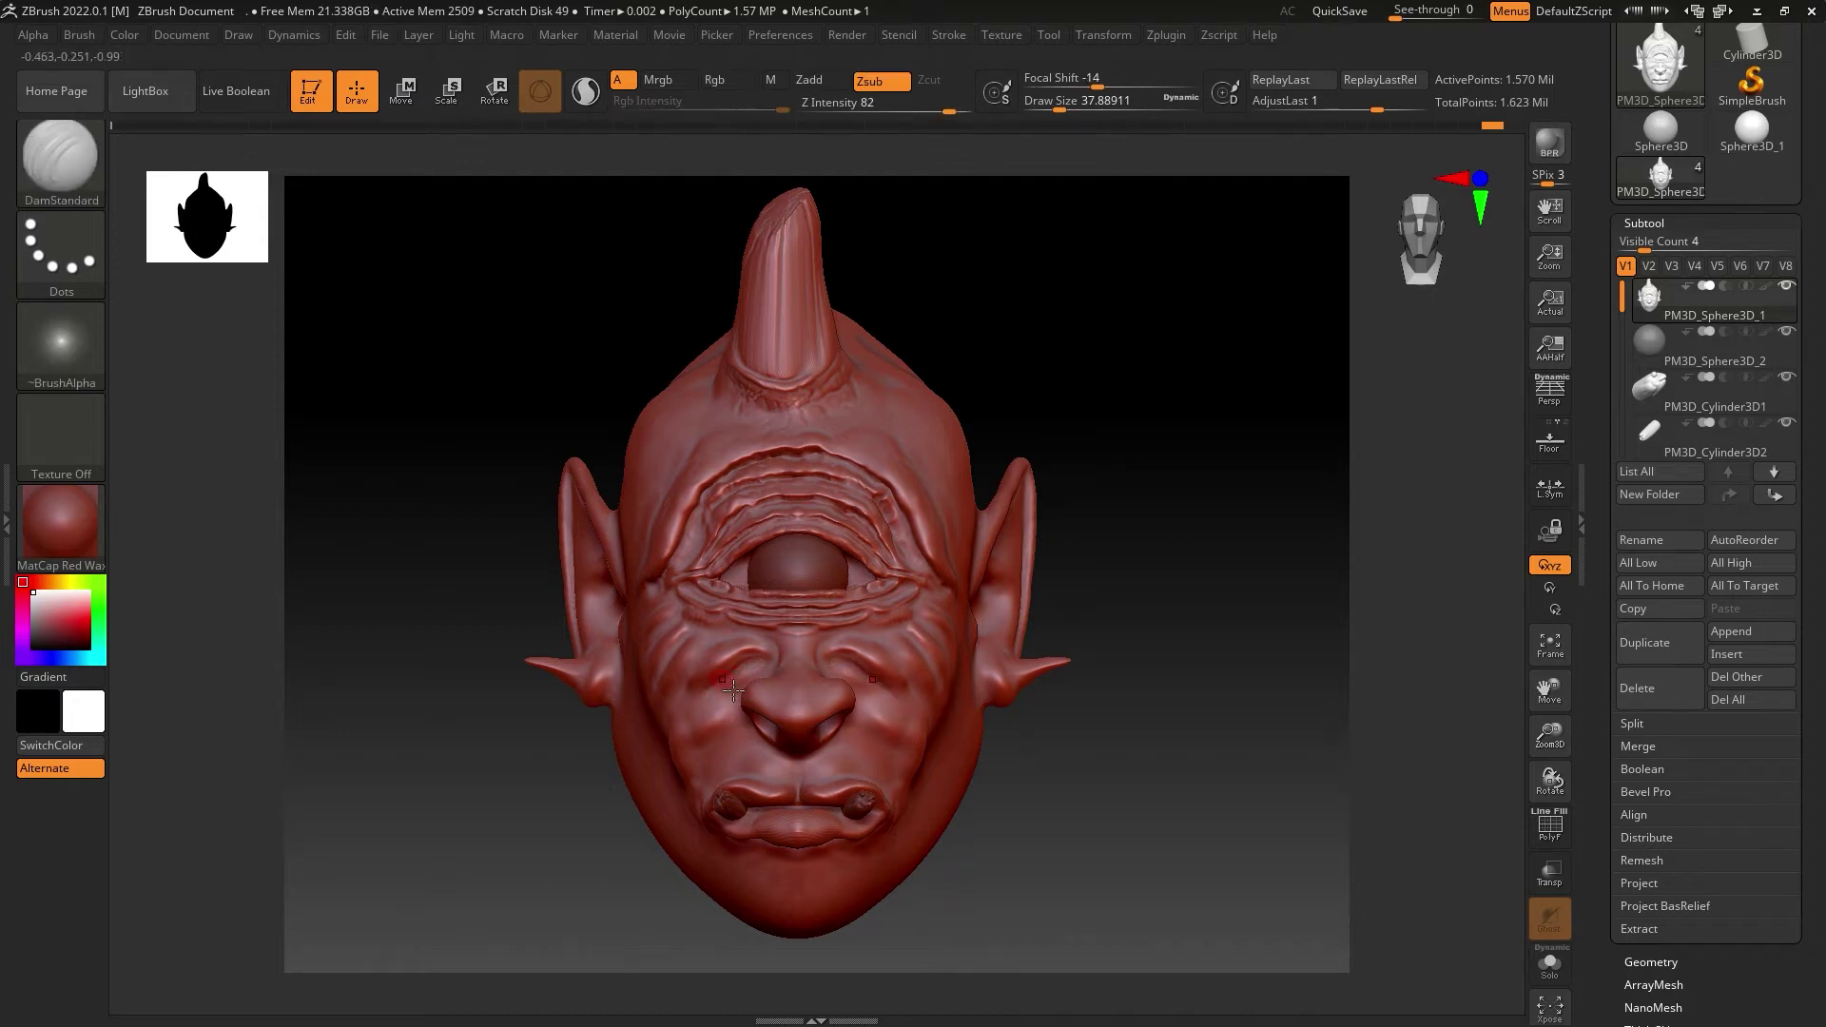
pyautogui.keyDown('shift'); pyautogui.moveTo(771, 677); pyautogui.dragTo(739, 687); pyautogui.keyUp('shift')
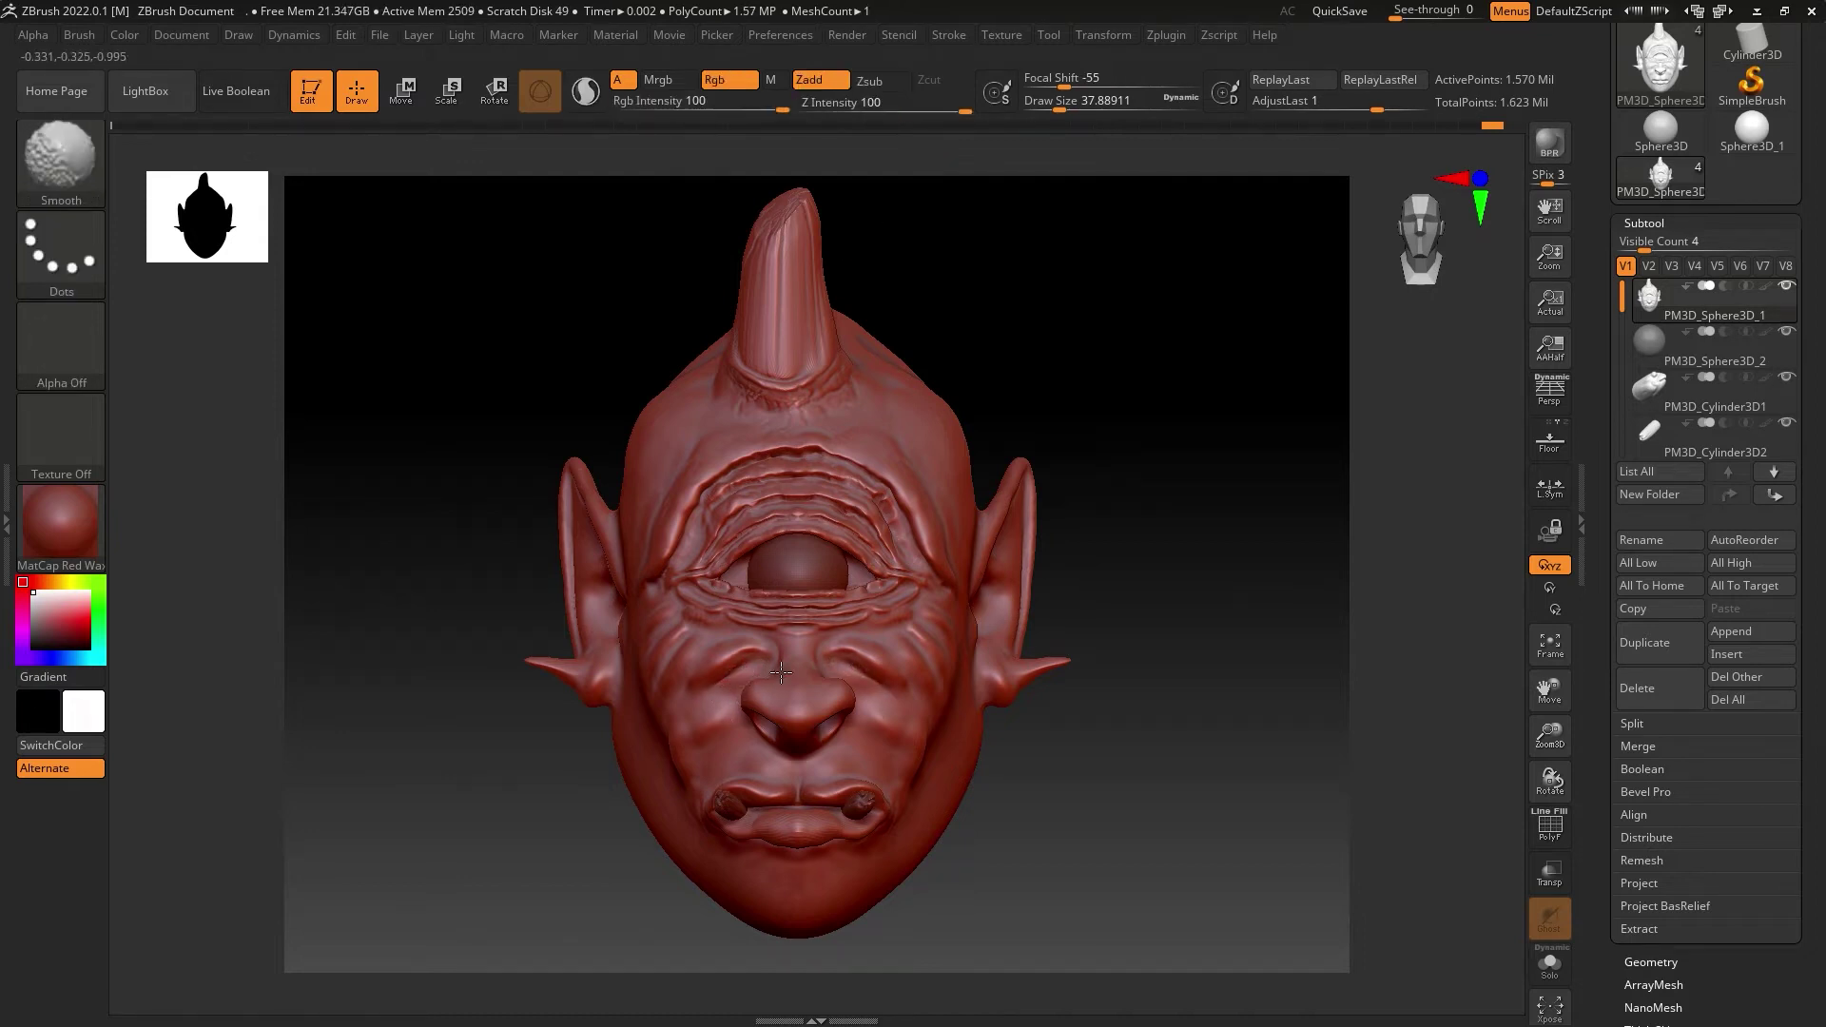
pyautogui.press('shift')
pyautogui.moveTo(722, 654)
pyautogui.mouseDown()
pyautogui.moveTo(730, 691)
pyautogui.moveTo(678, 631)
pyautogui.mouseUp()
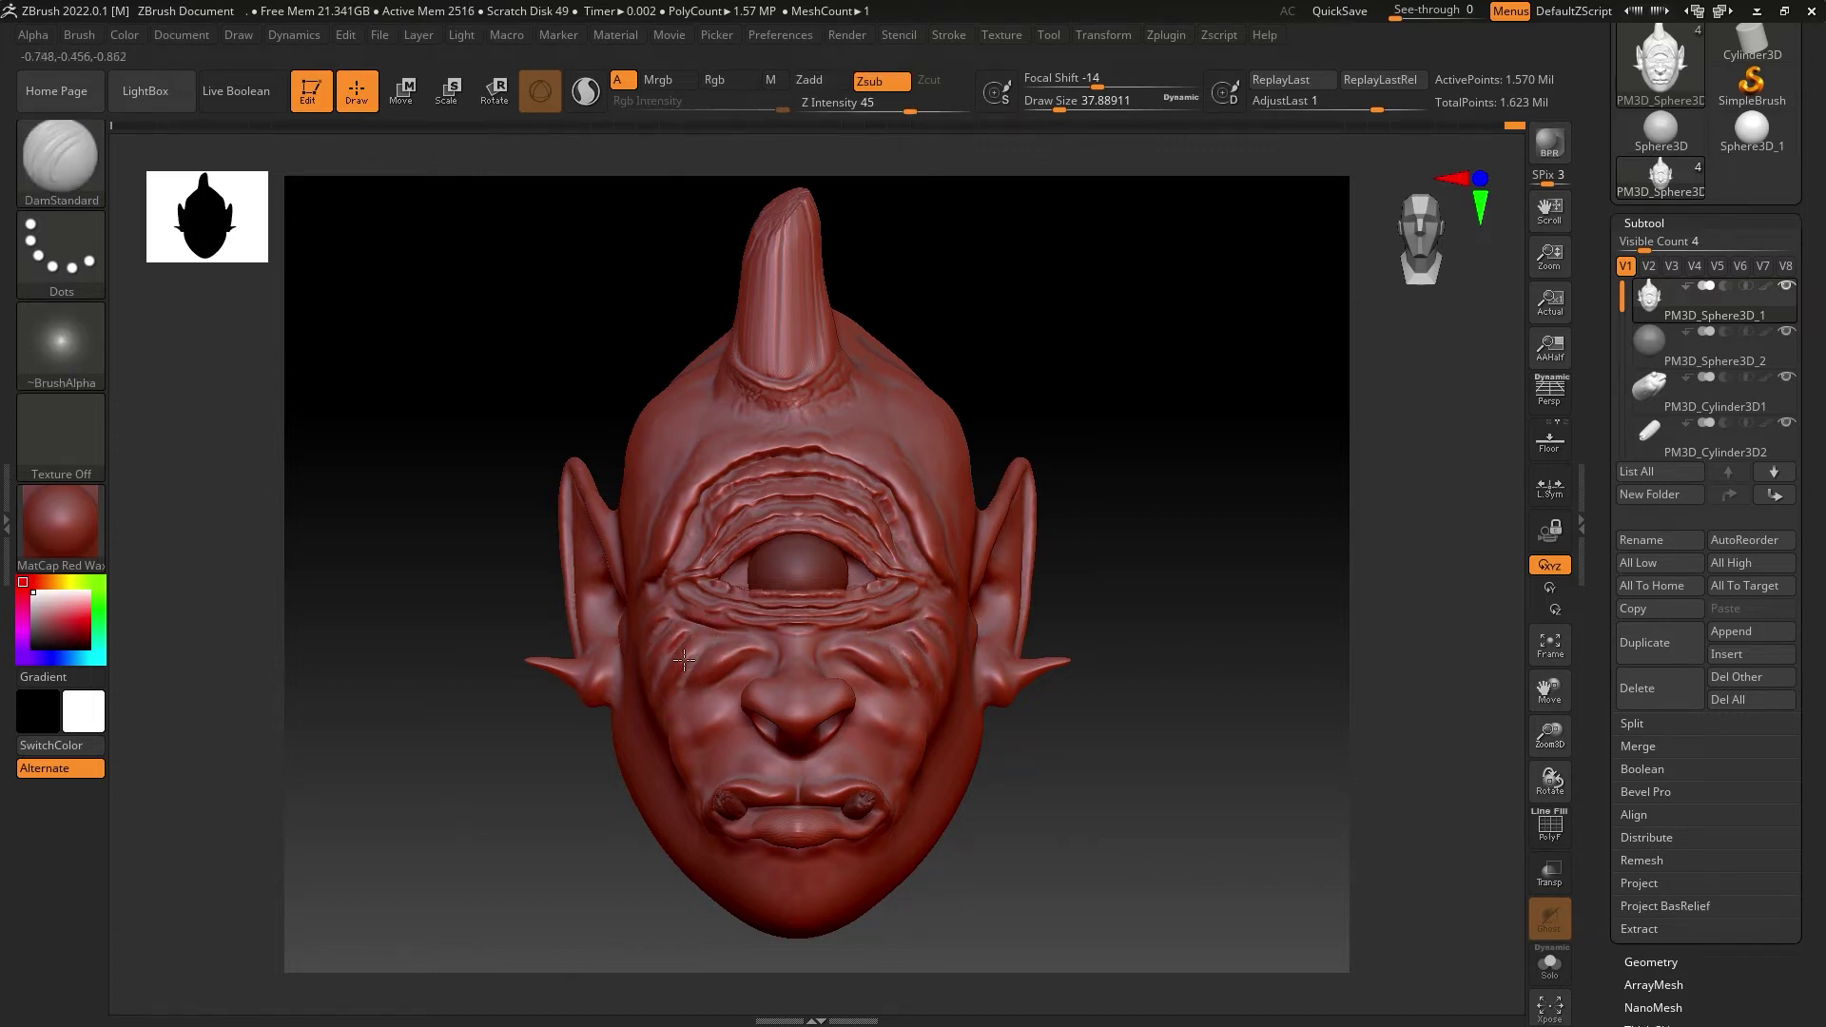
# Step: Shape the mouth area with the Move and Clay brushes, smoothing and checking the profile
pyautogui.press('b')
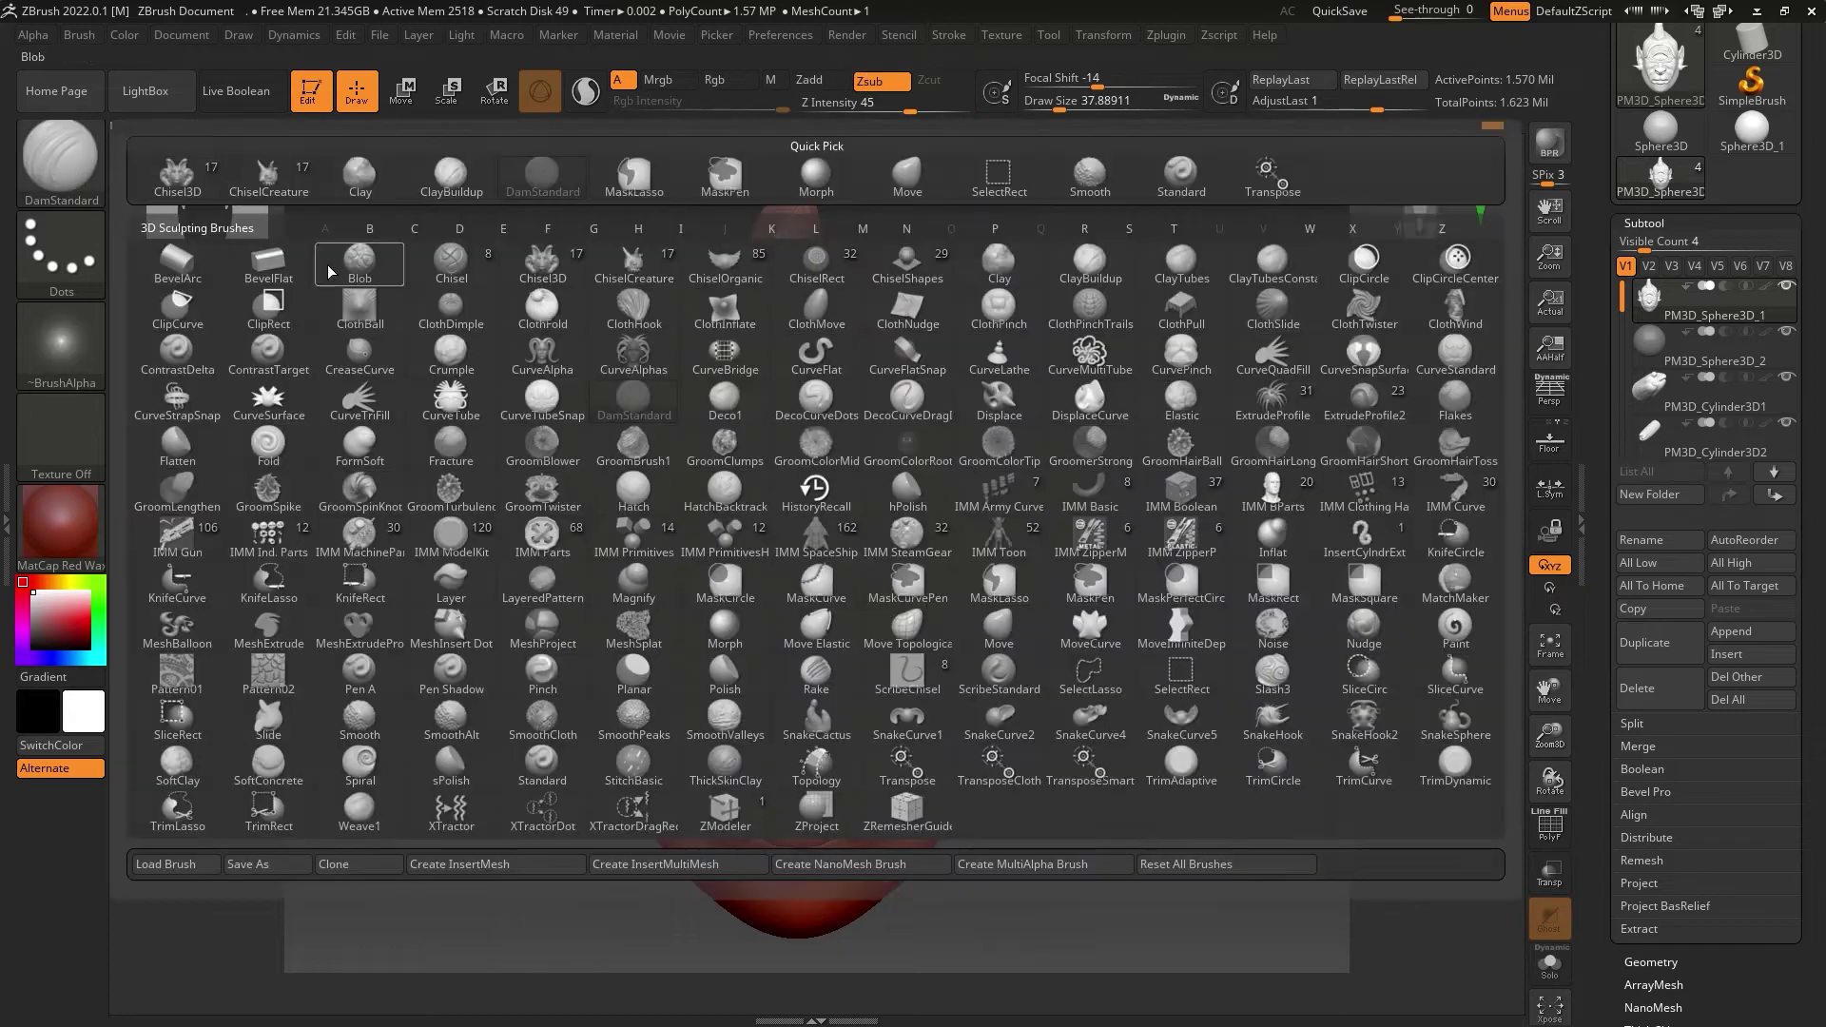
pyautogui.press('m')
pyautogui.press('v')
pyautogui.moveTo(537, 743); pyautogui.dragTo(671, 734)
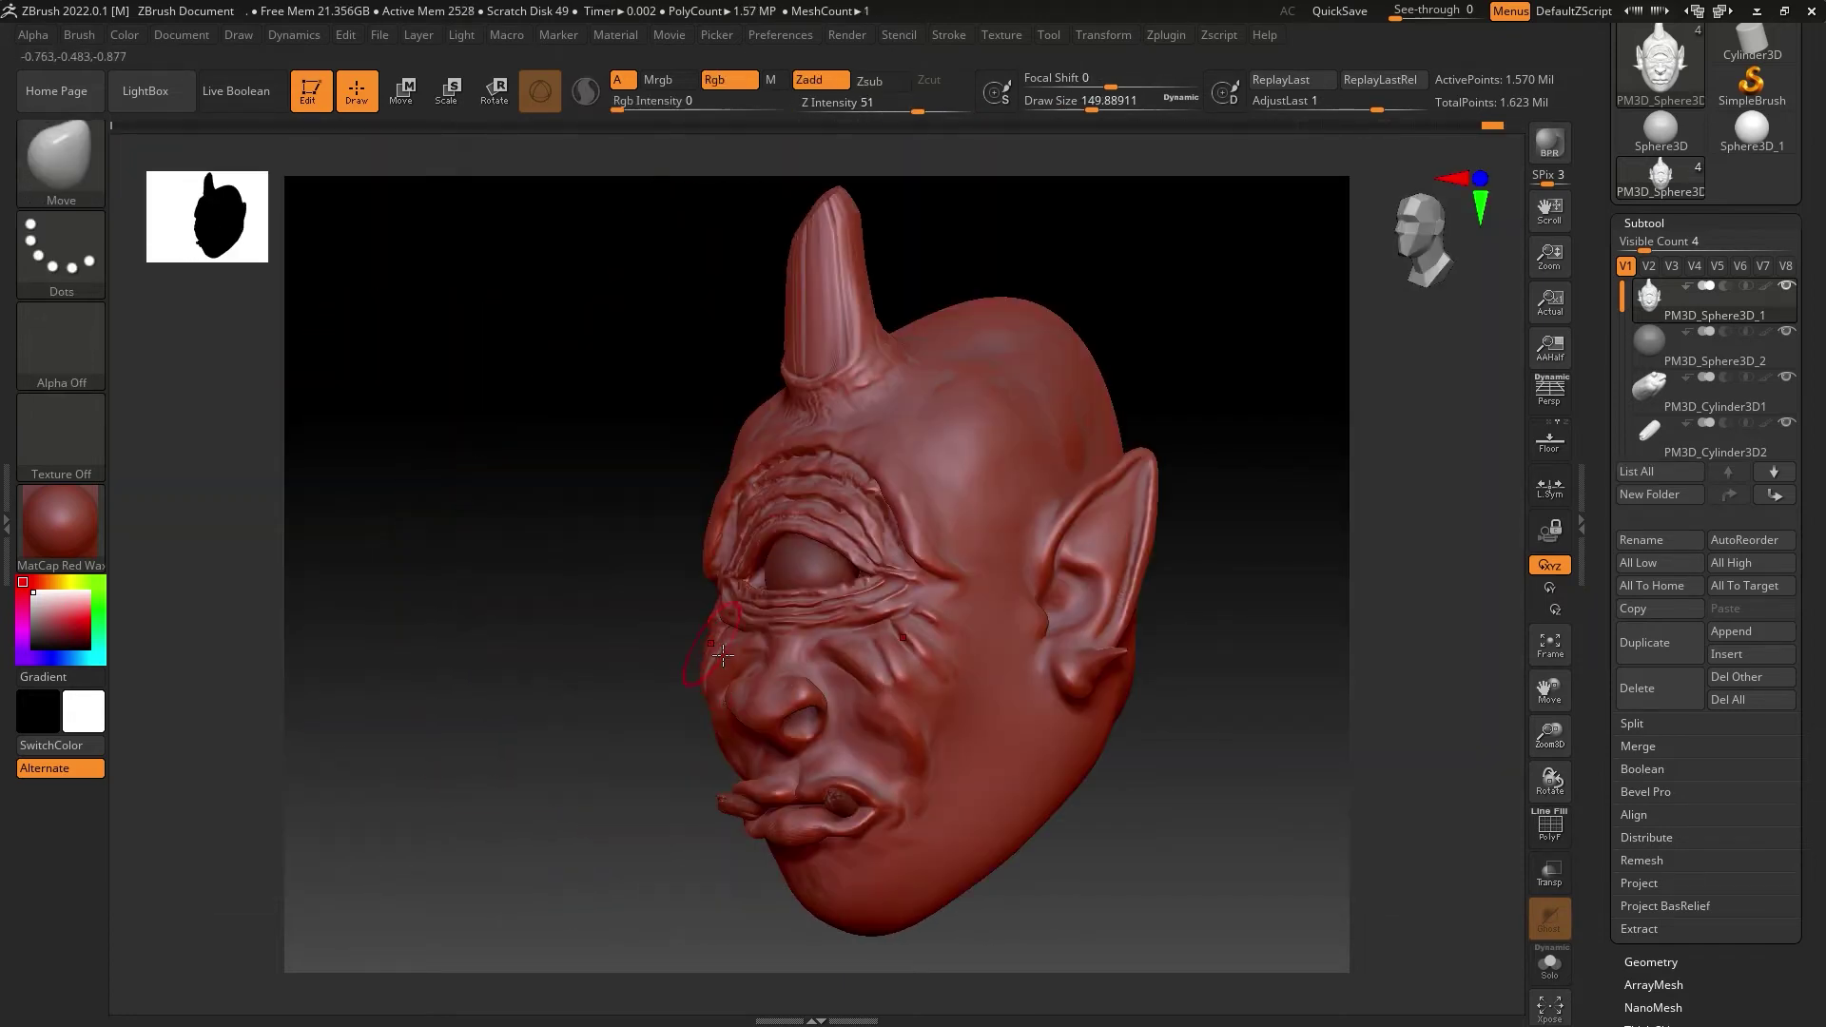
pyautogui.moveTo(1121, 335); pyautogui.dragTo(1103, 352)
pyautogui.press('b')
pyautogui.press('c')
pyautogui.press('l')
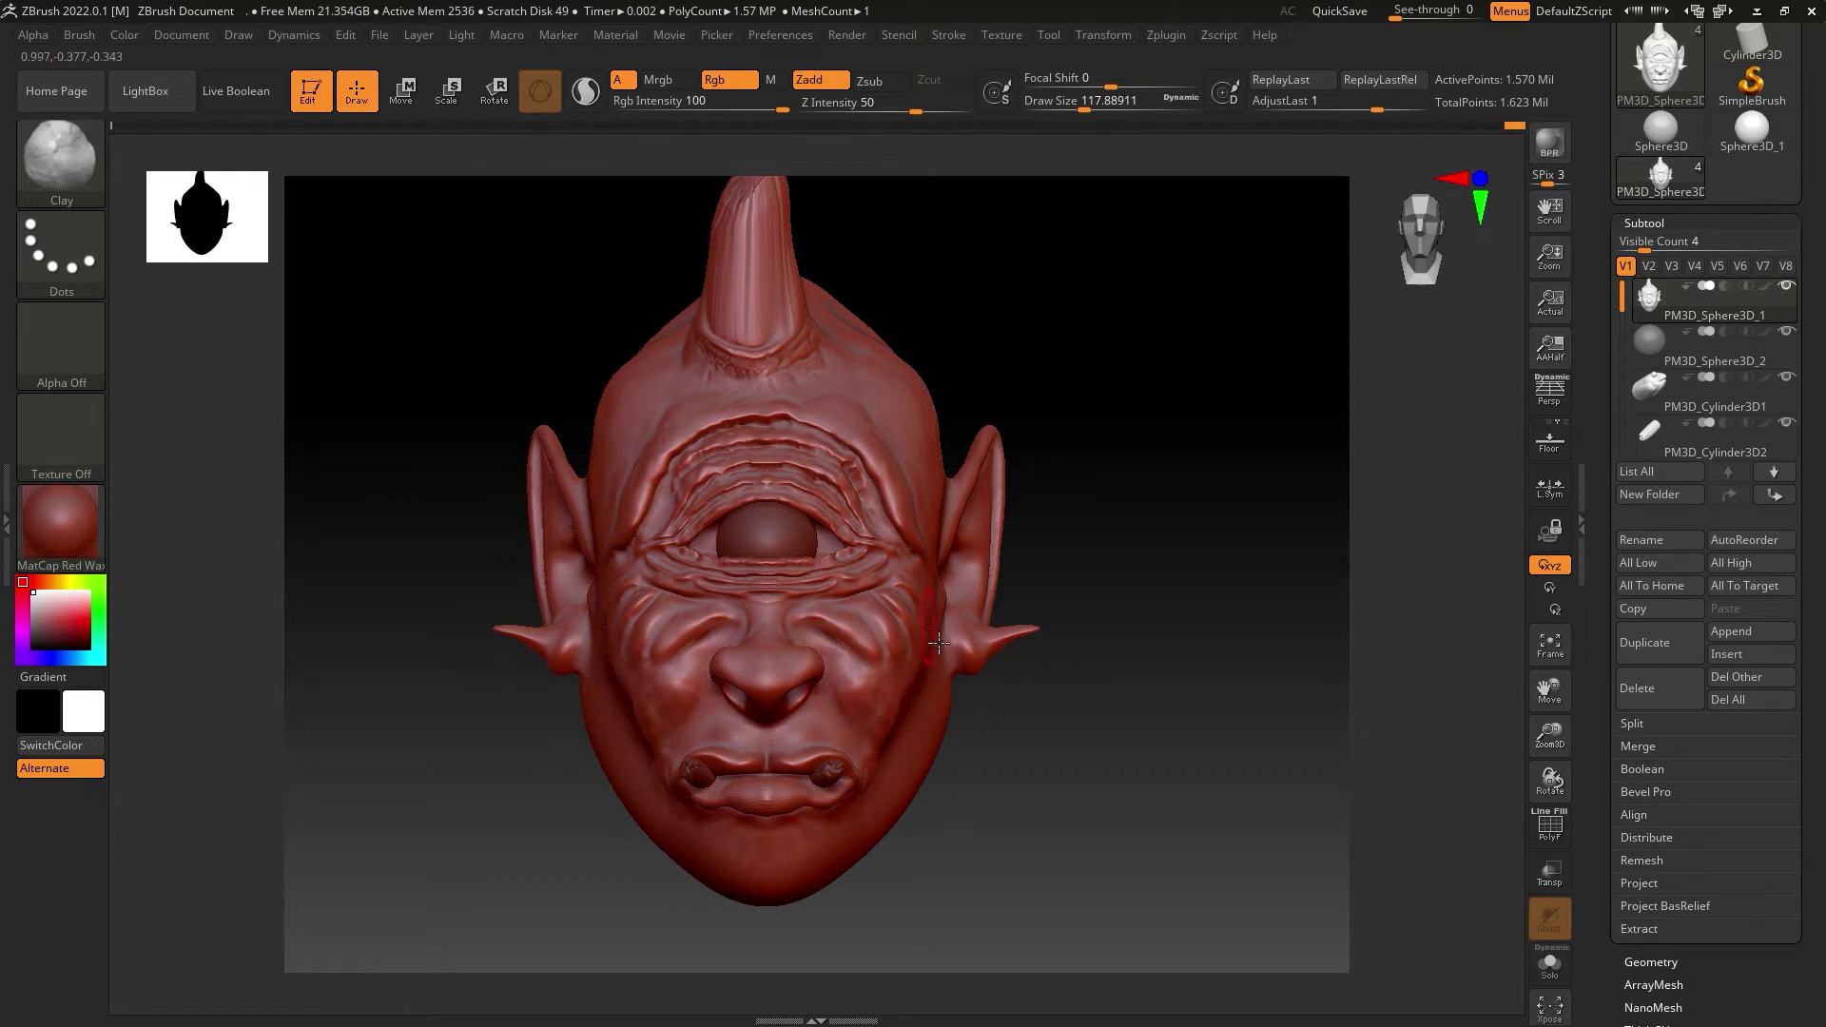
pyautogui.moveTo(881, 686); pyautogui.dragTo(885, 696, button='right')
pyautogui.press('shift')
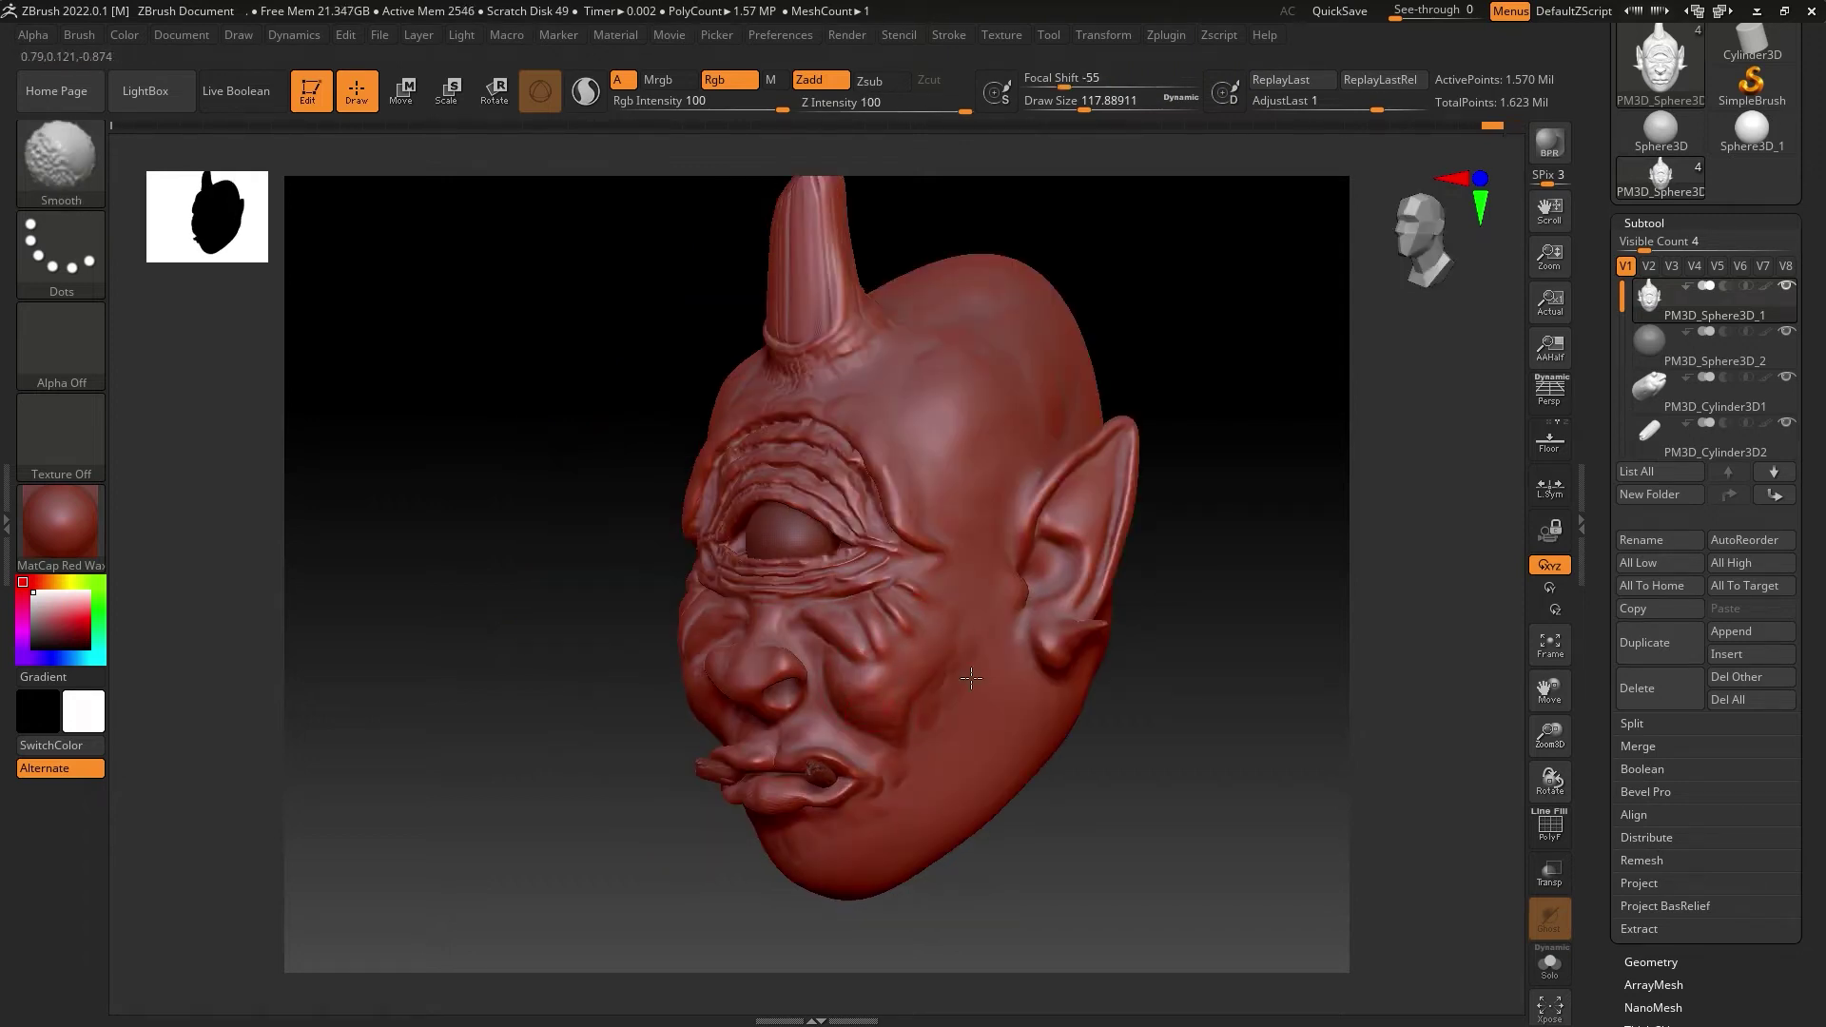
pyautogui.keyDown('shift'); pyautogui.moveTo(922, 708); pyautogui.dragTo(1174, 767, button='right'); pyautogui.keyUp('shift')
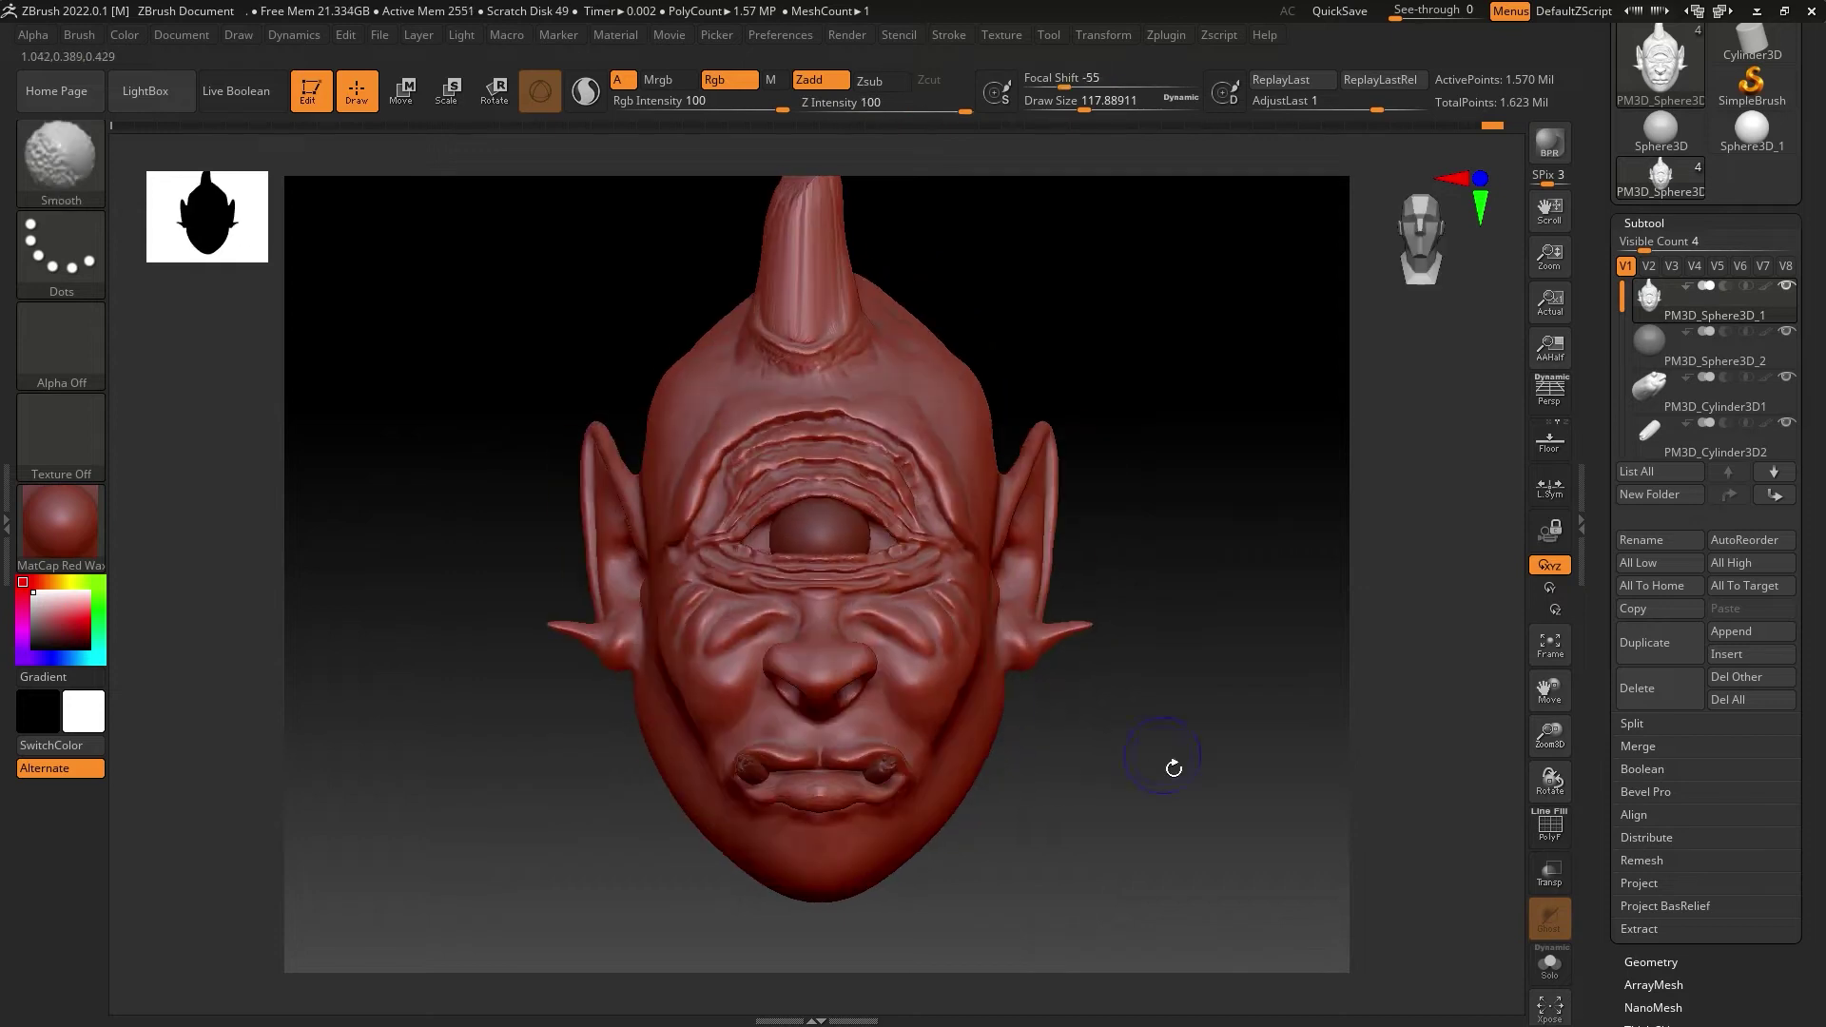
pyautogui.moveTo(700, 722); pyautogui.dragTo(697, 753, button='right')
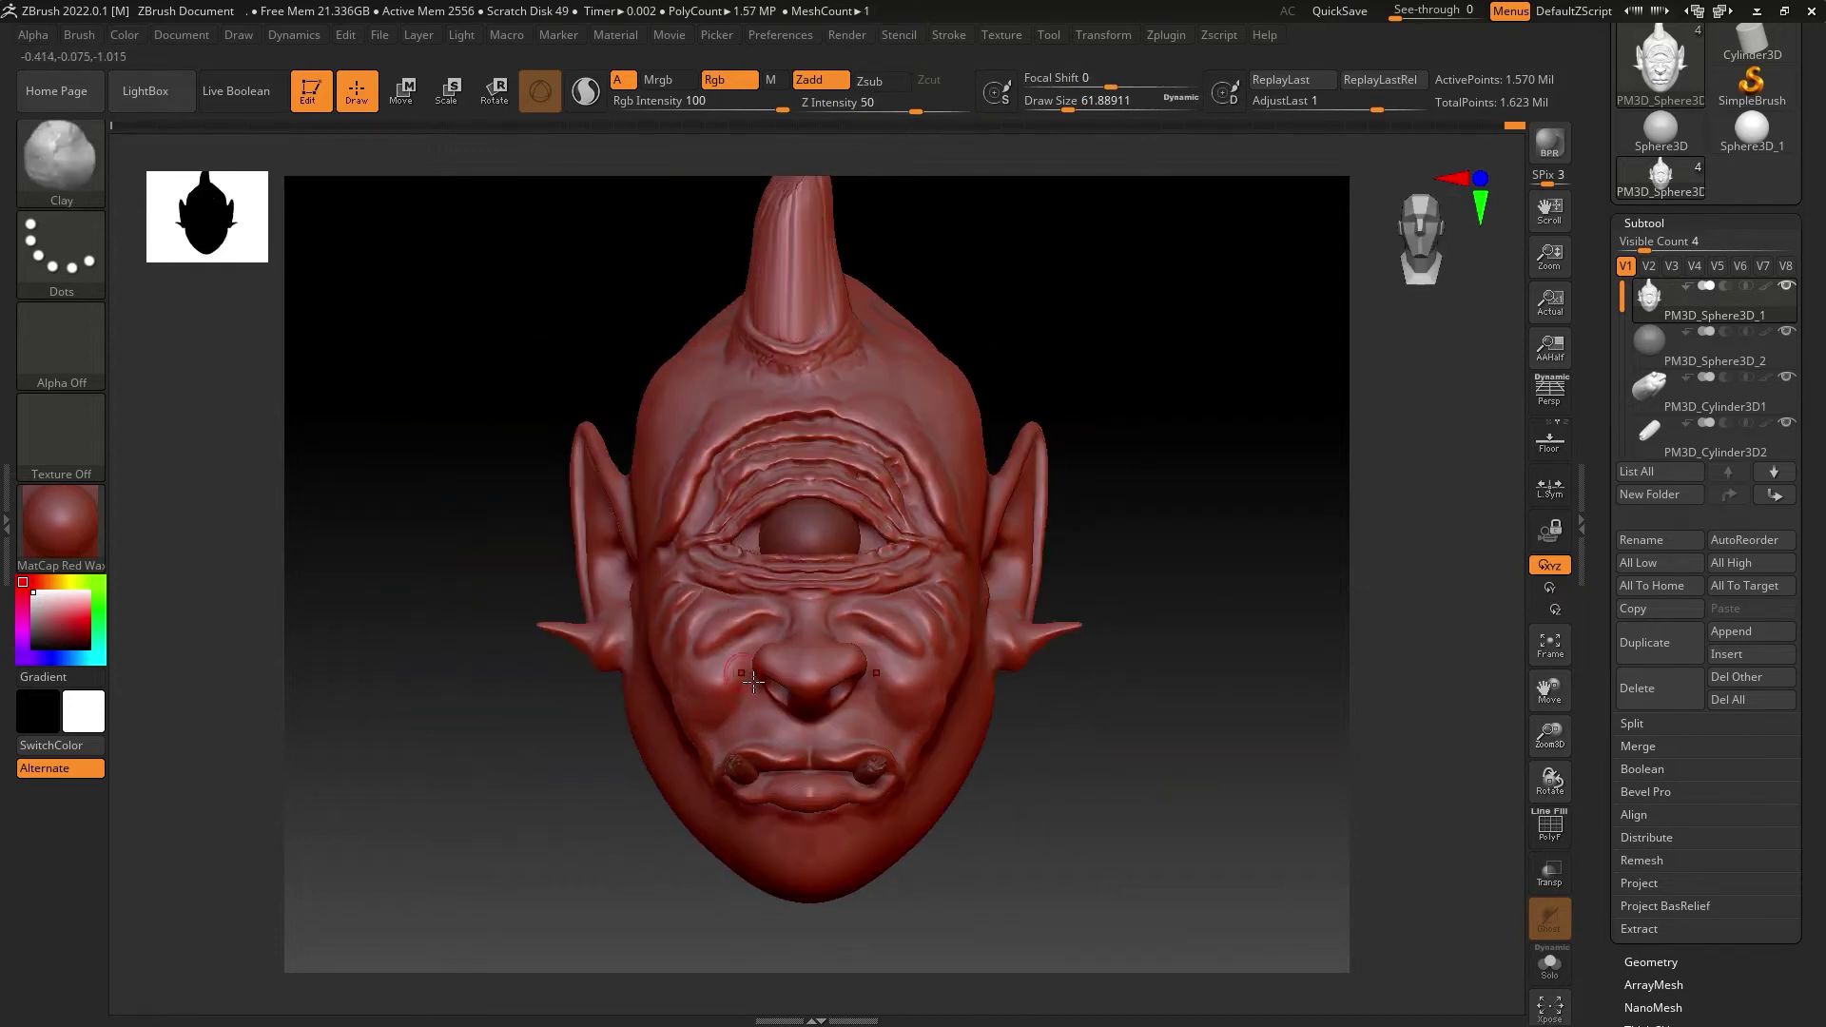
# Step: Carve and soften creases from nose to mouth with DamStandard and Smooth
pyautogui.press('b')
pyautogui.press('d')
pyautogui.press('s')
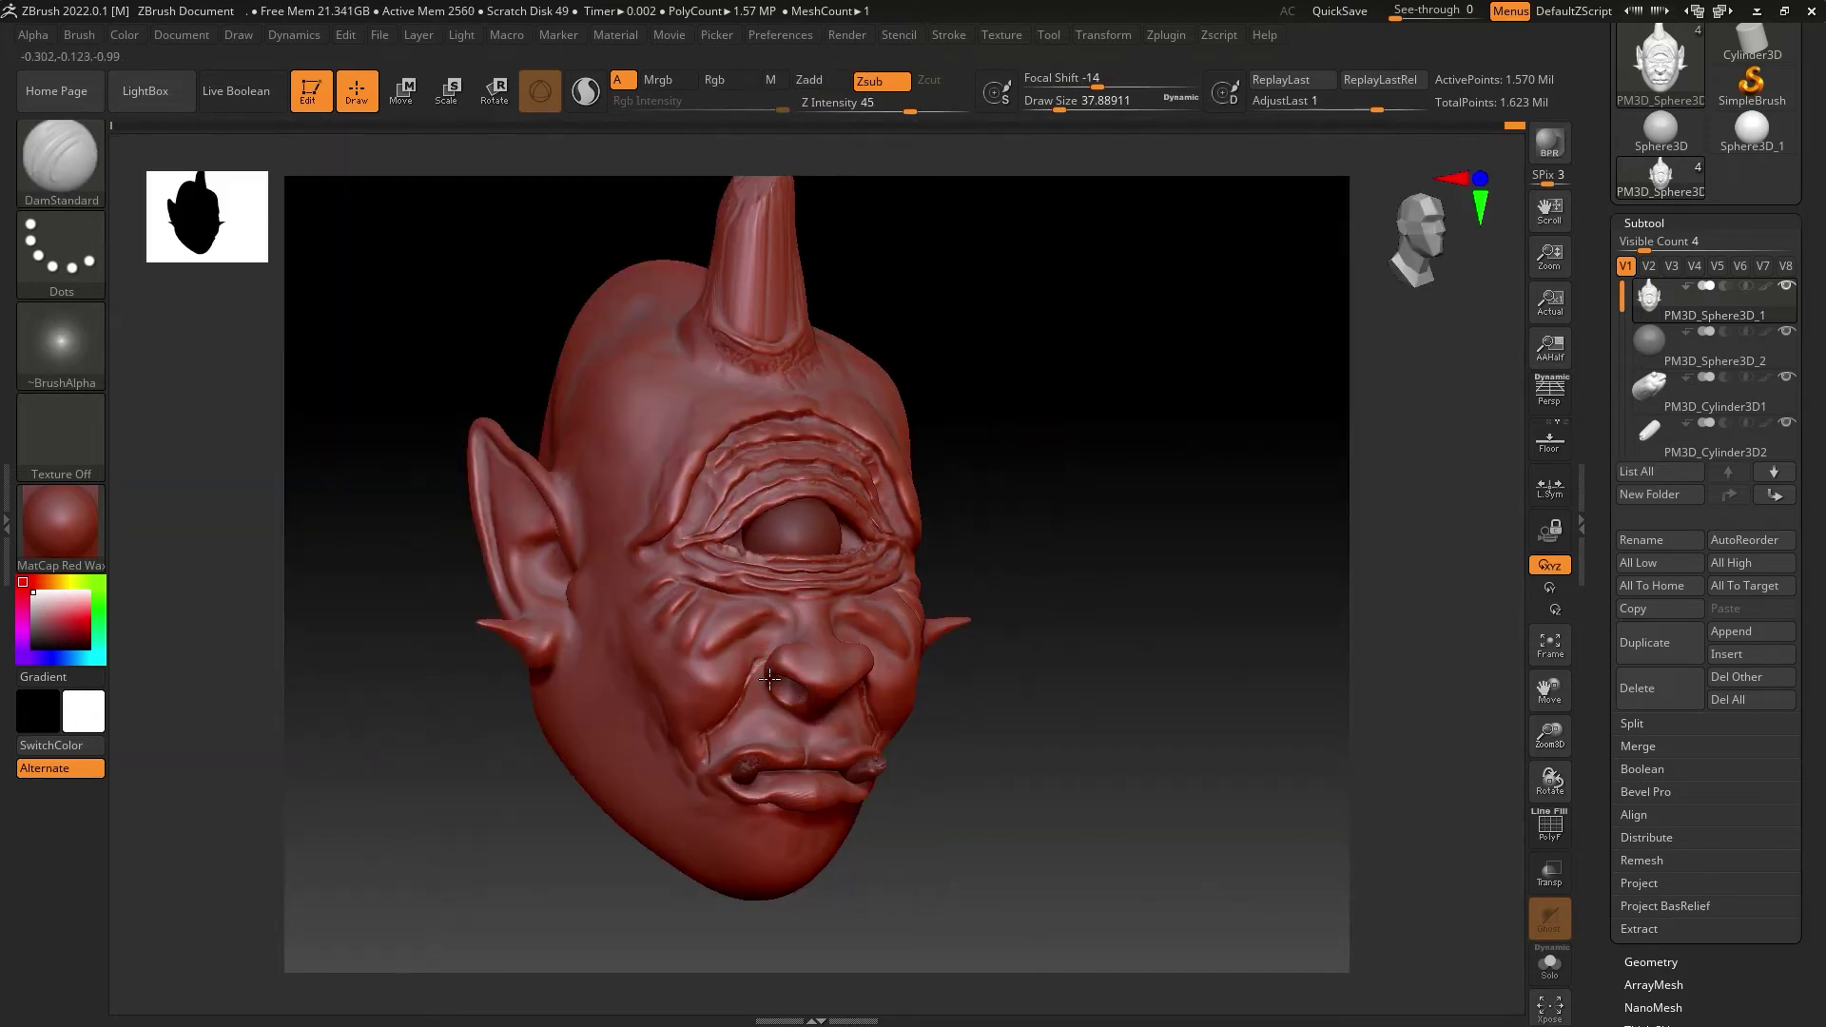
pyautogui.keyDown('shift'); pyautogui.moveTo(763, 682); pyautogui.dragTo(1048, 339, button='right'); pyautogui.keyUp('shift')
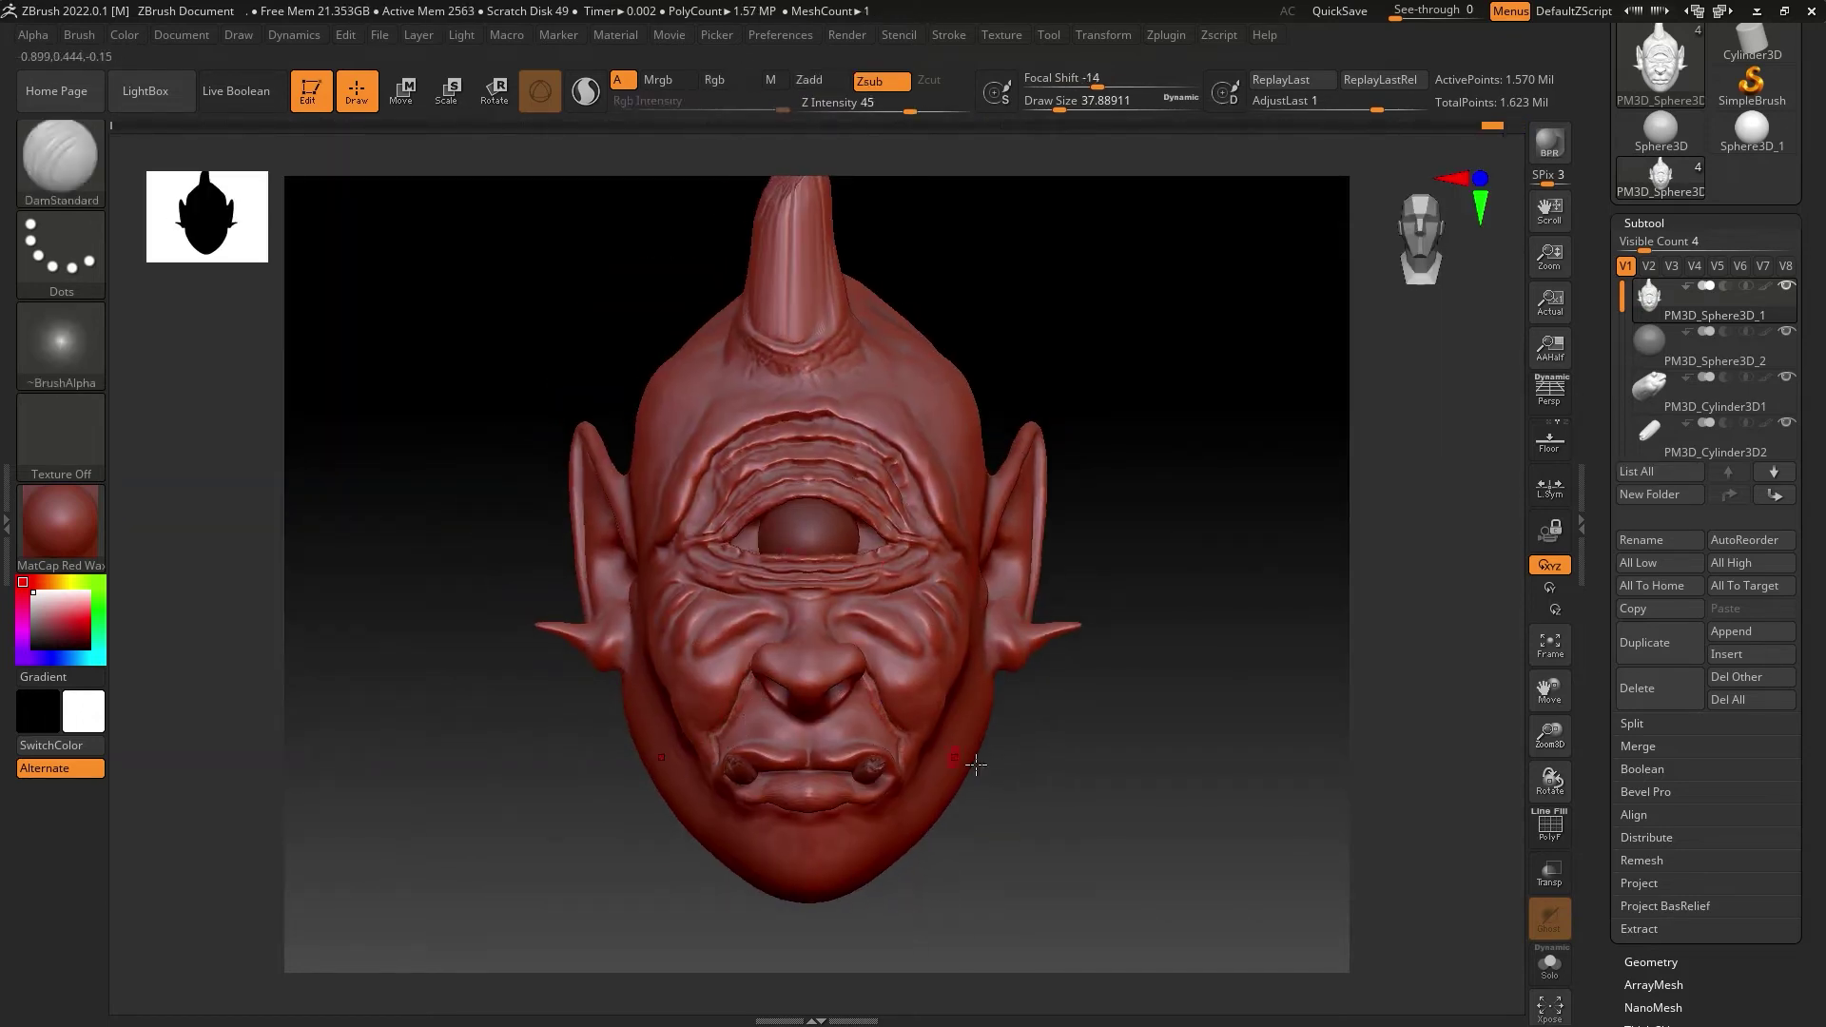
pyautogui.press('shift')
pyautogui.press('shift')
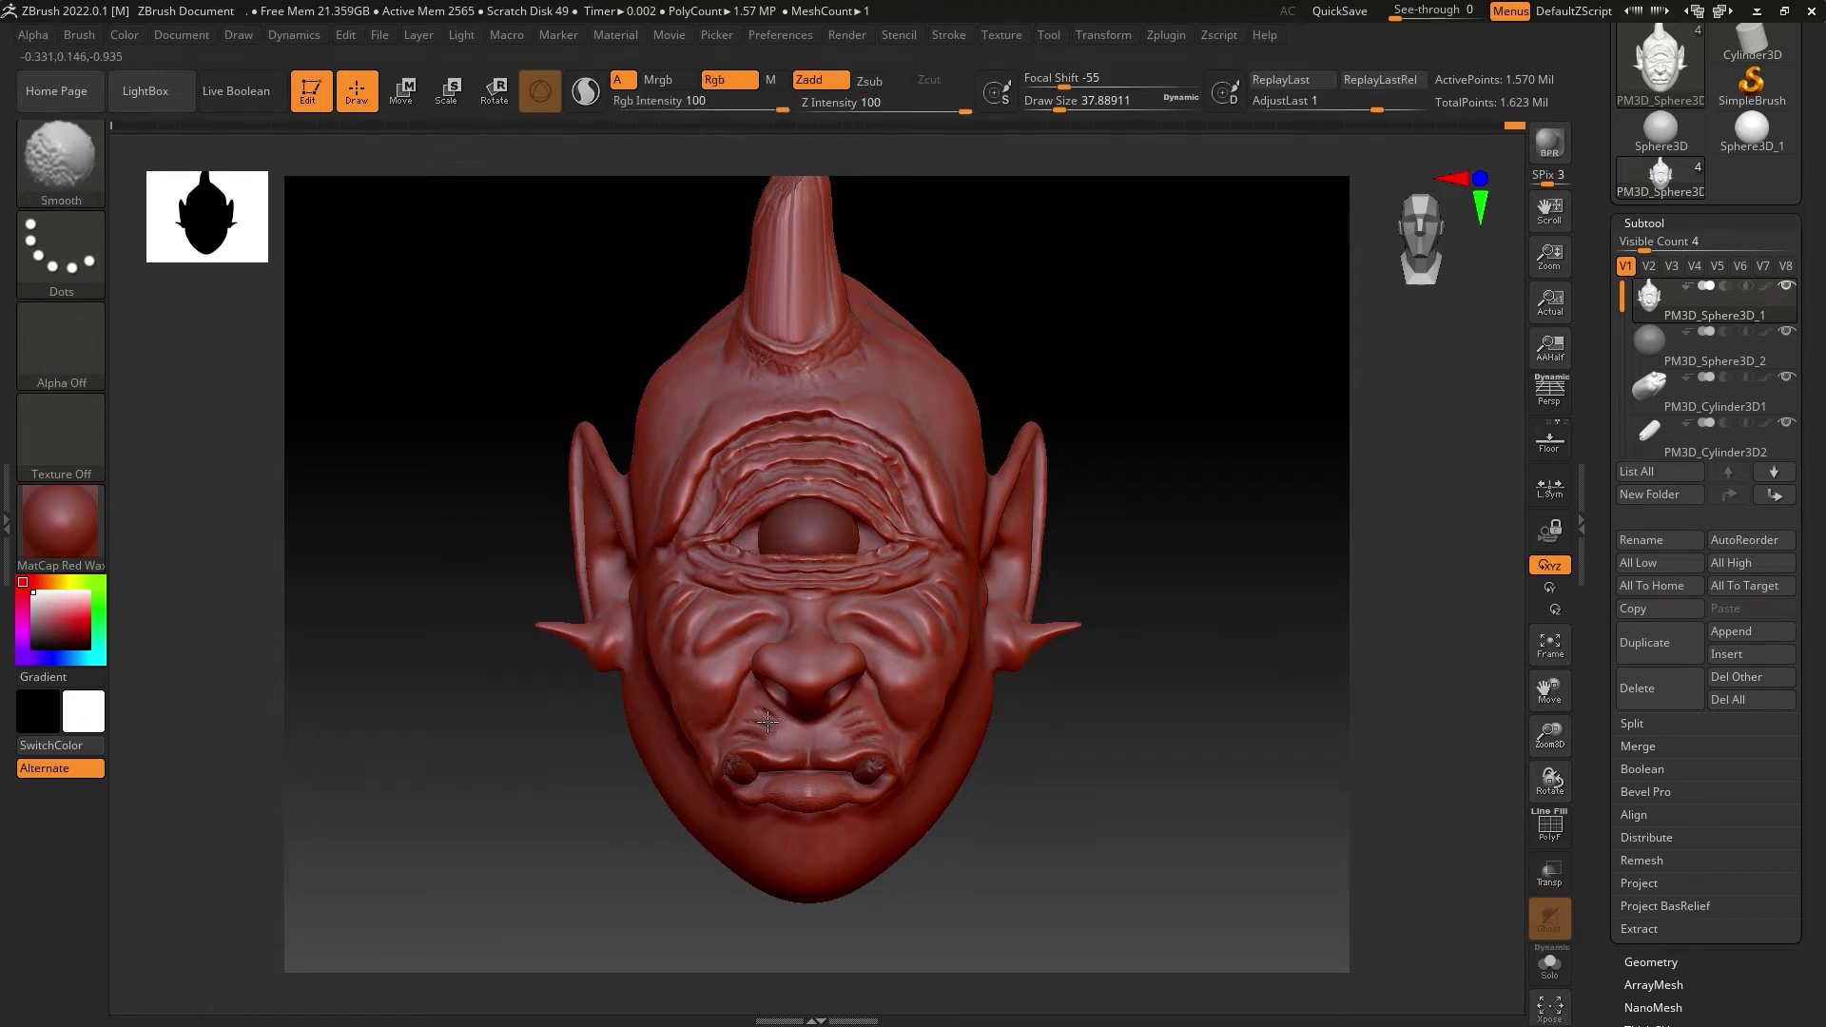
pyautogui.press('shift')
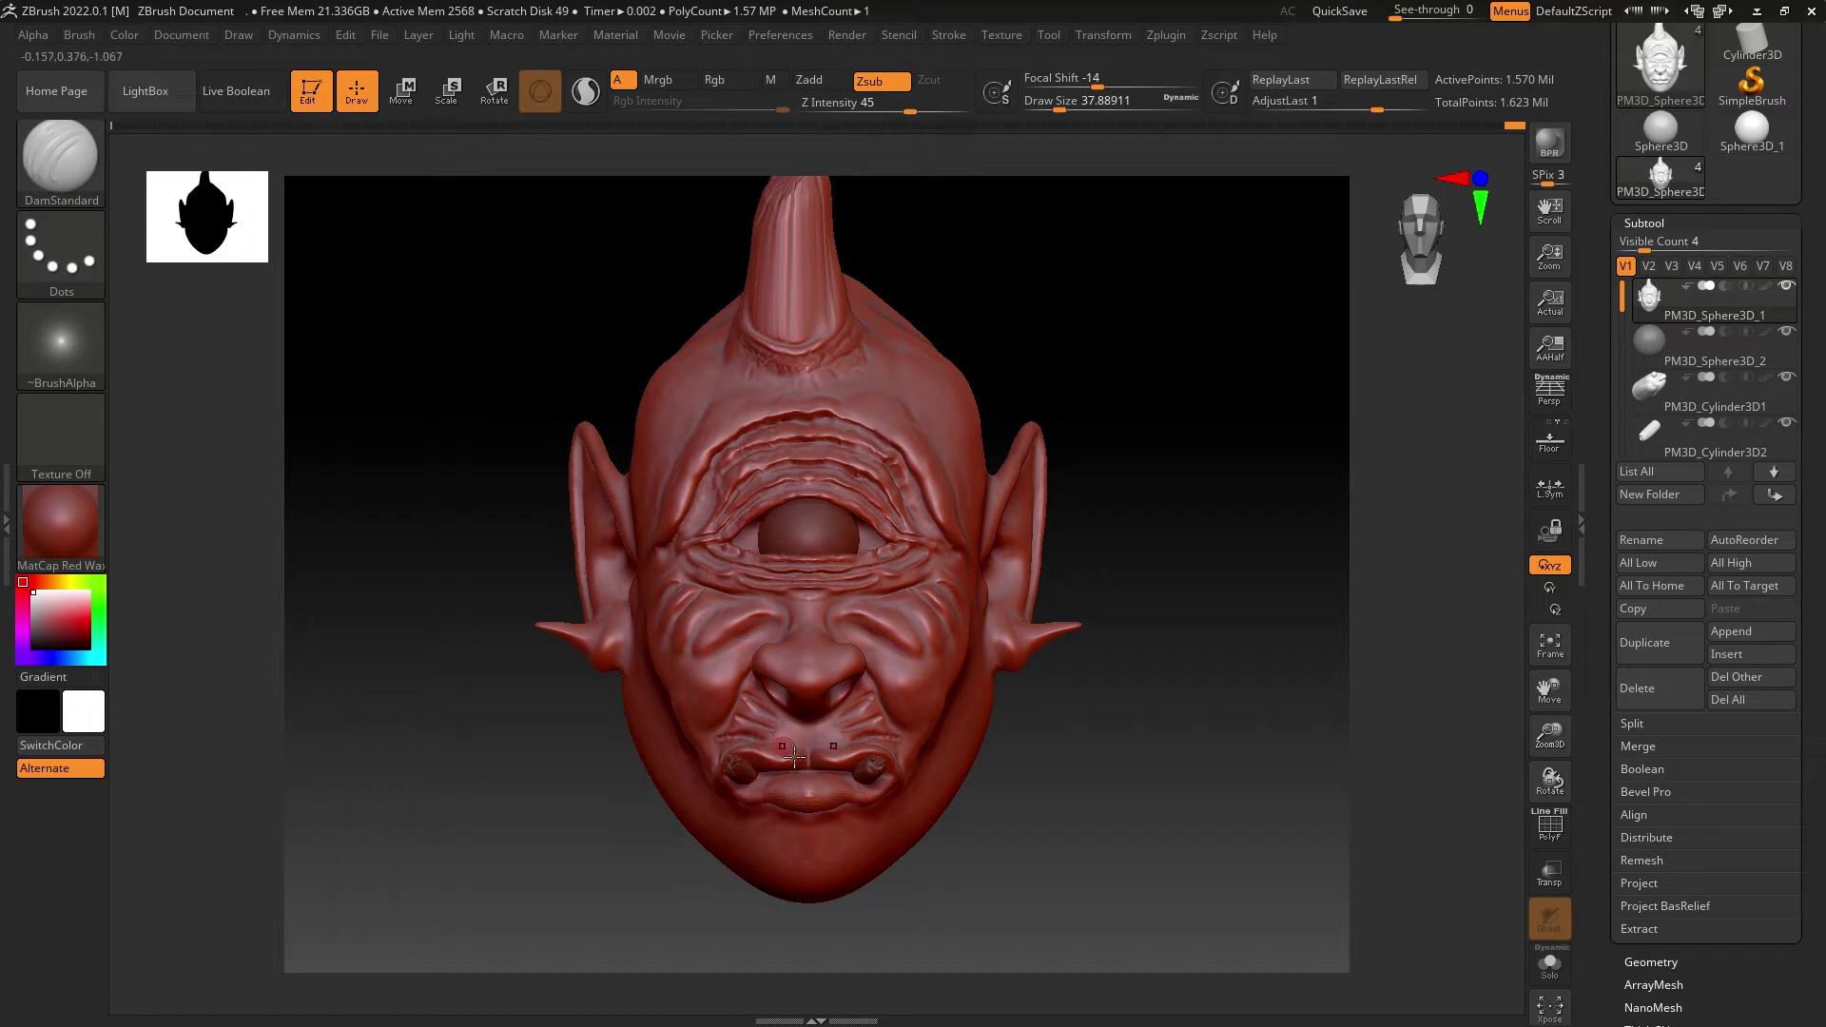
pyautogui.press('shift')
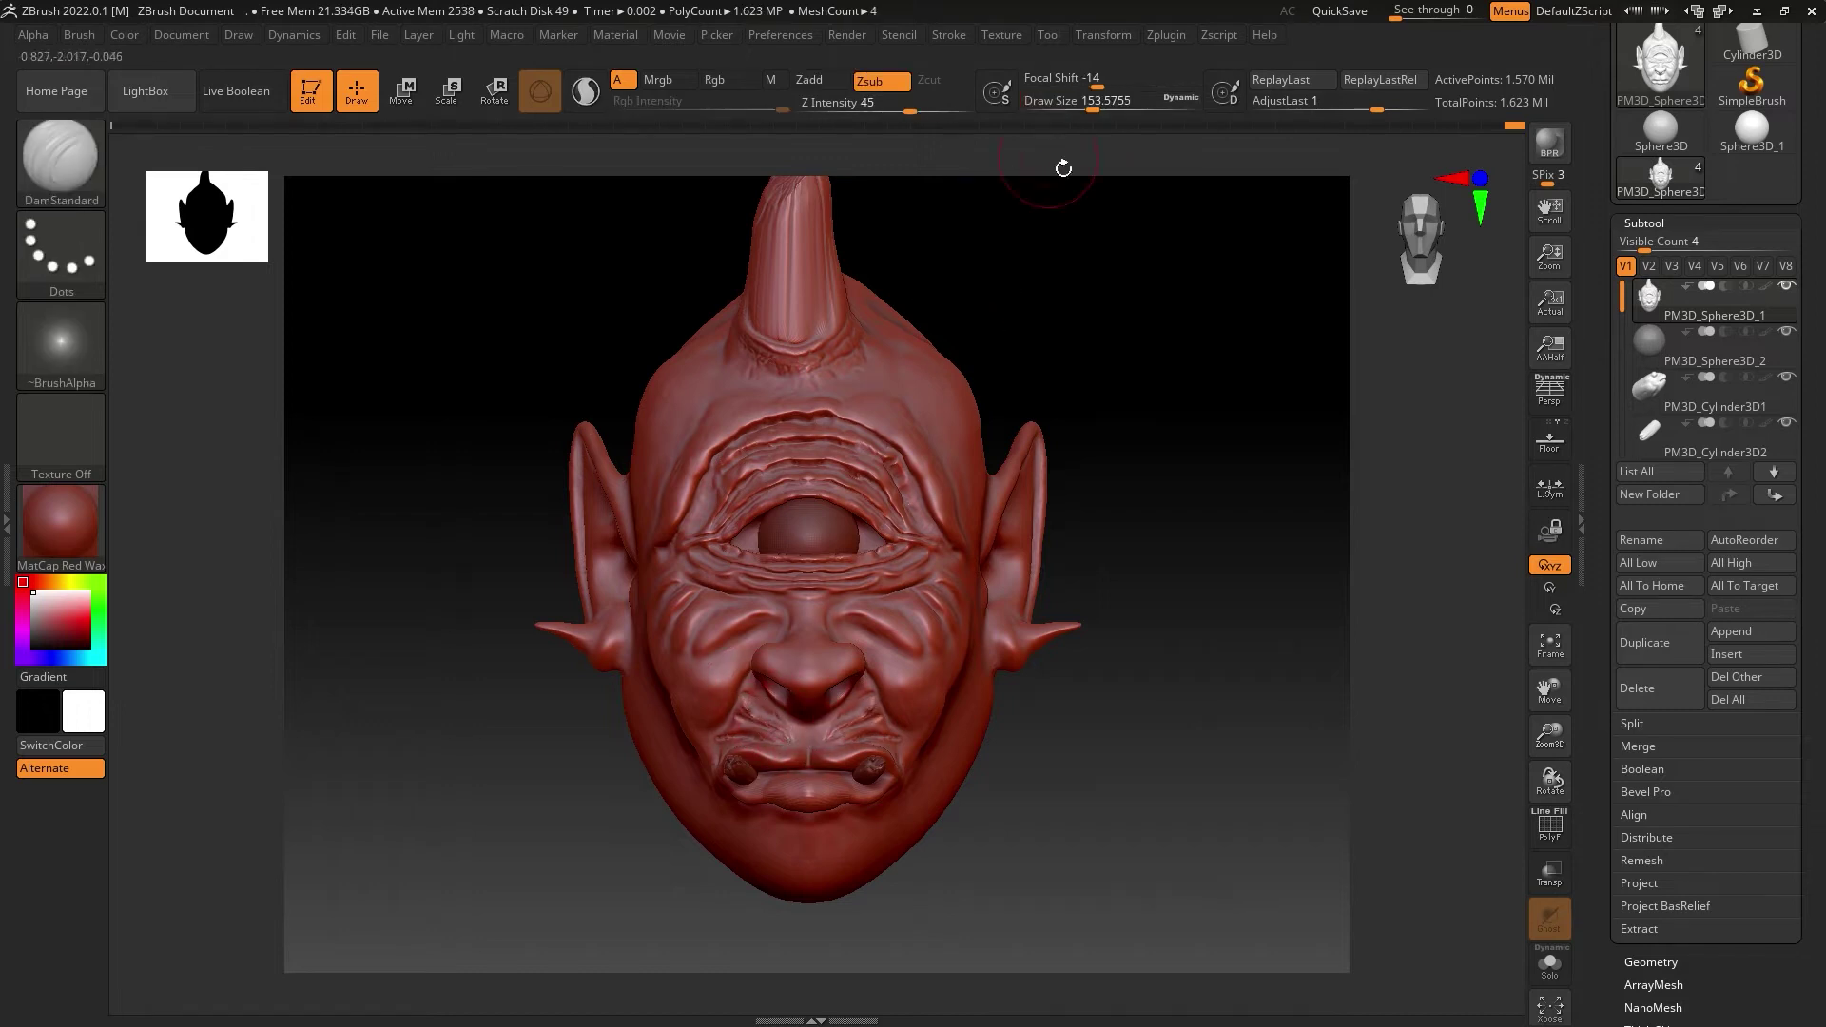
pyautogui.press('shift')
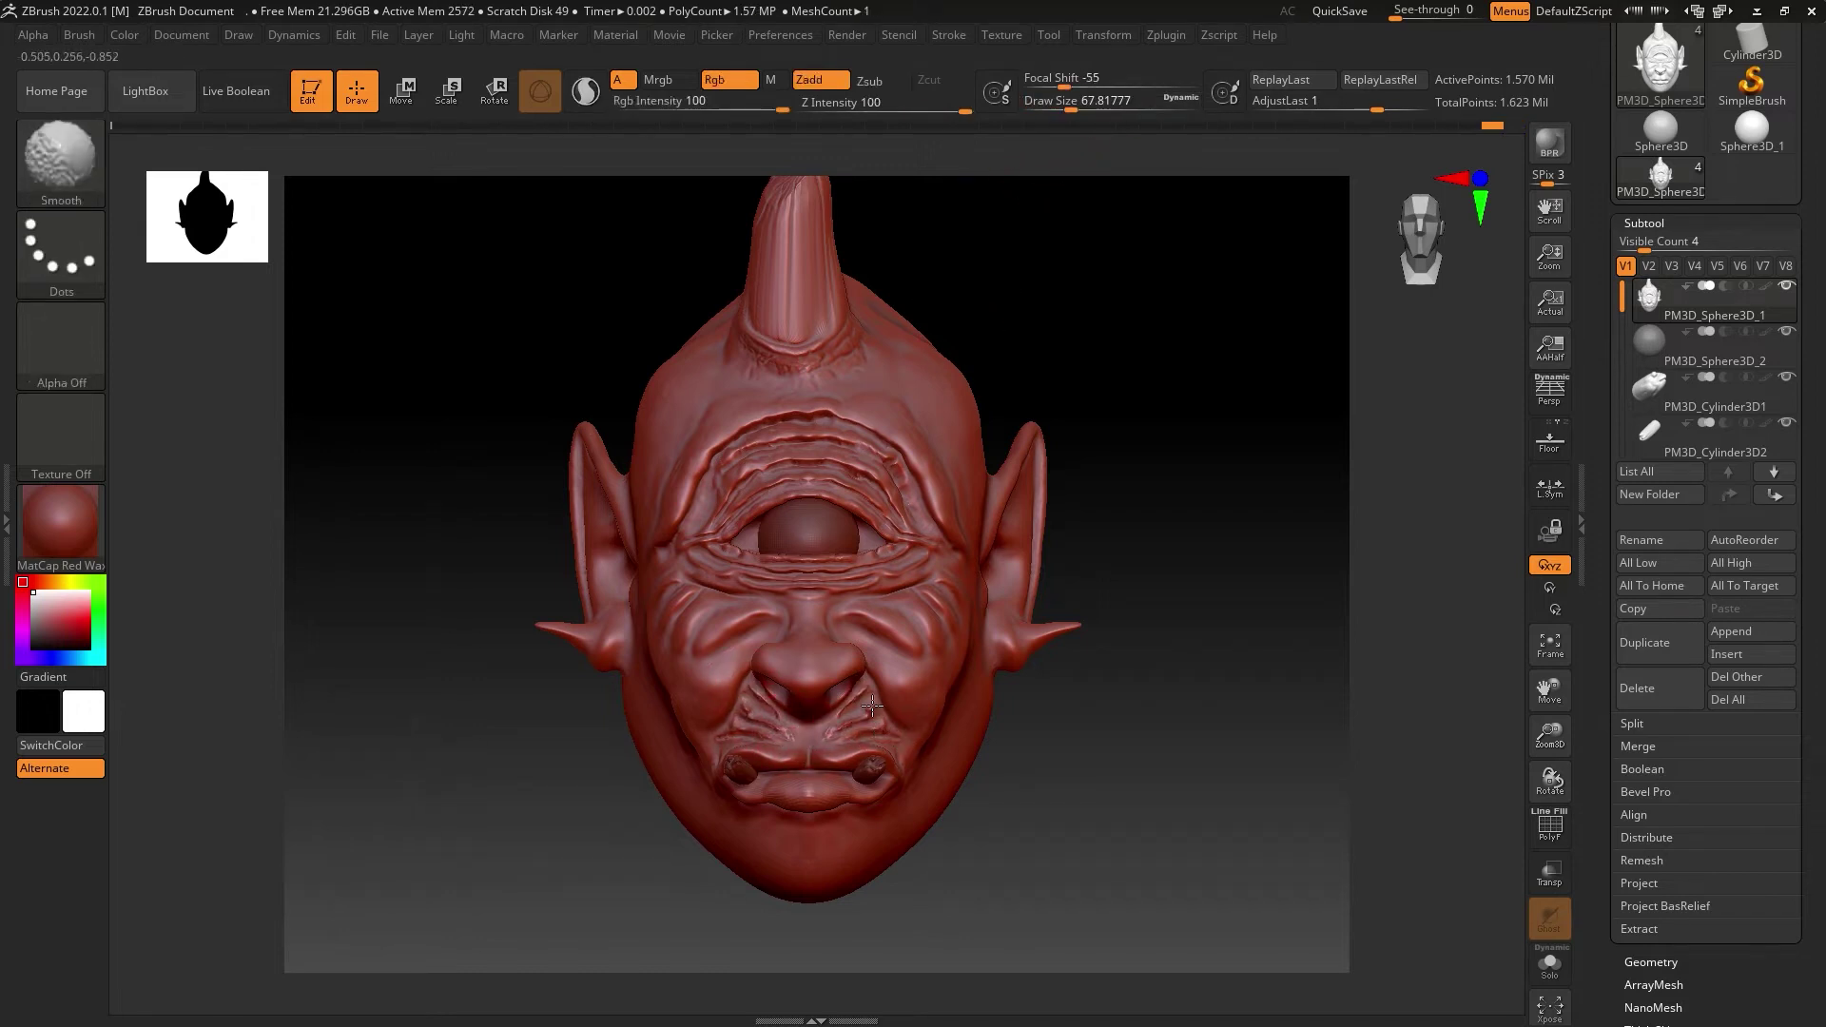
# Step: Build up the upper lip below the nose with Clay, then smooth it
pyautogui.press('b')
pyautogui.press('c')
pyautogui.press('l')
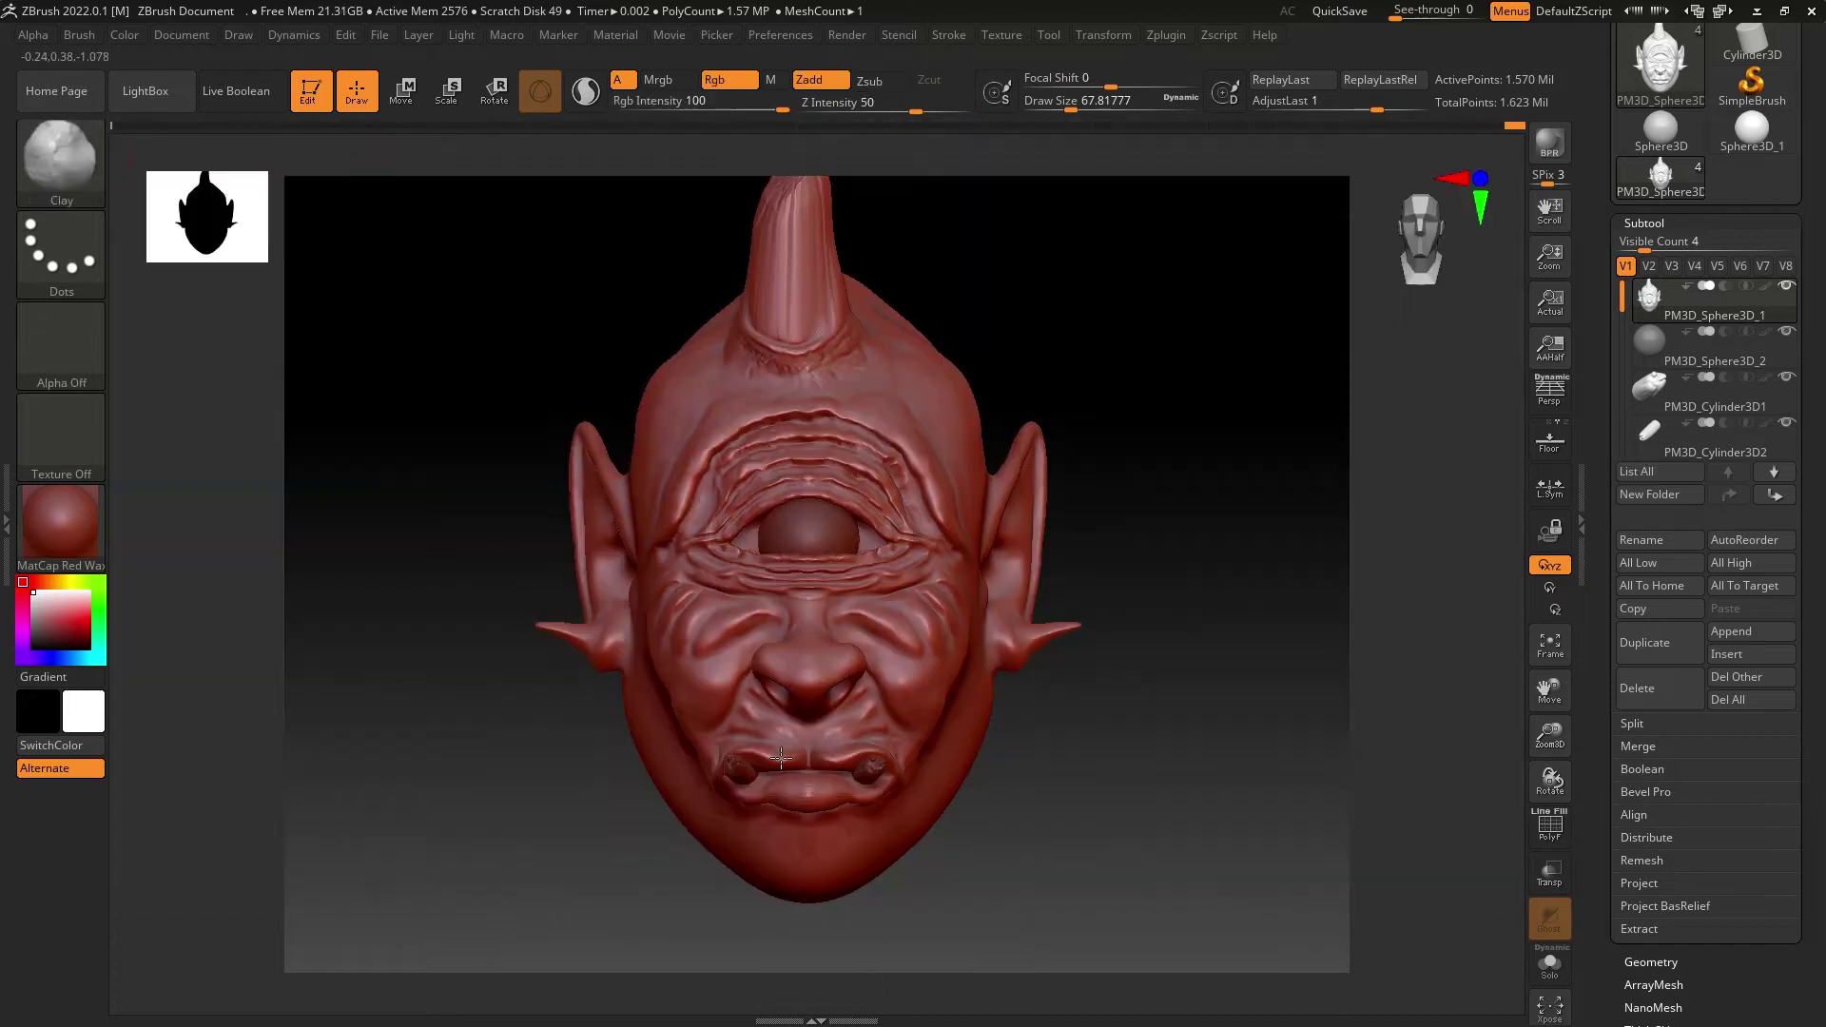
pyautogui.moveTo(794, 730); pyautogui.dragTo(820, 736)
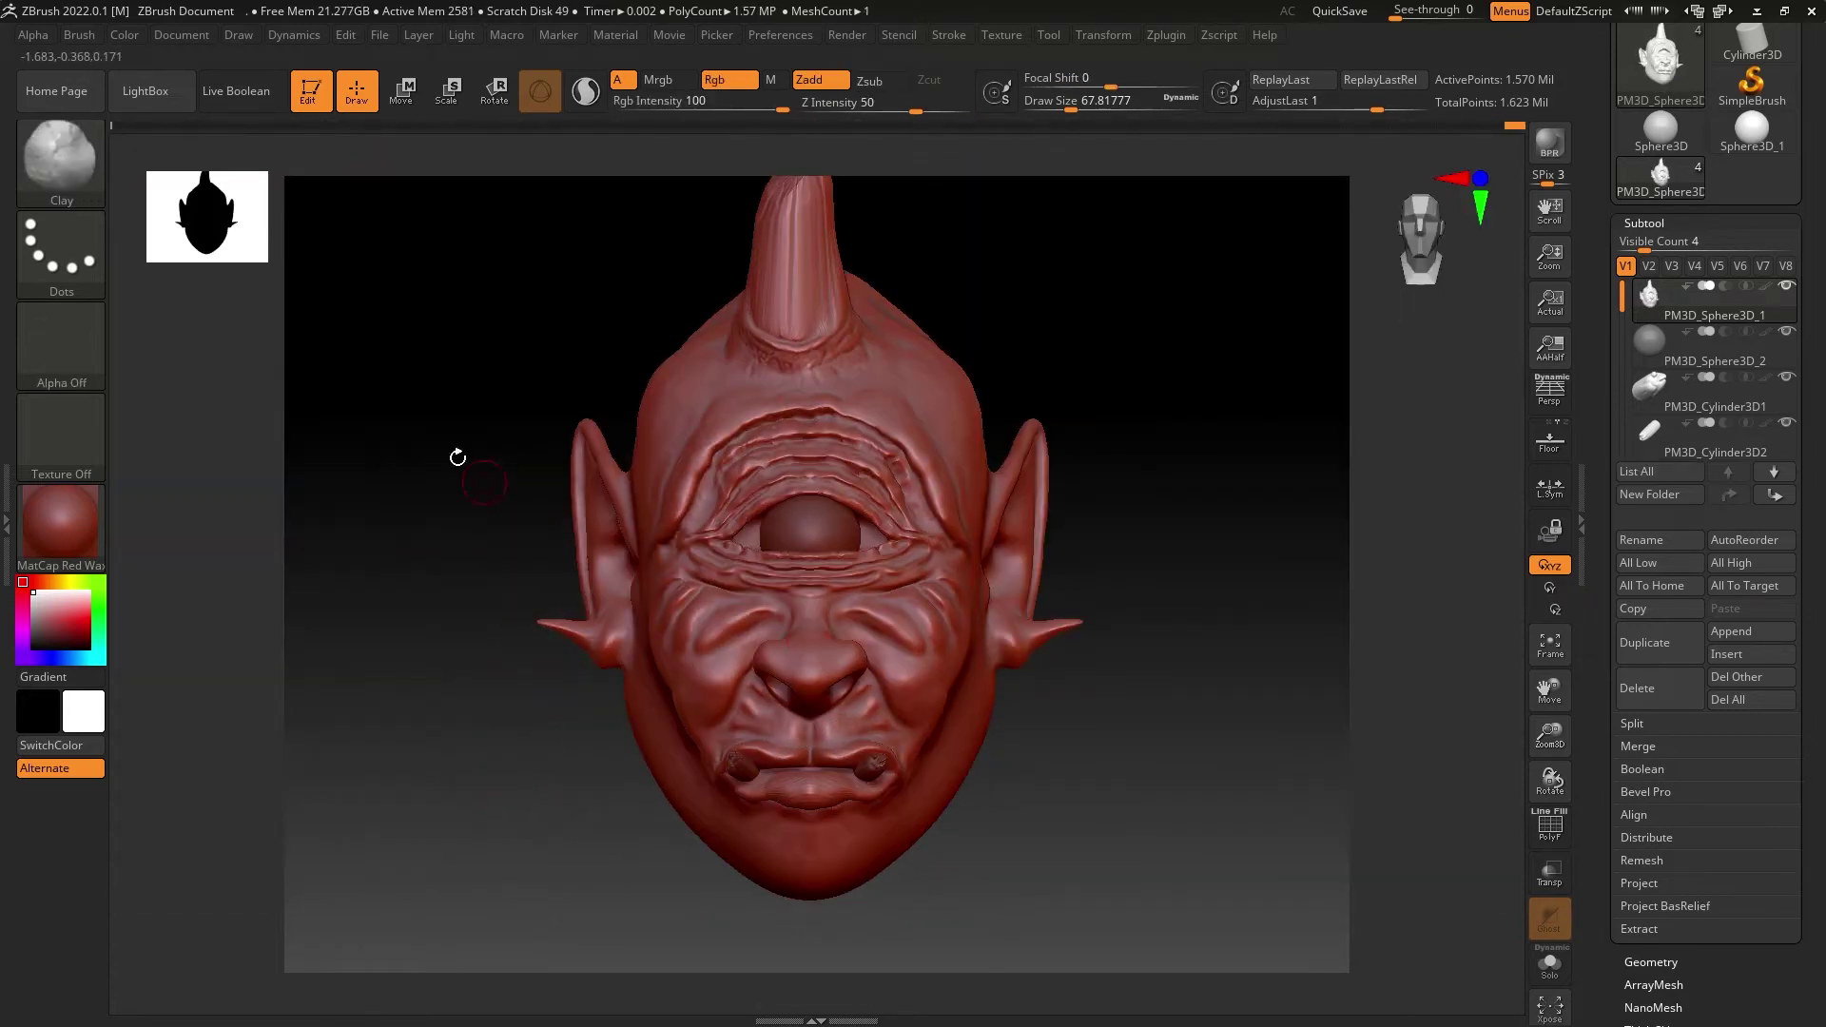
pyautogui.moveTo(458, 458); pyautogui.dragTo(669, 758)
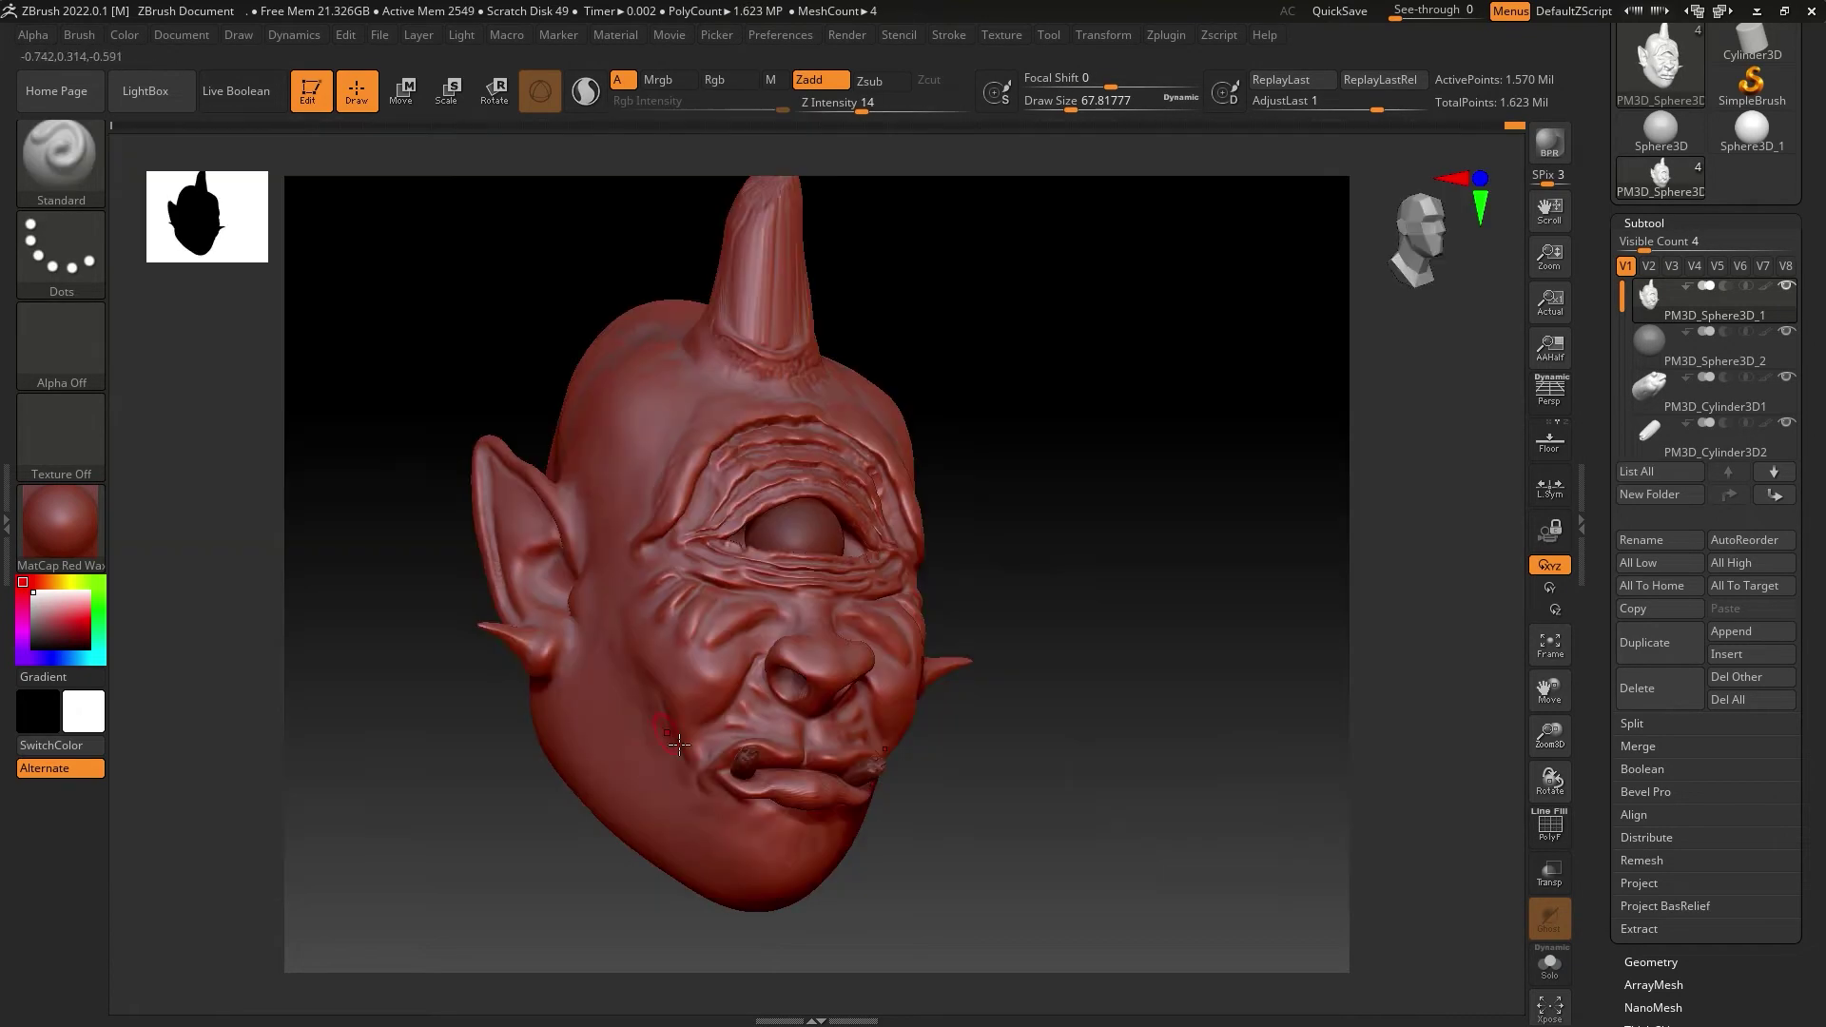
pyautogui.moveTo(669, 681); pyautogui.dragTo(683, 788)
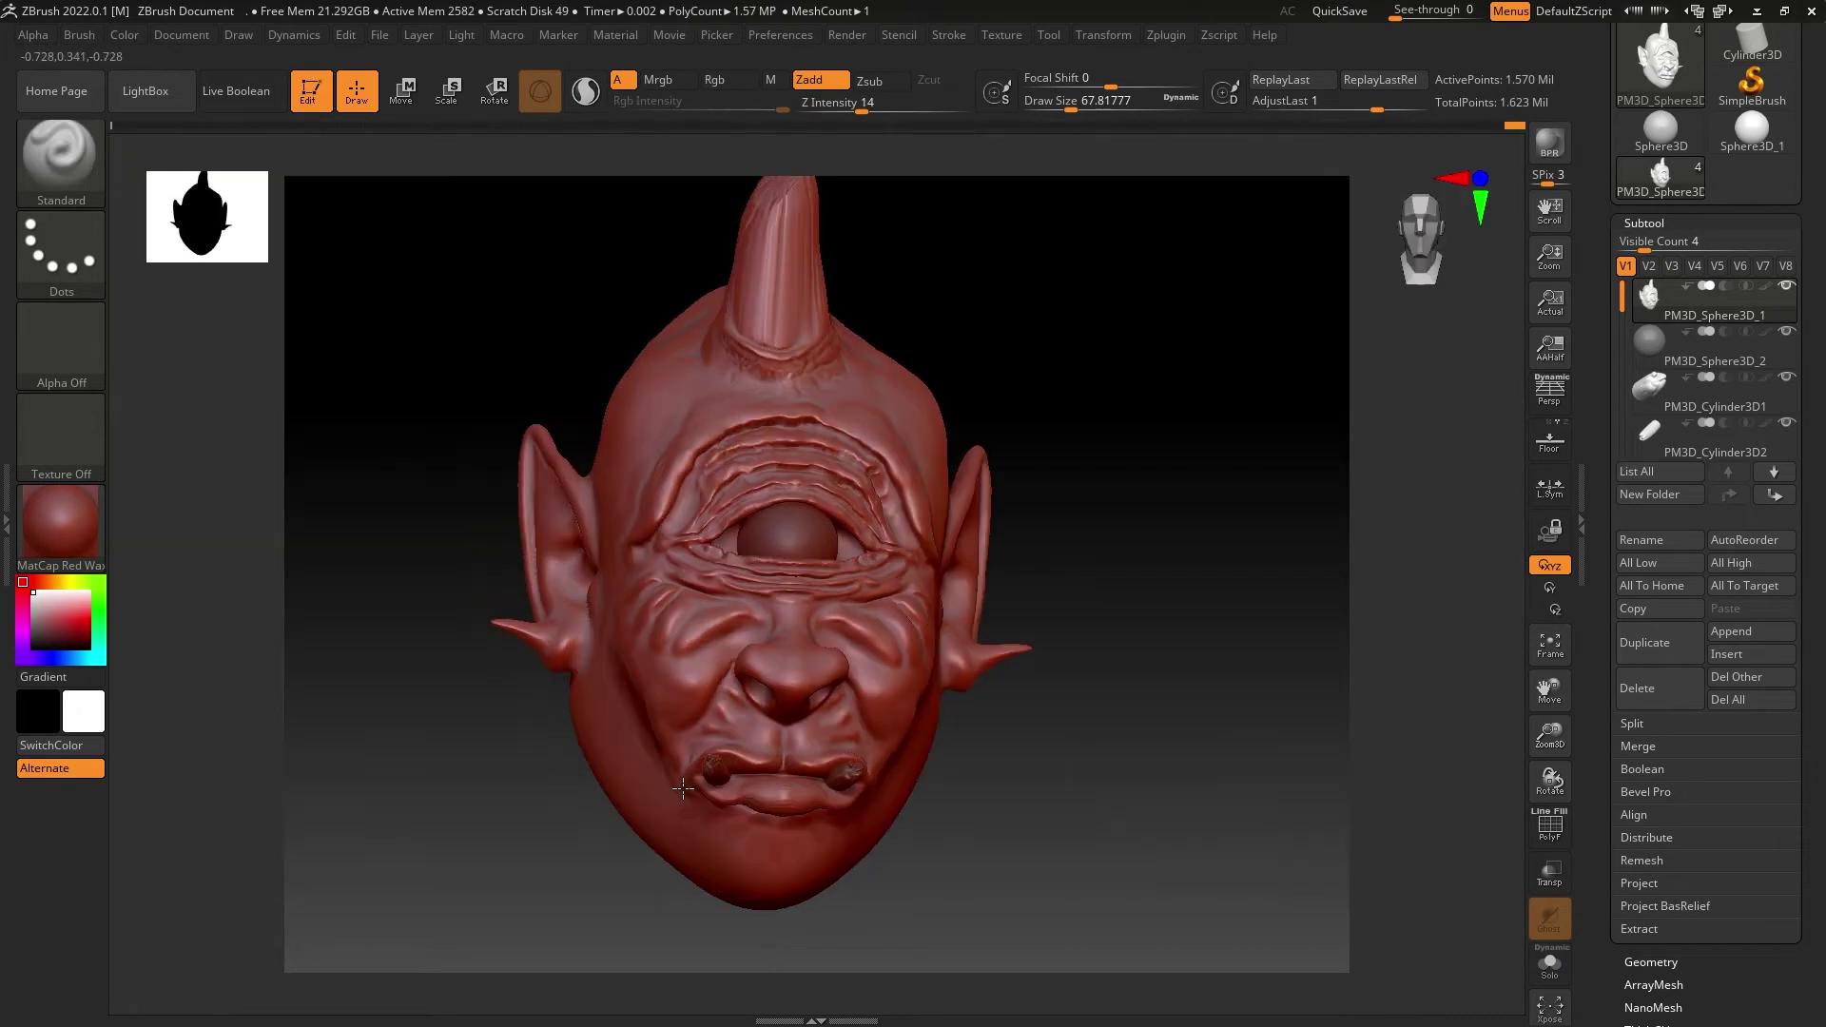
pyautogui.moveTo(683, 788)
pyautogui.mouseDown(button='right')
pyautogui.moveTo(641, 740)
pyautogui.moveTo(647, 709)
pyautogui.moveTo(604, 856)
pyautogui.moveTo(785, 818)
pyautogui.moveTo(628, 729)
pyautogui.moveTo(747, 671)
pyautogui.moveTo(485, 441)
pyautogui.mouseUp(button='right')
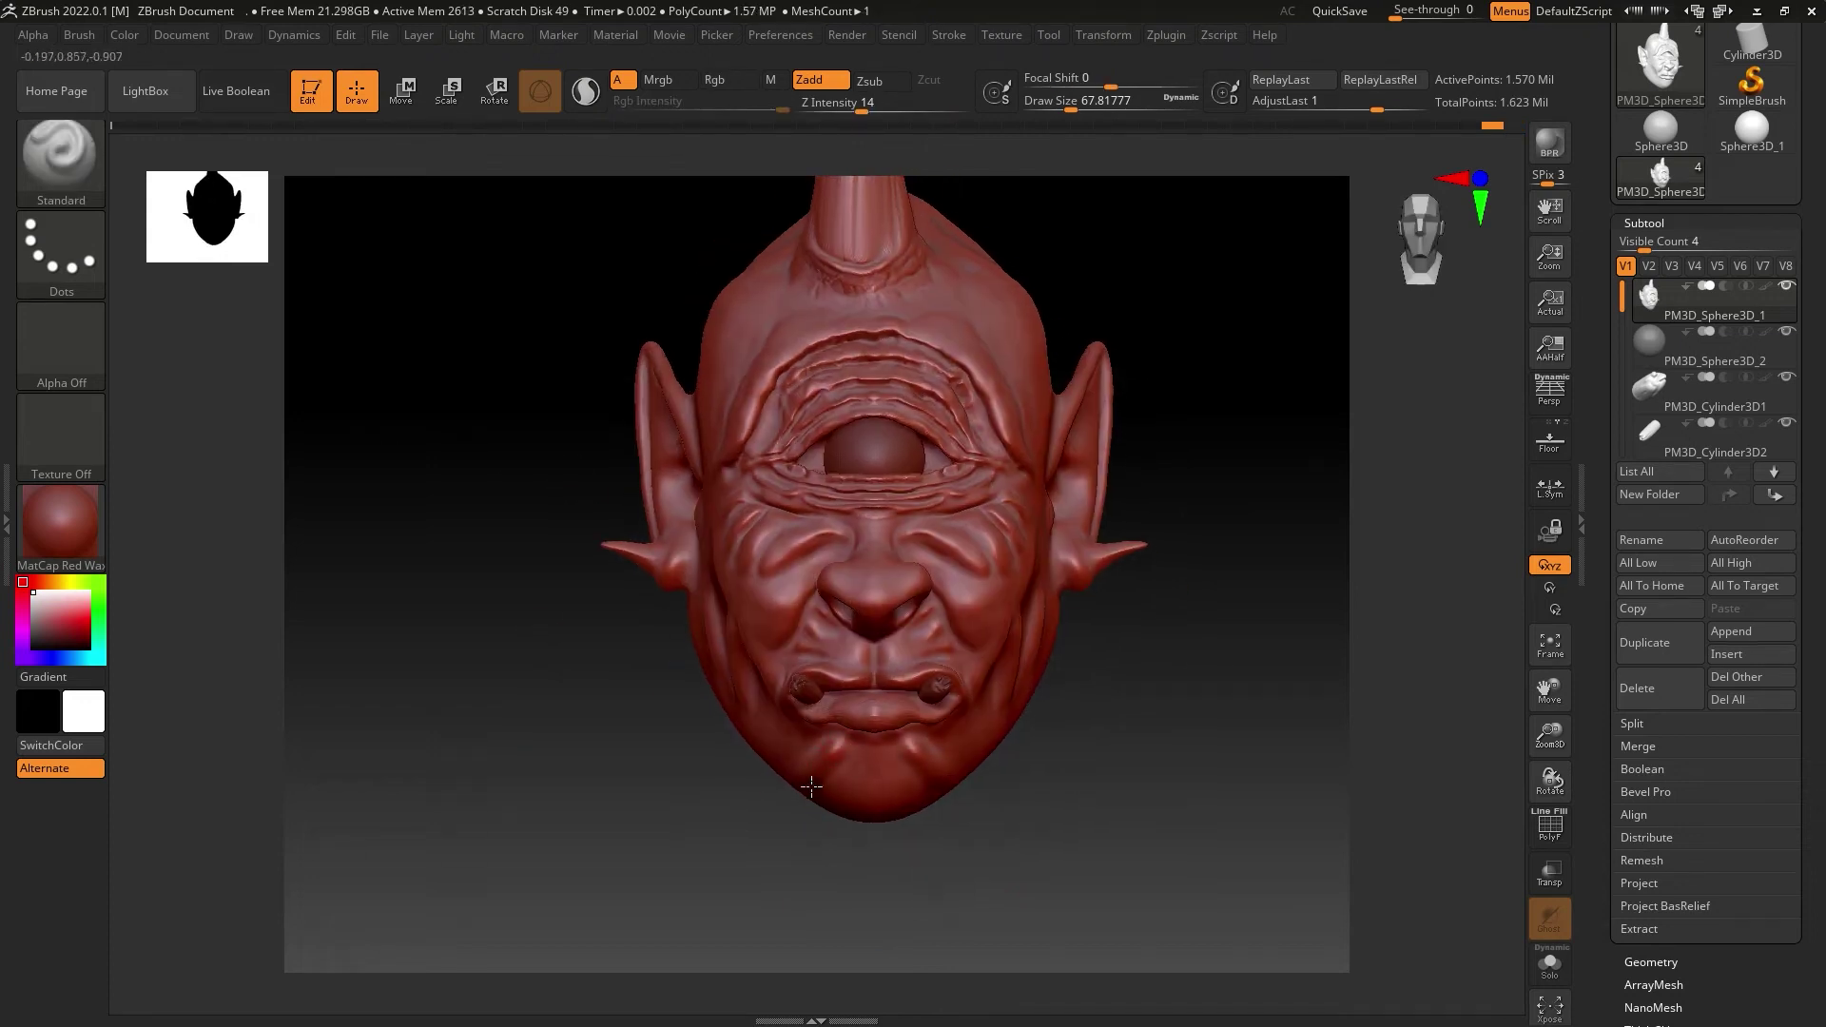
pyautogui.press('shift')
# Step: Zoom in on the eye, carve a recessed iris ring with a dented pupil, and smooth it
pyautogui.moveTo(809, 789); pyautogui.dragTo(410, 349, button='right')
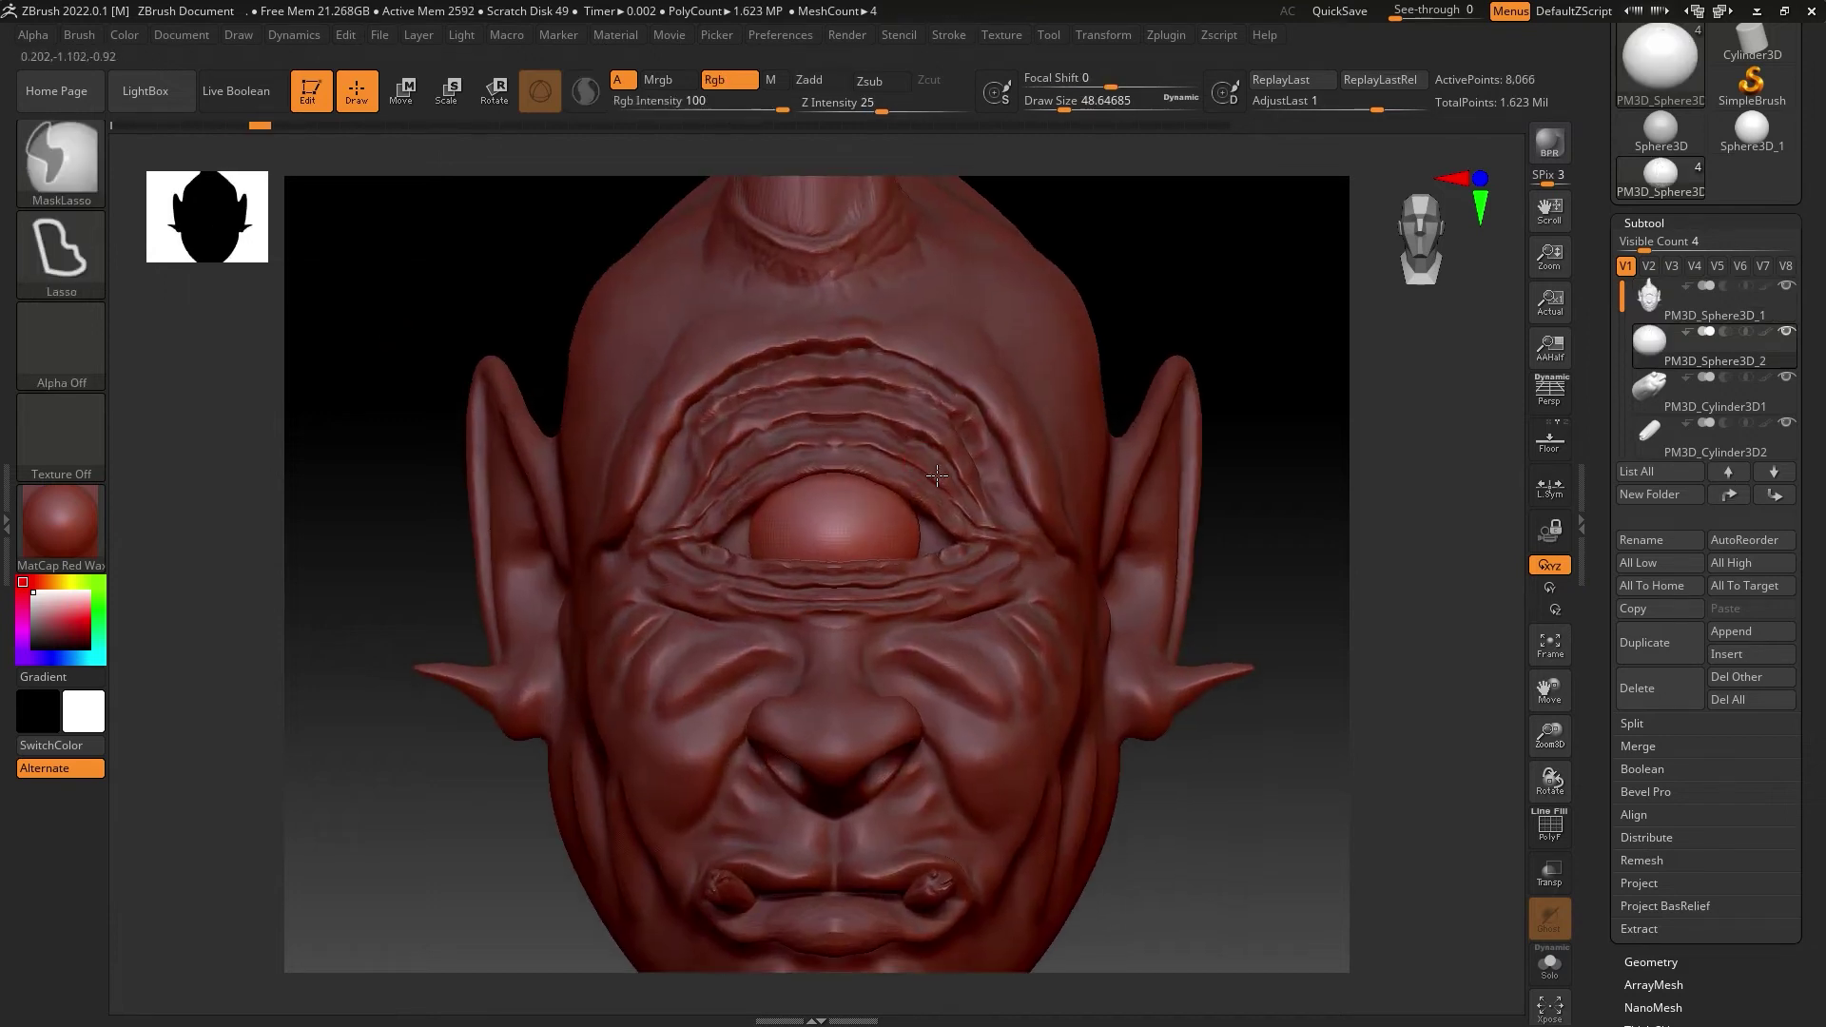
pyautogui.keyDown('ctrl'); pyautogui.moveTo(410, 349); pyautogui.dragTo(845, 521, button='right'); pyautogui.keyUp('ctrl')
pyautogui.moveTo(845, 521); pyautogui.dragTo(847, 538)
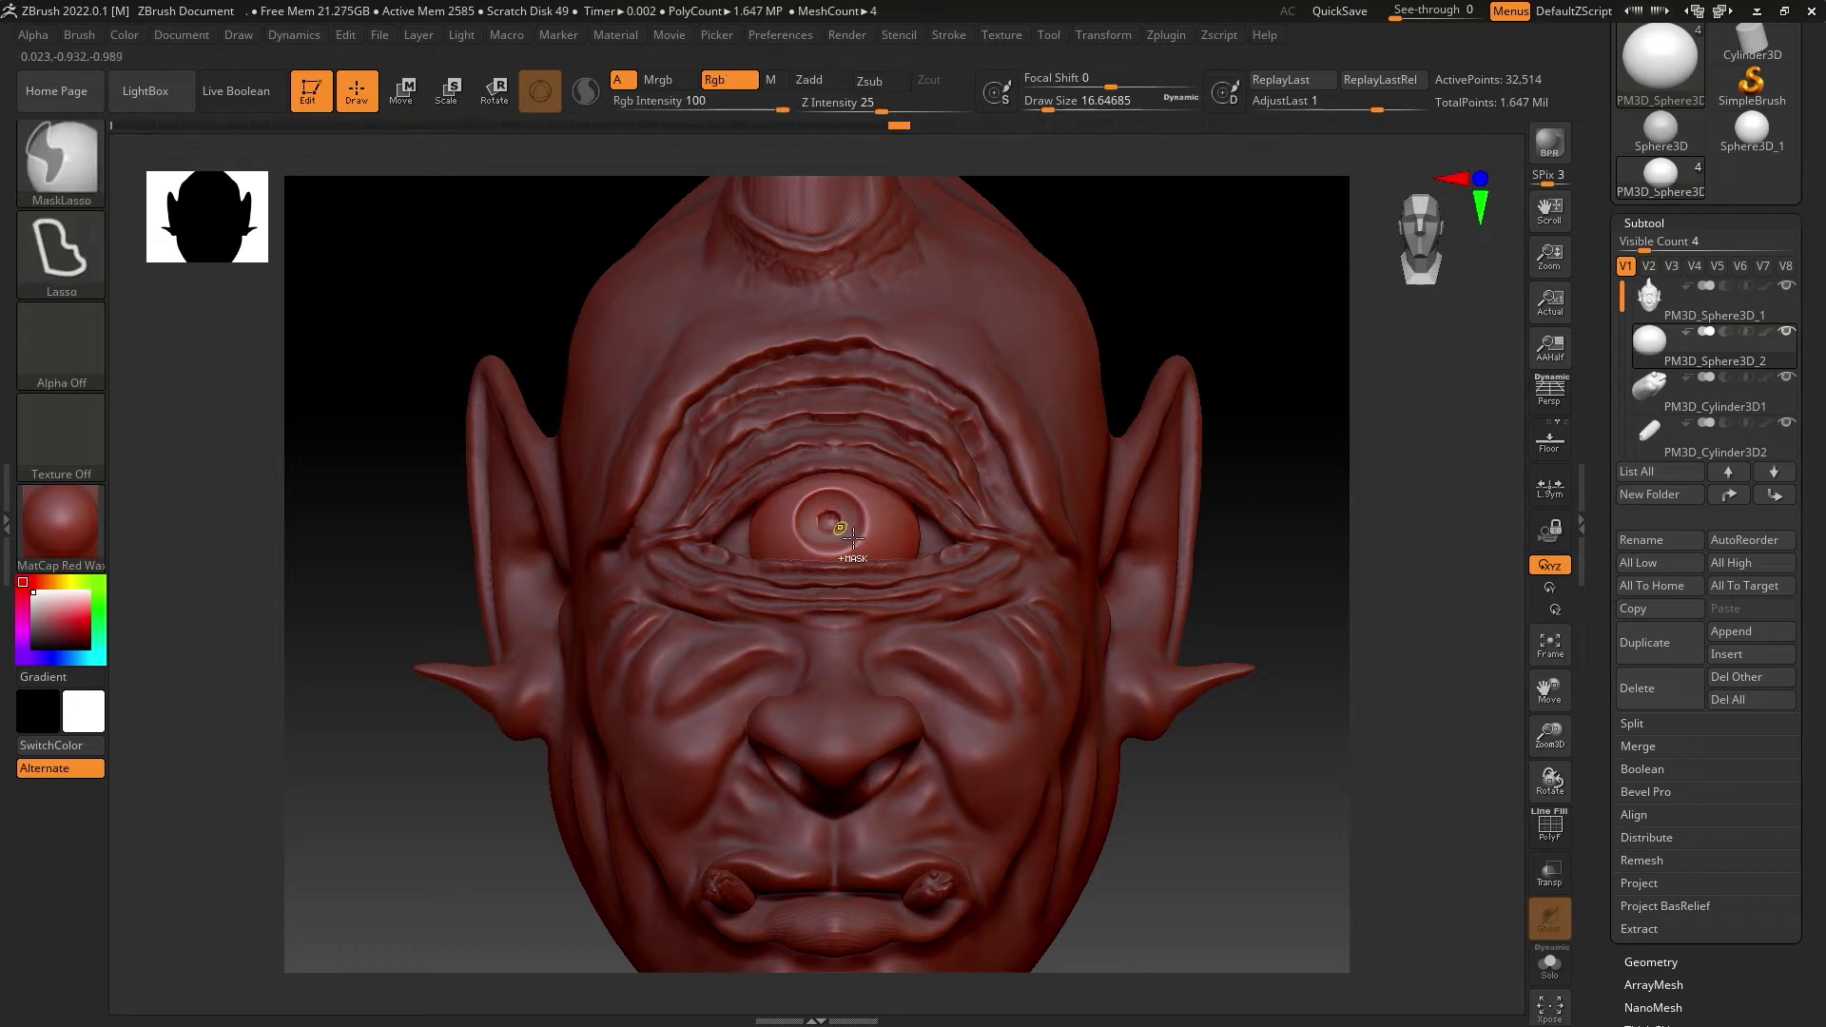
pyautogui.keyDown('shift'); pyautogui.moveTo(835, 526); pyautogui.dragTo(838, 527); pyautogui.keyUp('shift')
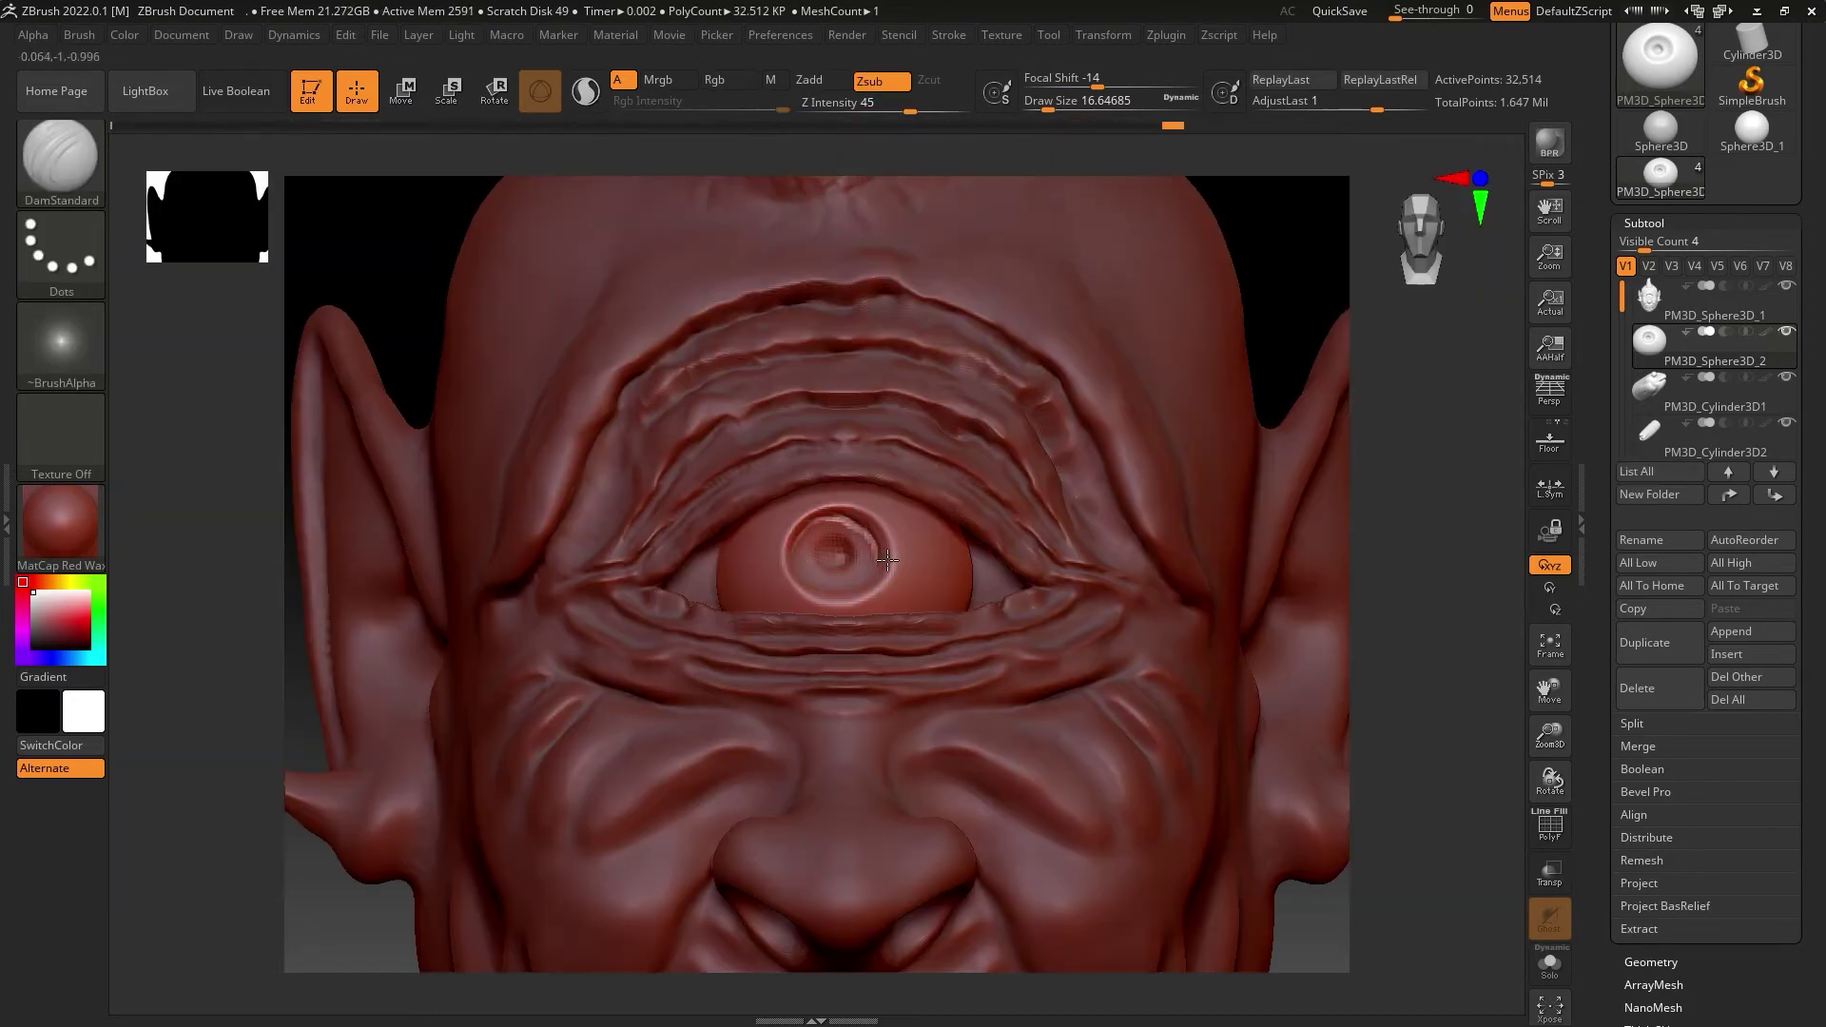
pyautogui.moveTo(826, 580)
pyautogui.keyDown('shift'); pyautogui.mouseDown()
pyautogui.moveTo(807, 553)
pyautogui.moveTo(853, 575)
pyautogui.moveTo(846, 555)
pyautogui.mouseUp(); pyautogui.keyUp('shift')
# Step: Frame the whole head, reselect the head subtool, and resume sculpting with Alpha 07
pyautogui.press('f')
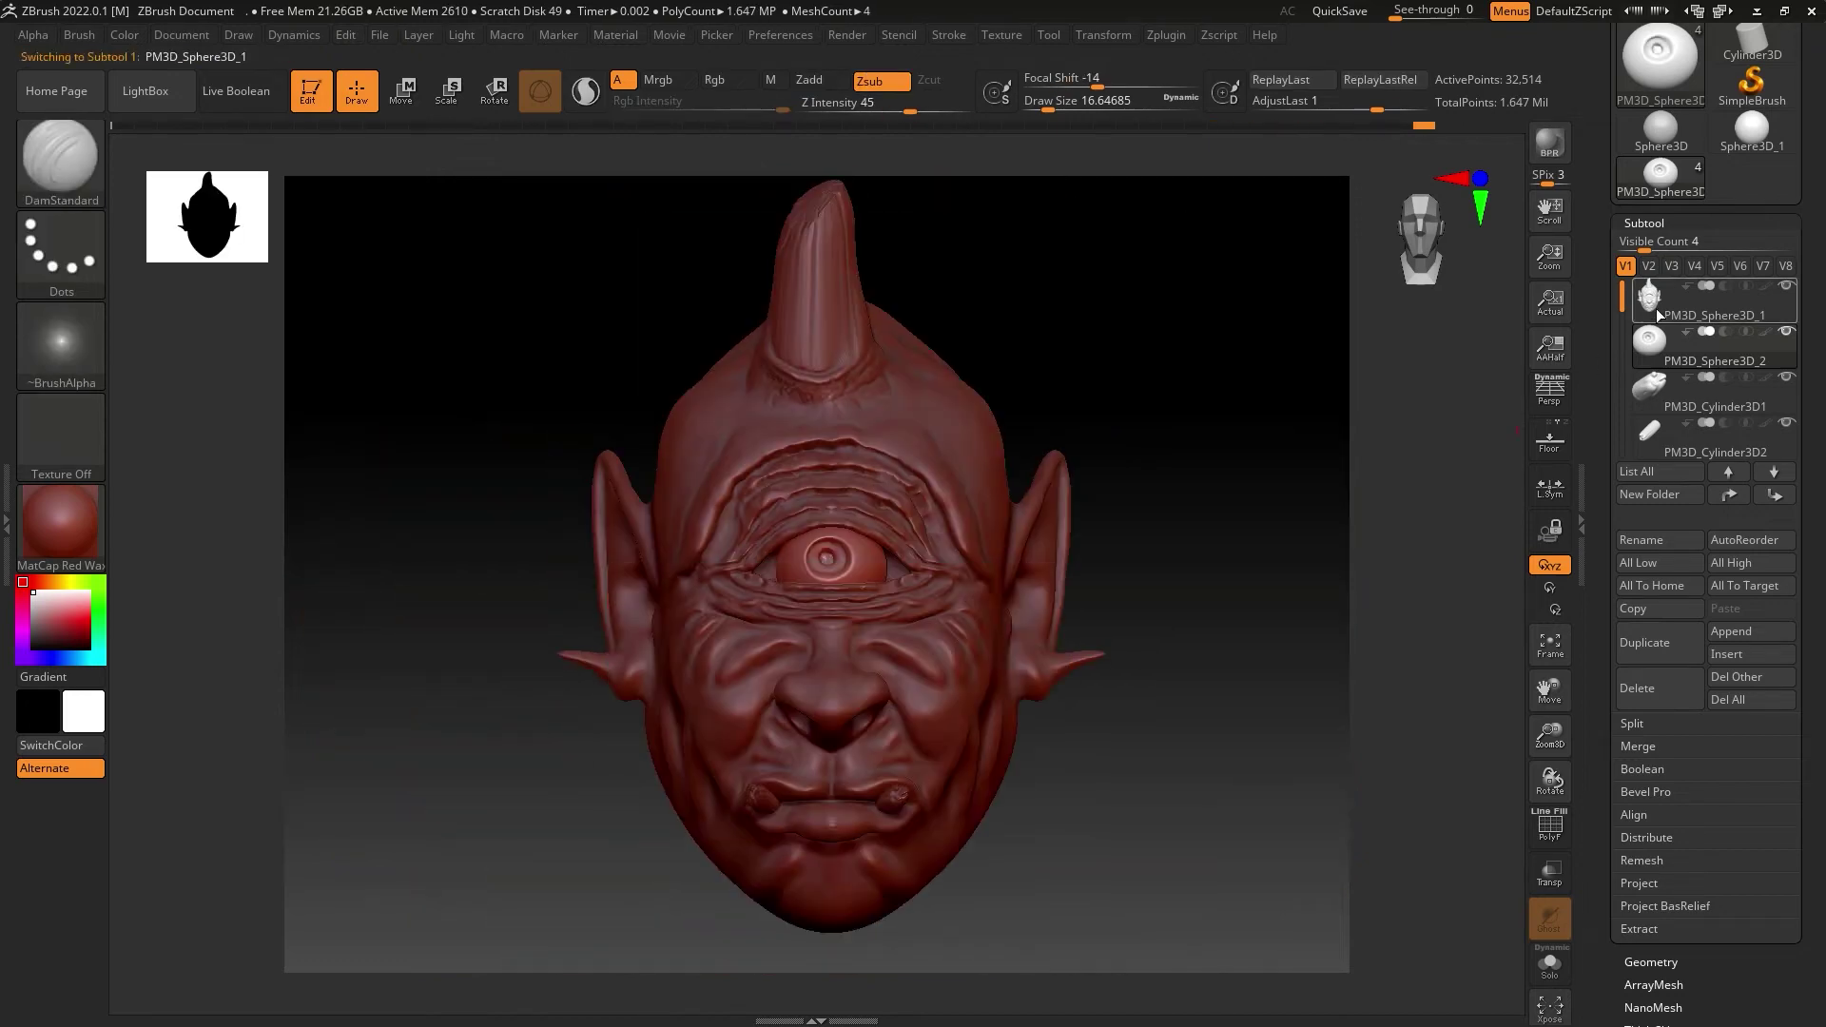
pyautogui.click(399, 100)
pyautogui.press('q')
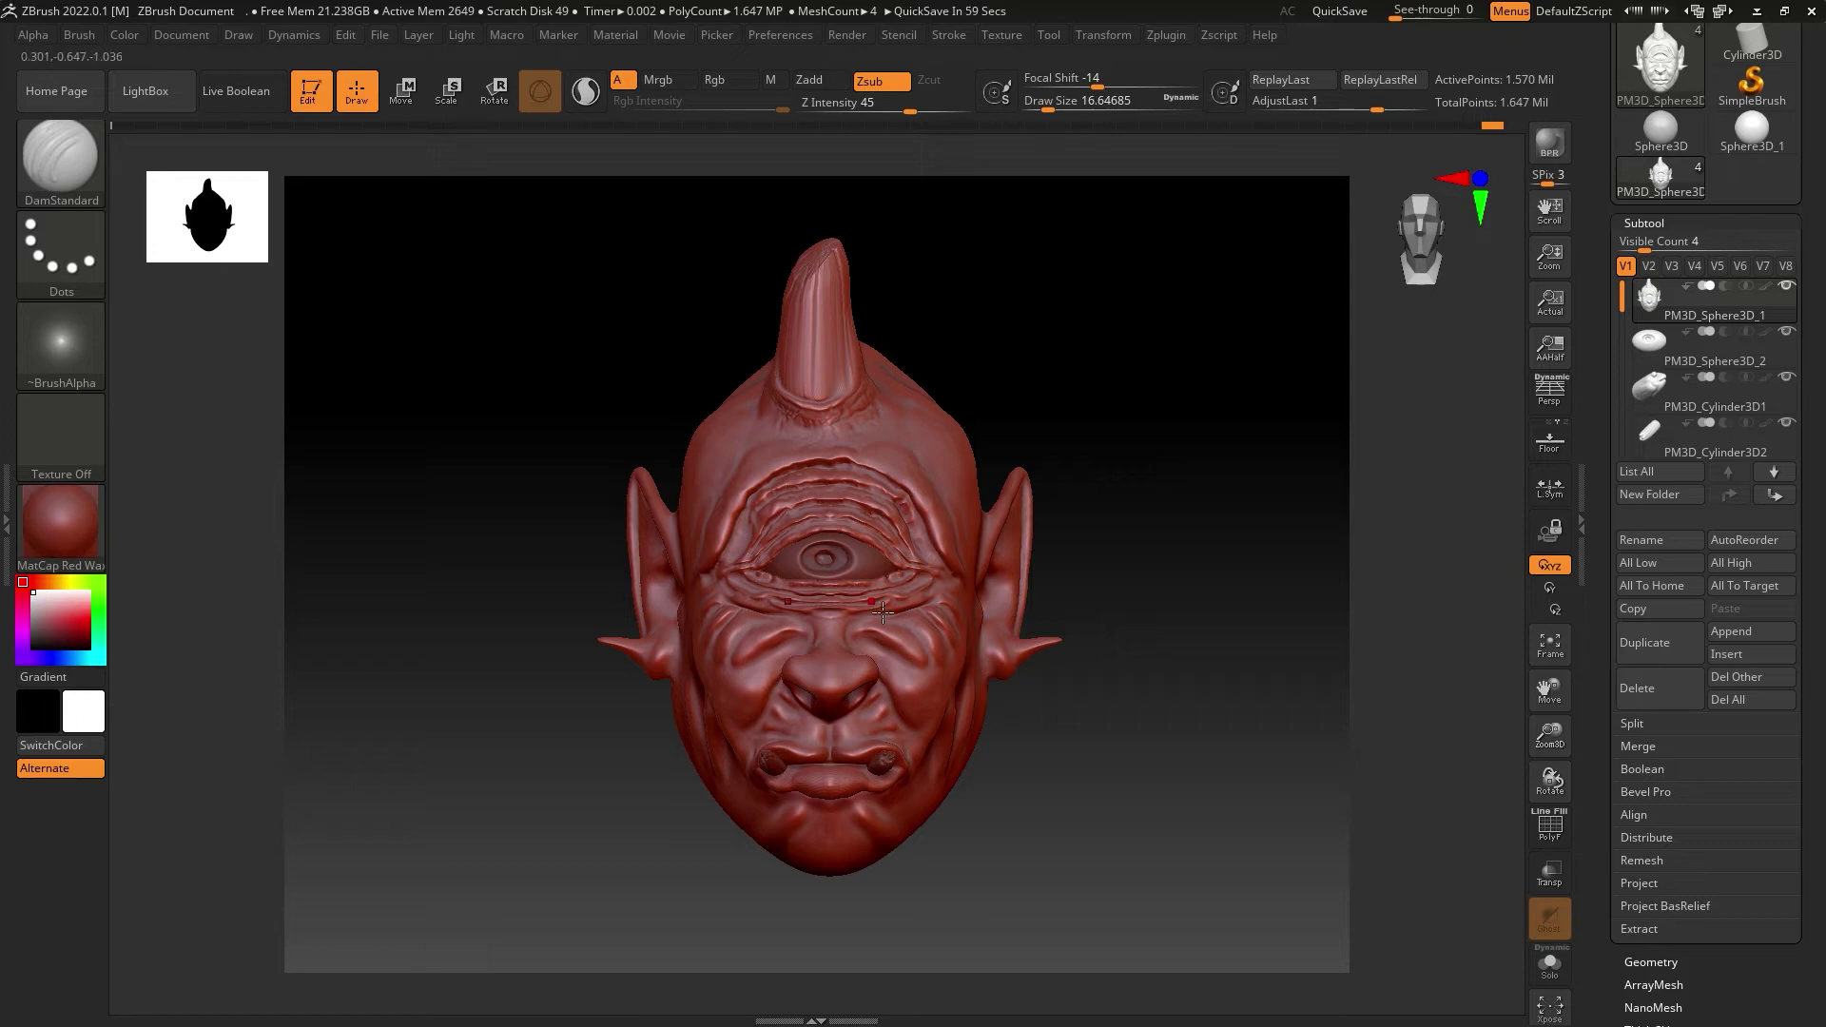
pyautogui.click(61, 343)
pyautogui.click(816, 419)
pyautogui.press('b')
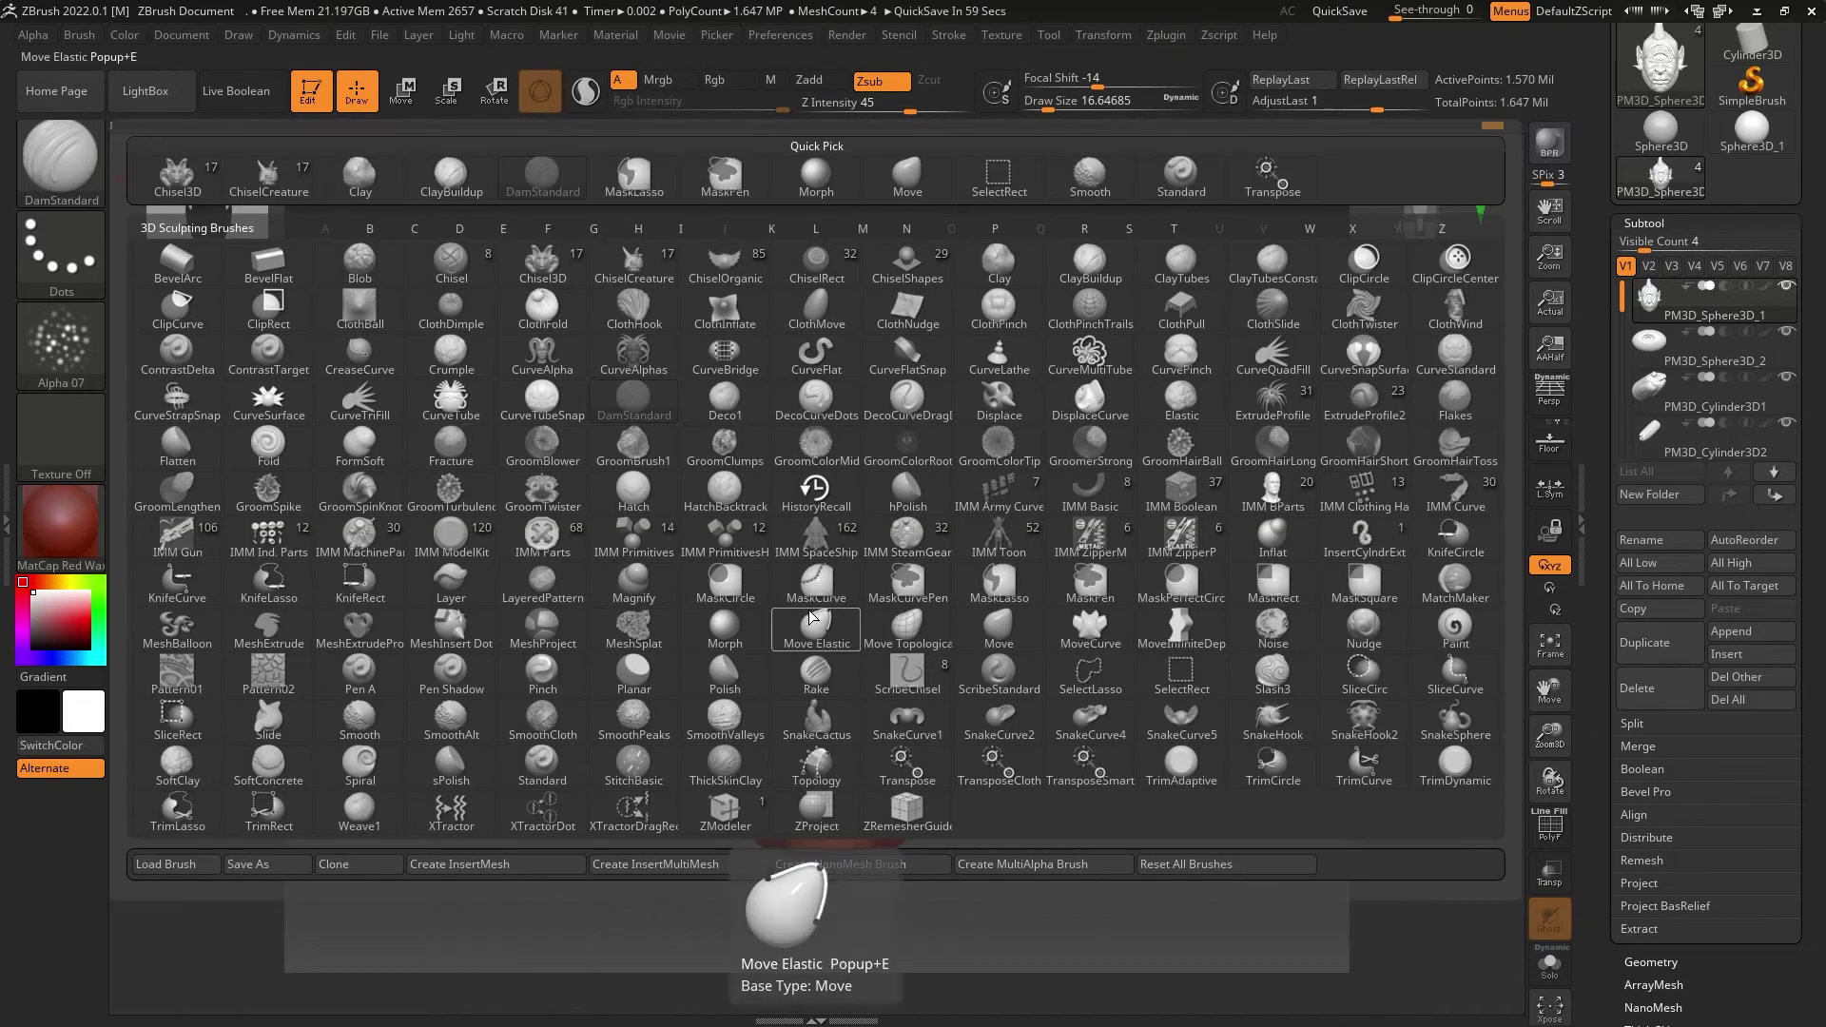
pyautogui.press('s')
pyautogui.press('Escape')
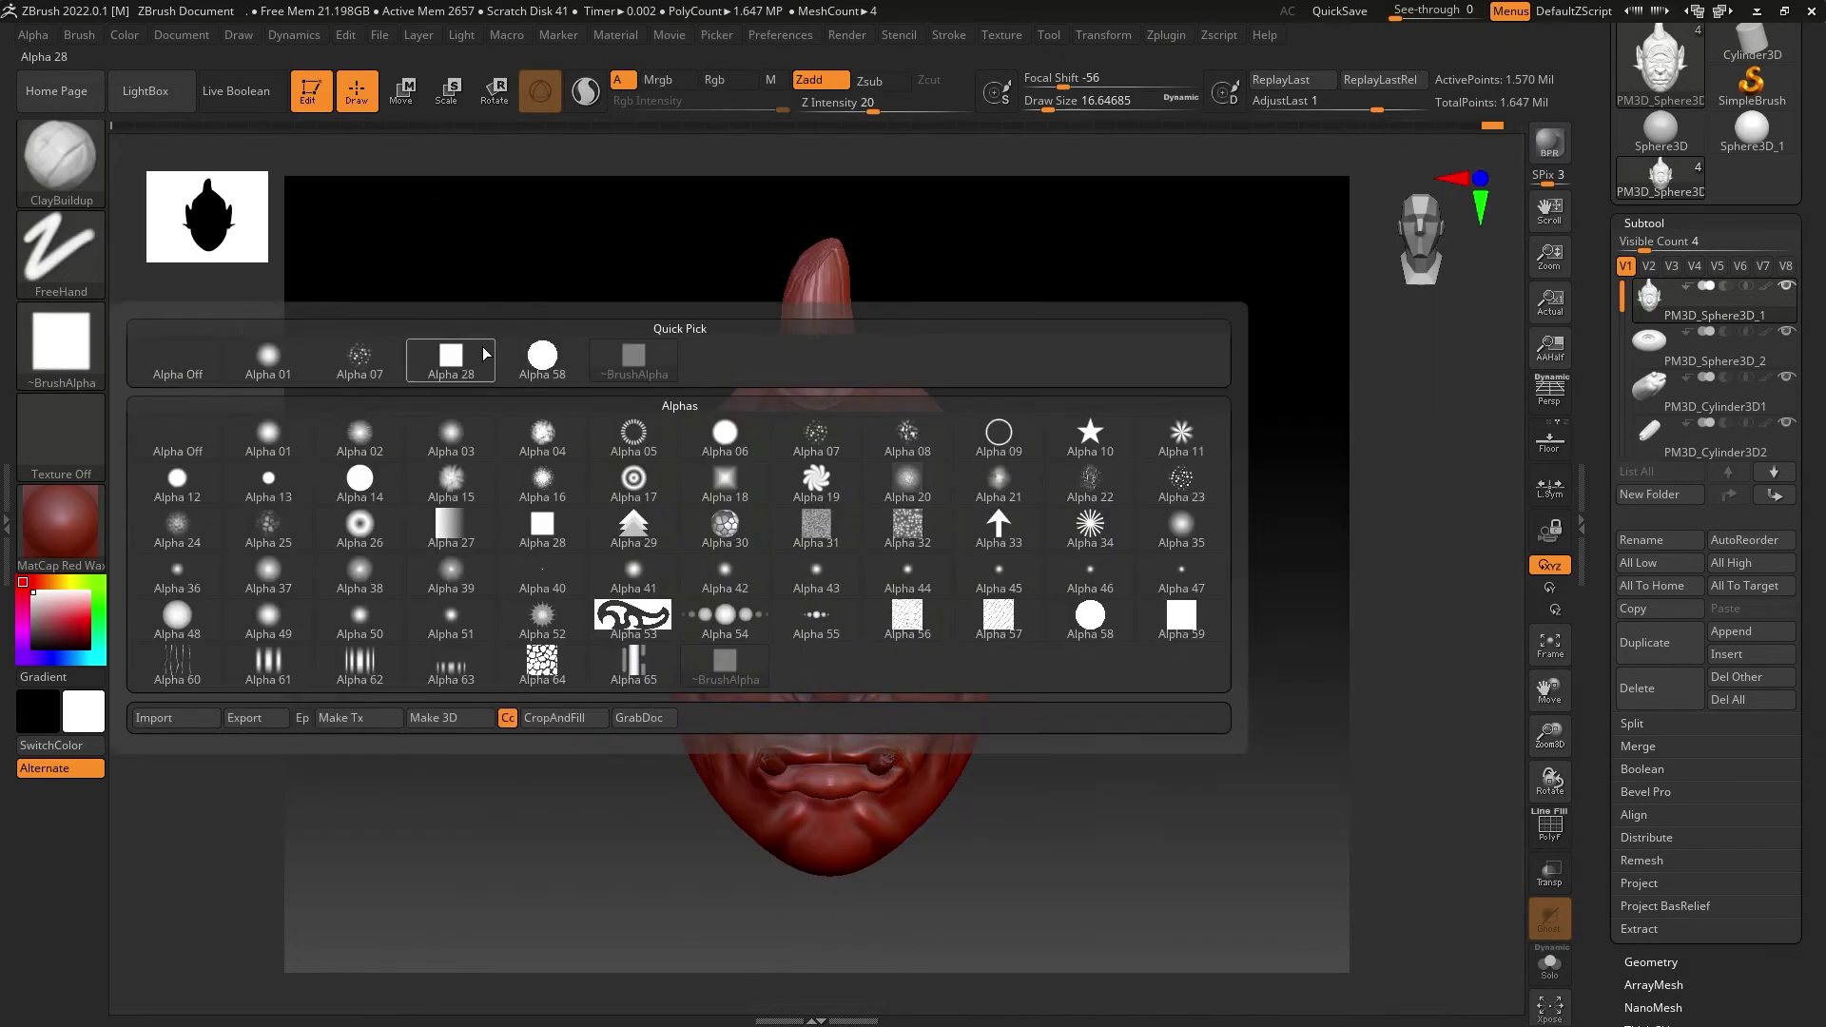
# Step: Set the brush to DragDot stroke, sculpt depth 53 and the Voronoi alpha
pyautogui.press('b')
pyautogui.press('c')
pyautogui.press('b')
pyautogui.moveTo(1137, 381)
pyautogui.mouseDown()
pyautogui.moveTo(1136, 264)
pyautogui.moveTo(832, 761)
pyautogui.mouseUp()
pyautogui.moveTo(832, 761); pyautogui.dragTo(939, 742, button='right')
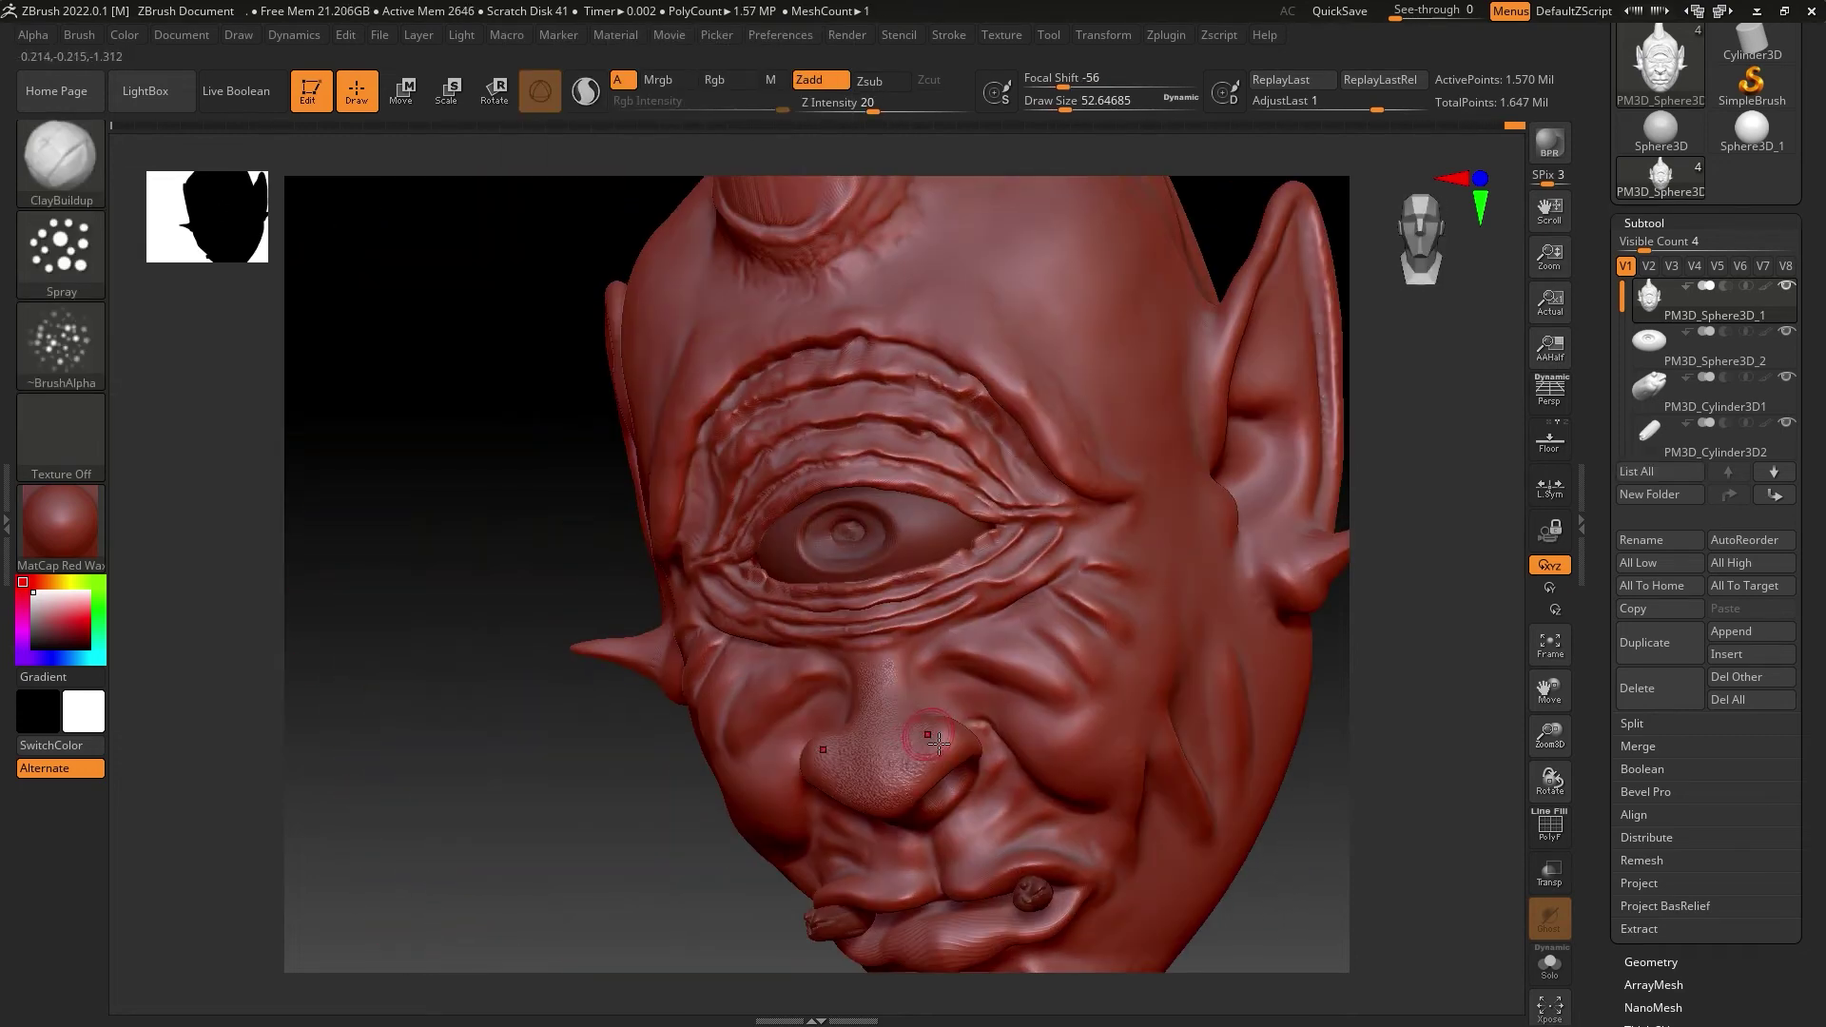
pyautogui.moveTo(585, 760); pyautogui.dragTo(723, 742)
pyautogui.click(61, 248)
pyautogui.click(632, 275)
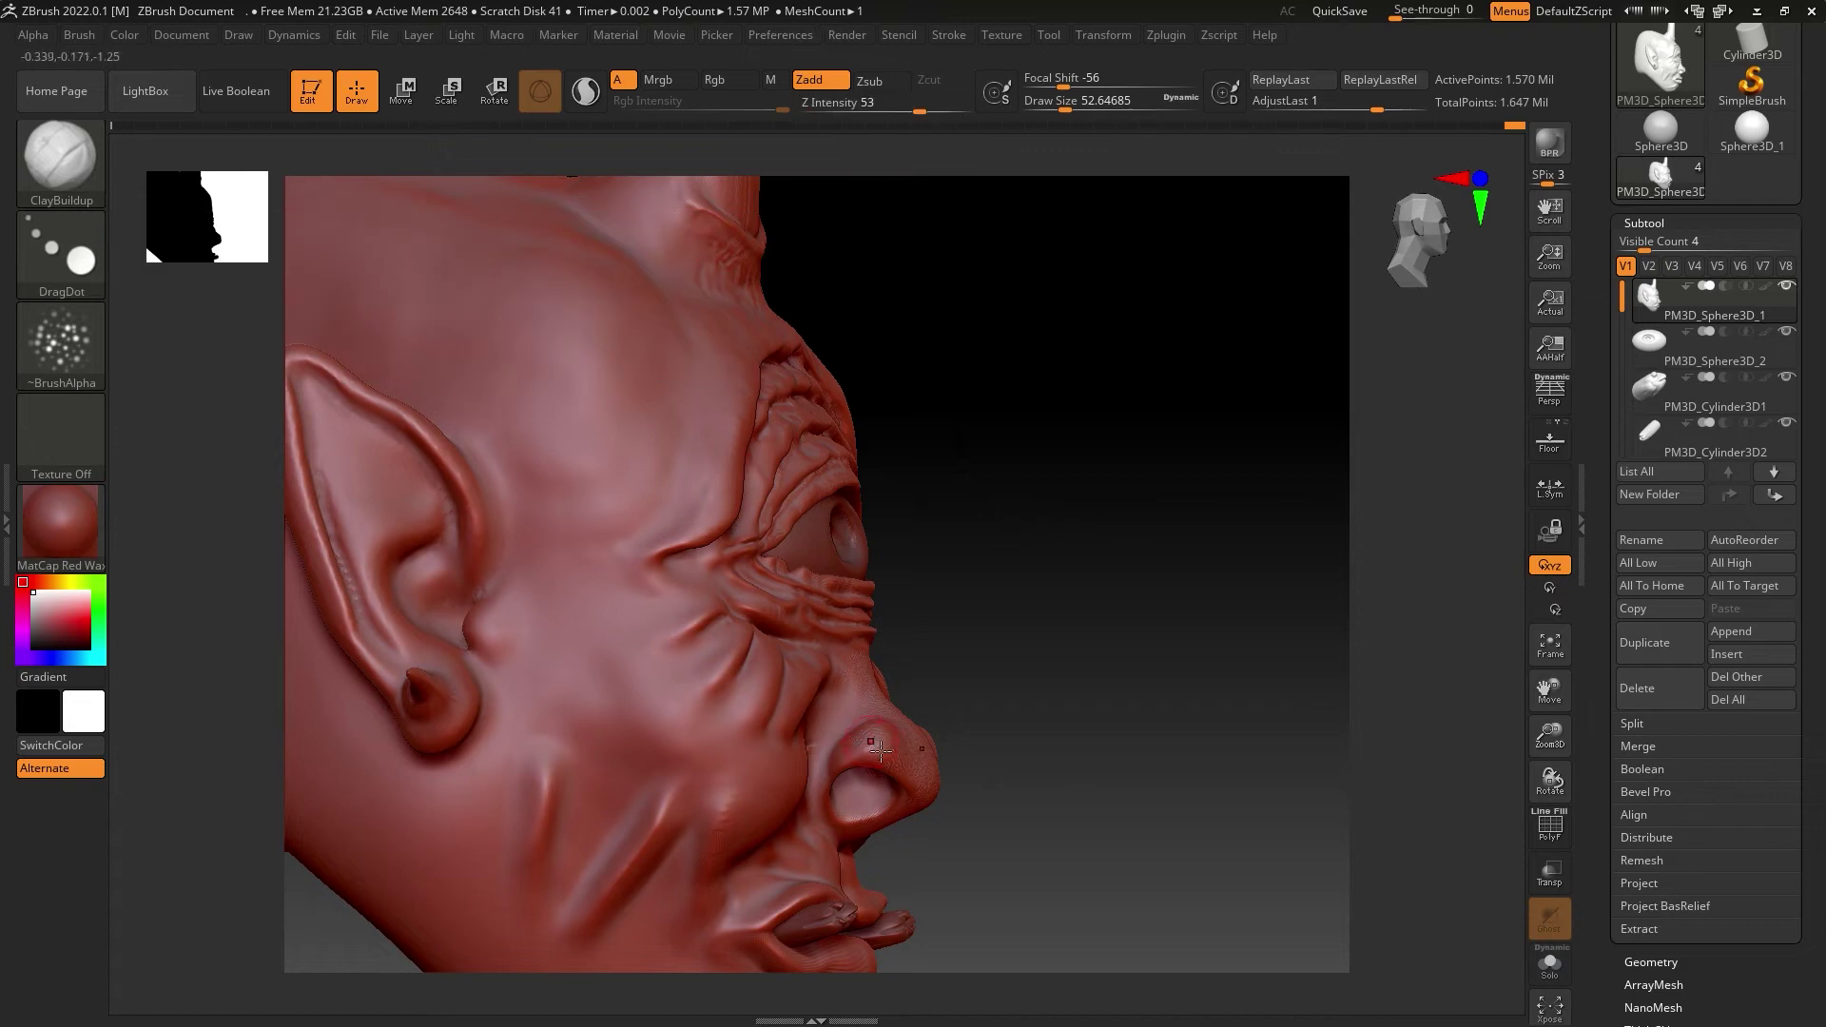
pyautogui.moveTo(1284, 476)
pyautogui.mouseDown()
pyautogui.moveTo(1074, 362)
pyautogui.moveTo(856, 371)
pyautogui.mouseUp()
pyautogui.click(61, 342)
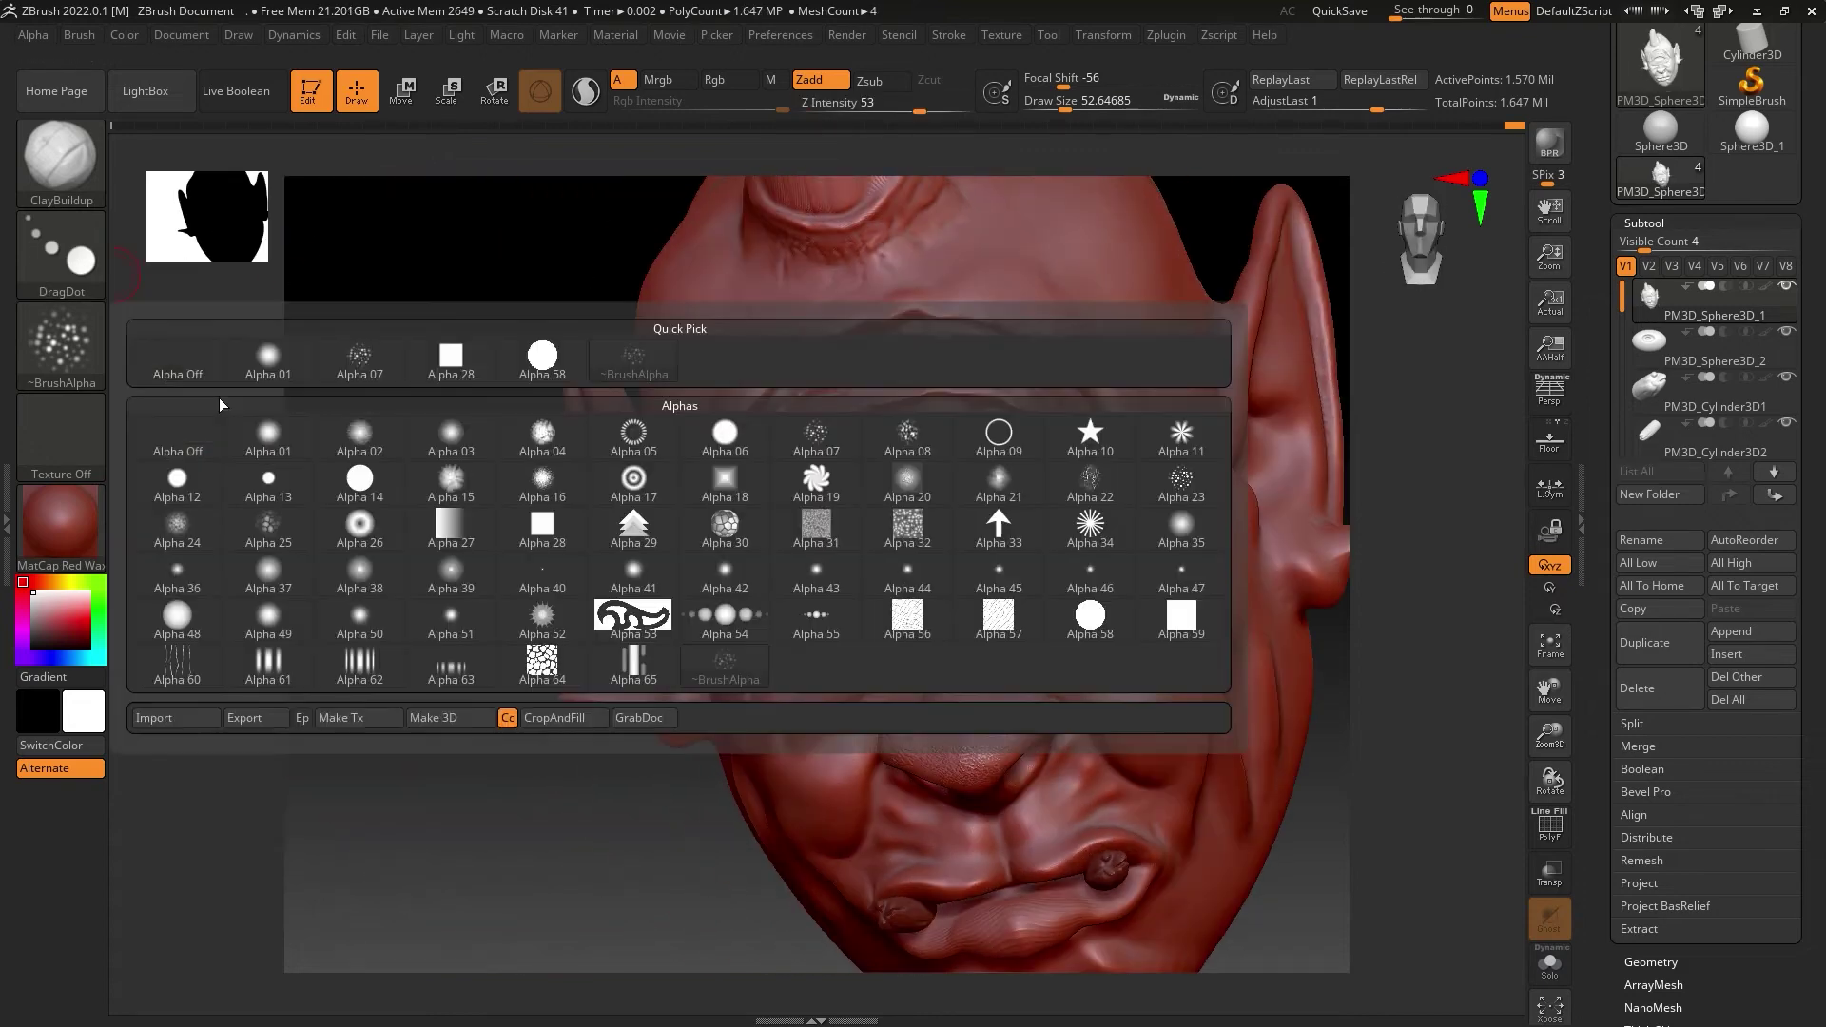
pyautogui.click(529, 653)
# Step: Stamp cellular pores over the cheeks and nose with a pore alpha at size about 149
pyautogui.keyDown('shift'); pyautogui.moveTo(744, 366); pyautogui.dragTo(314, 204, button='right'); pyautogui.keyUp('shift')
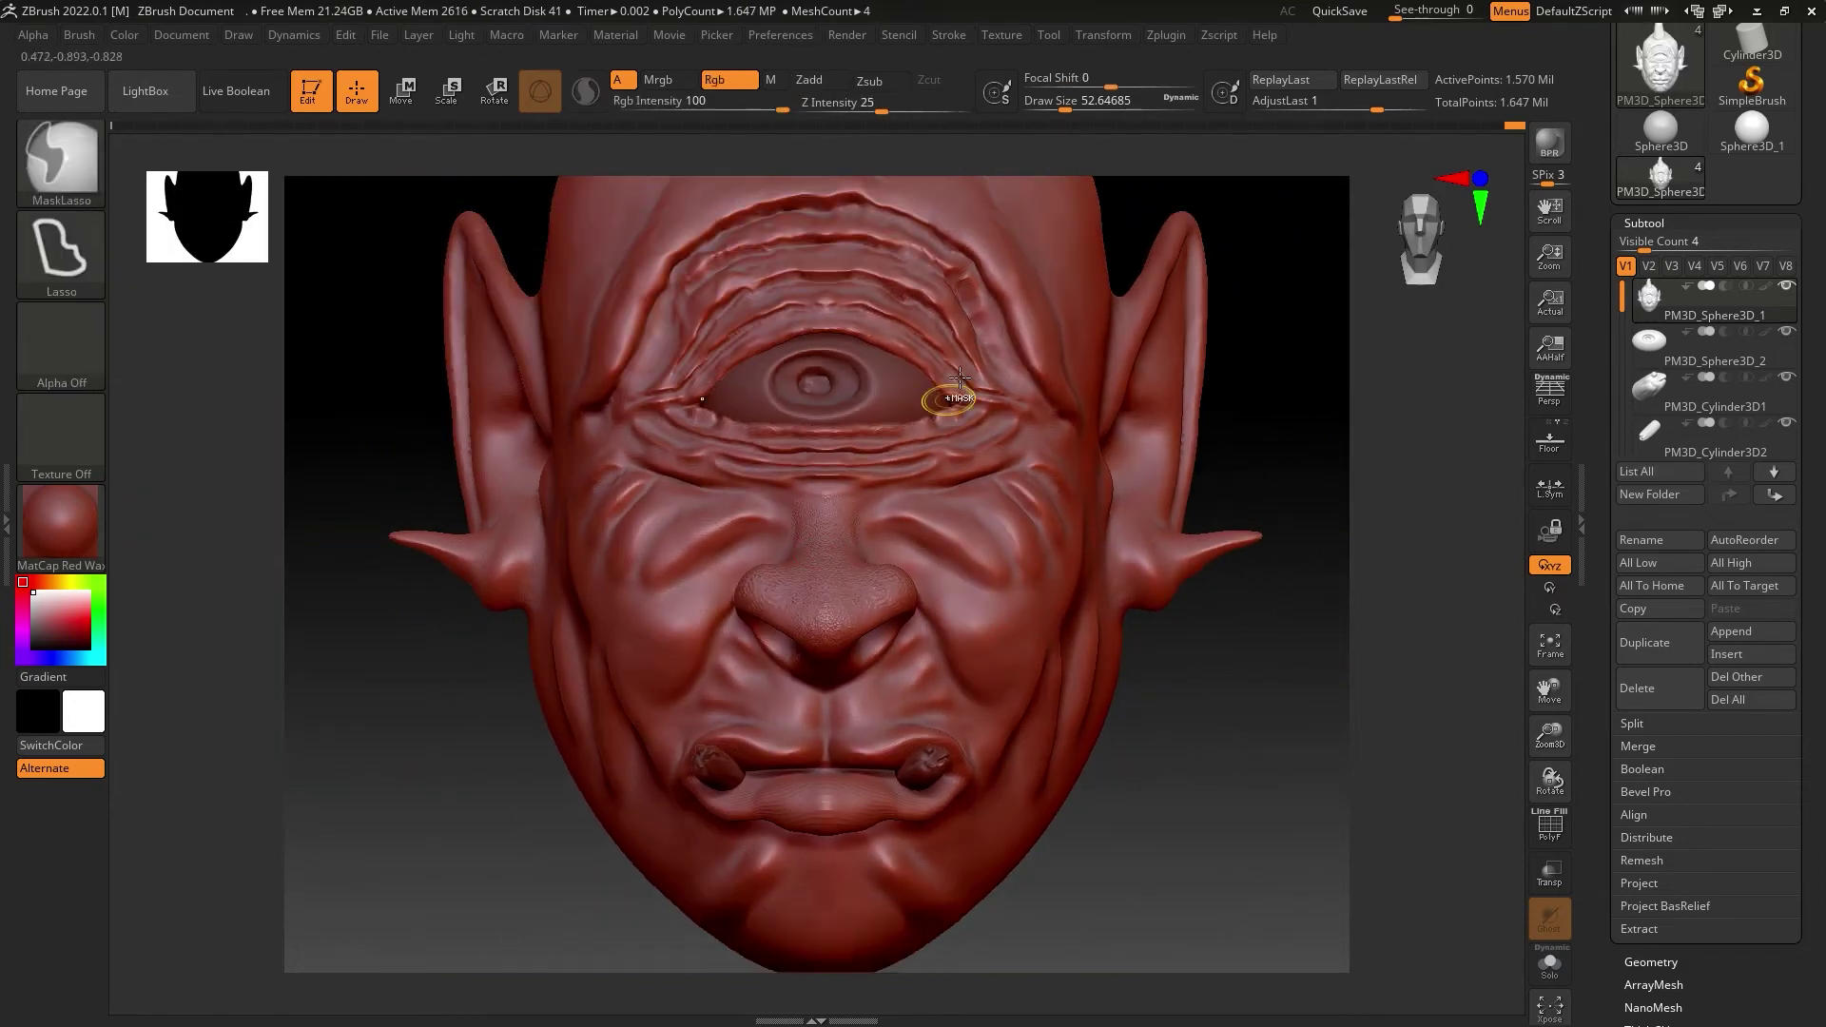
pyautogui.click(61, 343)
pyautogui.click(1100, 479)
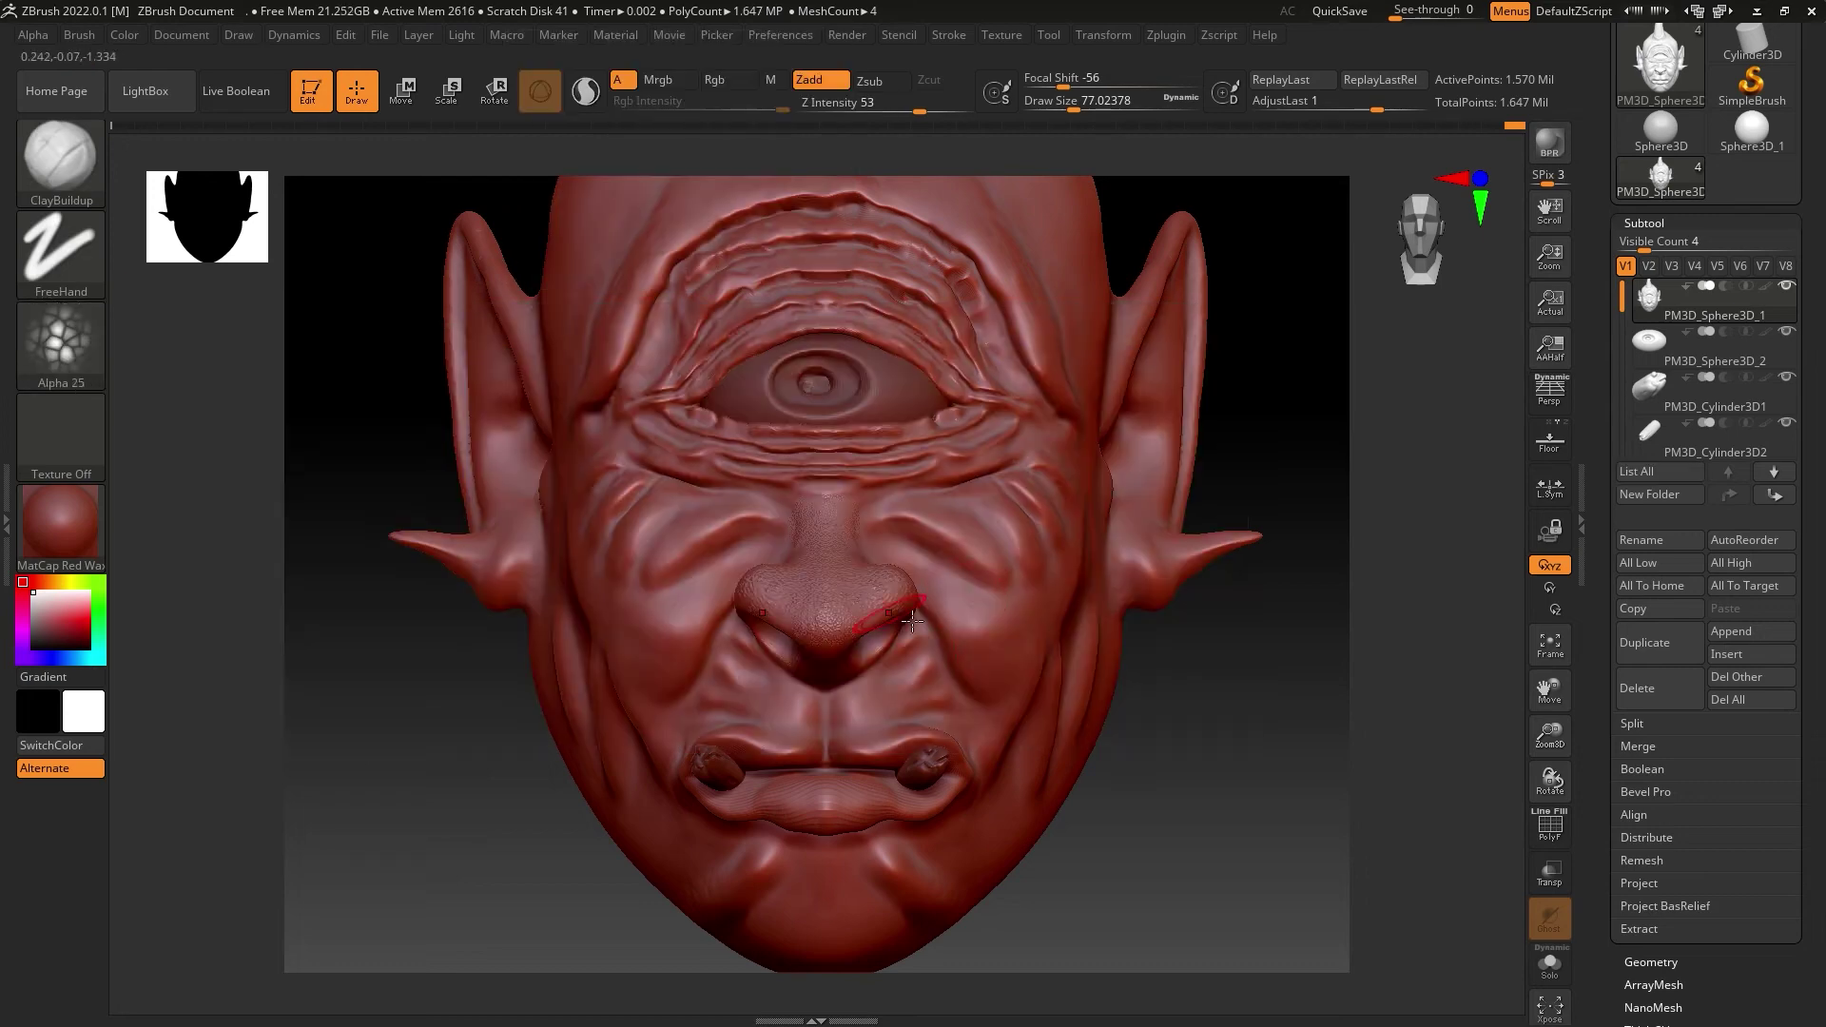
pyautogui.moveTo(1120, 111); pyautogui.dragTo(1101, 115)
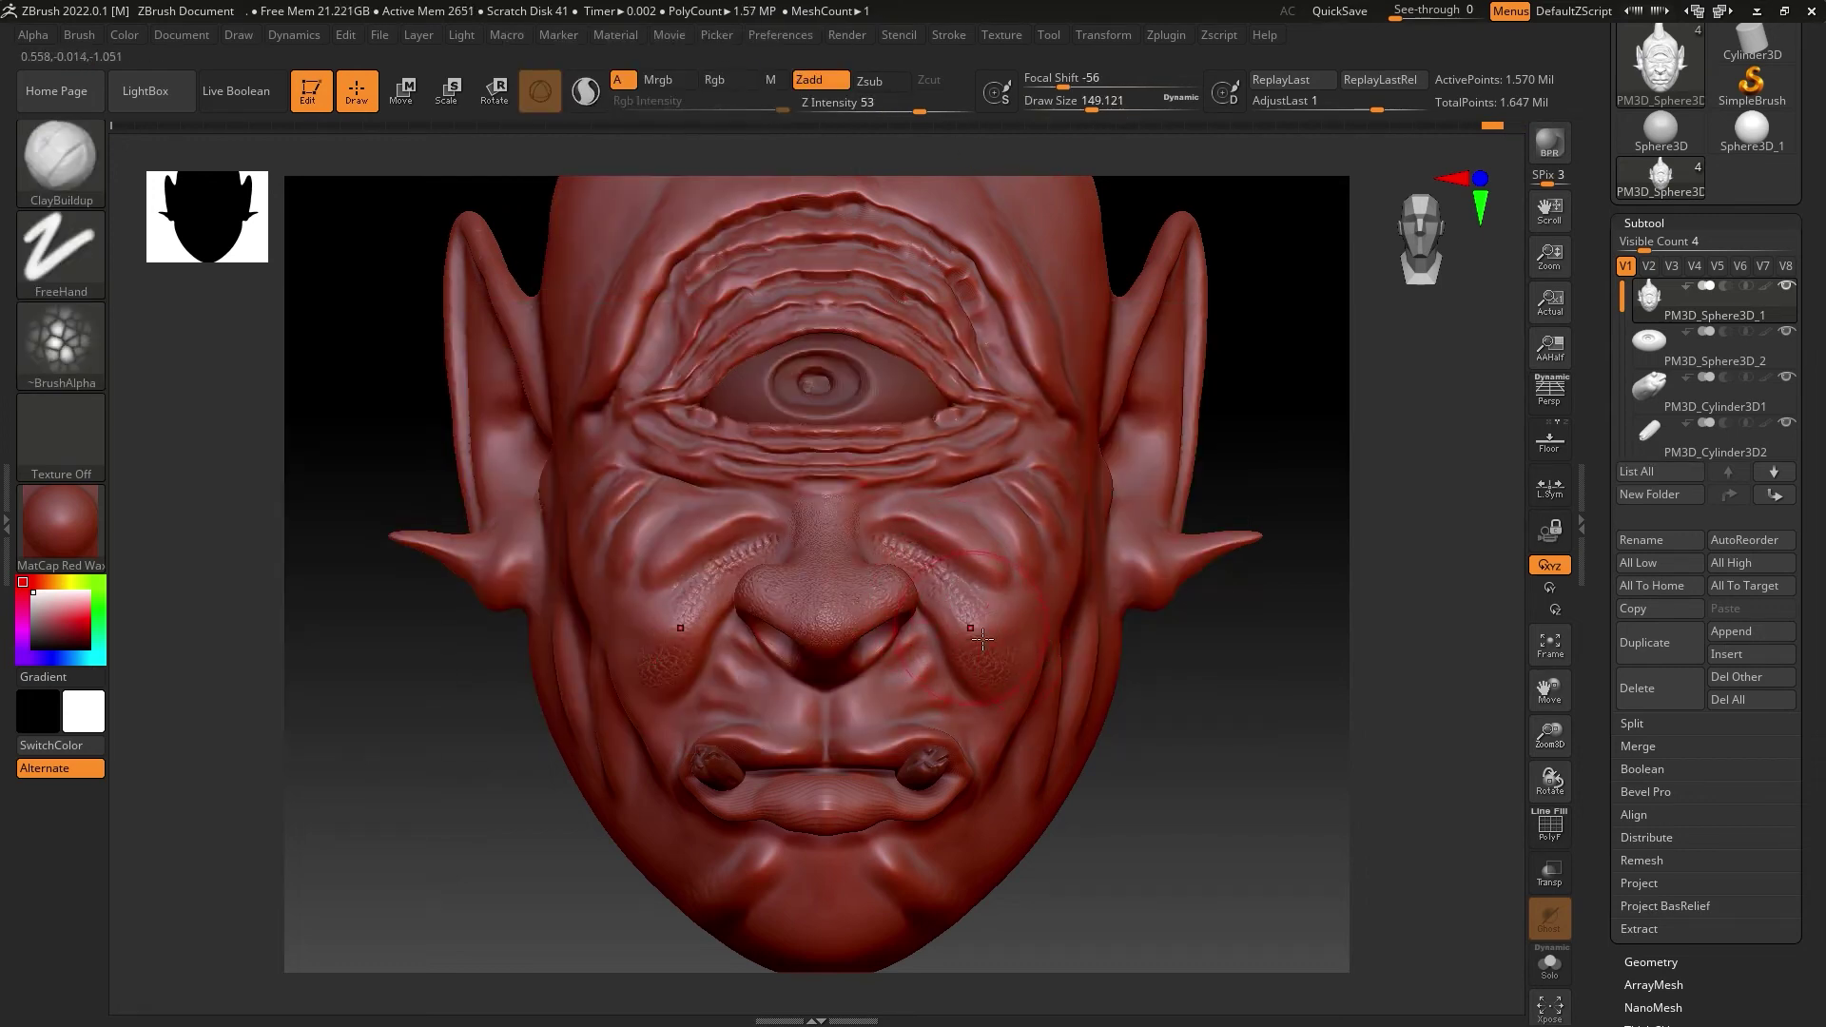
pyautogui.moveTo(1067, 609); pyautogui.dragTo(1010, 579, button='right')
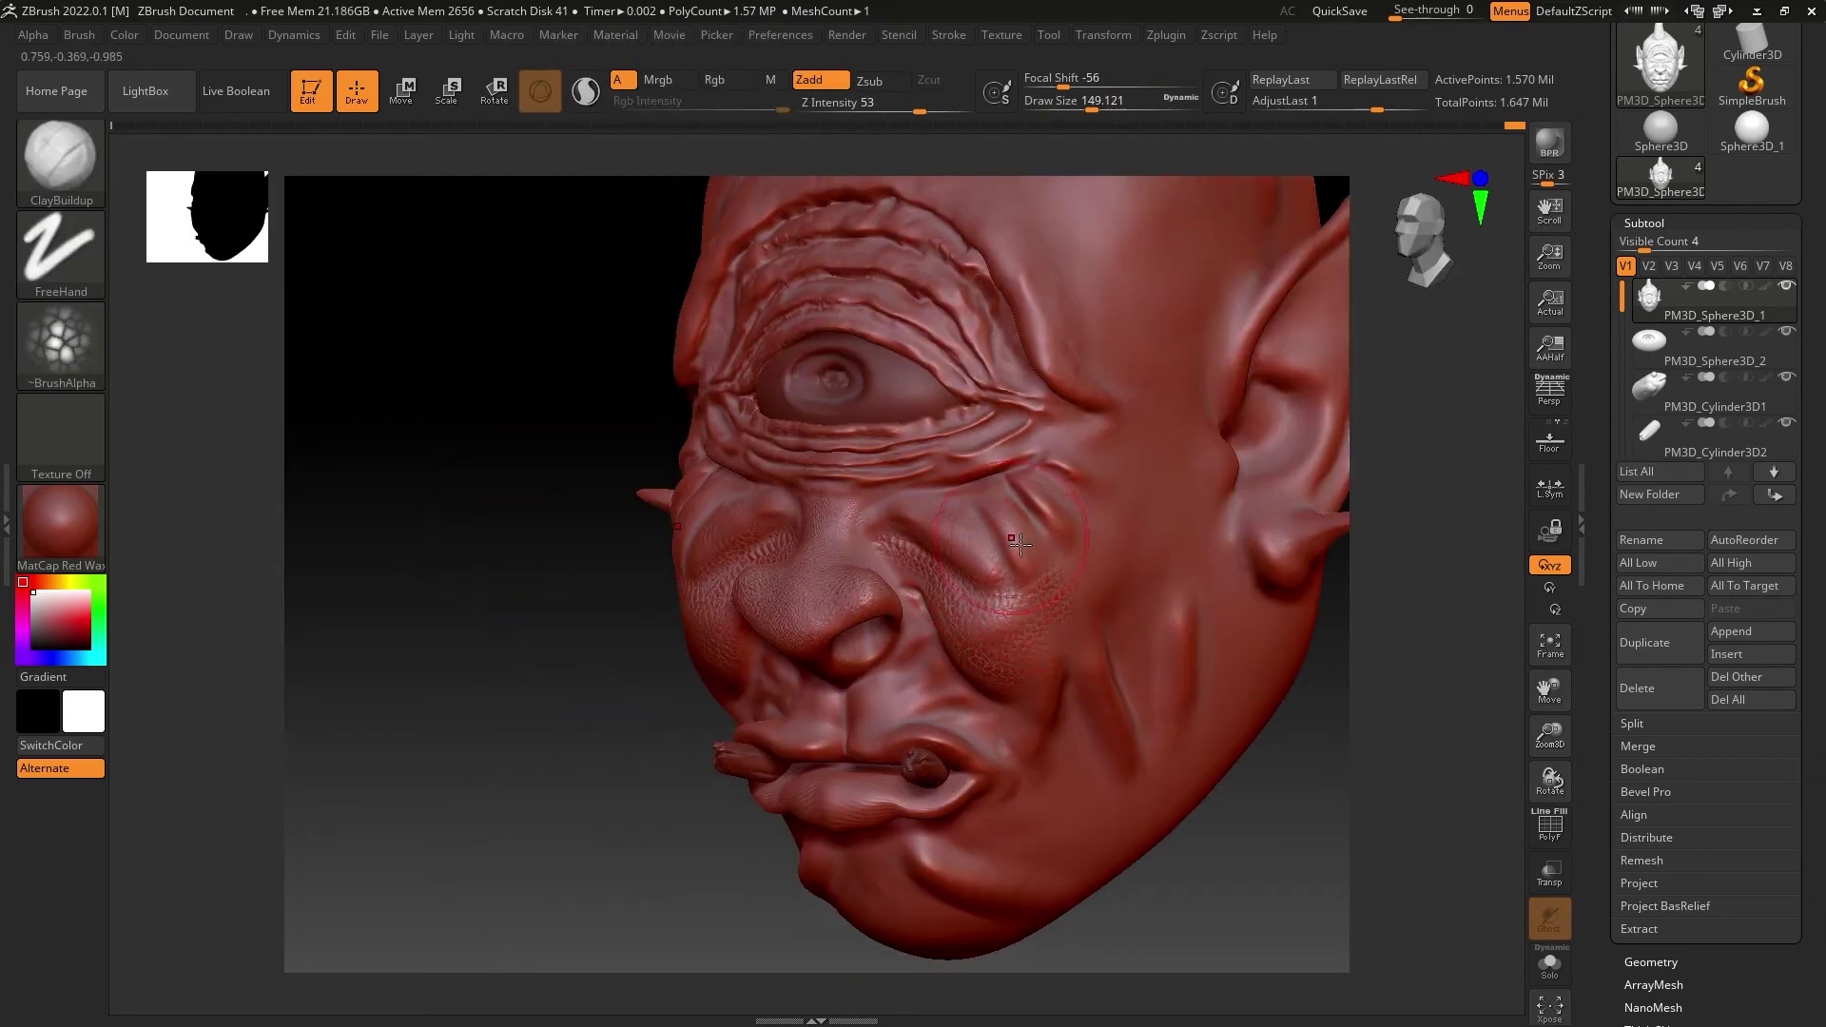
pyautogui.moveTo(1094, 619)
pyautogui.keyDown('shift'); pyautogui.mouseDown(button='right')
pyautogui.moveTo(653, 545)
pyautogui.moveTo(1077, 850)
pyautogui.mouseUp(button='right'); pyautogui.keyUp('shift')
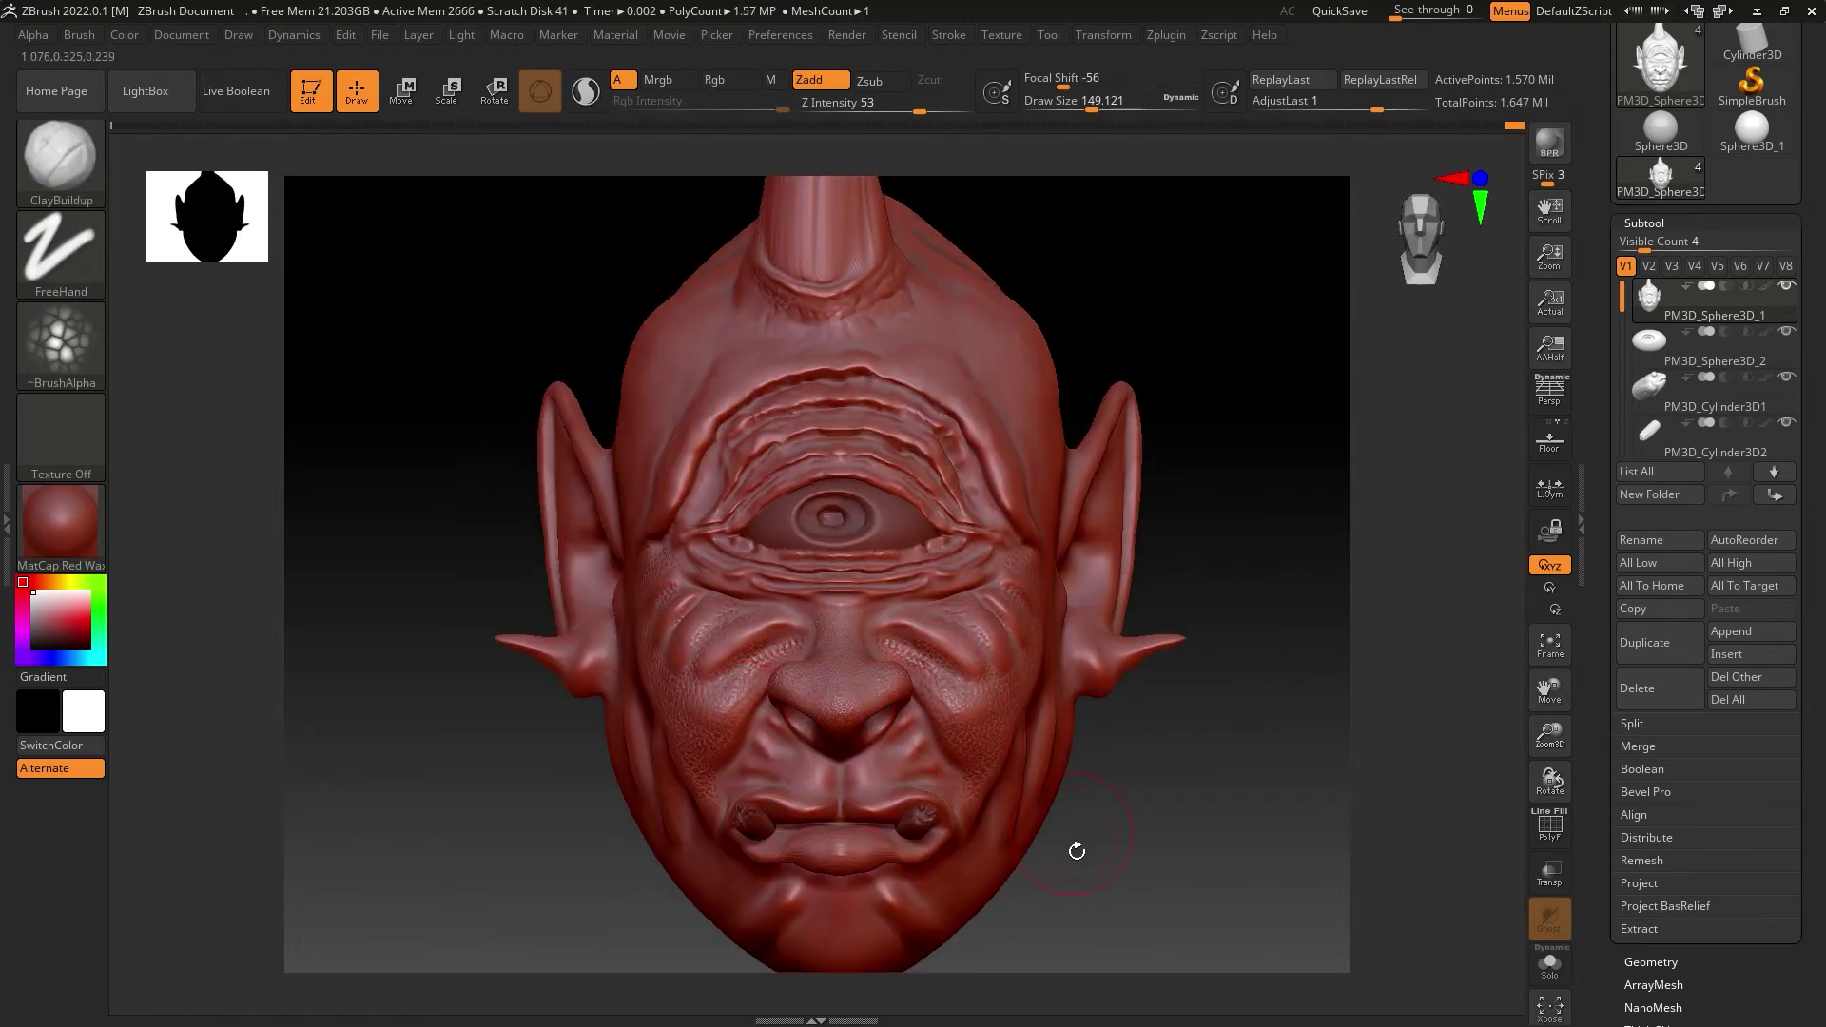
pyautogui.moveTo(1084, 393); pyautogui.dragTo(1082, 754, button='right')
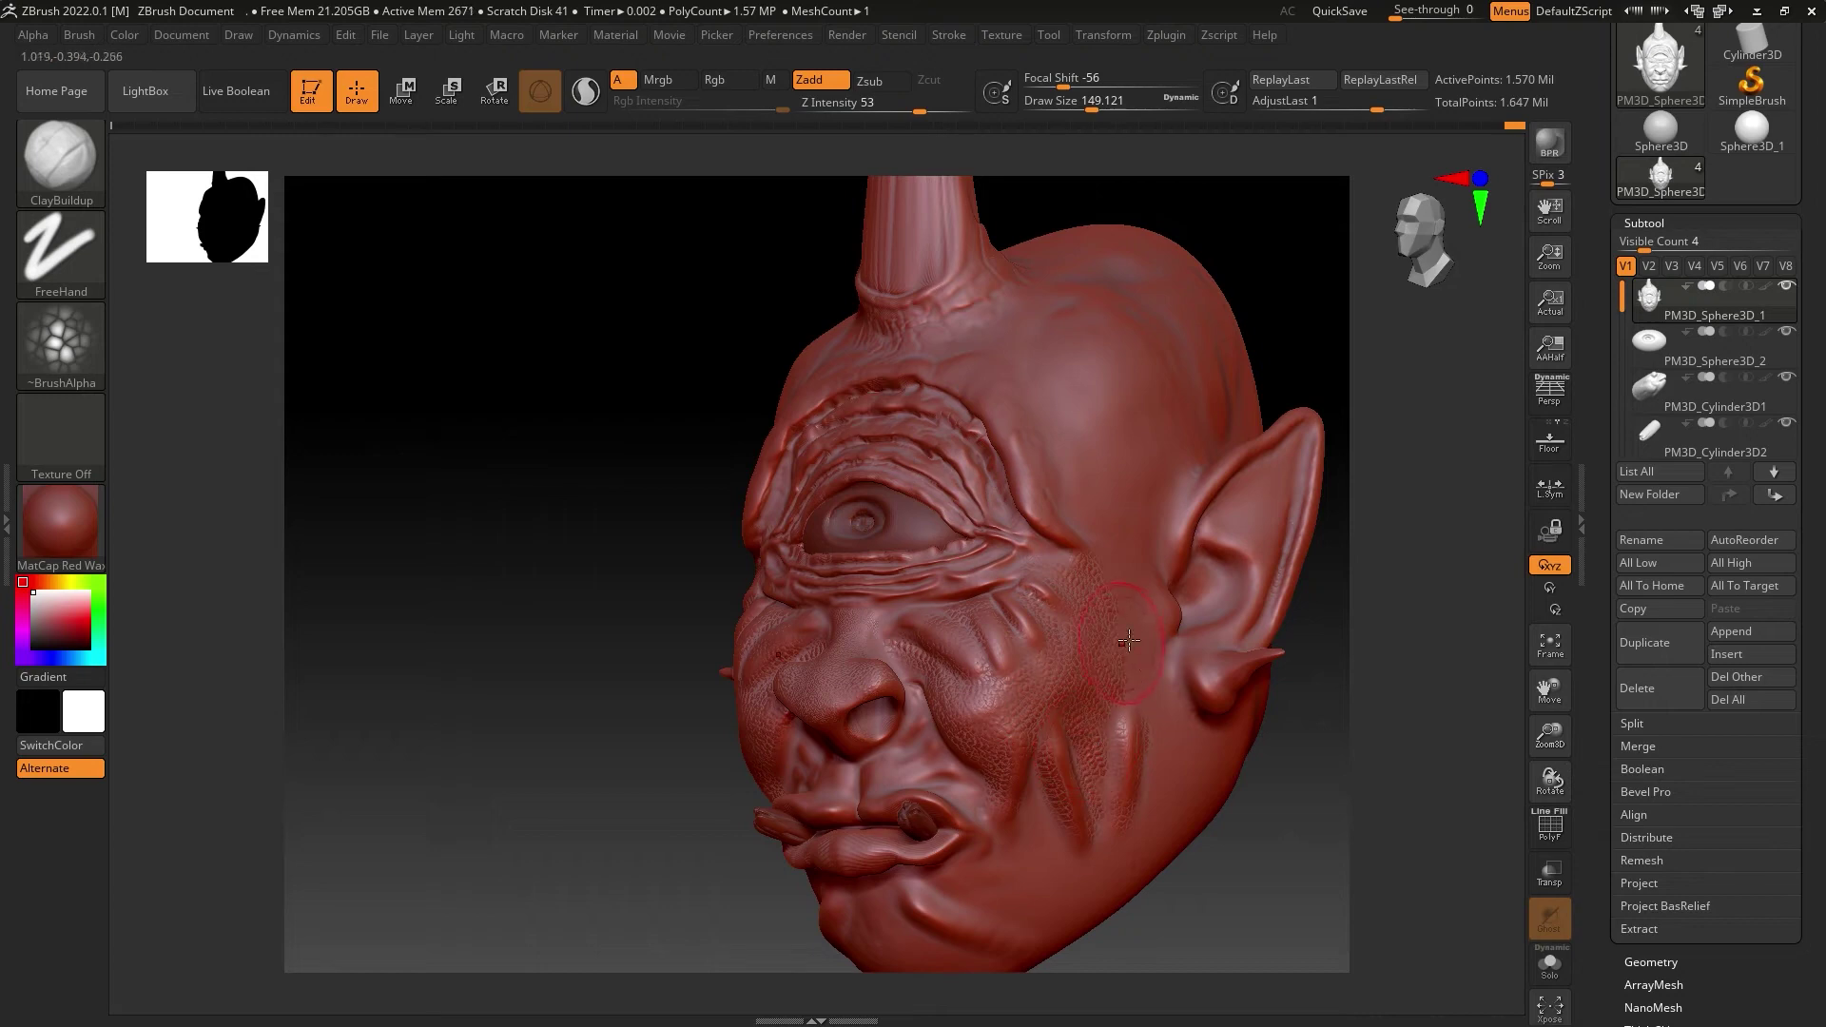
pyautogui.moveTo(1129, 640); pyautogui.dragTo(1153, 692, button='right')
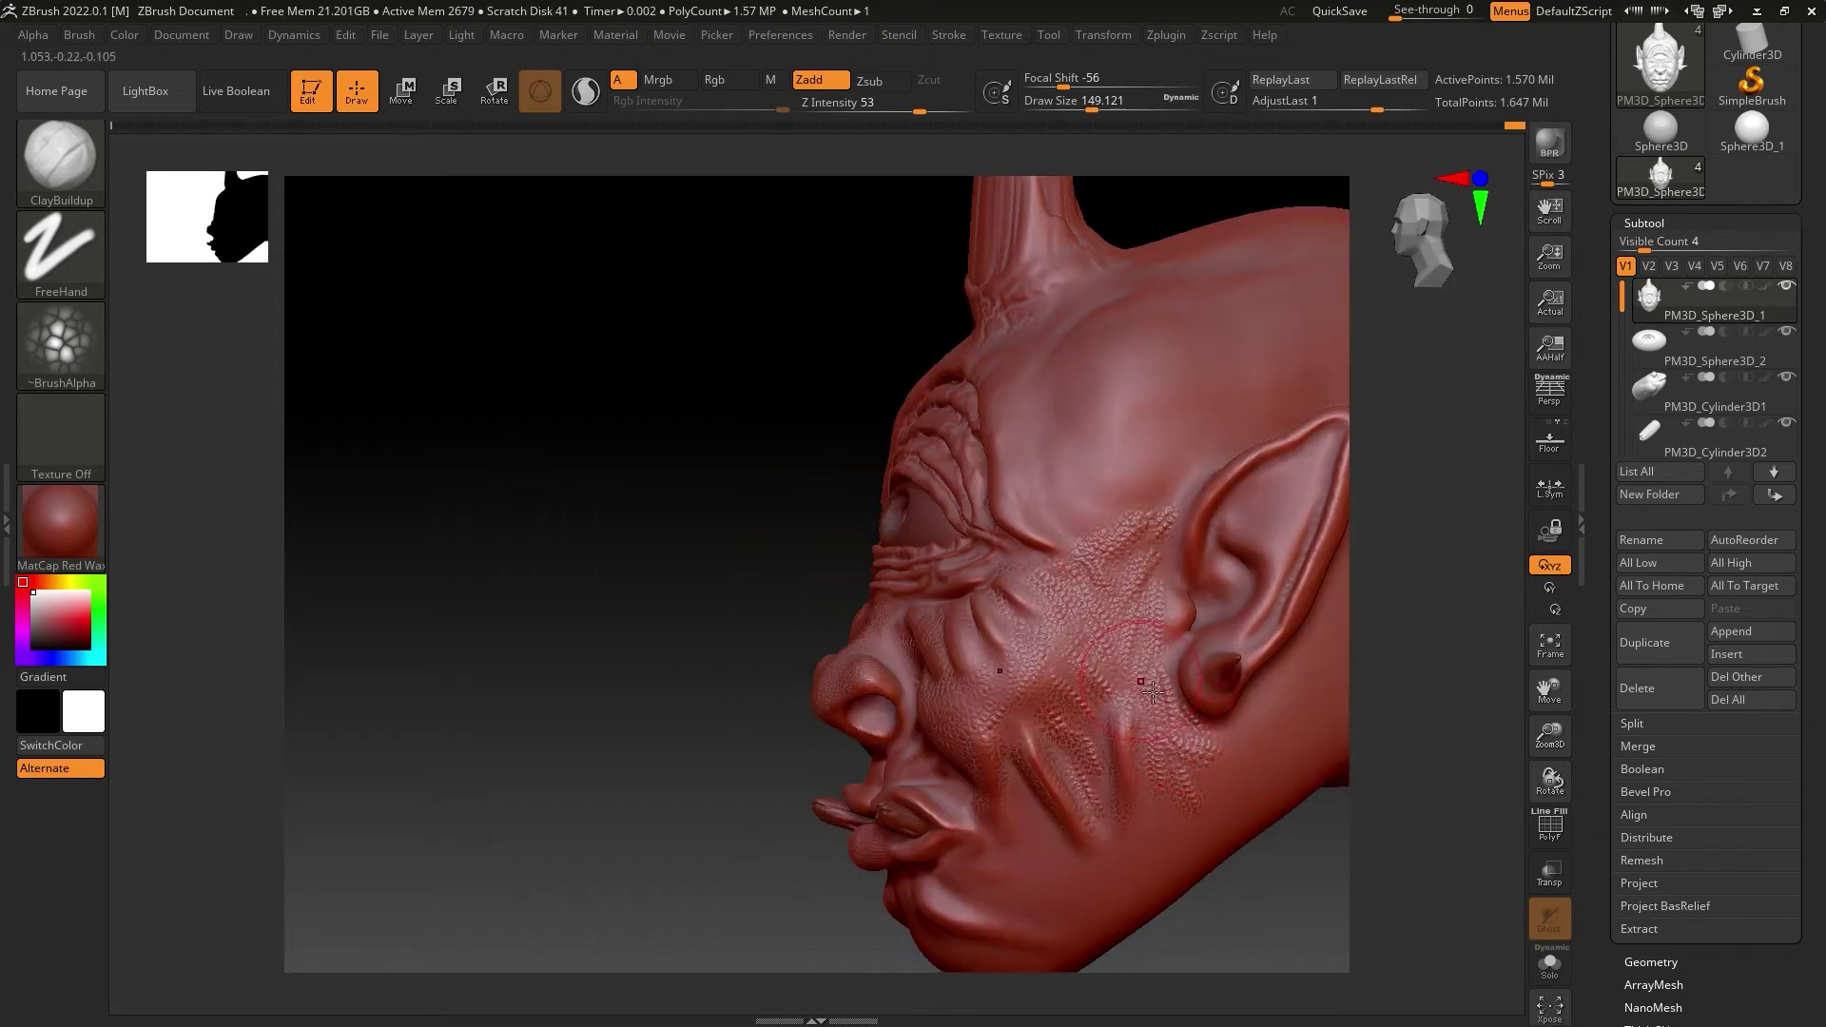
pyautogui.moveTo(1030, 800); pyautogui.dragTo(996, 818, button='right')
pyautogui.moveTo(905, 766); pyautogui.dragTo(1100, 835, button='right')
pyautogui.moveTo(1194, 685); pyautogui.dragTo(1200, 740, button='right')
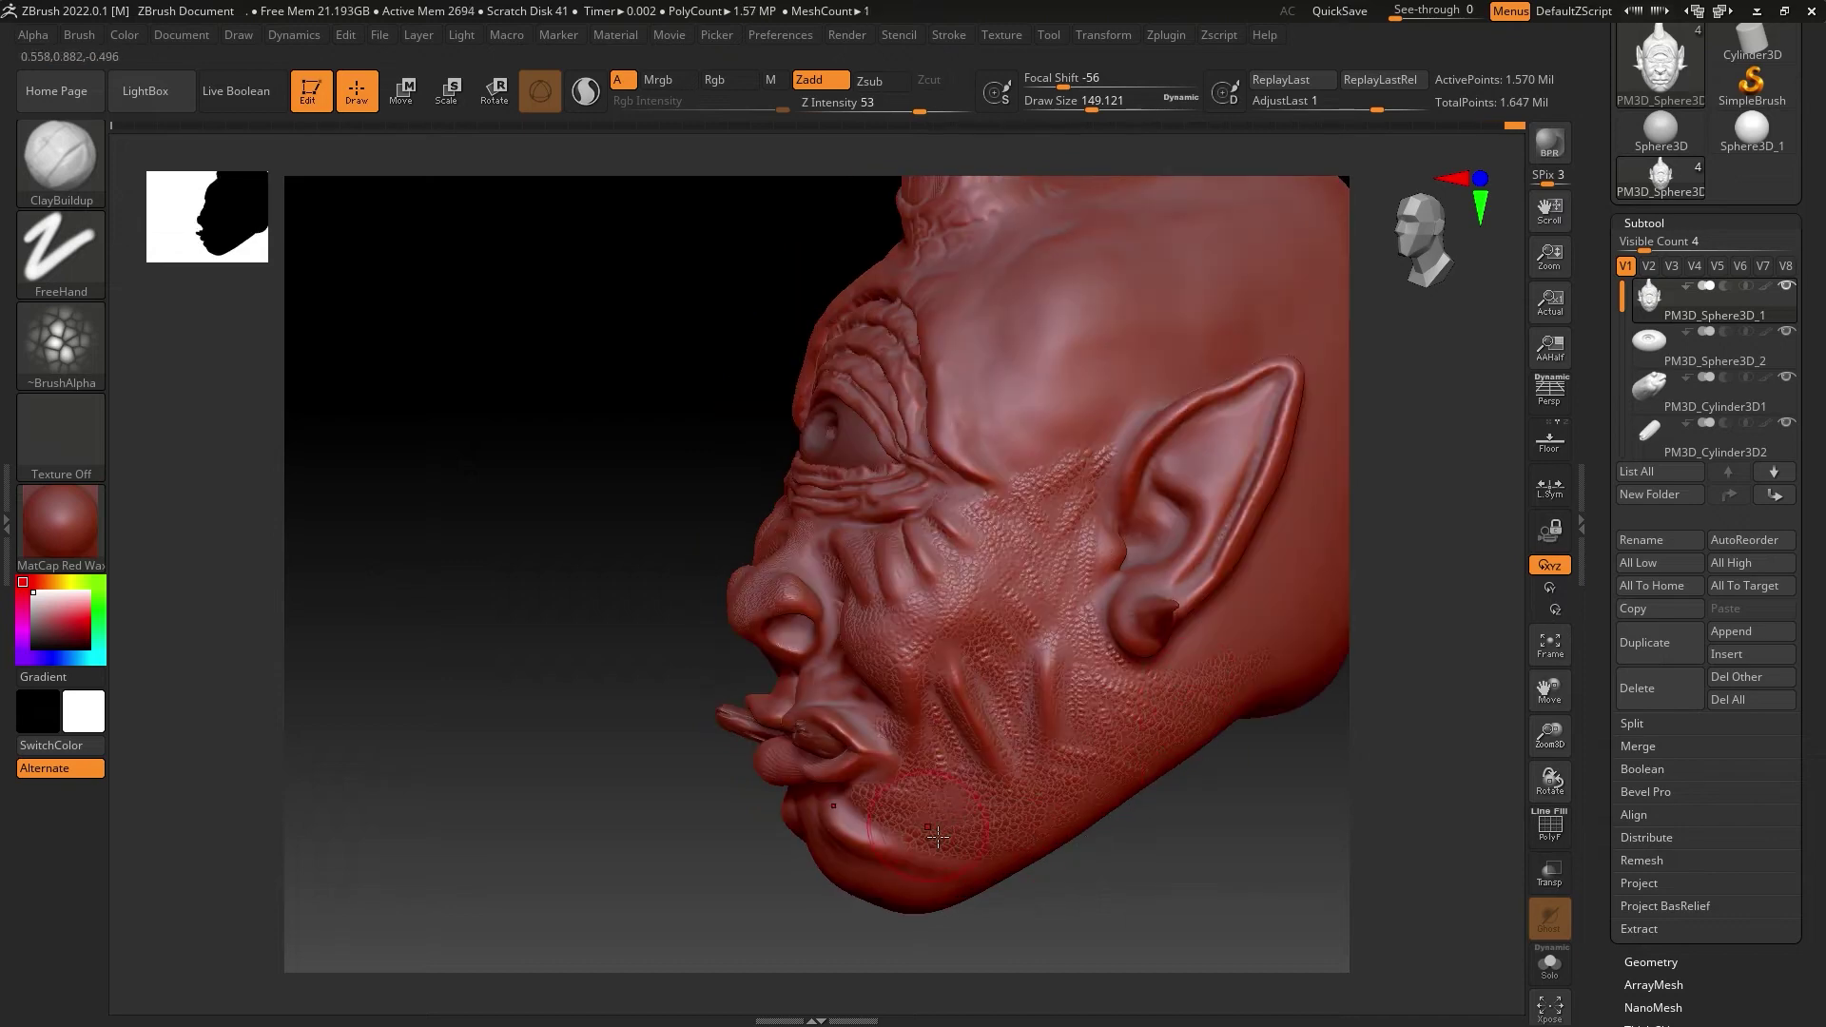
pyautogui.moveTo(1002, 836); pyautogui.dragTo(1092, 612, button='right')
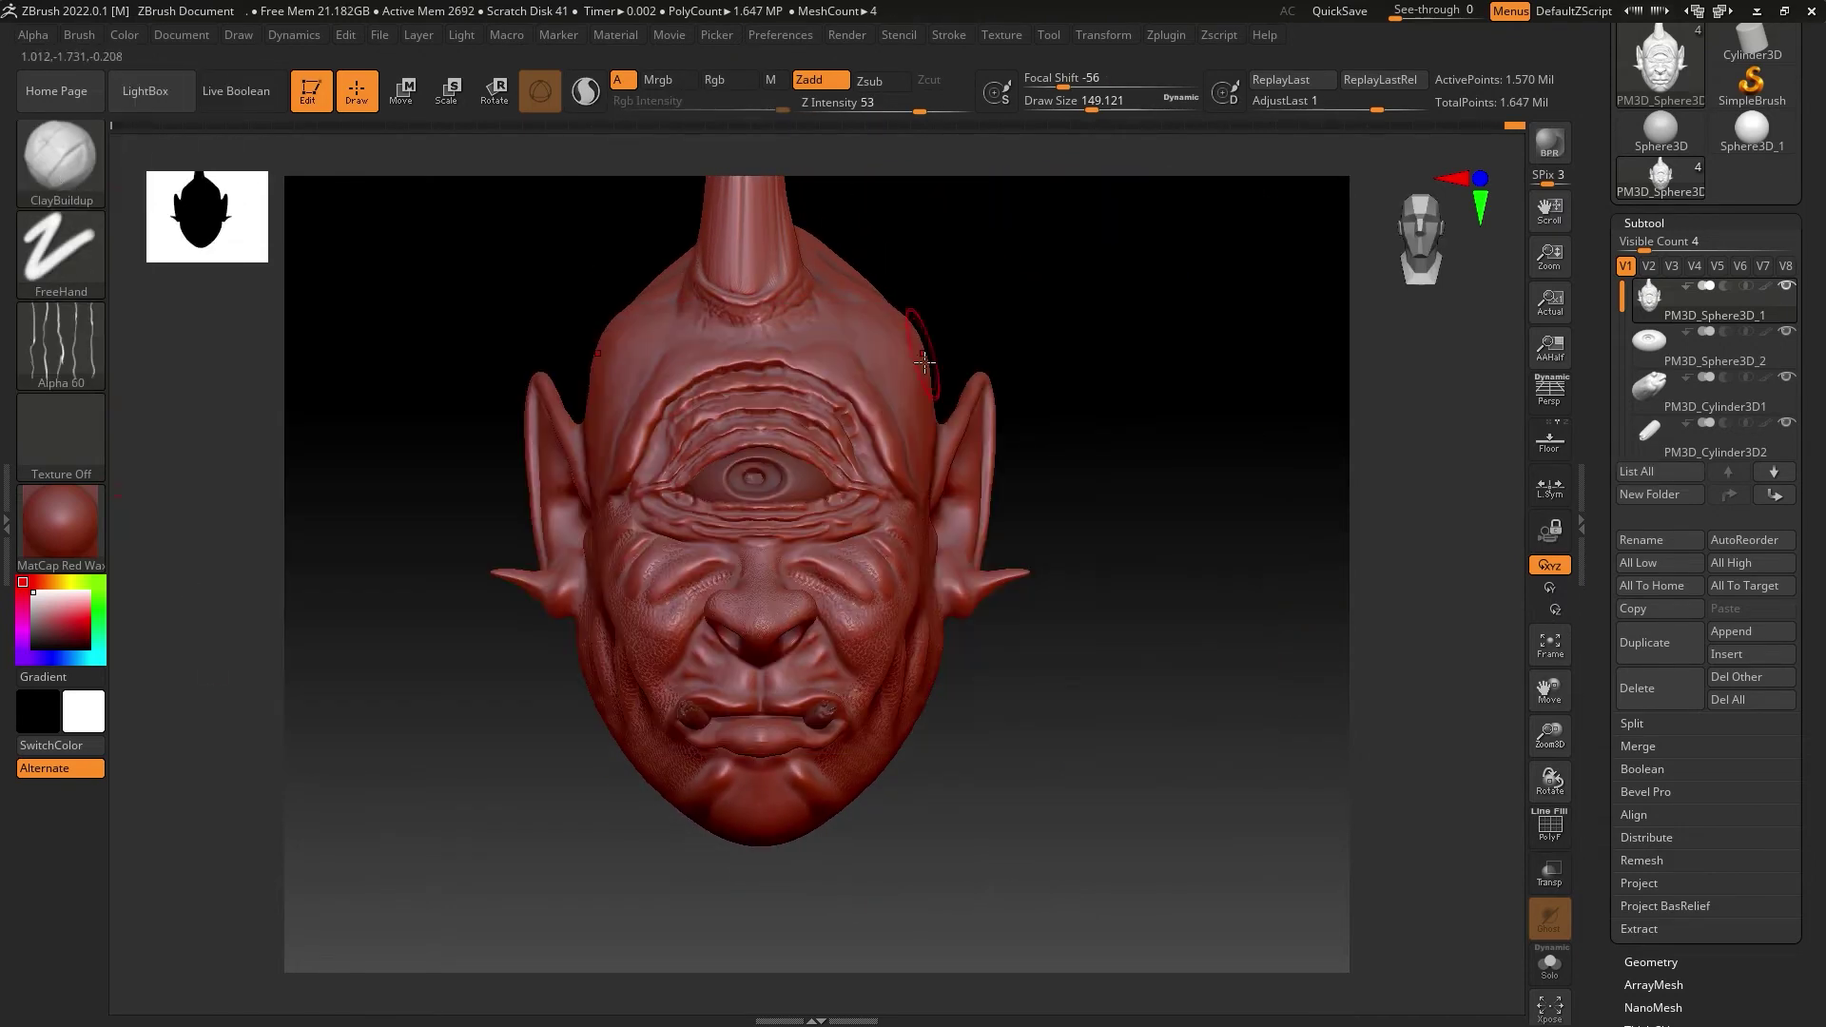
pyautogui.moveTo(1093, 400)
pyautogui.mouseDown(button='right')
pyautogui.moveTo(1150, 278)
pyautogui.moveTo(1094, 428)
pyautogui.moveTo(1065, 399)
pyautogui.mouseUp(button='right')
pyautogui.press('space')
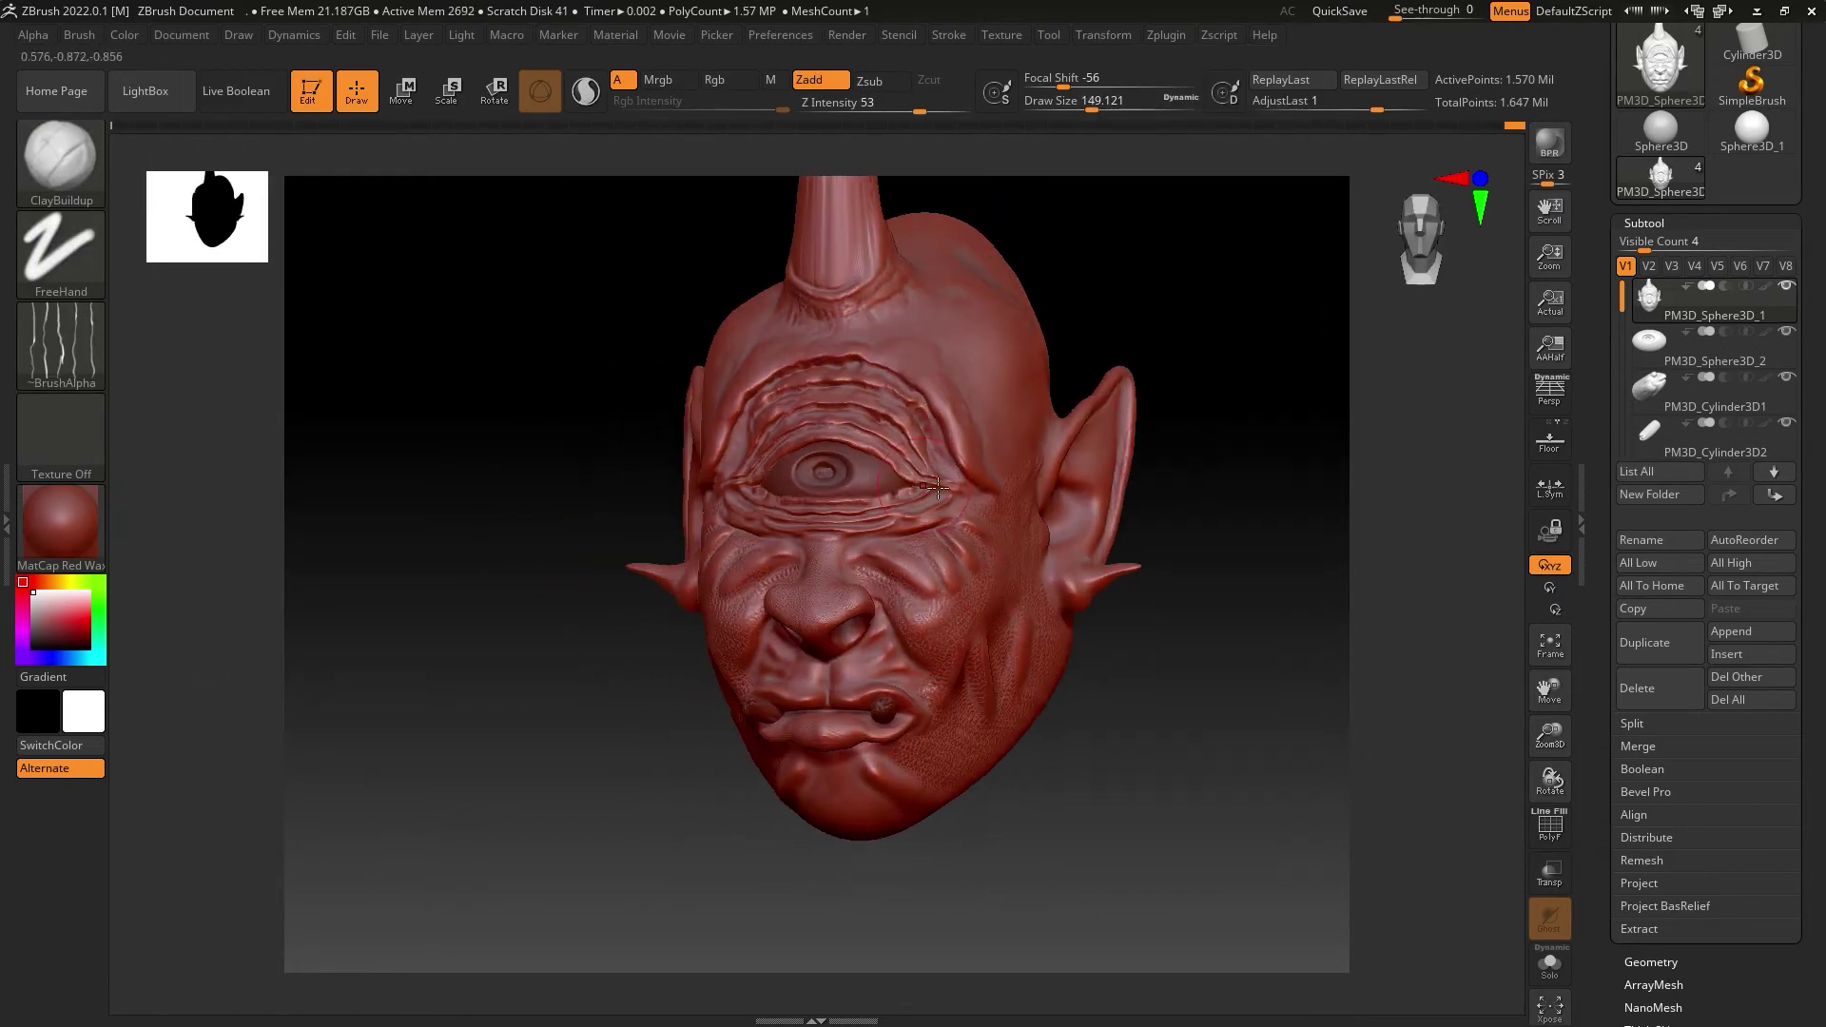
pyautogui.moveTo(881, 110); pyautogui.dragTo(965, 109)
# Step: Raise sculpt depth to full and switch to Alpha 20 at brush size about 90
pyautogui.moveTo(978, 733); pyautogui.dragTo(1065, 190, button='right')
pyautogui.moveTo(1091, 111); pyautogui.dragTo(1047, 111)
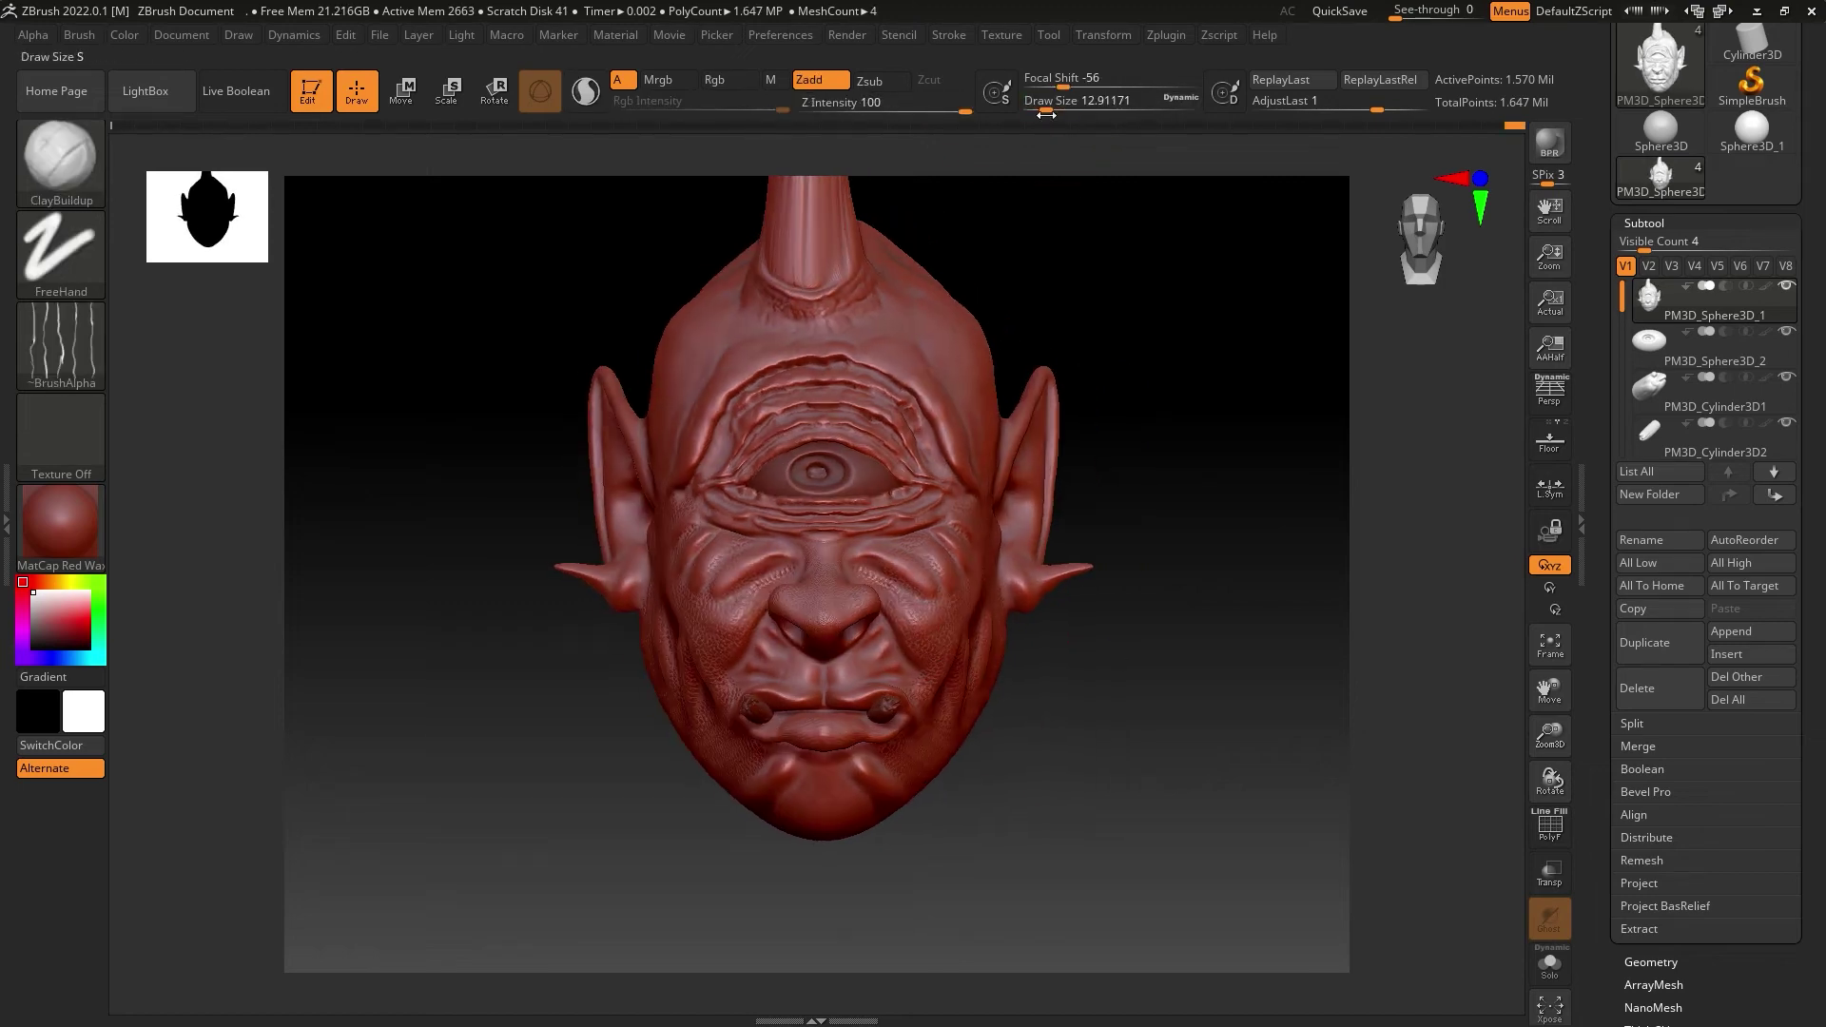
pyautogui.moveTo(1013, 297); pyautogui.dragTo(1093, 285, button='right')
pyautogui.moveTo(1072, 112); pyautogui.dragTo(1124, 112)
pyautogui.moveTo(1094, 286); pyautogui.dragTo(657, 355, button='right')
pyautogui.hotkey('alt', 'a')
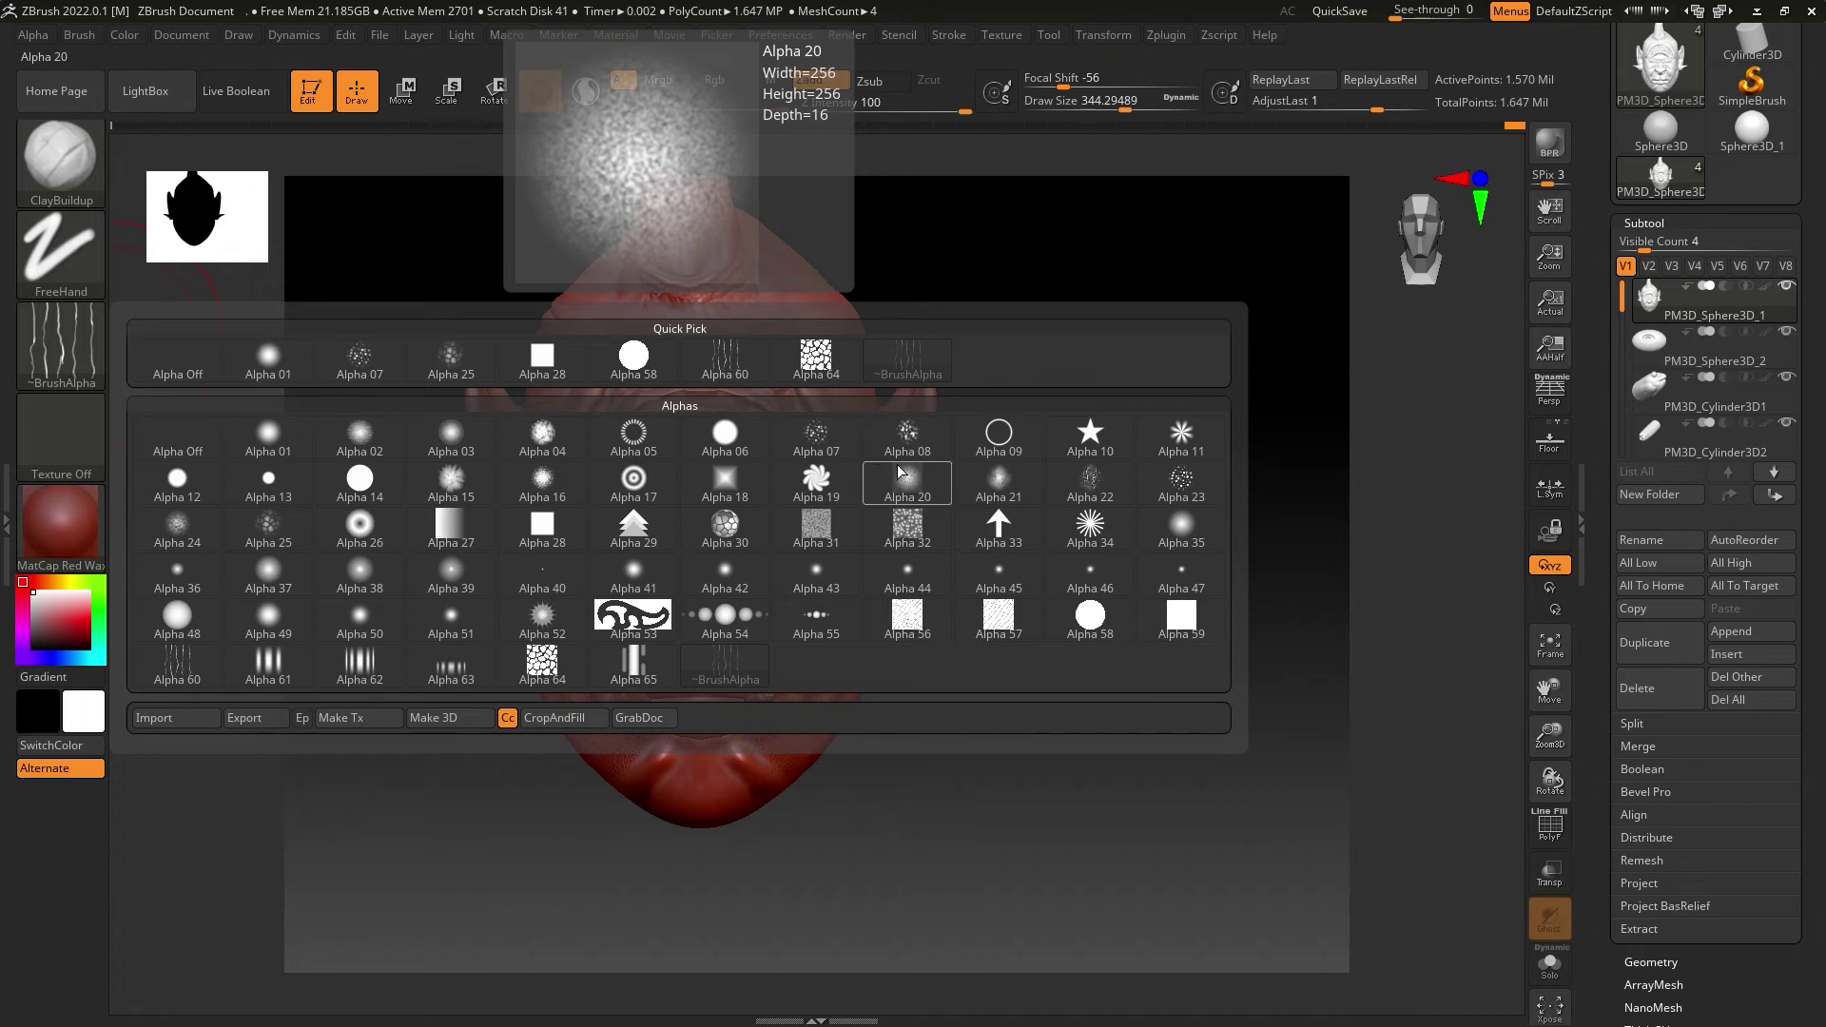
pyautogui.click(899, 471)
pyautogui.moveTo(898, 471); pyautogui.dragTo(936, 317, button='right')
pyautogui.moveTo(1124, 112); pyautogui.dragTo(1078, 112)
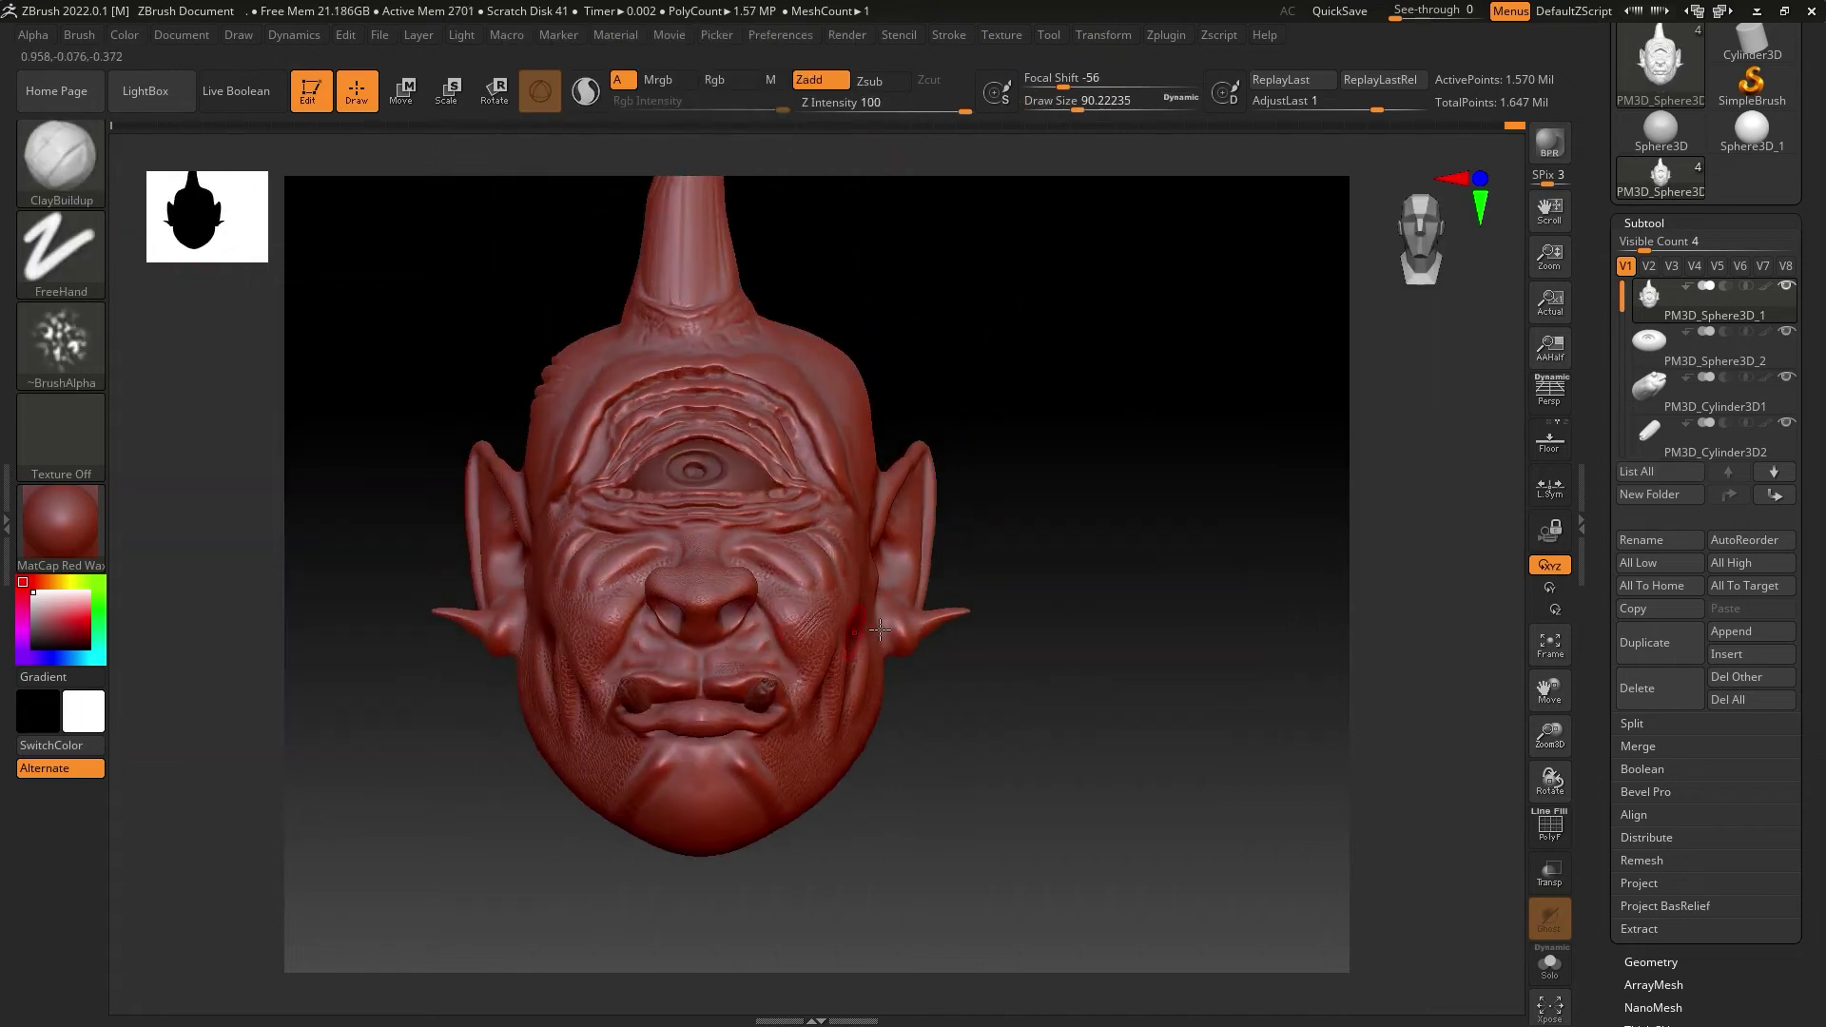
pyautogui.moveTo(880, 628); pyautogui.dragTo(1015, 249, button='right')
# Step: Load the Standard_Layered skin texture brush and mask areas of the head
pyautogui.press('b')
pyautogui.click(1019, 460)
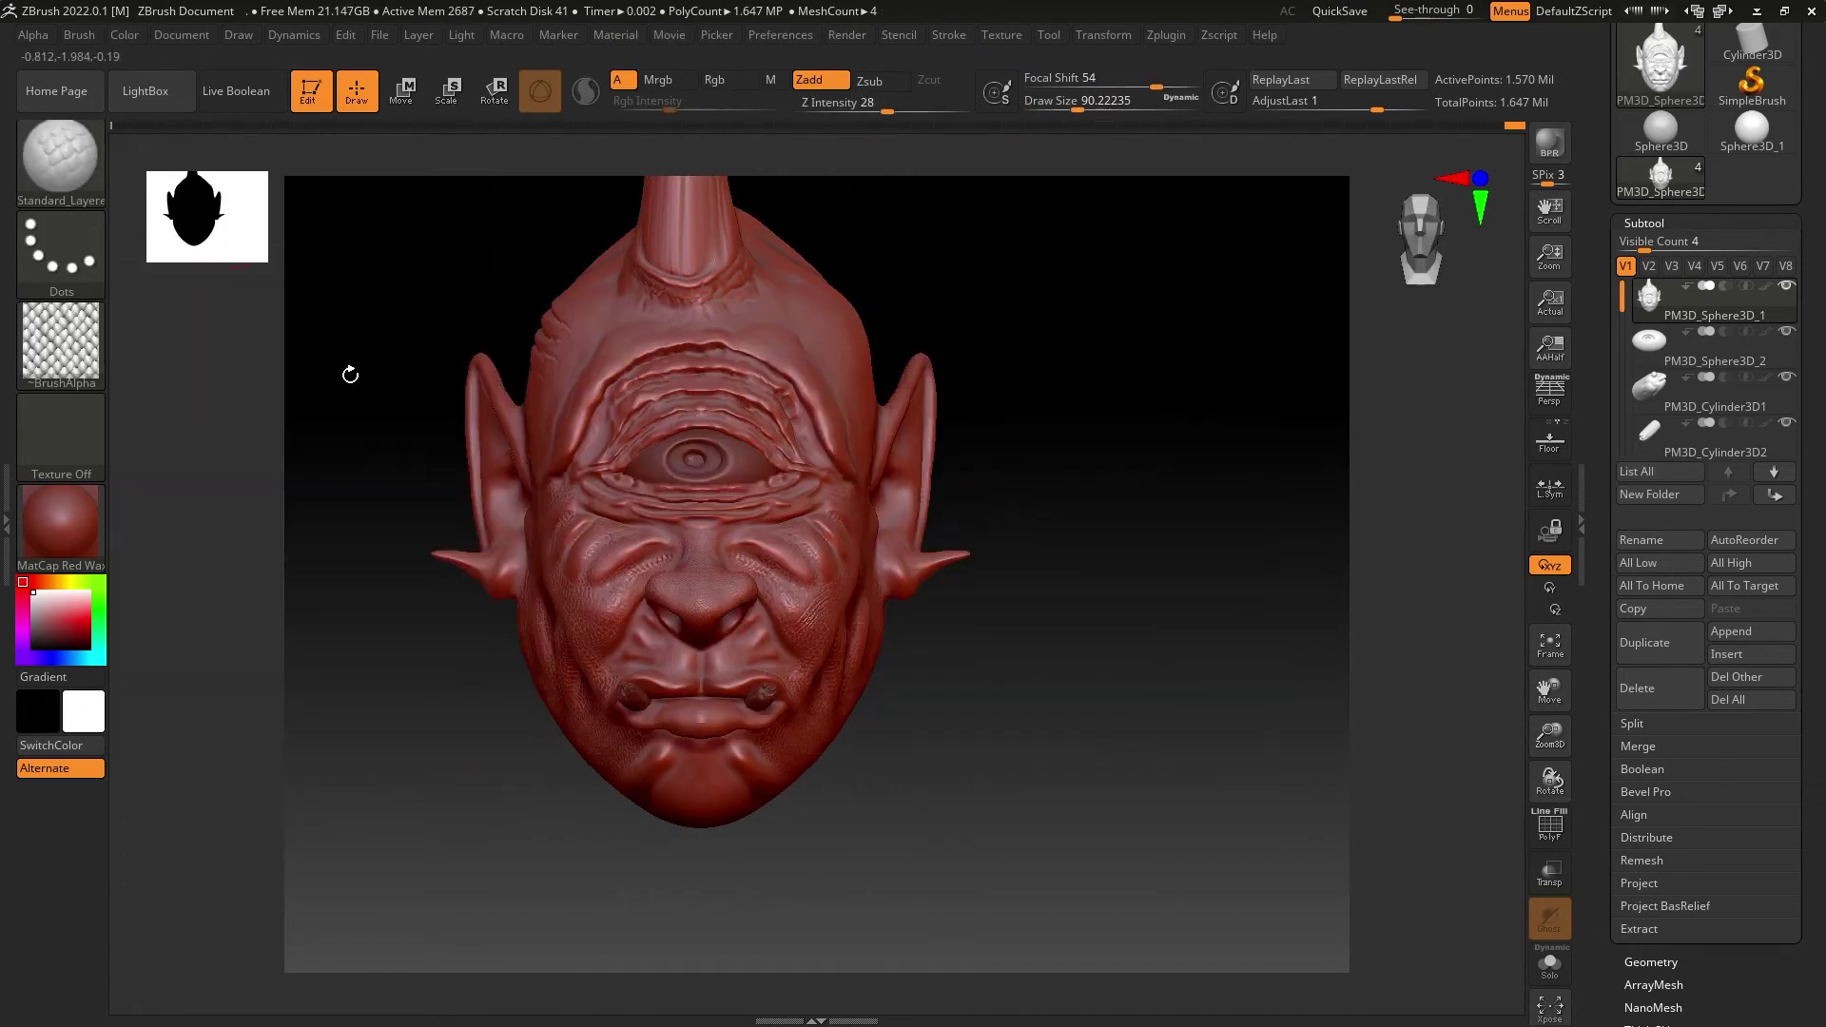
pyautogui.keyDown('alt'); pyautogui.moveTo(350, 375); pyautogui.dragTo(1071, 298, button='right'); pyautogui.keyUp('alt')
pyautogui.press('ctrl')
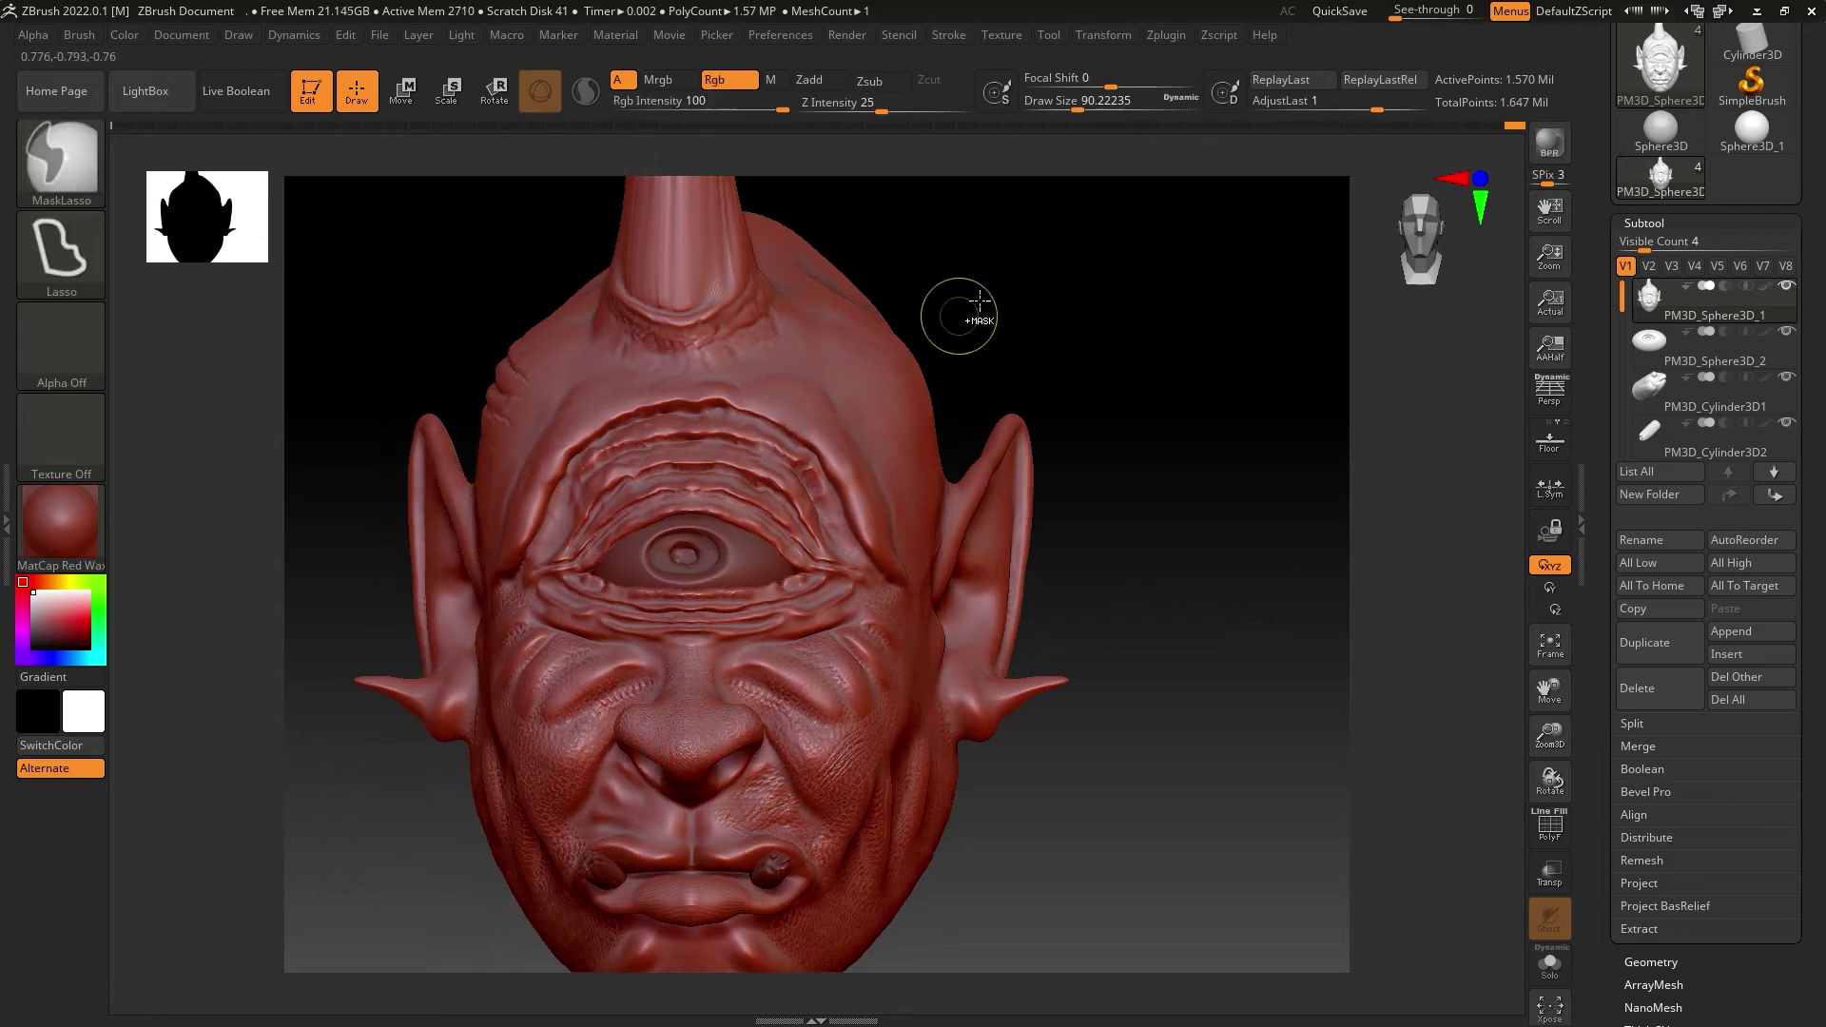
pyautogui.moveTo(1123, 88); pyautogui.dragTo(1117, 89)
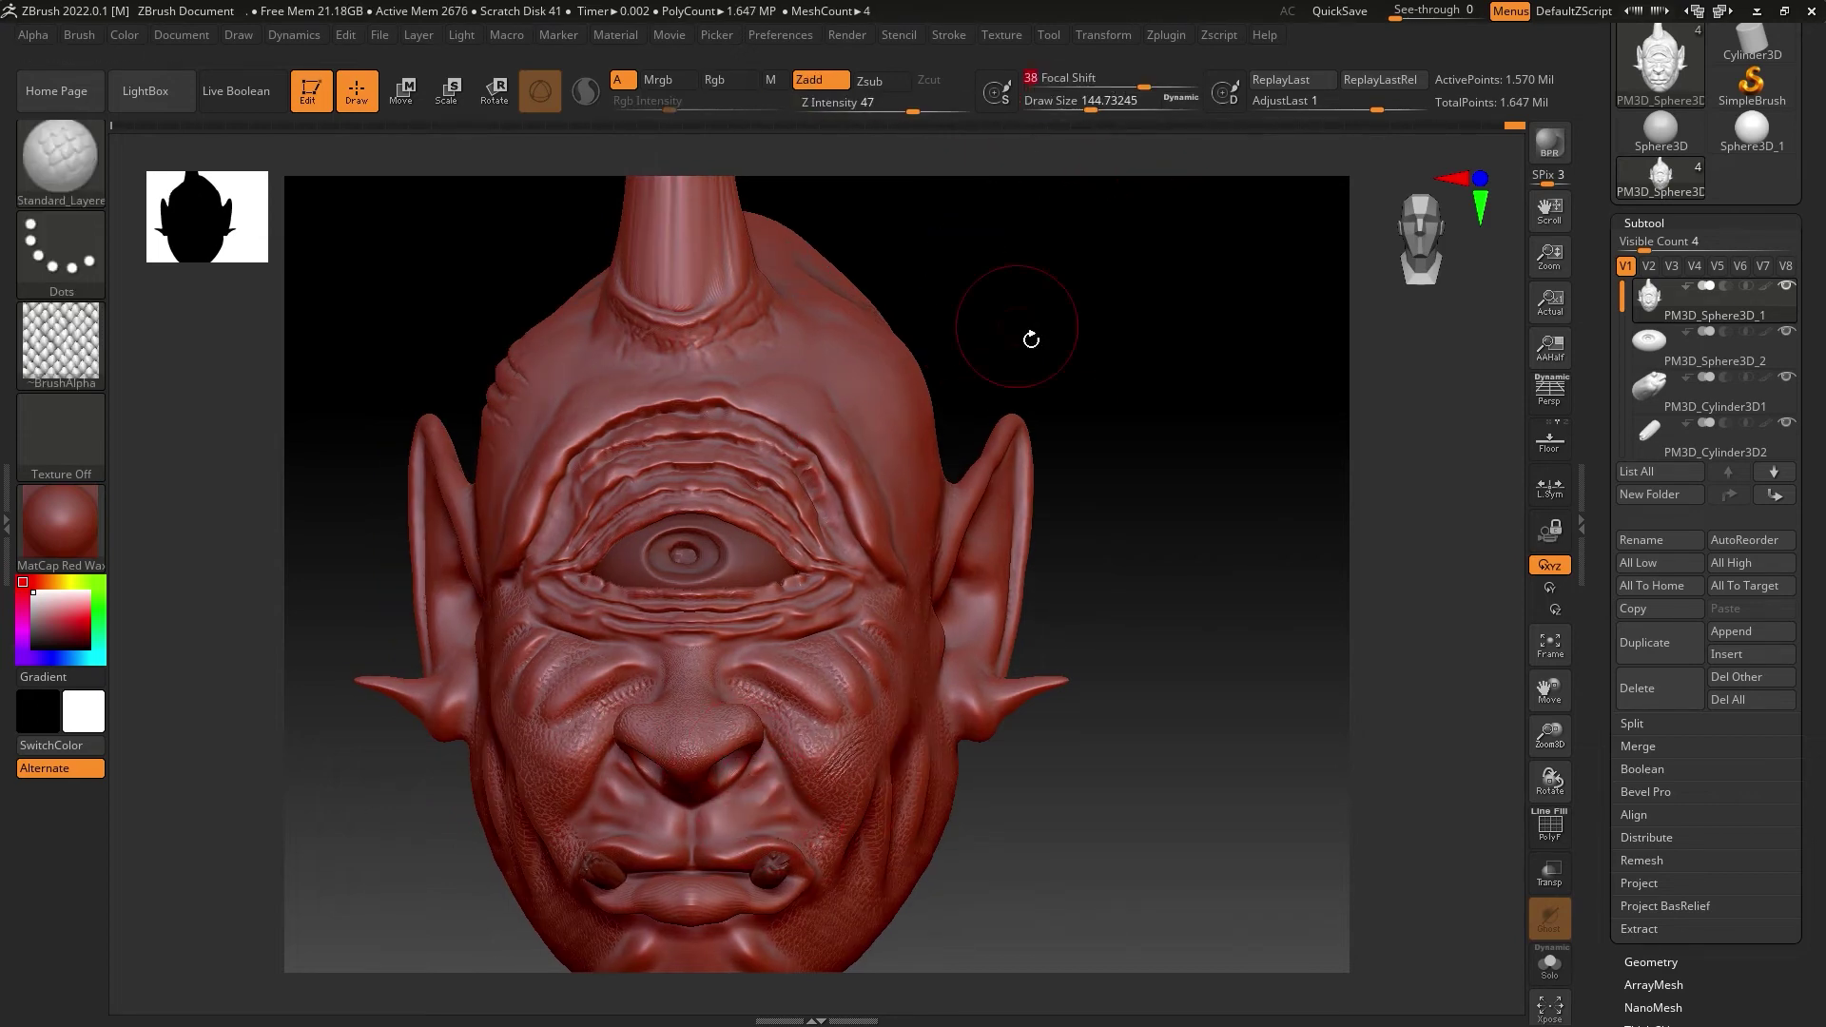
pyautogui.keyDown('shift'); pyautogui.moveTo(1032, 339); pyautogui.dragTo(835, 725); pyautogui.keyUp('shift')
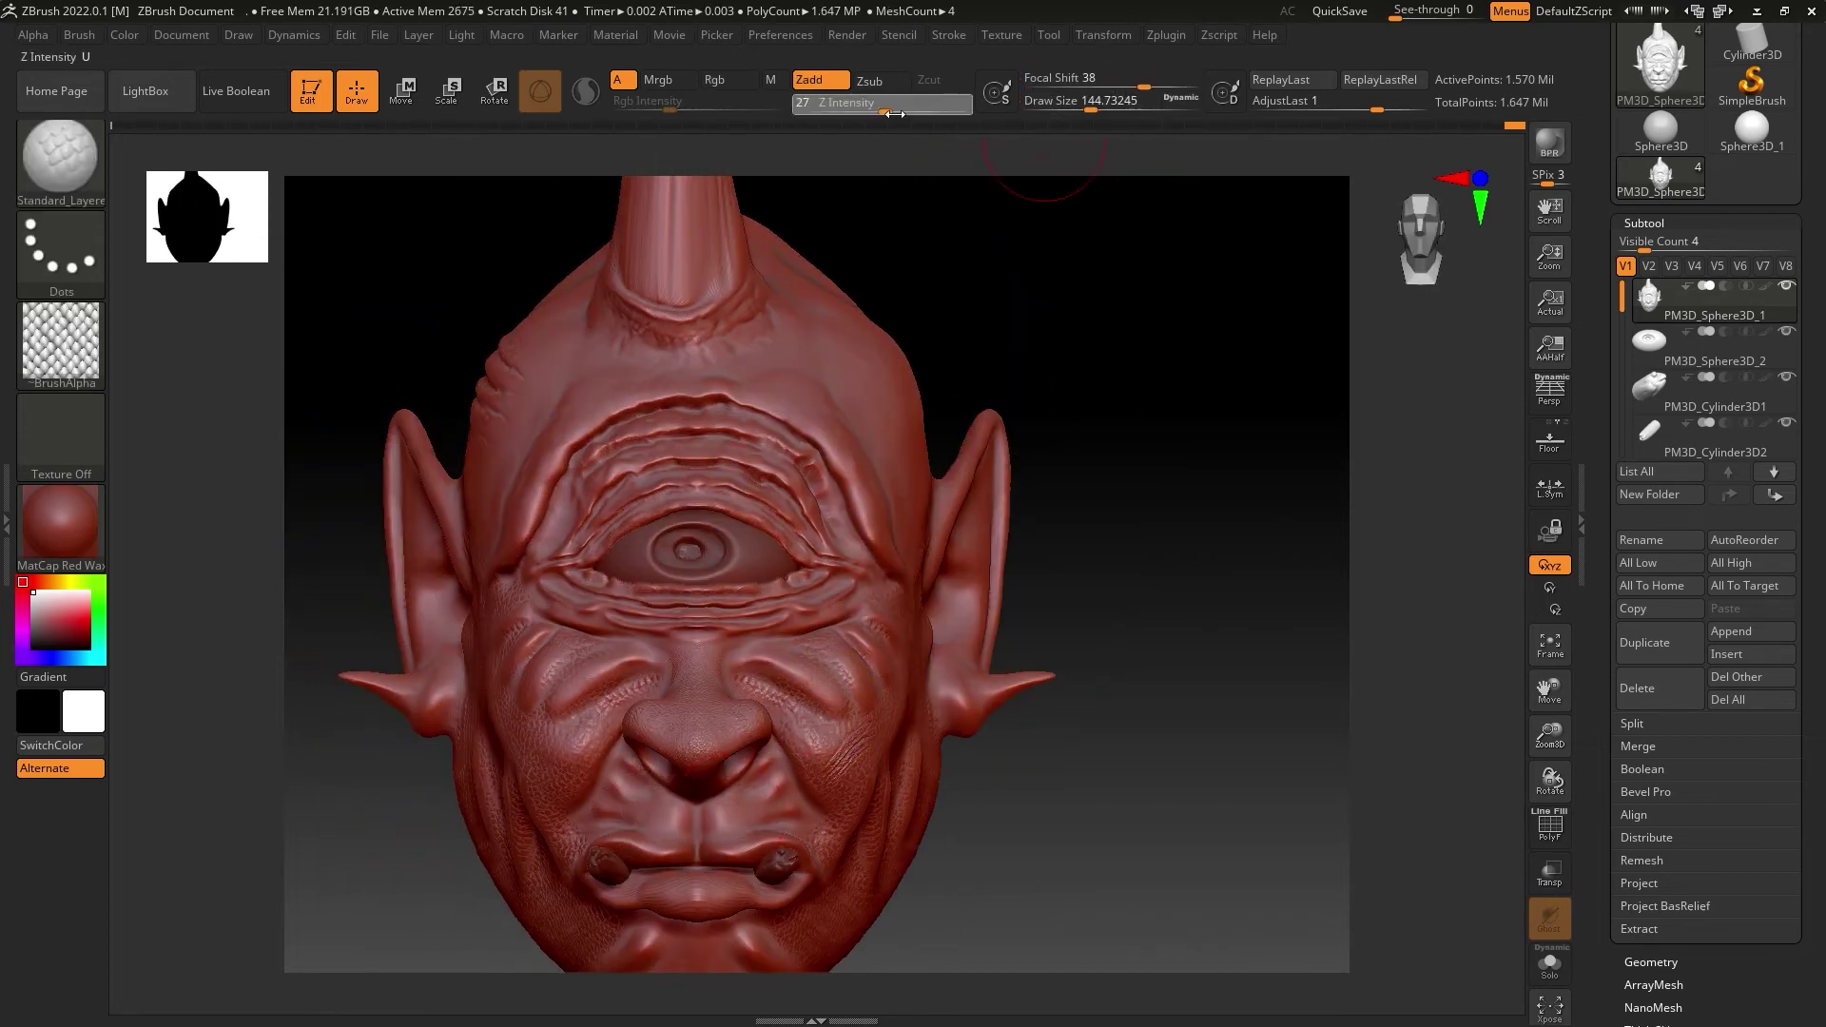
pyautogui.moveTo(708, 834); pyautogui.dragTo(708, 896, button='right')
pyautogui.moveTo(792, 944)
pyautogui.mouseDown(button='right')
pyautogui.moveTo(680, 866)
pyautogui.moveTo(724, 833)
pyautogui.mouseUp(button='right')
pyautogui.keyDown('shift'); pyautogui.moveTo(582, 861); pyautogui.dragTo(730, 607, button='right'); pyautogui.keyUp('shift')
# Step: Lasso-mask and texture the scalp and ear sides, smooth, and turn the alpha off
pyautogui.press('ctrl')
pyautogui.moveTo(985, 180); pyautogui.dragTo(1050, 434, button='right')
pyautogui.moveTo(1212, 304); pyautogui.dragTo(1277, 213, button='right')
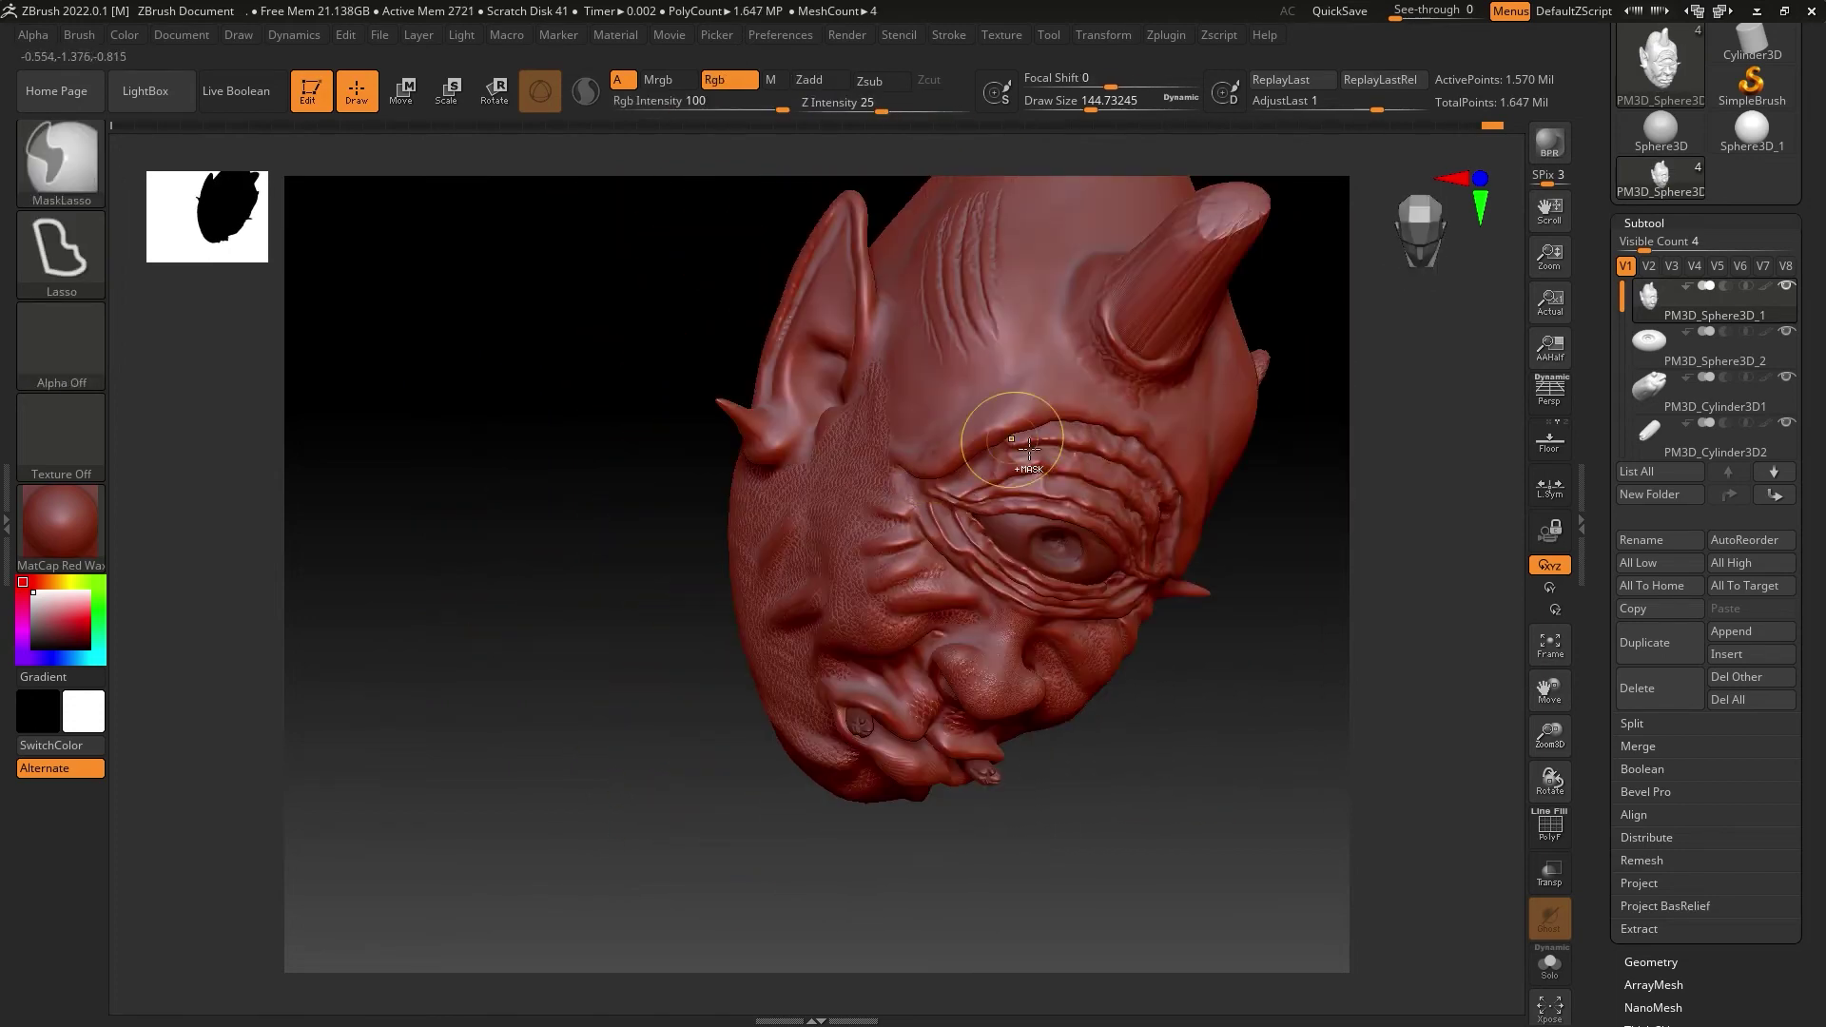
pyautogui.moveTo(1135, 444)
pyautogui.mouseDown(button='right')
pyautogui.moveTo(1068, 428)
pyautogui.moveTo(1141, 517)
pyautogui.moveTo(958, 293)
pyautogui.mouseUp(button='right')
pyautogui.press('shift')
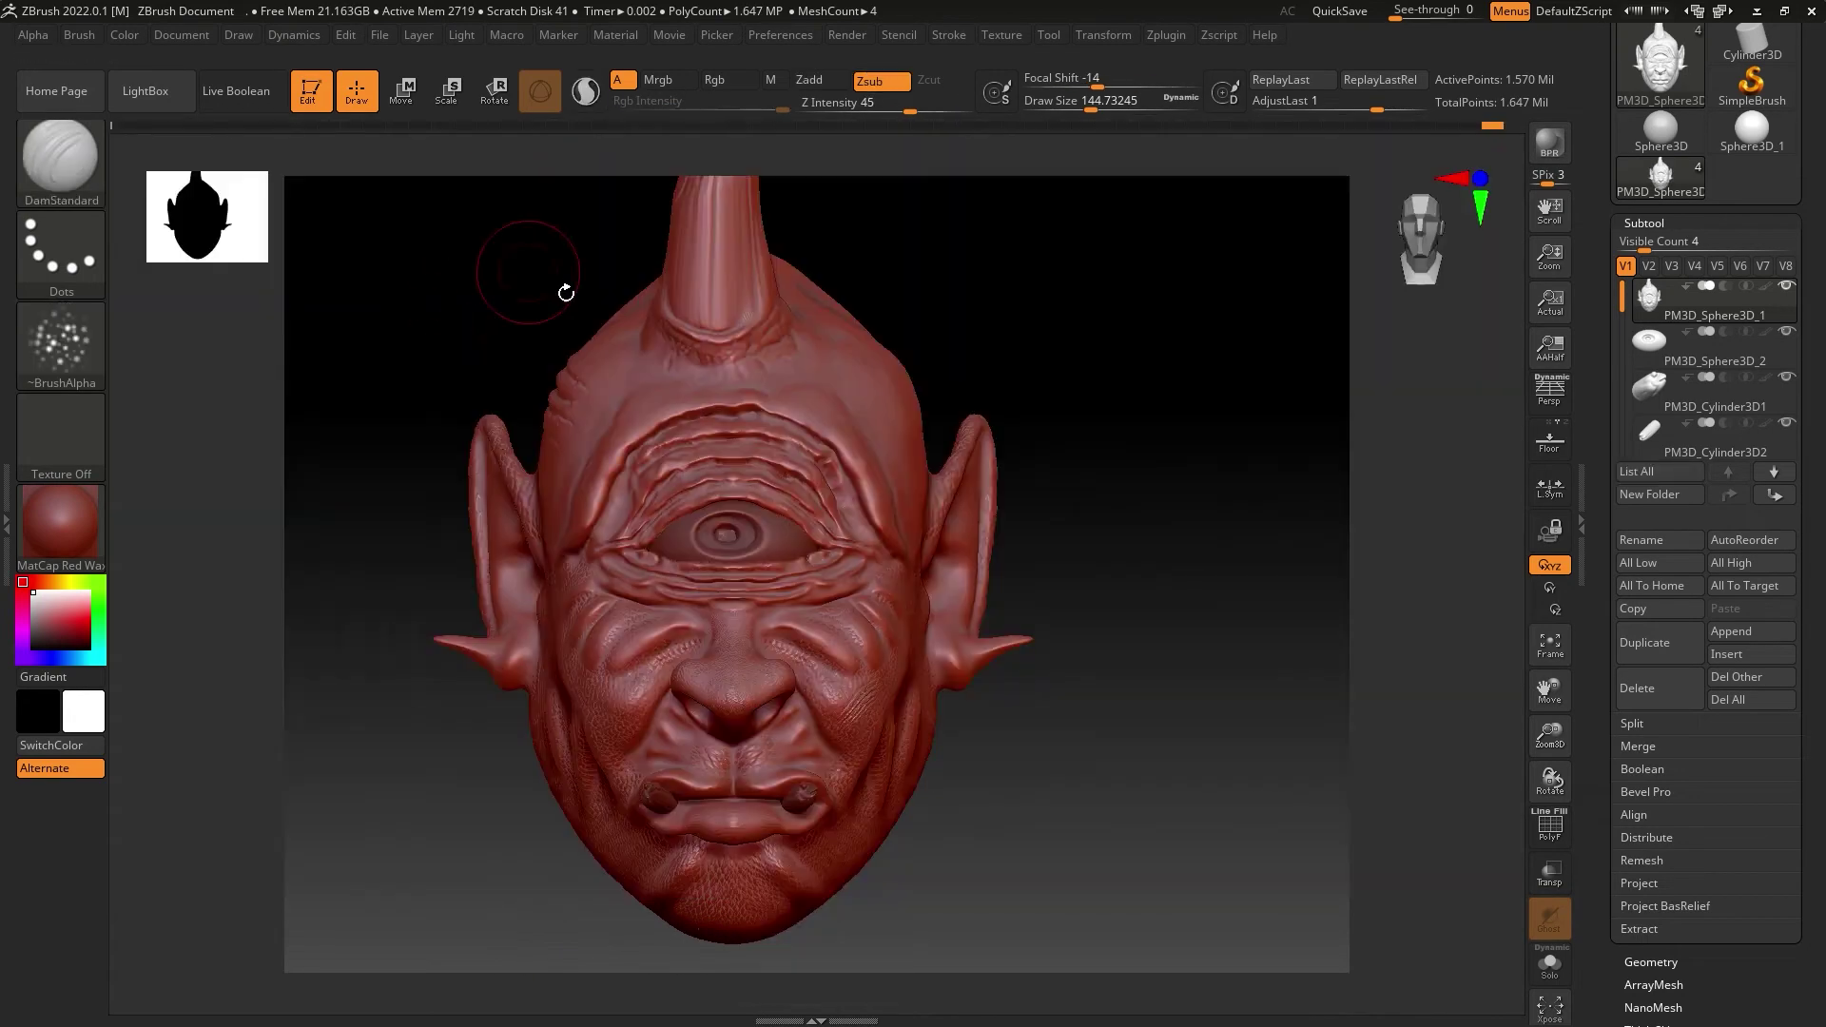
pyautogui.moveTo(566, 293)
pyautogui.mouseDown(button='right')
pyautogui.moveTo(950, 339)
pyautogui.moveTo(1219, 281)
pyautogui.moveTo(1094, 190)
pyautogui.mouseUp(button='right')
pyautogui.click(61, 342)
pyautogui.click(184, 355)
# Step: Shrink the brush to about 29, line up a front view, and choose ClayBuildup
pyautogui.moveTo(1103, 111); pyautogui.dragTo(1047, 117)
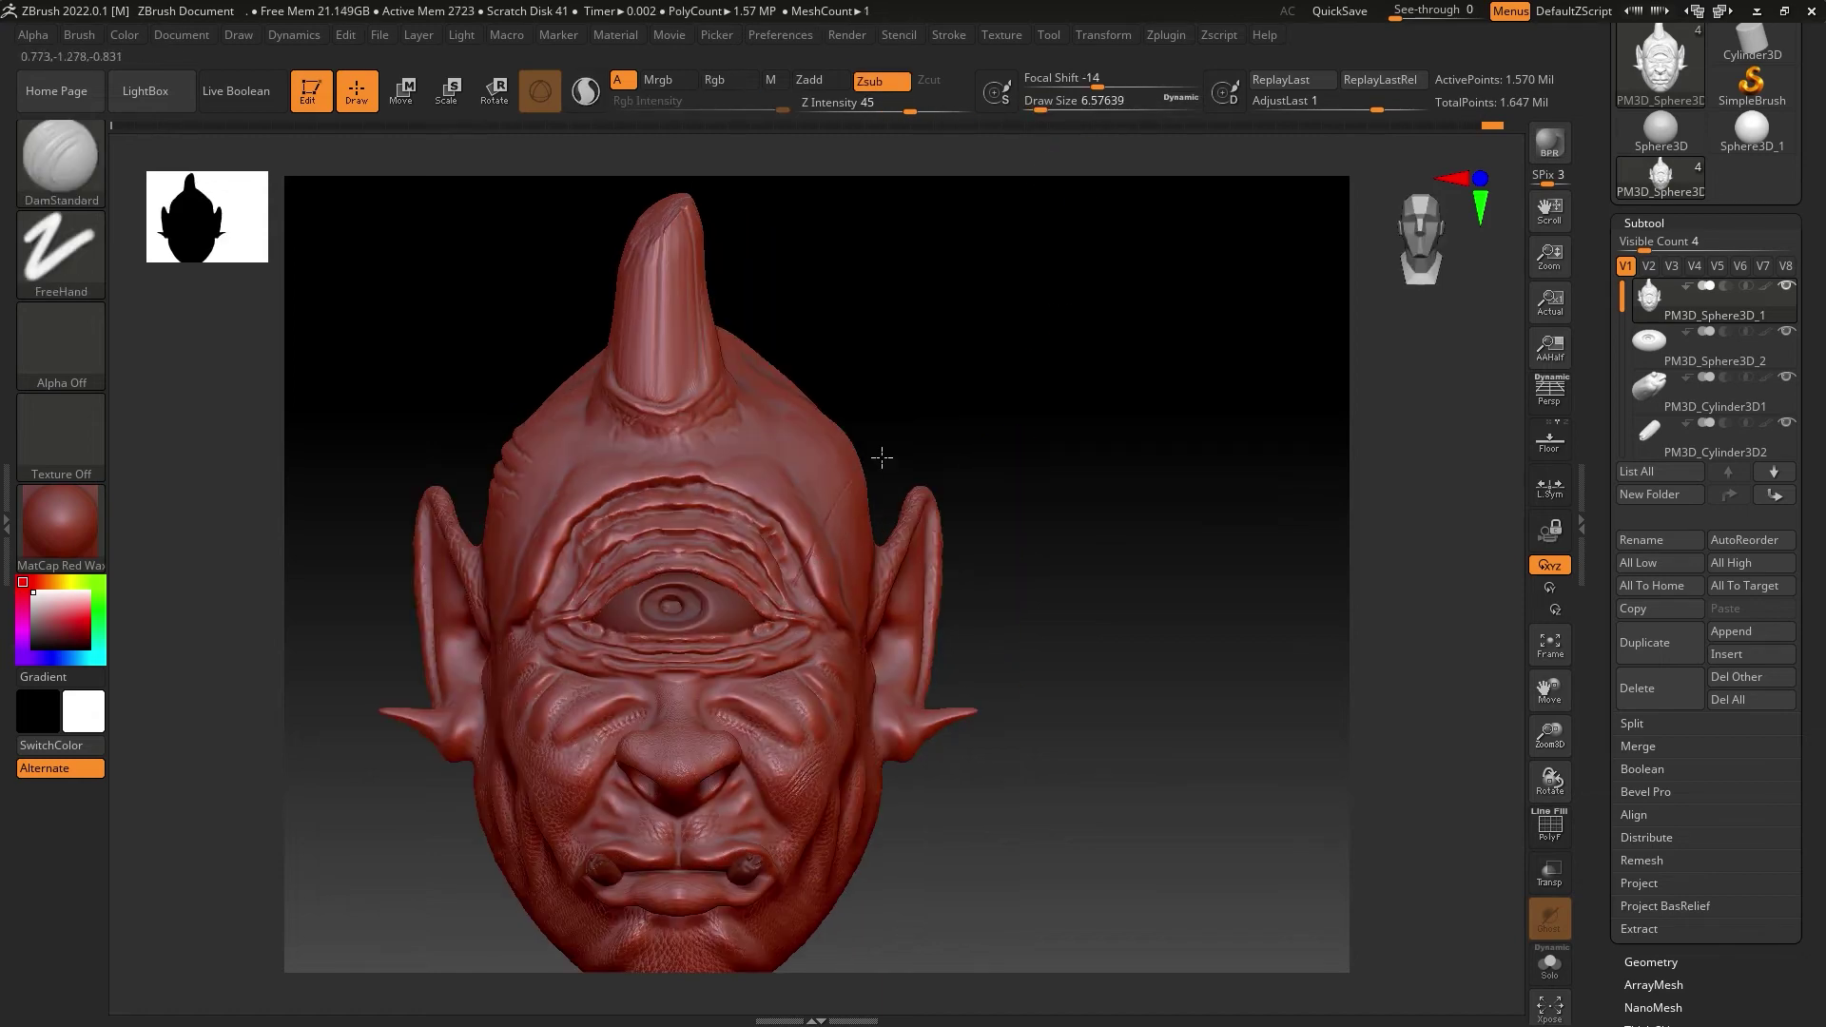
pyautogui.moveTo(881, 458); pyautogui.dragTo(1009, 371, button='right')
pyautogui.moveTo(828, 556); pyautogui.dragTo(794, 624, button='right')
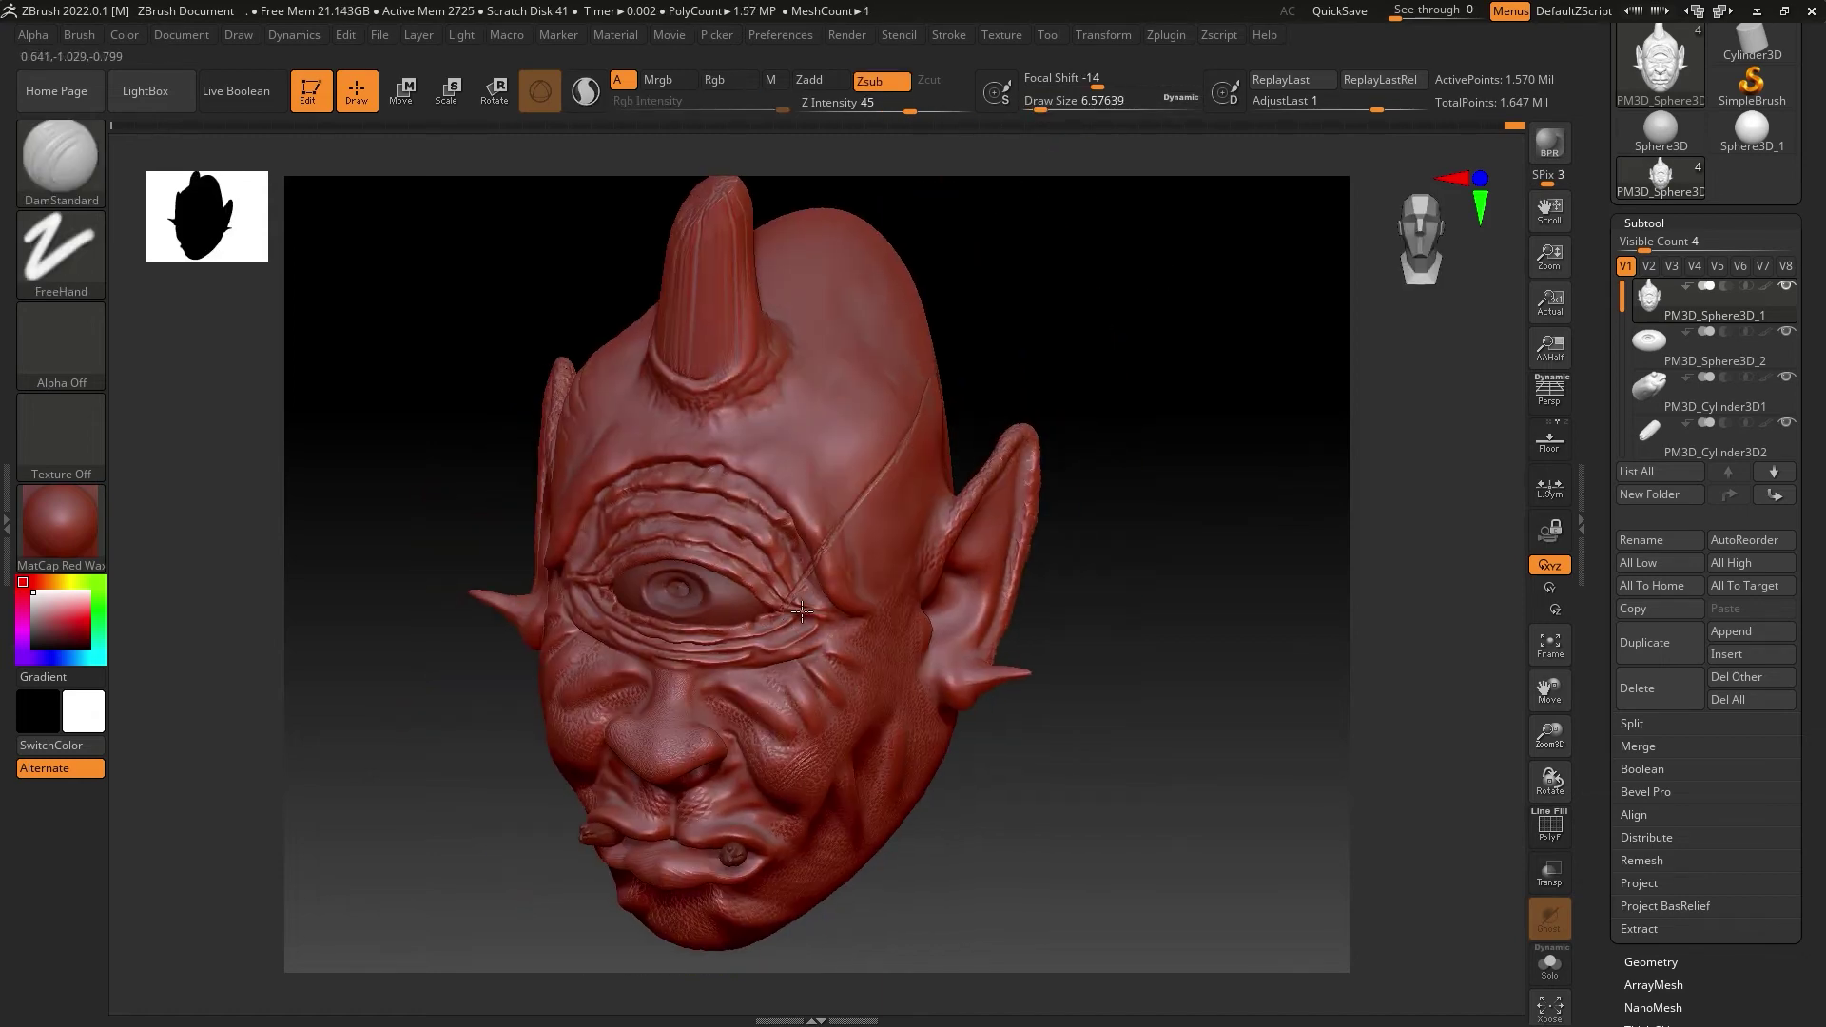
pyautogui.moveTo(859, 519)
pyautogui.mouseDown(button='right')
pyautogui.moveTo(1046, 314)
pyautogui.moveTo(1015, 375)
pyautogui.mouseUp(button='right')
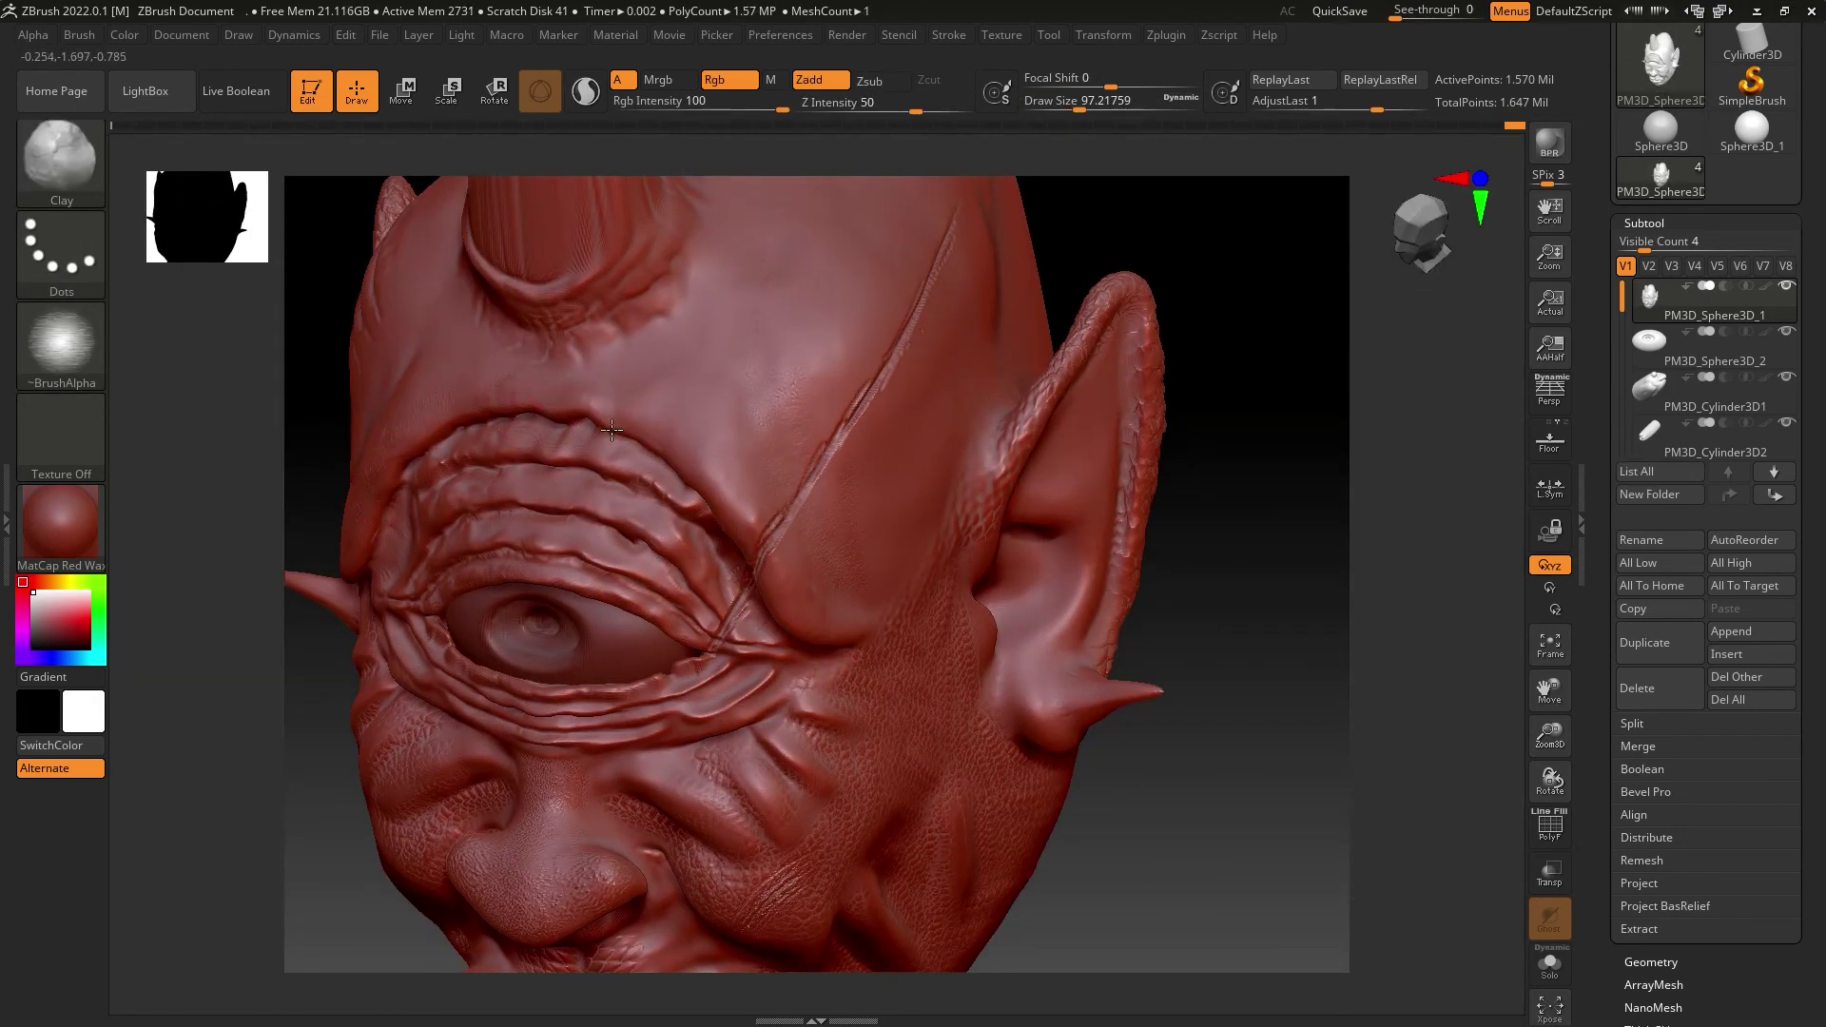
pyautogui.press('b')
pyautogui.press('c')
pyautogui.press('b')
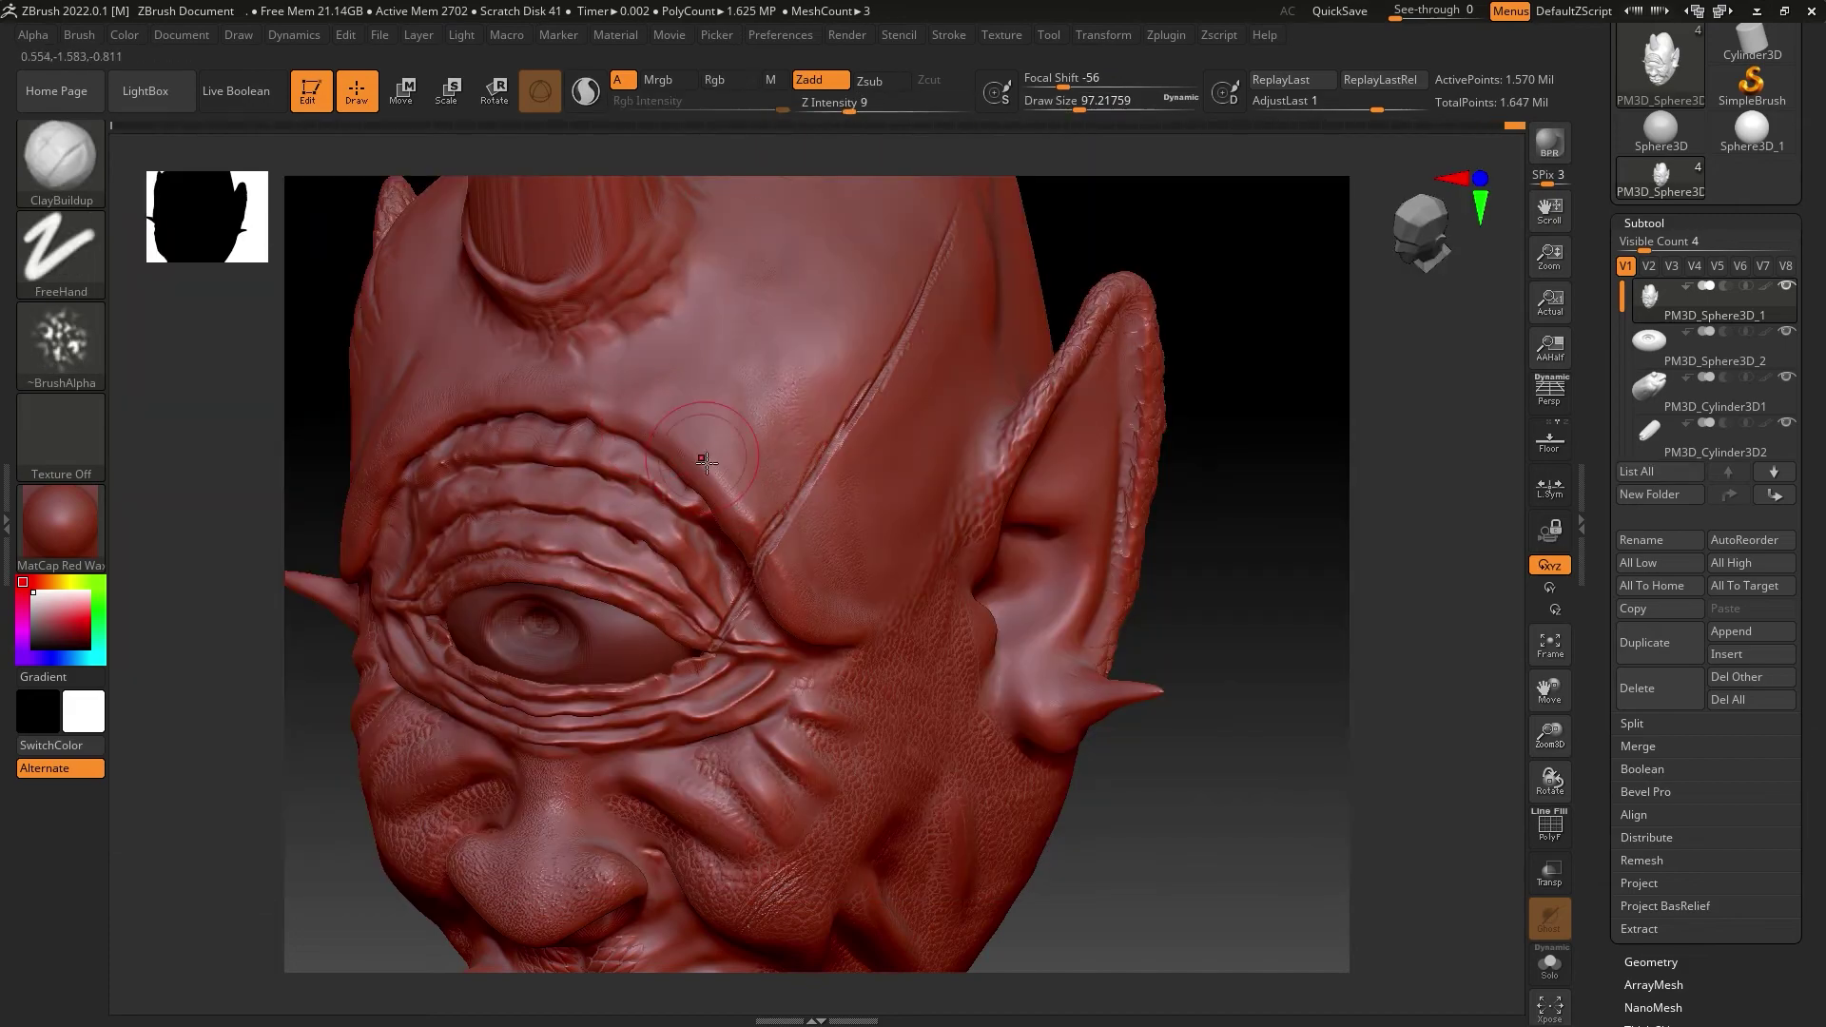
# Step: Turn the head toward the forehead side and switch to a crease brush that carves inward
pyautogui.moveTo(1147, 262); pyautogui.dragTo(676, 444)
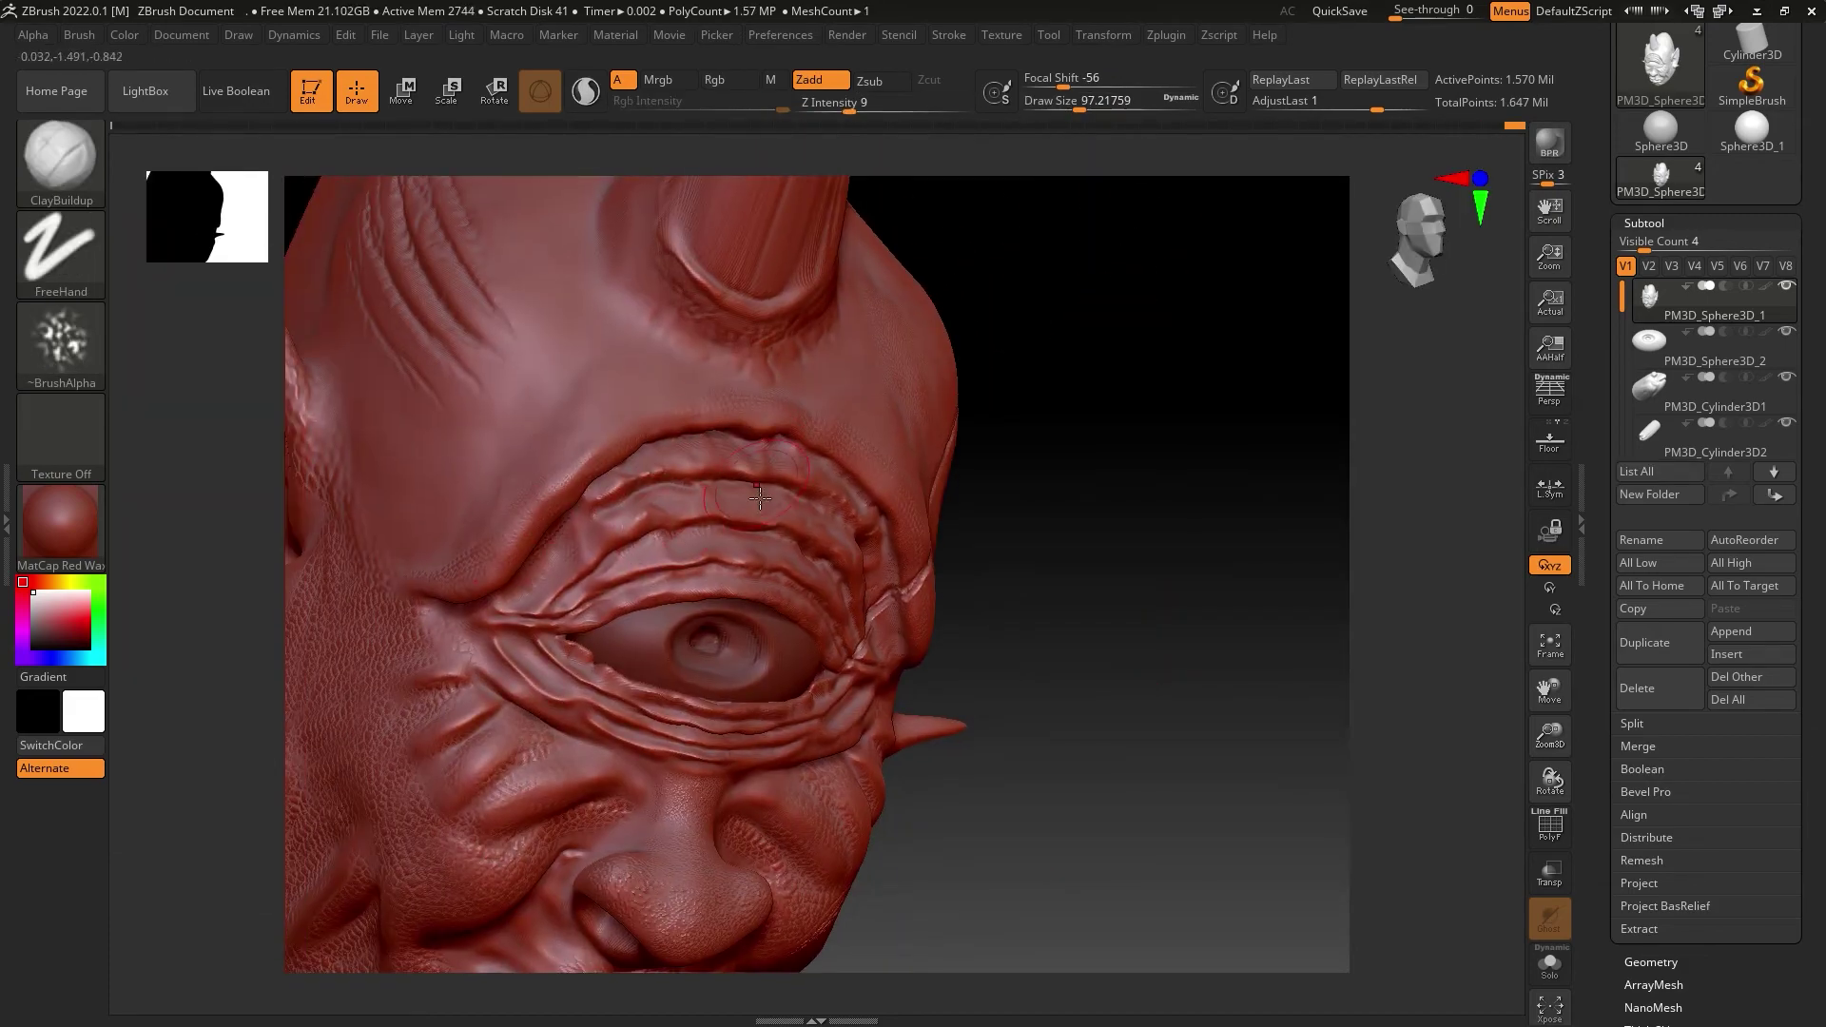
pyautogui.moveTo(760, 497); pyautogui.dragTo(890, 539)
pyautogui.moveTo(653, 571); pyautogui.dragTo(658, 676, button='right')
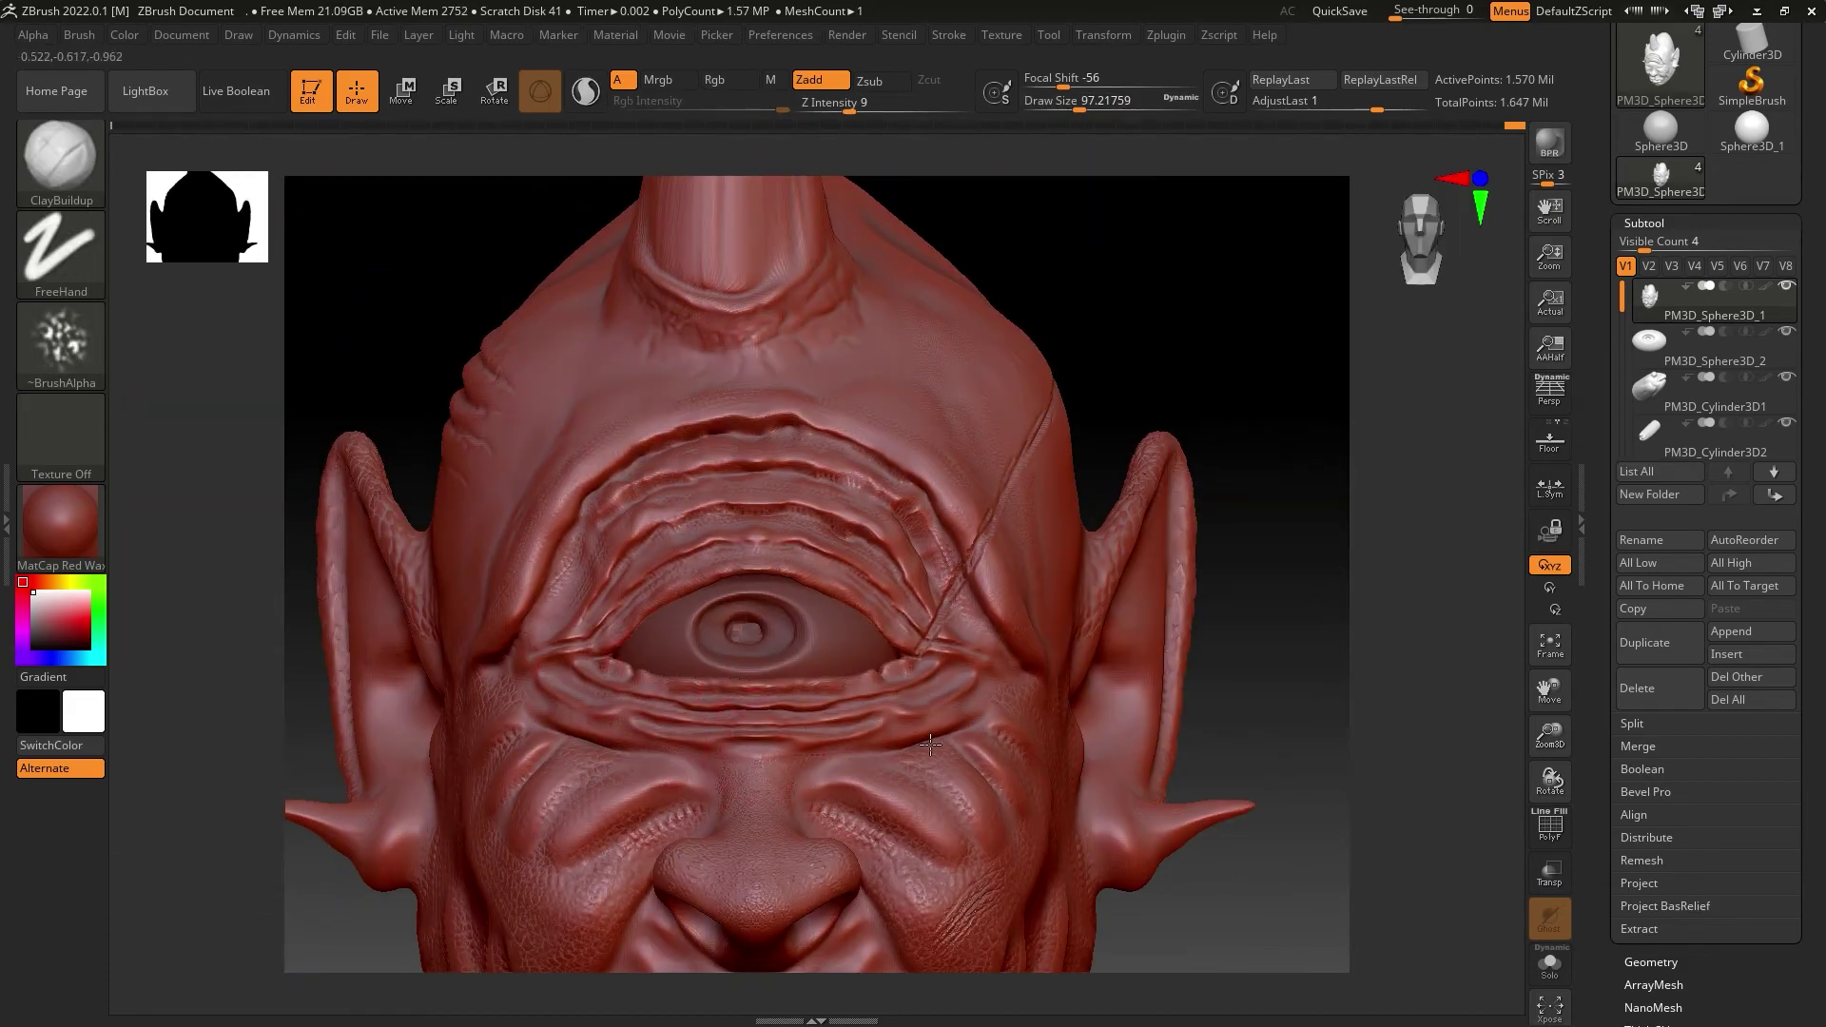
pyautogui.moveTo(935, 544); pyautogui.dragTo(804, 430, button='right')
pyautogui.press('b')
pyautogui.press('d')
pyautogui.press('s')
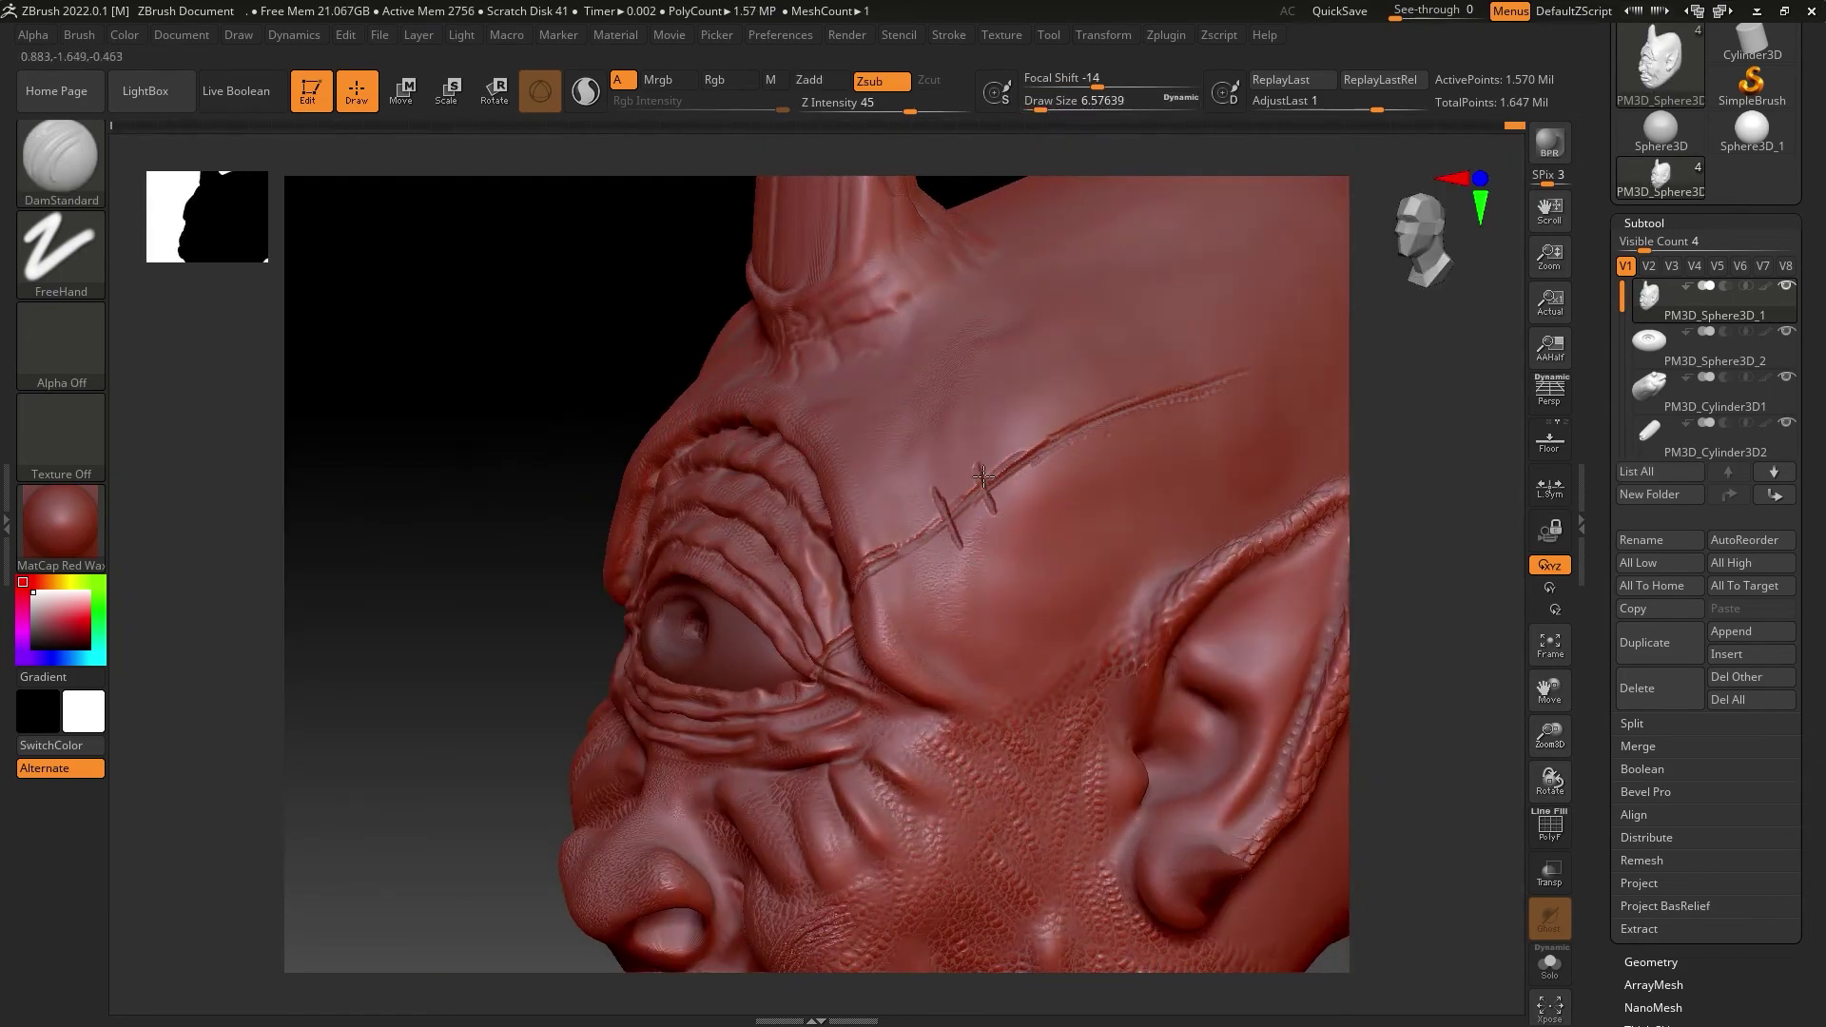
# Step: Carve the stitched scar seam diagonally across the forehead beside the horn
pyautogui.moveTo(989, 484)
pyautogui.mouseDown(button='right')
pyautogui.moveTo(1040, 375)
pyautogui.moveTo(890, 564)
pyautogui.moveTo(930, 527)
pyautogui.mouseUp(button='right')
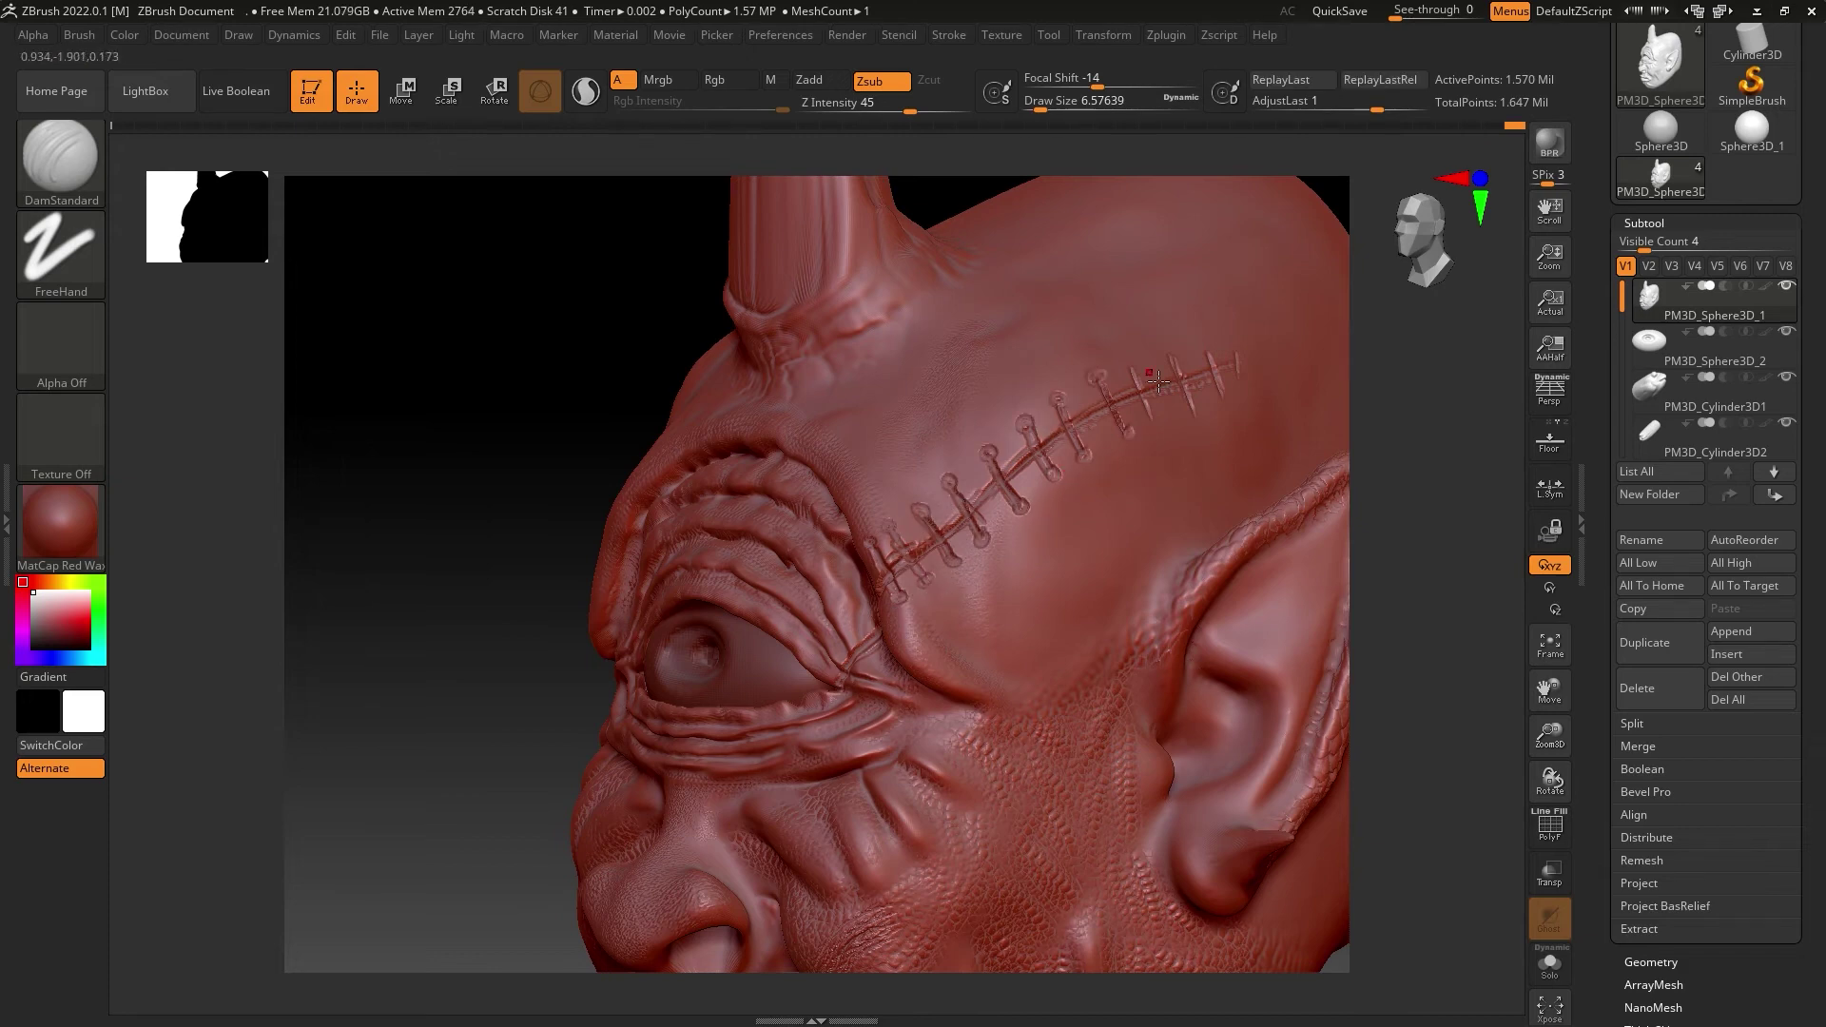
pyautogui.moveTo(688, 387)
pyautogui.keyDown('shift'); pyautogui.mouseDown(button='right')
pyautogui.moveTo(856, 351)
pyautogui.moveTo(908, 560)
pyautogui.mouseUp(button='right'); pyautogui.keyUp('shift')
pyautogui.press('b')
pyautogui.press('c')
pyautogui.press('b')
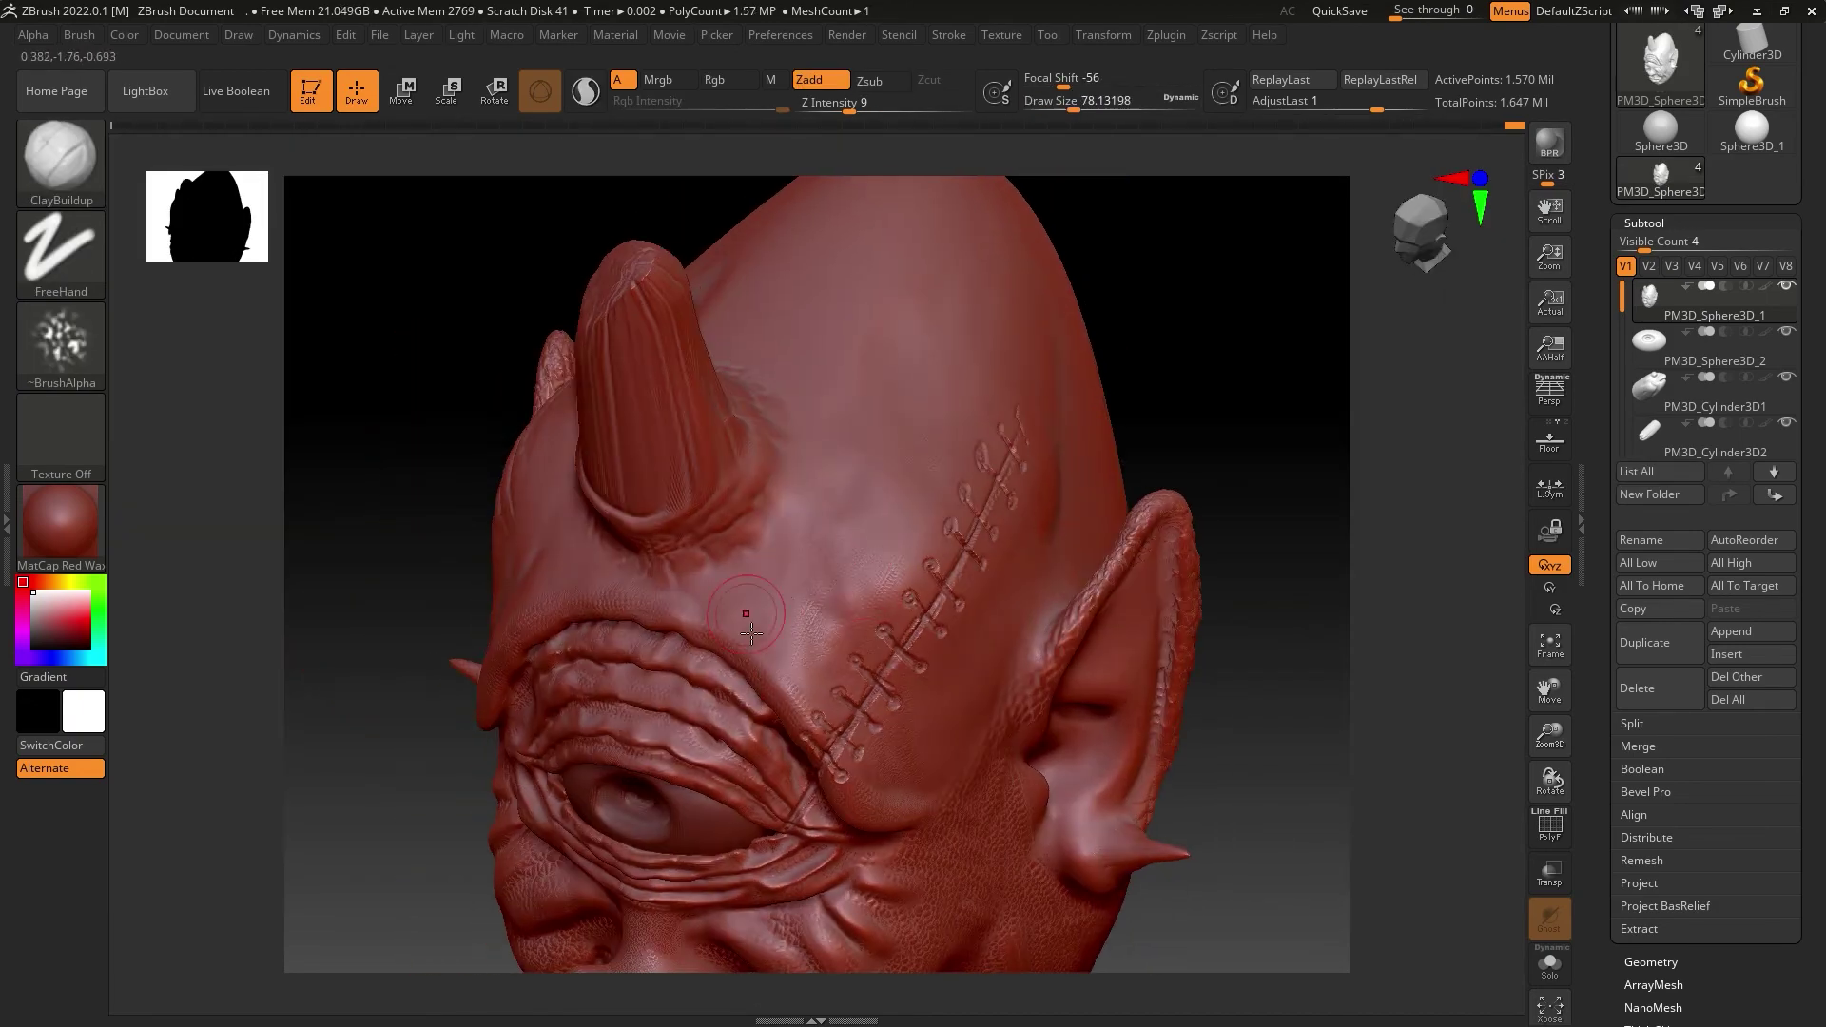
# Step: Rotate the head to view its other side
pyautogui.moveTo(865, 768); pyautogui.dragTo(695, 569, button='right')
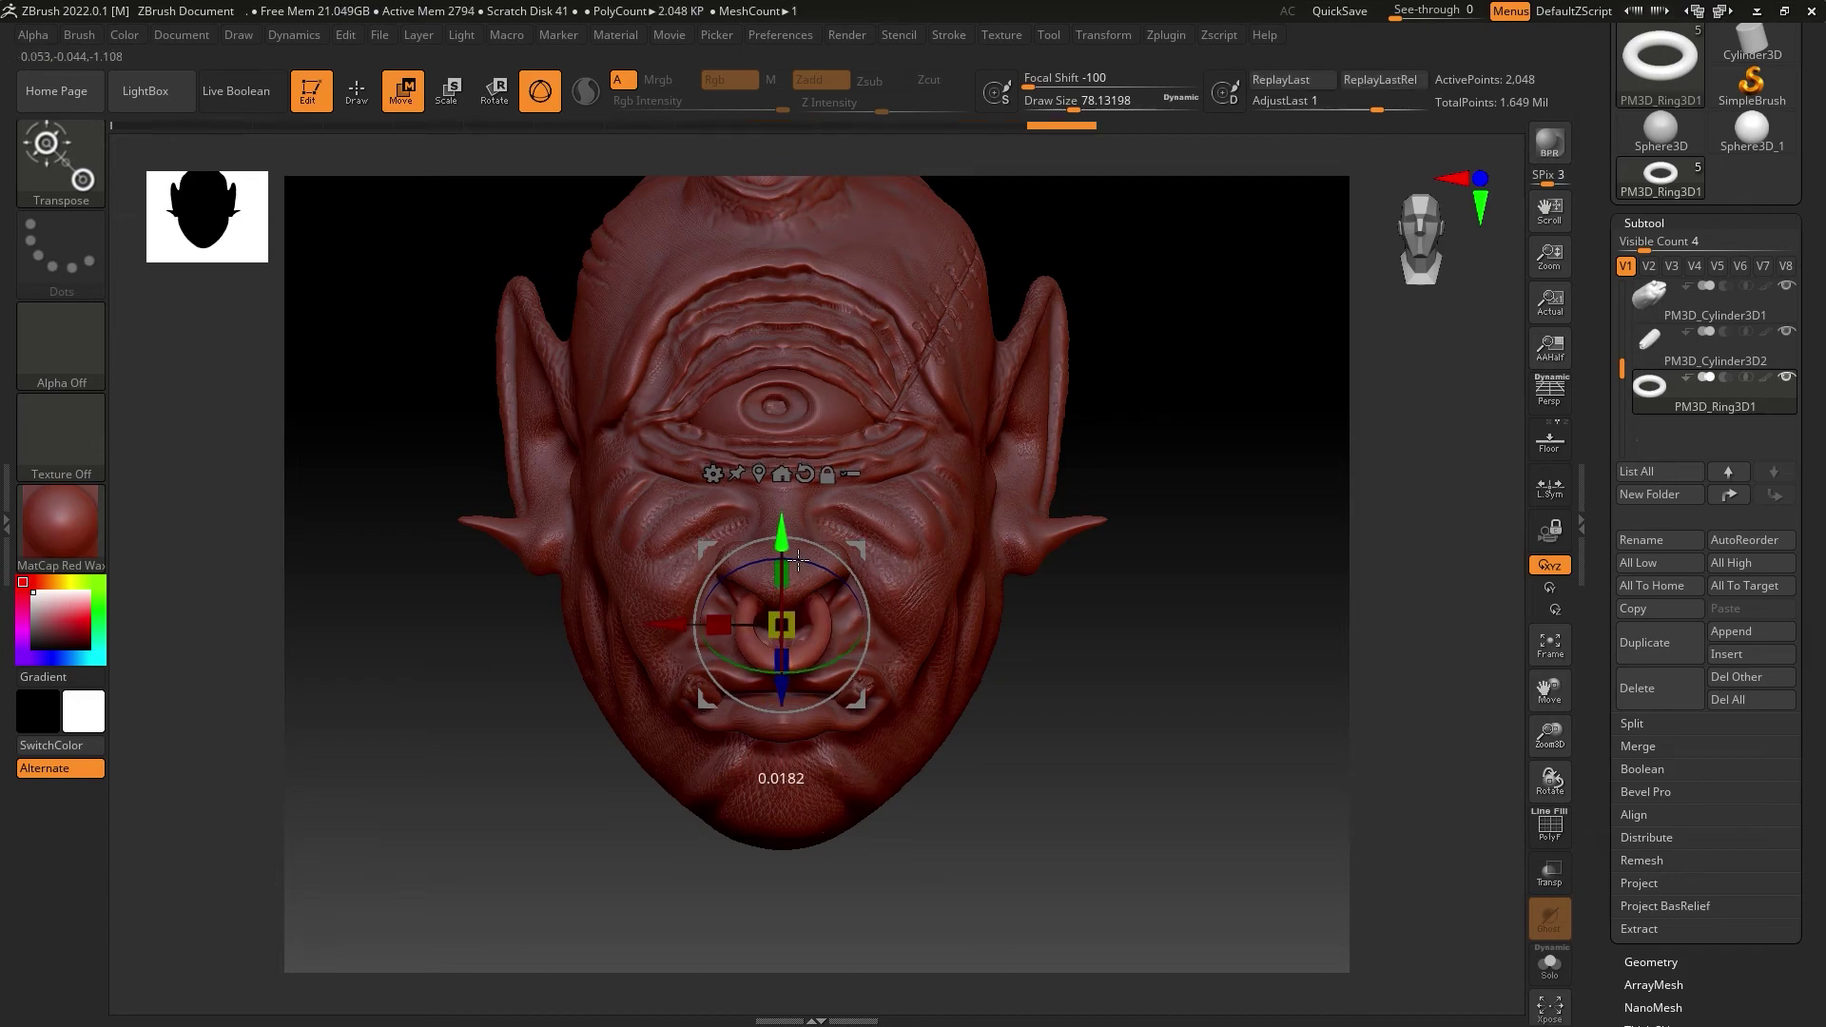
# Step: Leave Transpose with the ring set through the nose and open the materials list
pyautogui.press('1')
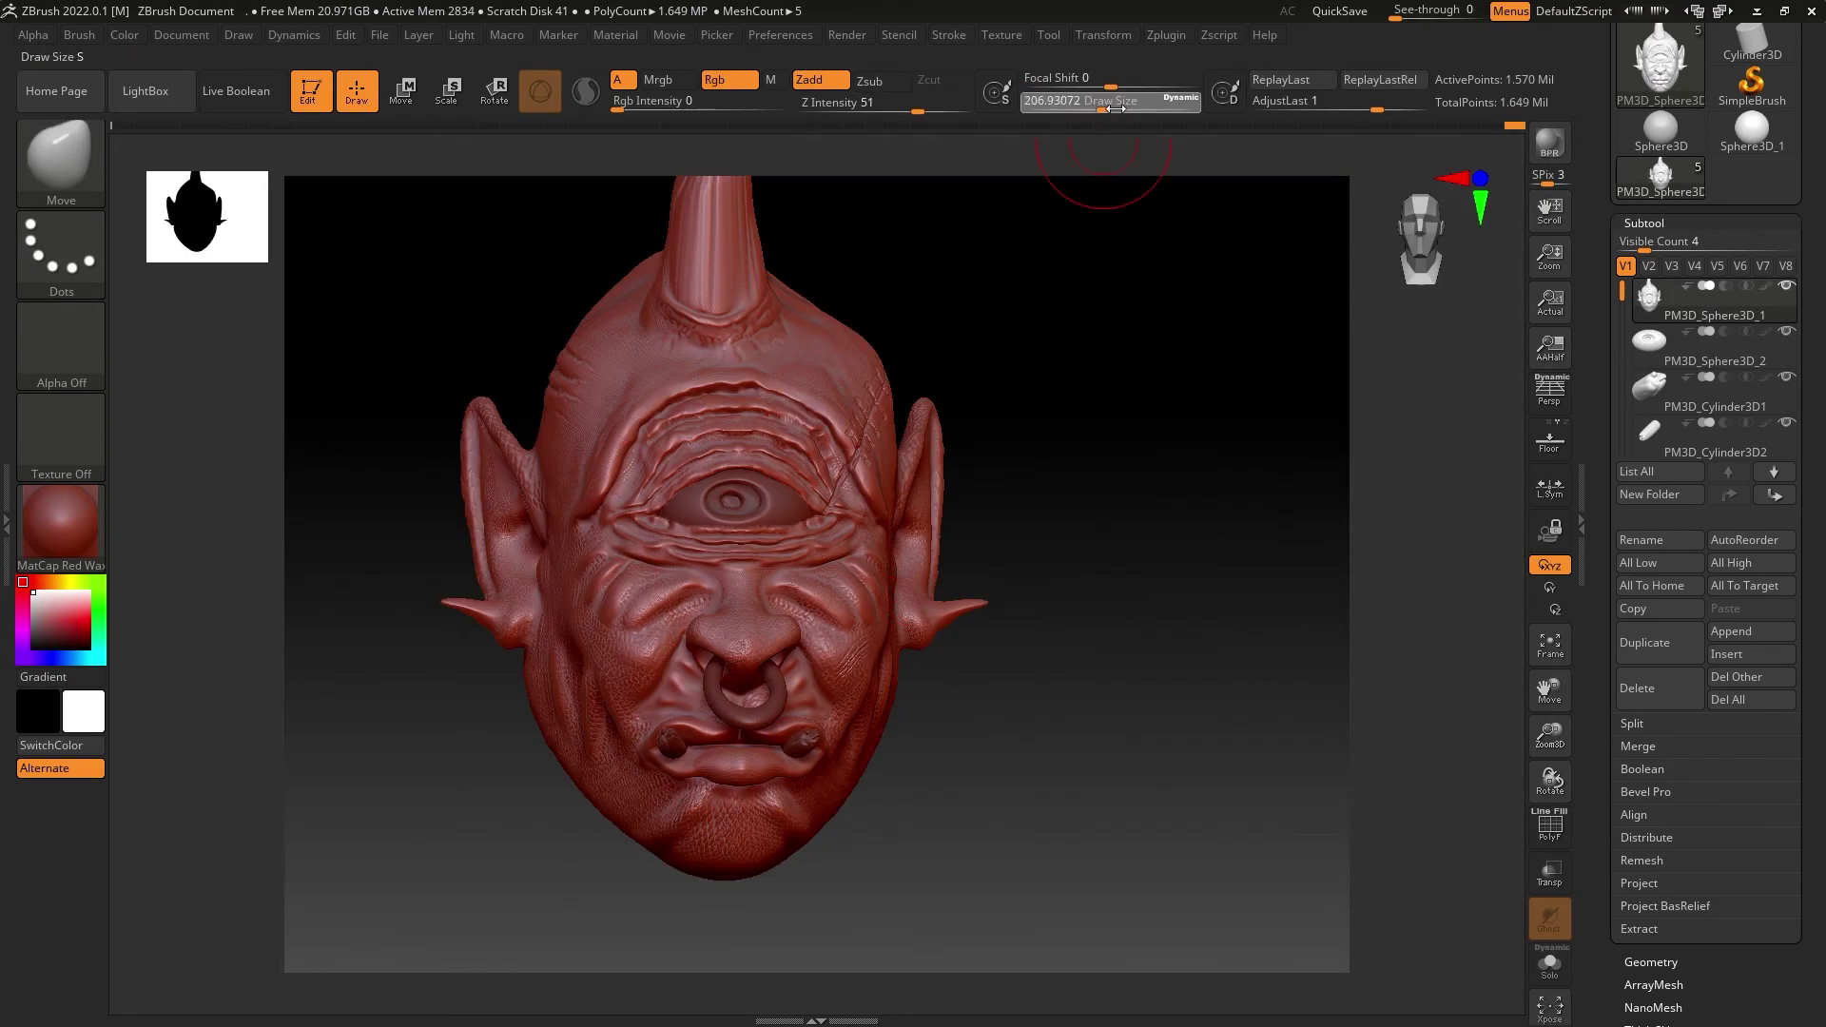
pyautogui.moveTo(907, 686); pyautogui.dragTo(937, 686, button='right')
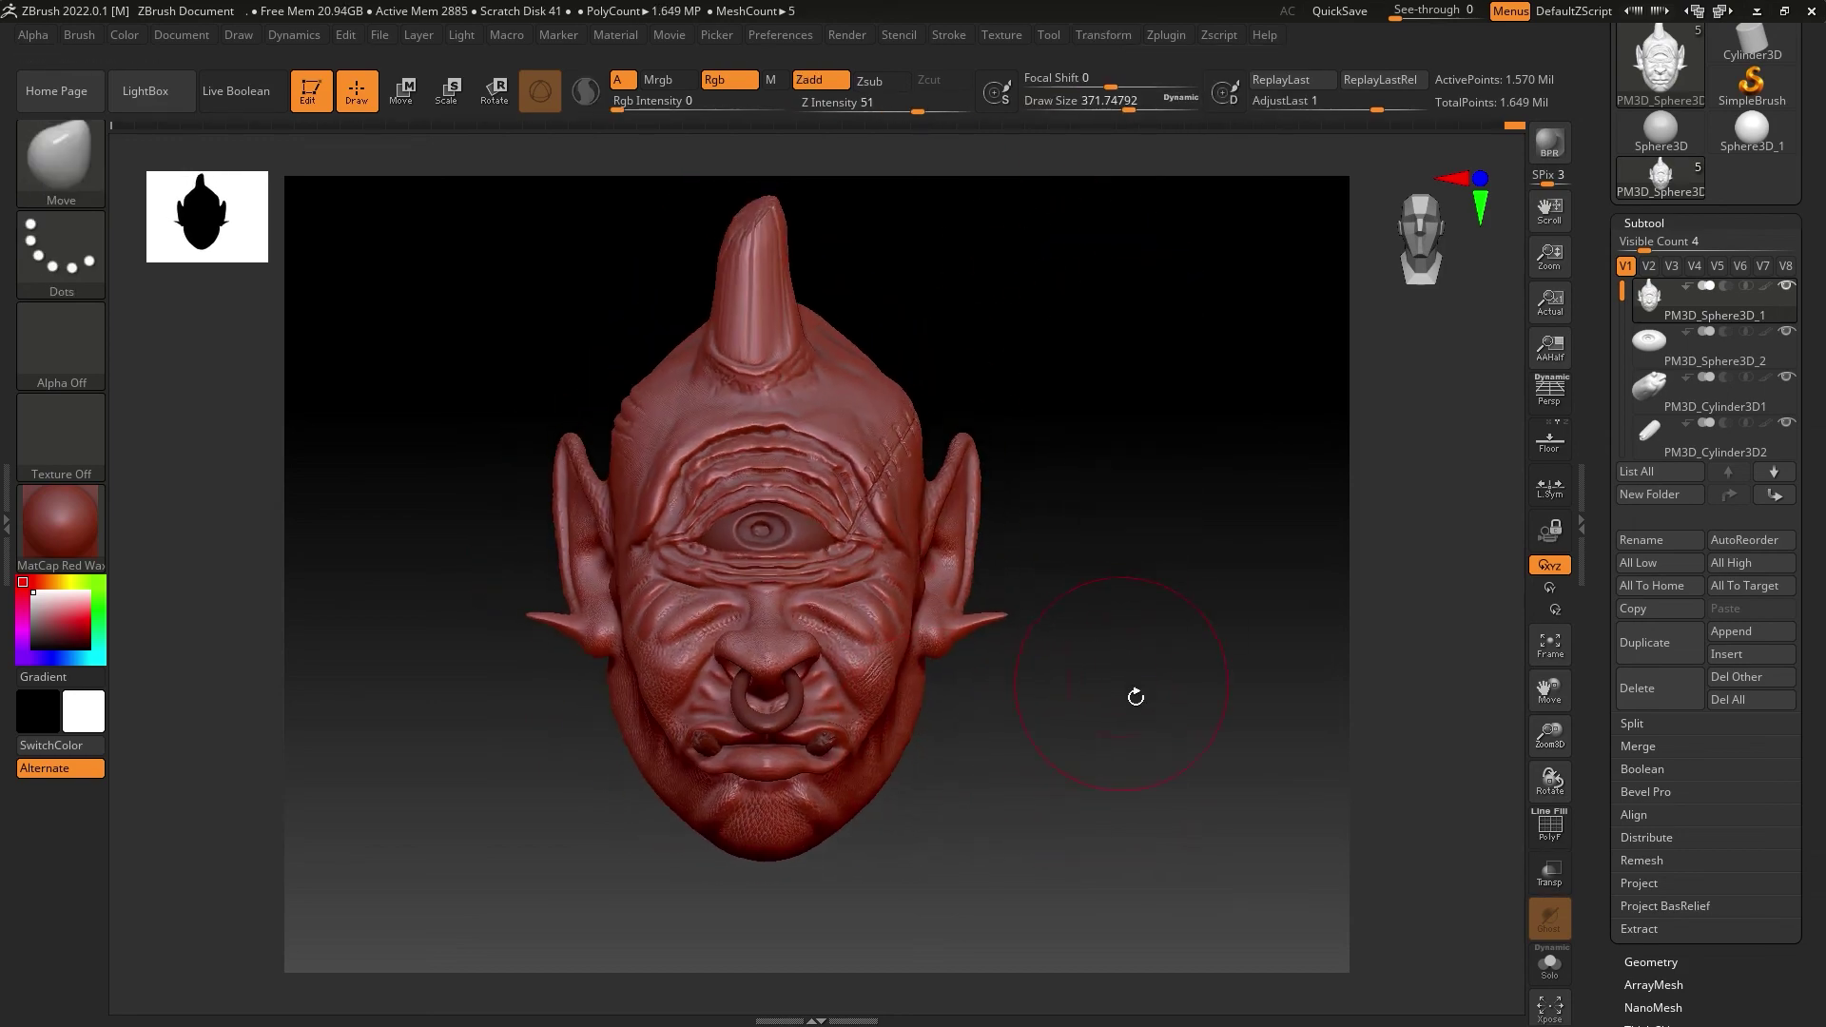
pyautogui.click(60, 523)
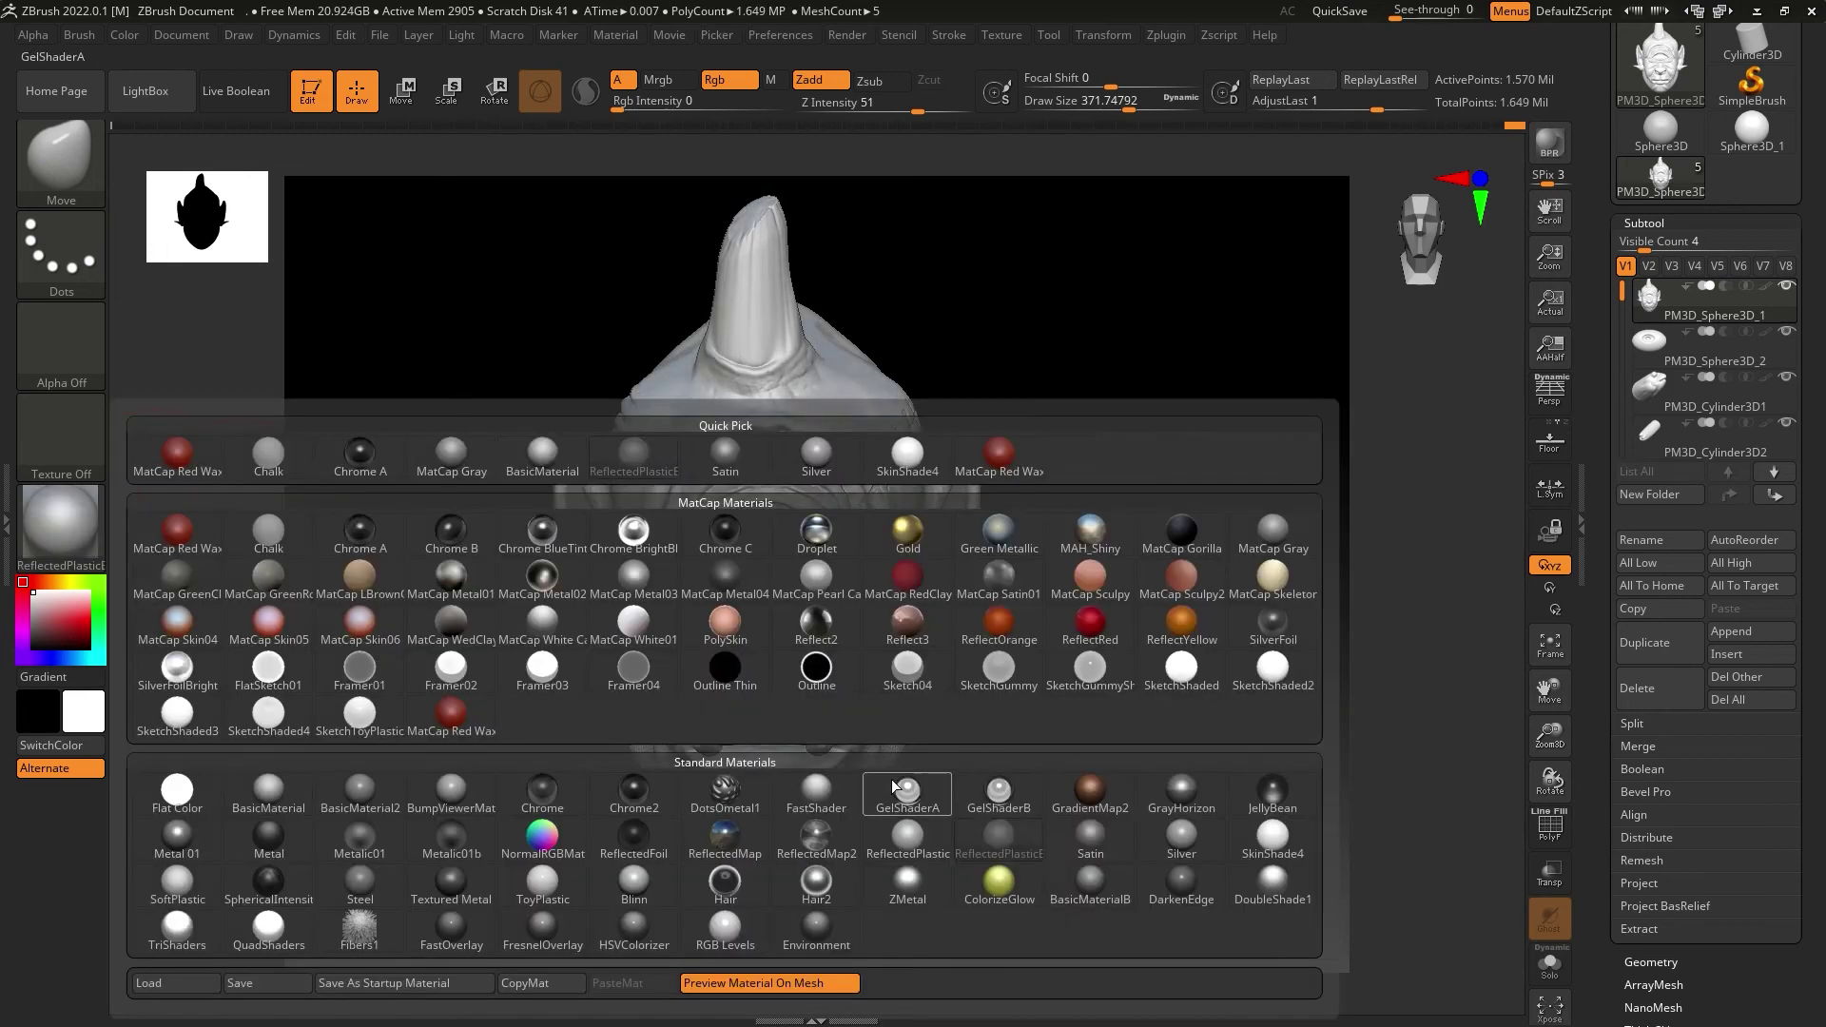
# Step: Replace the red wax with the grey BumpViewerMat material on the head and ring
pyautogui.click(1090, 877)
pyautogui.moveTo(1020, 510)
pyautogui.mouseDown(button='right')
pyautogui.moveTo(801, 624)
pyautogui.moveTo(1011, 314)
pyautogui.mouseUp(button='right')
pyautogui.click(59, 523)
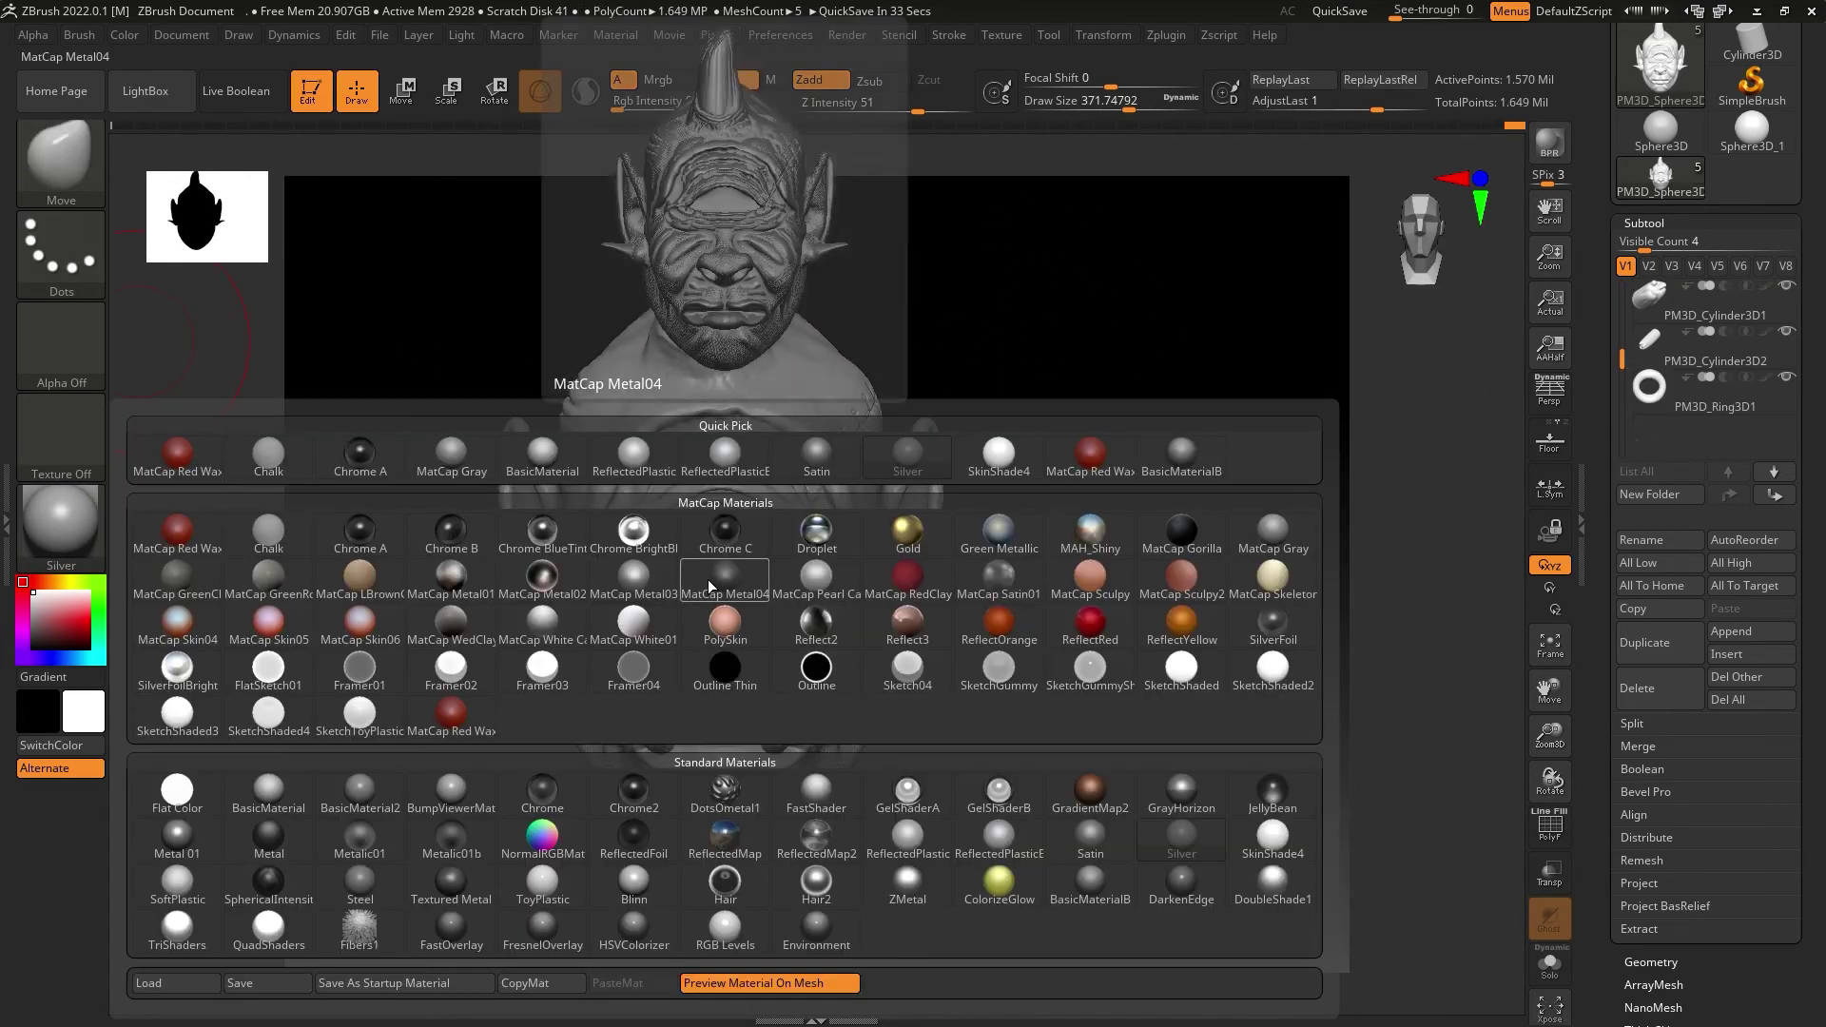
pyautogui.click(589, 740)
pyautogui.keyDown('ctrl'); pyautogui.moveTo(590, 740); pyautogui.dragTo(1125, 701, button='right'); pyautogui.keyUp('ctrl')
# Step: Set up a small ClayBuildup brush with alpha off, then regroup visible polygons in Tool > Polygroups
pyautogui.press('b')
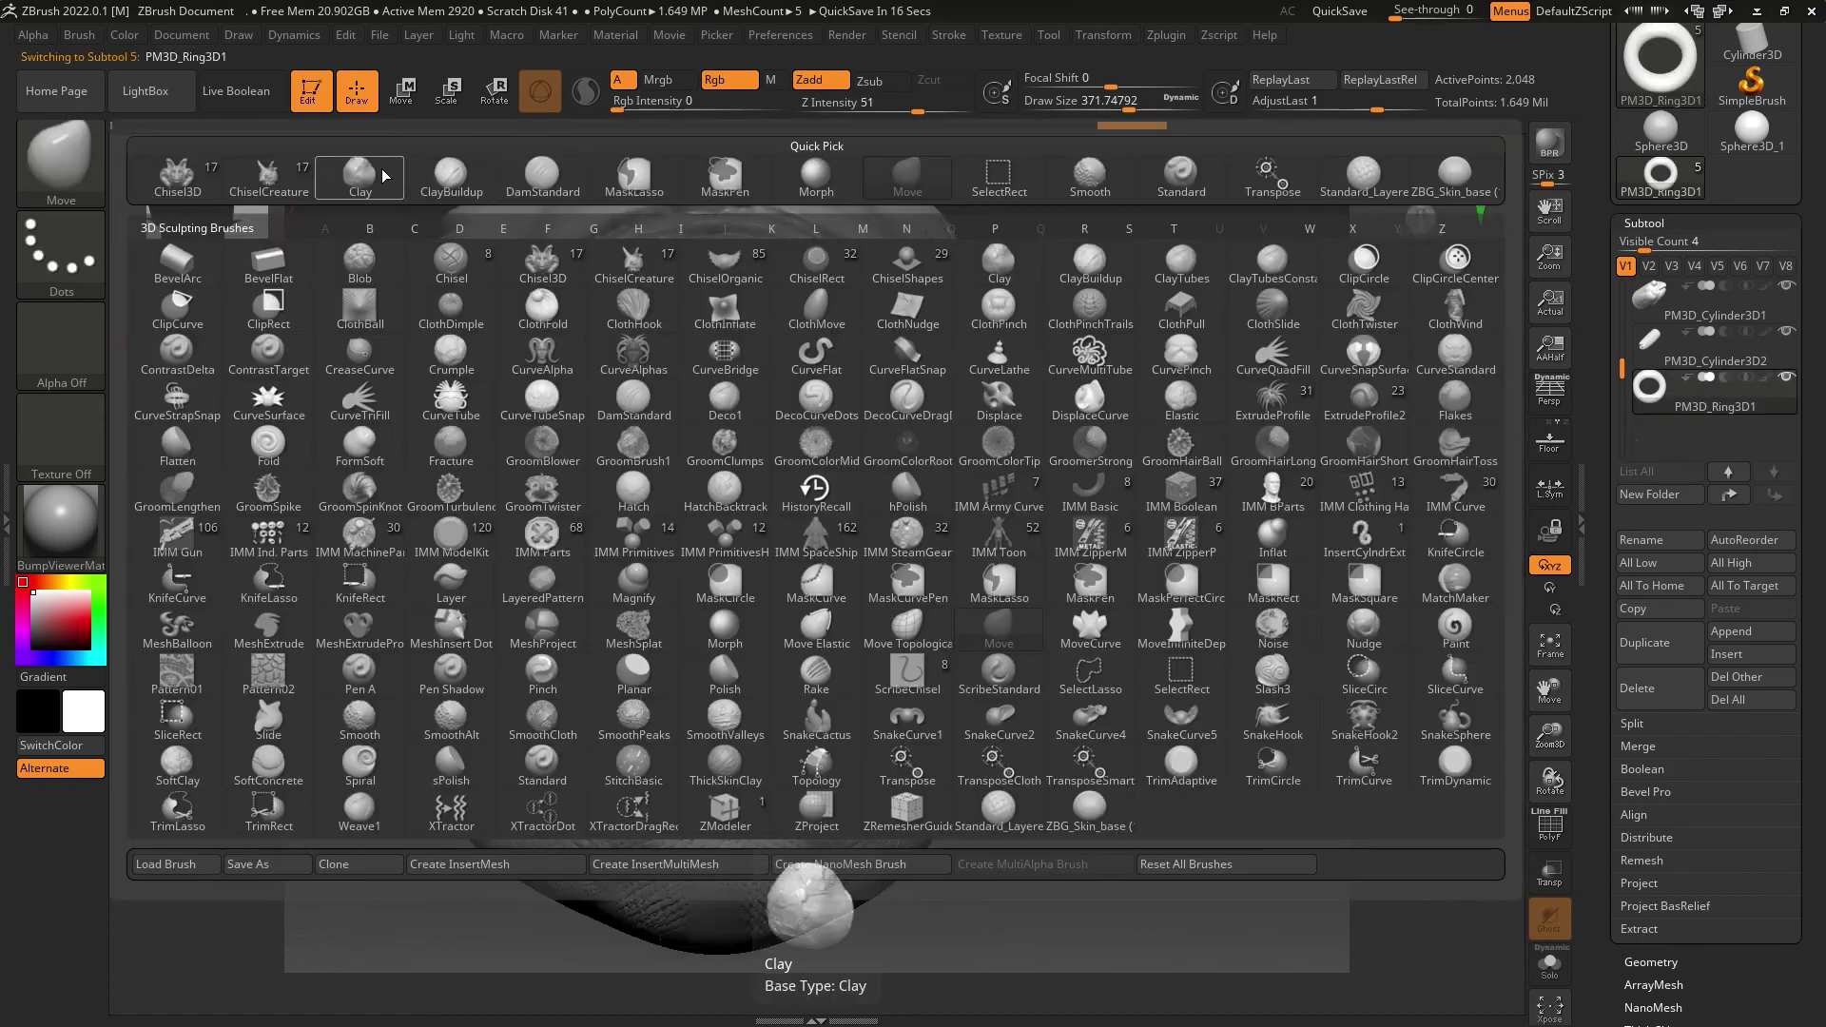
pyautogui.press('c')
pyautogui.press('b')
pyautogui.keyDown('alt'); pyautogui.click(749, 606); pyautogui.keyUp('alt')
pyautogui.moveTo(748, 606); pyautogui.dragTo(717, 631, button='right')
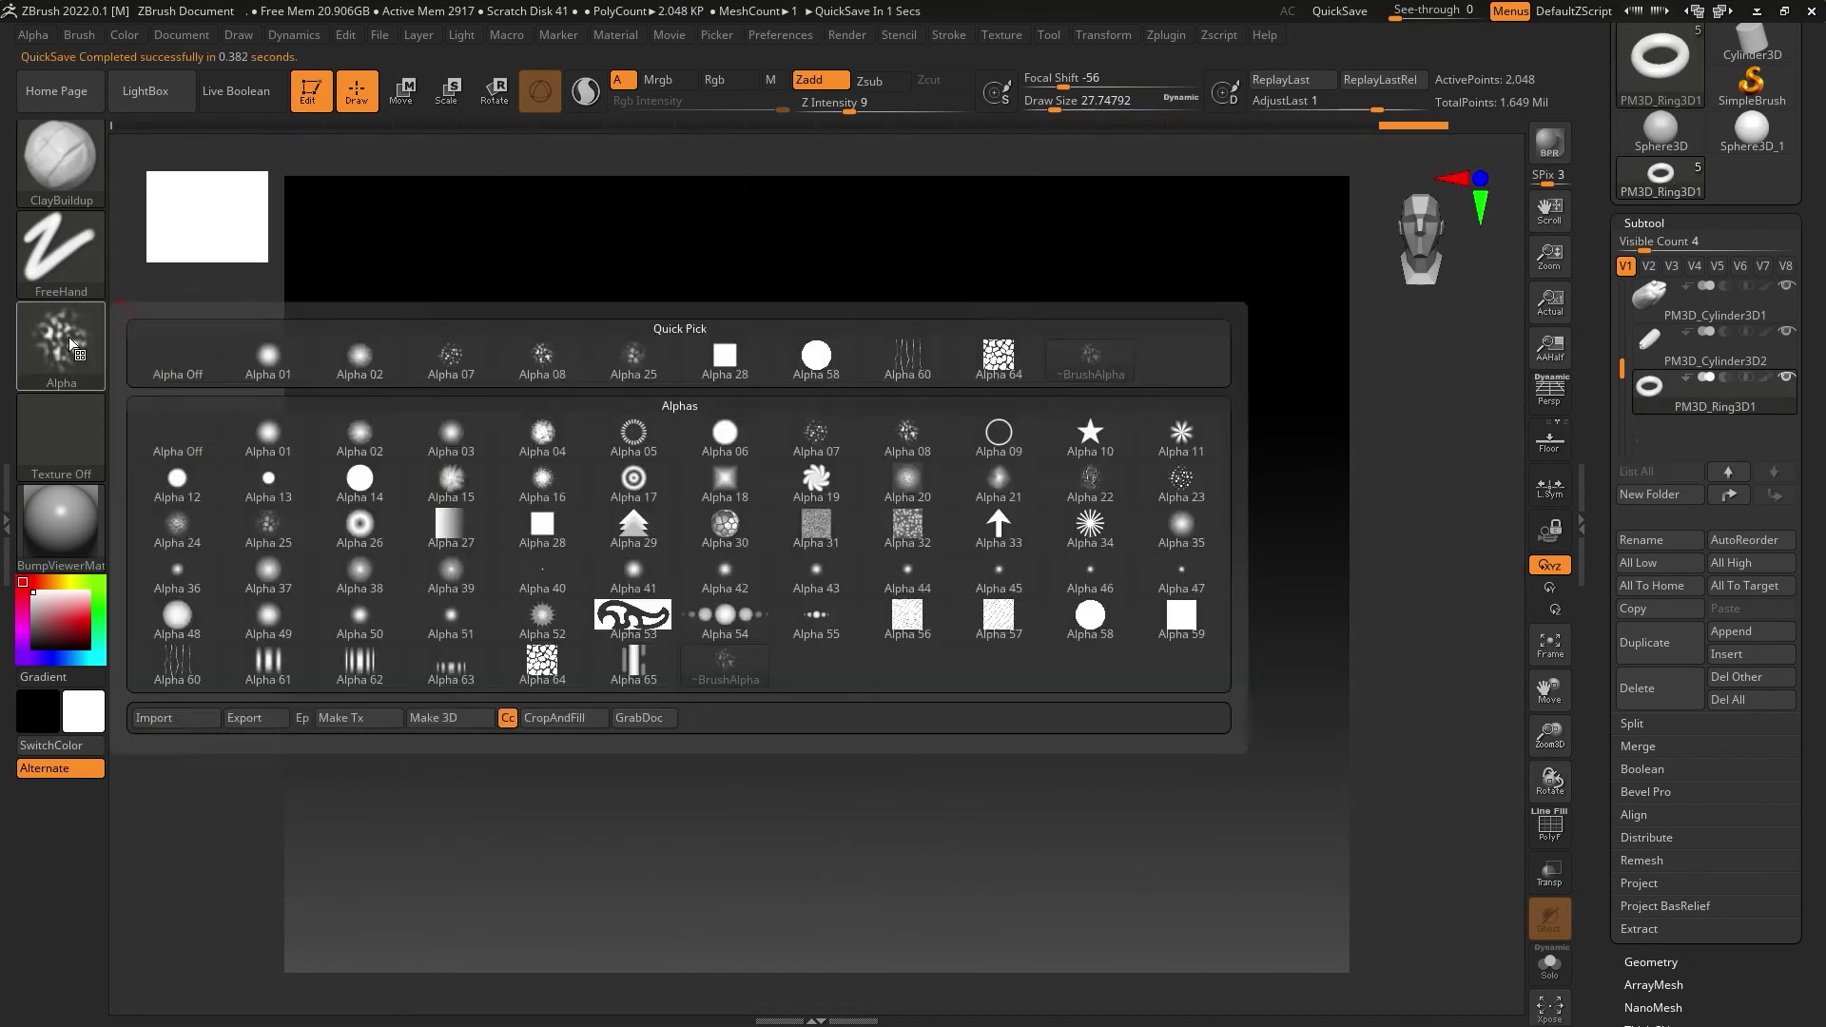
pyautogui.click(269, 358)
pyautogui.moveTo(999, 632)
pyautogui.mouseDown(button='right')
pyautogui.moveTo(632, 632)
pyautogui.moveTo(720, 672)
pyautogui.mouseUp(button='right')
pyautogui.press('shift')
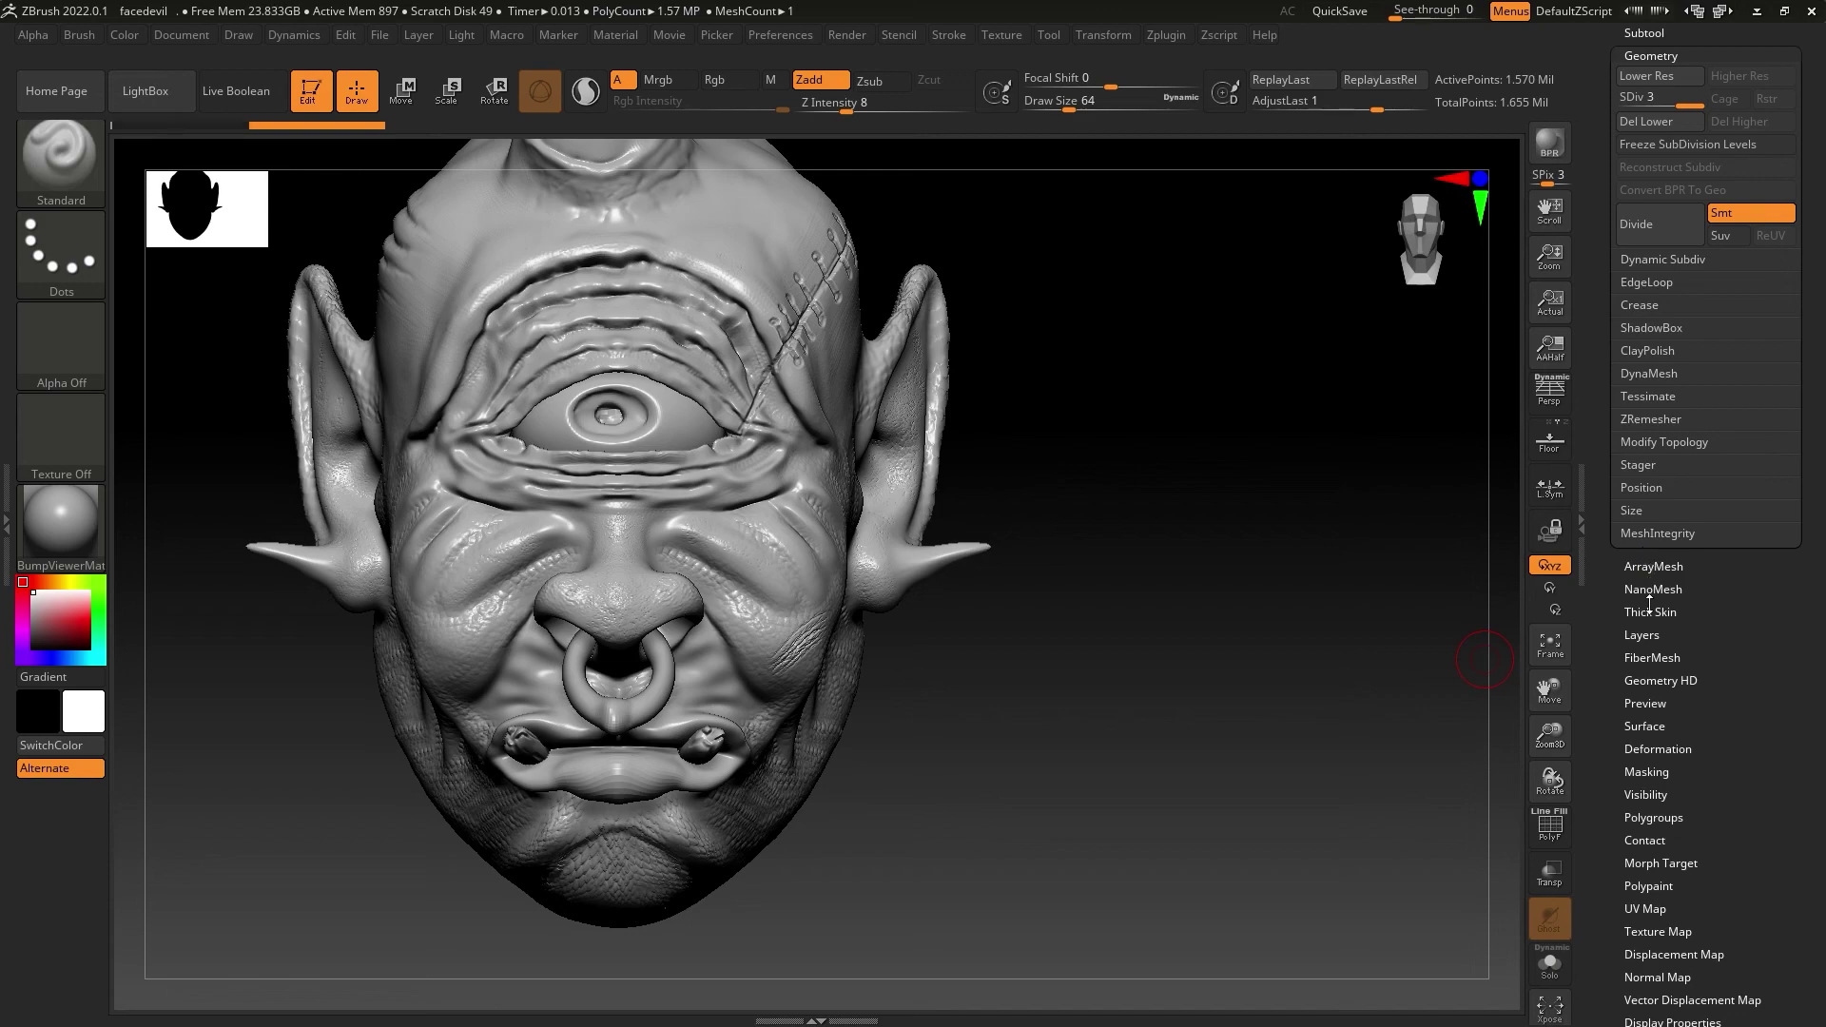
pyautogui.click(1650, 589)
pyautogui.click(1653, 815)
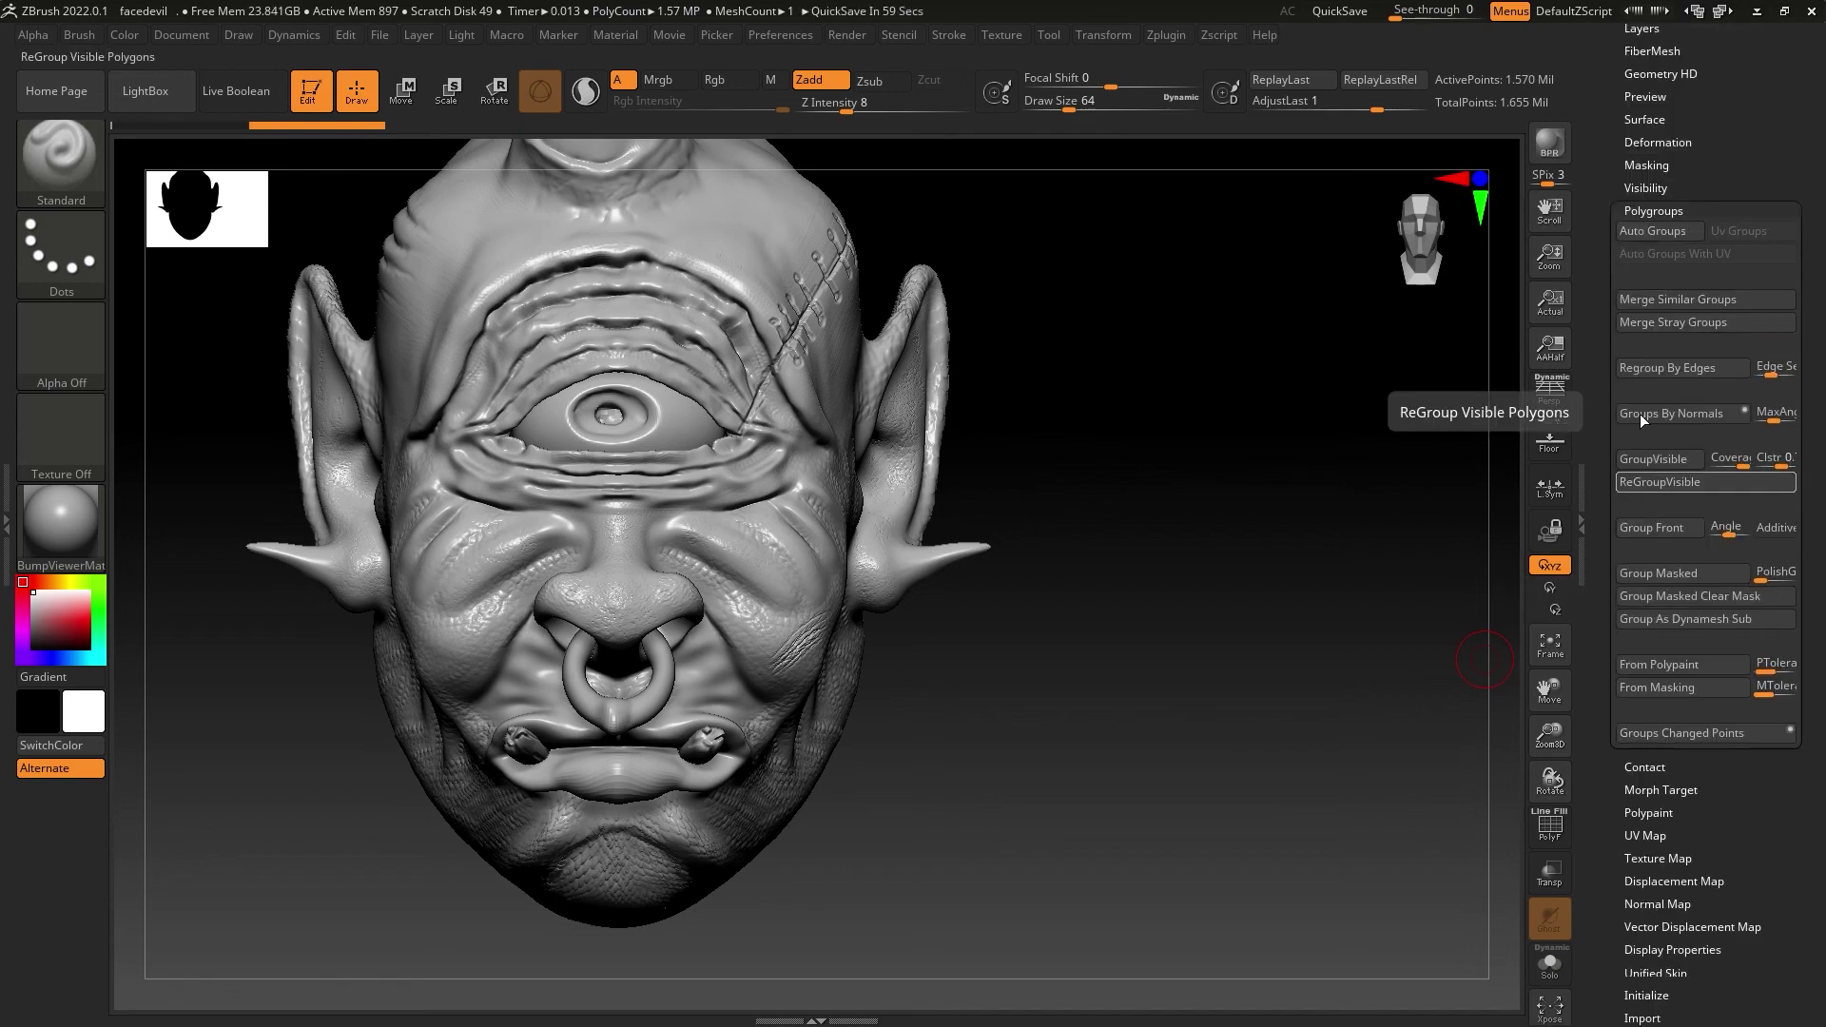
# Step: Choose the ClayBuildup brush with a FreeHand stroke and a speckled alpha
pyautogui.moveTo(1231, 355); pyautogui.dragTo(516, 444)
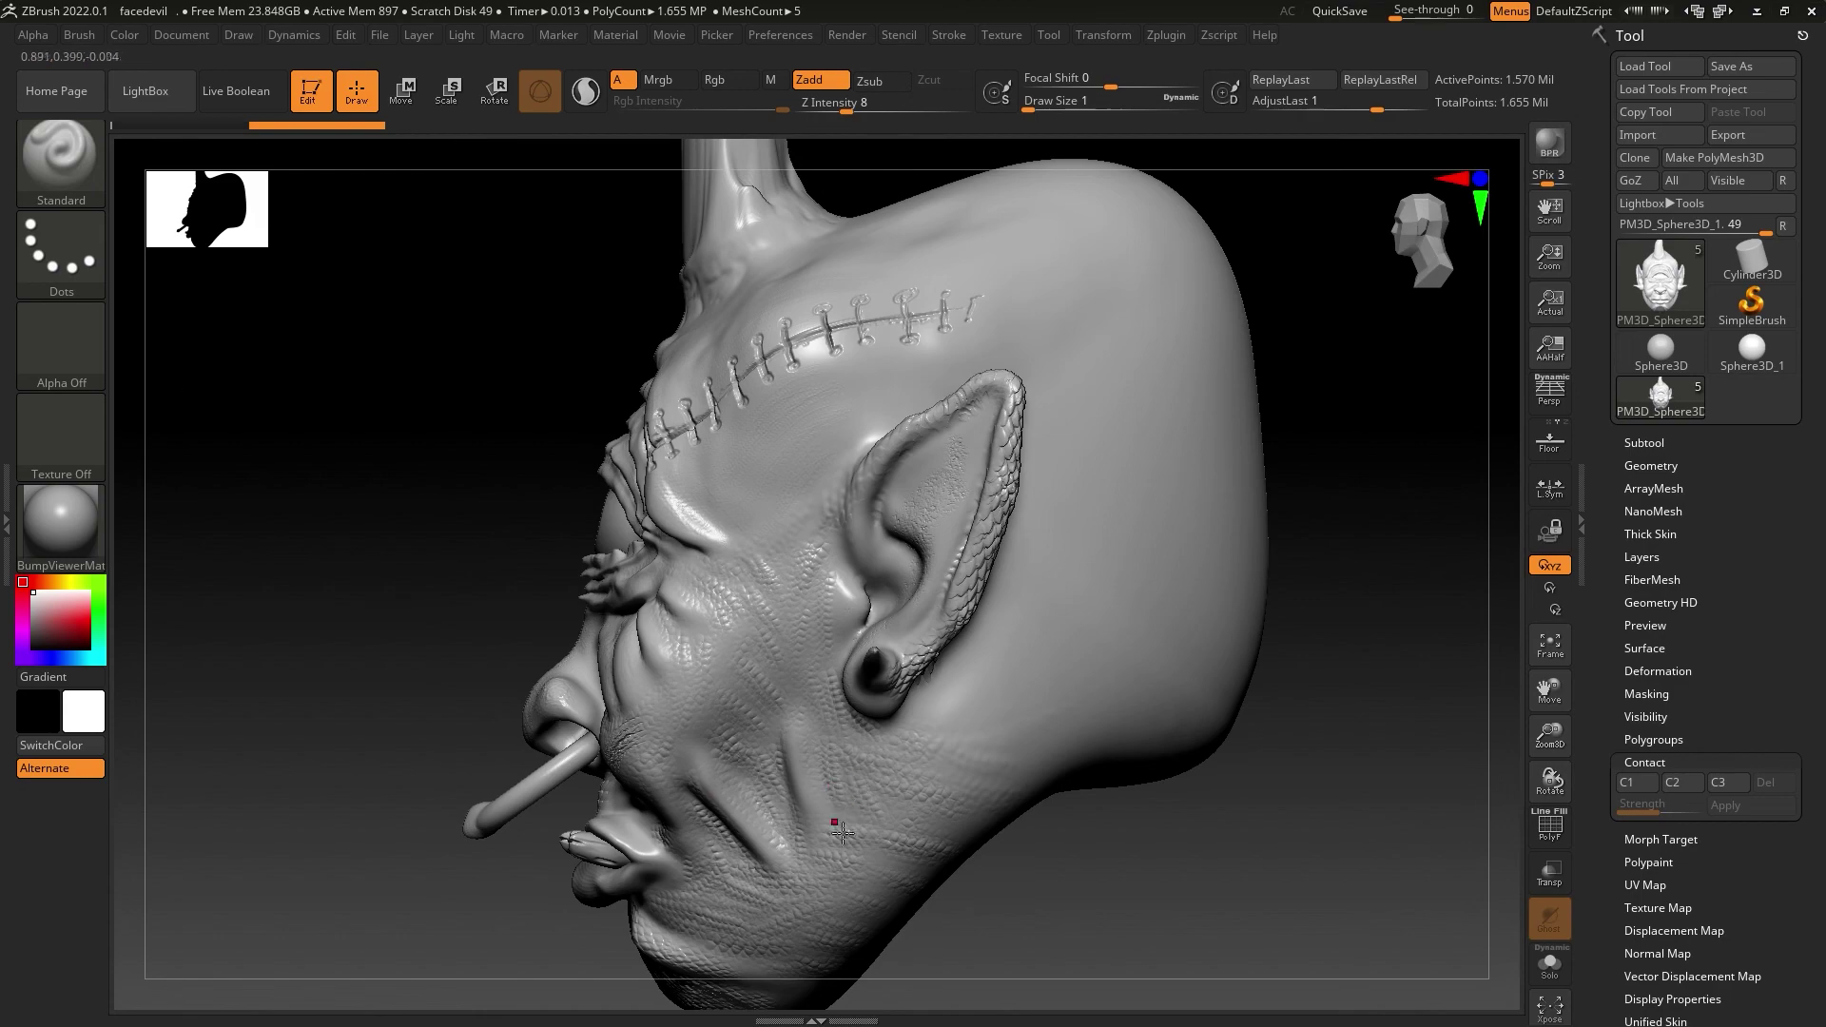
pyautogui.press('b')
pyautogui.press('c')
pyautogui.press('b')
pyautogui.click(61, 345)
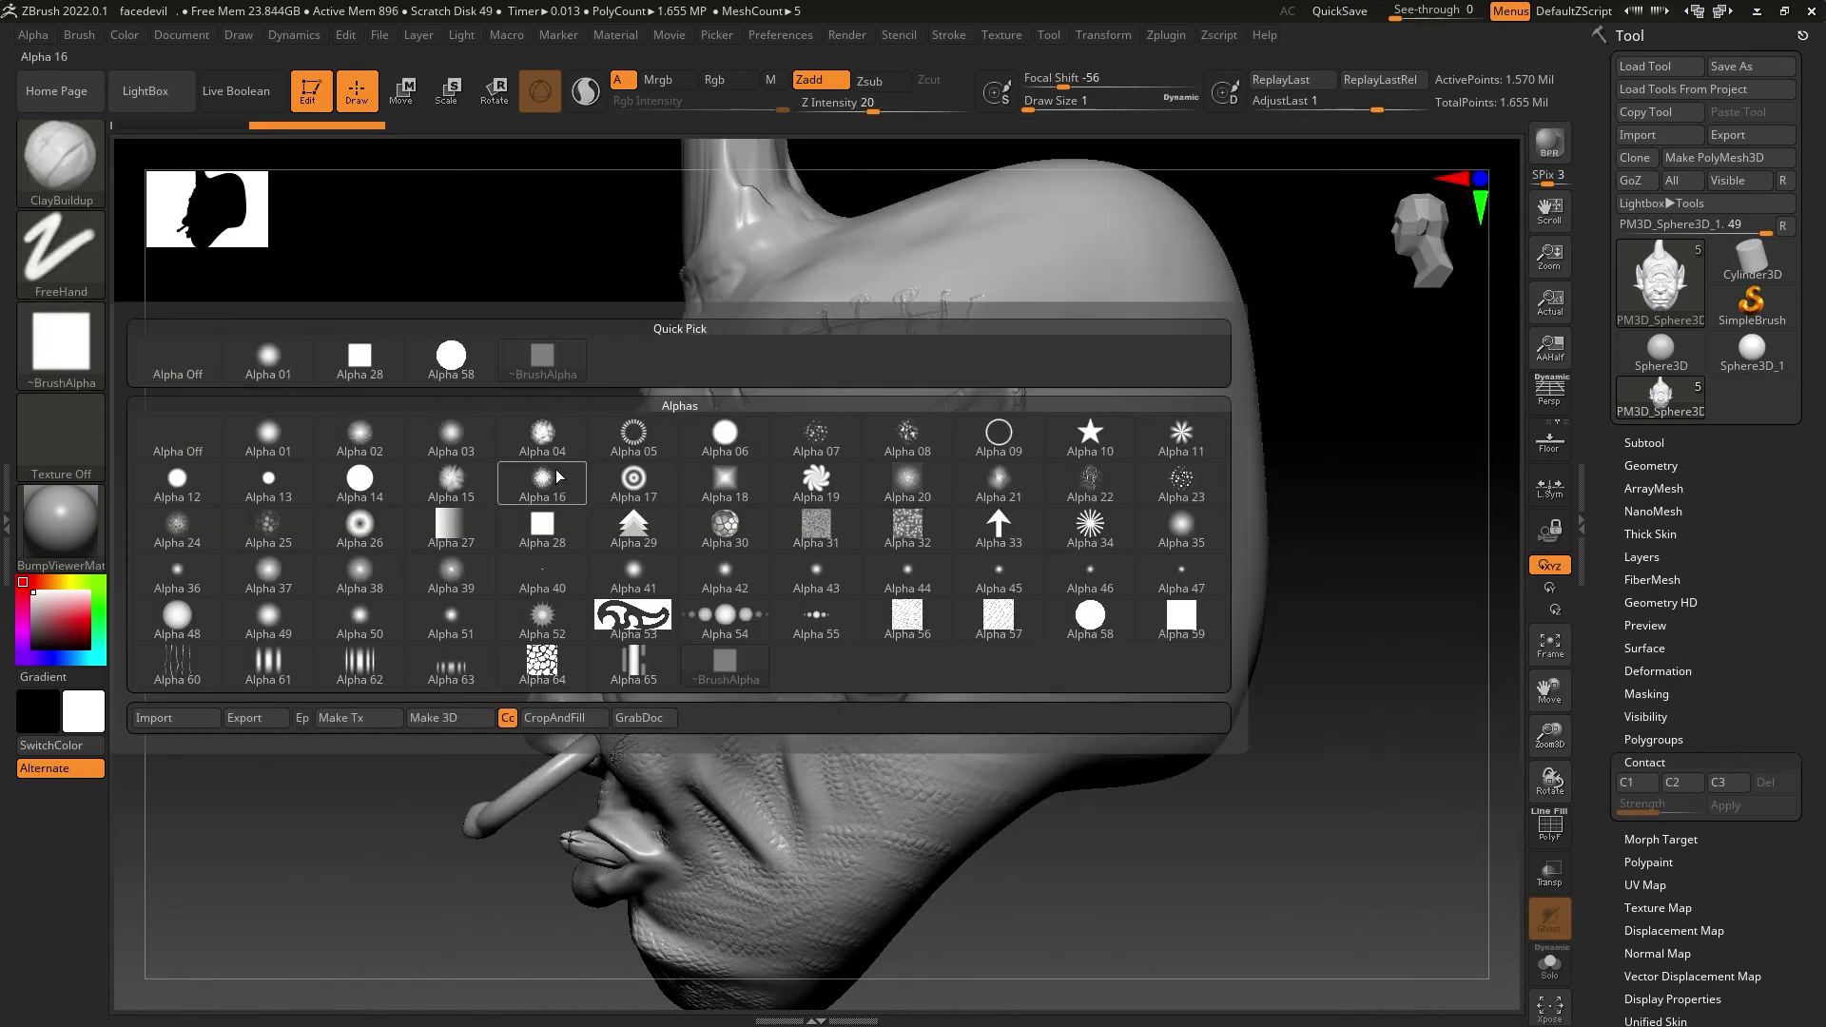
pyautogui.click(767, 437)
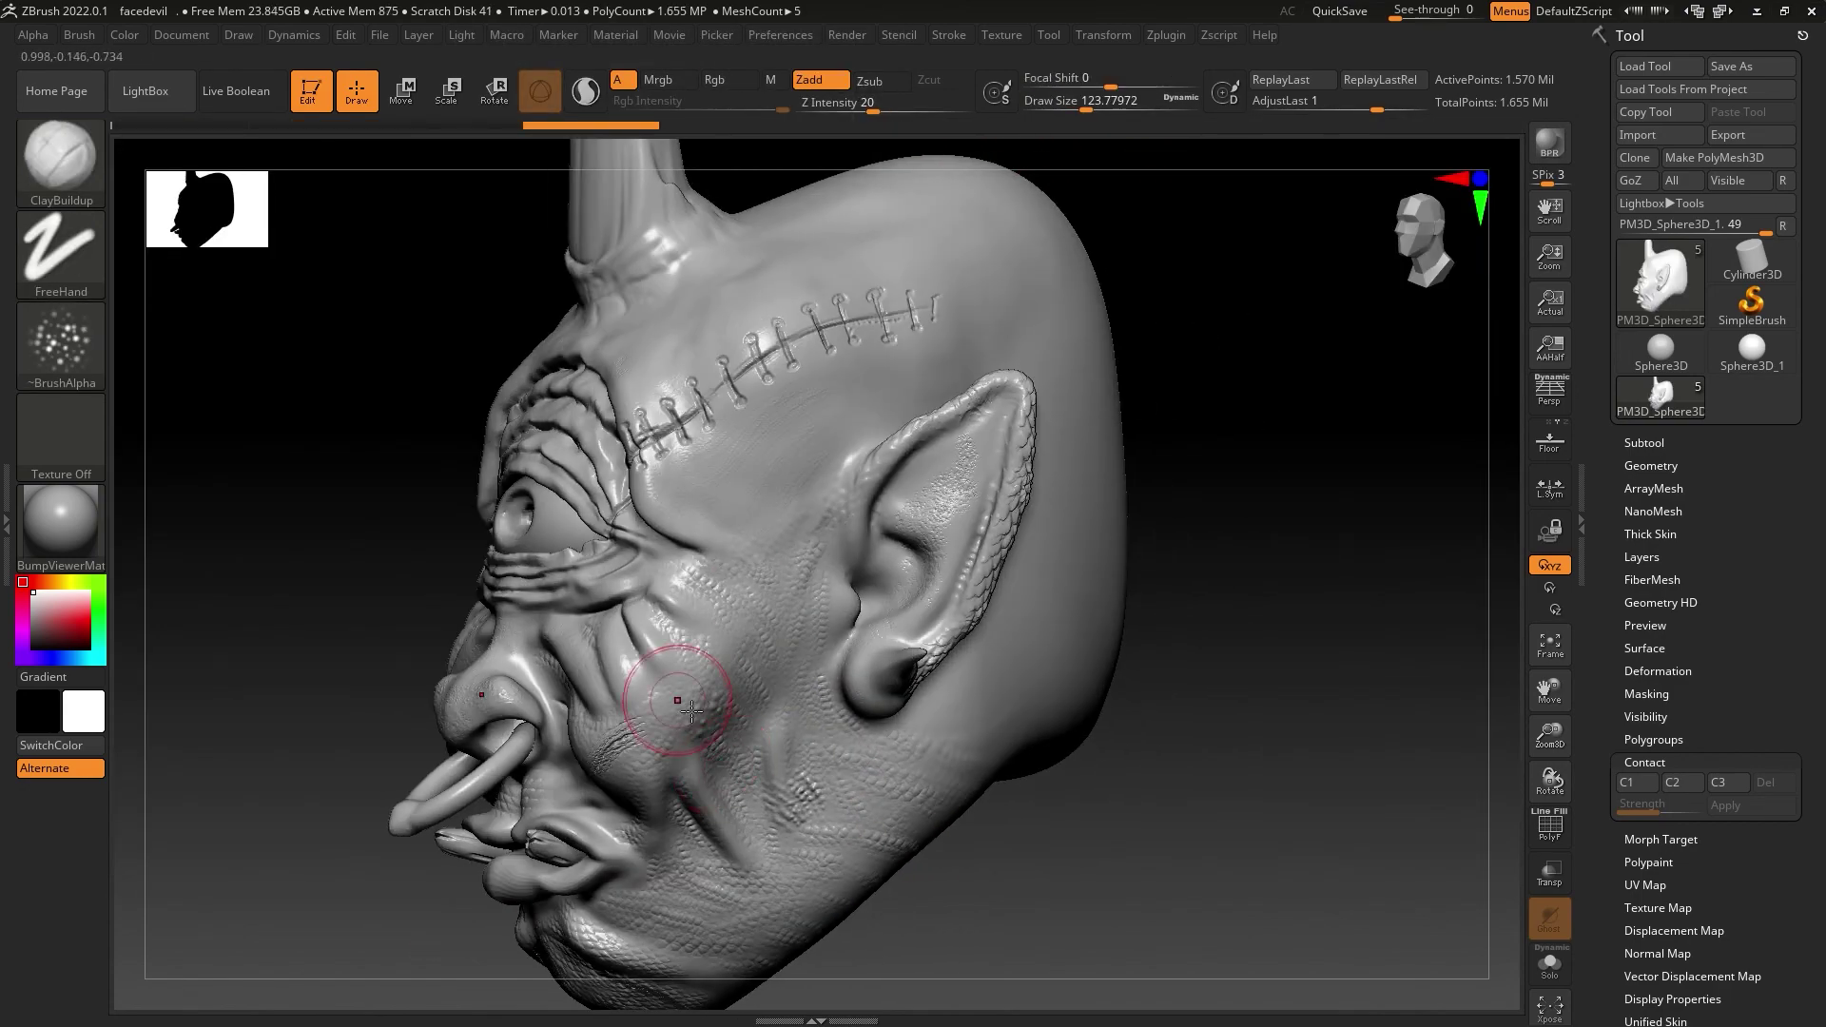
pyautogui.moveTo(692, 711); pyautogui.dragTo(431, 740, button='right')
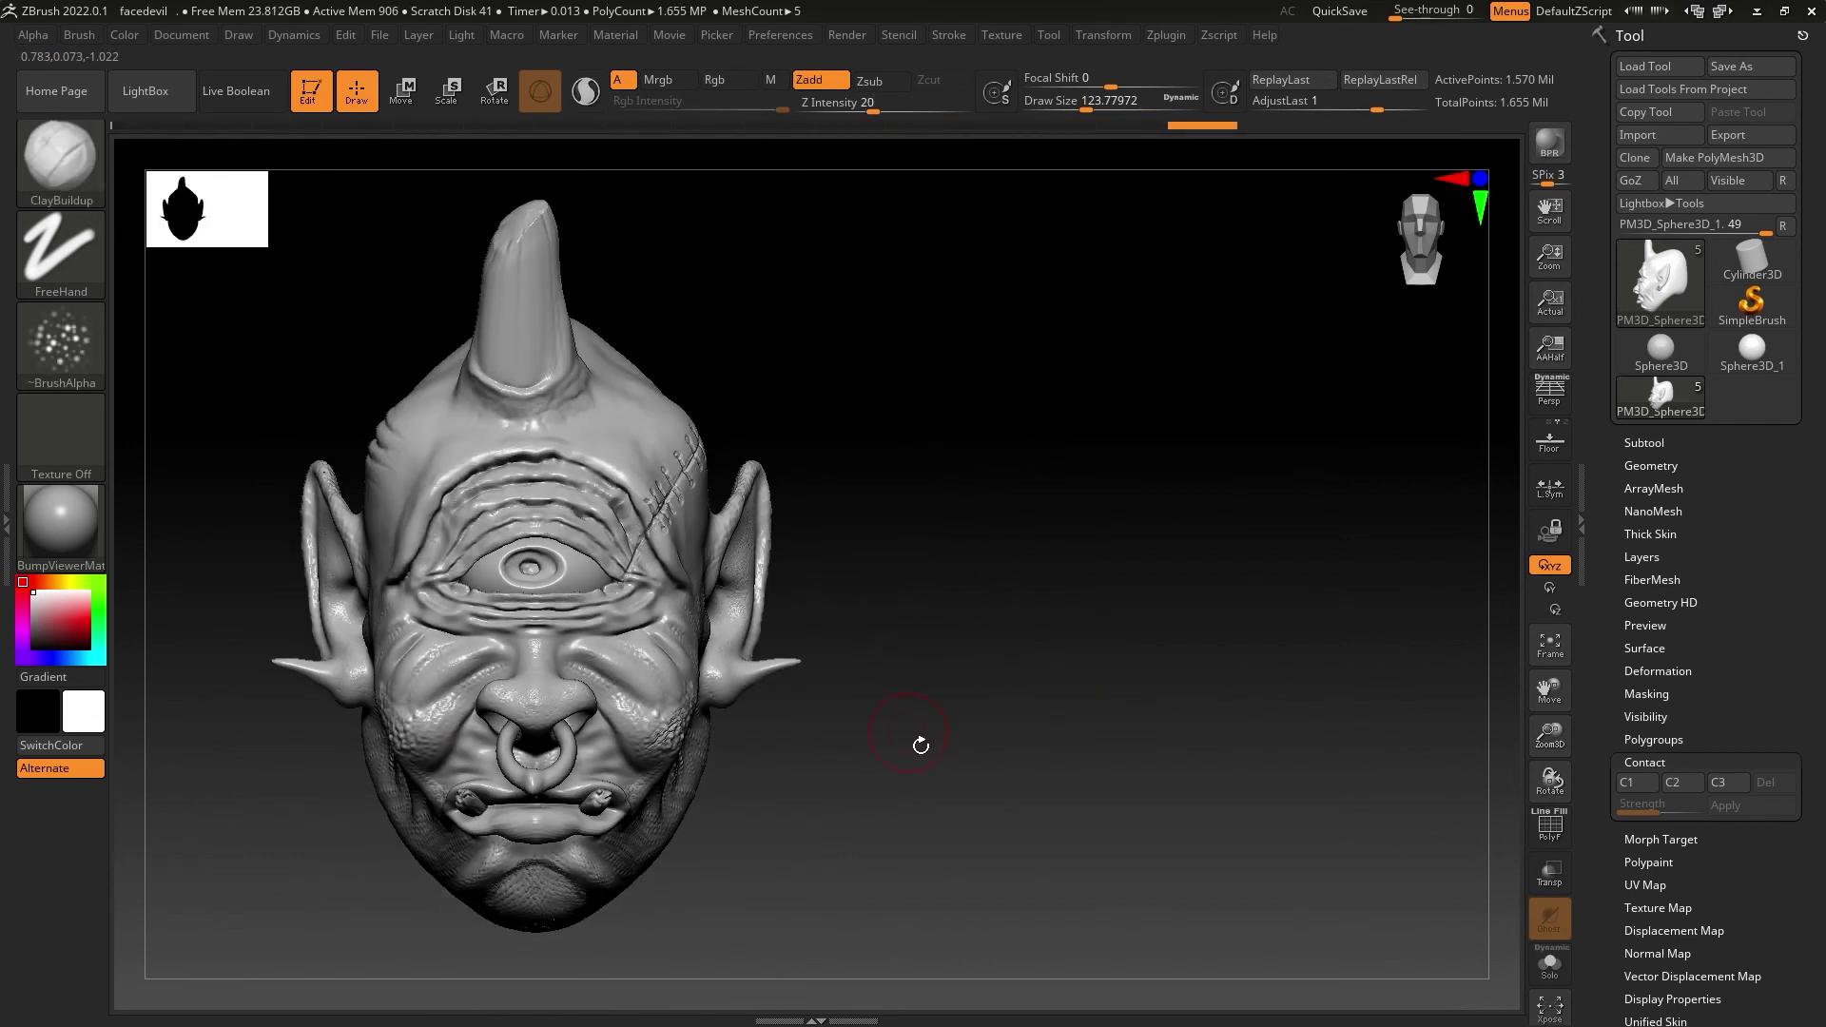
# Step: Build rough clay skin texture over the upper forehead and crown
pyautogui.moveTo(754, 407)
pyautogui.mouseDown()
pyautogui.moveTo(652, 407)
pyautogui.moveTo(790, 486)
pyautogui.mouseUp()
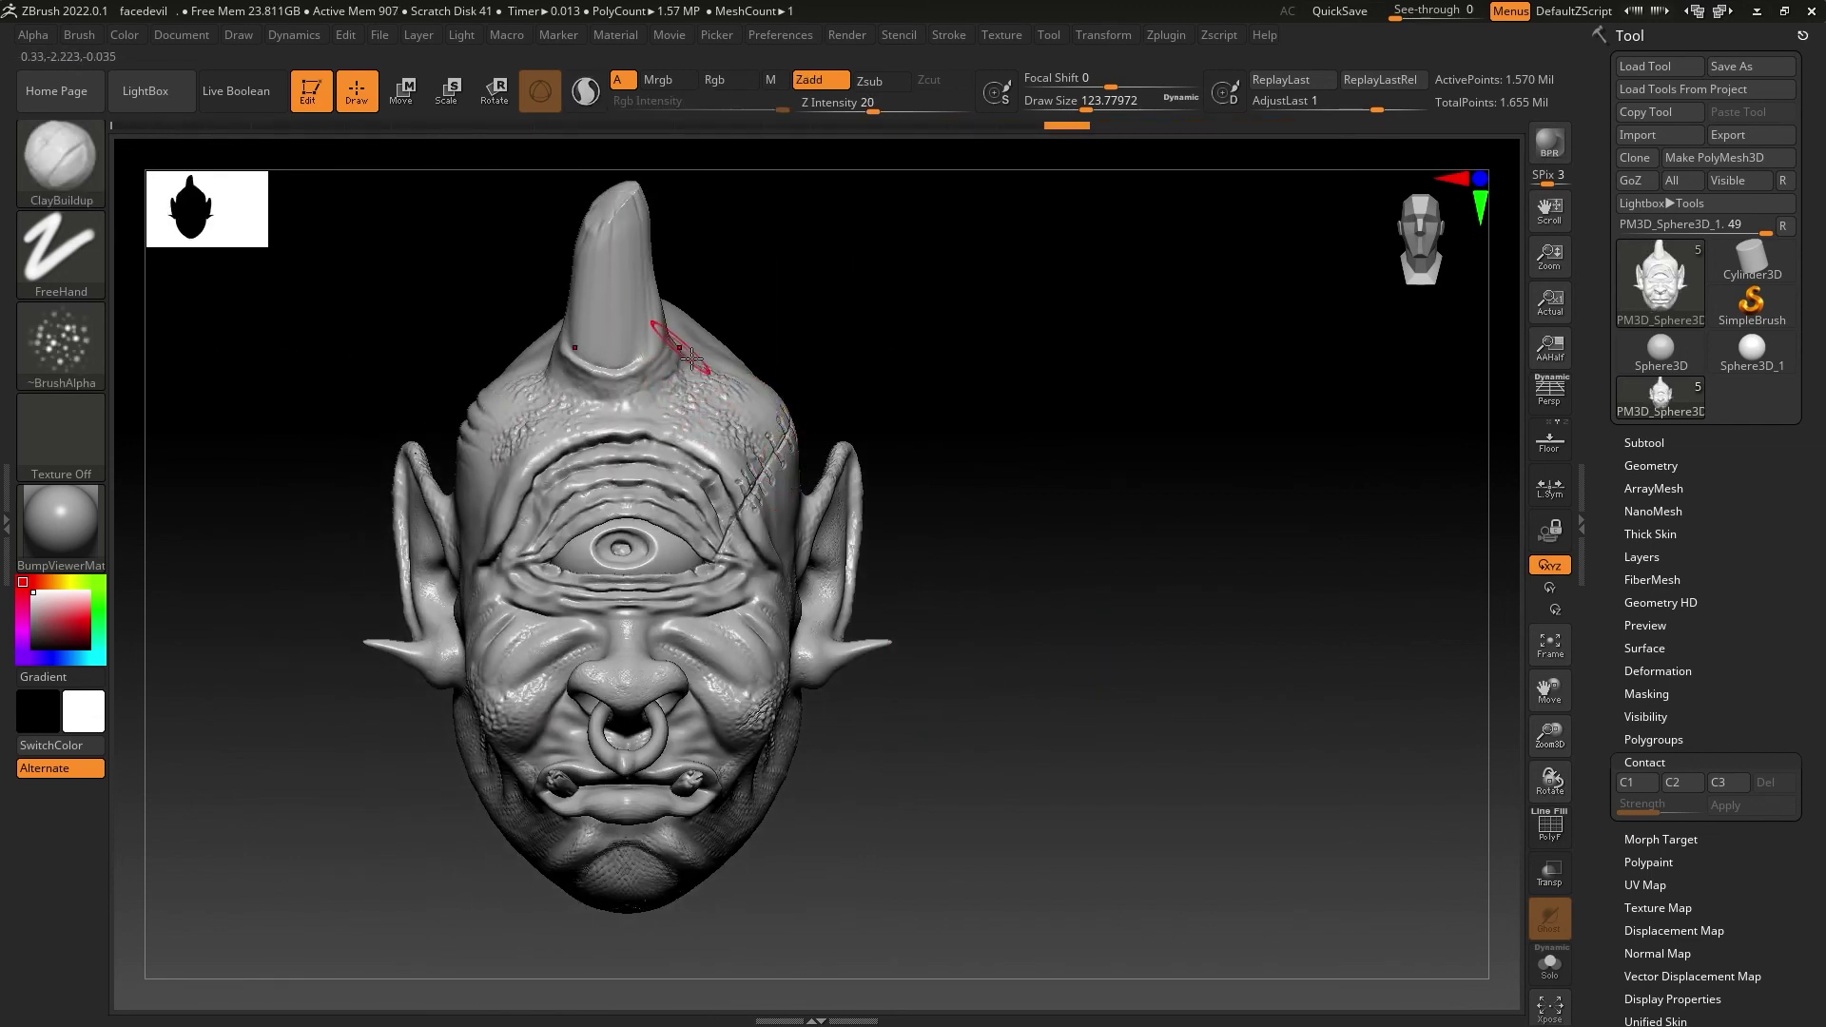
pyautogui.moveTo(874, 275); pyautogui.dragTo(815, 428)
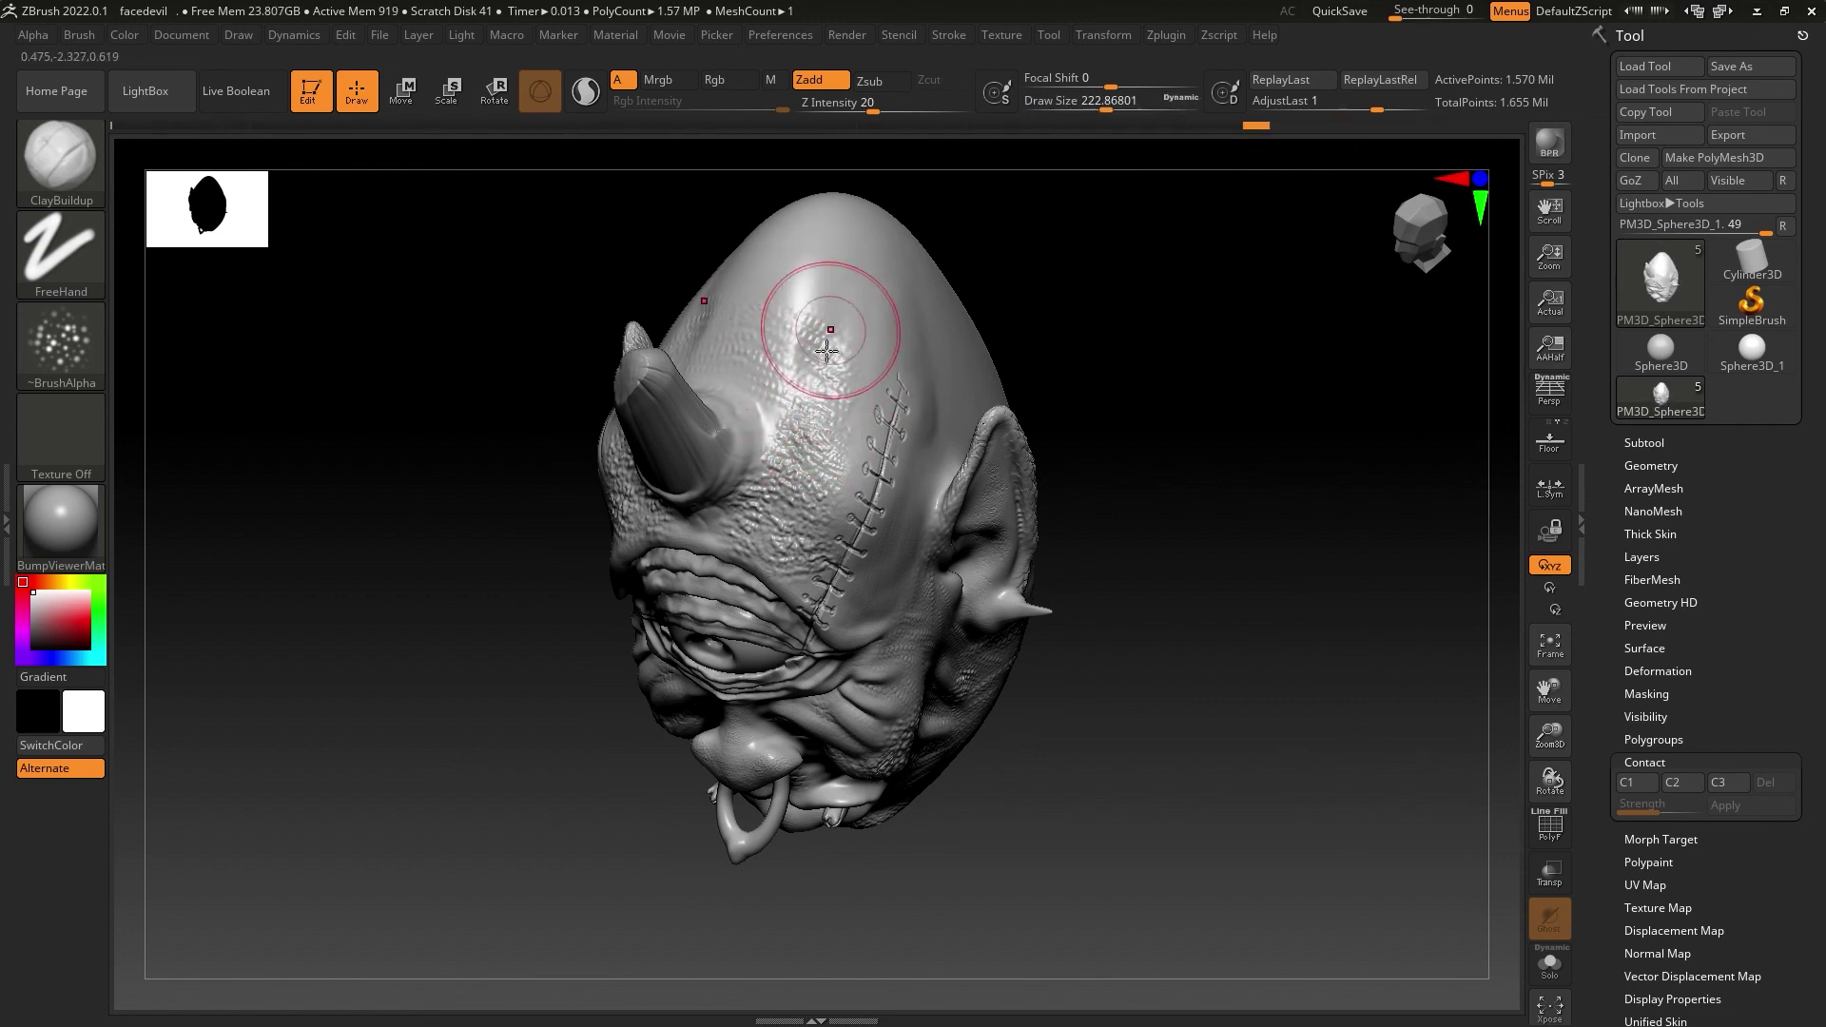
pyautogui.moveTo(836, 407); pyautogui.dragTo(883, 572, button='right')
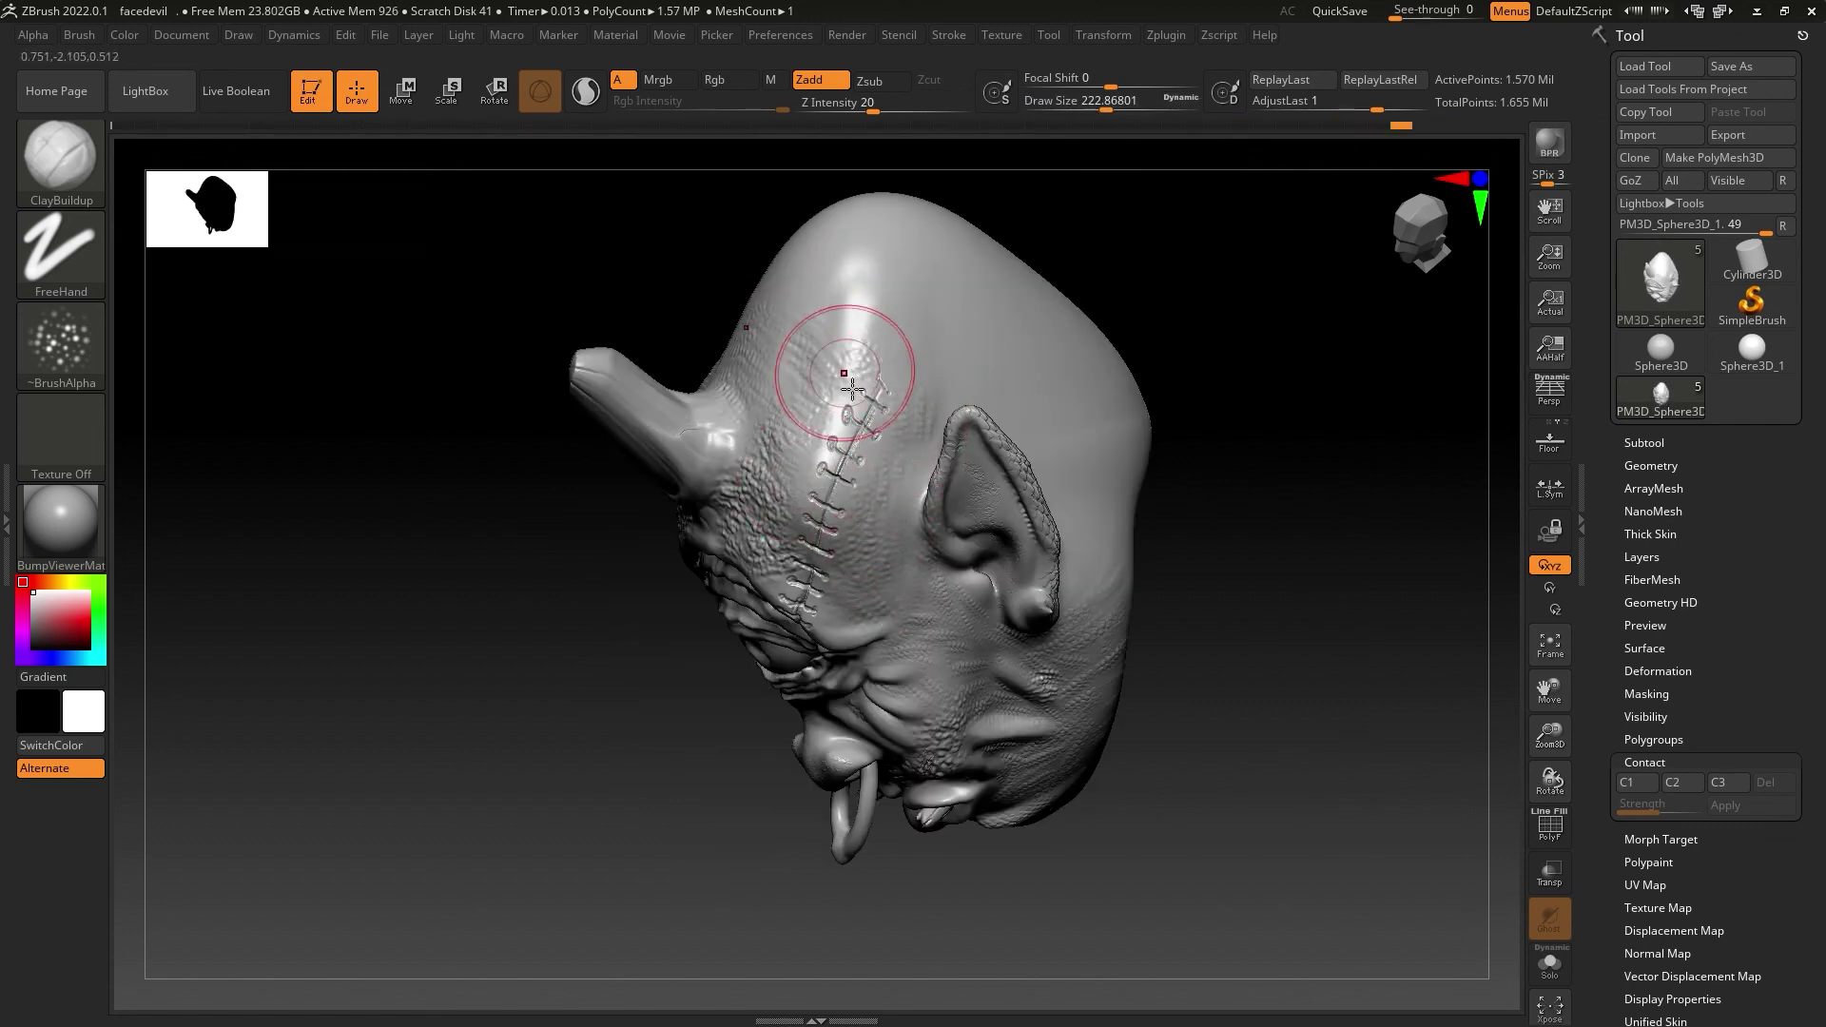
pyautogui.moveTo(886, 325); pyautogui.dragTo(819, 404, button='right')
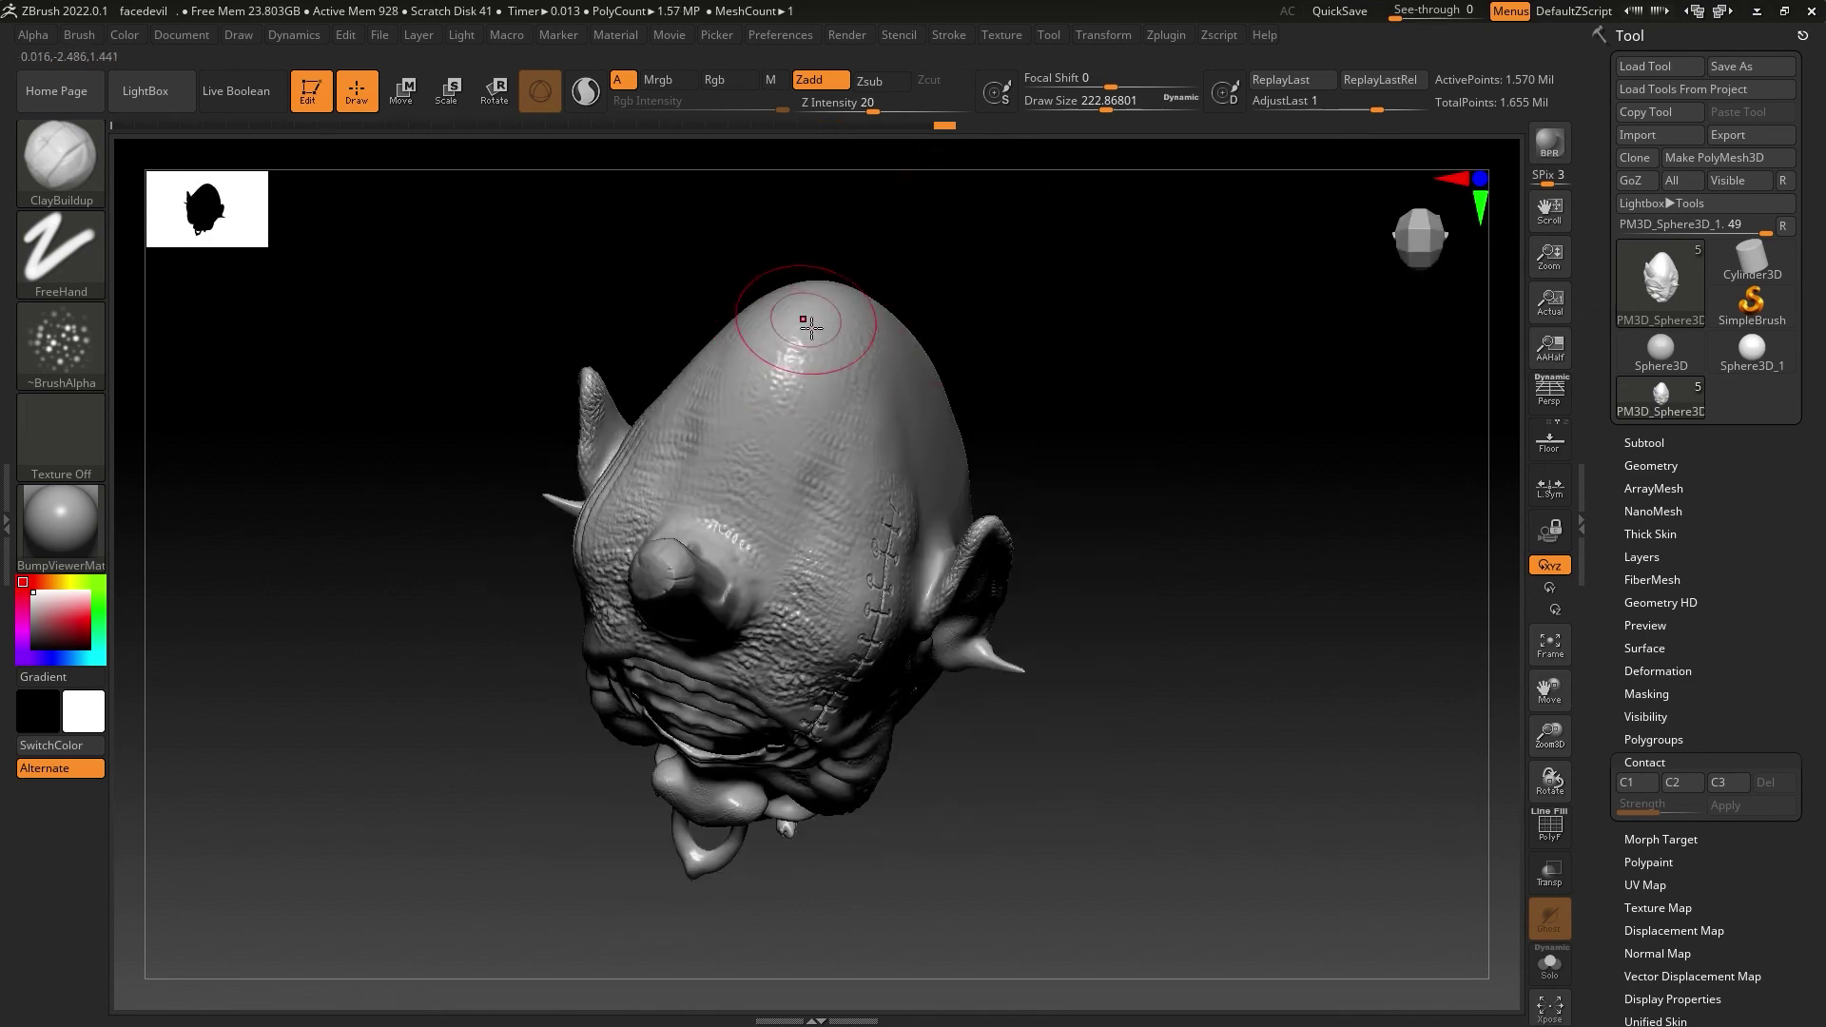
pyautogui.moveTo(811, 326)
pyautogui.mouseDown(button='right')
pyautogui.moveTo(930, 412)
pyautogui.moveTo(951, 285)
pyautogui.mouseUp(button='right')
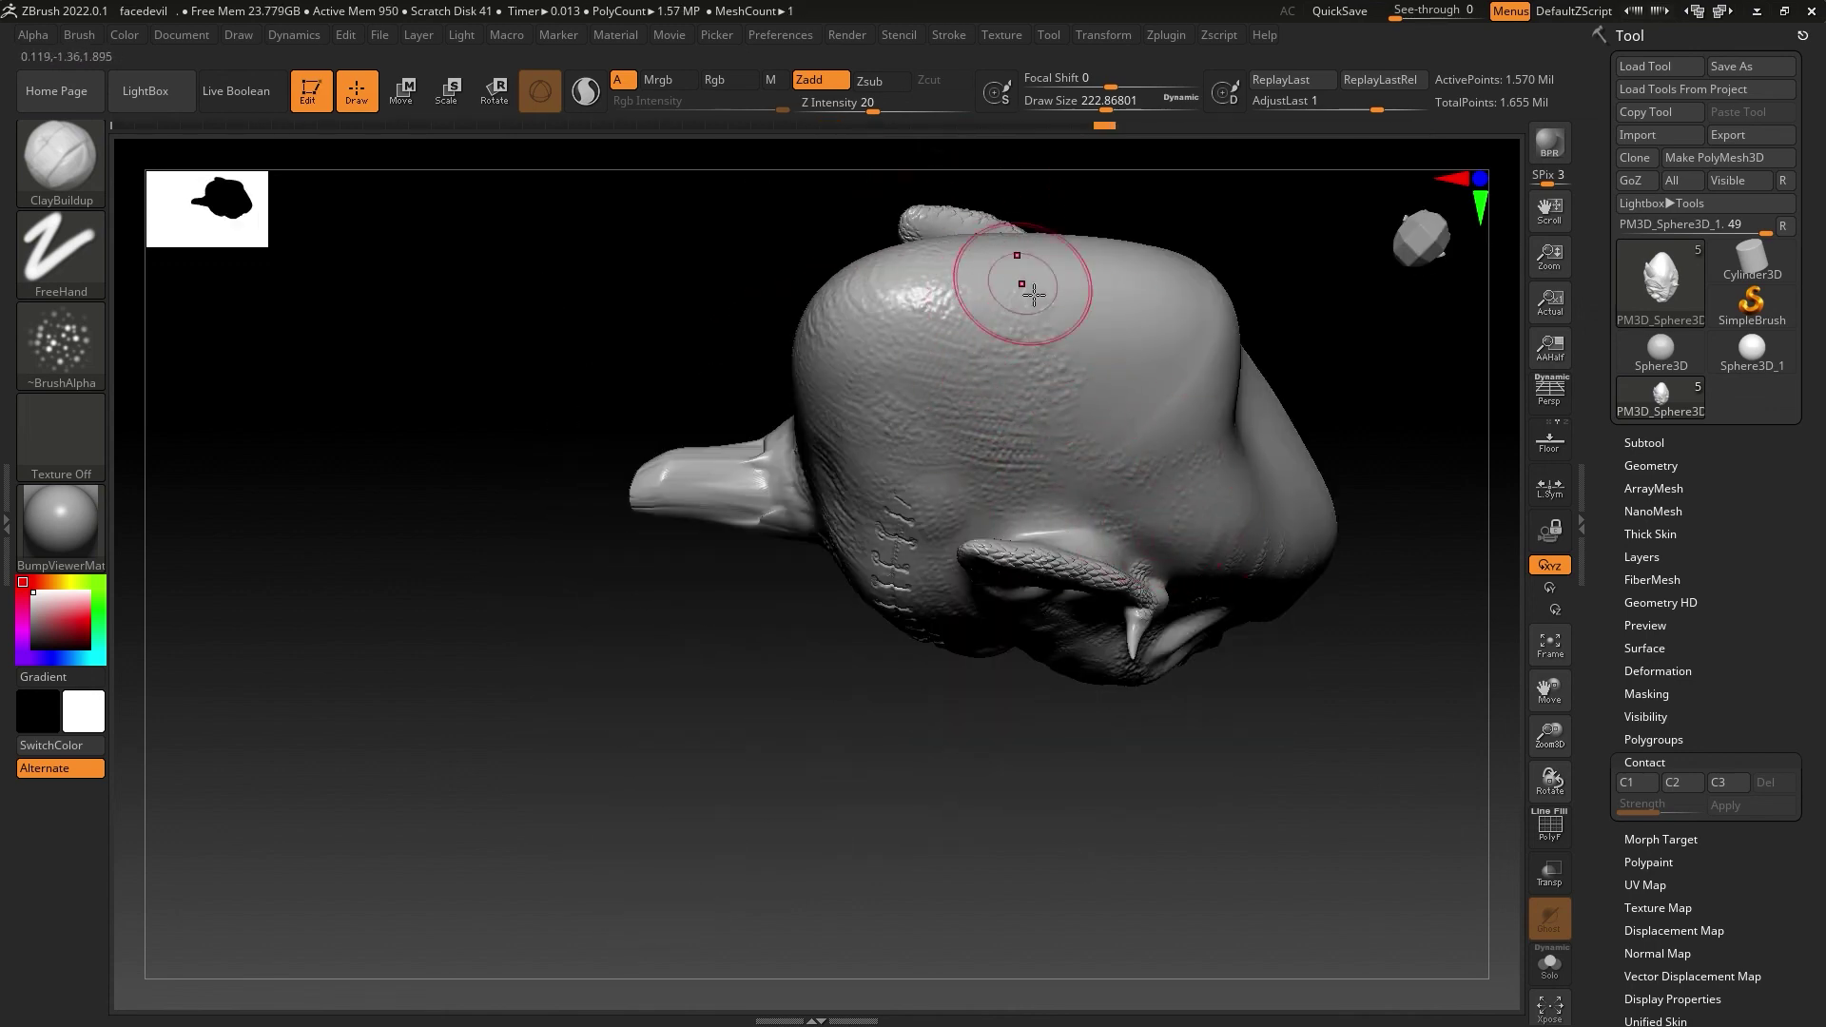
pyautogui.moveTo(1200, 366)
pyautogui.mouseDown(button='right')
pyautogui.moveTo(774, 253)
pyautogui.moveTo(1112, 424)
pyautogui.mouseUp(button='right')
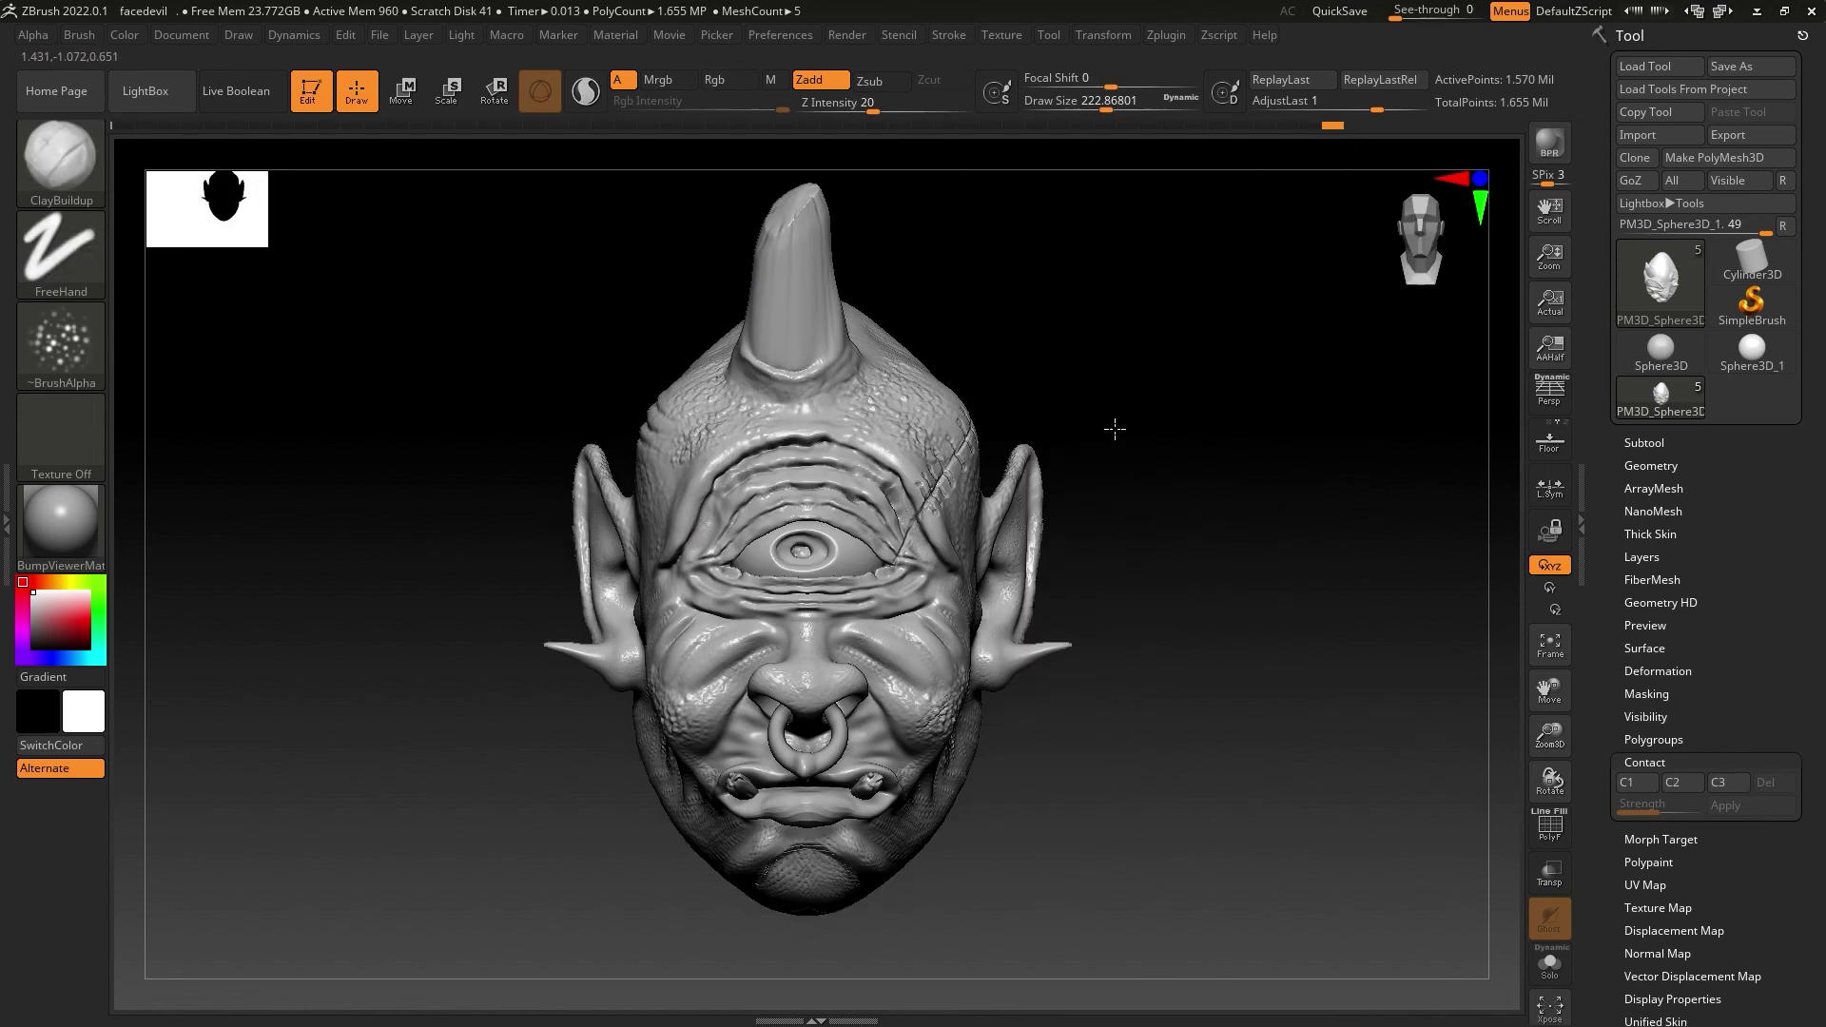
pyautogui.moveTo(1076, 346)
pyautogui.mouseDown(button='right')
pyautogui.moveTo(1063, 356)
pyautogui.moveTo(1252, 313)
pyautogui.mouseUp(button='right')
# Step: Push the top of the skull into a new shape with the Move brush
pyautogui.click(61, 157)
pyautogui.press('m')
pyautogui.press('v')
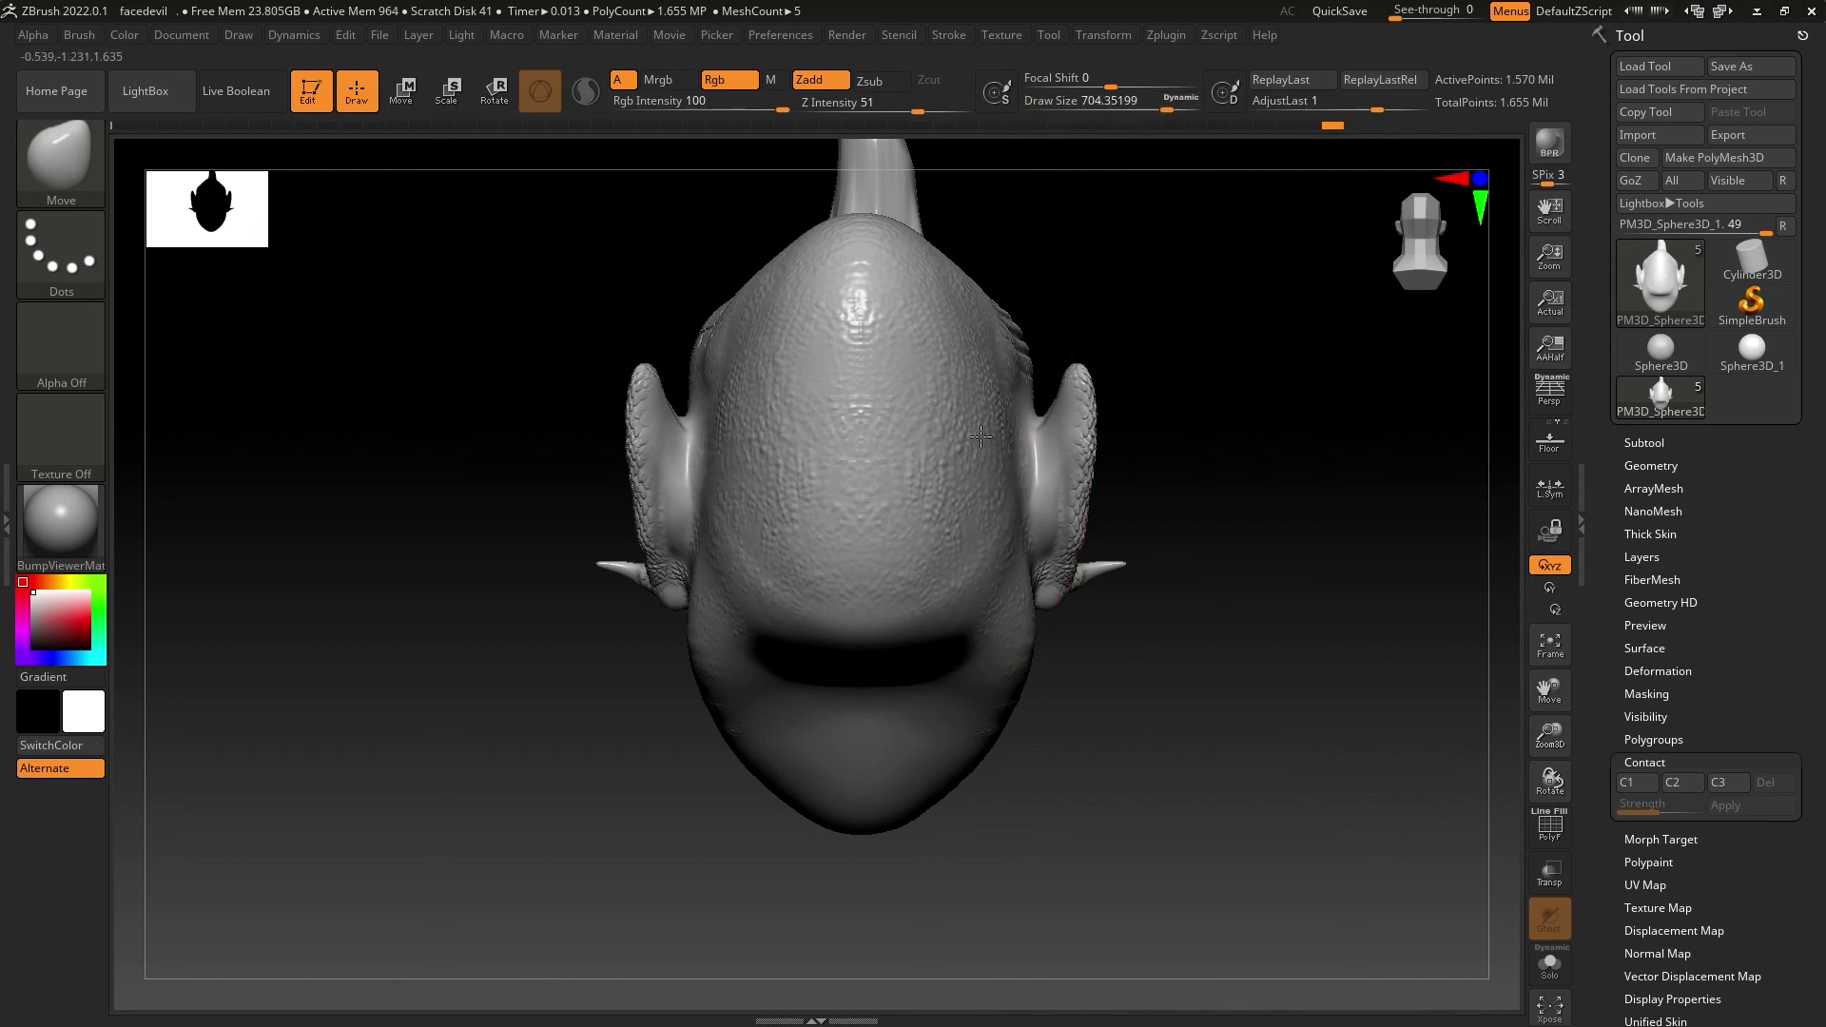
pyautogui.moveTo(914, 399); pyautogui.dragTo(968, 459)
pyautogui.moveTo(969, 459)
pyautogui.mouseDown(button='right')
pyautogui.moveTo(1174, 277)
pyautogui.moveTo(1215, 200)
pyautogui.mouseUp(button='right')
# Step: QuickSave the sculpt and check the head from several angles
pyautogui.click(1357, 21)
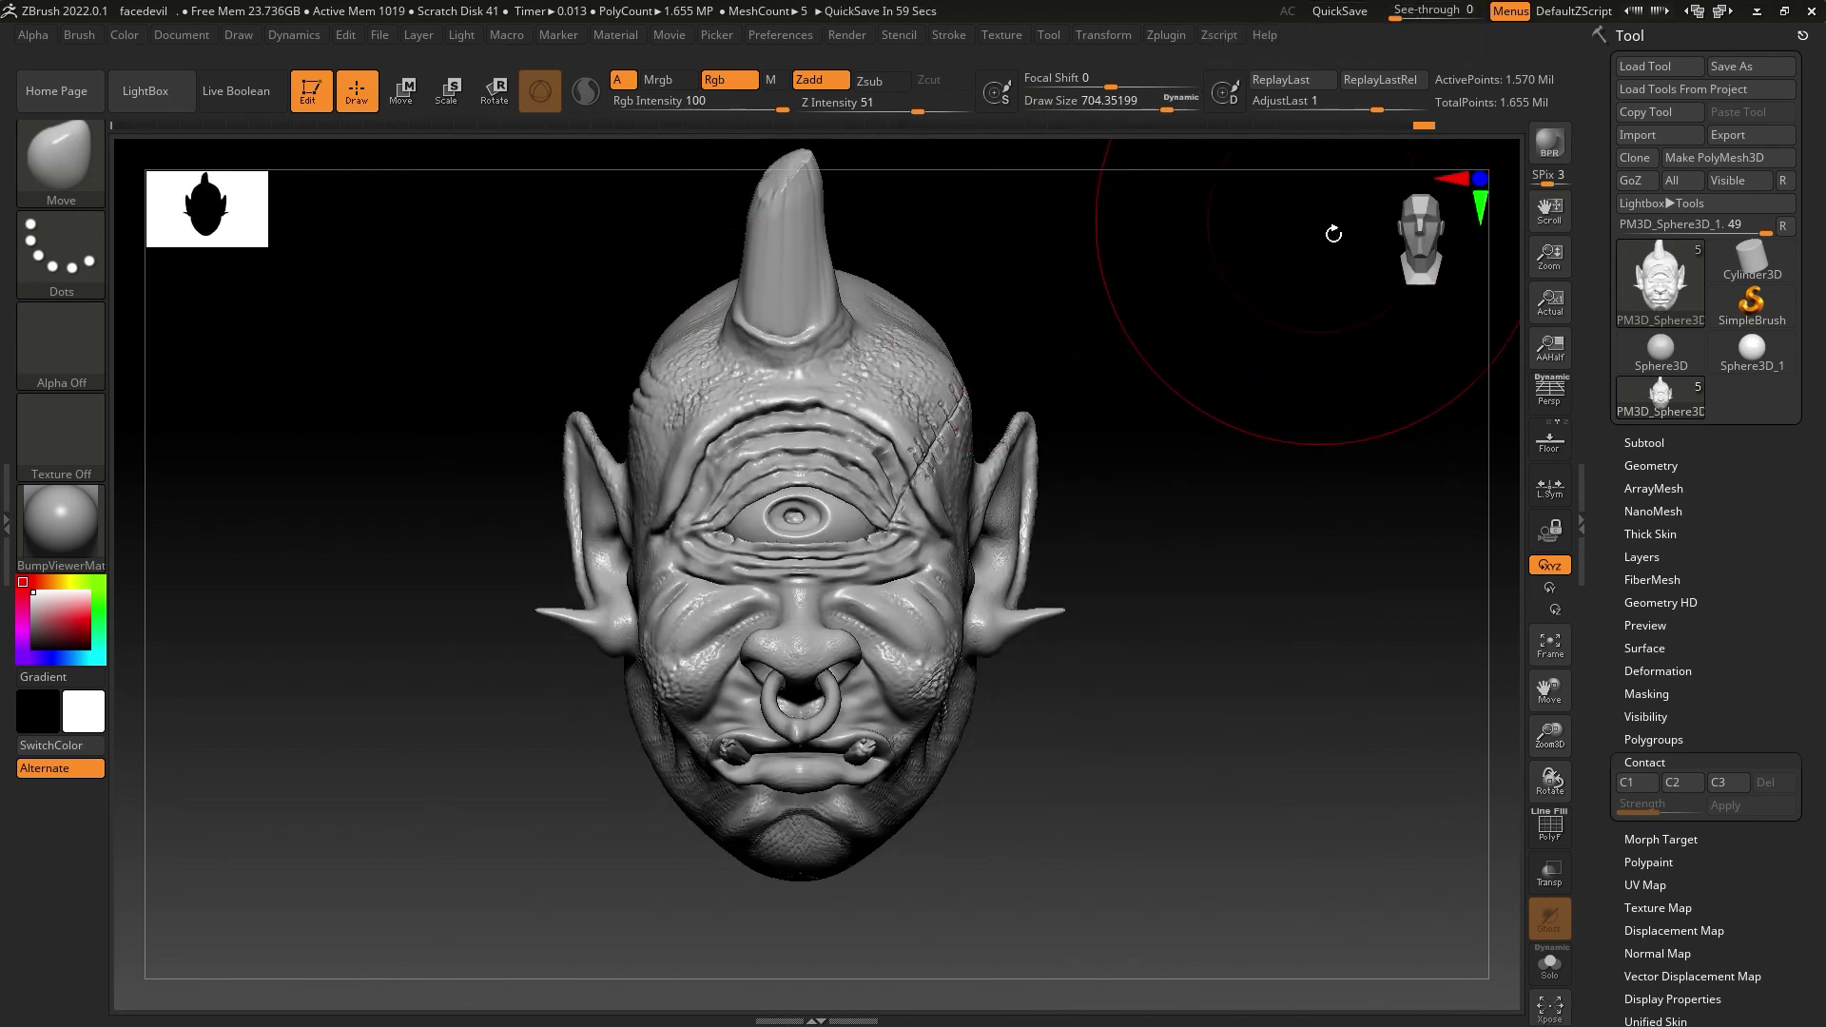
pyautogui.moveTo(1334, 234)
pyautogui.mouseDown()
pyautogui.moveTo(1252, 282)
pyautogui.moveTo(1194, 266)
pyautogui.moveTo(1239, 253)
pyautogui.moveTo(1161, 253)
pyautogui.moveTo(843, 309)
pyautogui.moveTo(1053, 330)
pyautogui.mouseUp()
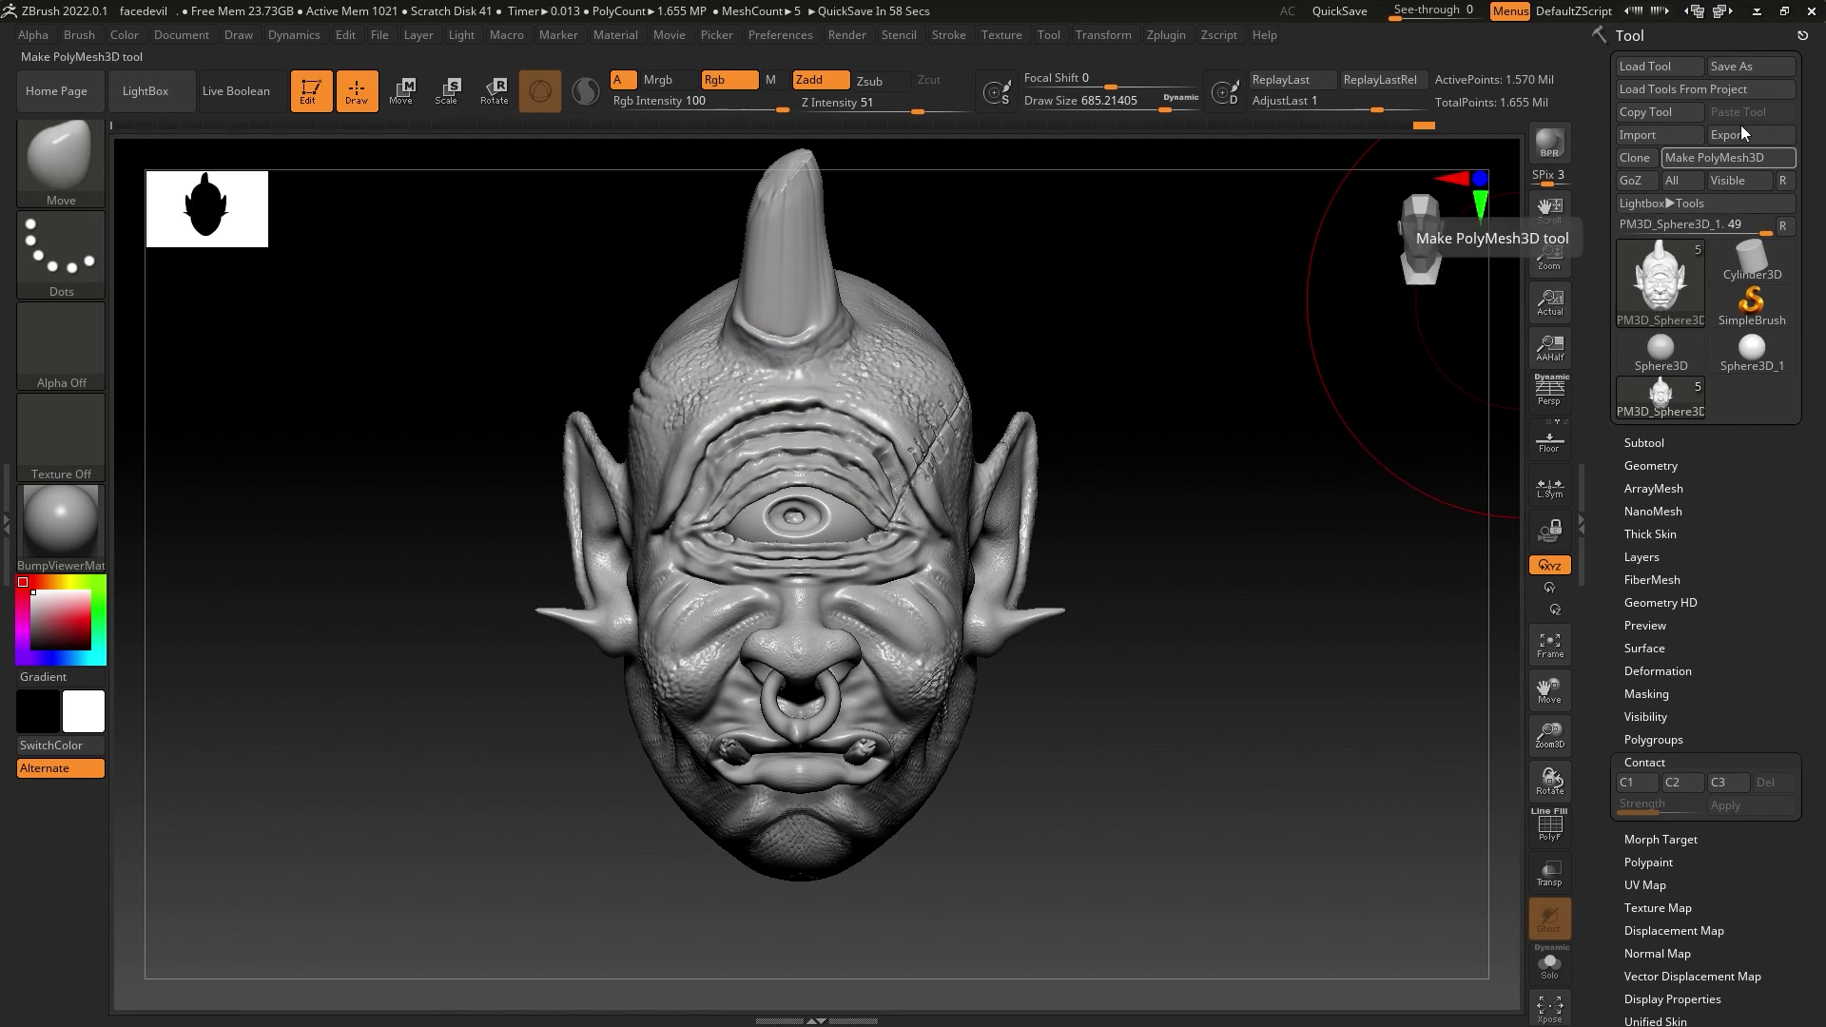
pyautogui.keyDown('alt'); pyautogui.moveTo(1243, 318); pyautogui.dragTo(1242, 385); pyautogui.keyUp('alt')
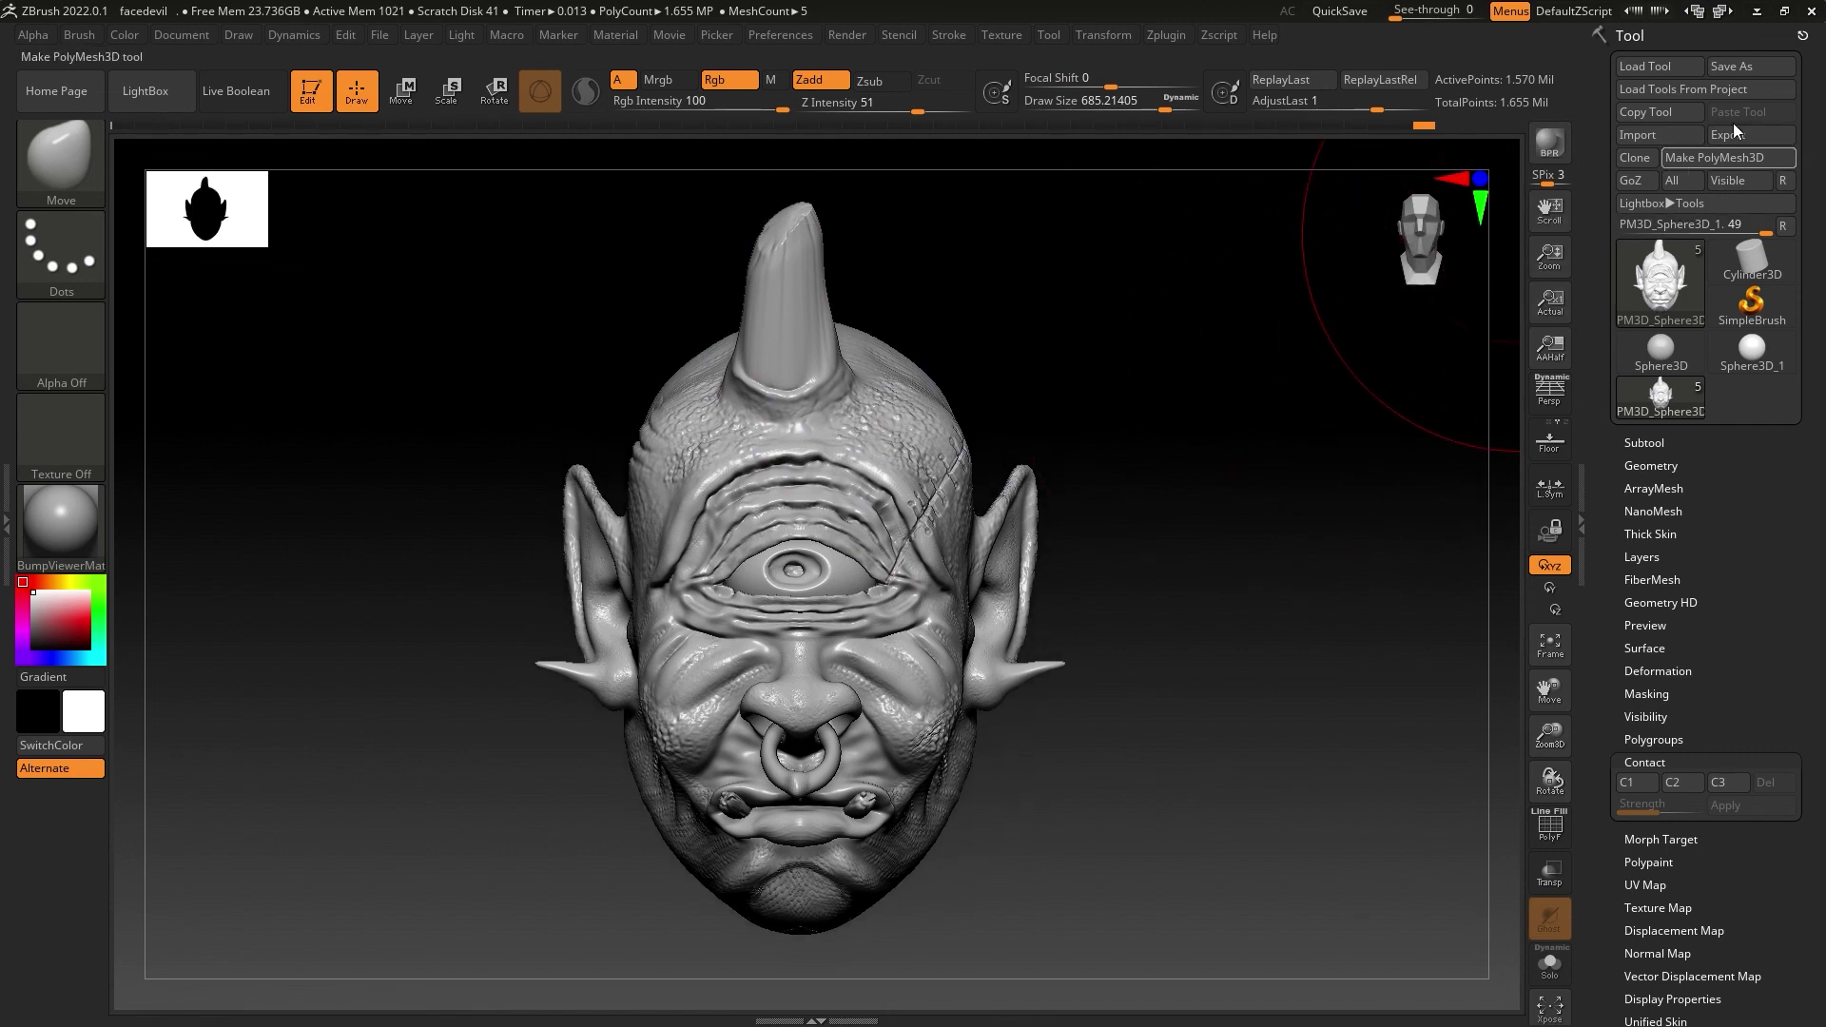